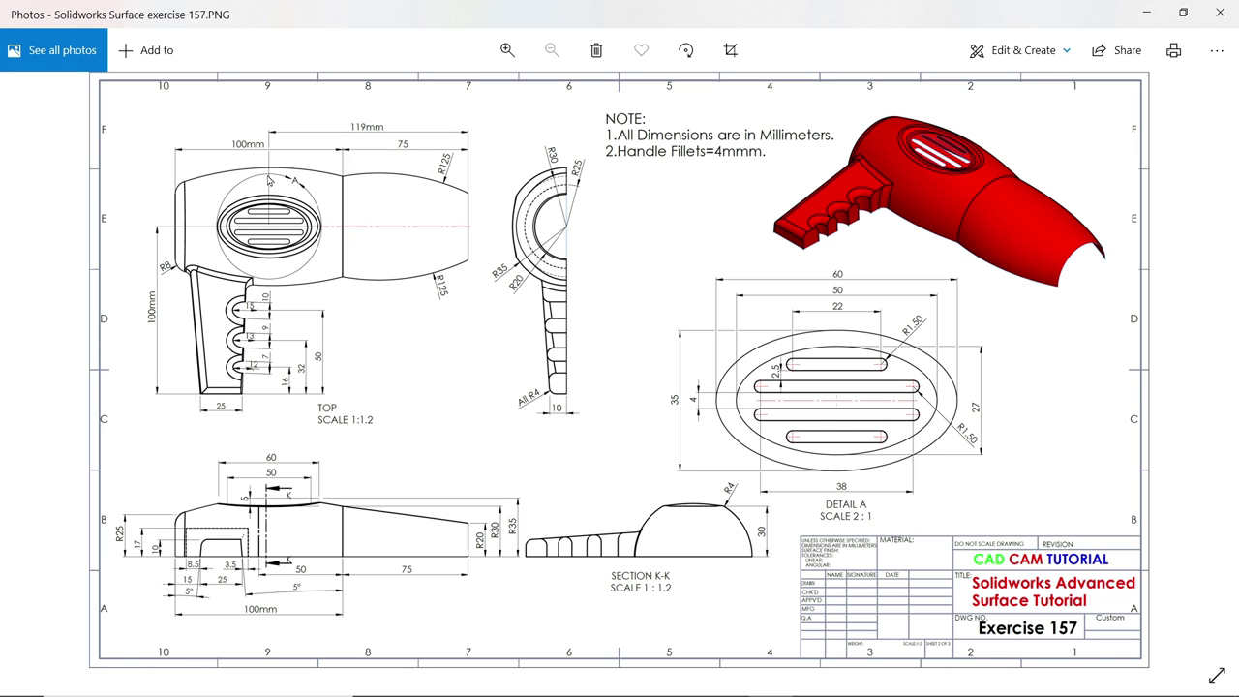
Examine the body, nozzle and handle dimensions in the top, side and section views of the hair dryer drawing
scroll(269, 180, "up", 3, "ctrl")
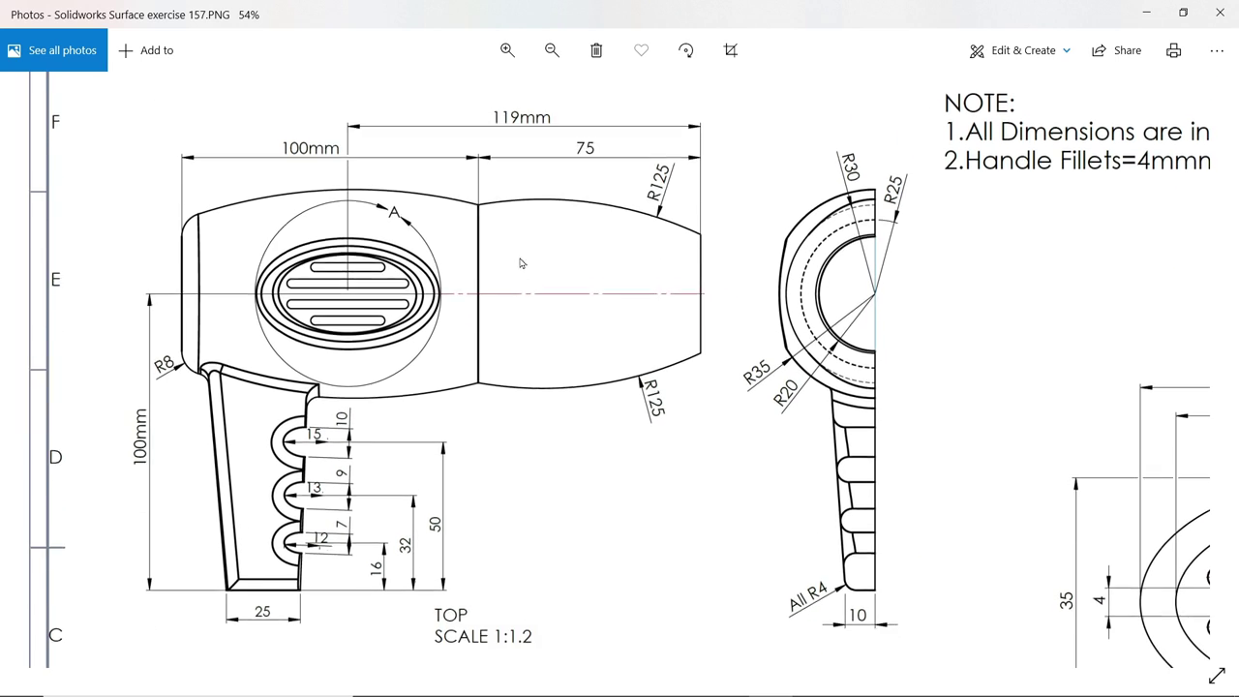
left_click_drag(521, 263, 534, 221)
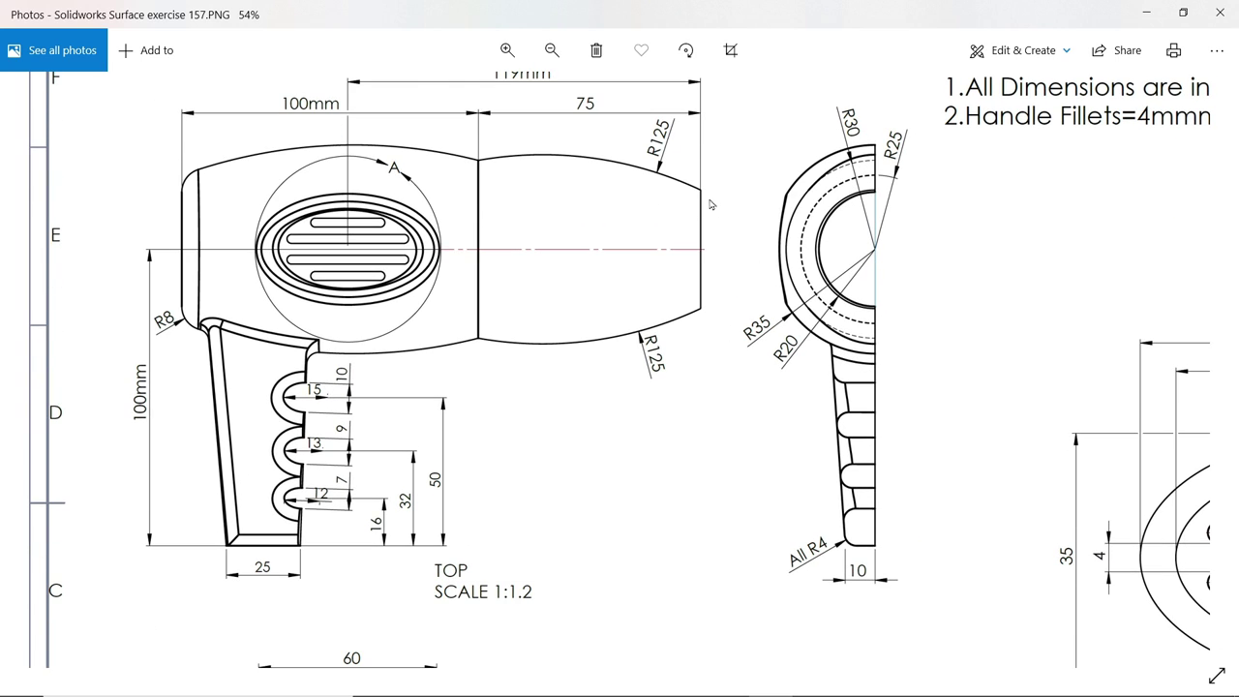
left_click_drag(691, 123, 691, 185)
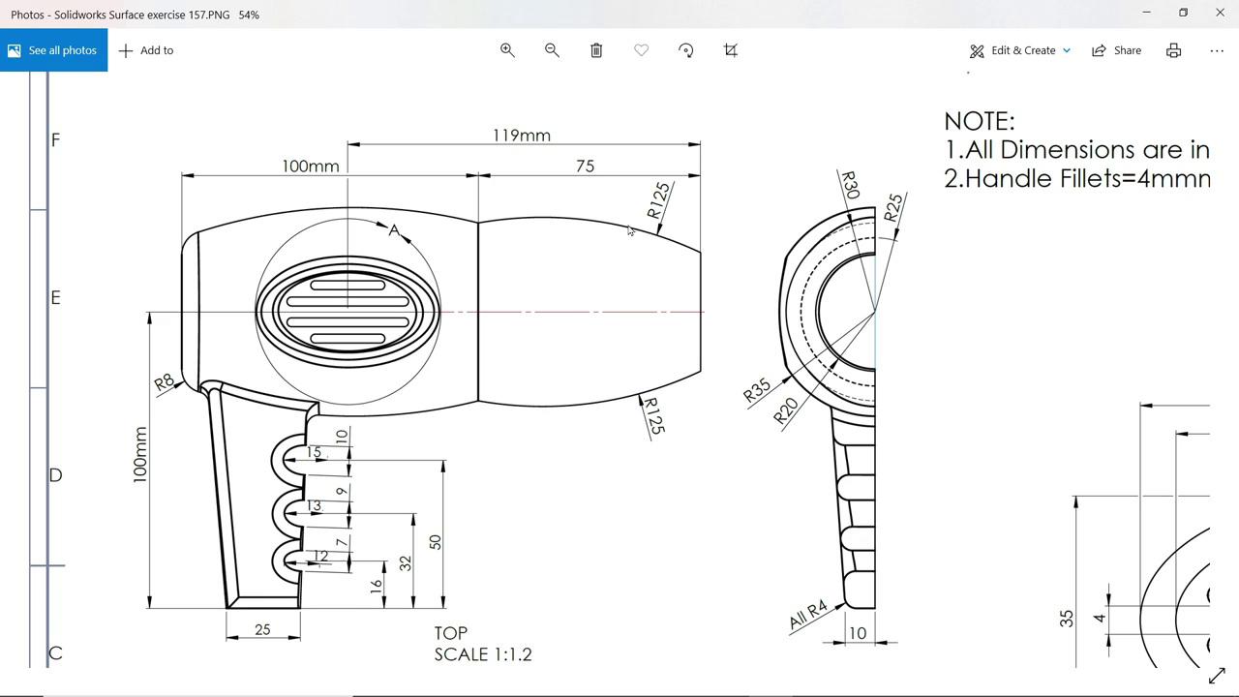
scroll(590, 313, "down", 1)
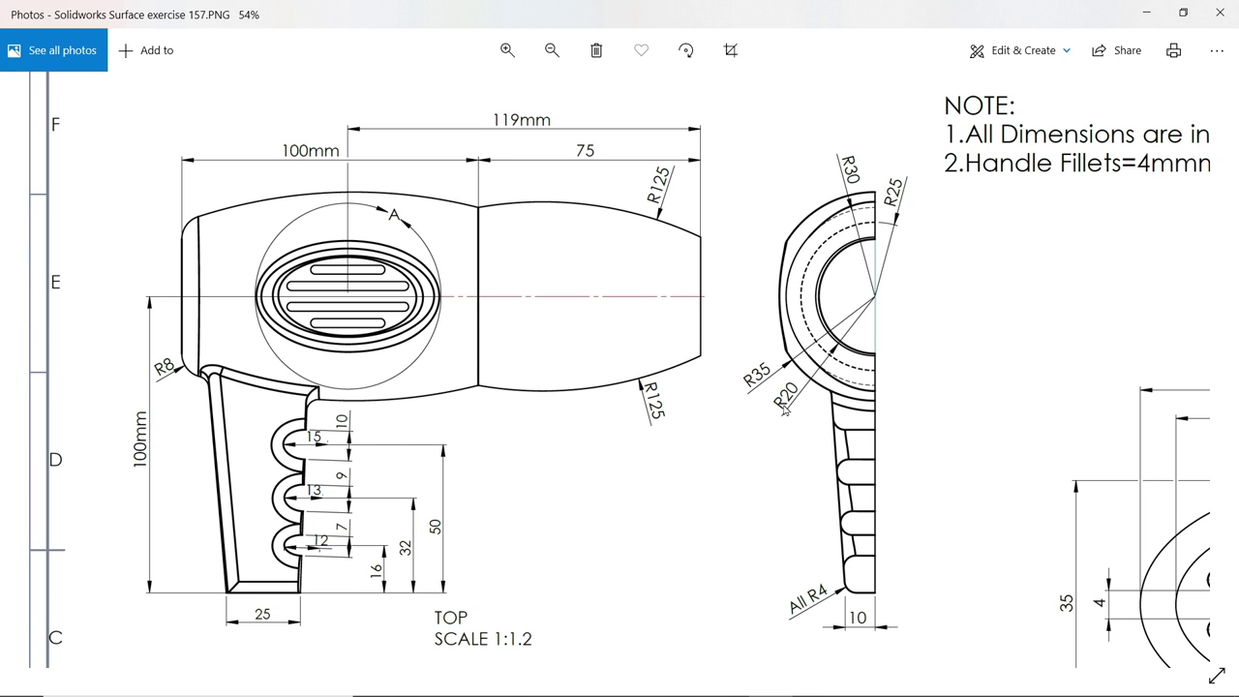
scroll(739, 393, "down", 5)
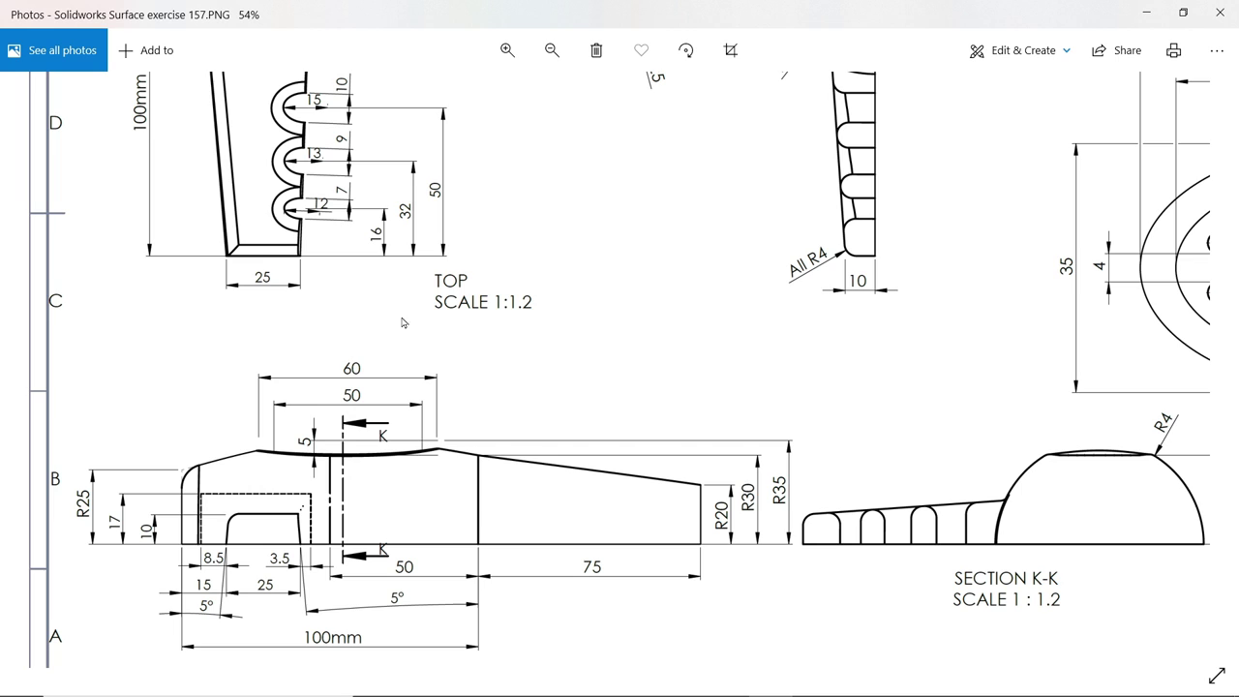
scroll(594, 277, "down", 2)
scroll(603, 172, "up", 2)
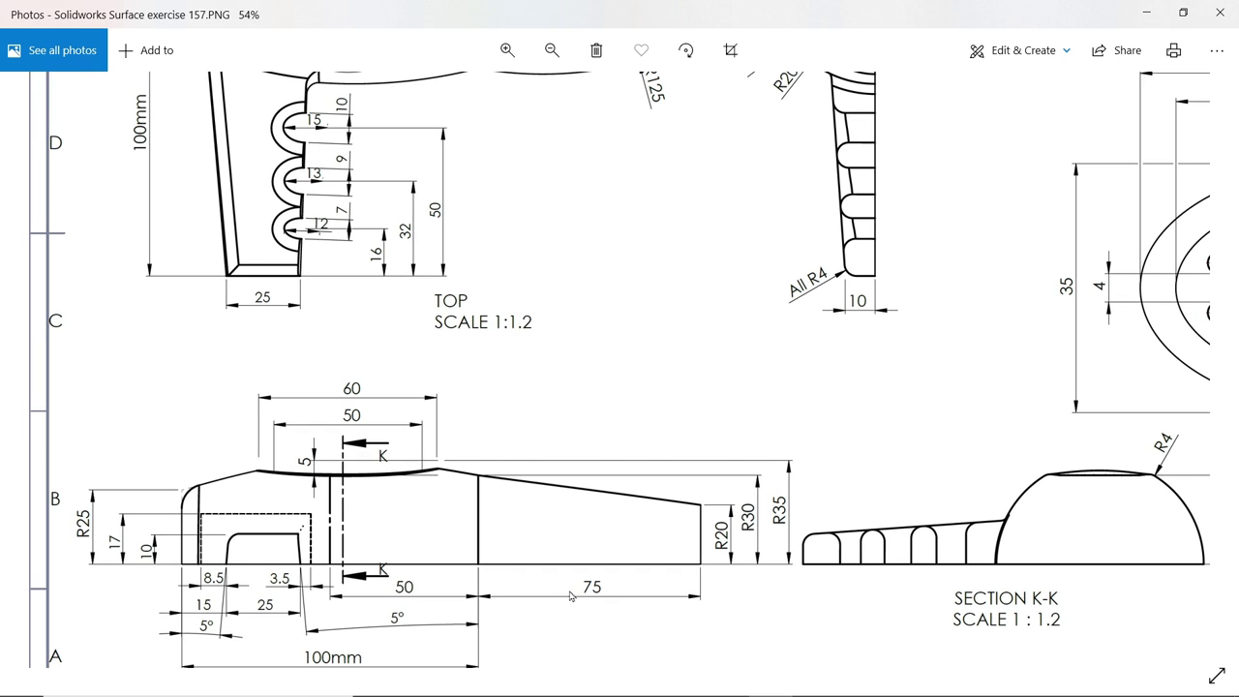
left_click_drag(494, 179, 483, 574)
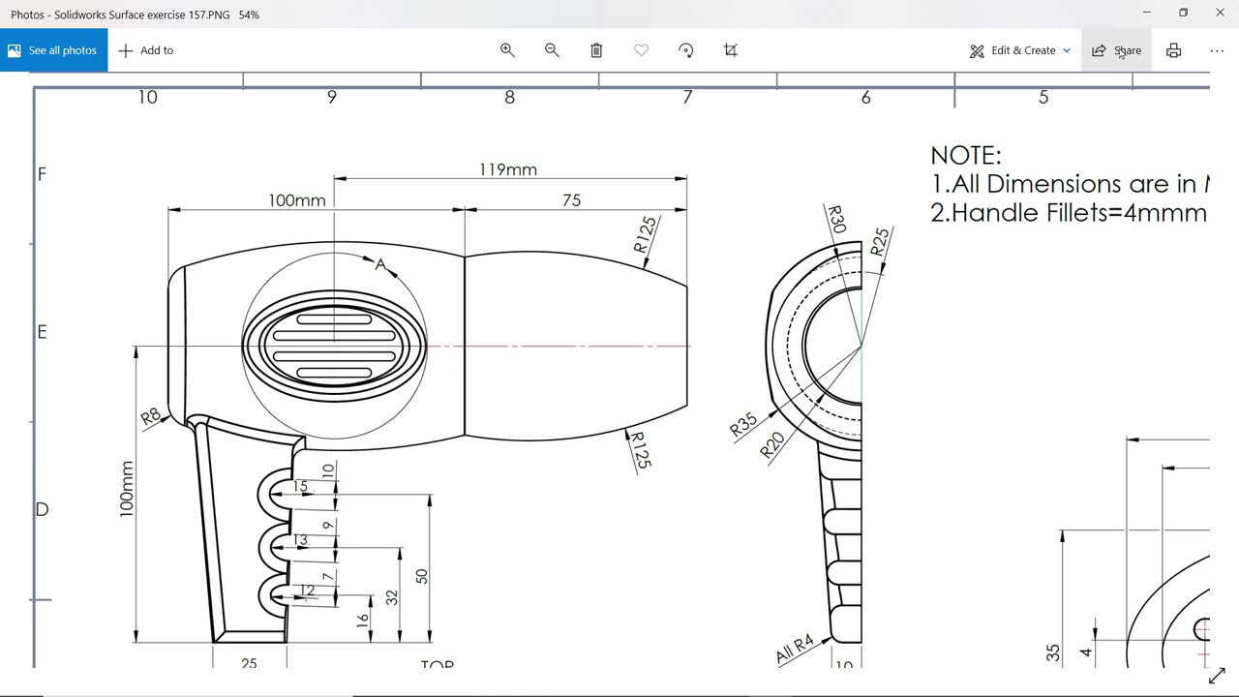
Switch to SOLIDWORKS and check the document's unit system and whether the Surfaces tool set is enabled
left_click(1147, 13)
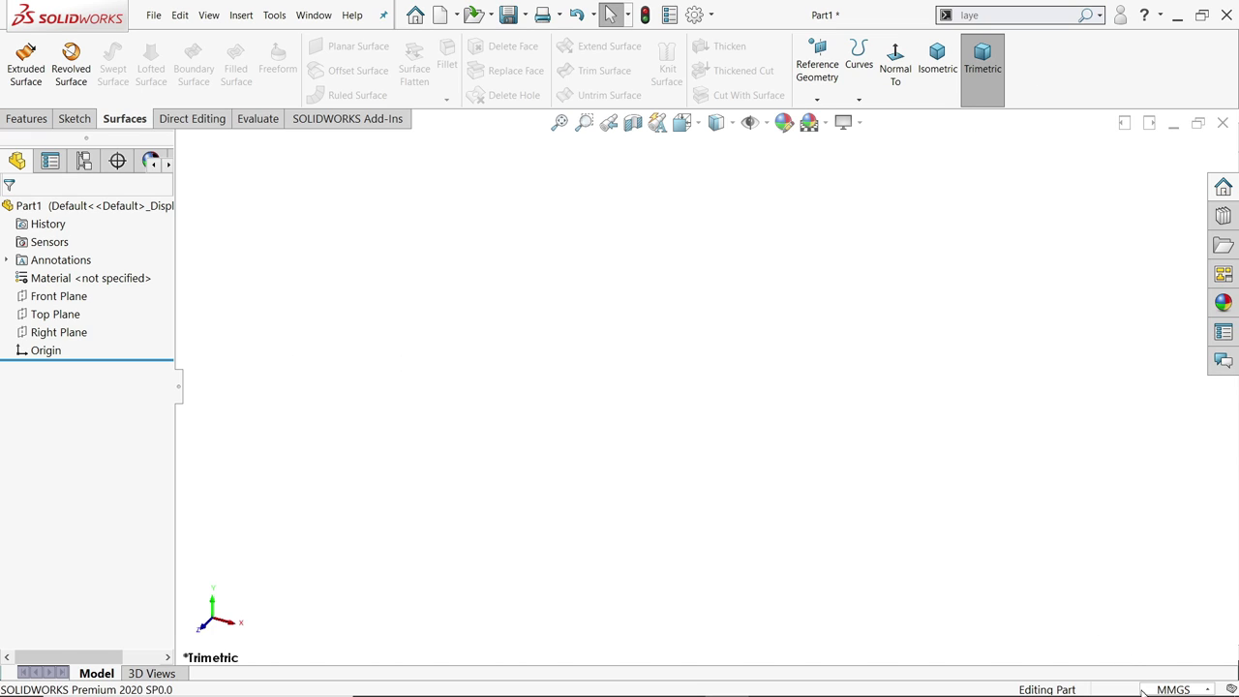
left_click(1176, 690)
left_click(639, 406)
right_click(125, 127)
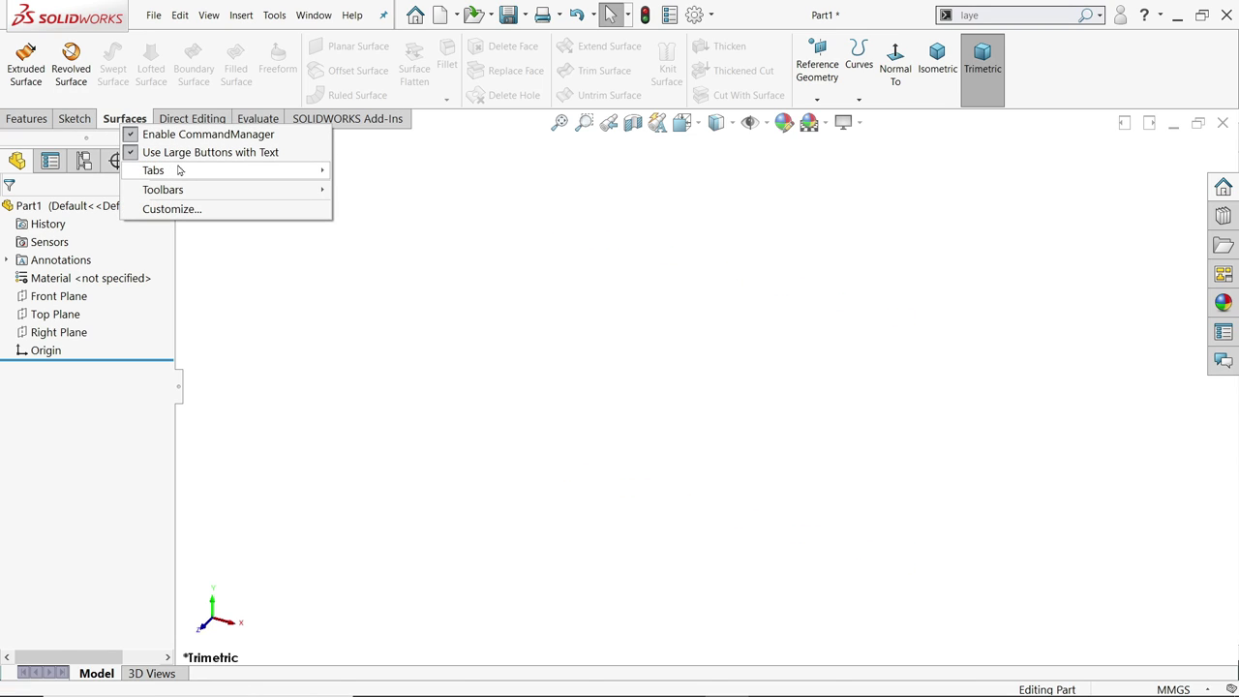
mouse_move(180, 171)
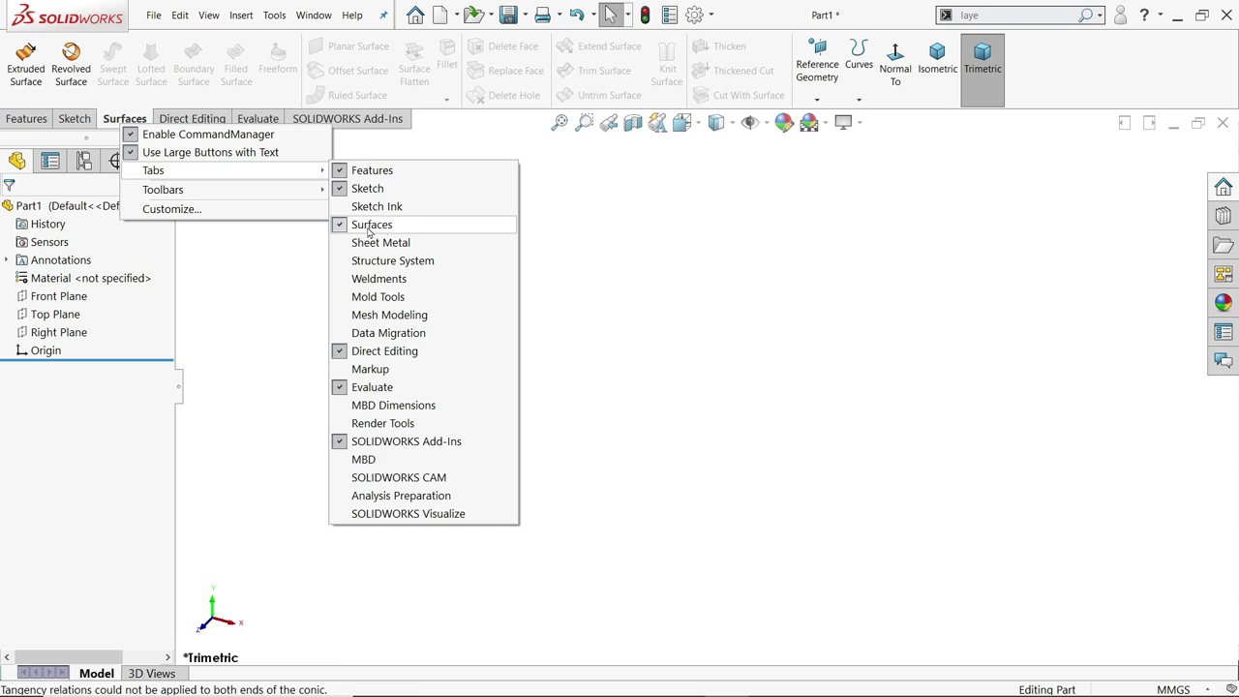
left_click(109, 127)
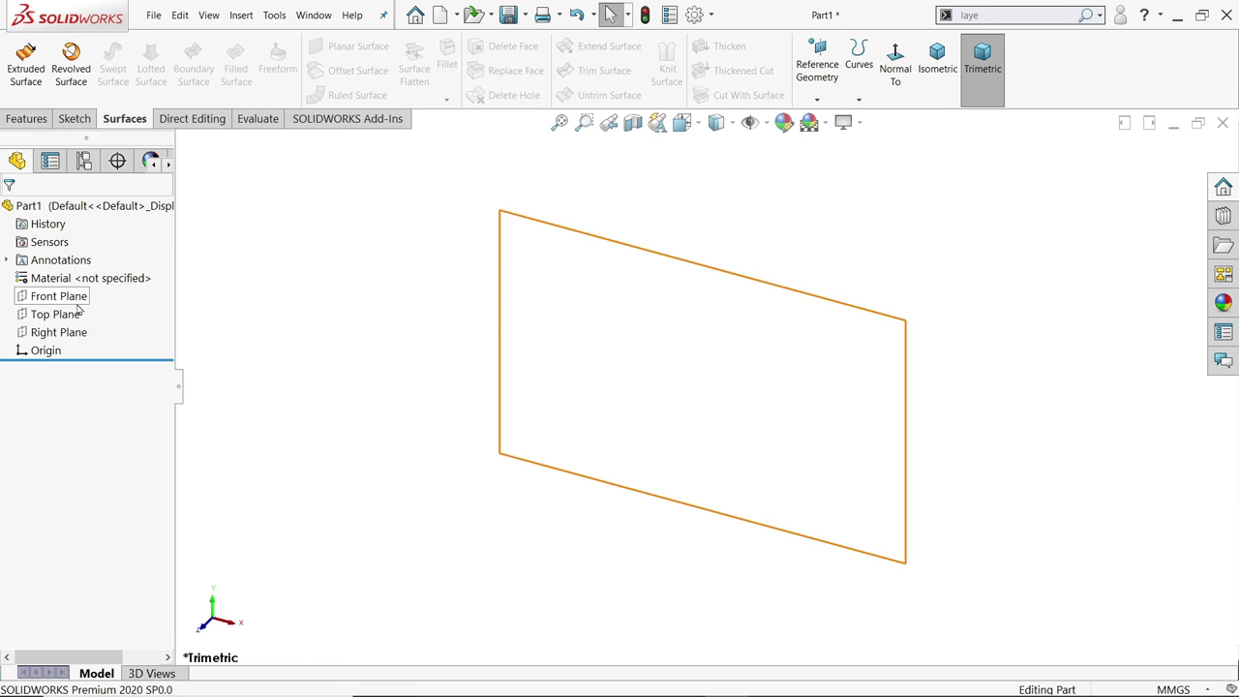
Sketch a circle on the Right Plane, centred on the origin, with a diameter of 20*2 mm
left_click(66, 334)
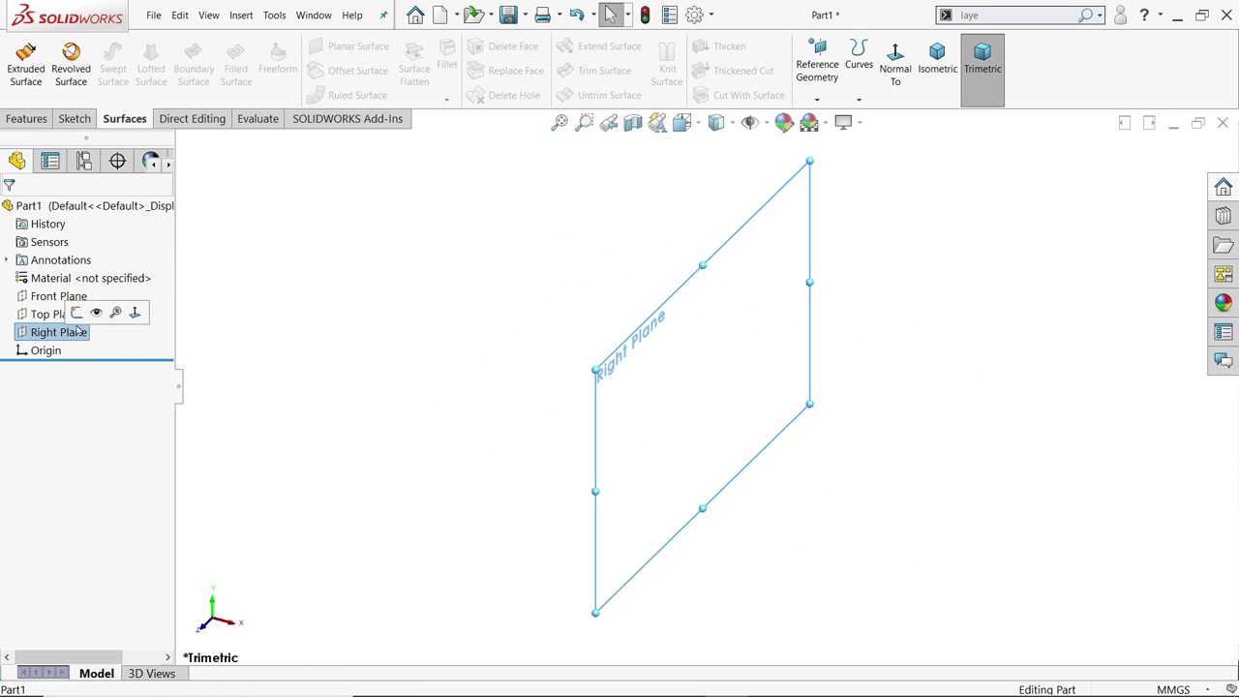
left_click(83, 317)
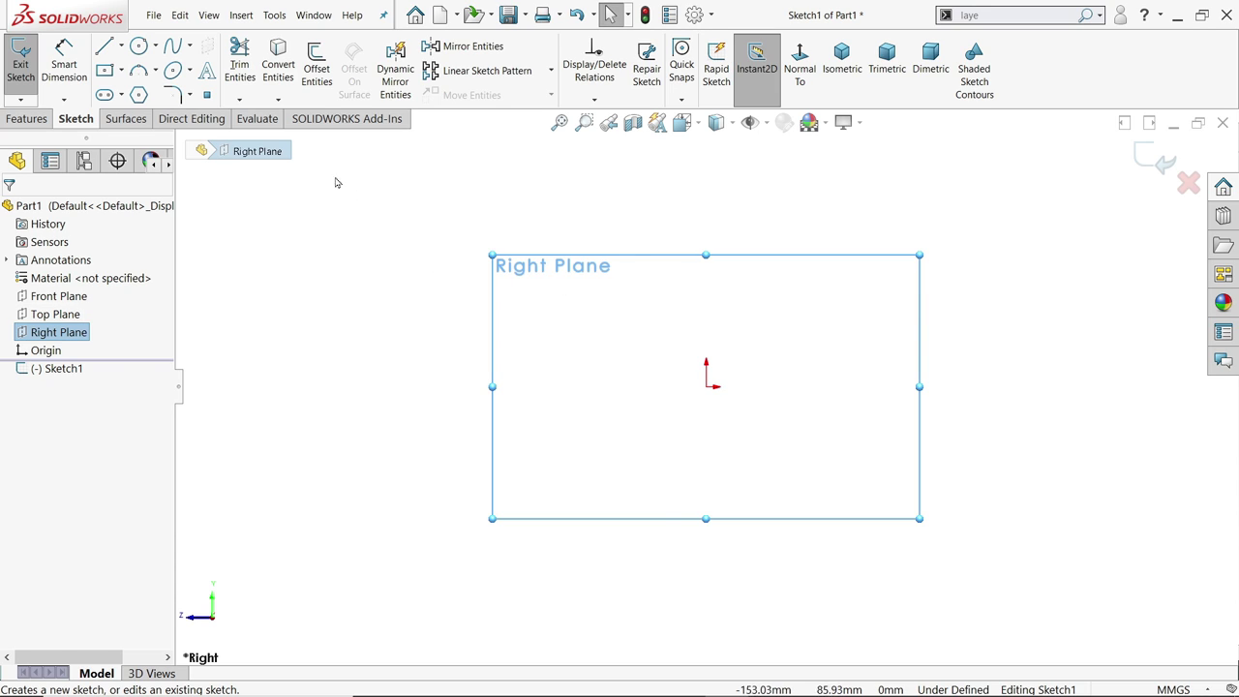
left_click(139, 46)
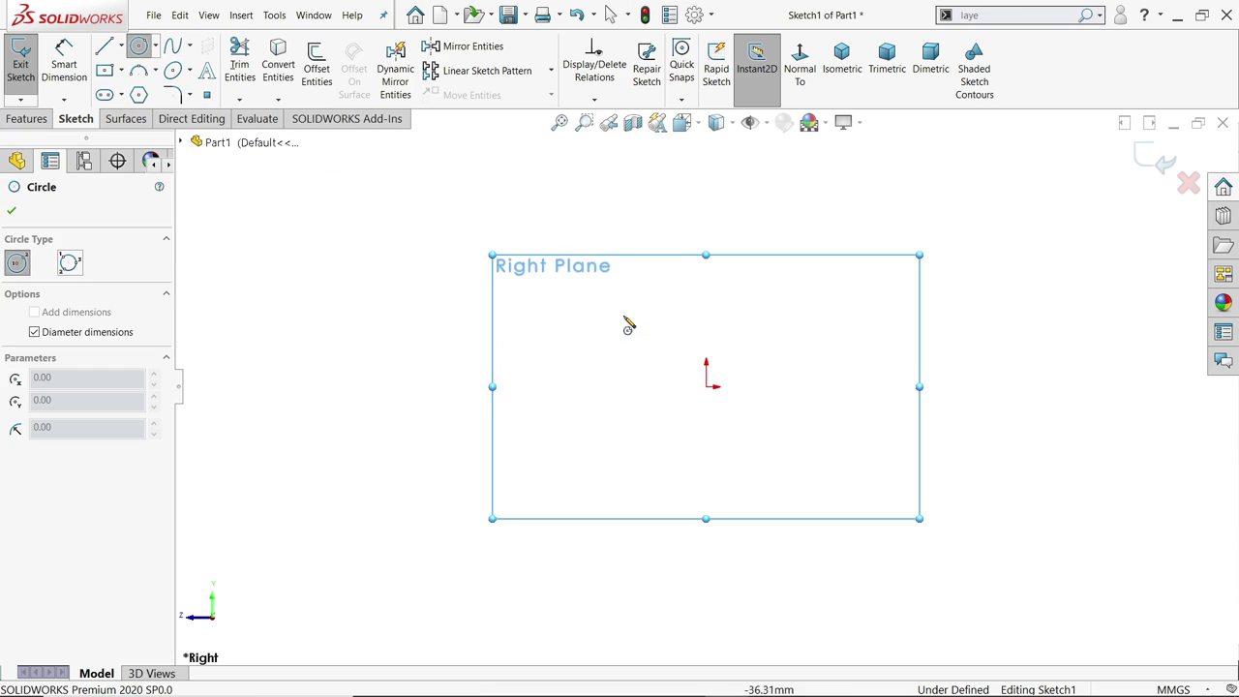
left_click(707, 387)
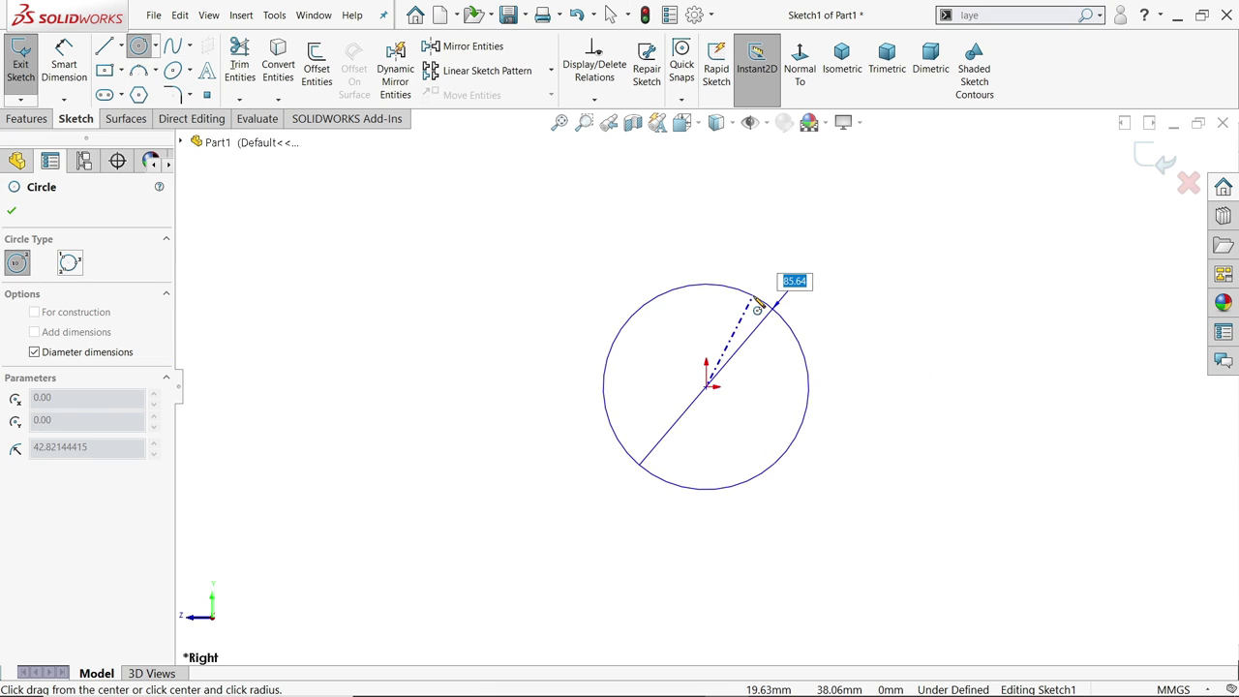
type("20*2")
key("Return")
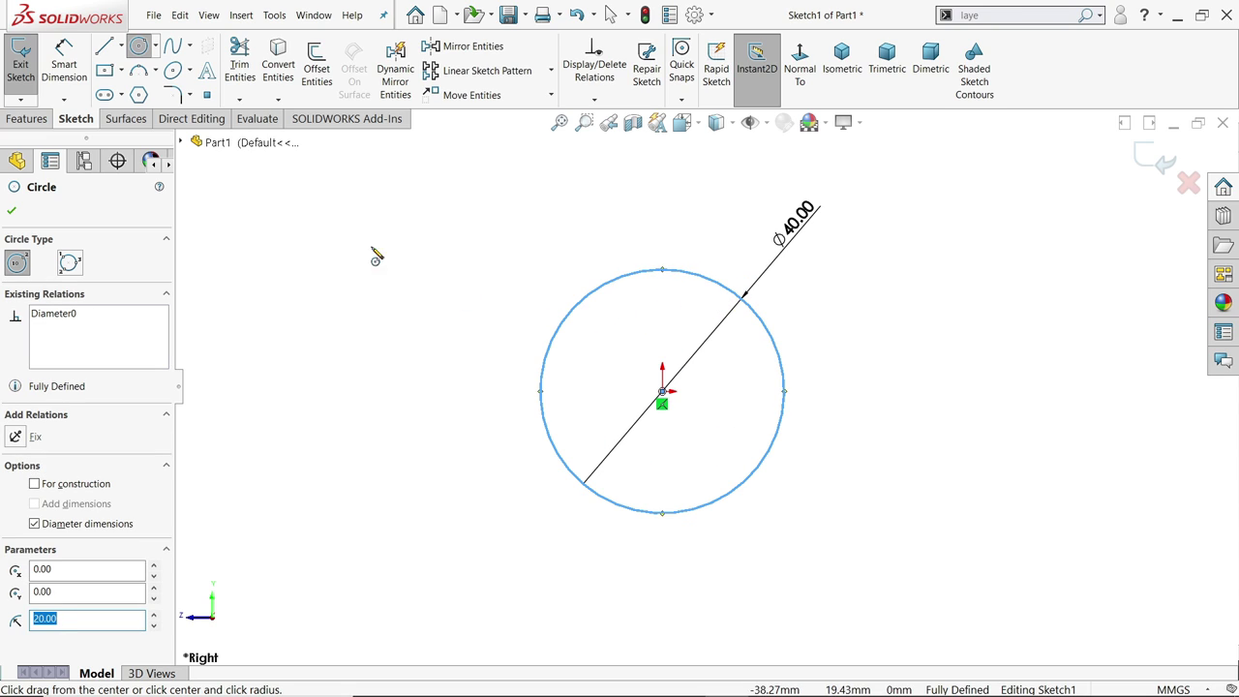
Draw a horizontal line across the circle through its centre and trim away the circle's lower half
left_click(105, 46)
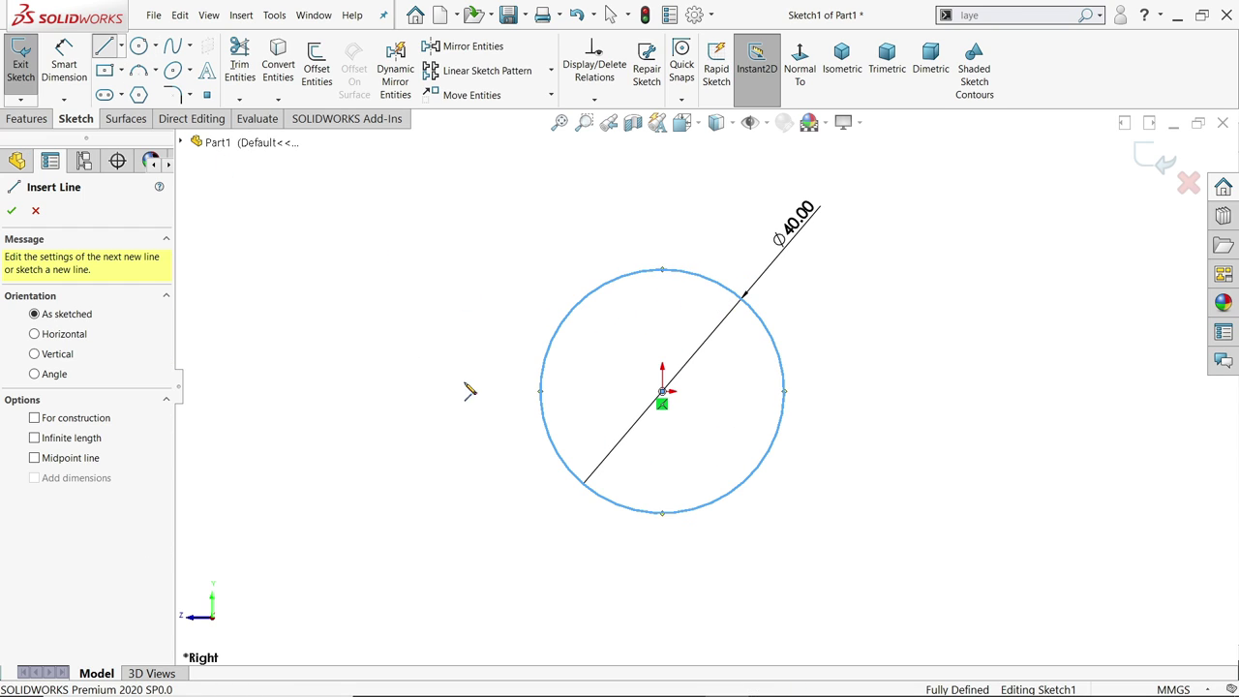
left_click(540, 393)
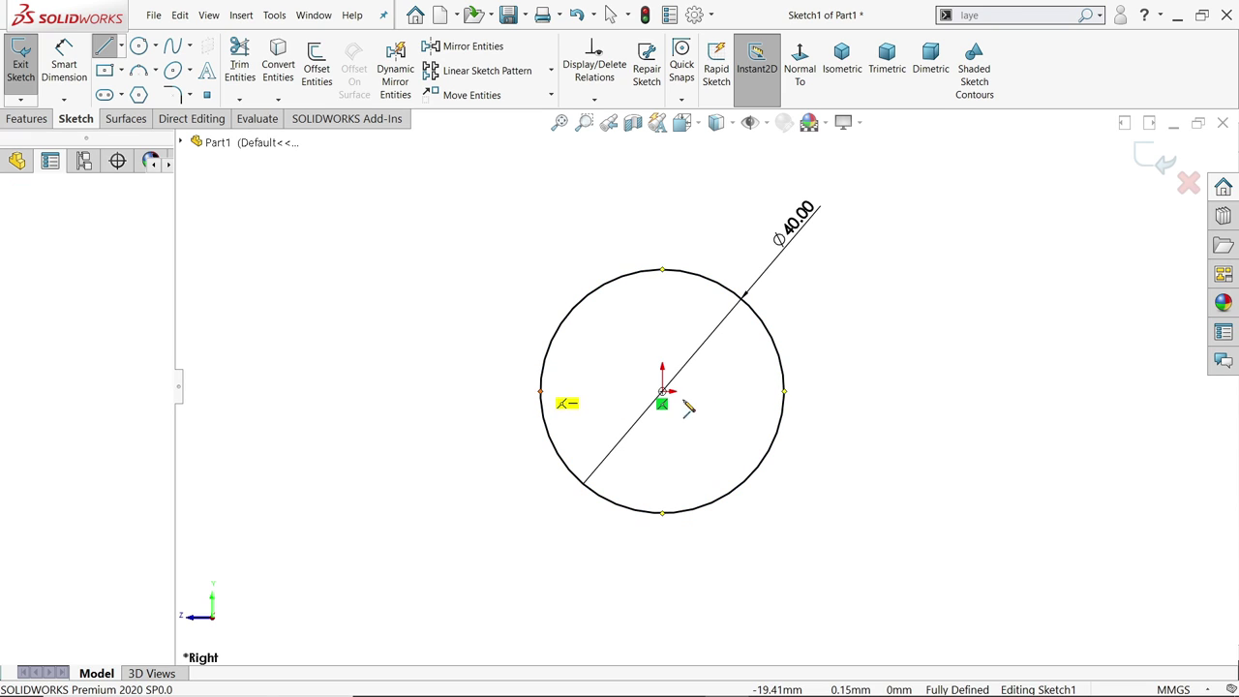
left_click(783, 393)
right_click(767, 326)
left_click(786, 346)
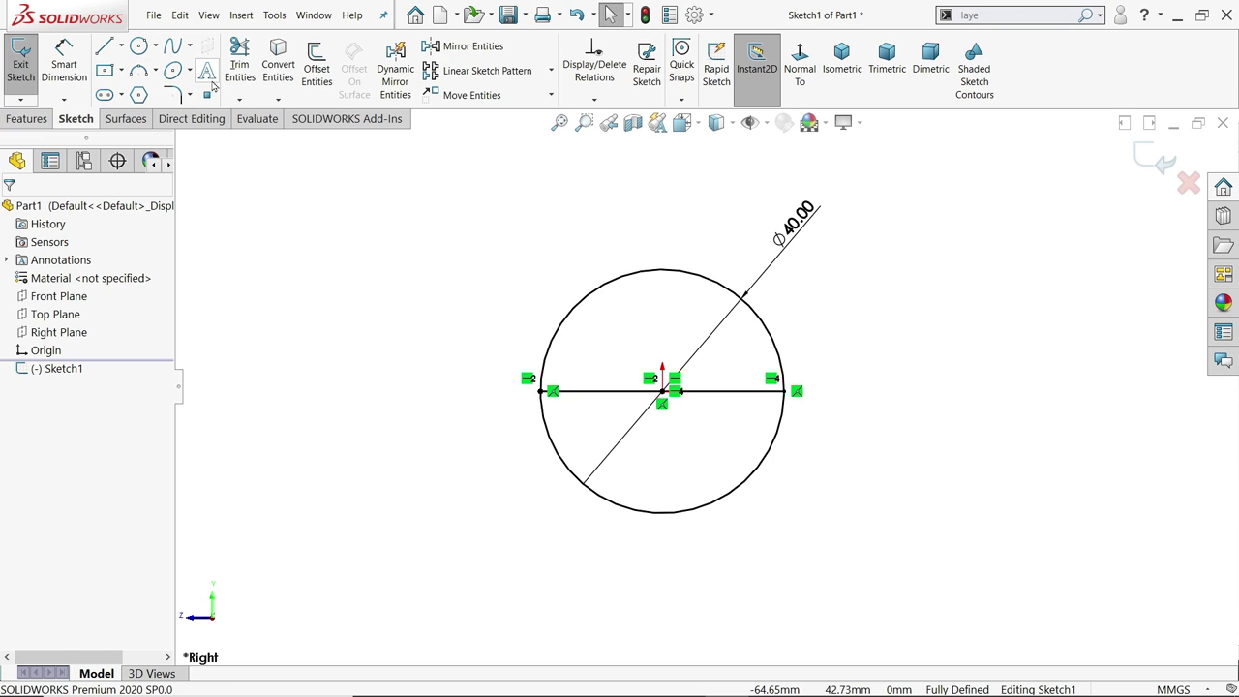
left_click(239, 68)
left_click_drag(479, 460, 578, 443)
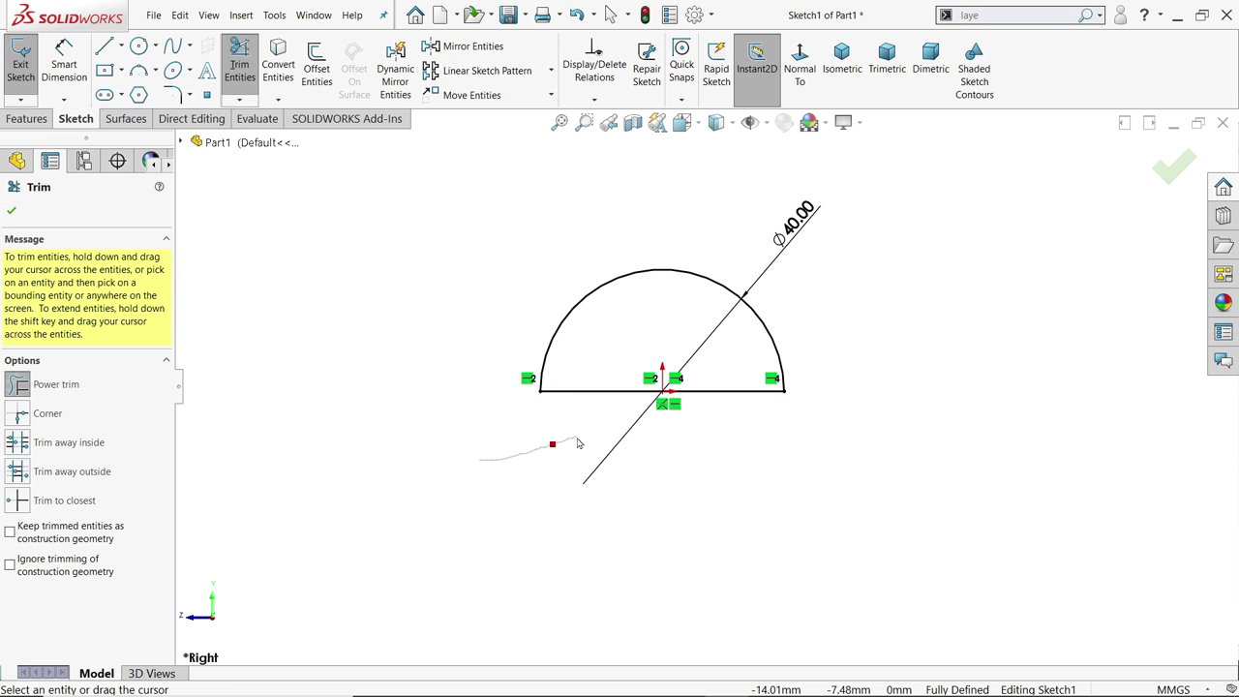
key("Escape")
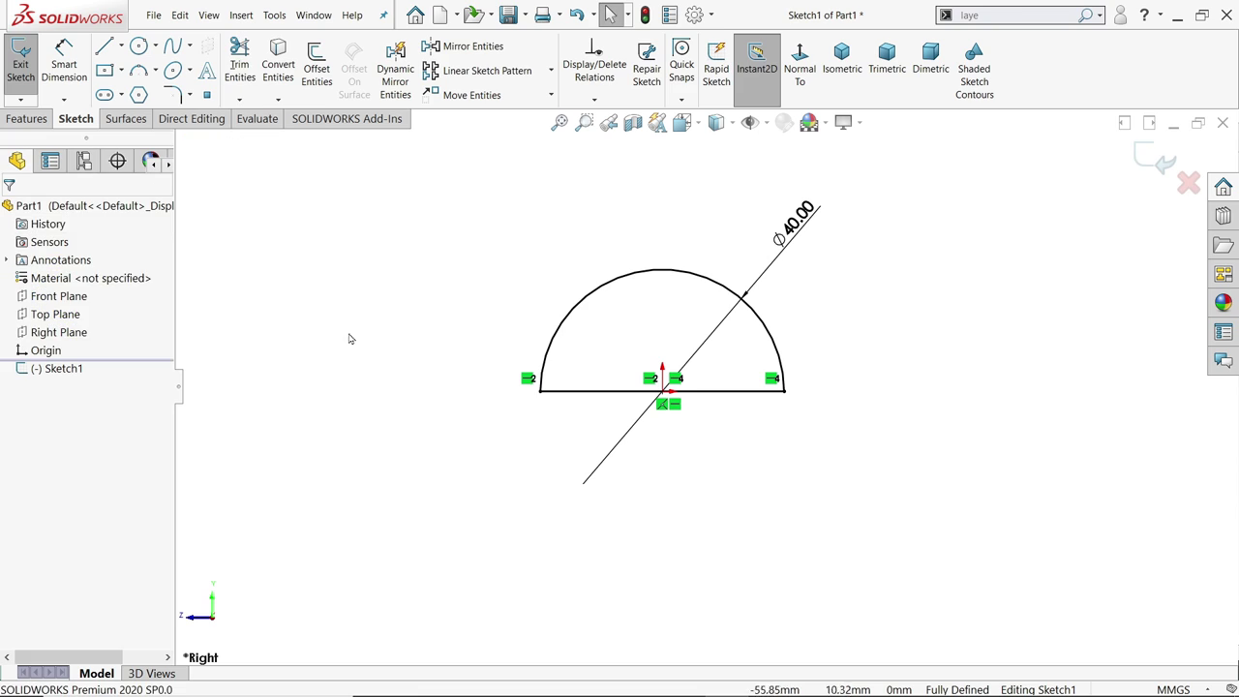
Convert the horizontal base line of the semicircle to construction geometry
left_click(617, 397)
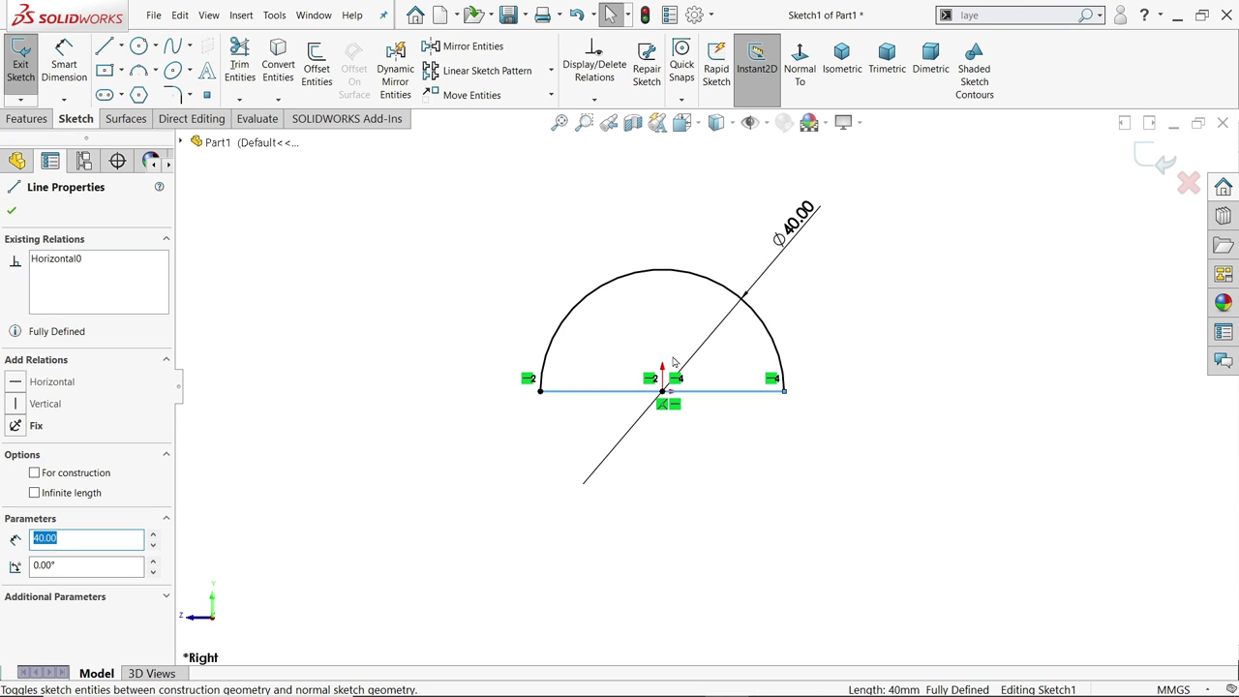
left_click(772, 423)
scroll(794, 420, "up", 3)
mouse_move(813, 418)
middle_mouse_down()
mouse_move(846, 397)
mouse_move(863, 474)
middle_mouse_up()
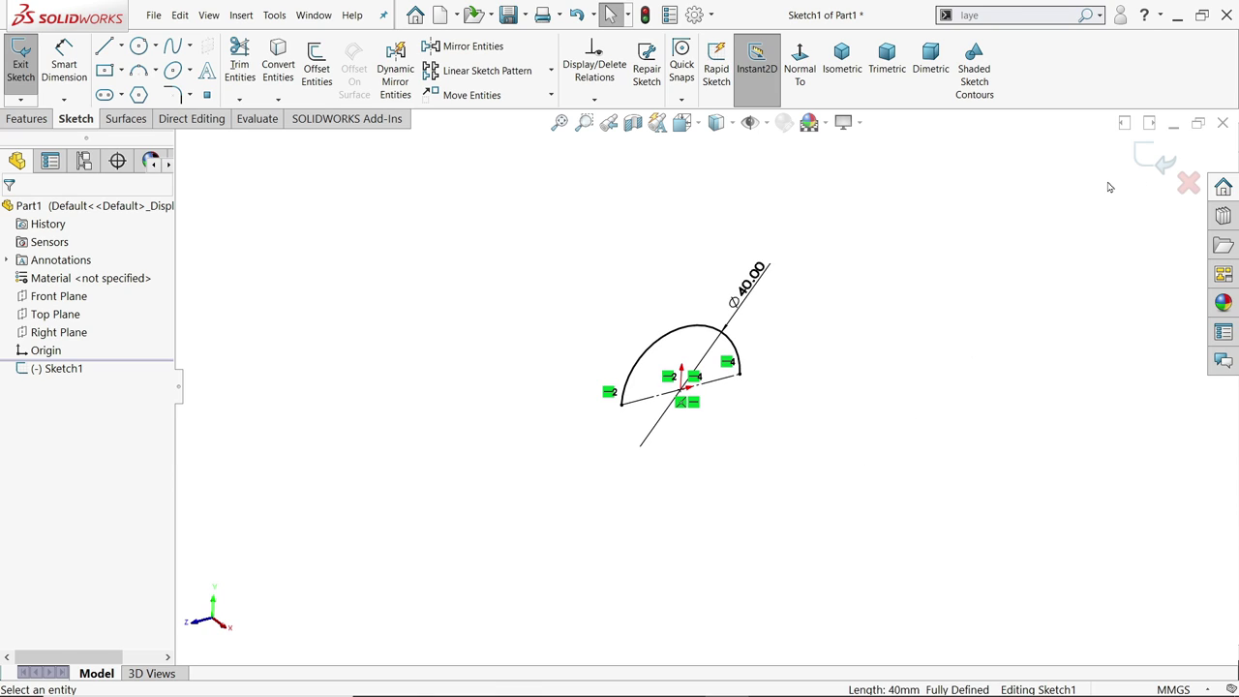
left_click(746, 285)
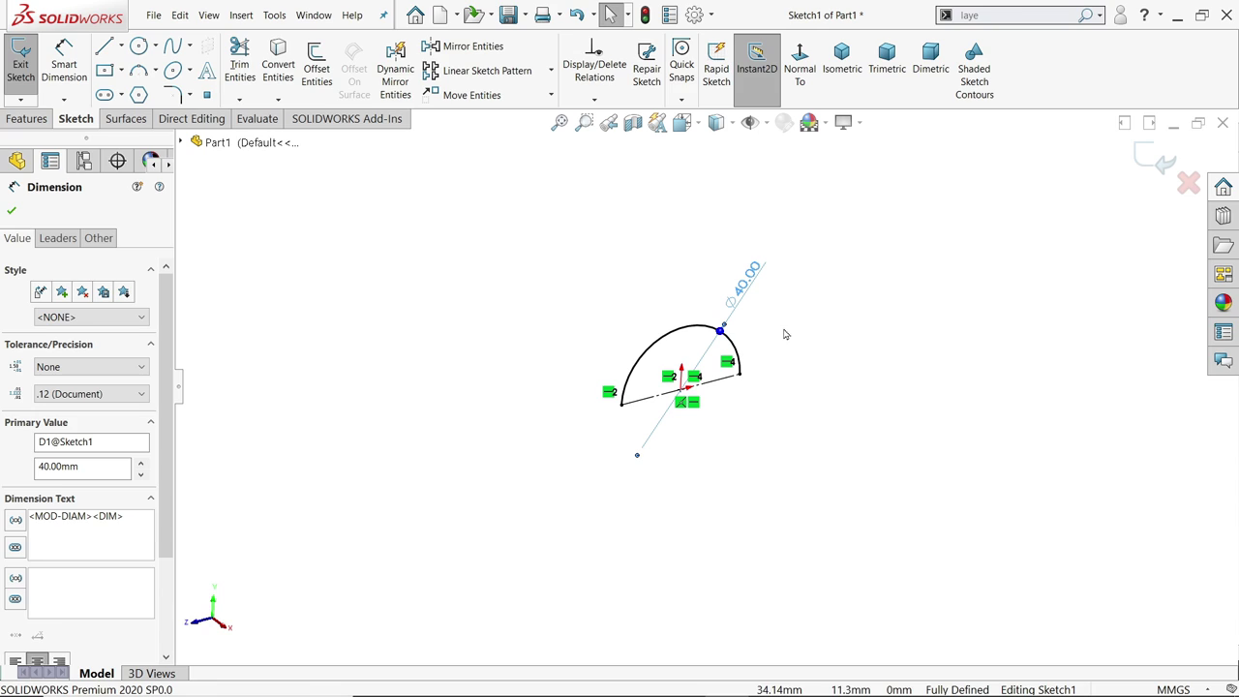
right_click(746, 286)
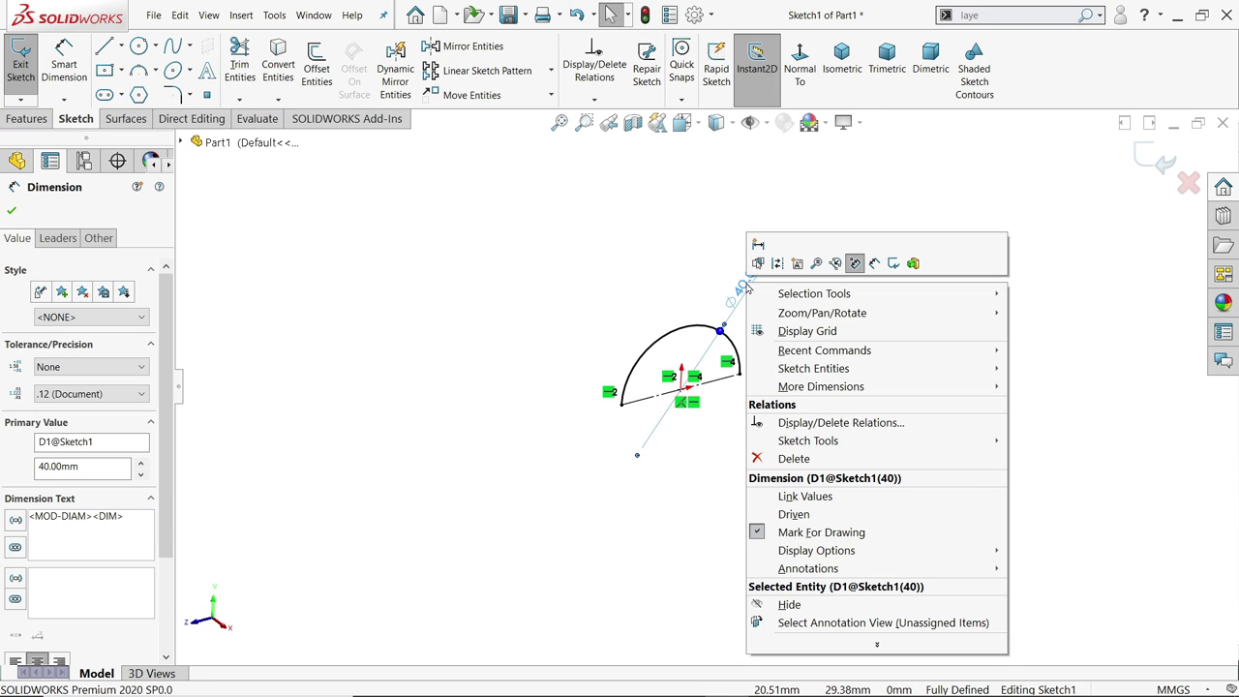
left_click(665, 267)
Exit the semicircle sketch and create a reference plane offset 75 mm from the Right Plane with the offset flipped
left_click(1165, 161)
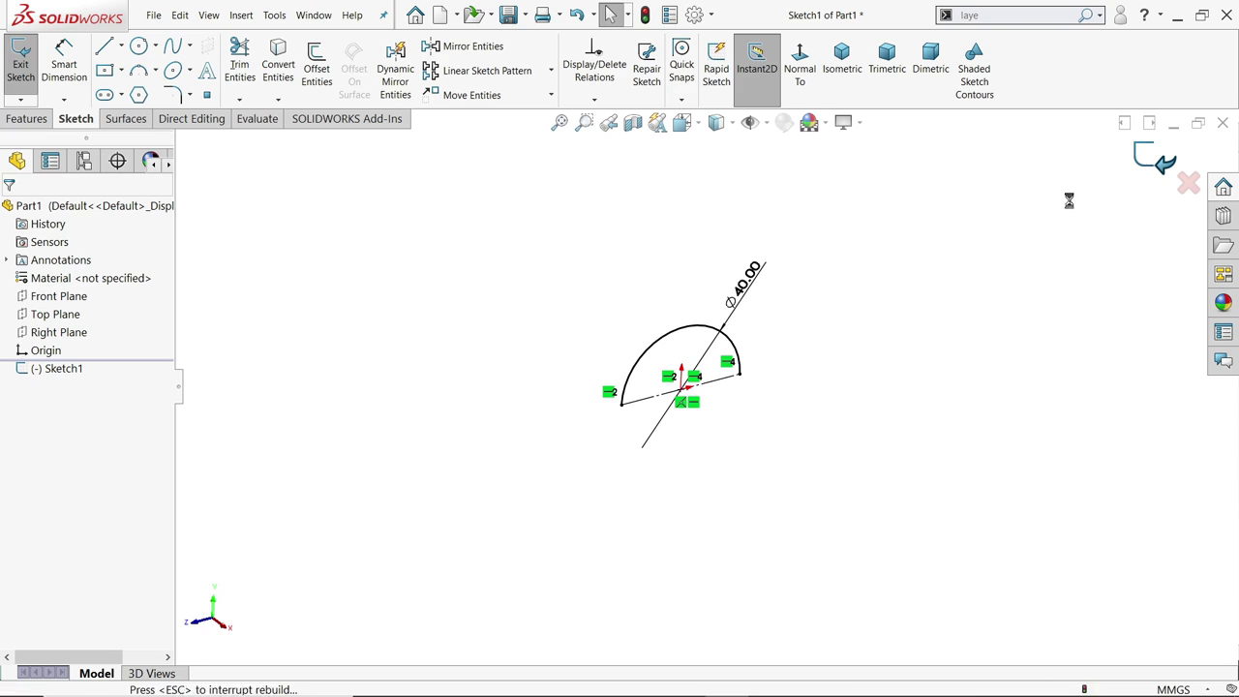
left_click(818, 99)
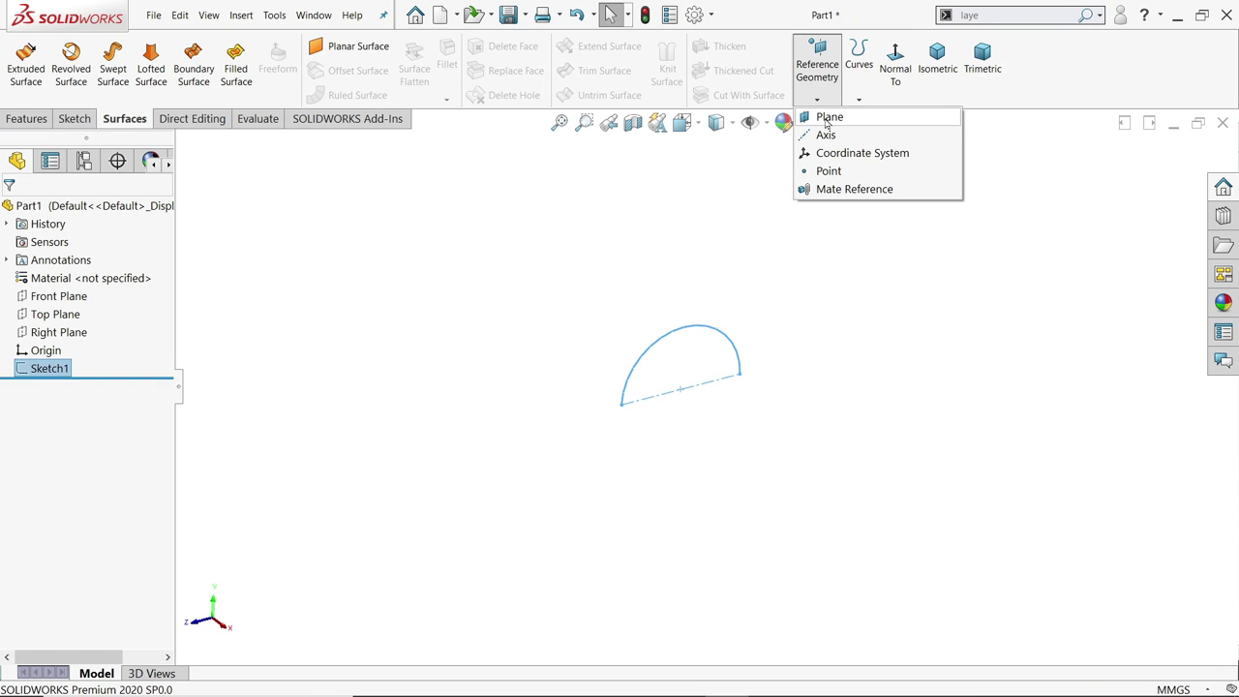
left_click(828, 117)
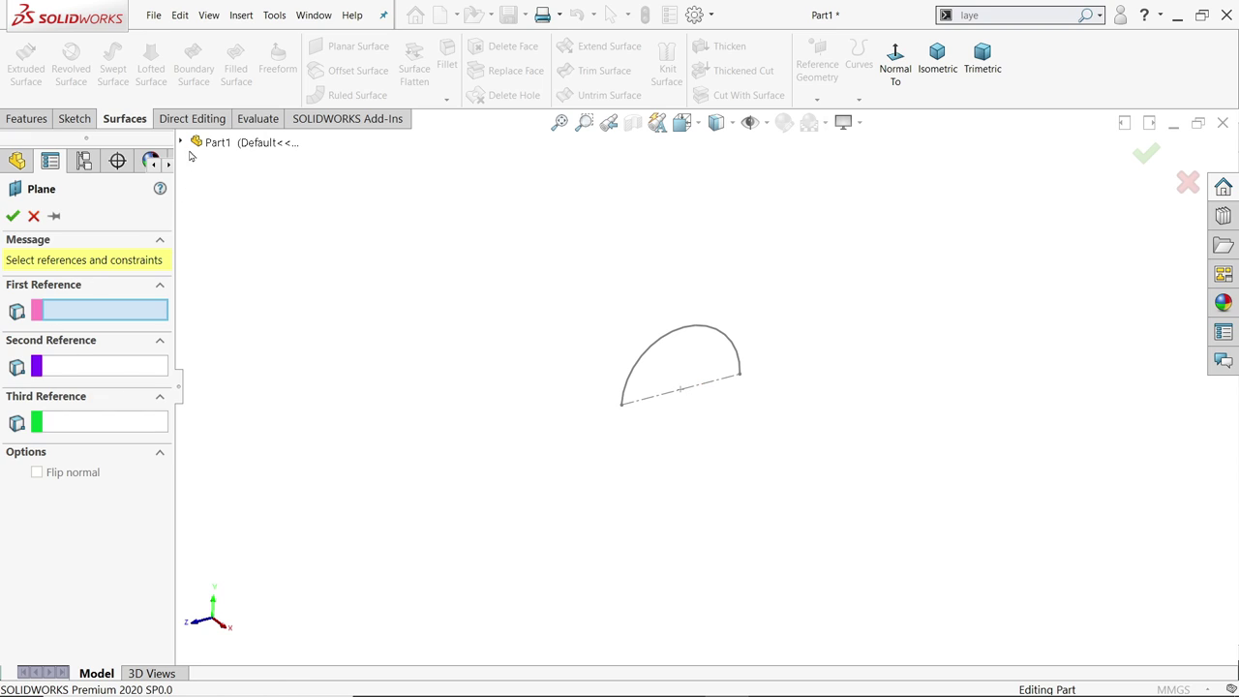
left_click(181, 142)
left_click(247, 269)
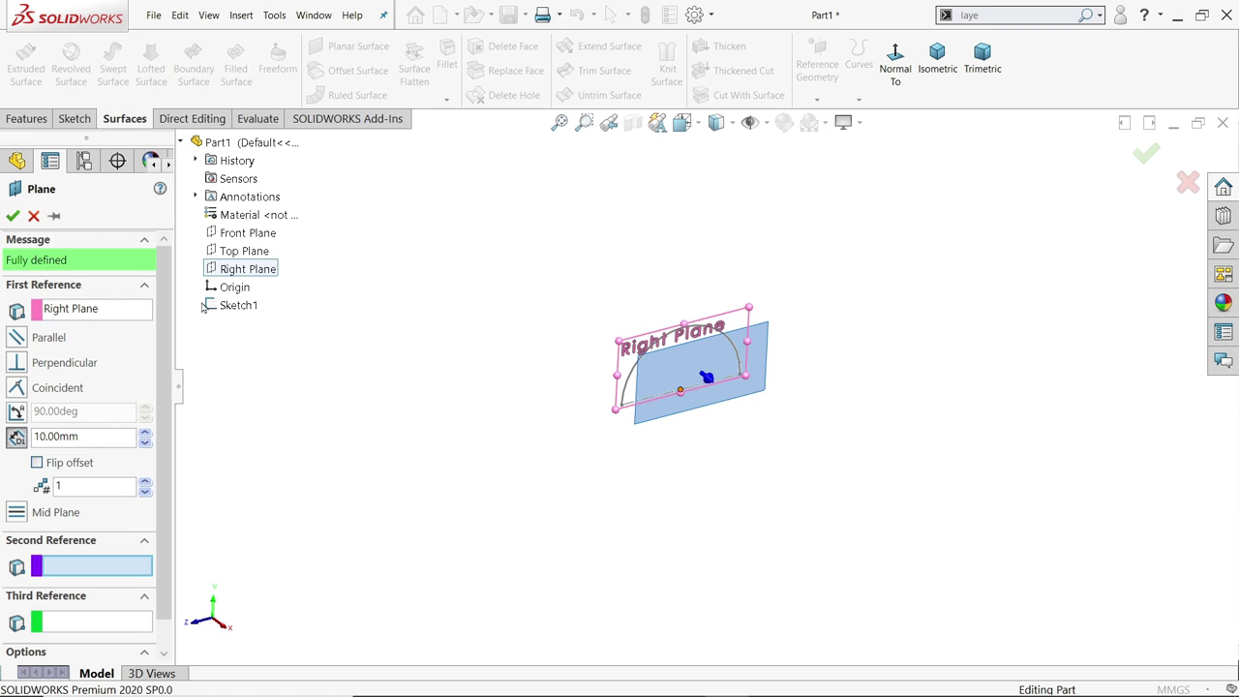
double_click(94, 436)
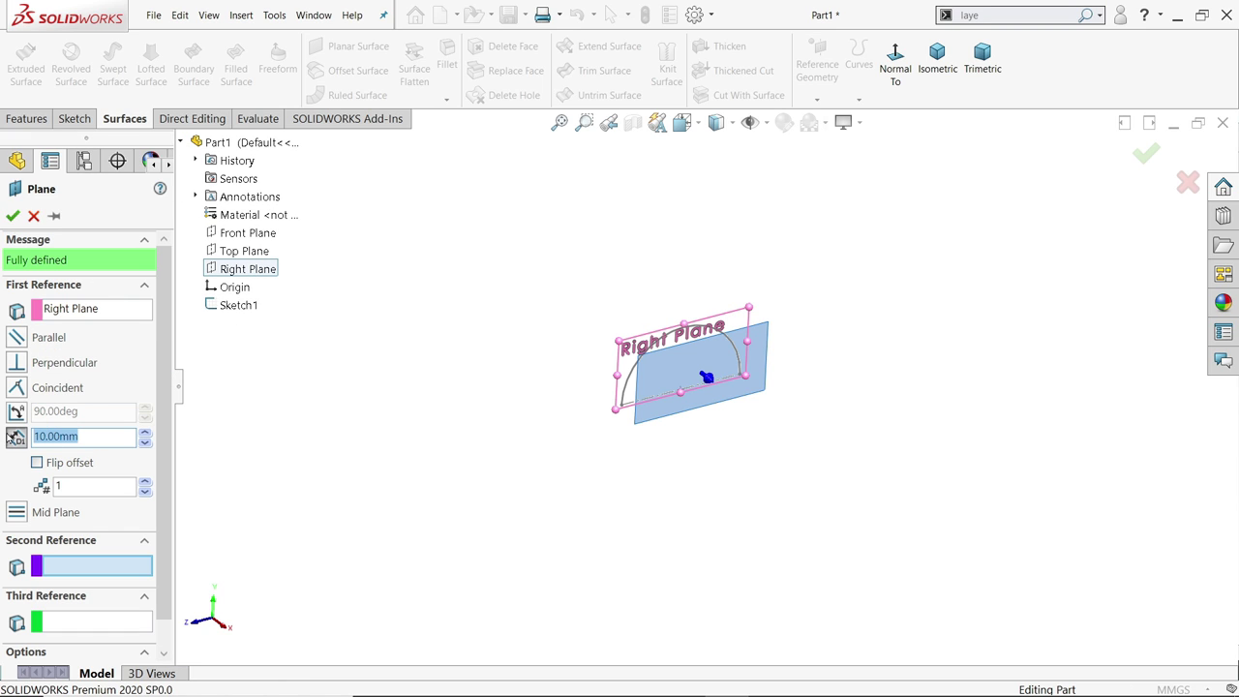
type("75")
key("Return")
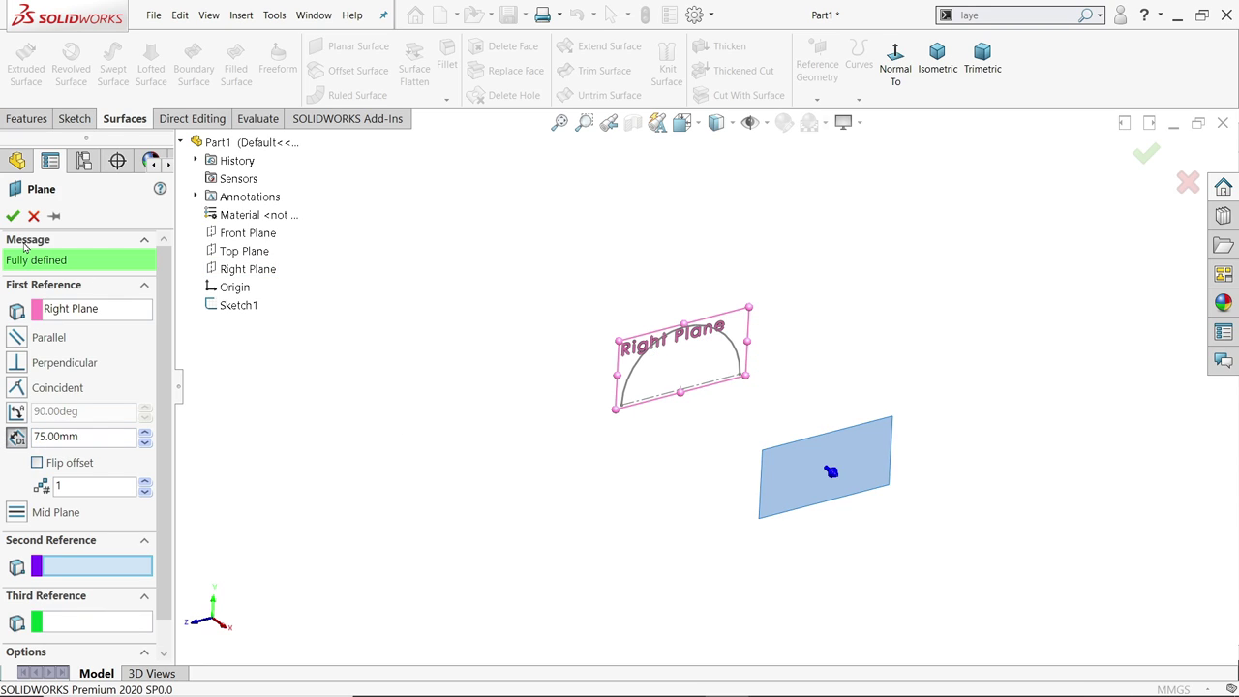
left_click(36, 463)
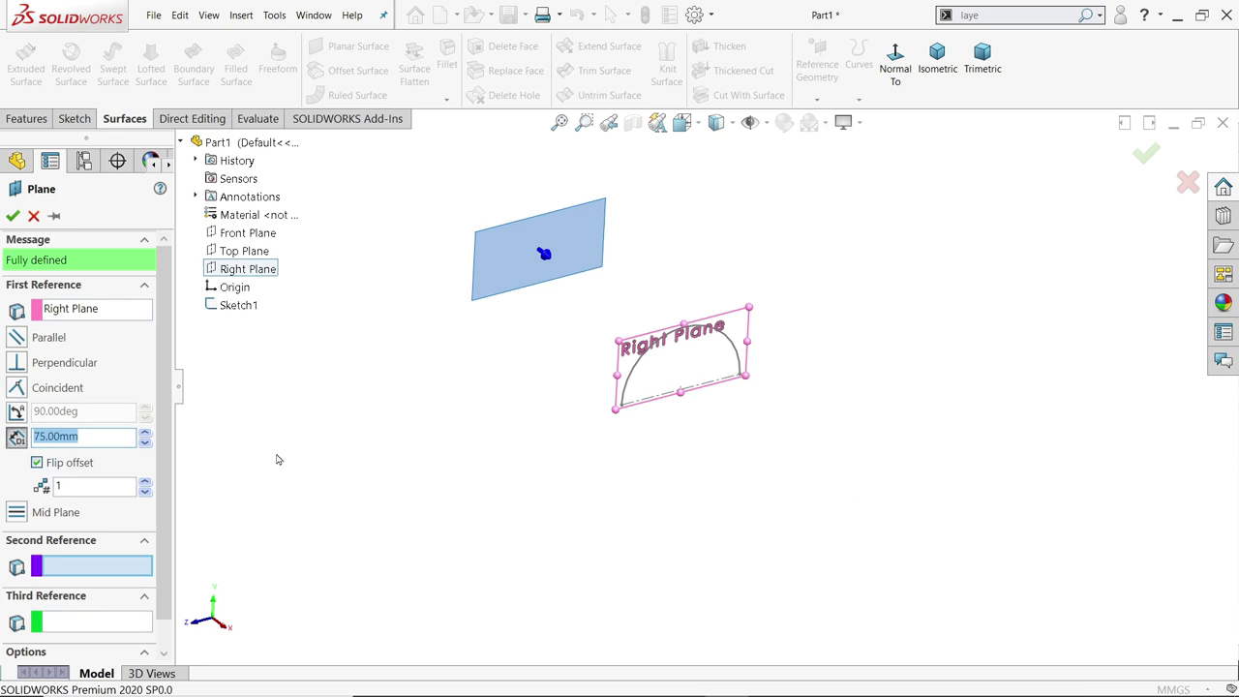
left_click(13, 215)
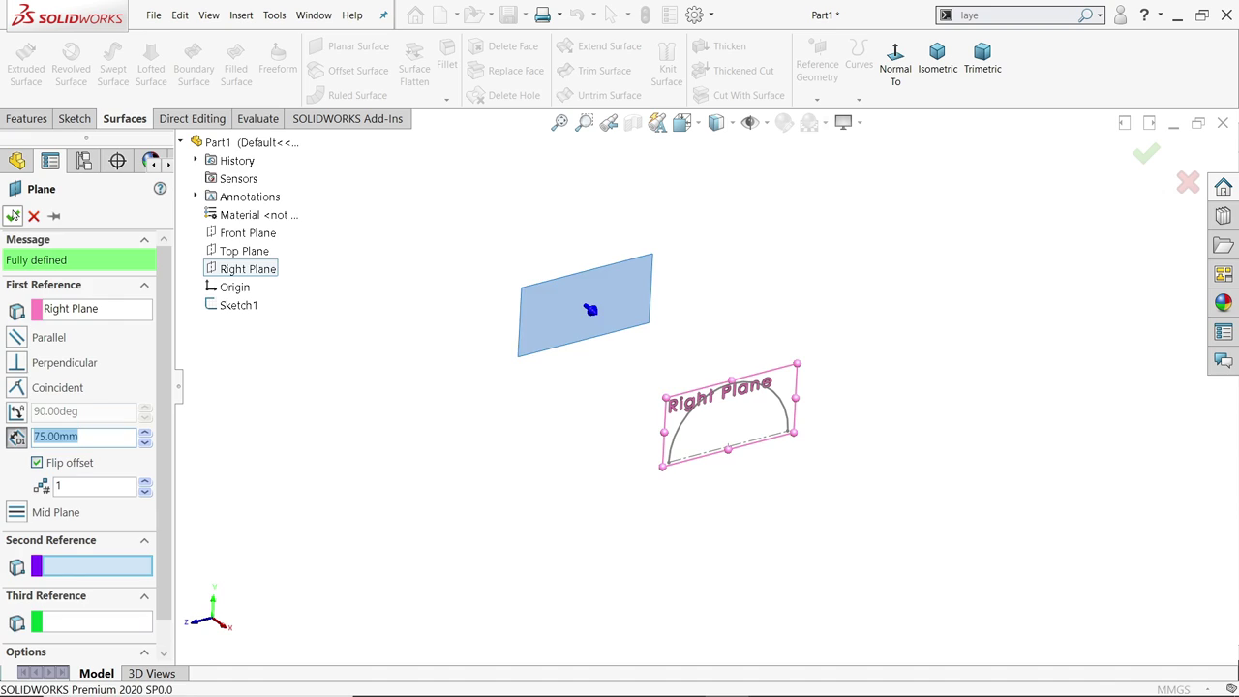
Create a reference plane offset 50 mm from Plane1 with the offset flipped, on the side away from the semicircle
left_click(818, 100)
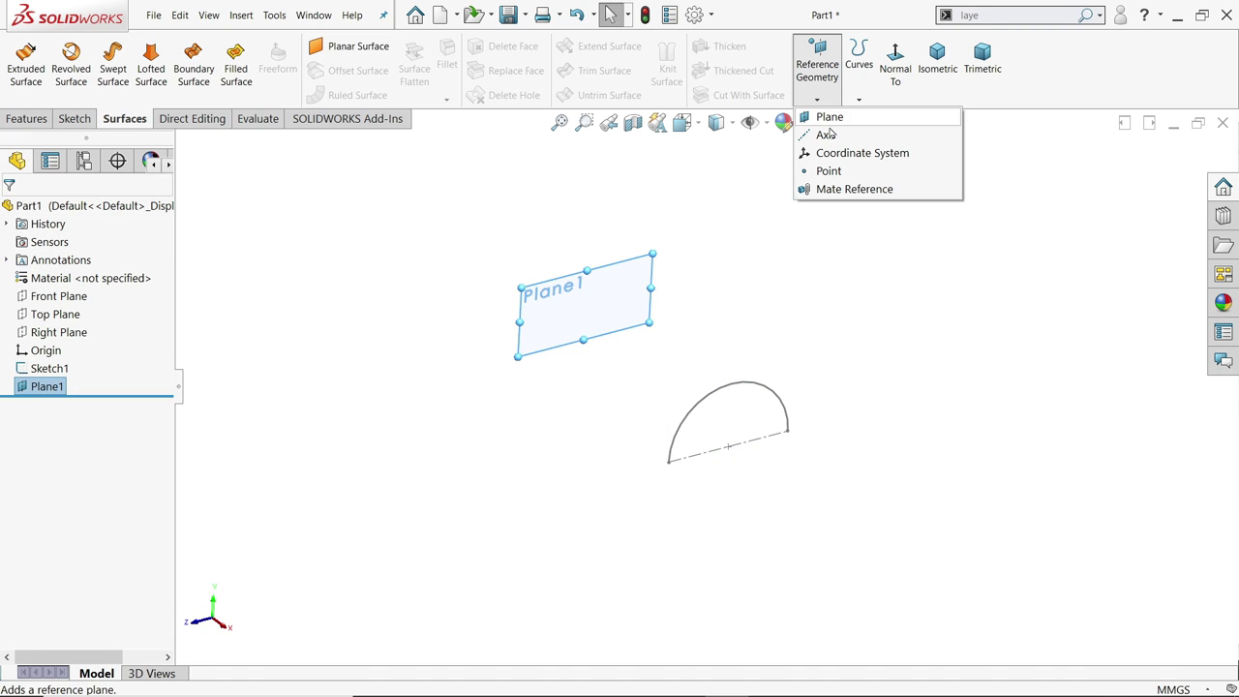
left_click(830, 117)
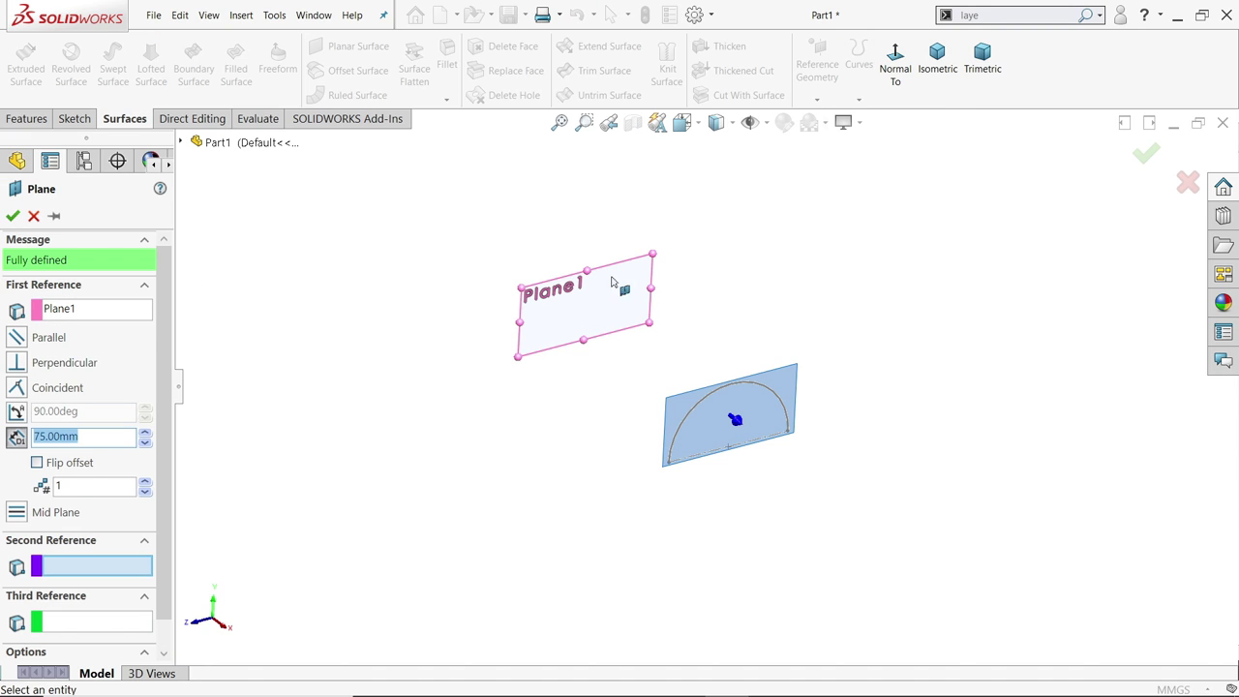
left_click(82, 317)
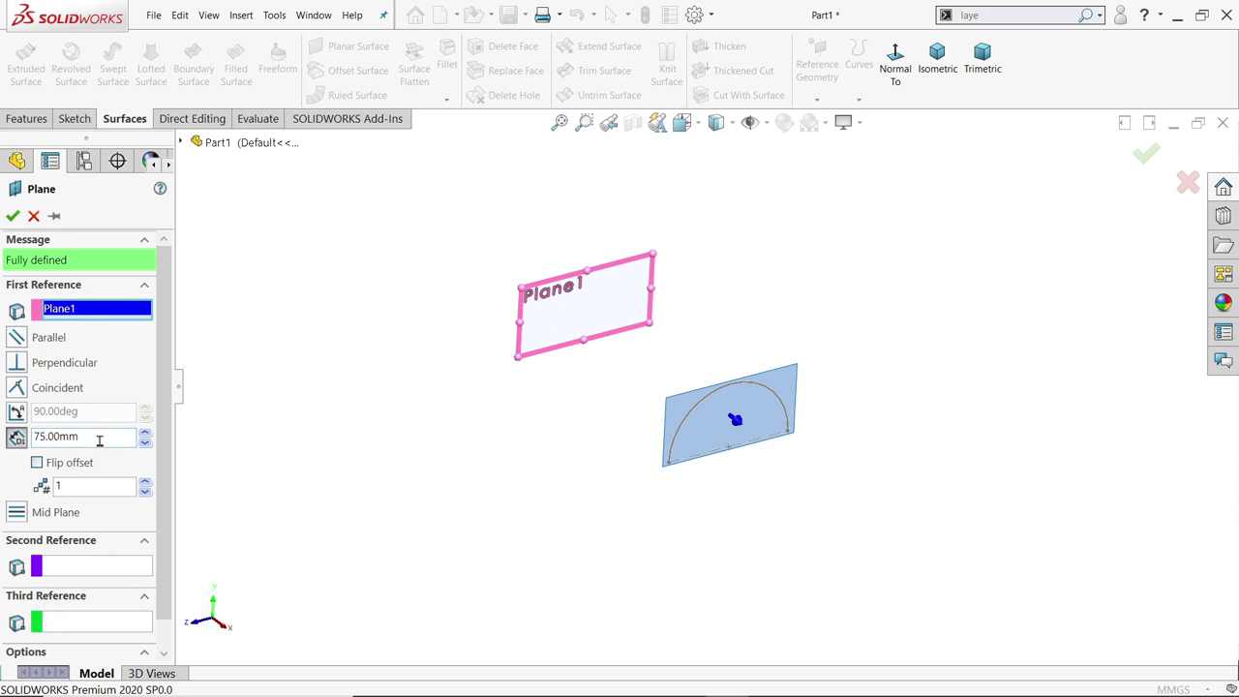
left_click(11, 436)
type("50")
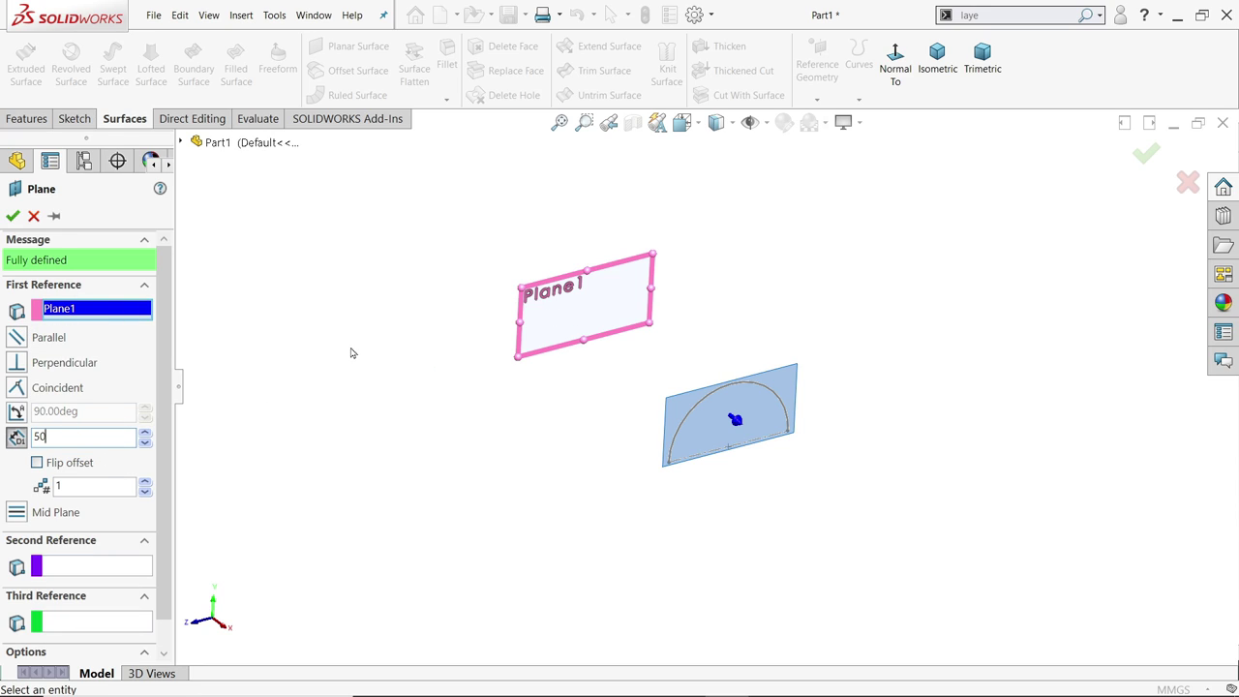
key("Return")
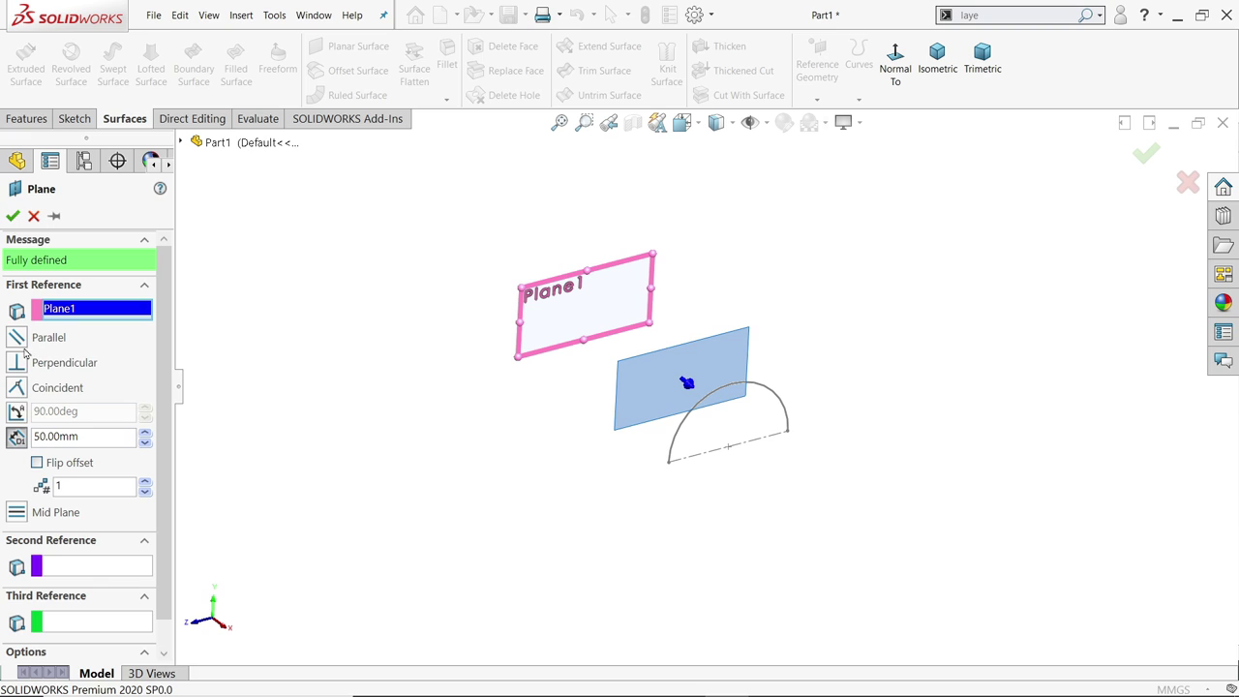
left_click(36, 463)
mouse_move(261, 435)
middle_mouse_down()
mouse_move(289, 452)
mouse_move(265, 443)
middle_mouse_up()
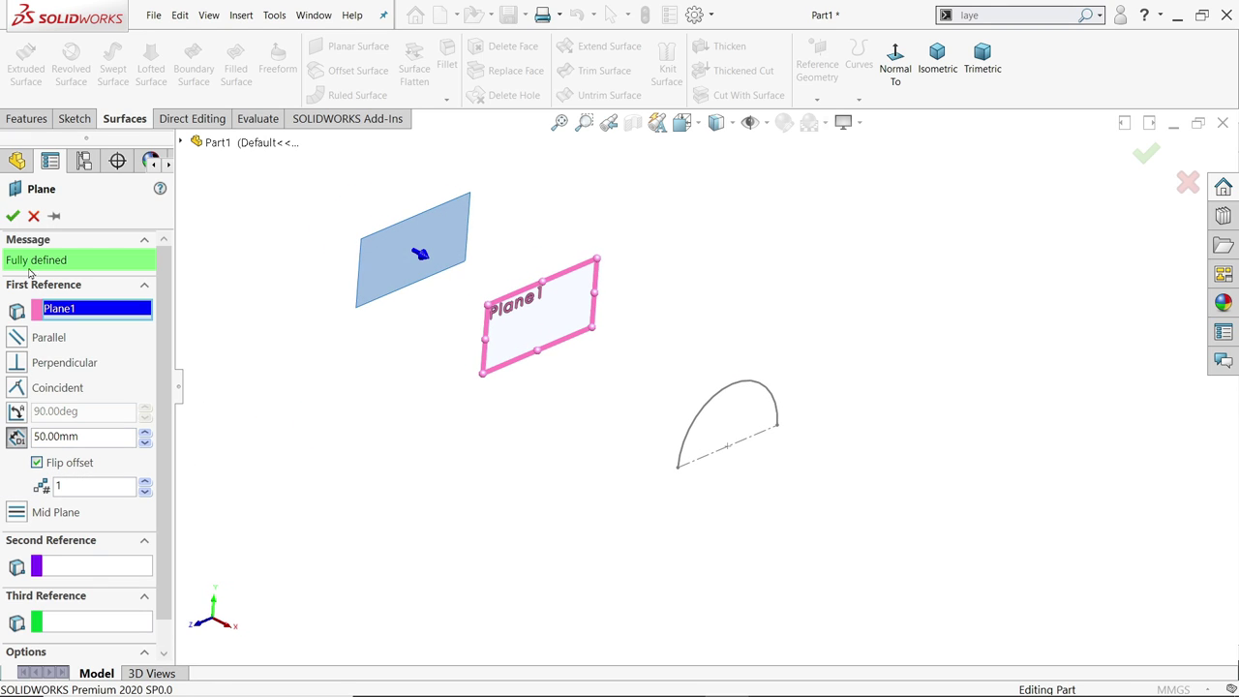
left_click(13, 215)
left_click(290, 370)
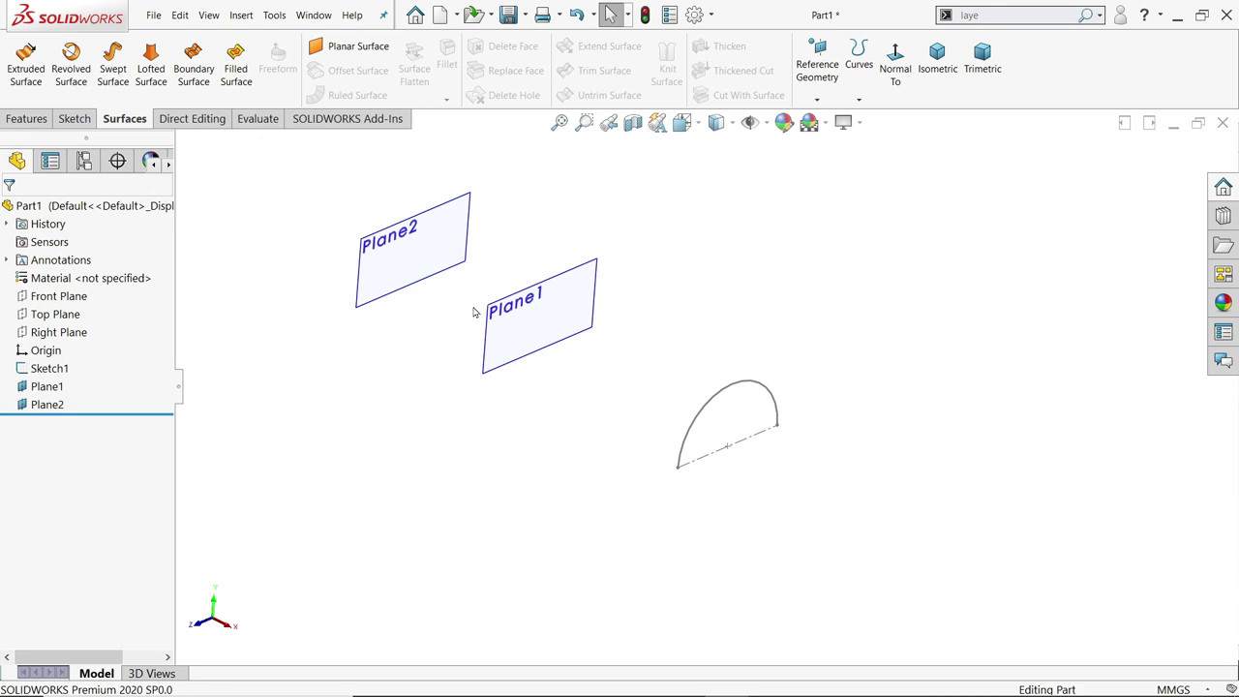
Create another reference plane offset 100 mm from Plane1 with the offset flipped
left_click(818, 100)
left_click(829, 118)
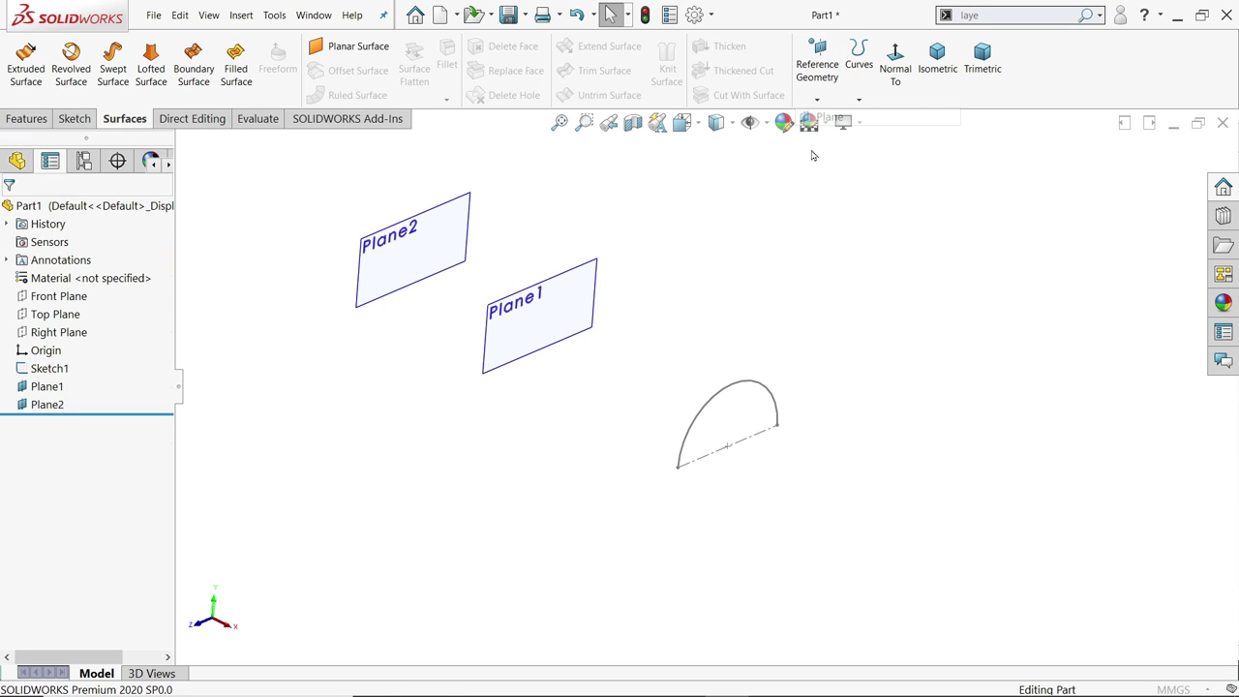
left_click(524, 321)
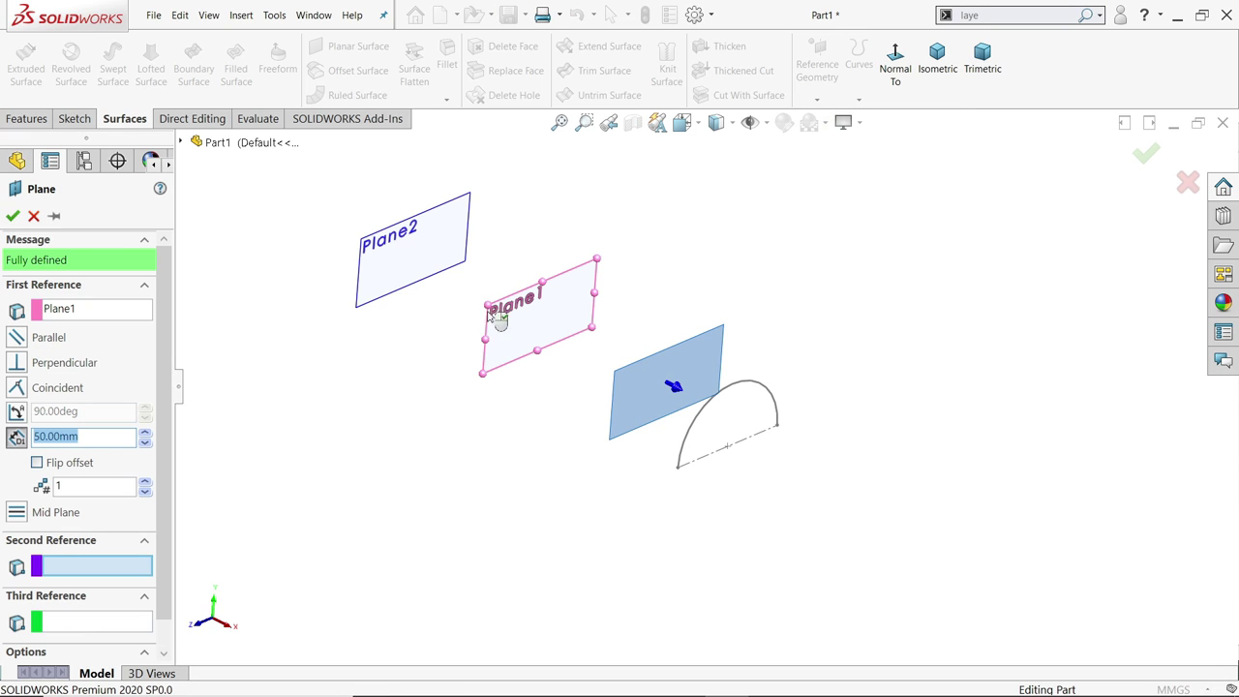
type("100")
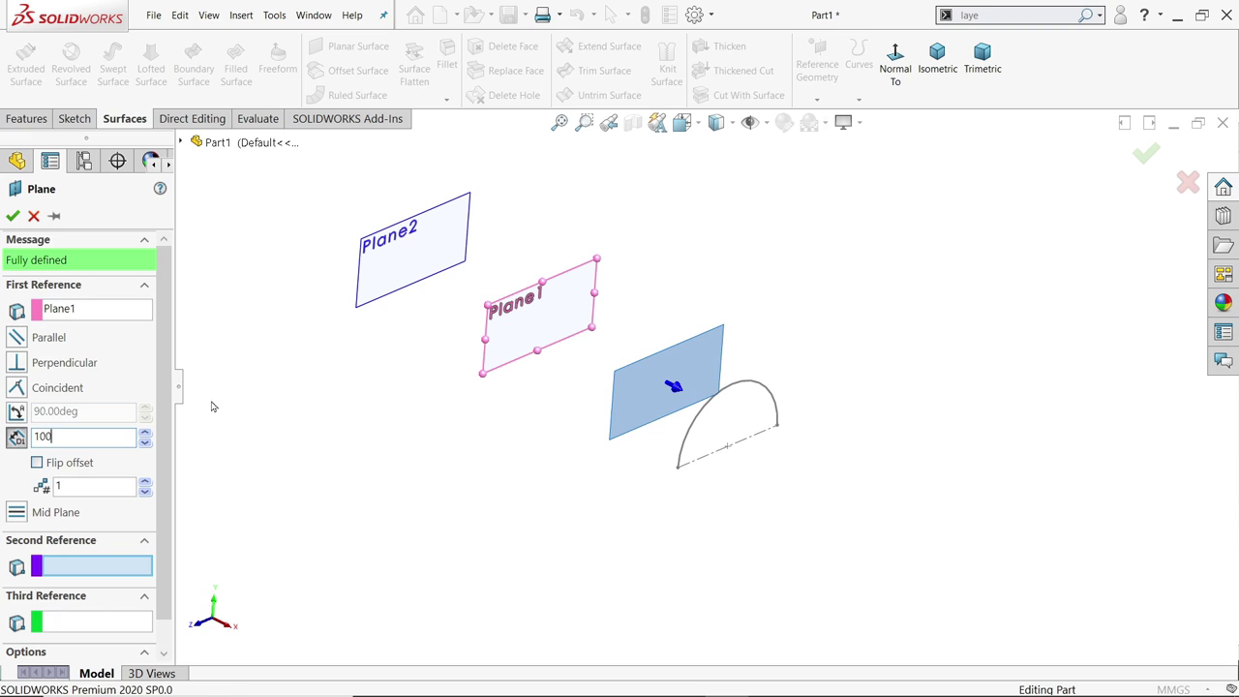
key("Return")
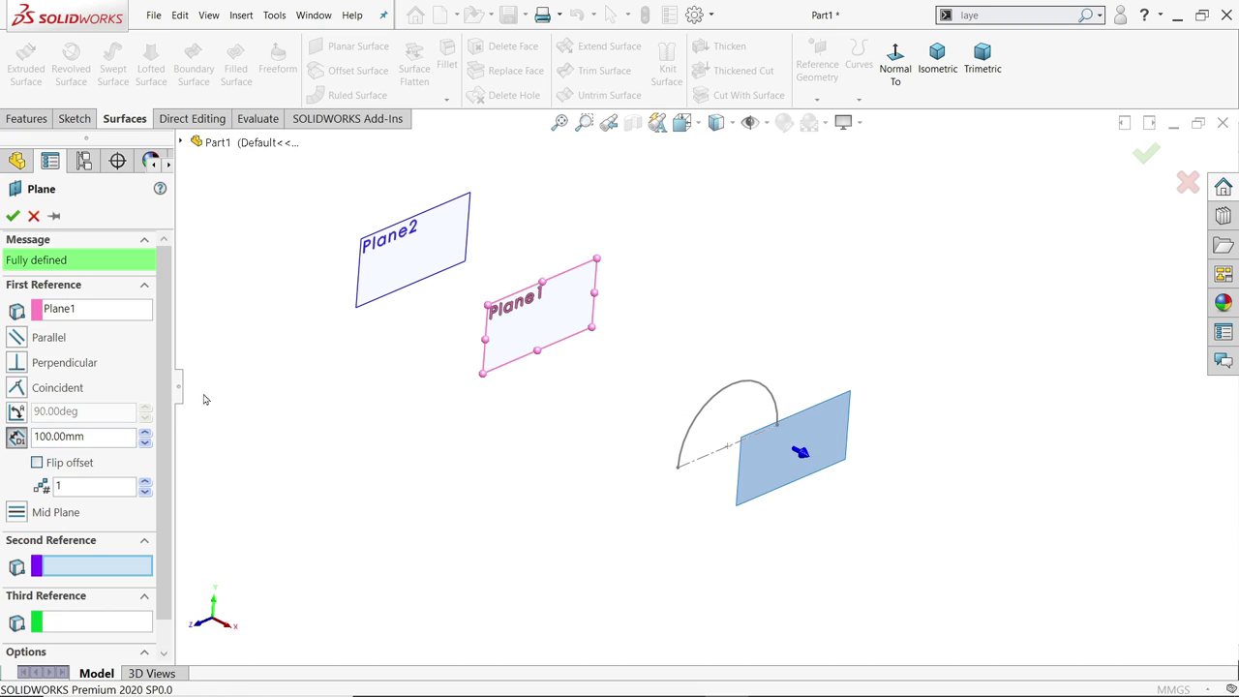
left_click(38, 463)
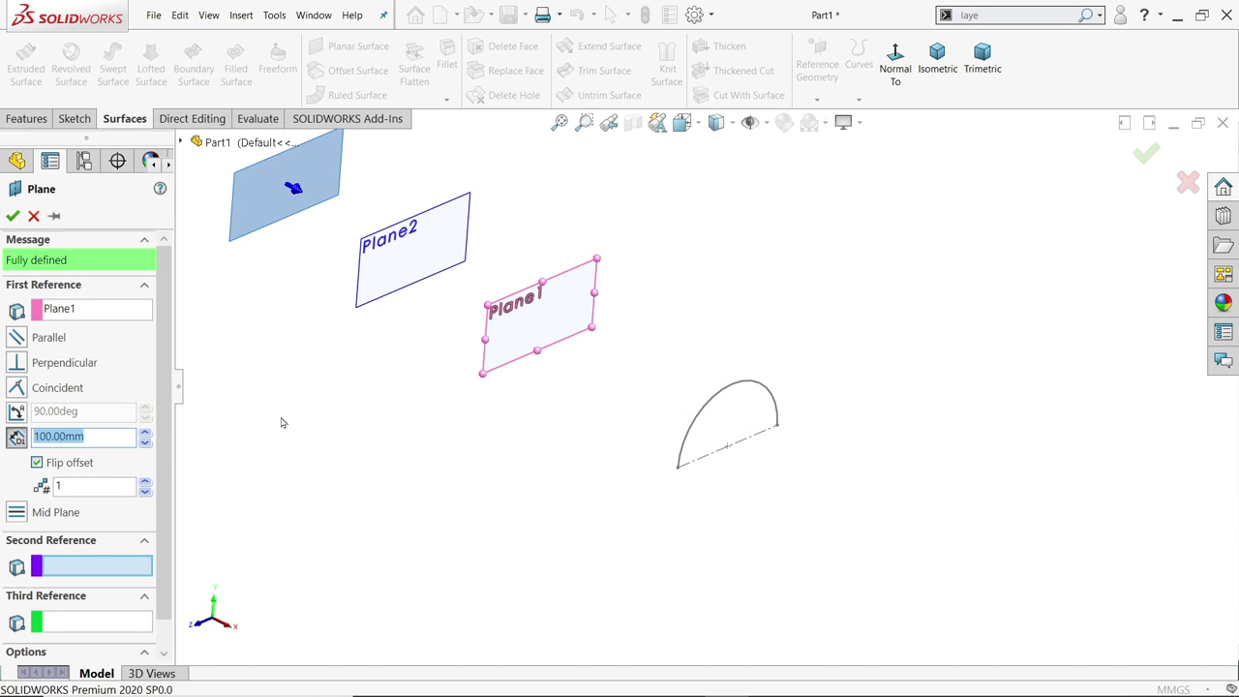
left_click(13, 216)
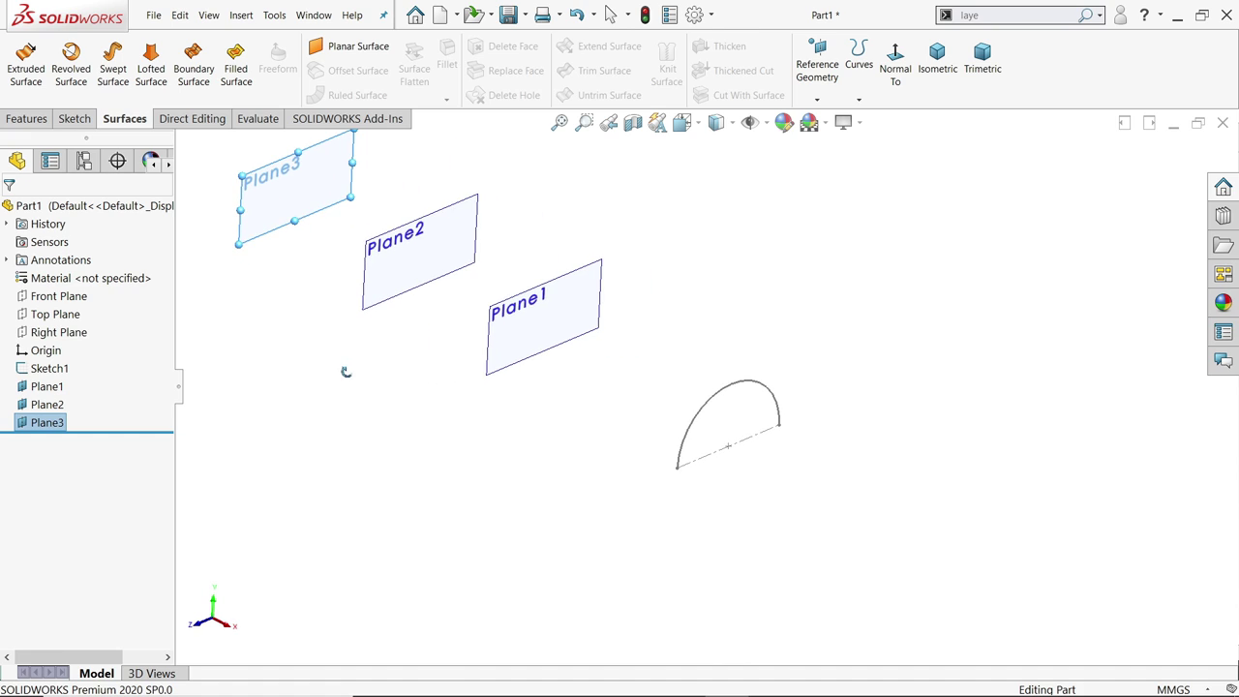
Sketch a circle on Plane1, centred on the origin, with a diameter of 30*2 mm
left_click(531, 310)
left_click(578, 263)
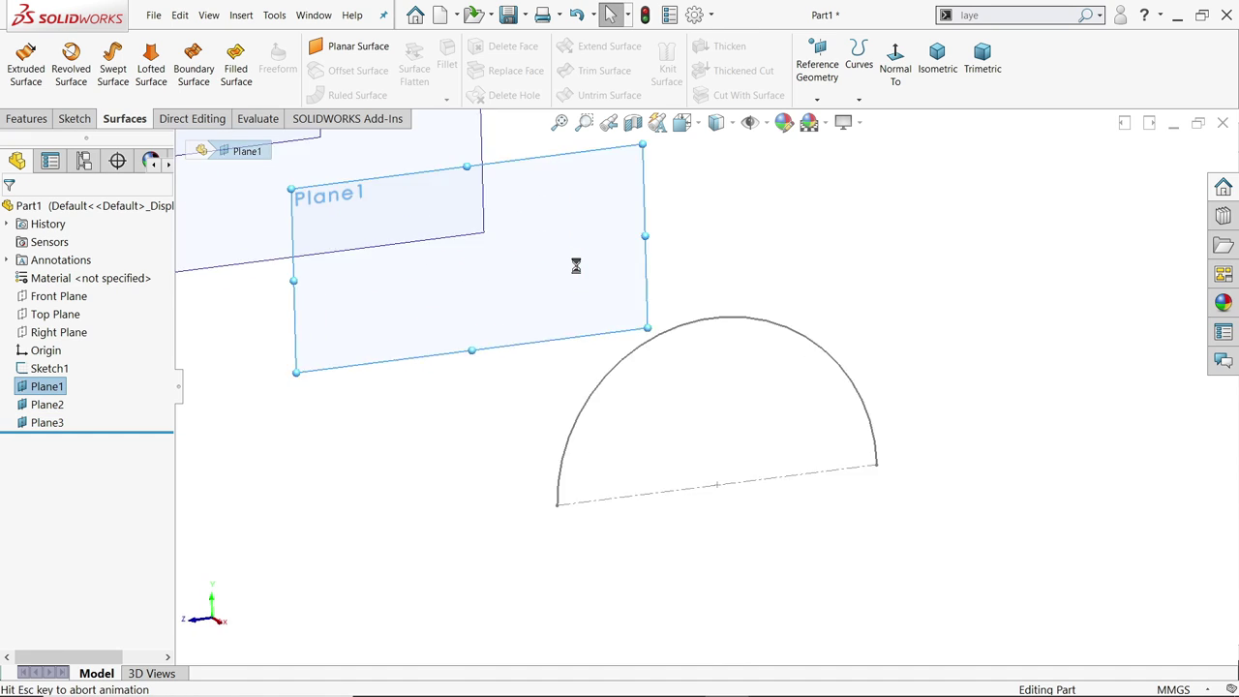
left_click(139, 45)
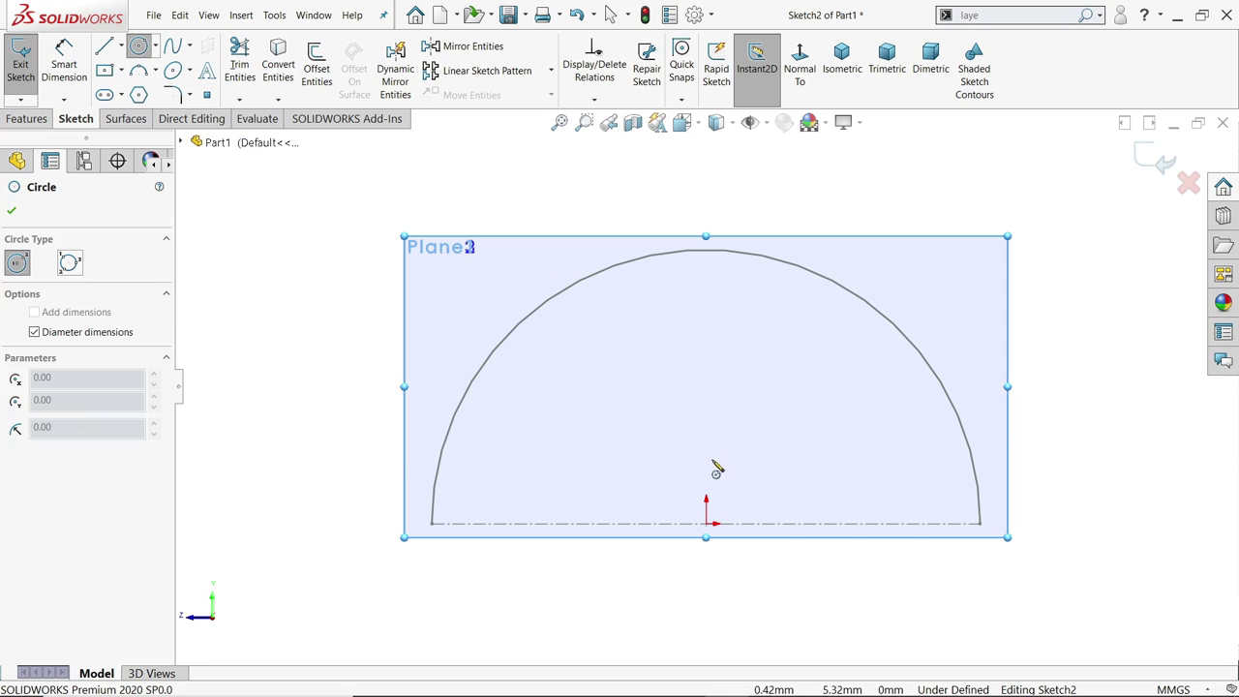
left_click(708, 524)
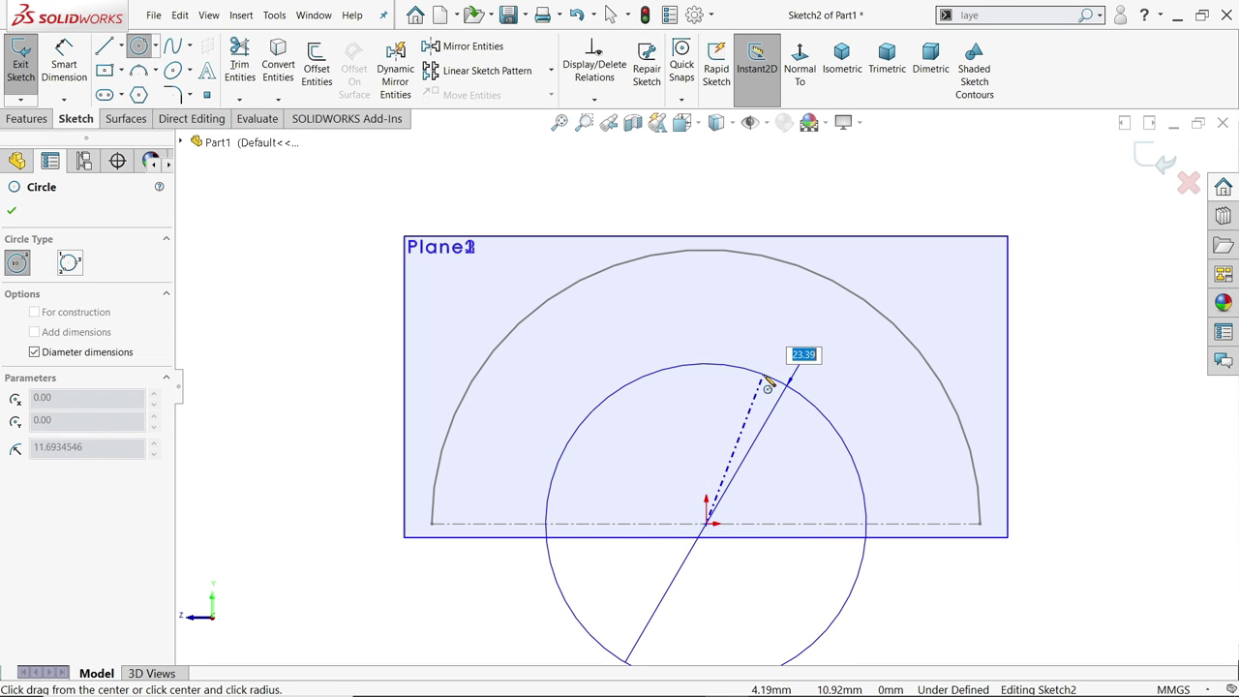
type("30*2")
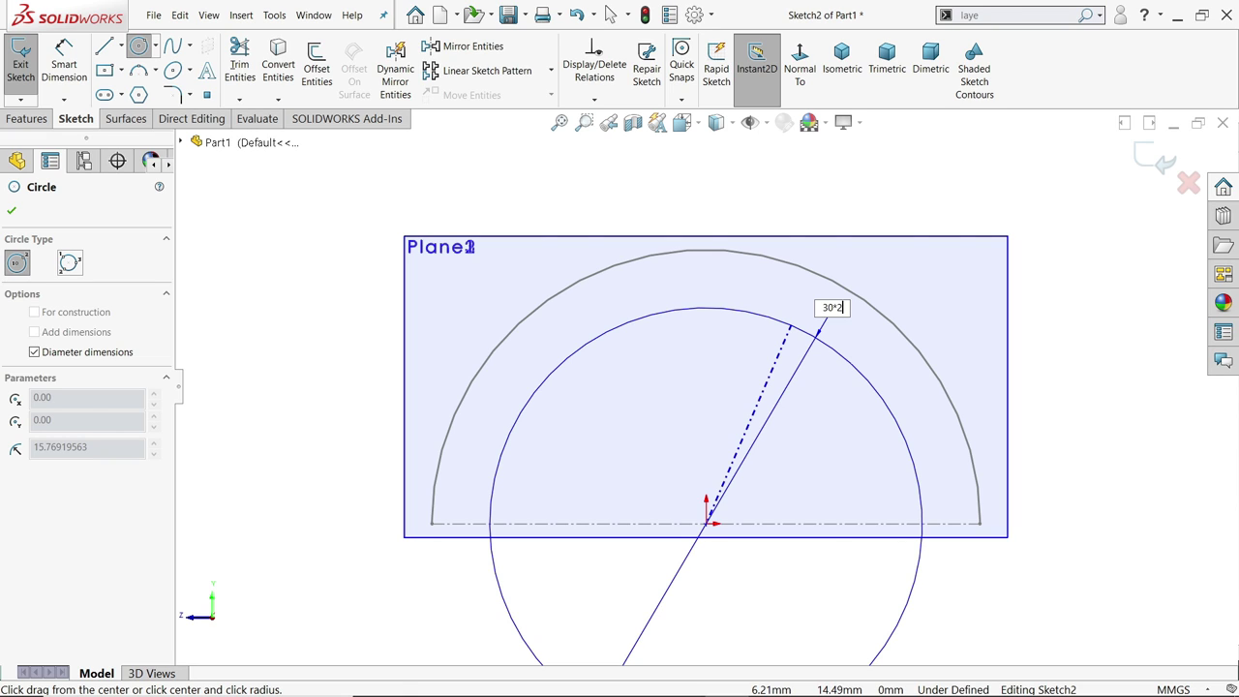
key("Return")
key("f")
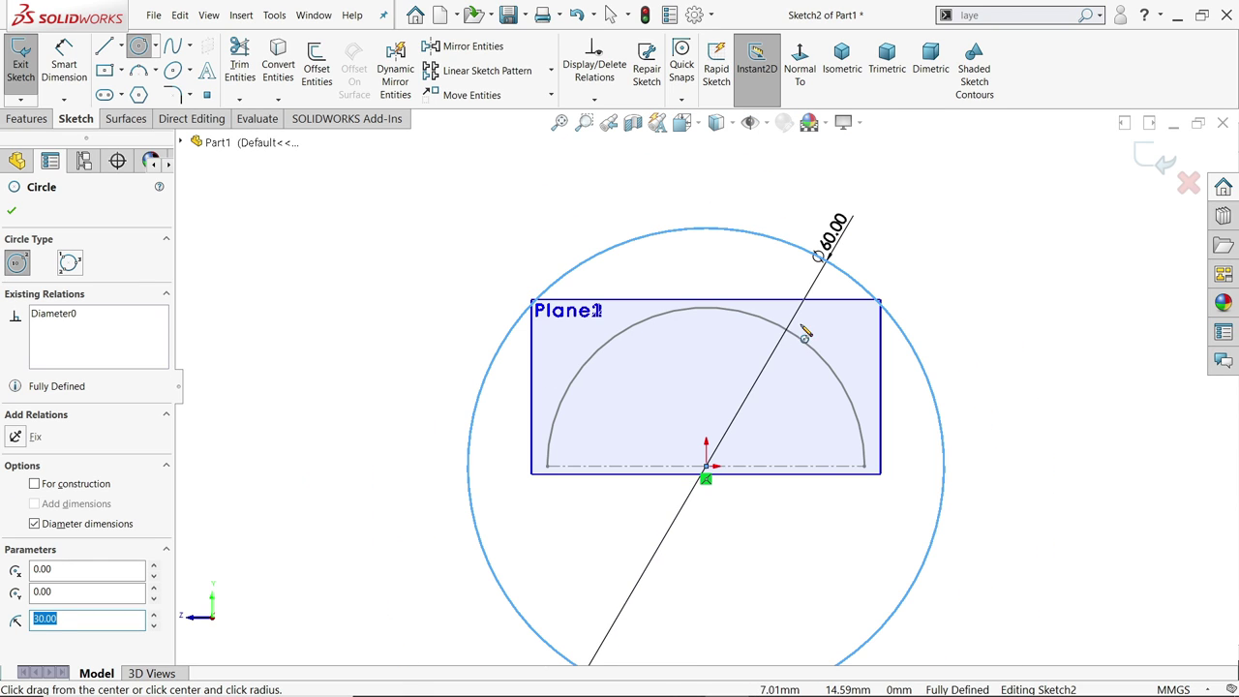
Draw a horizontal line across the 60 mm circle through its centre and trim away the circle's lower half
left_click(103, 45)
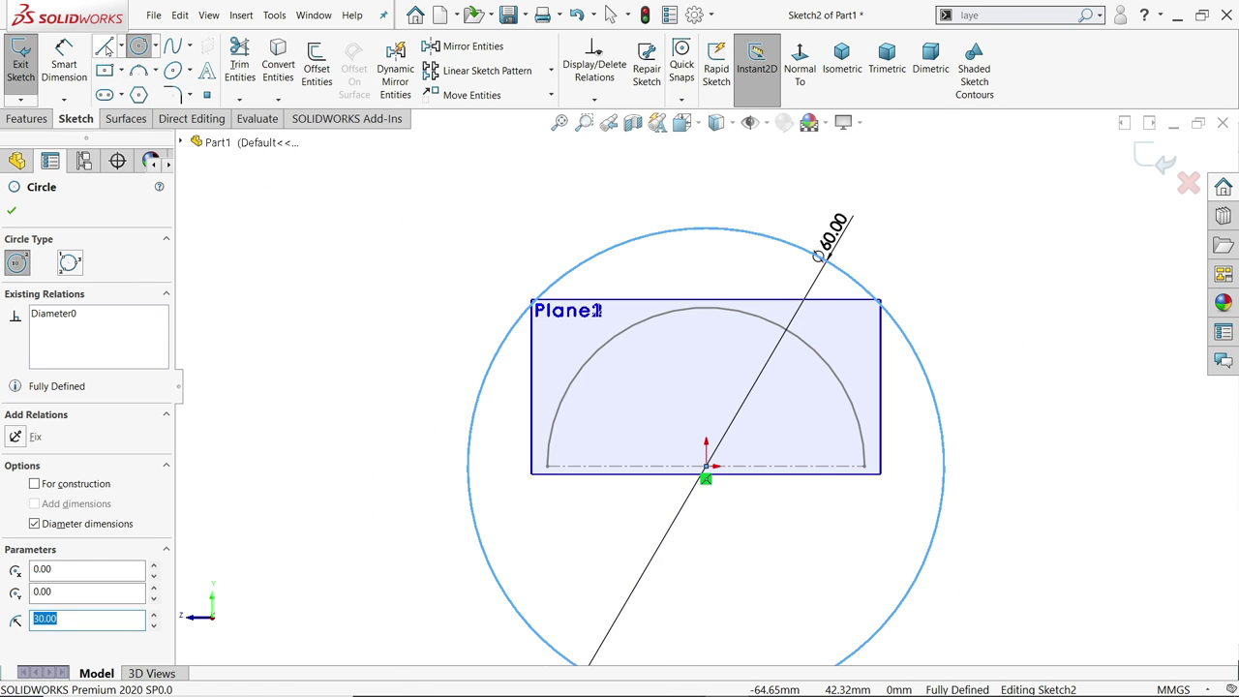
left_click(468, 466)
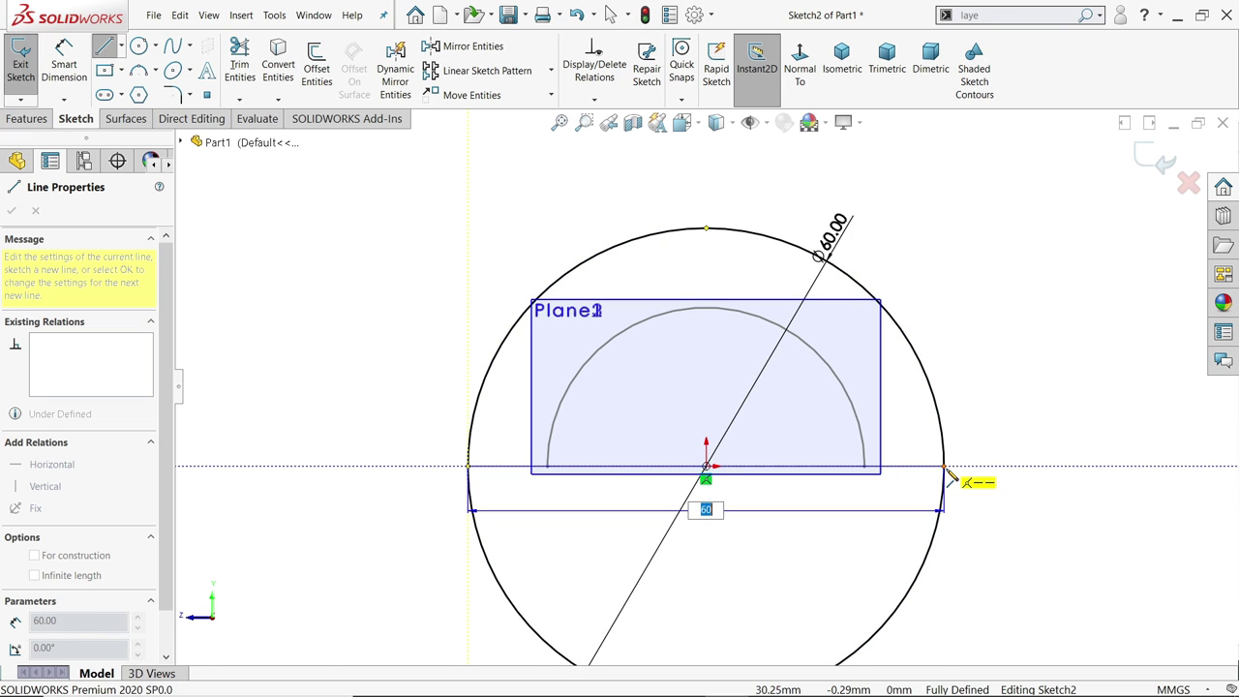
left_click(946, 467)
key("Escape")
key("f")
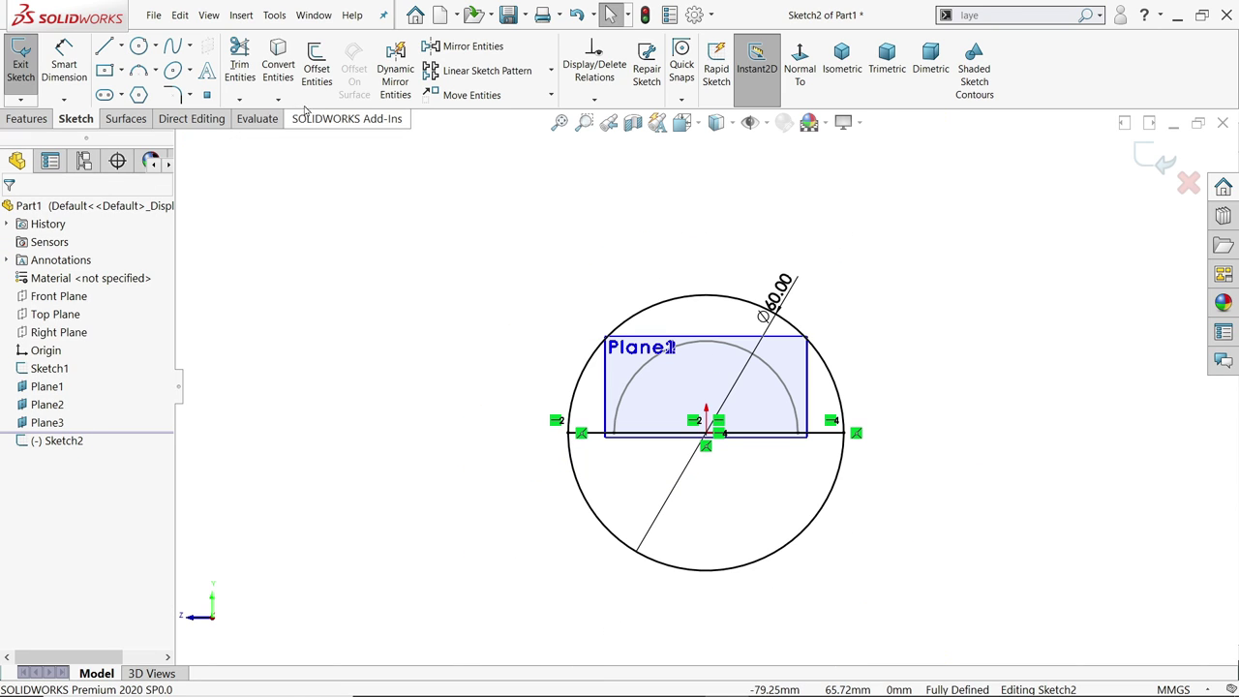
left_click(239, 66)
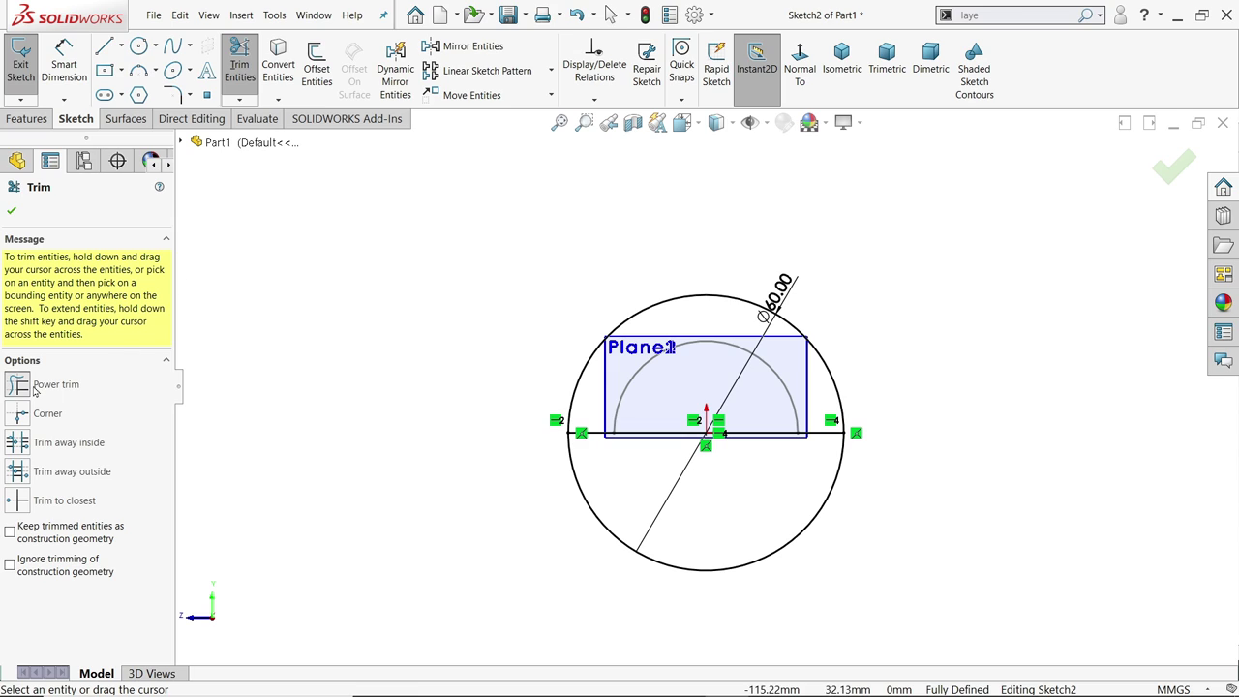
left_click_drag(550, 552, 590, 516)
scroll(720, 406, "down", 2)
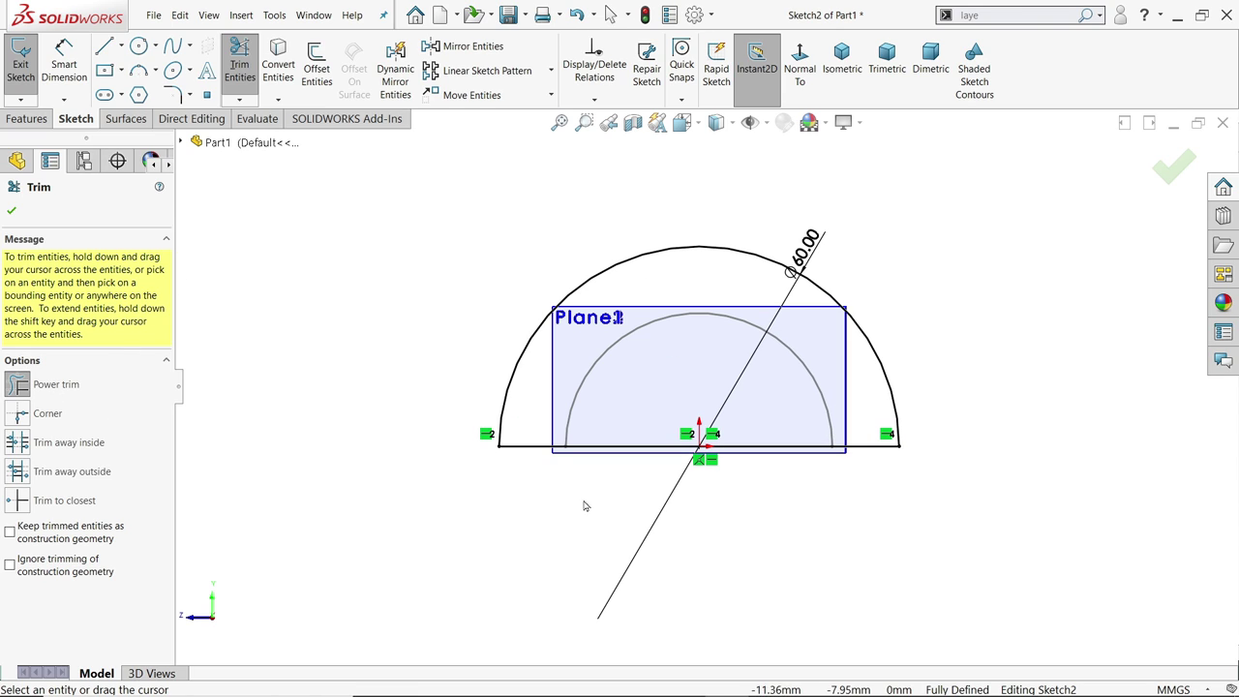
left_click(11, 210)
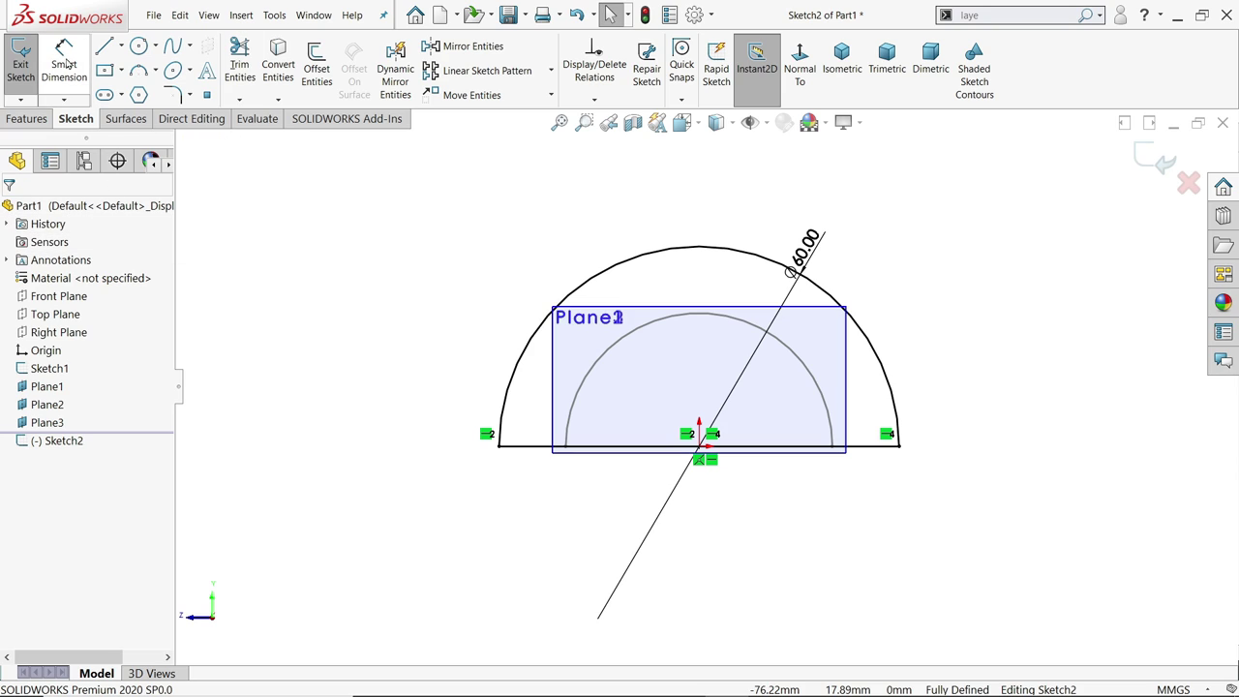
Convert the horizontal base line of the 60 mm semicircle to construction geometry and exit the sketch
left_click(545, 446)
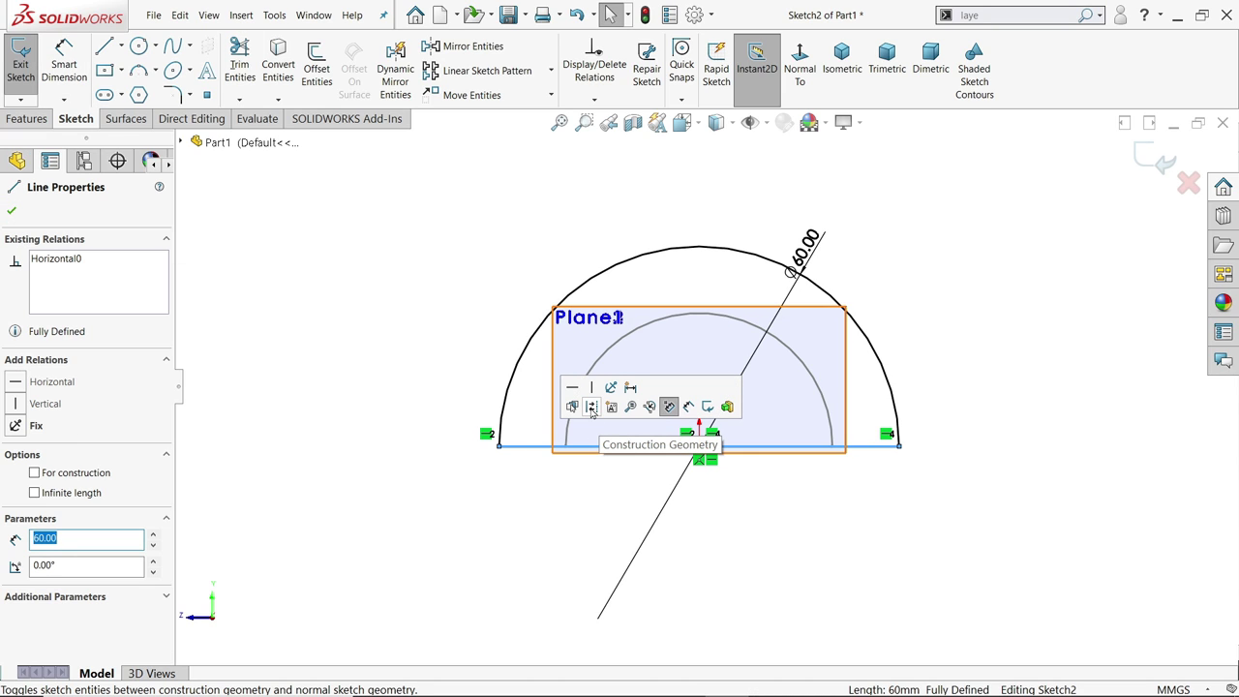
left_click(592, 408)
mouse_move(603, 420)
middle_mouse_down()
mouse_move(978, 417)
mouse_move(774, 387)
mouse_move(627, 343)
middle_mouse_up()
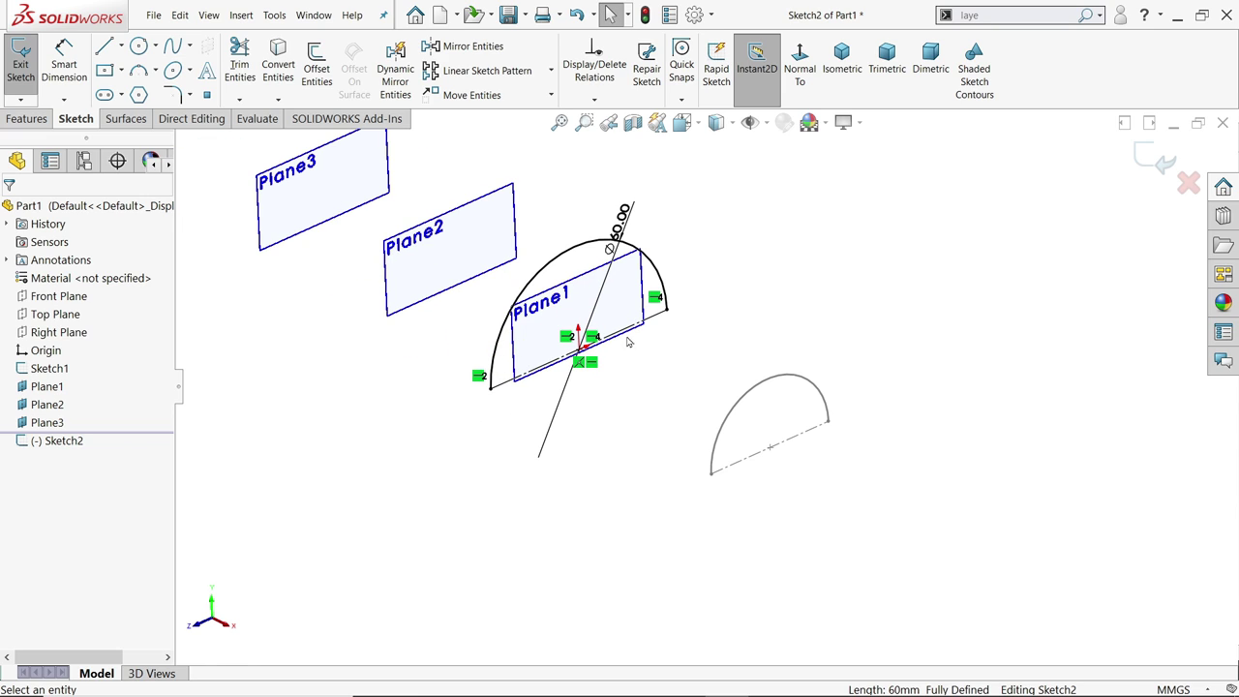
scroll(621, 348, "up", 3)
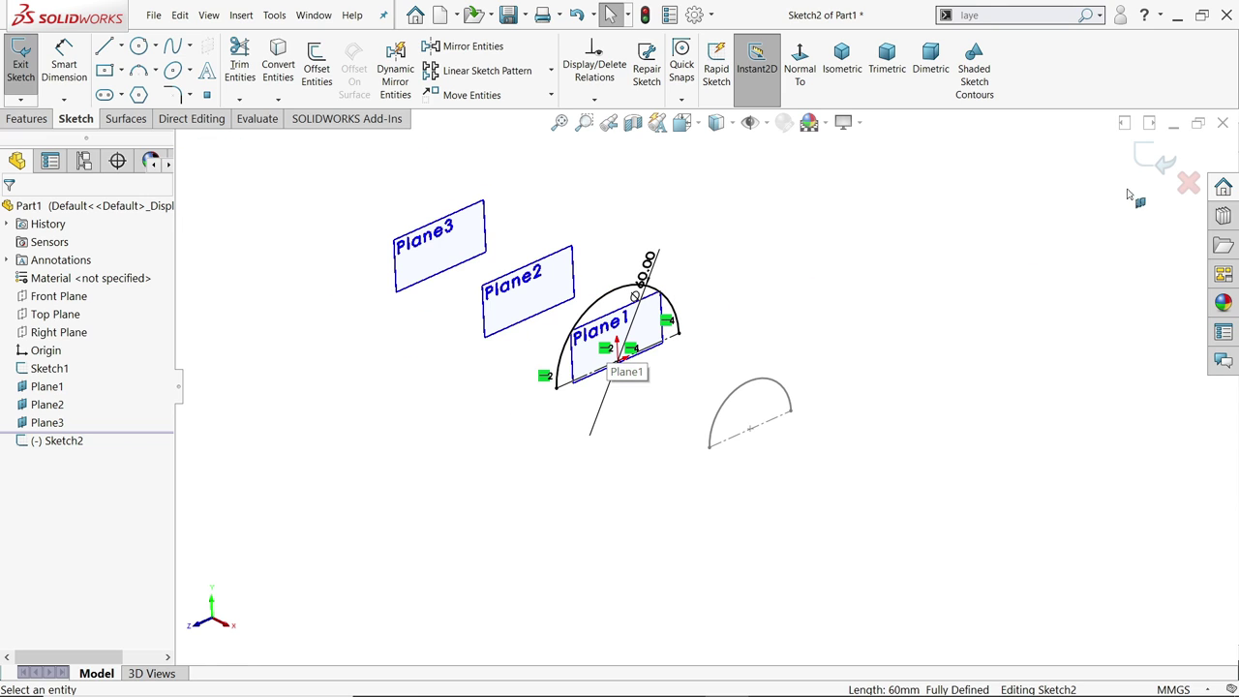
left_click(1158, 162)
scroll(568, 277, "down", 3)
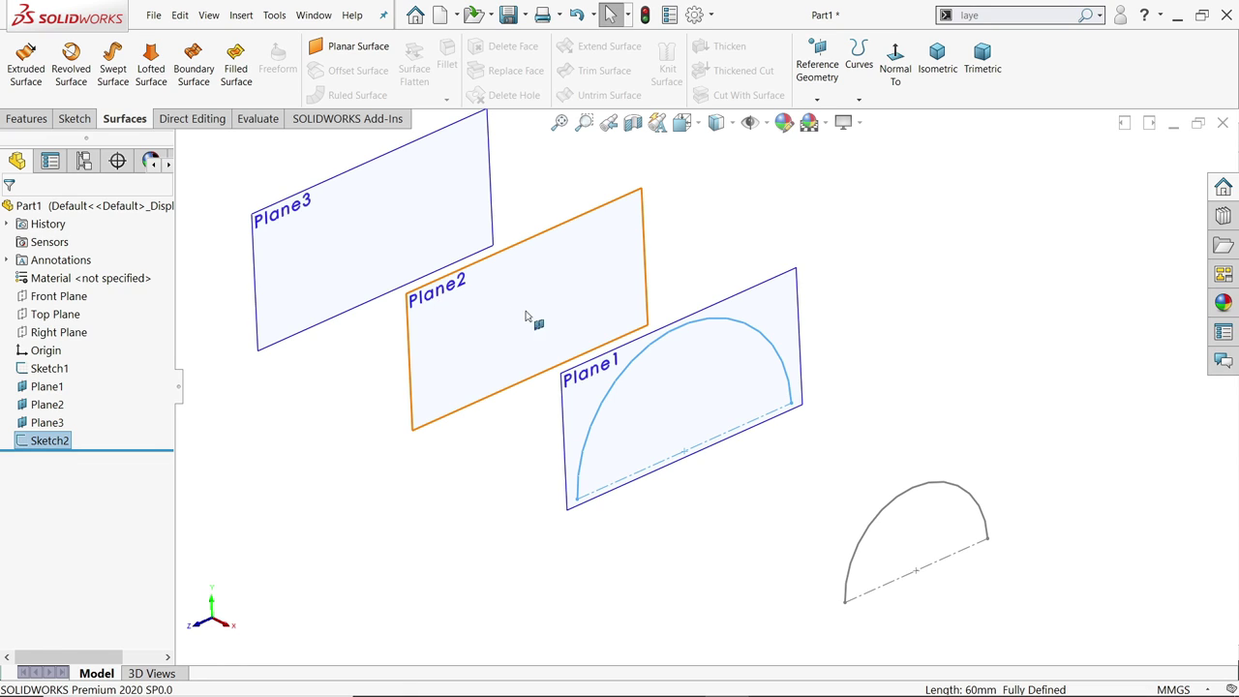
scroll(780, 438, "up", 3)
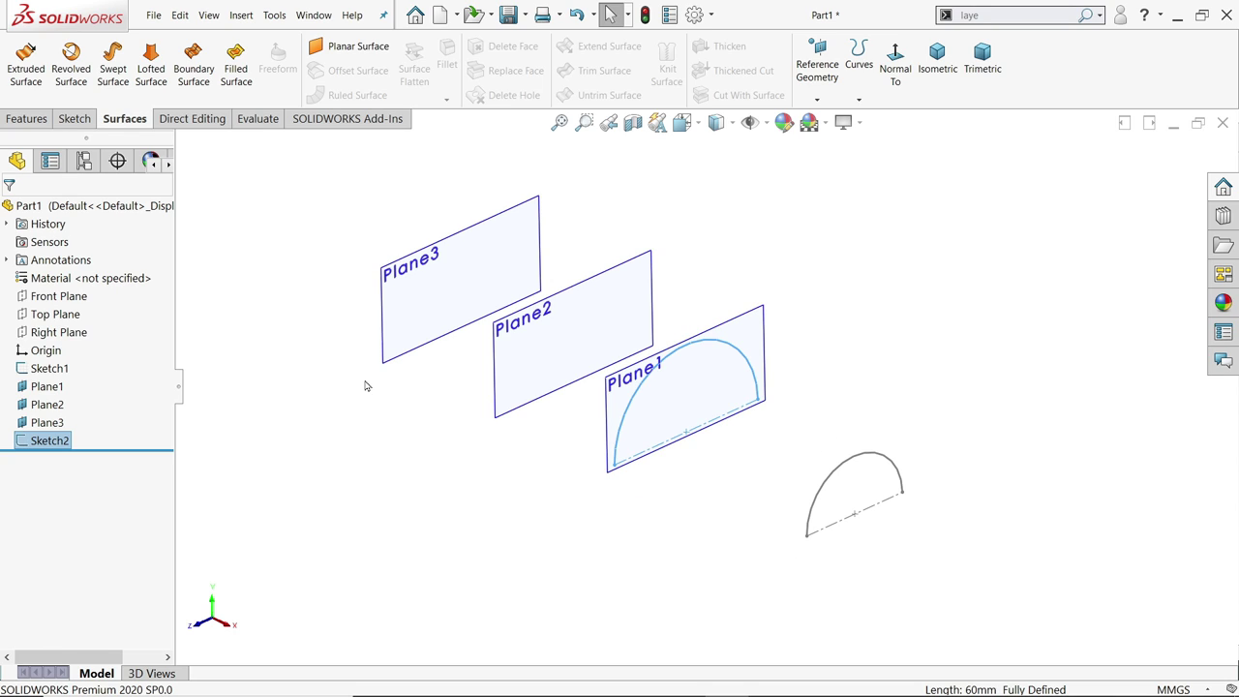
scroll(803, 462, "up", 2)
scroll(742, 455, "down", 2)
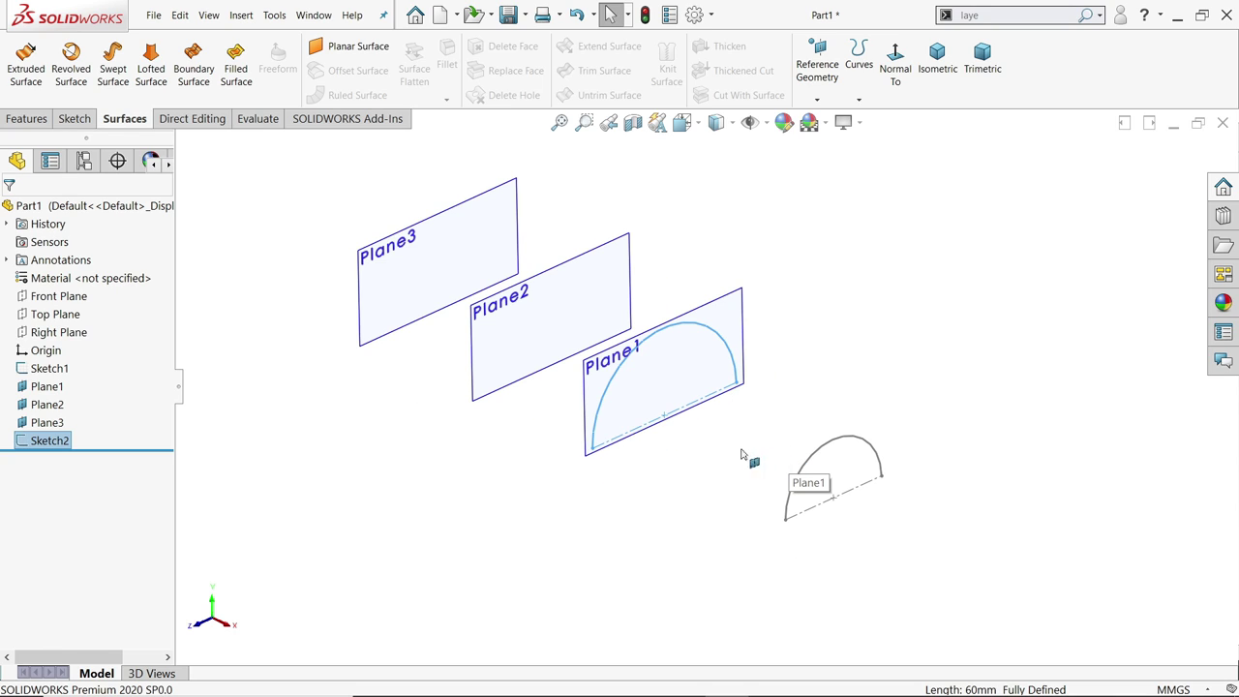
scroll(644, 479, "down", 1)
left_click(593, 470)
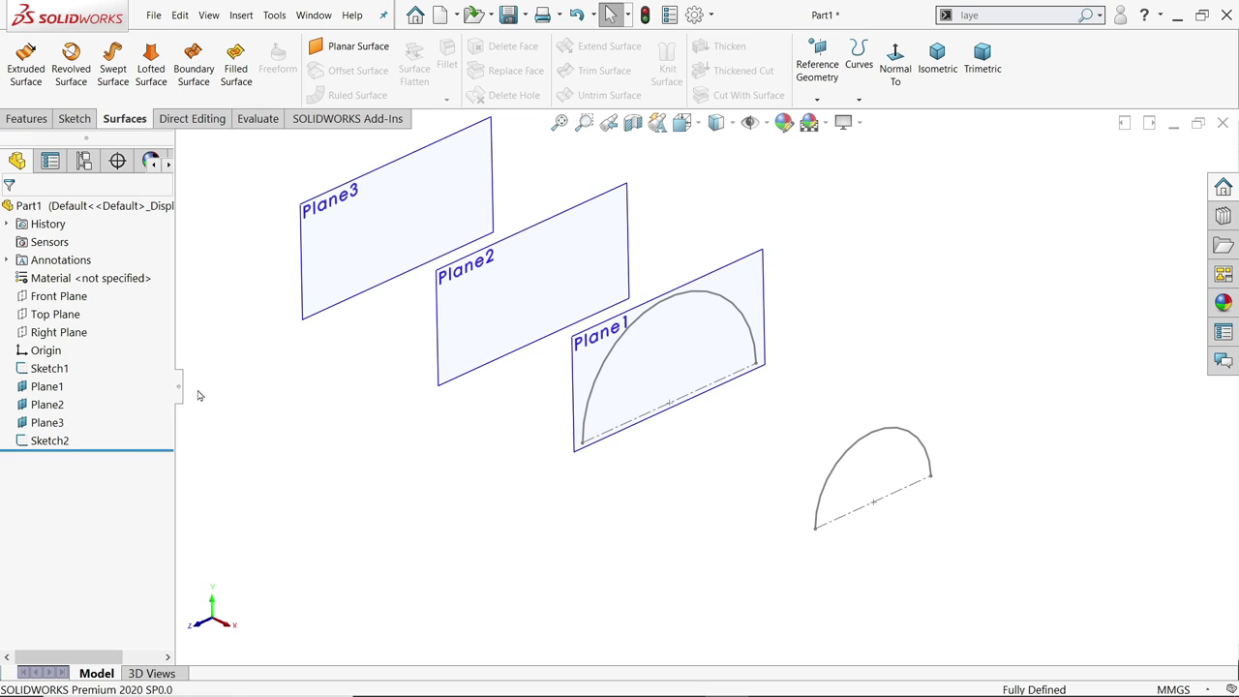
Sketch an outward-bulging three-point arc on the Top Plane, radius about 214 mm, from the small semicircle's lower base end to the Plane1 semicircle's base
left_click(50, 314)
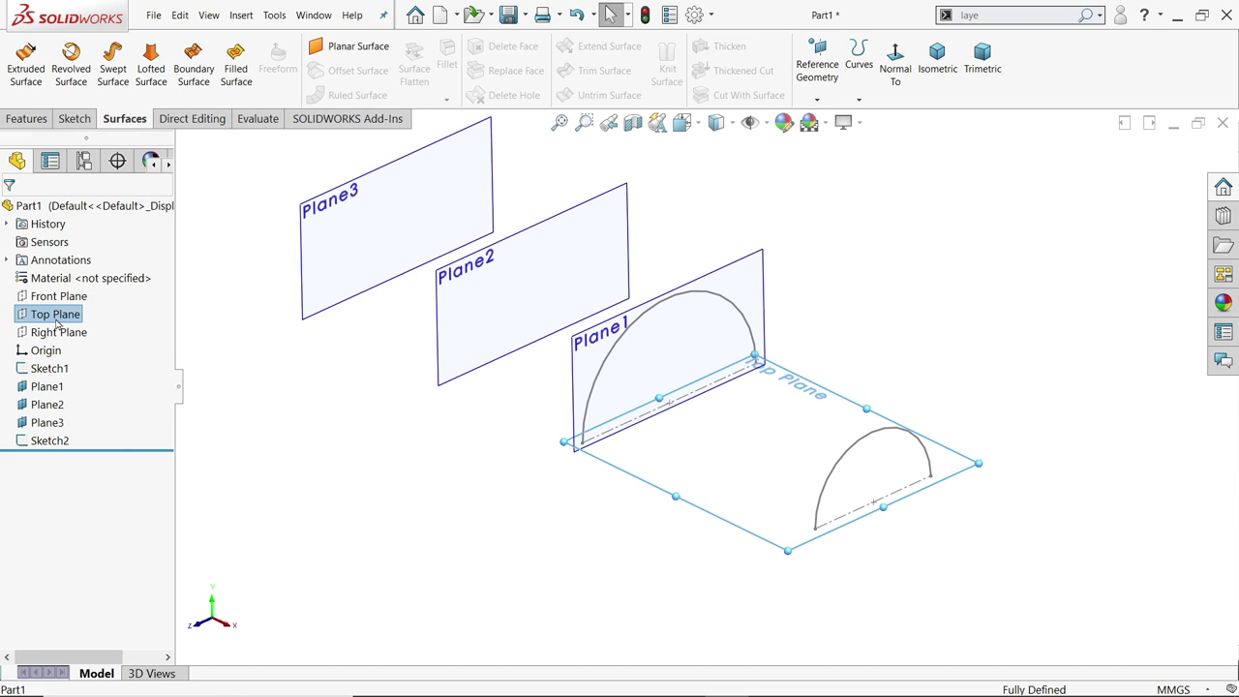
left_click(66, 301)
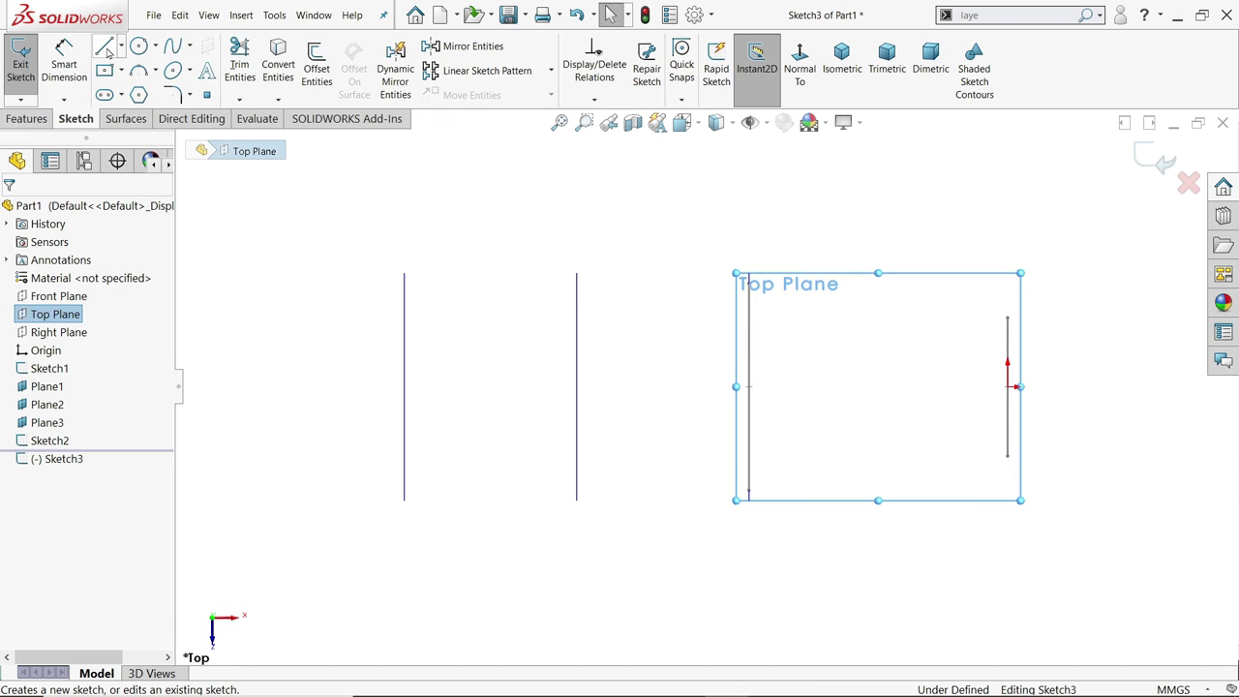
left_click(156, 74)
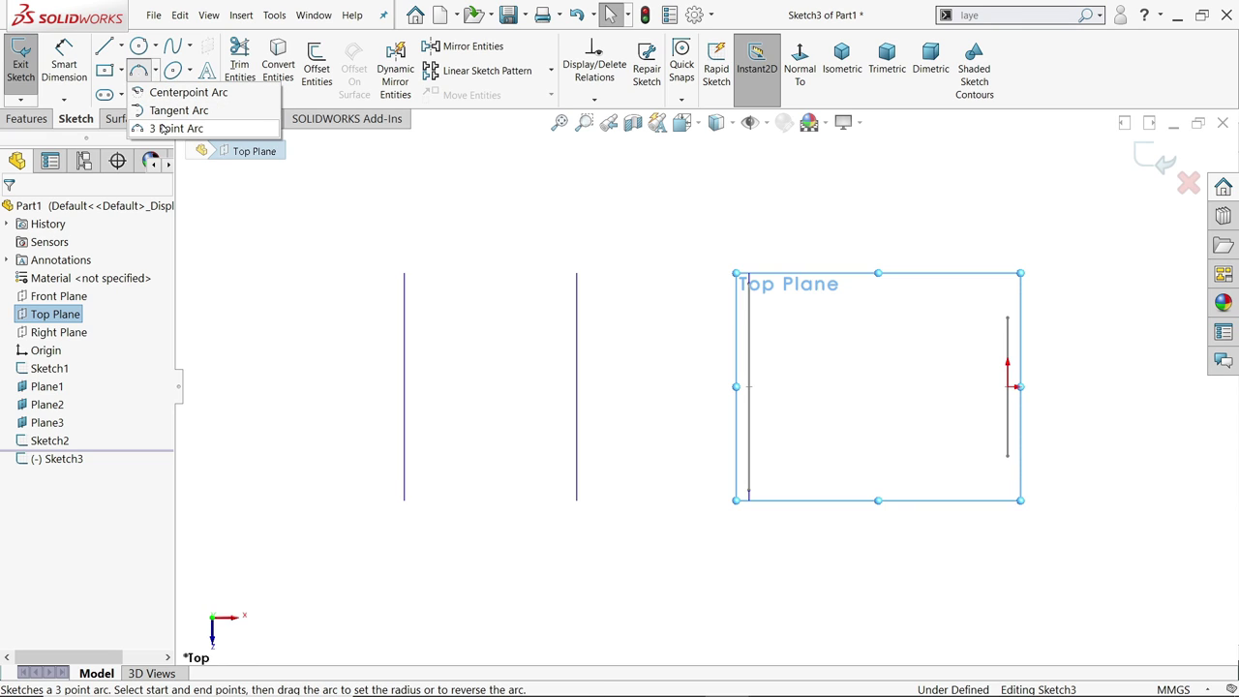
left_click(175, 125)
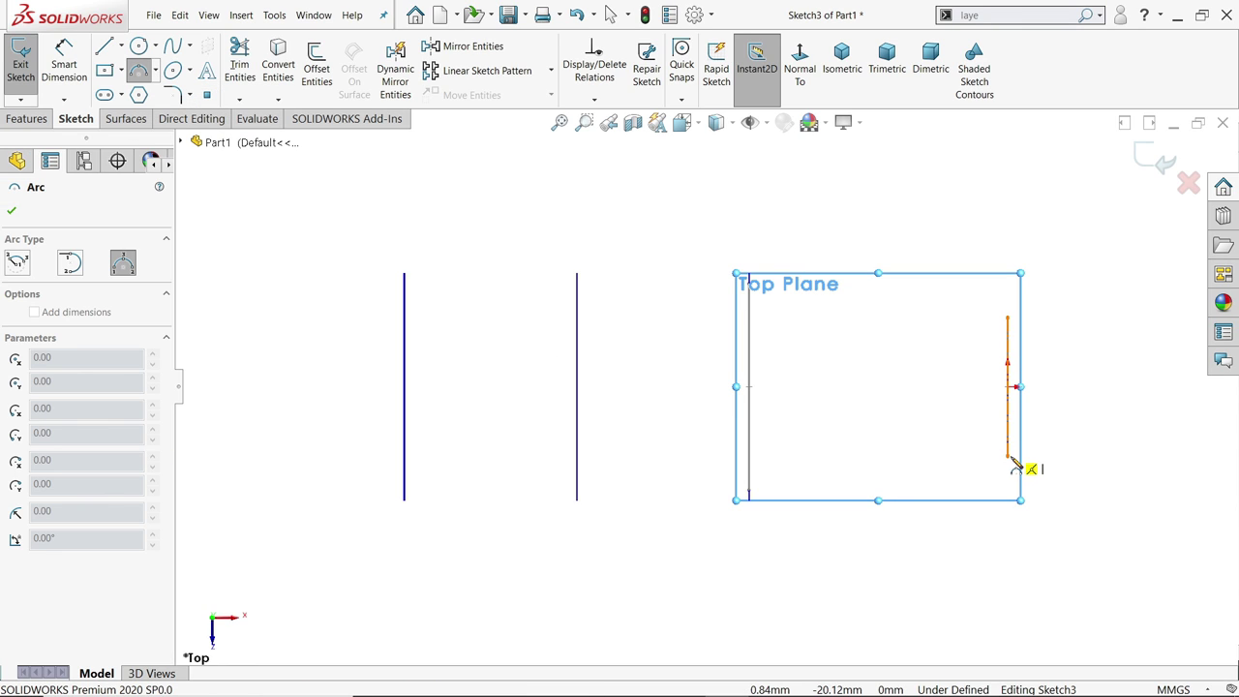
left_click(1009, 457)
left_click(750, 494)
left_click(878, 487)
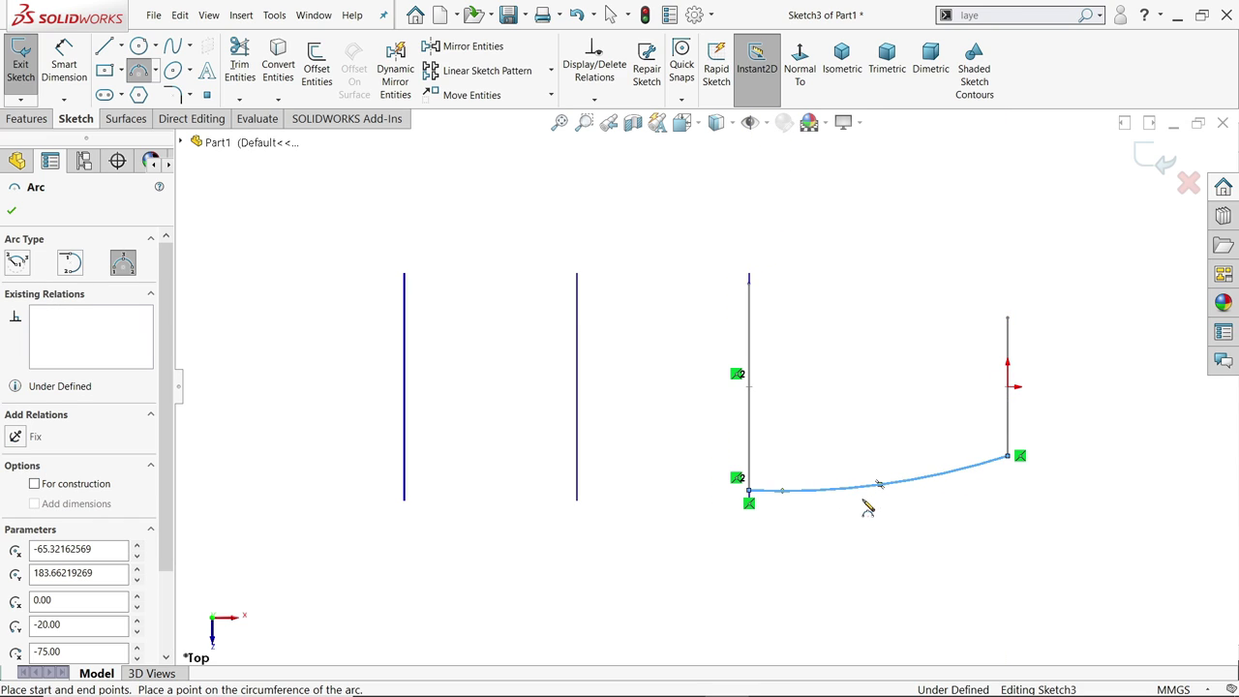
Dimension the side arc's radius and set it to 125 mm
left_click(64, 63)
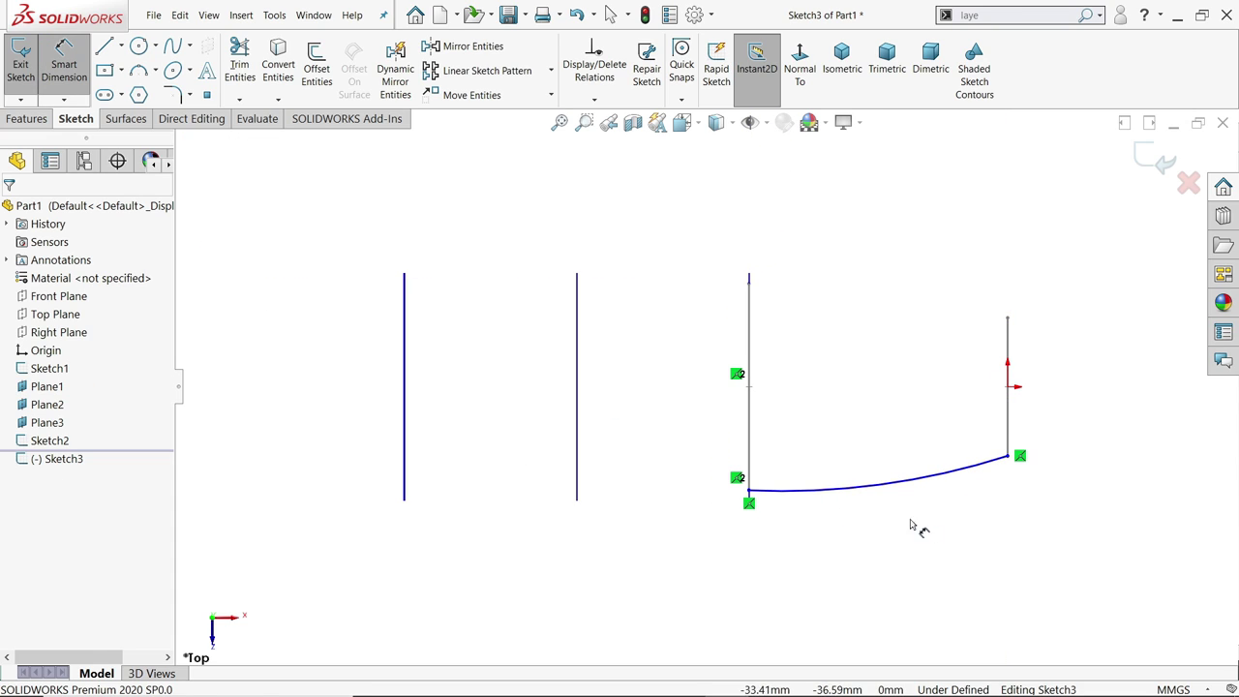
left_click(939, 481)
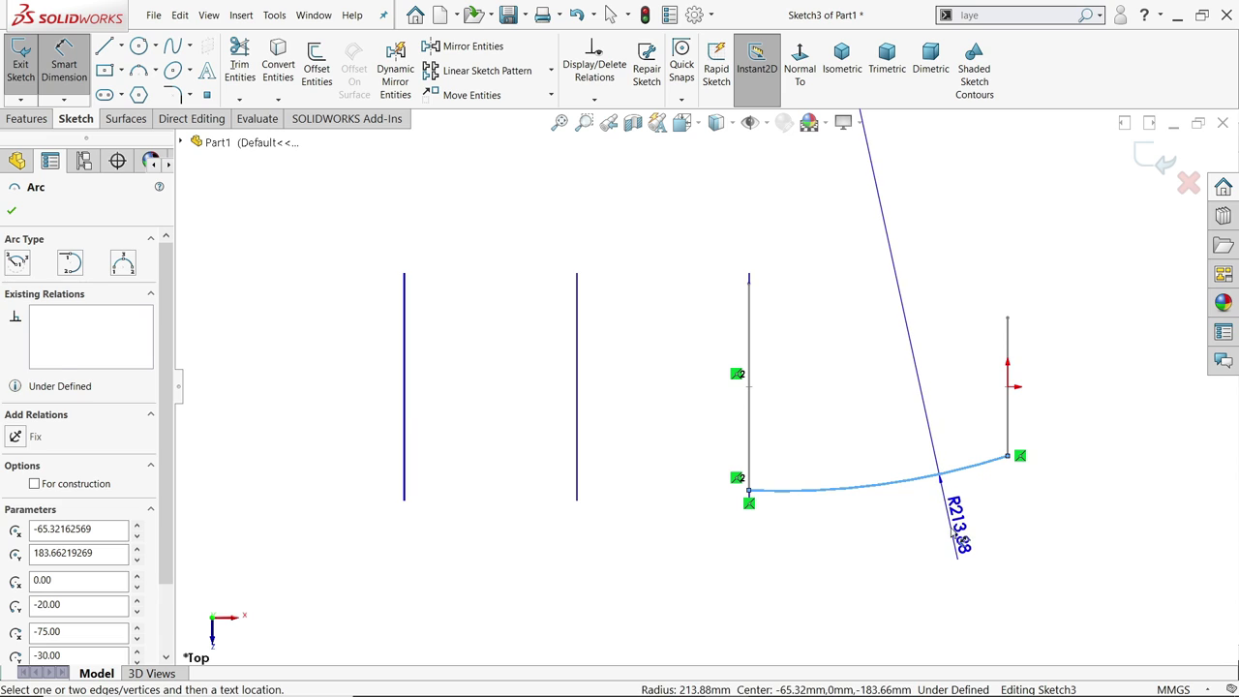
left_click(953, 508)
type("125")
key("Return")
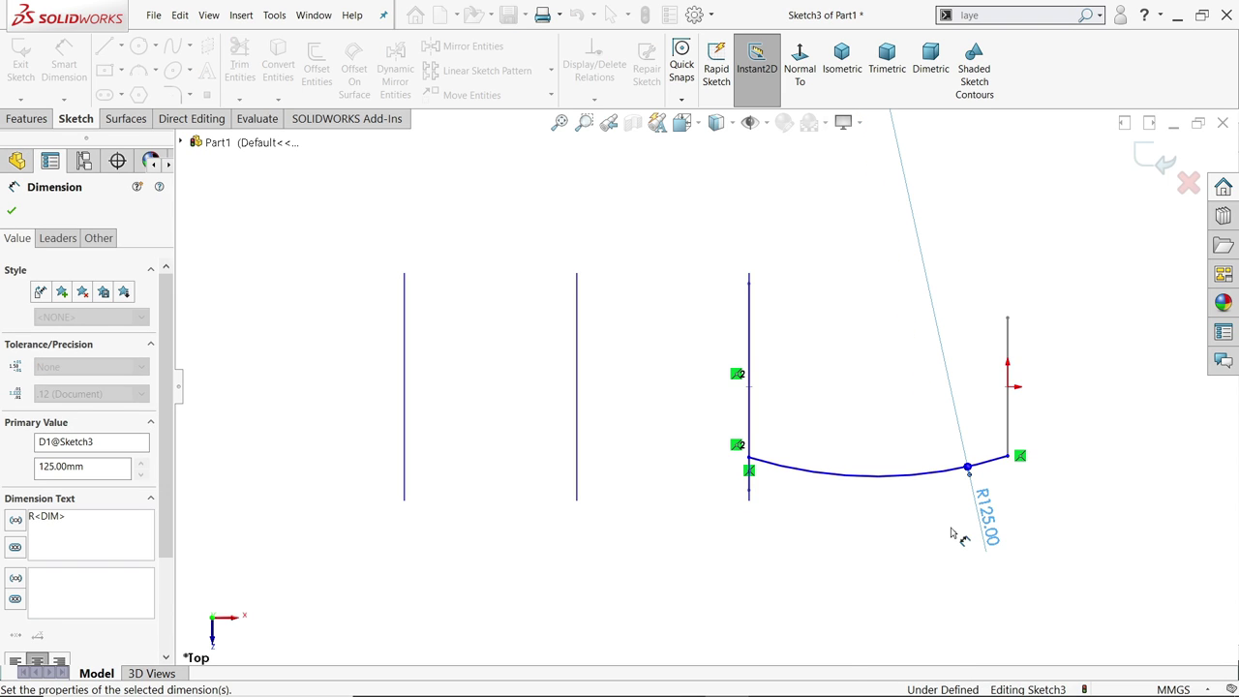
left_click(11, 210)
Make the side arc's far end coincident with the near base endpoint of the semicircle on Plane1
middle_click_drag(867, 474, 811, 398)
scroll(775, 451, "down", 5)
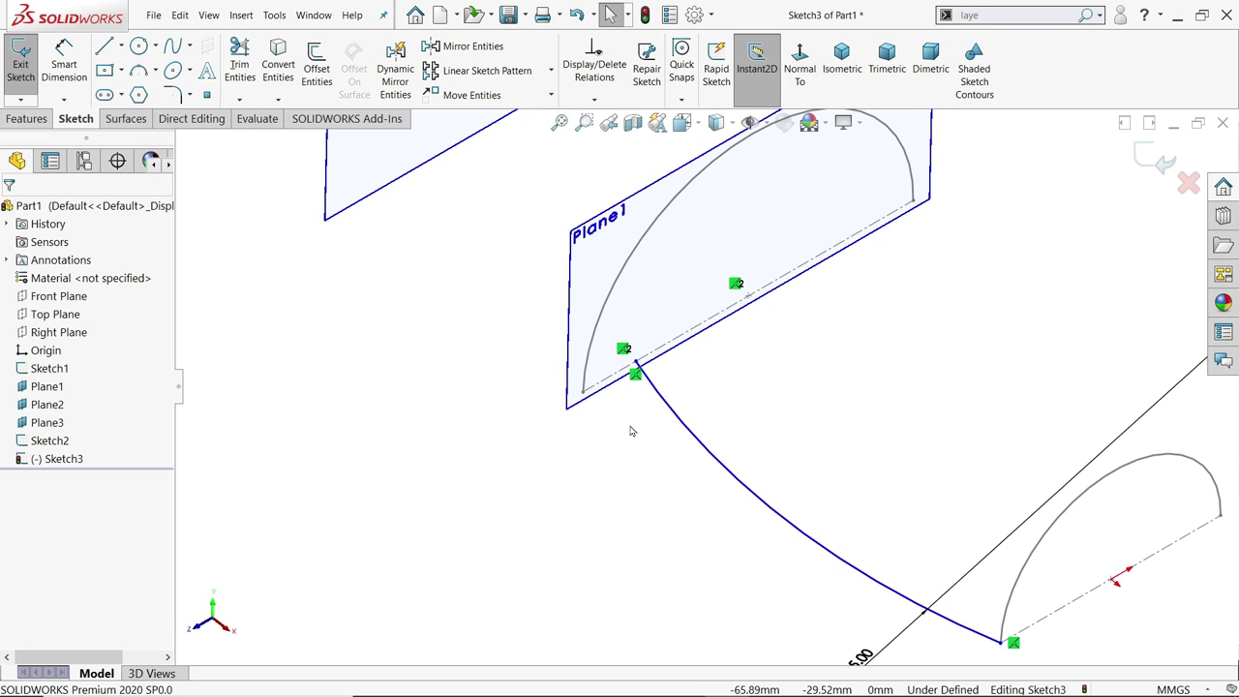
left_click(635, 364)
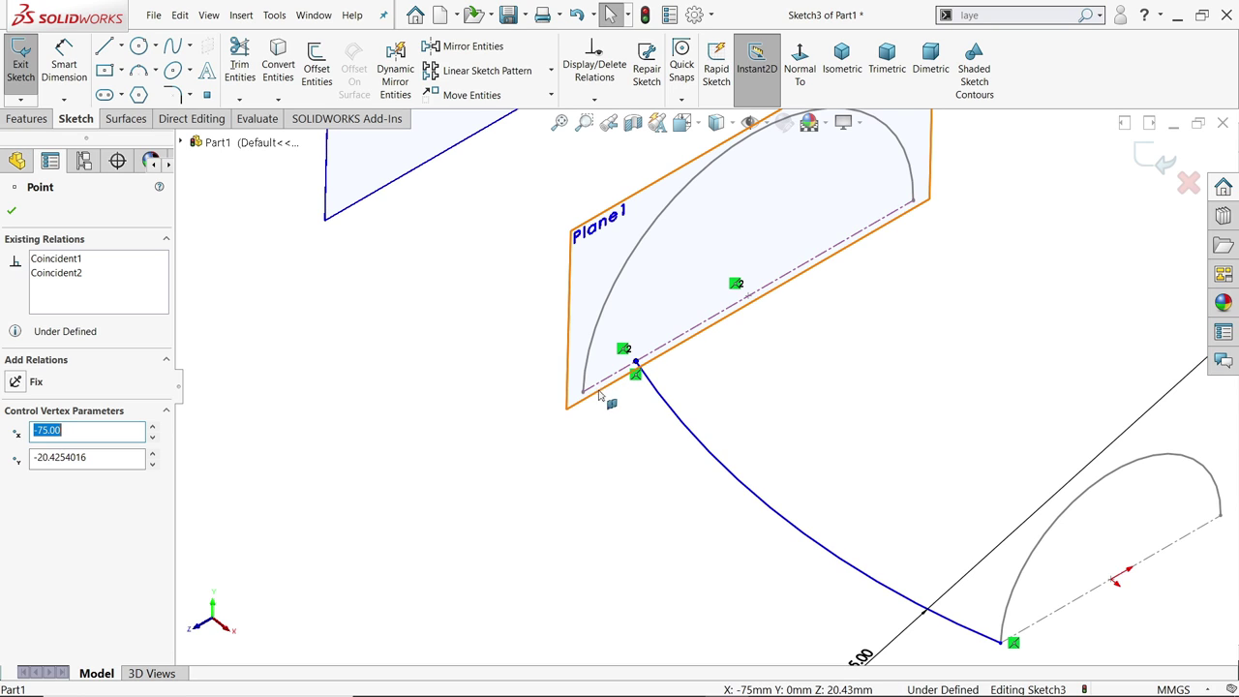
left_click(584, 391, "ctrl")
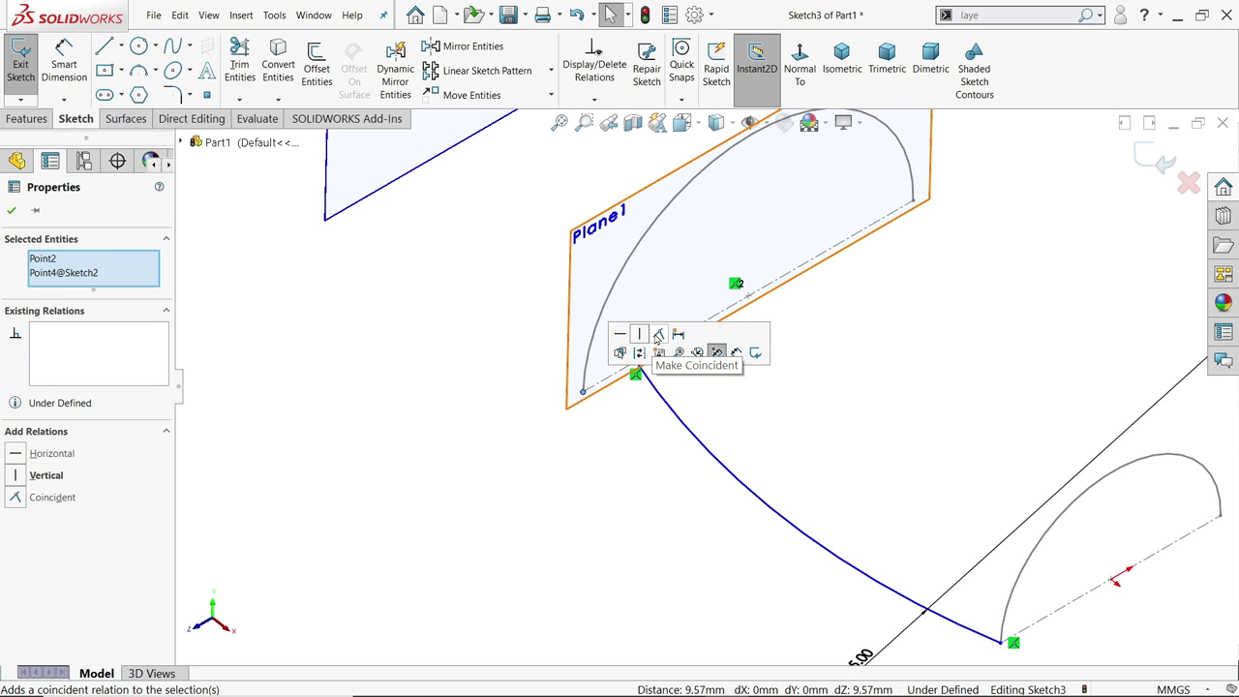
left_click(661, 335)
scroll(707, 387, "up", 3)
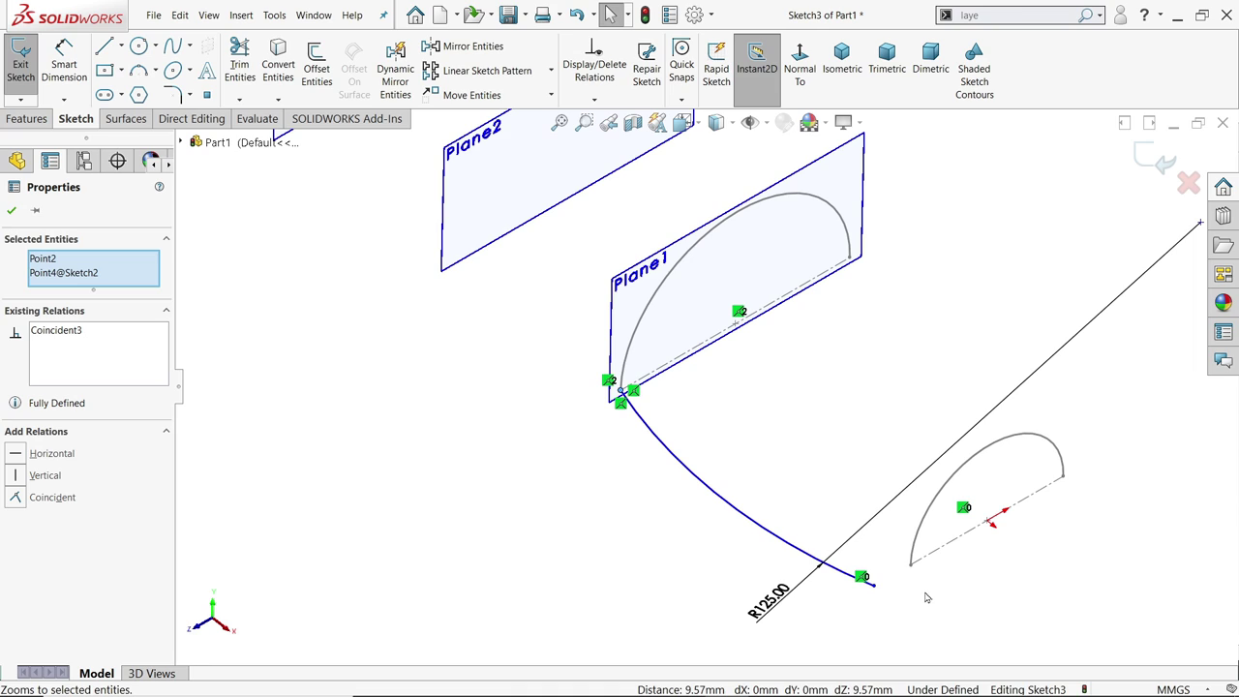
Make the arc's other end coincident with the small semicircle's base endpoint and exit the sketch
left_click(890, 587)
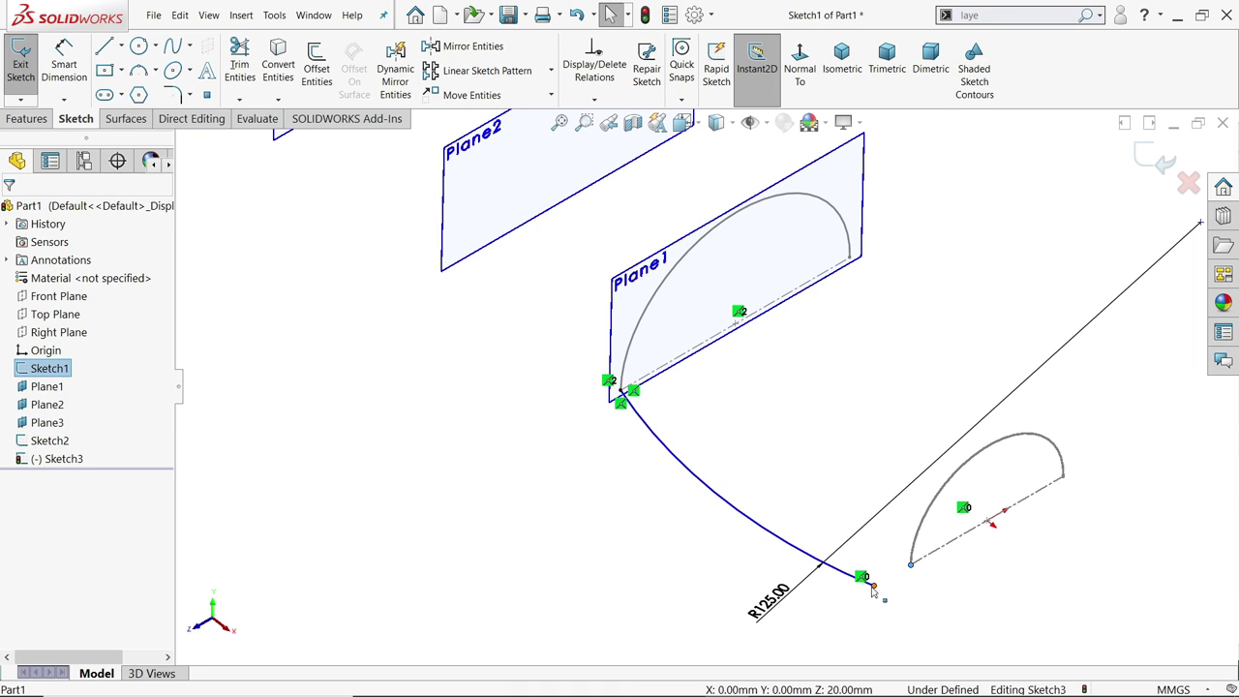
left_click(863, 579)
left_click(910, 564, "ctrl")
left_click(947, 531)
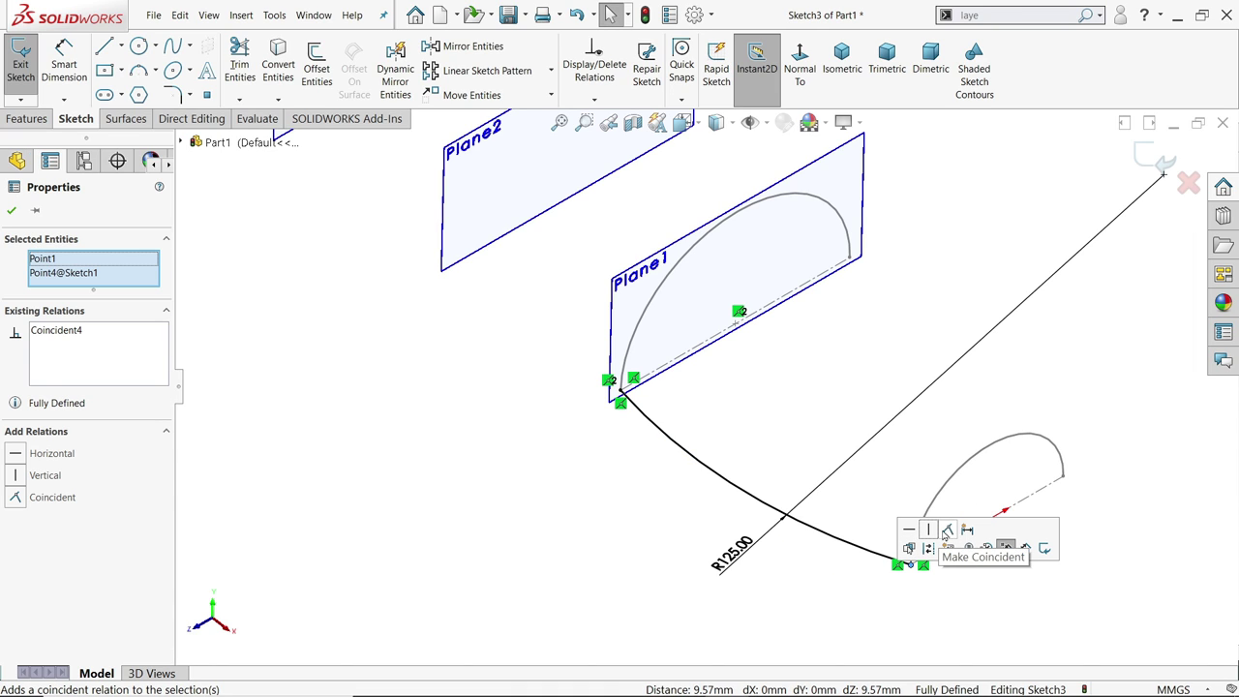
scroll(744, 434, "up", 2)
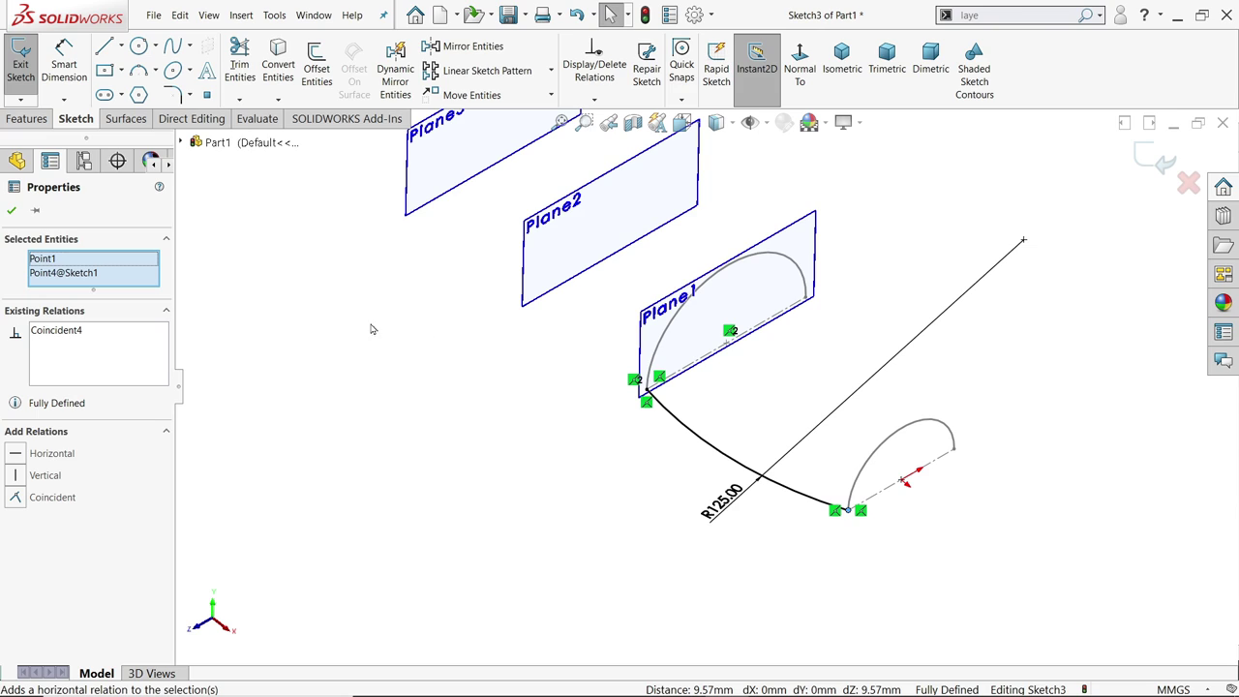
key("Escape")
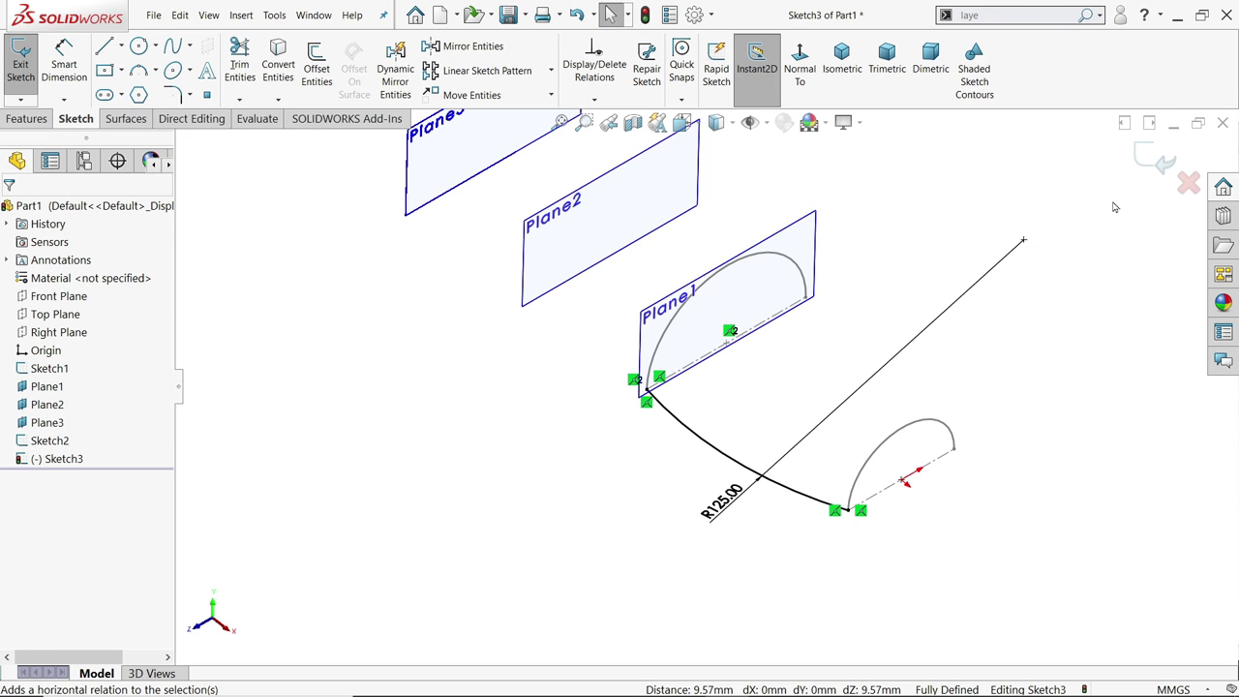
left_click(1160, 160)
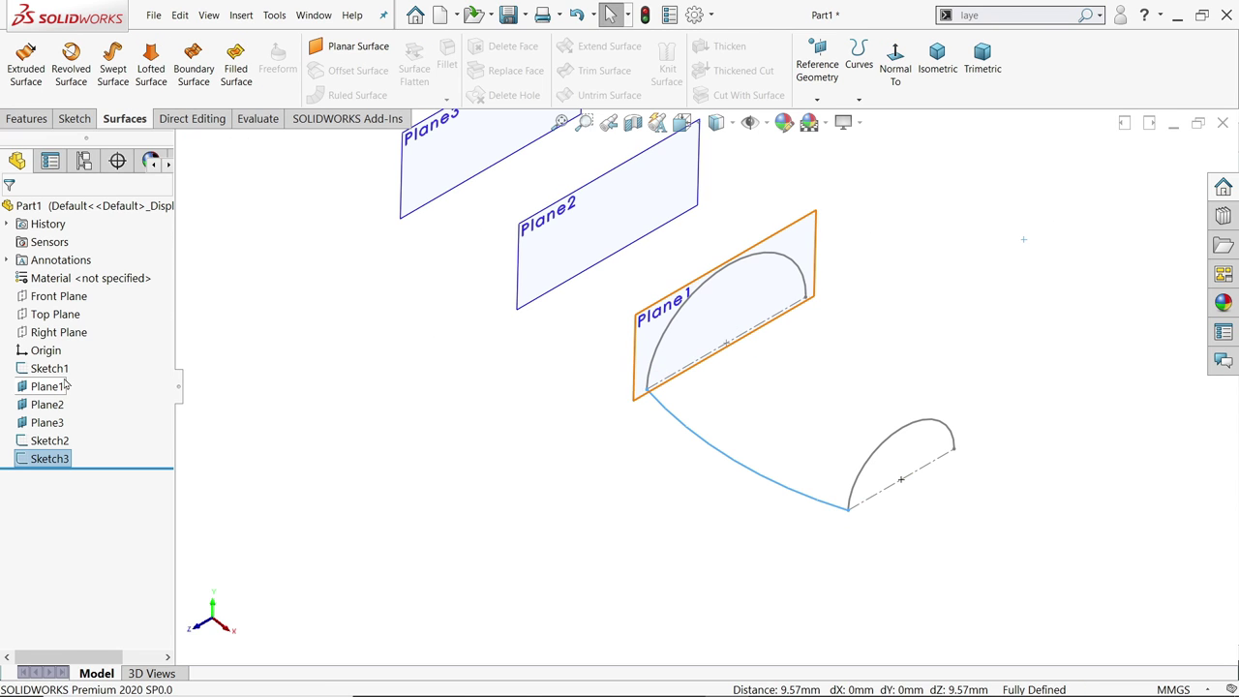
In a new Top Plane sketch, draw a three-point arc of radius about 68 mm along the opposite side of the two semicircles
left_click(70, 315)
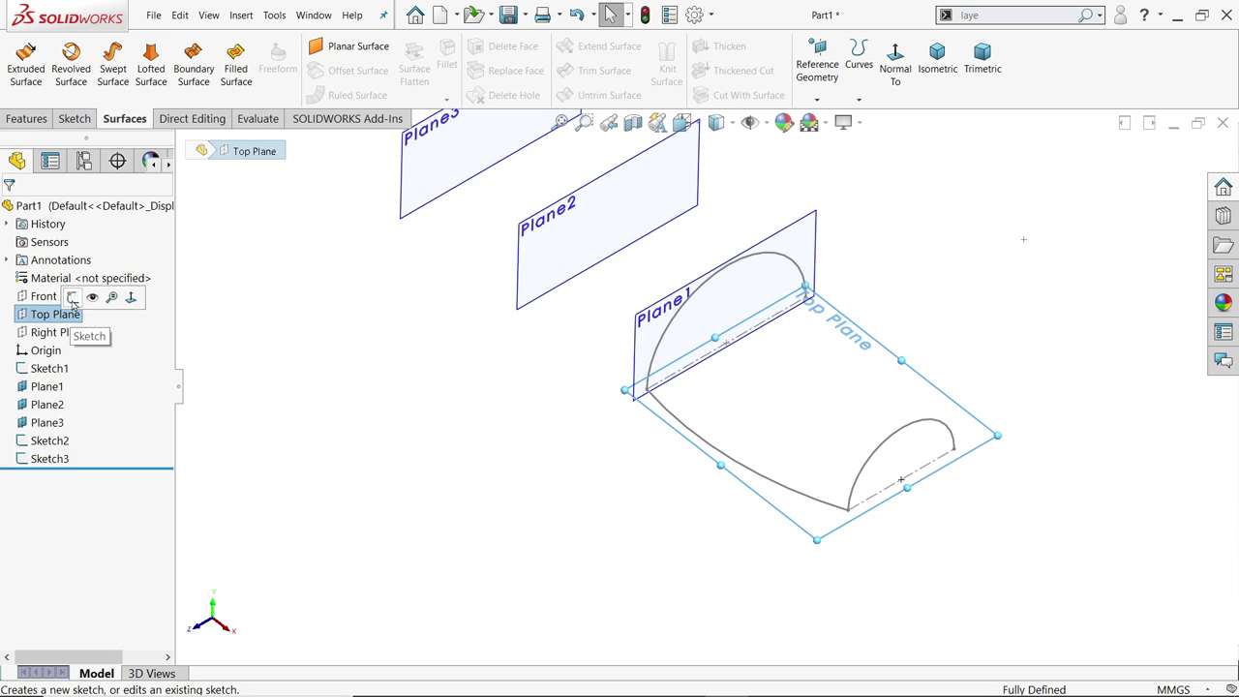
left_click(73, 297)
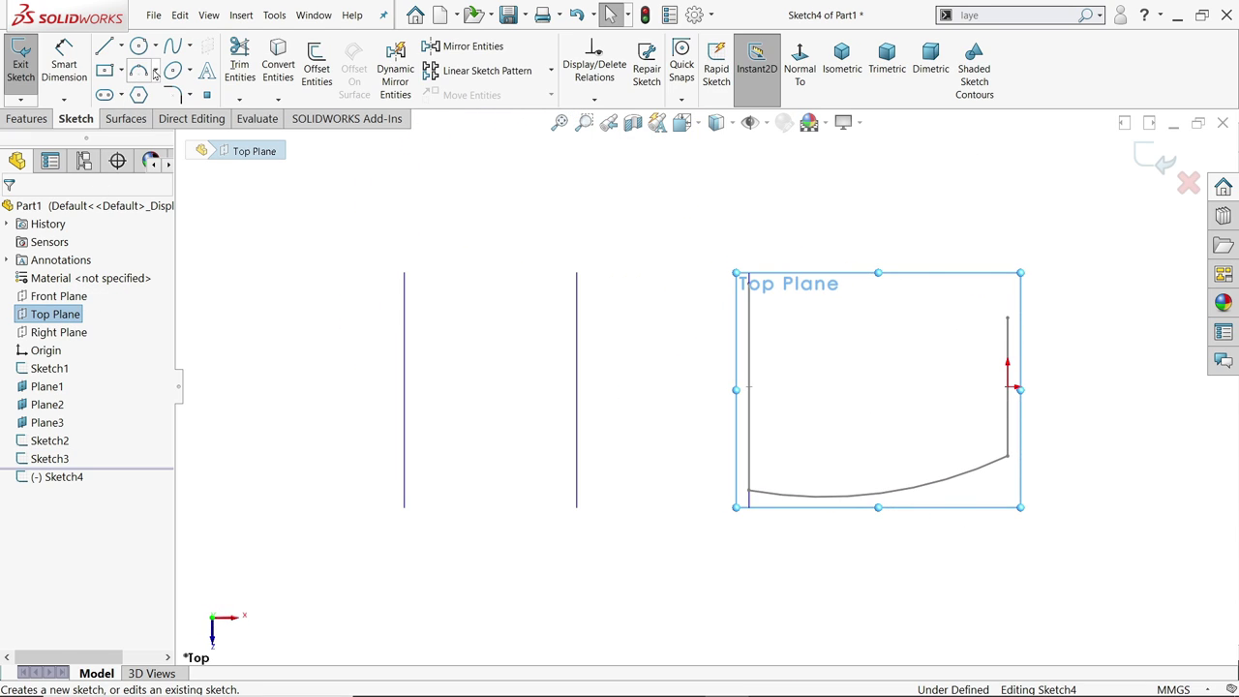
left_click(140, 72)
scroll(1104, 296, "down", 2)
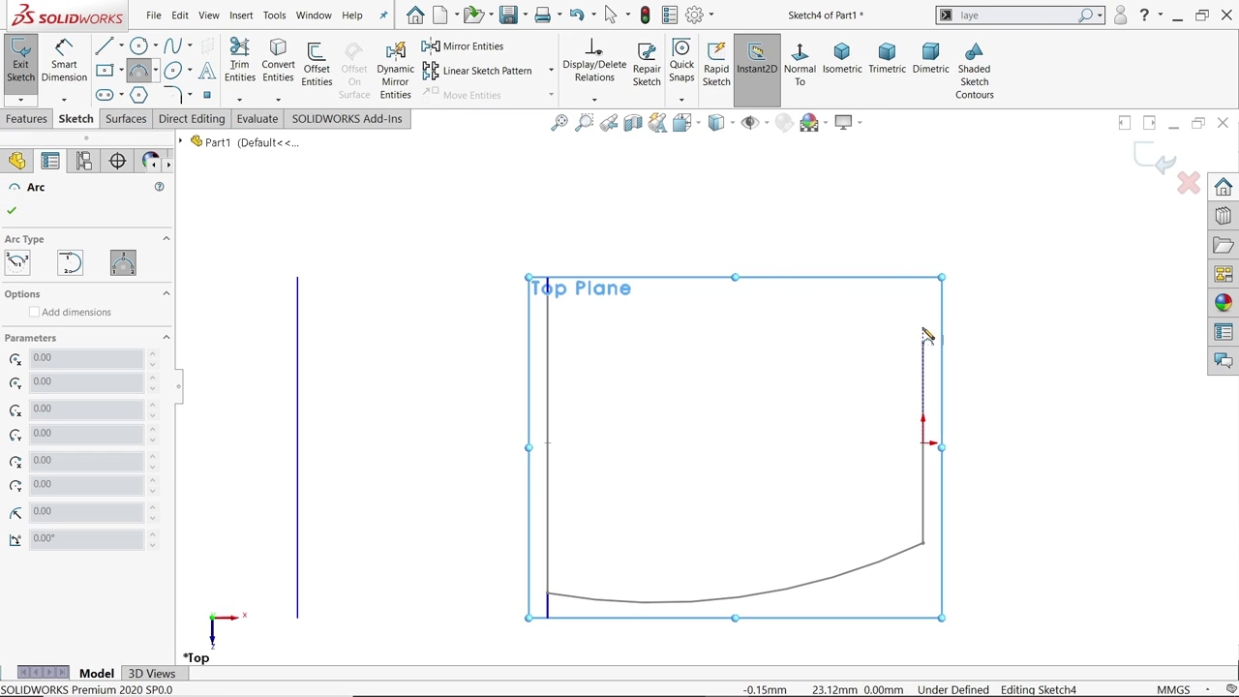
left_click(923, 341)
left_click(549, 264)
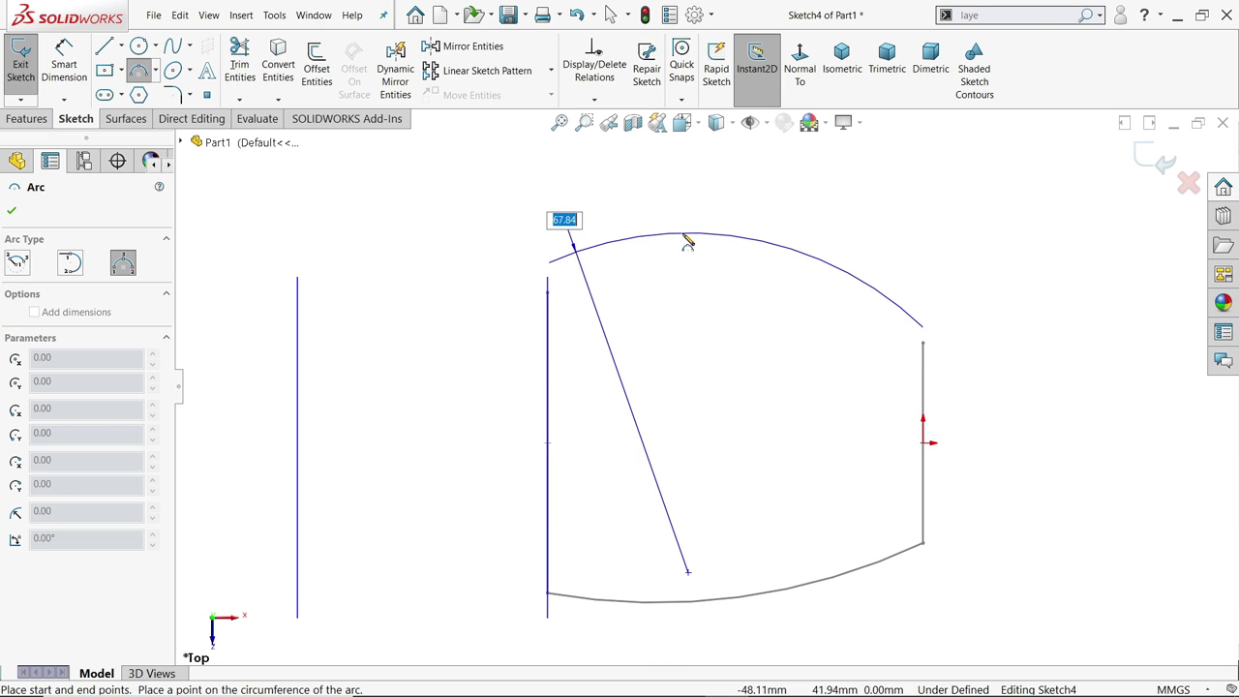
left_click(678, 237)
Dimension the second side arc with a 125 mm radius and switch to the isometric view
left_click(64, 67)
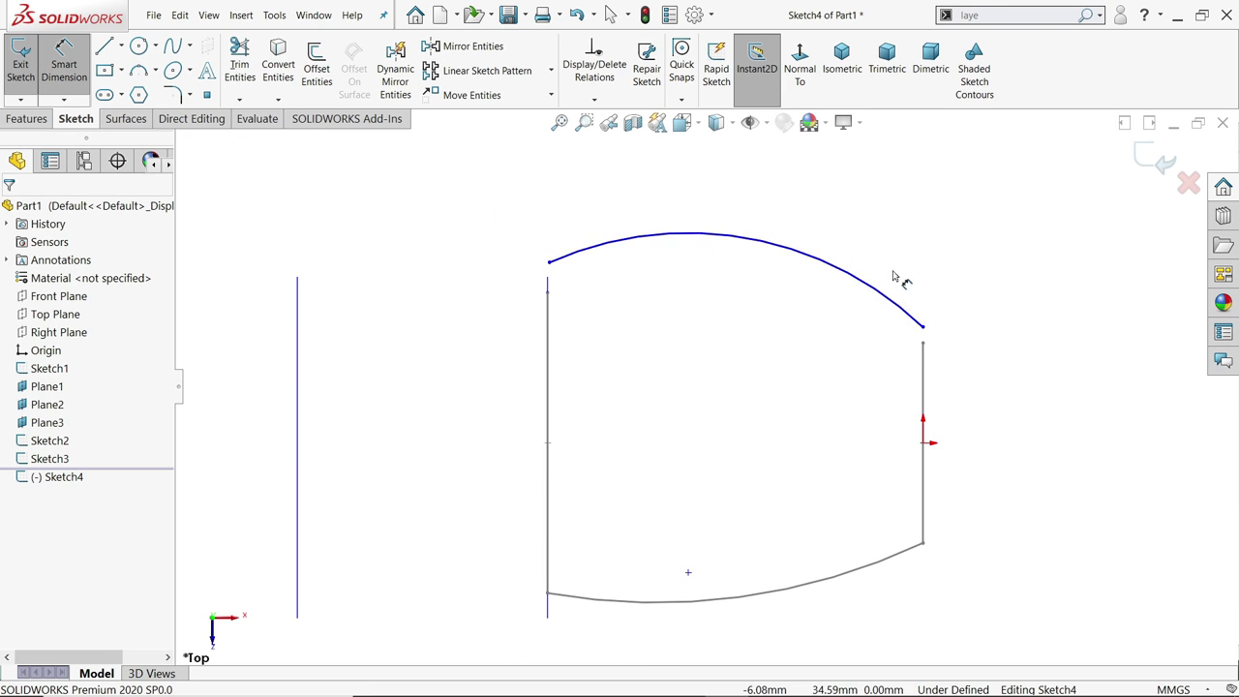
left_click(843, 271)
left_click(865, 235)
type("125")
key("Return")
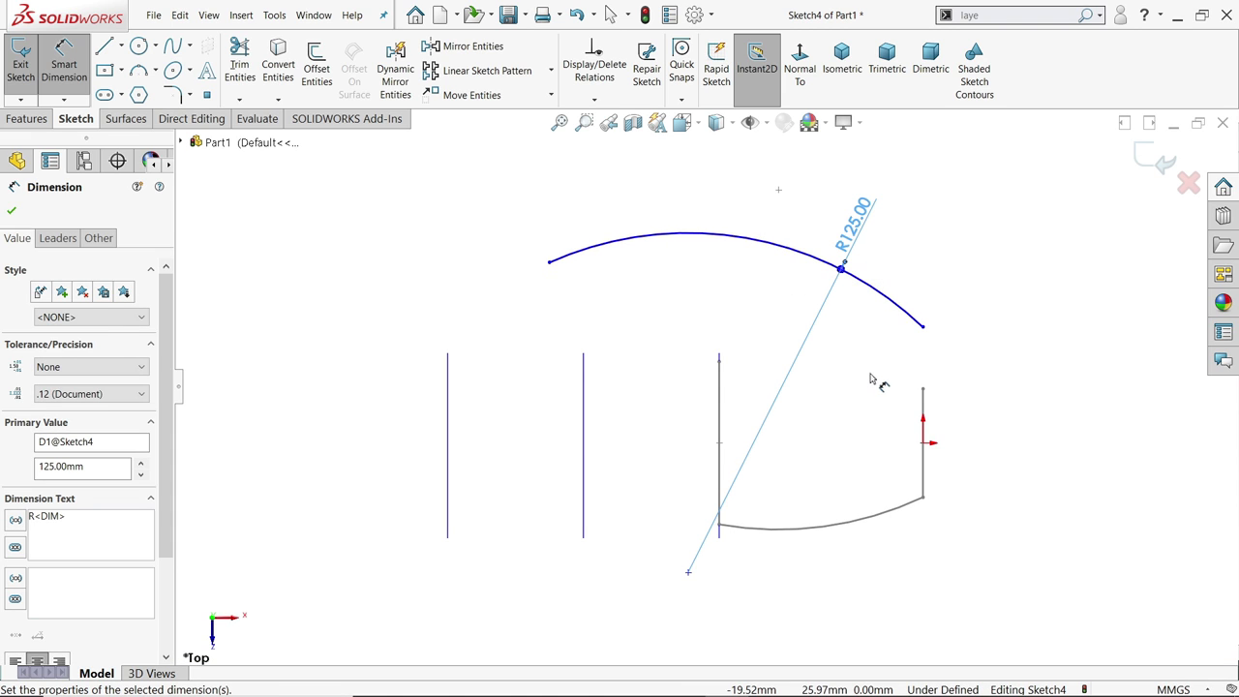
left_click(838, 73)
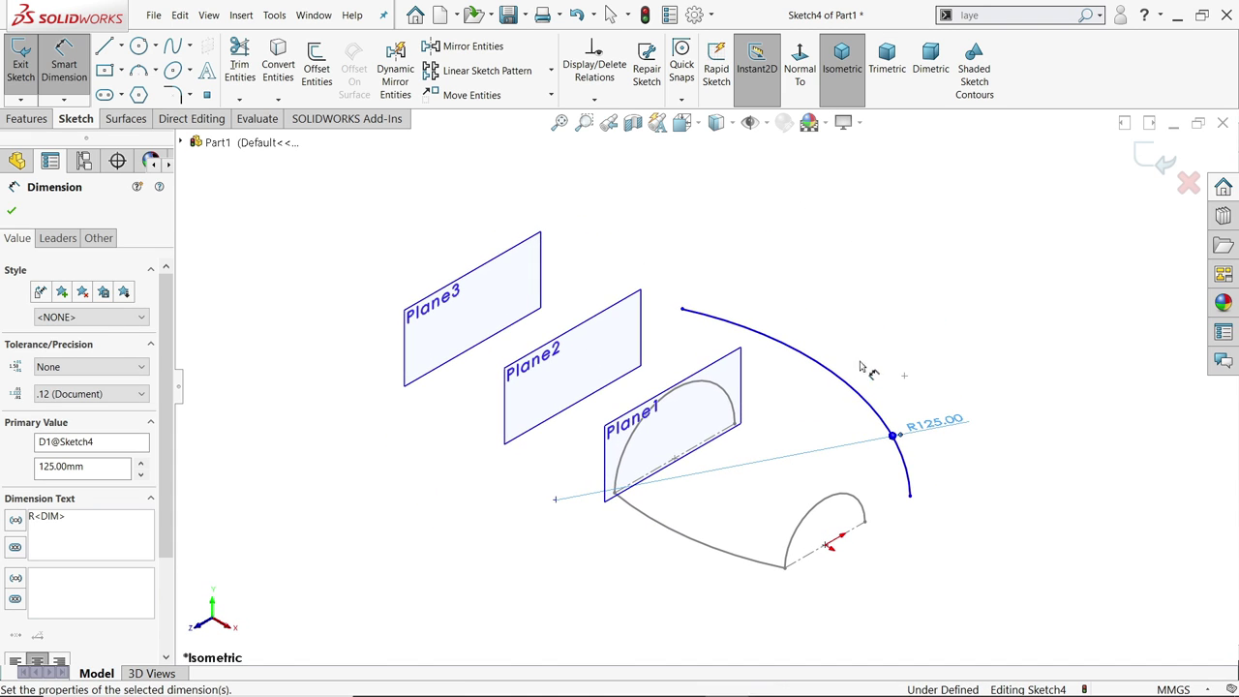
left_click(9, 212)
Make the second arc's front end coincident with the small semicircle's free base endpoint
scroll(881, 530, "down", 2)
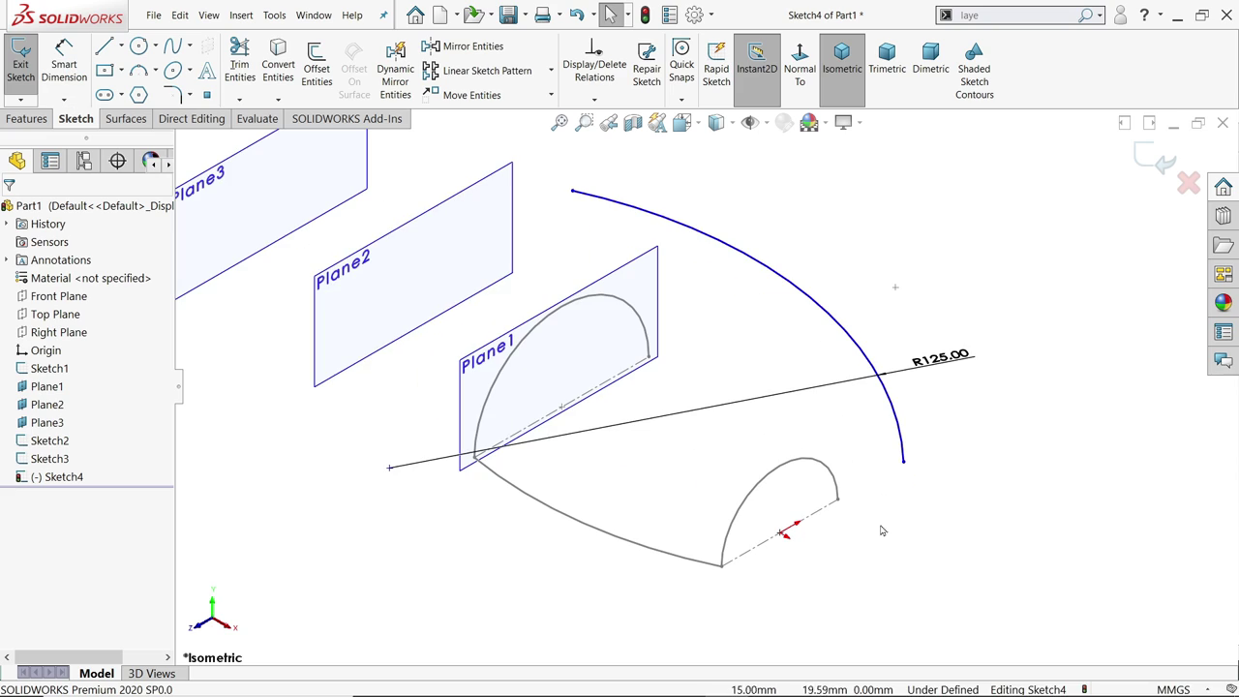
left_click(904, 463)
left_click(838, 501, "ctrl")
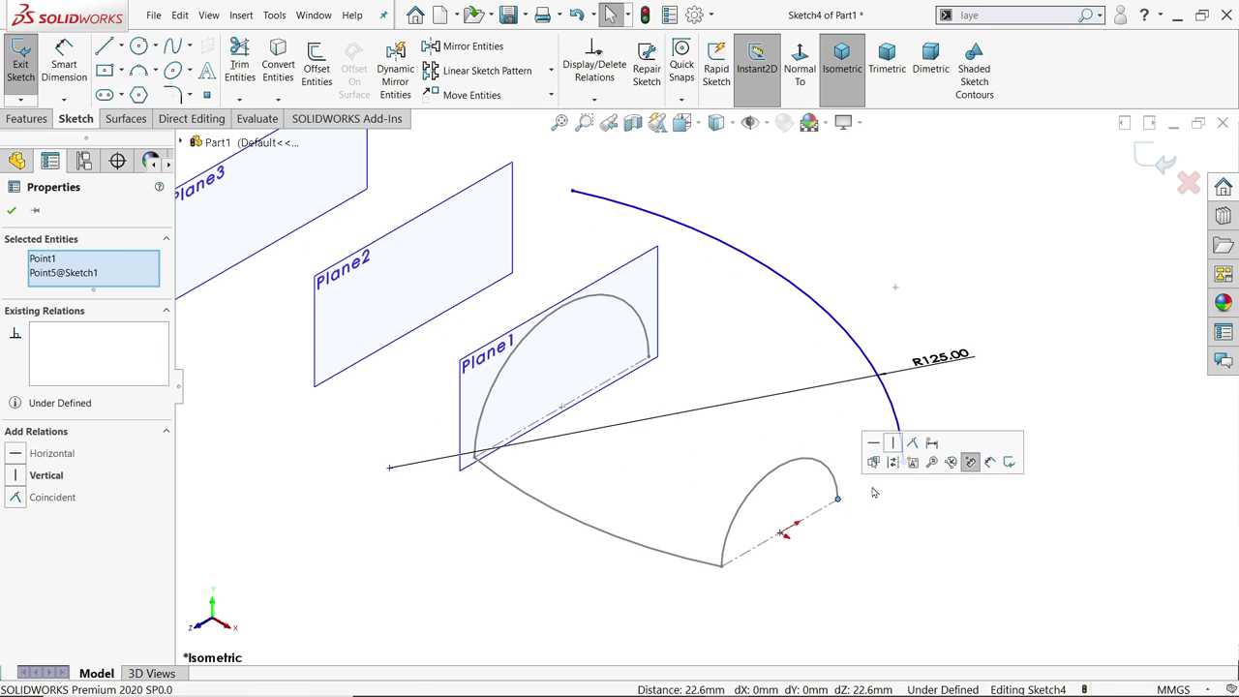
left_click(968, 462)
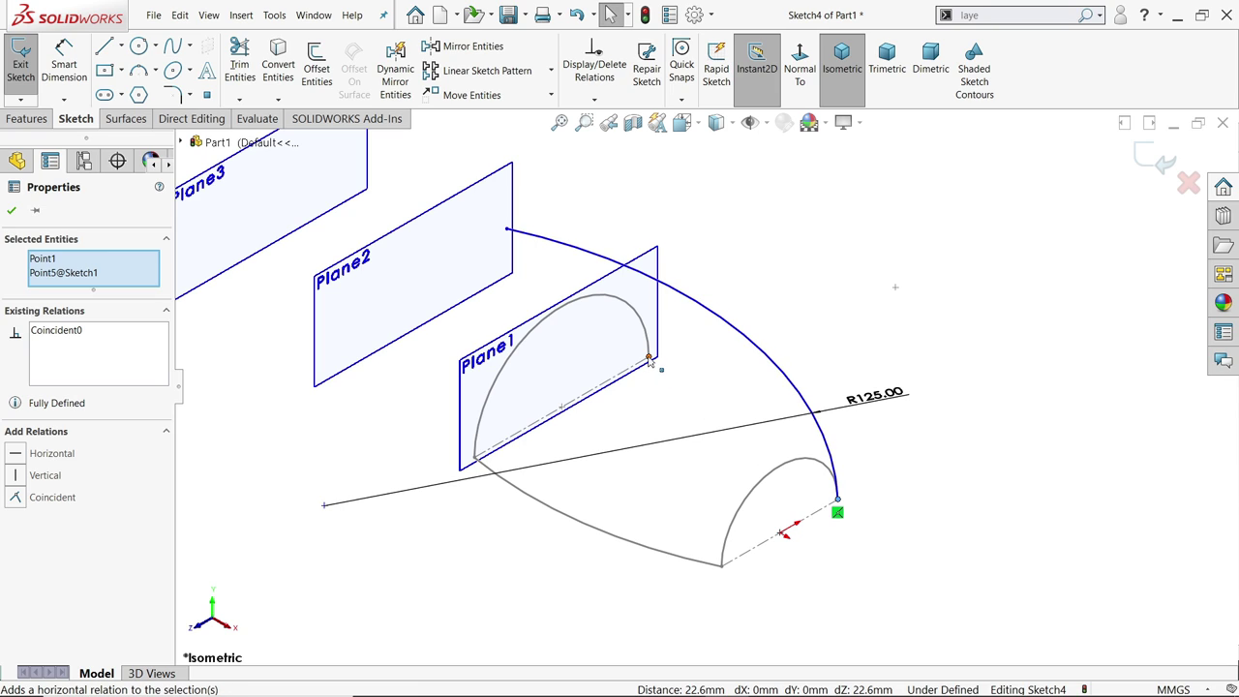
key("Escape")
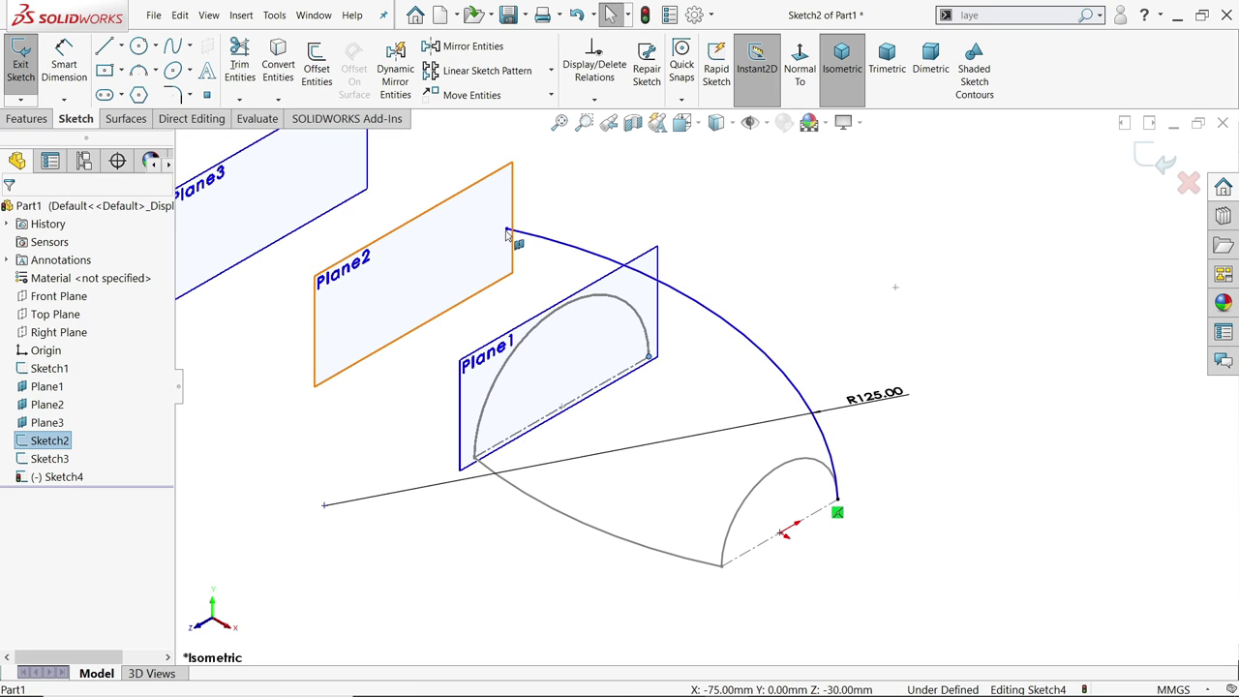
Make the second arc's rear end coincident with the Plane1 semicircle's remaining base endpoint and exit the sketch
left_click(507, 229)
left_click(649, 356, "ctrl")
left_click(581, 191)
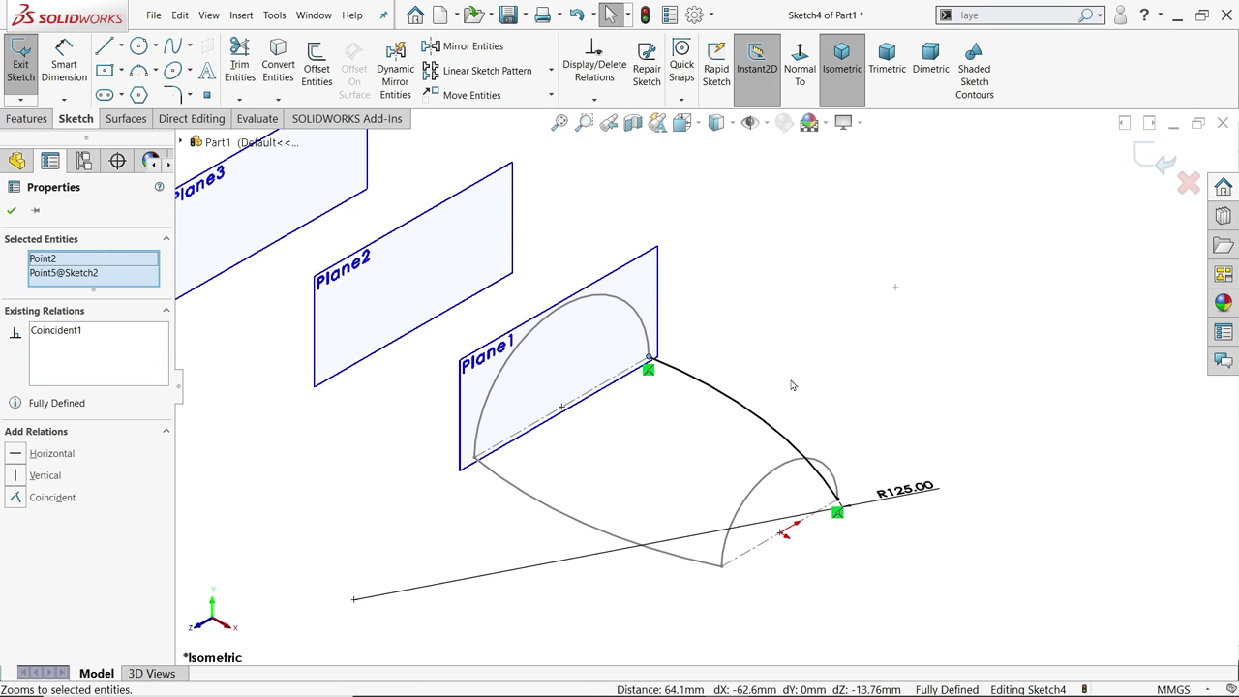
left_click(600, 191)
left_click(11, 211)
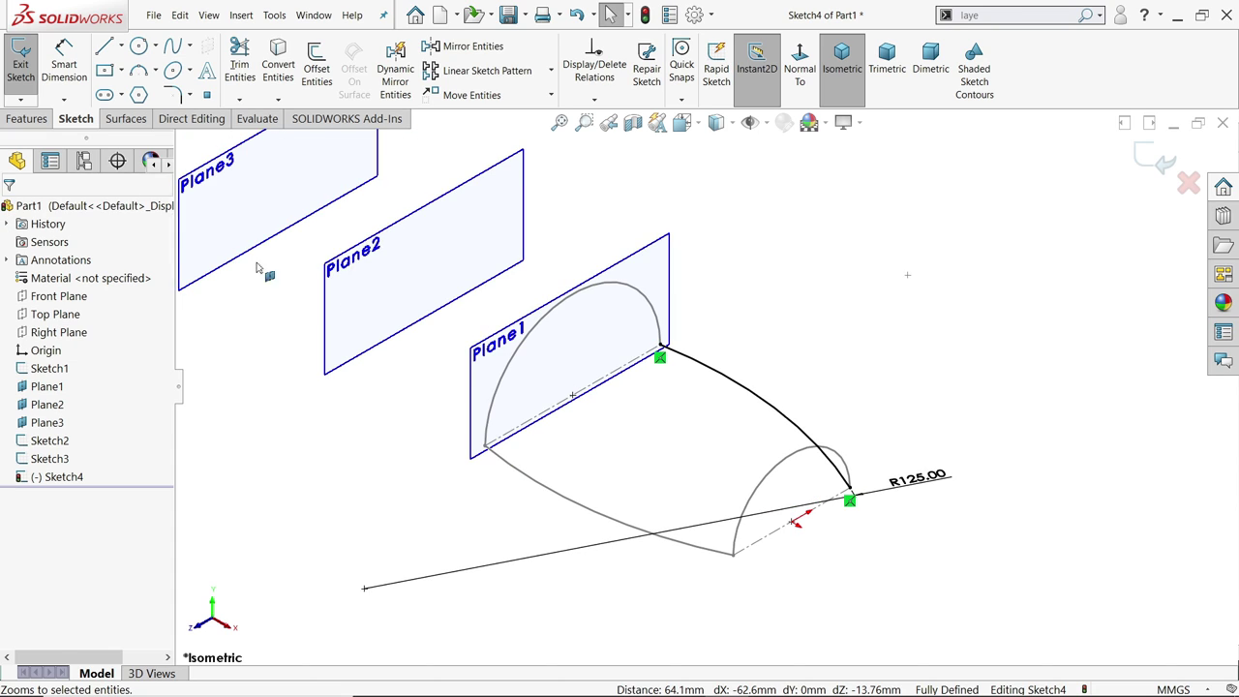
scroll(669, 426, "down", 1)
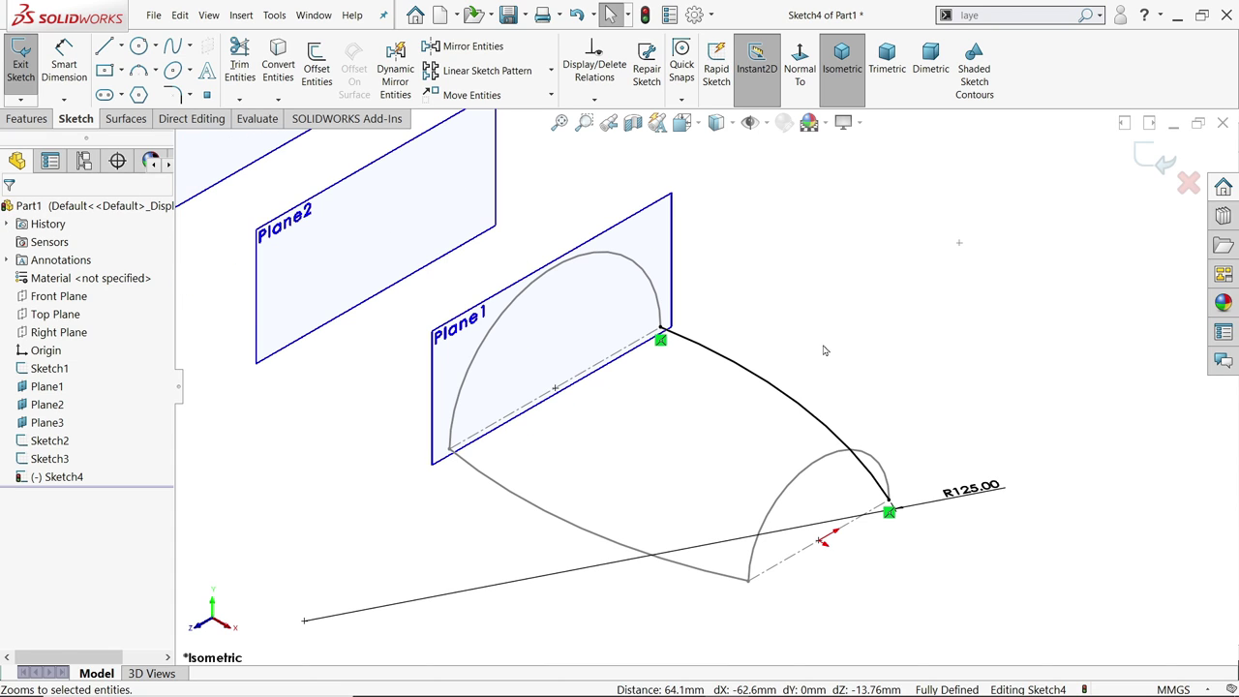
left_click(1153, 167)
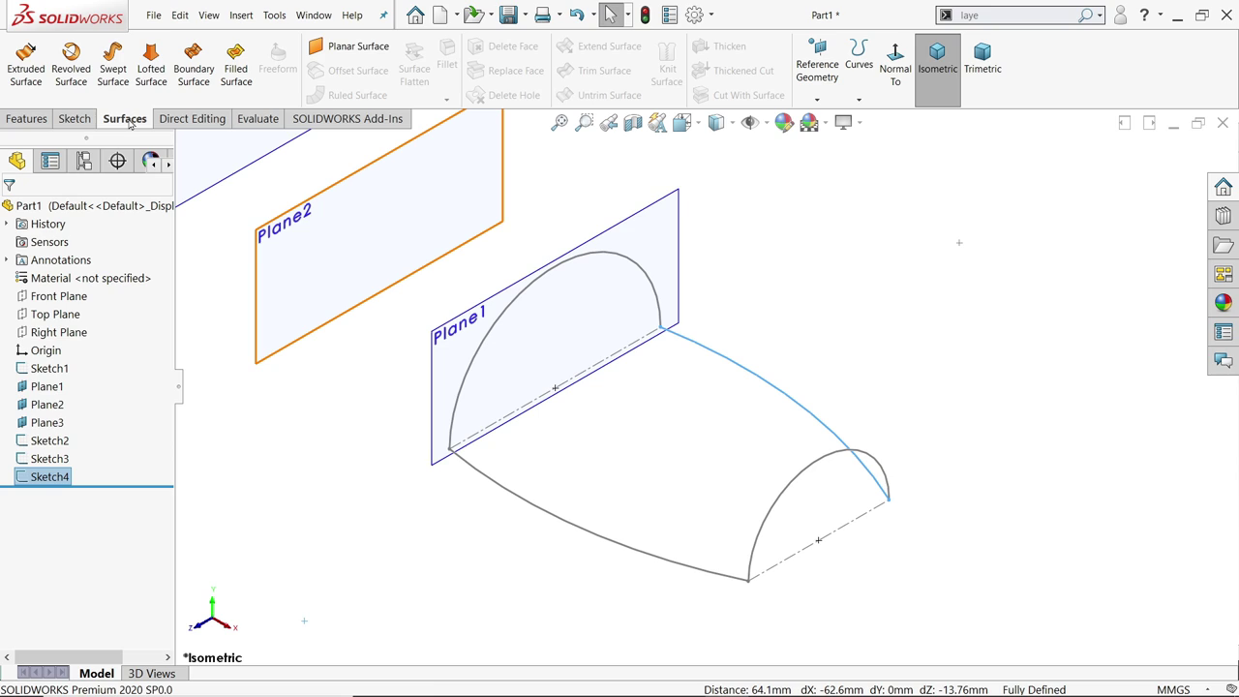
Start a lofted surface, clear its preselected profile, and choose the small semicircle and the Plane1 semicircle as profiles
left_click(150, 75)
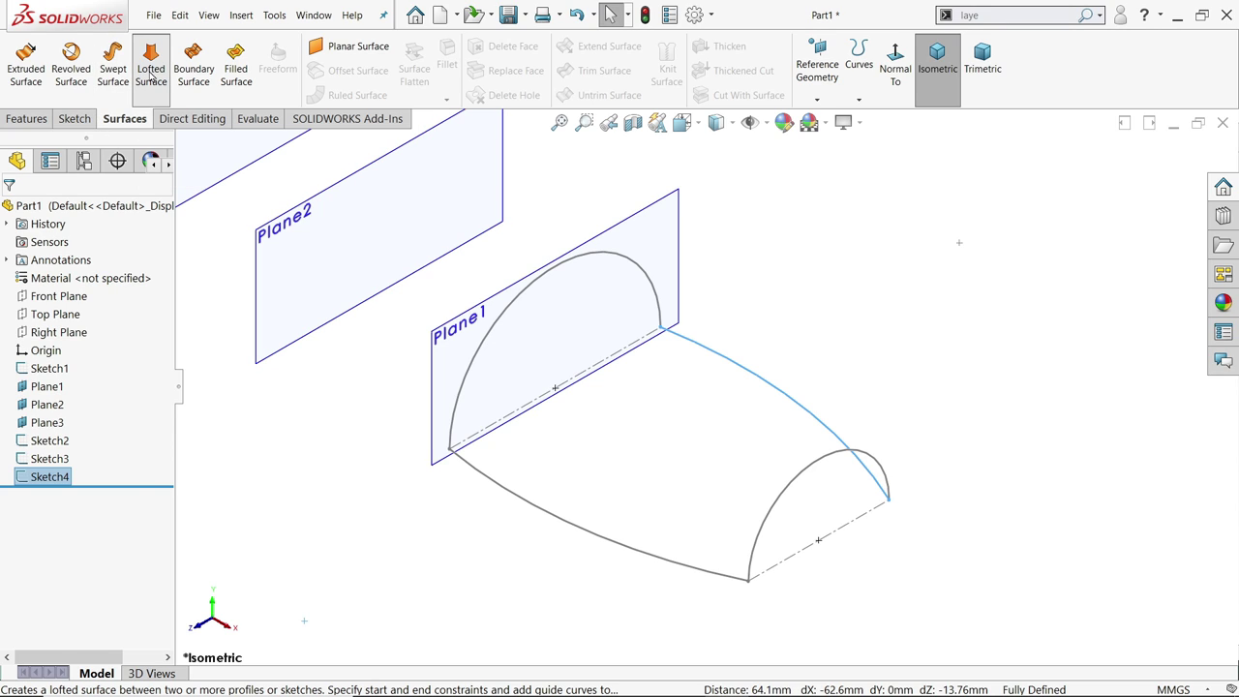
right_click(94, 282)
left_click(121, 295)
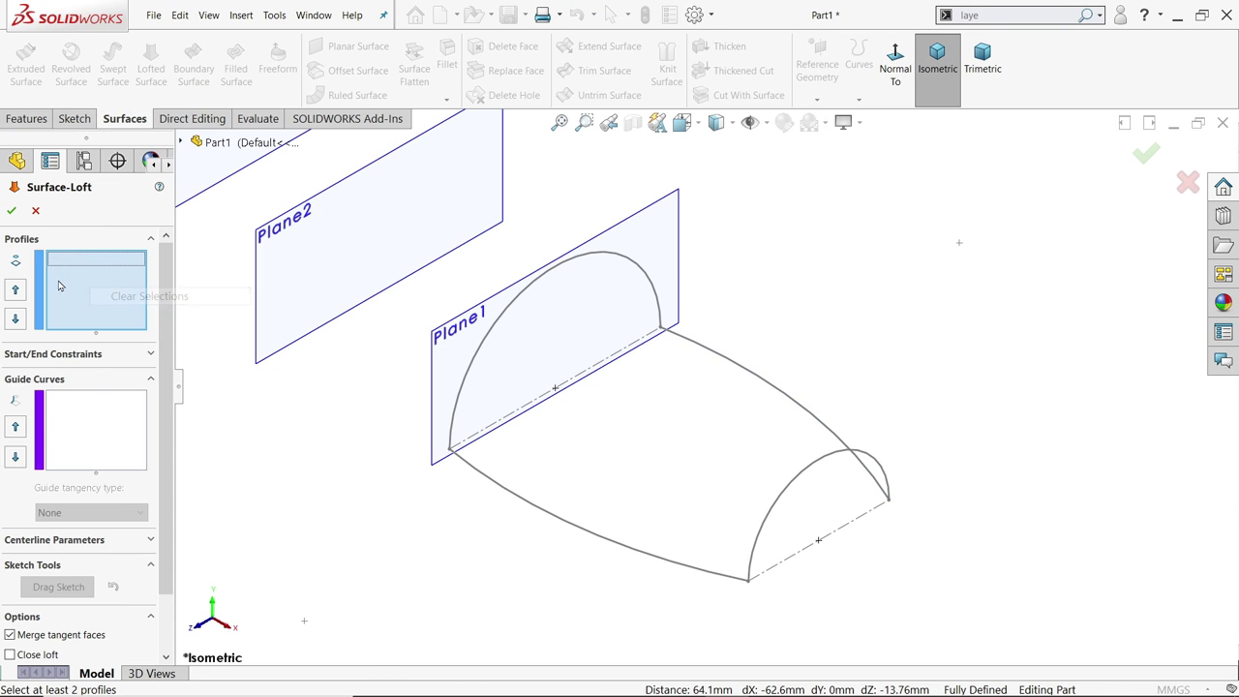
left_click(752, 569)
left_click(453, 441)
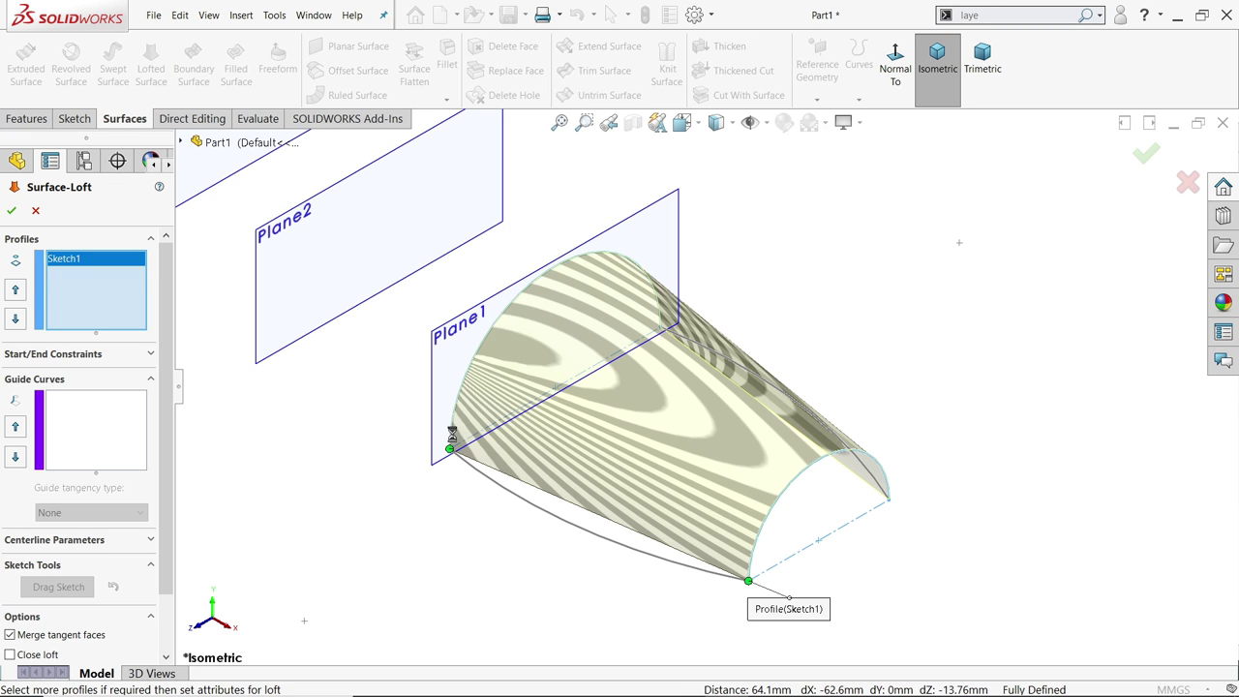
Add both Top Plane side arcs as guide curves and complete the lofted surface
scroll(647, 532, "down", 2)
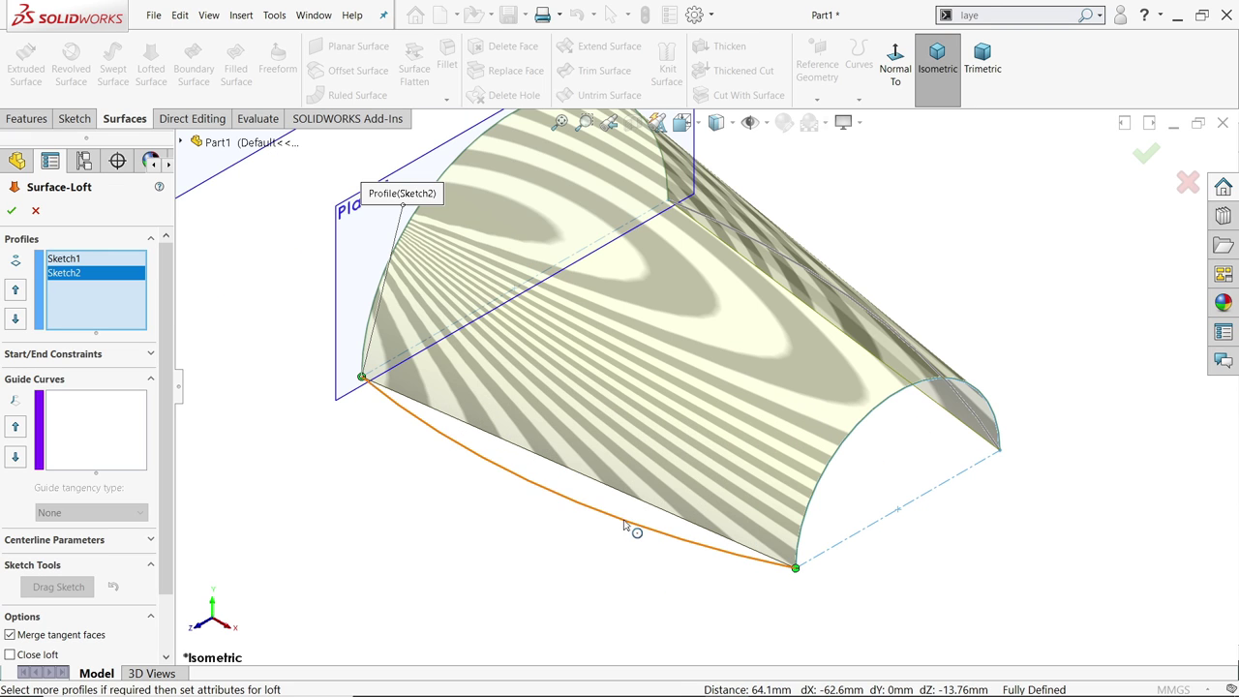
middle_click_drag(625, 525, 598, 598)
scroll(647, 489, "up", 3)
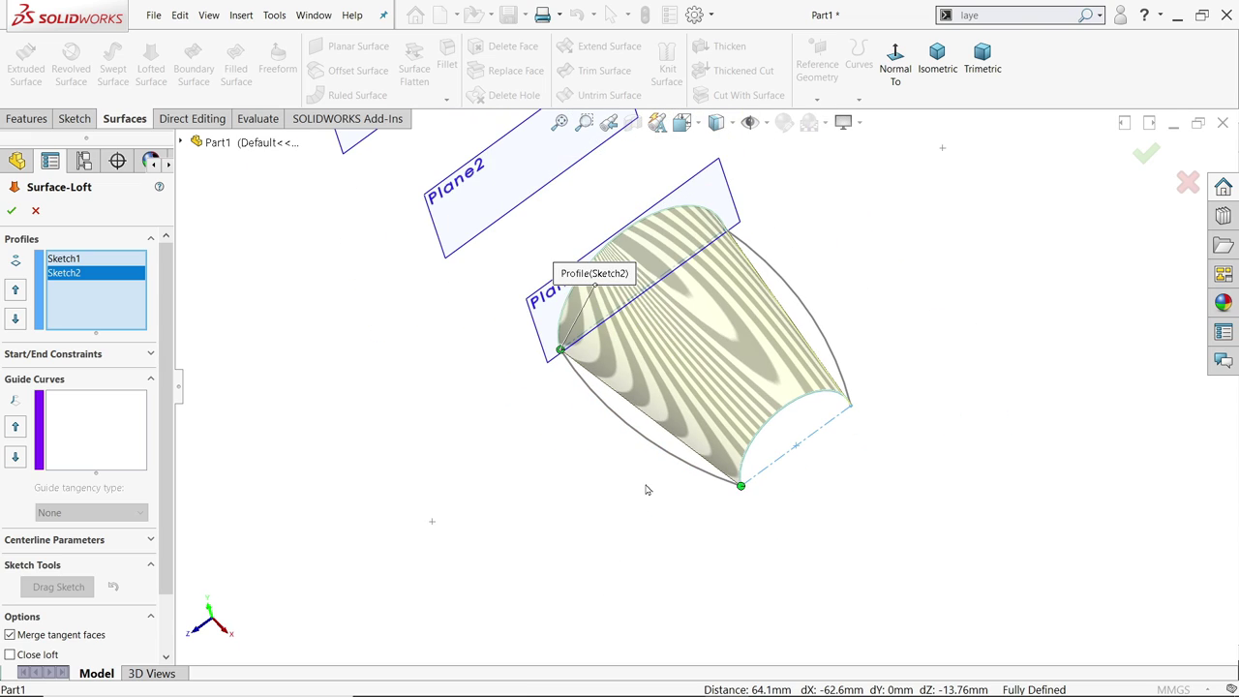
left_click(45, 414)
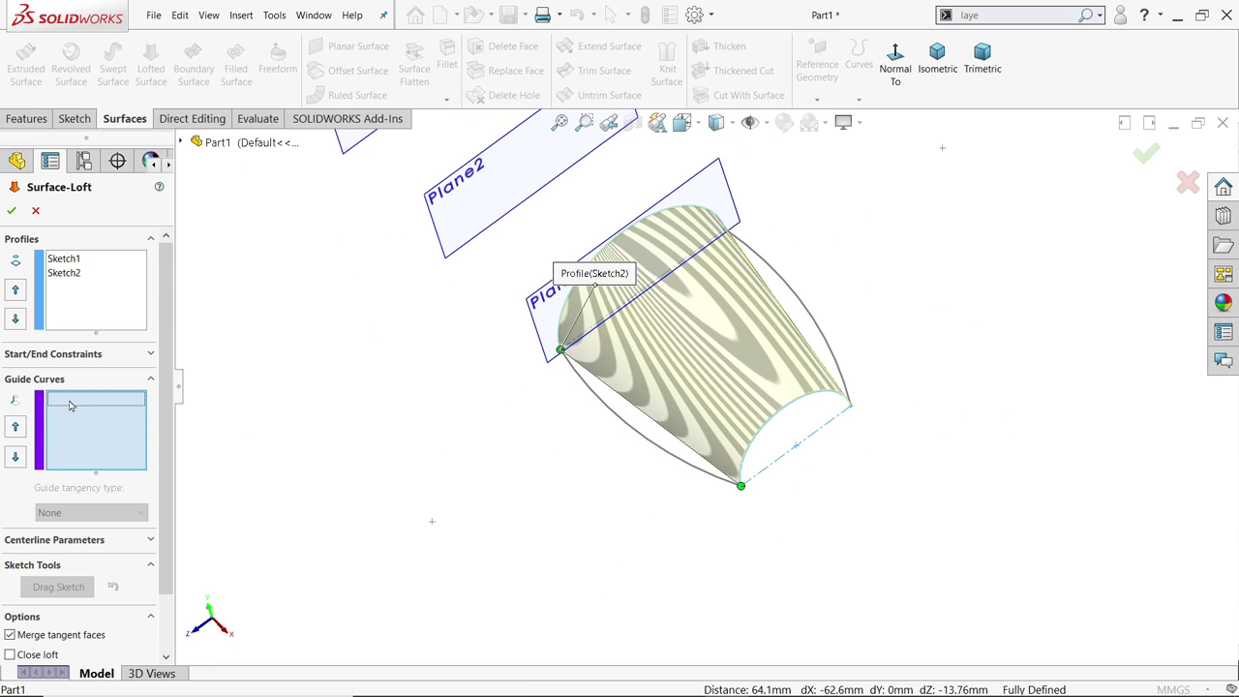
left_click(666, 461)
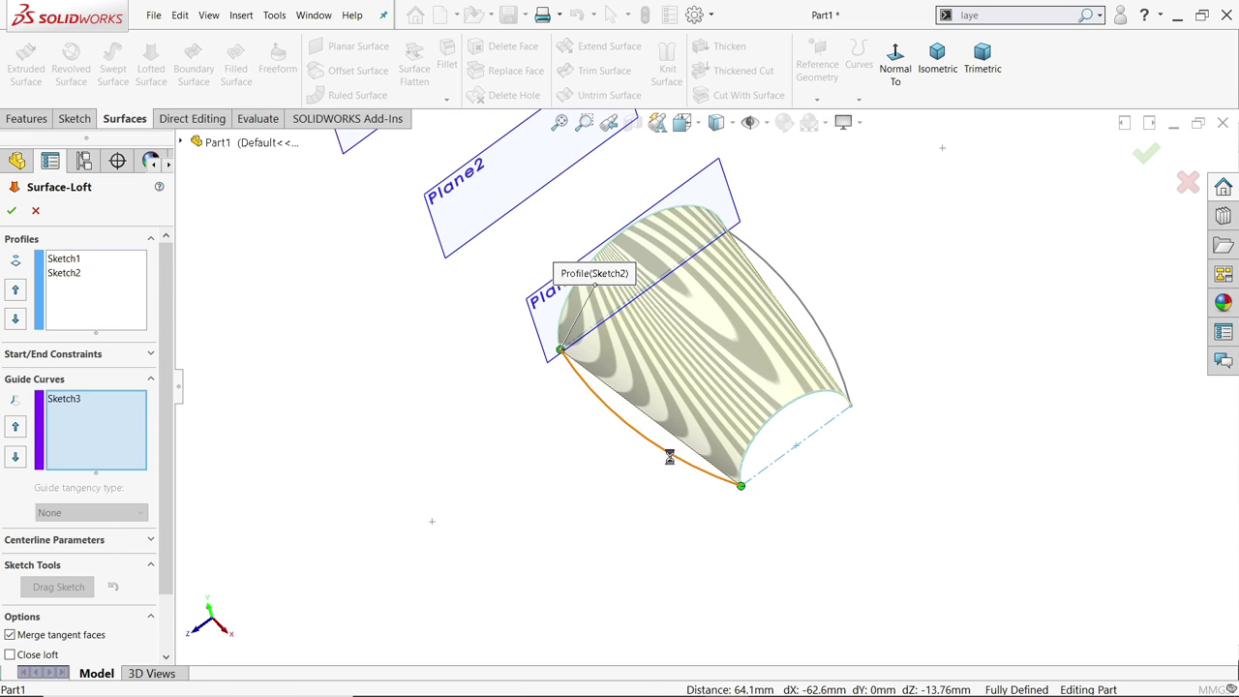
left_click(828, 347)
mouse_move(836, 368)
middle_mouse_down()
mouse_move(943, 238)
mouse_move(938, 366)
middle_mouse_up()
scroll(775, 358, "down", 5)
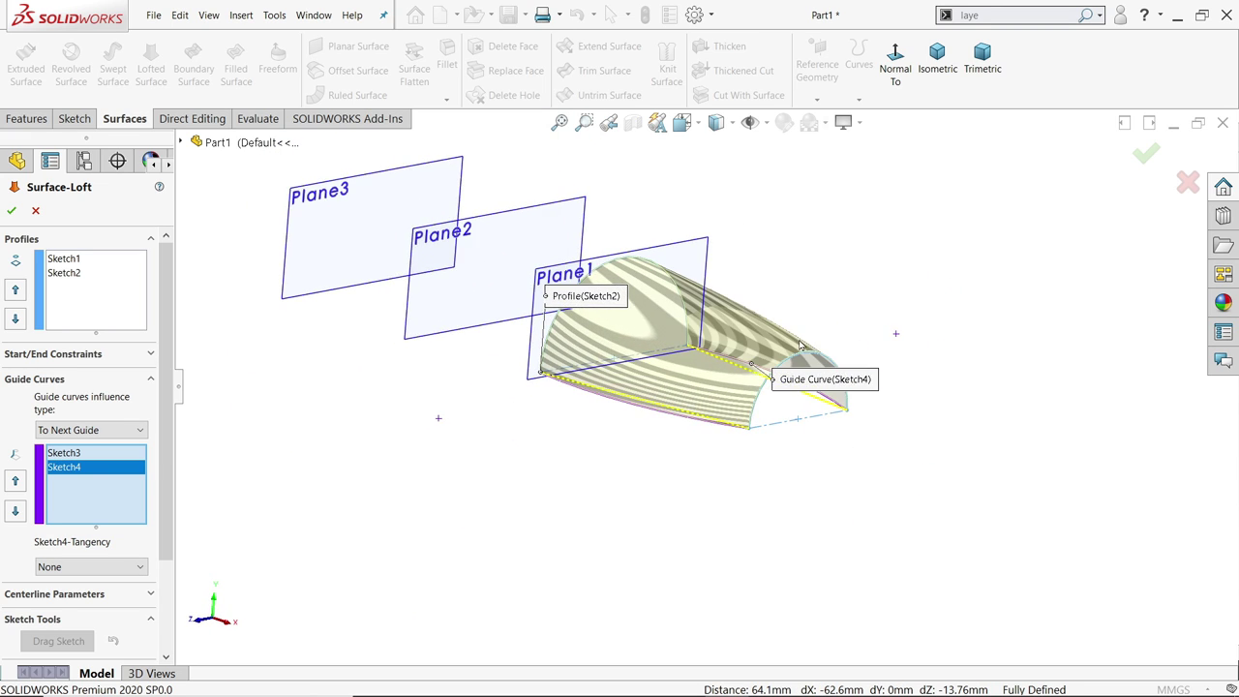
middle_click_drag(845, 450, 812, 533)
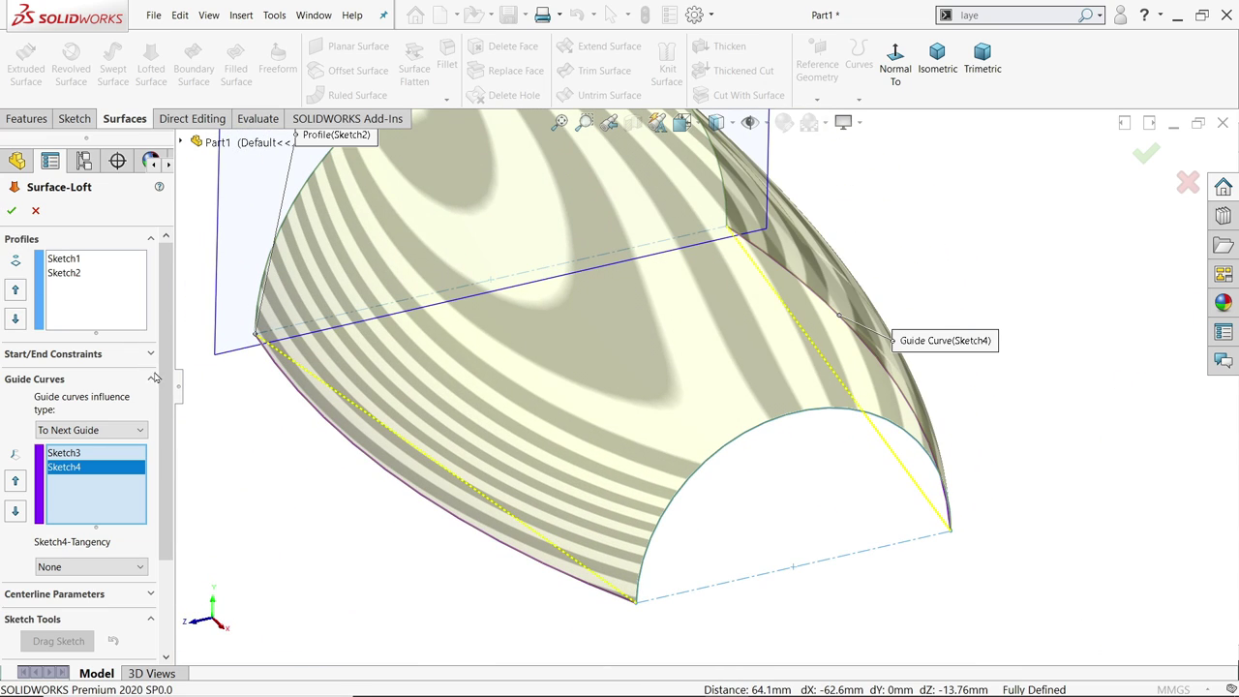
scroll(77, 484, "down", 3)
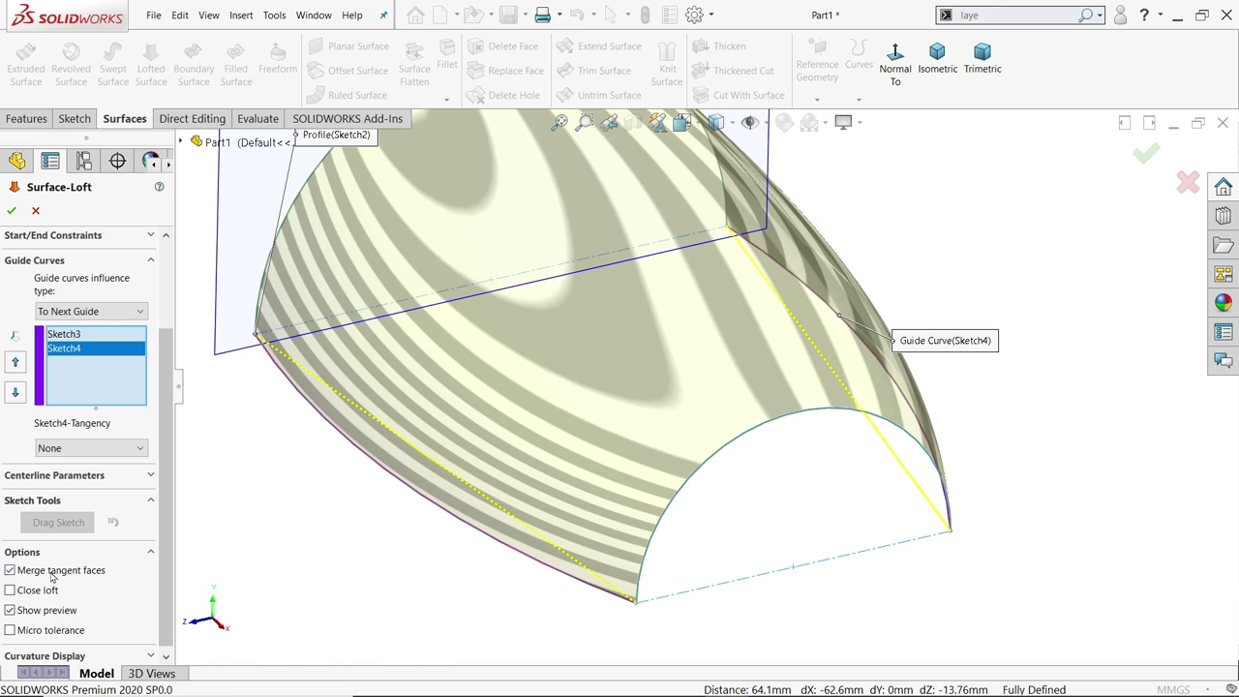
middle_click_drag(202, 547, 387, 377)
left_click(12, 210)
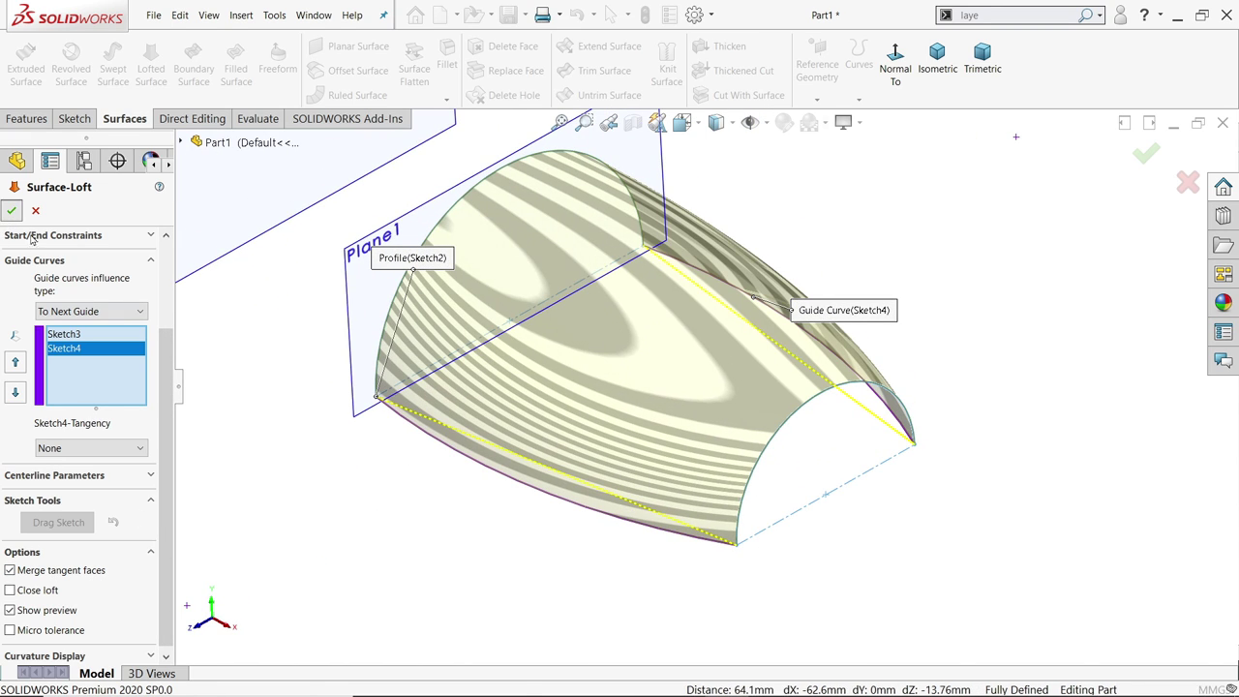
Start a sketch on Plane2 and draw a 70 mm diameter circle (35*2) centred on the origin
scroll(459, 514, "up", 3)
middle_click_drag(776, 283, 545, 281)
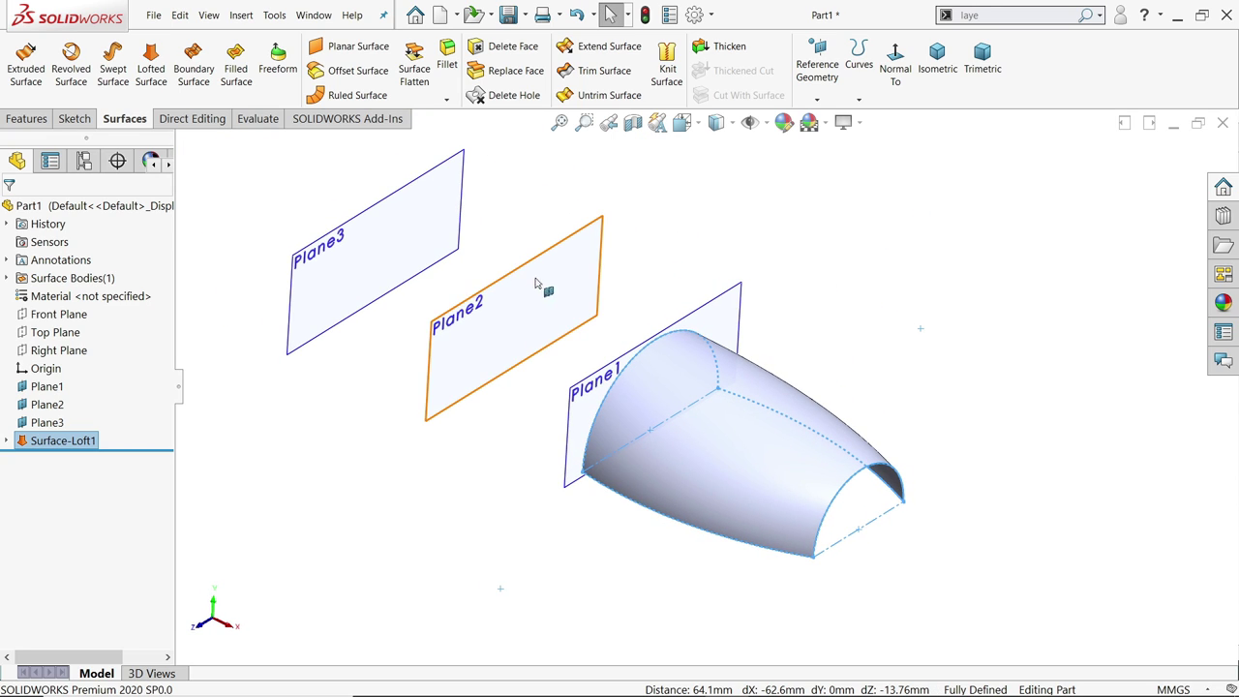
left_click(453, 324)
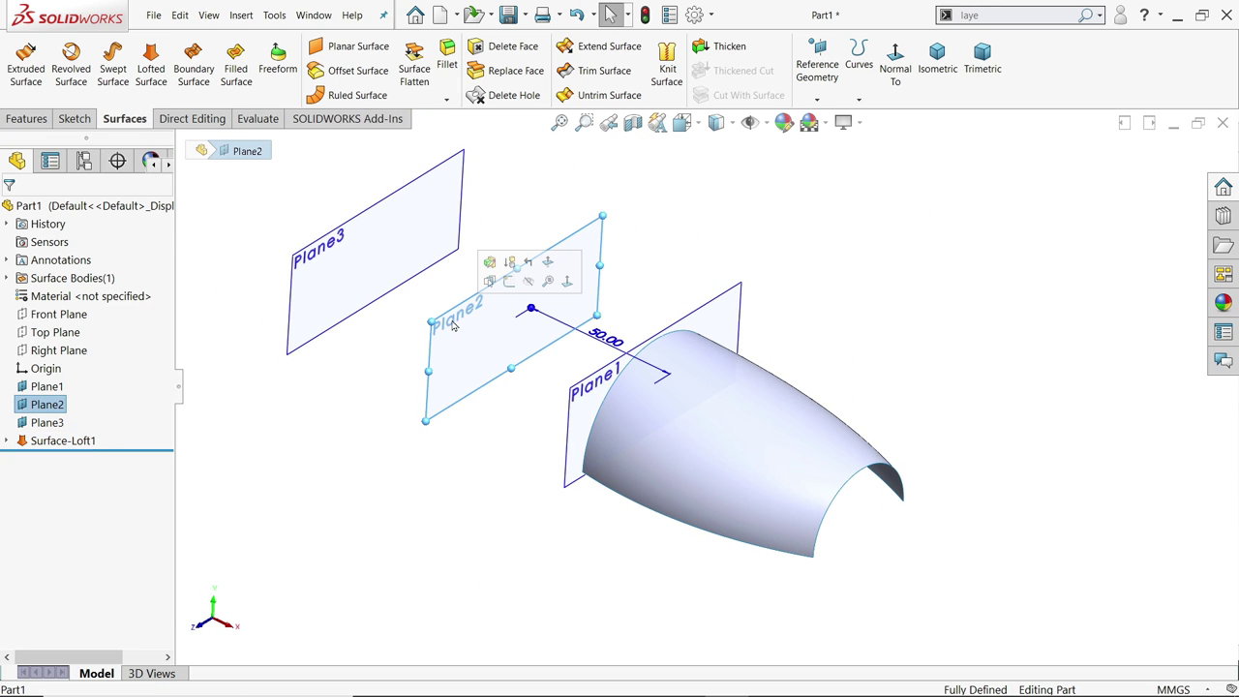
left_click(511, 282)
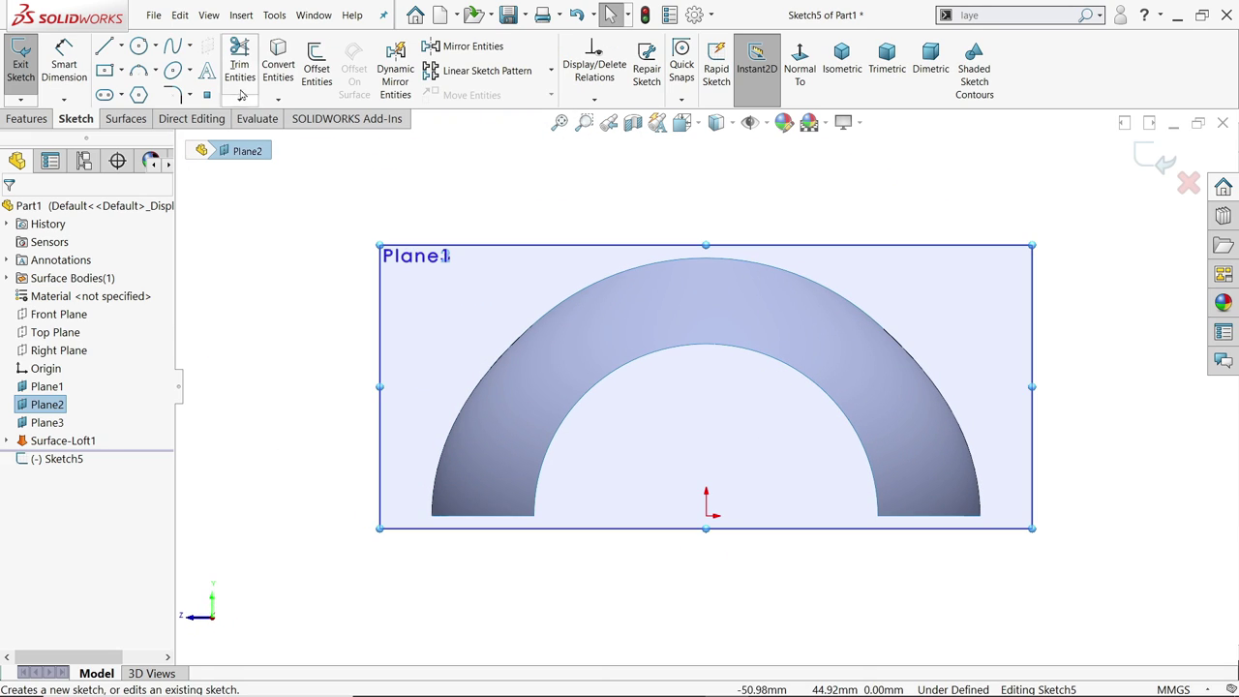
left_click(139, 46)
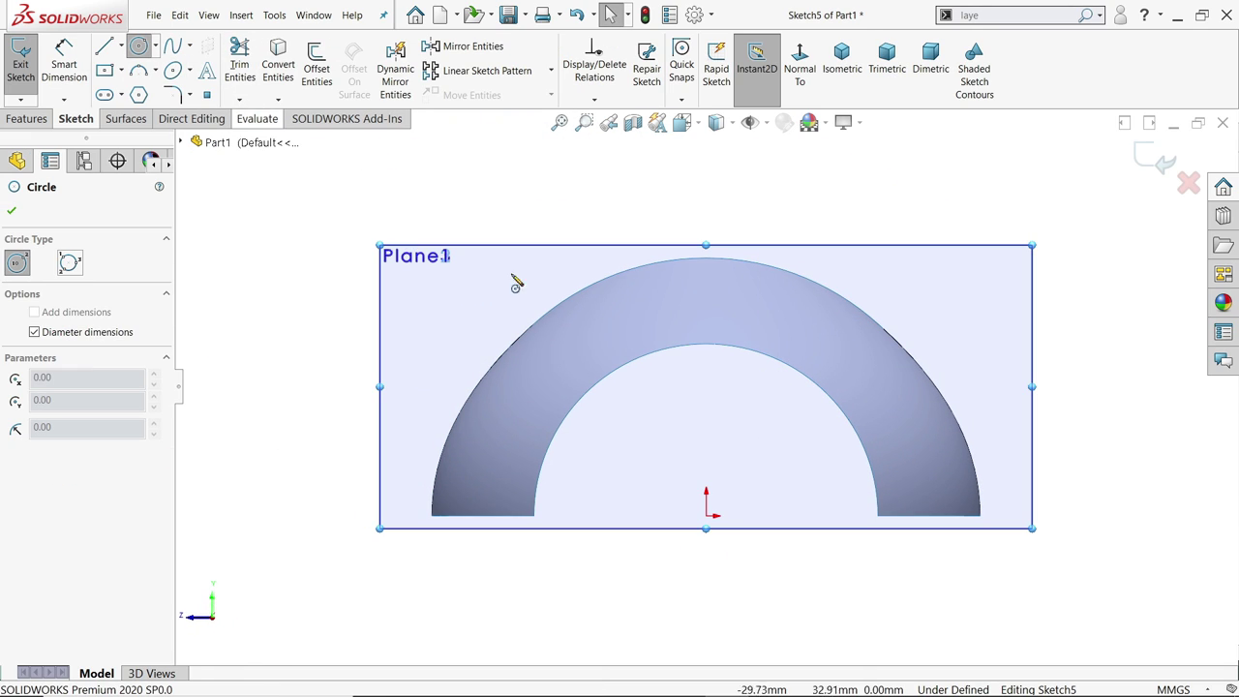
left_click(708, 518)
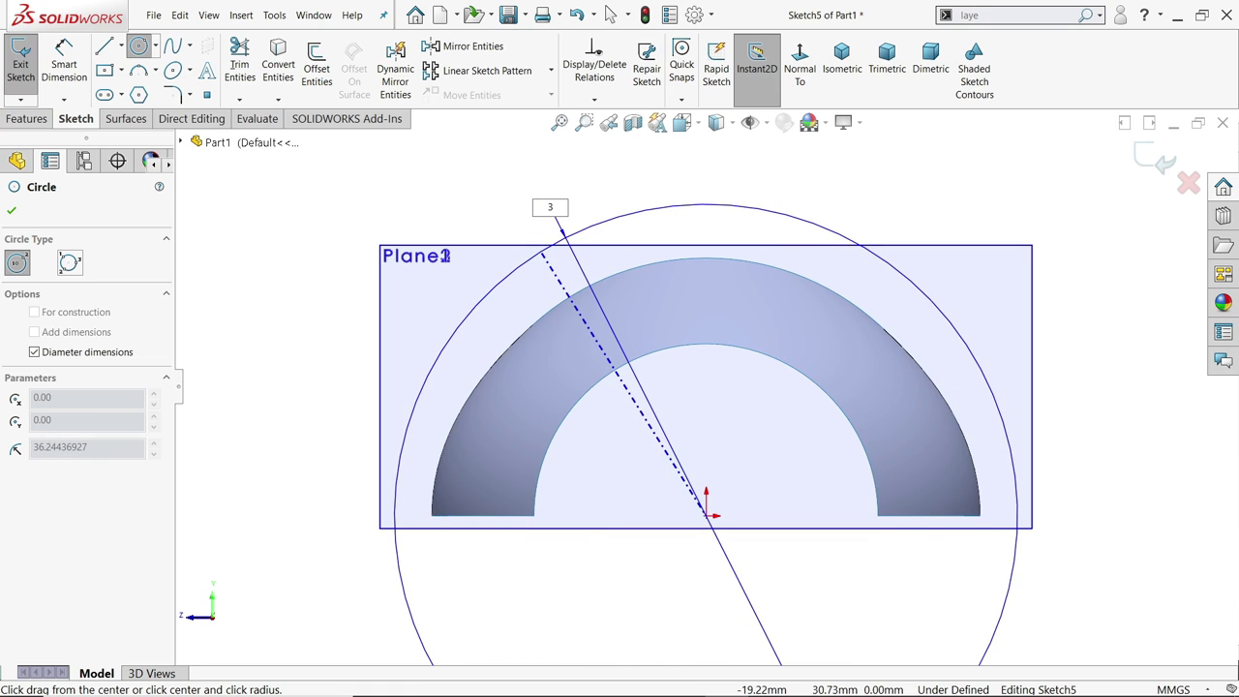
key("Return")
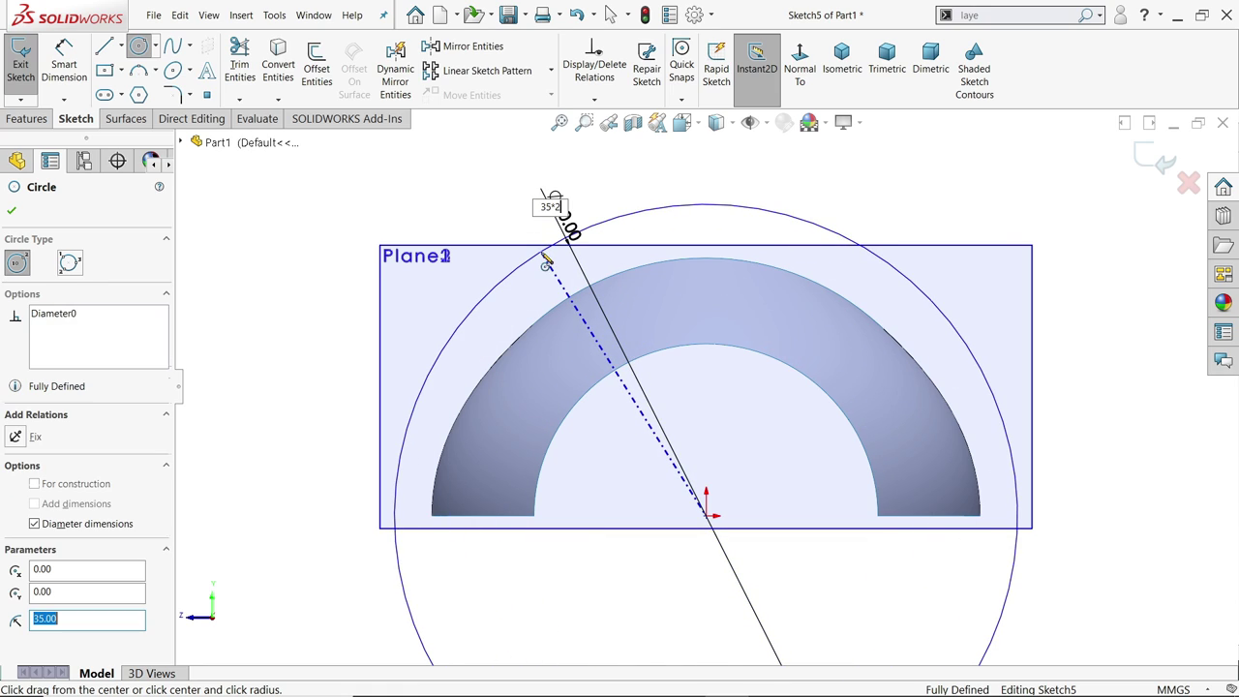
Draw a horizontal diameter line across the 70 mm circle and trim away the circle's lower half
key("l")
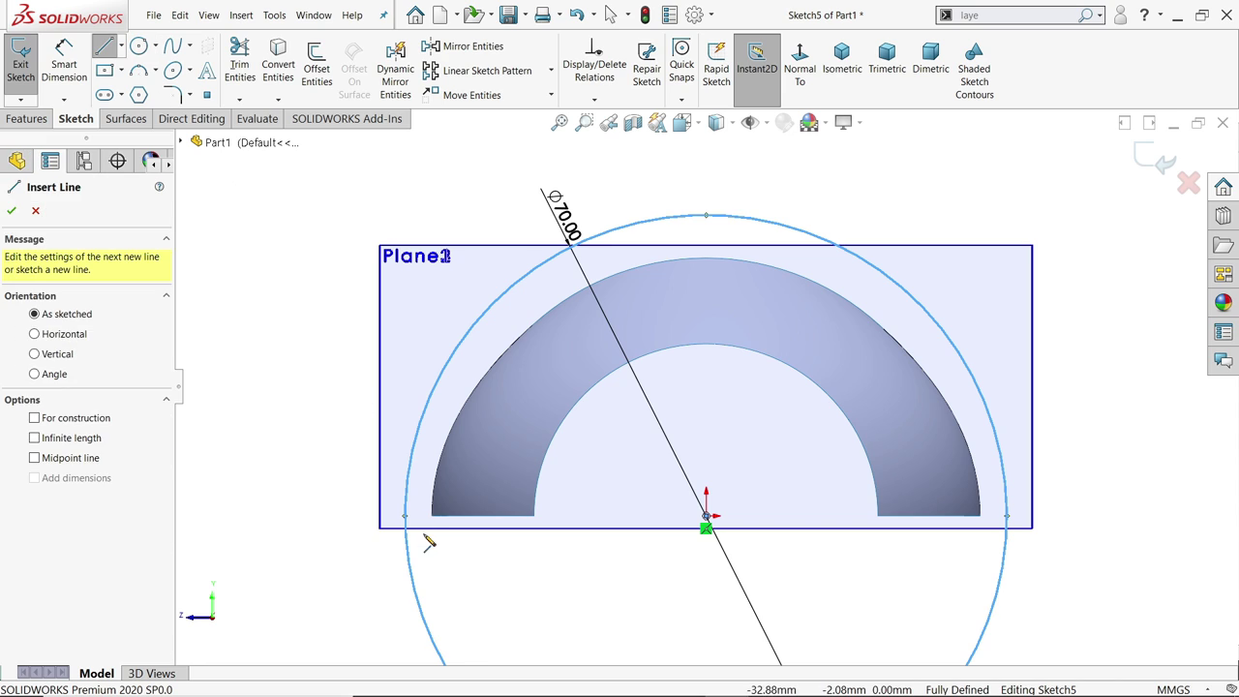
left_click(409, 518)
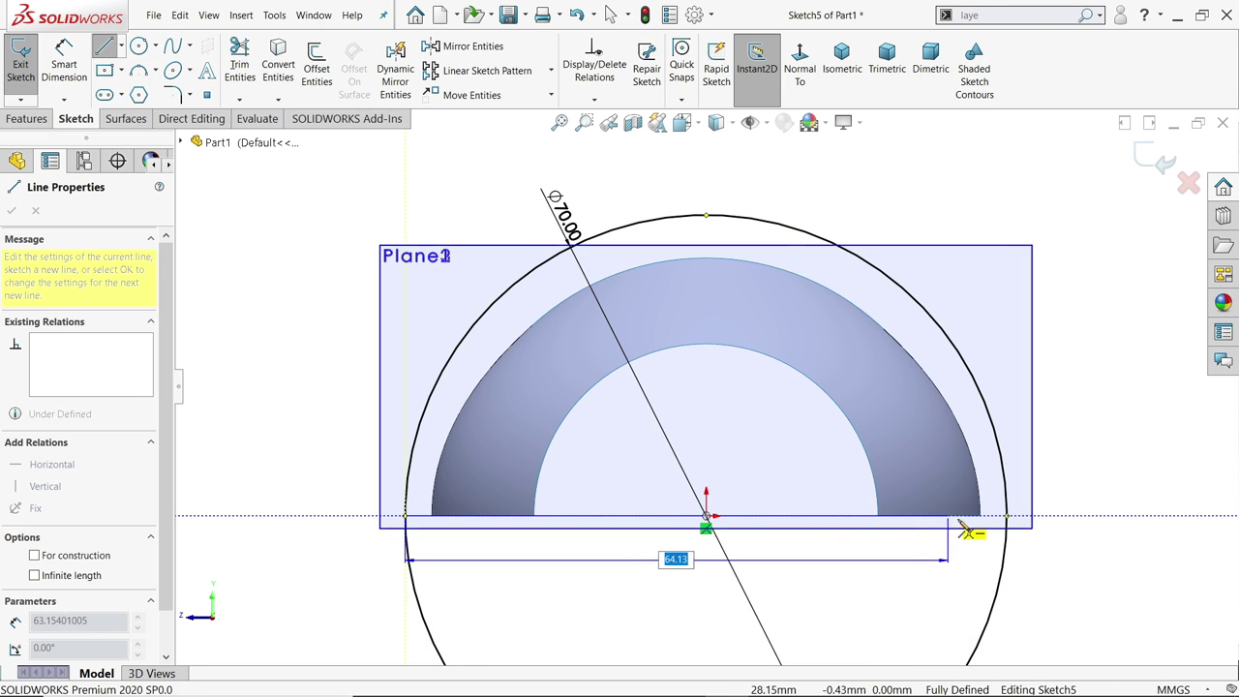
left_click(1011, 522)
right_click(1055, 442)
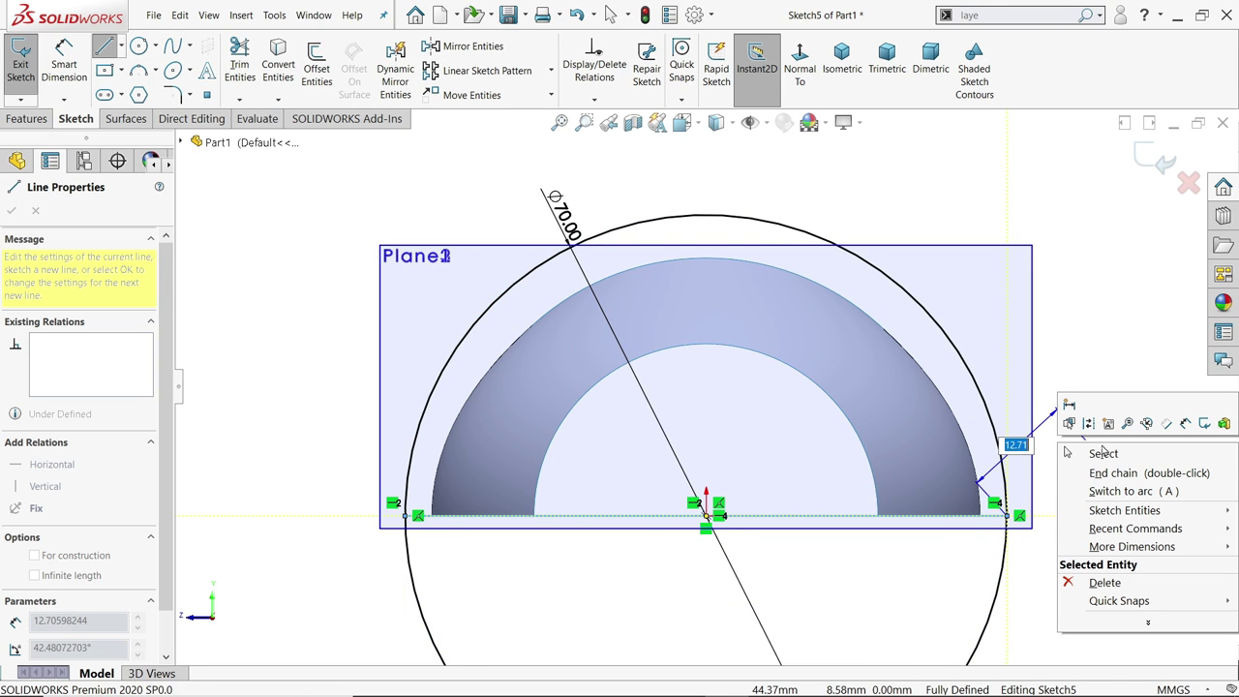
left_click(1102, 451)
key("f")
key("t")
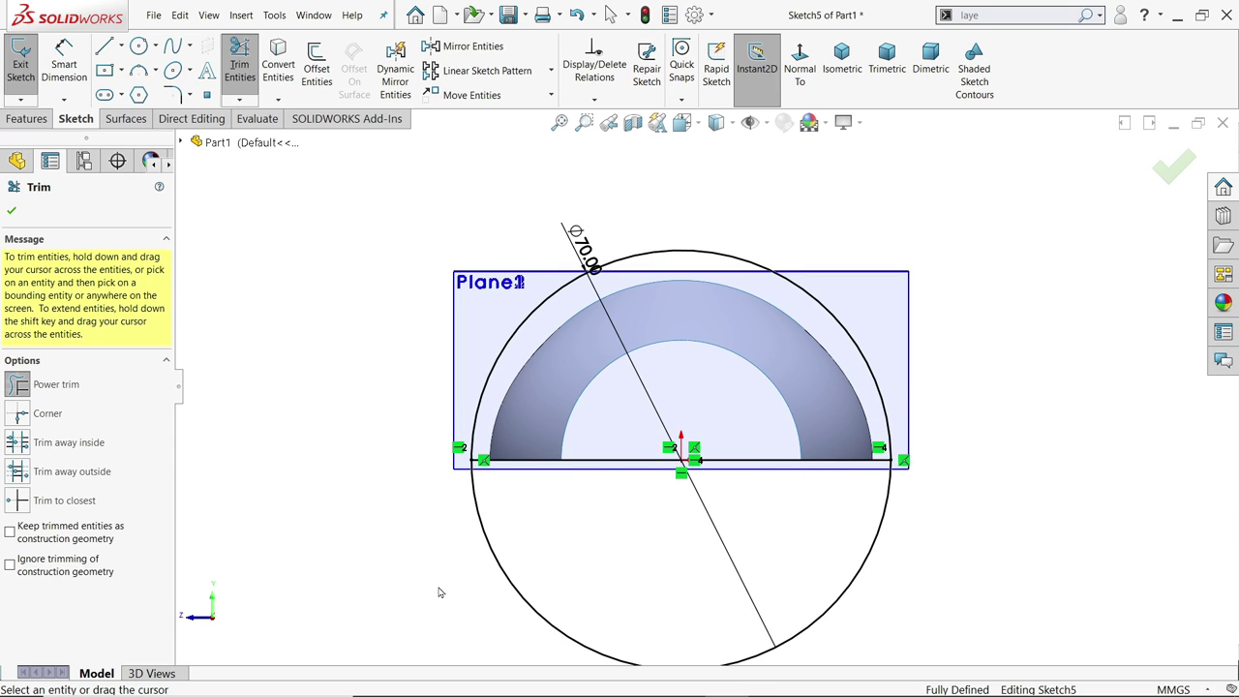
left_click_drag(489, 575, 594, 504)
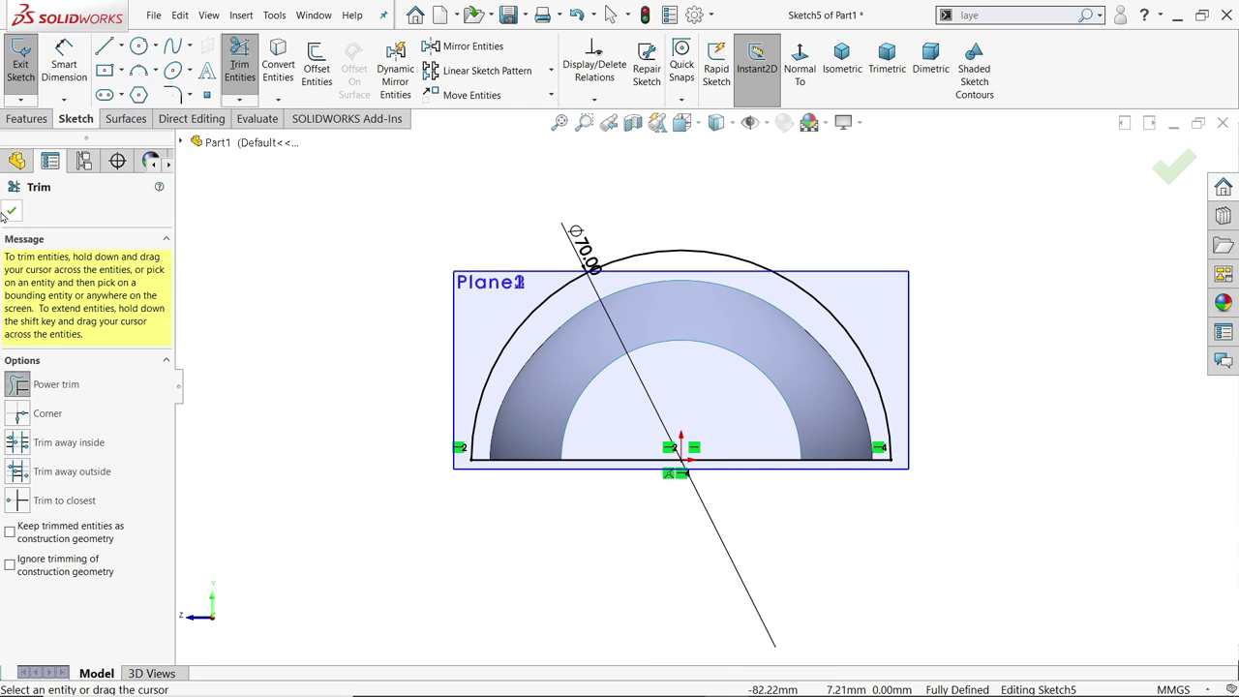
left_click(11, 210)
Convert the Plane2 semicircle's base line to construction geometry and exit the sketch
left_click(630, 462)
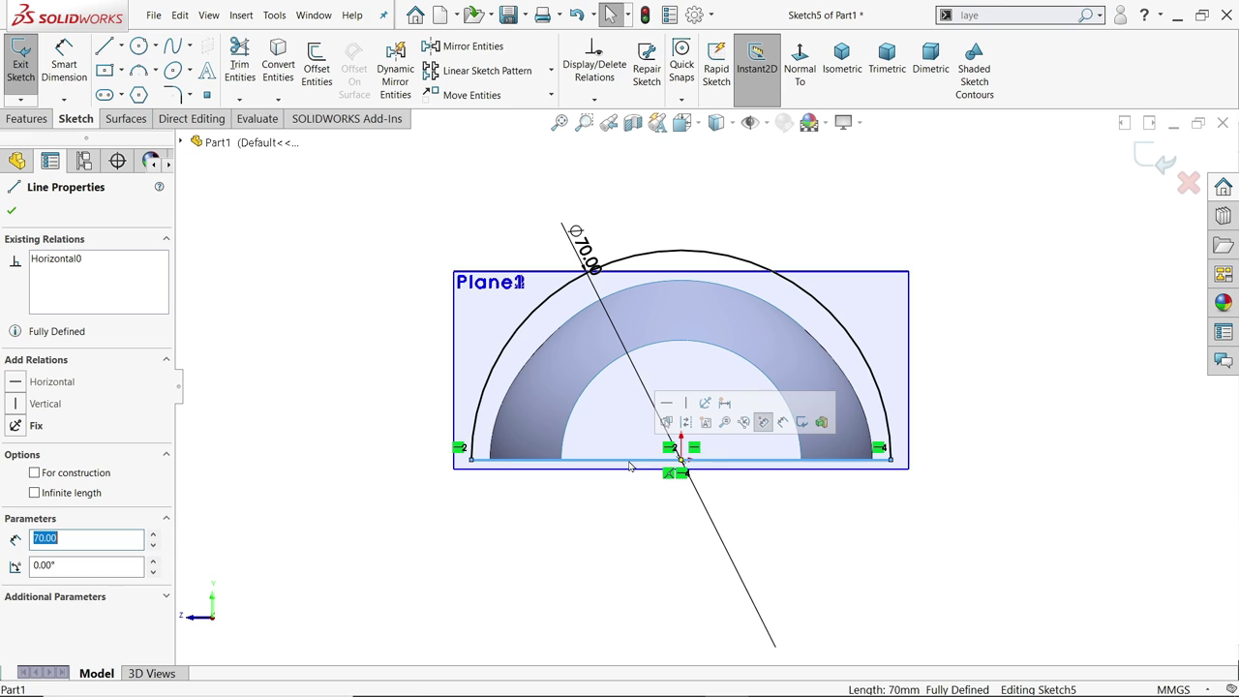
left_click(683, 422)
mouse_move(595, 517)
middle_mouse_down()
mouse_move(628, 531)
mouse_move(625, 581)
mouse_move(609, 545)
middle_mouse_up()
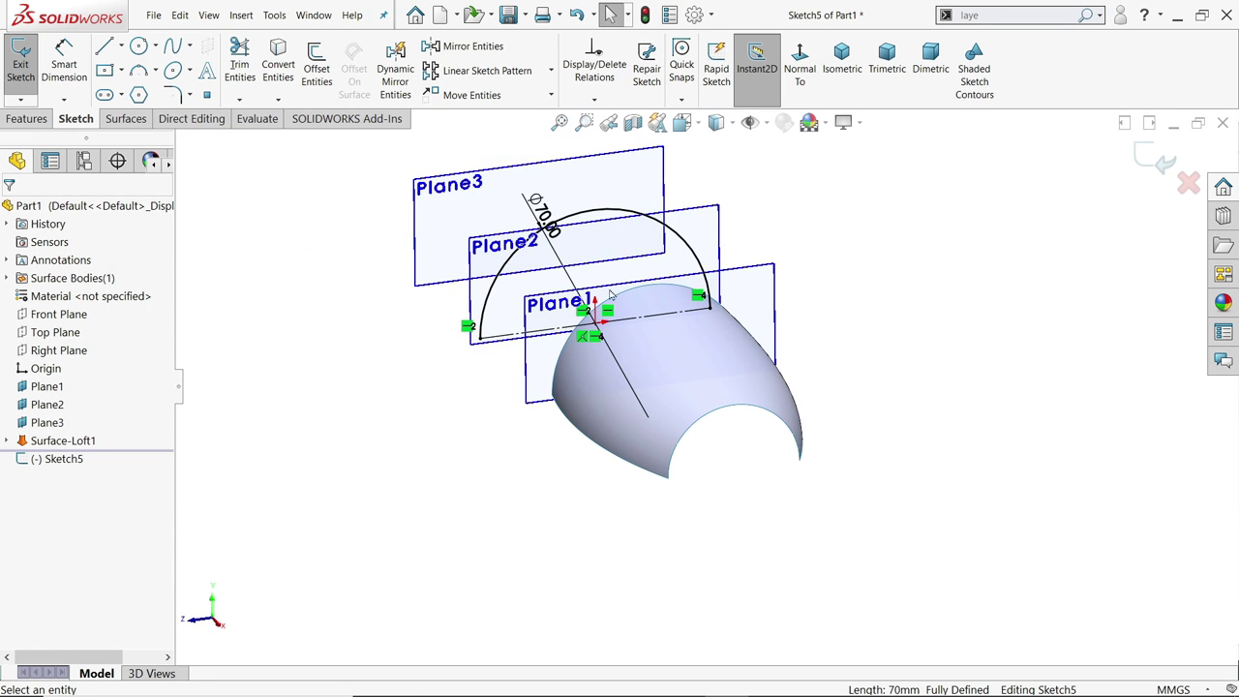
left_click(1148, 159)
Start a sketch on Plane3 and draw a 50 mm diameter circle (25*2) centred on the origin
left_click(434, 176)
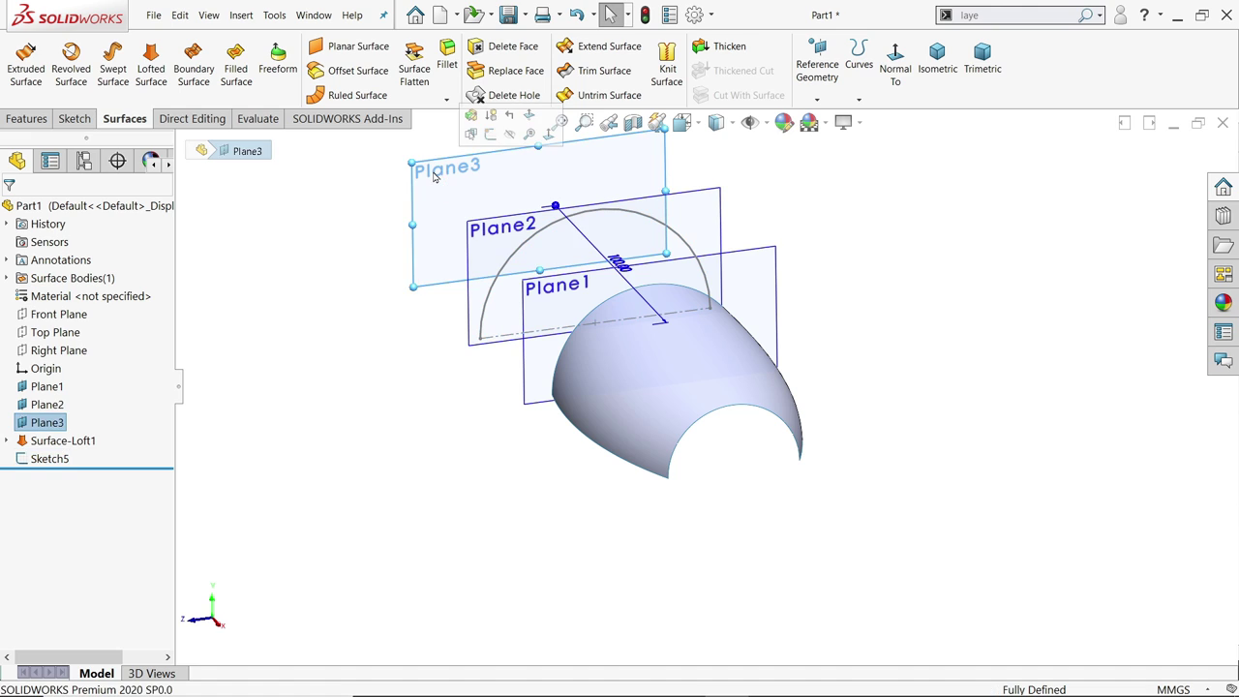
left_click(490, 134)
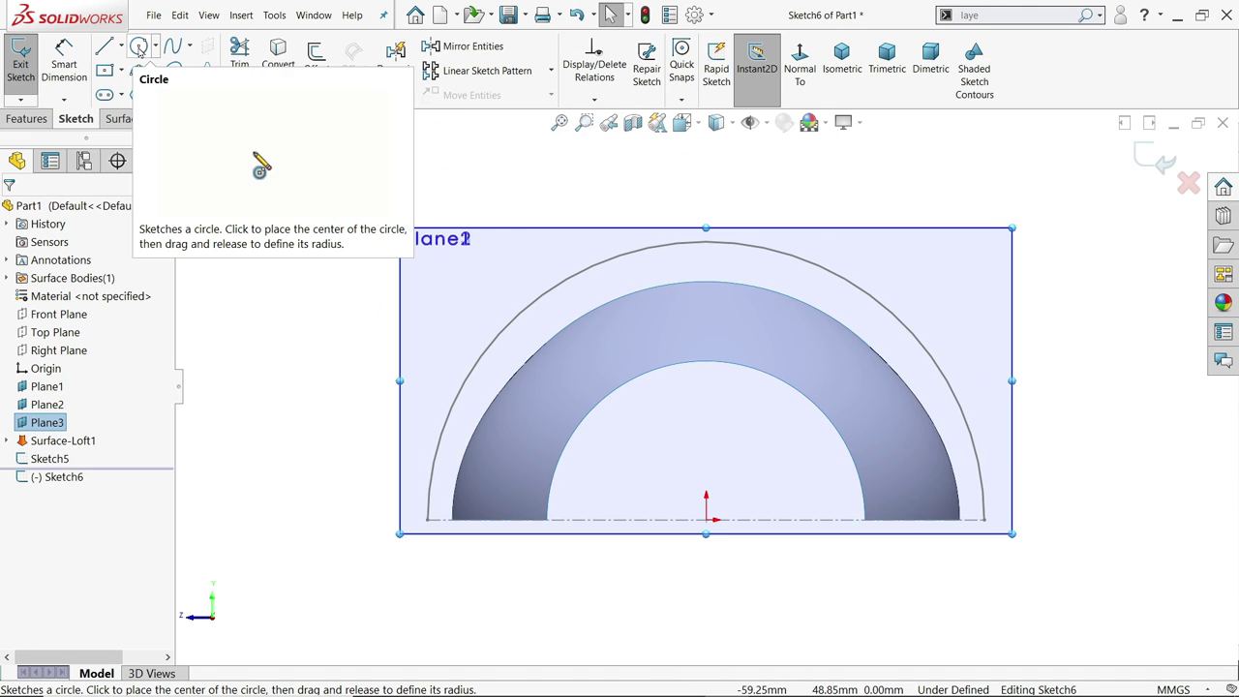
left_click(139, 47)
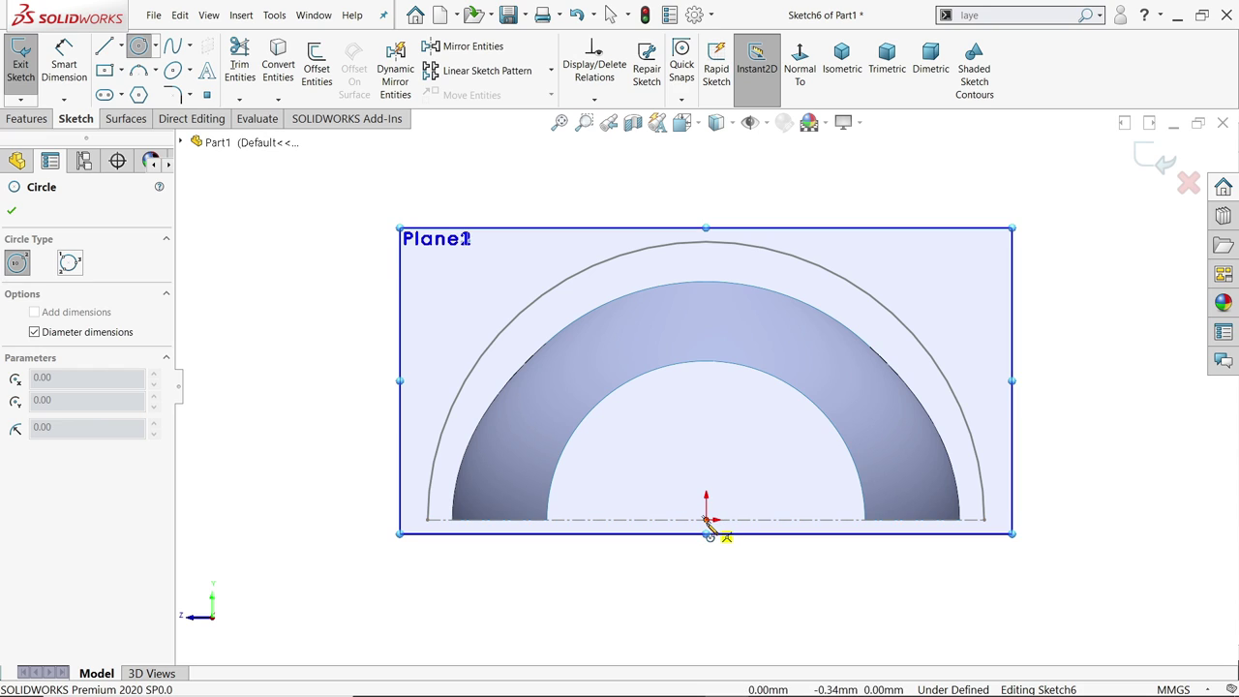
left_click(708, 521)
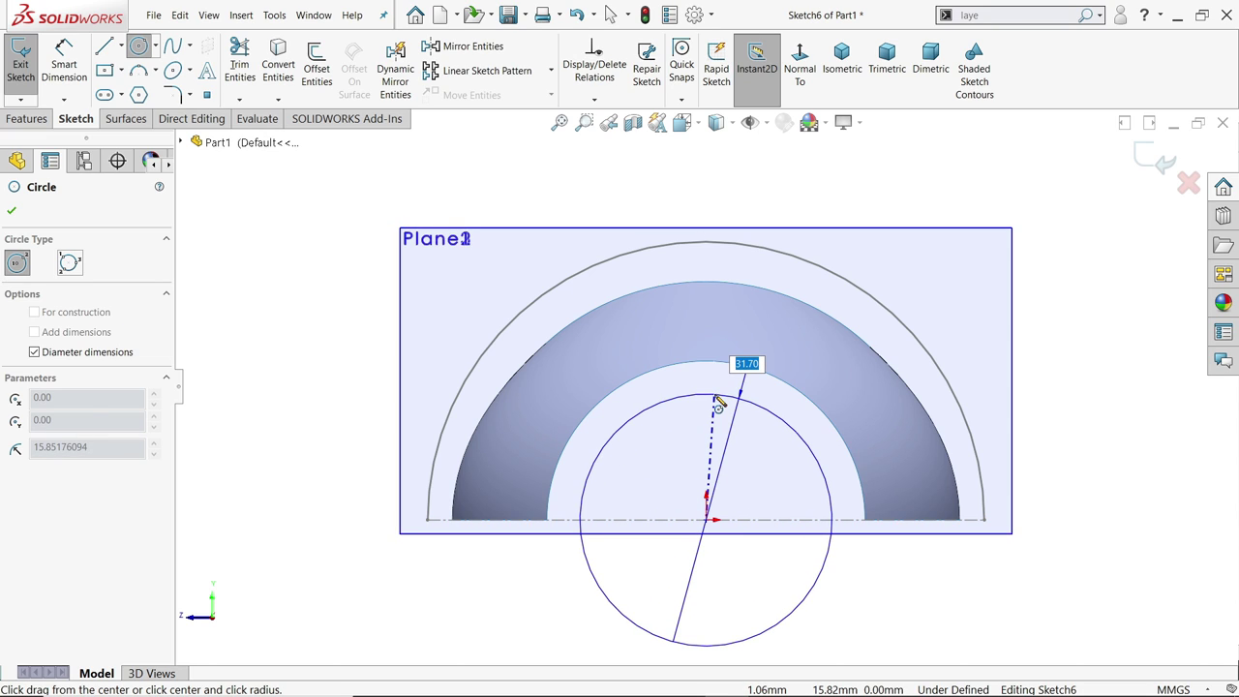
type("25*2")
key("Return")
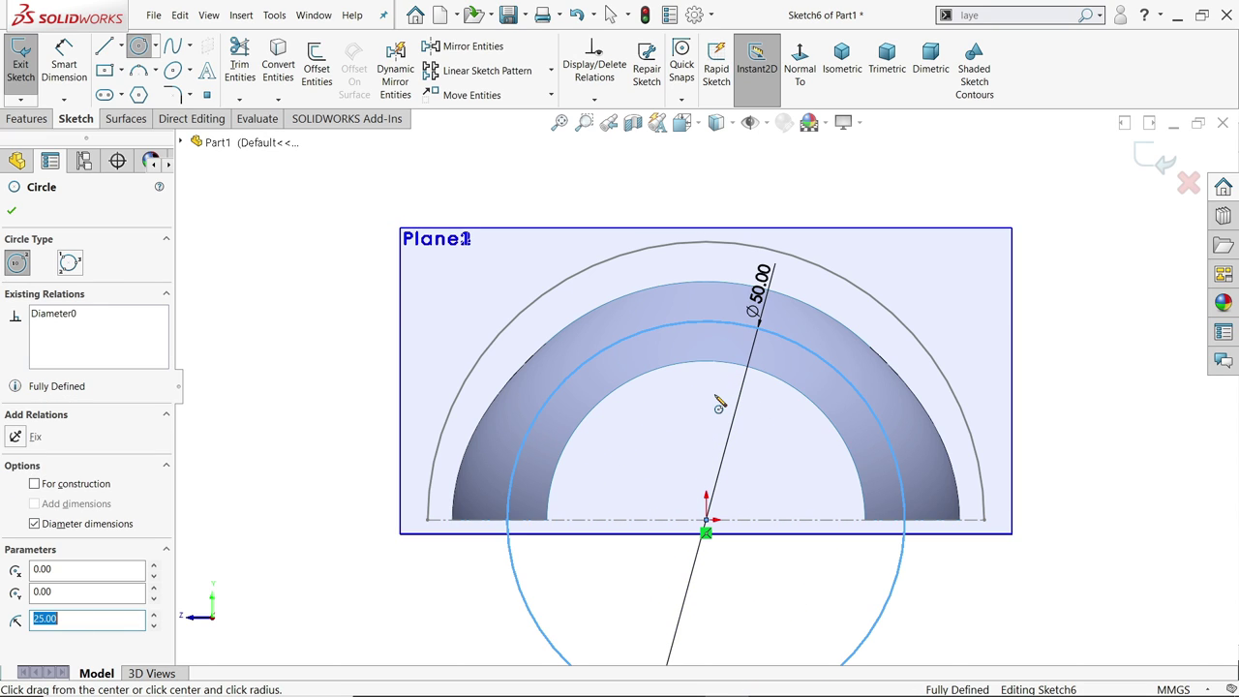
Draw a horizontal diameter line across the 50 mm circle and trim away the circle's lower half
left_click(104, 48)
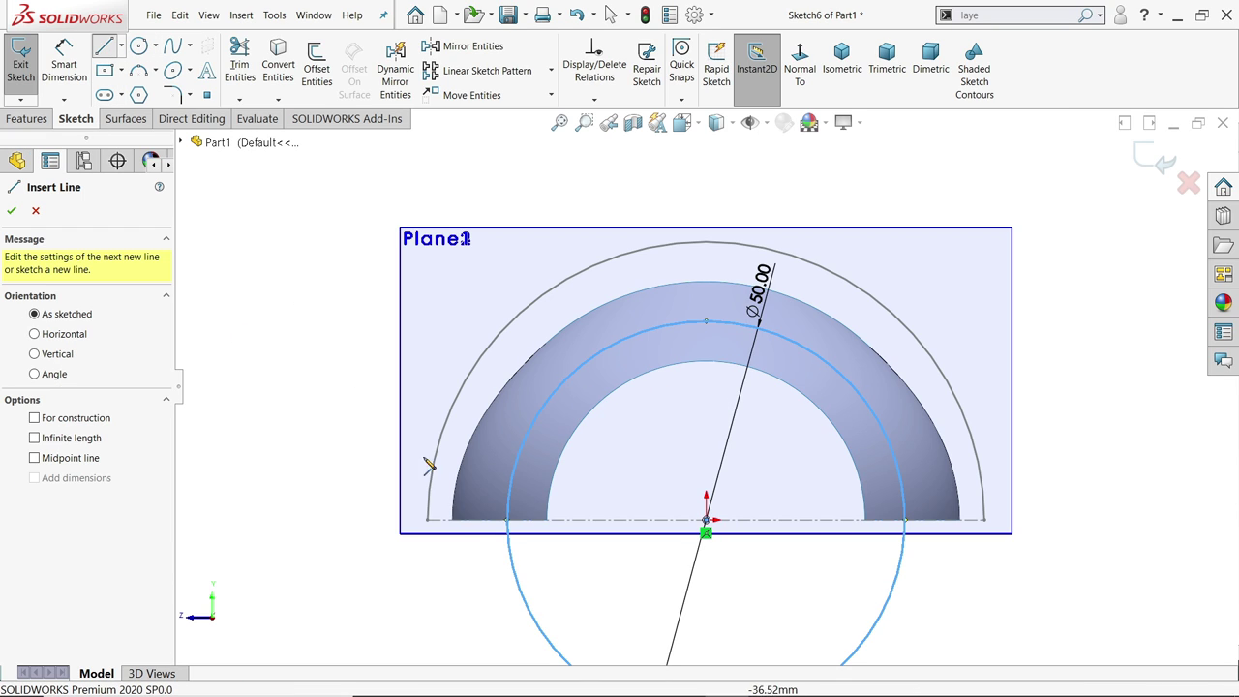
left_click(509, 522)
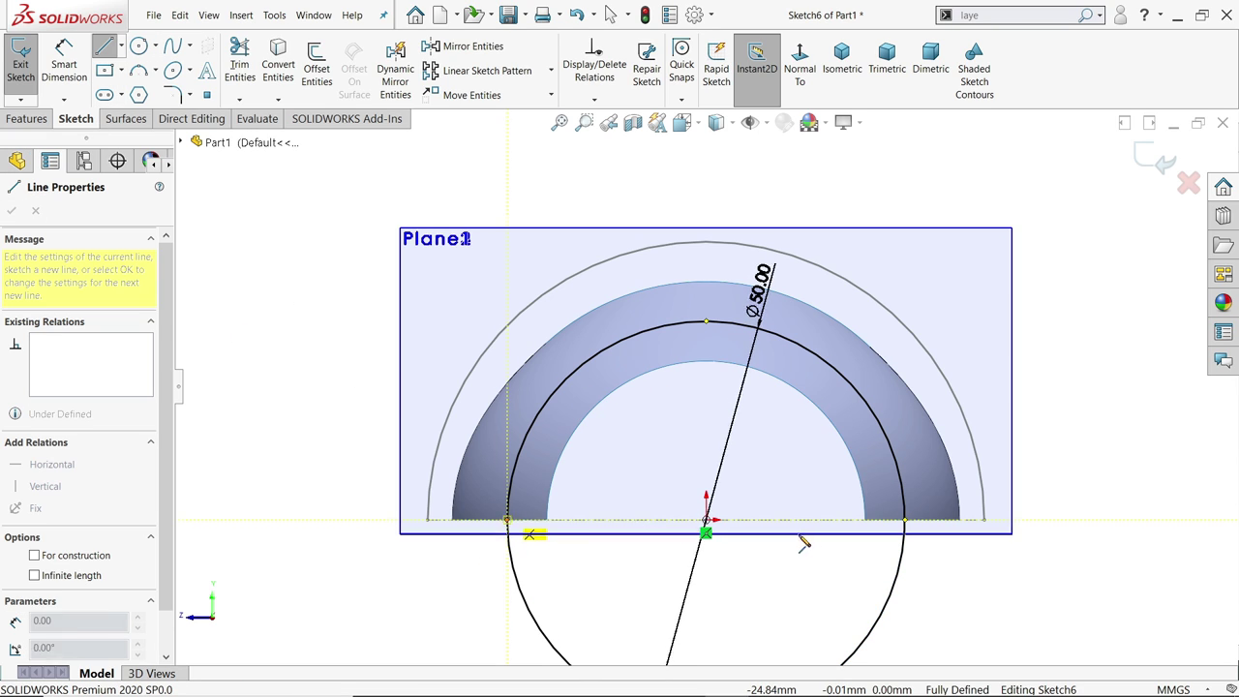
left_click(905, 528)
key("Escape")
scroll(746, 534, "up", 3)
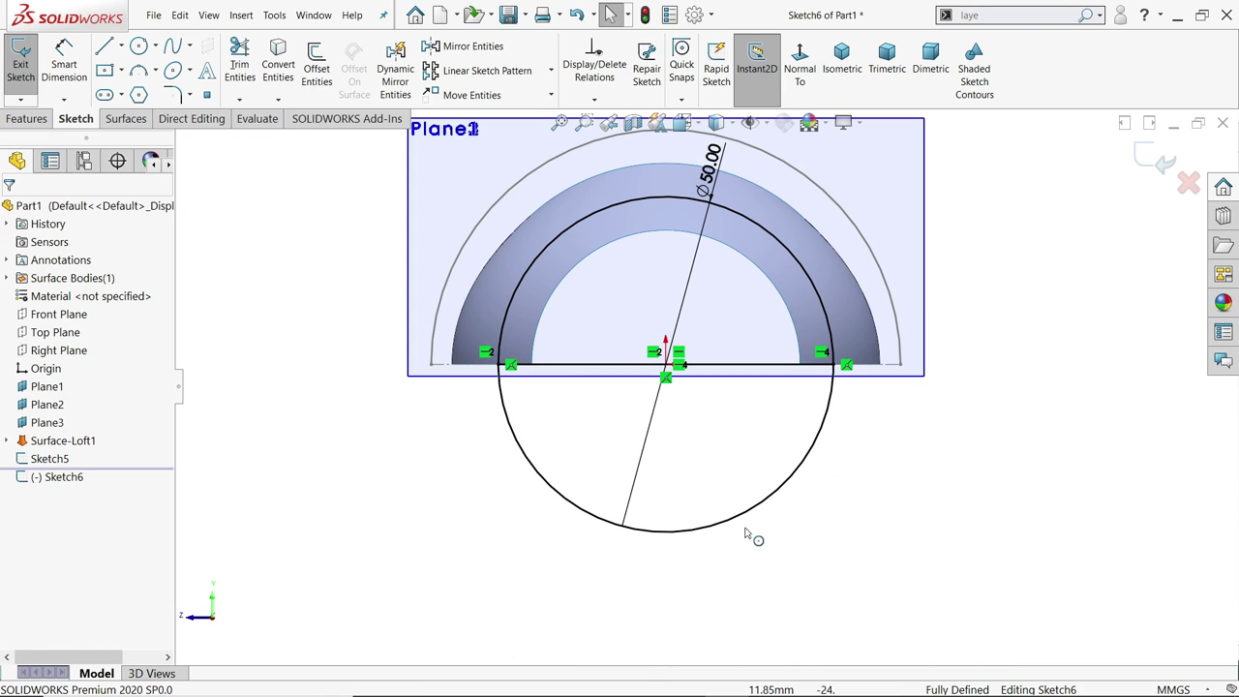
left_click(239, 68)
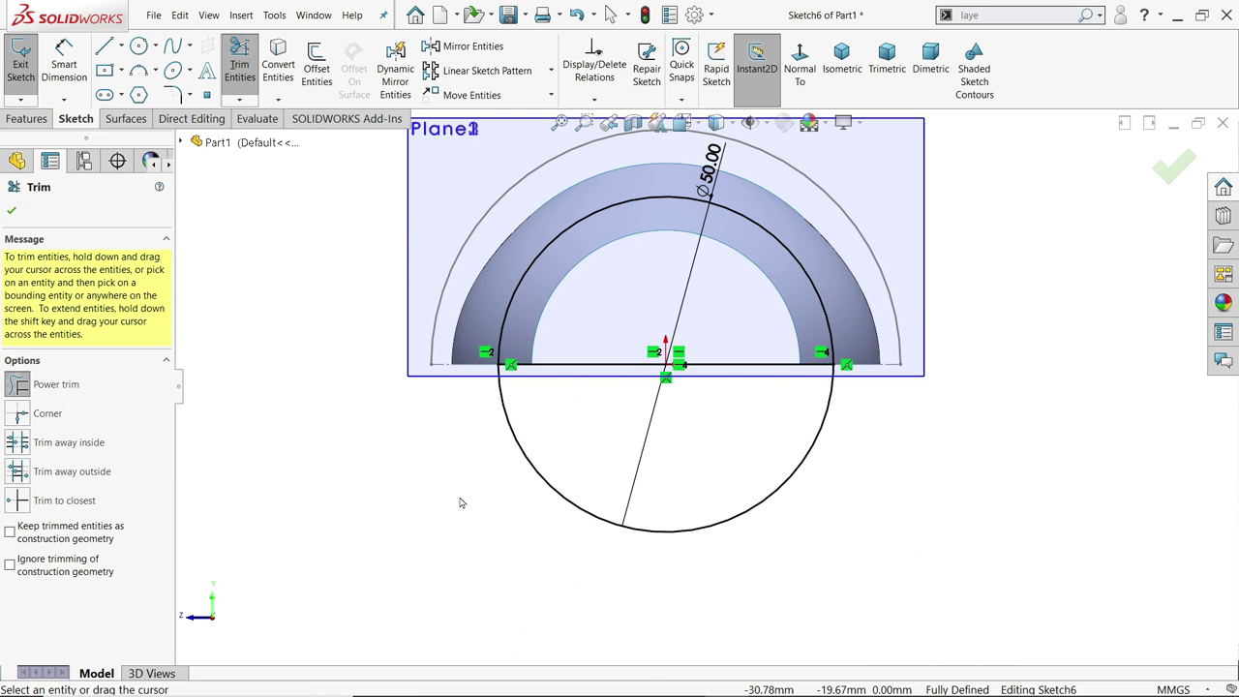
left_click(15, 212)
Convert the Plane3 semicircle's base line to construction geometry
left_click(655, 364)
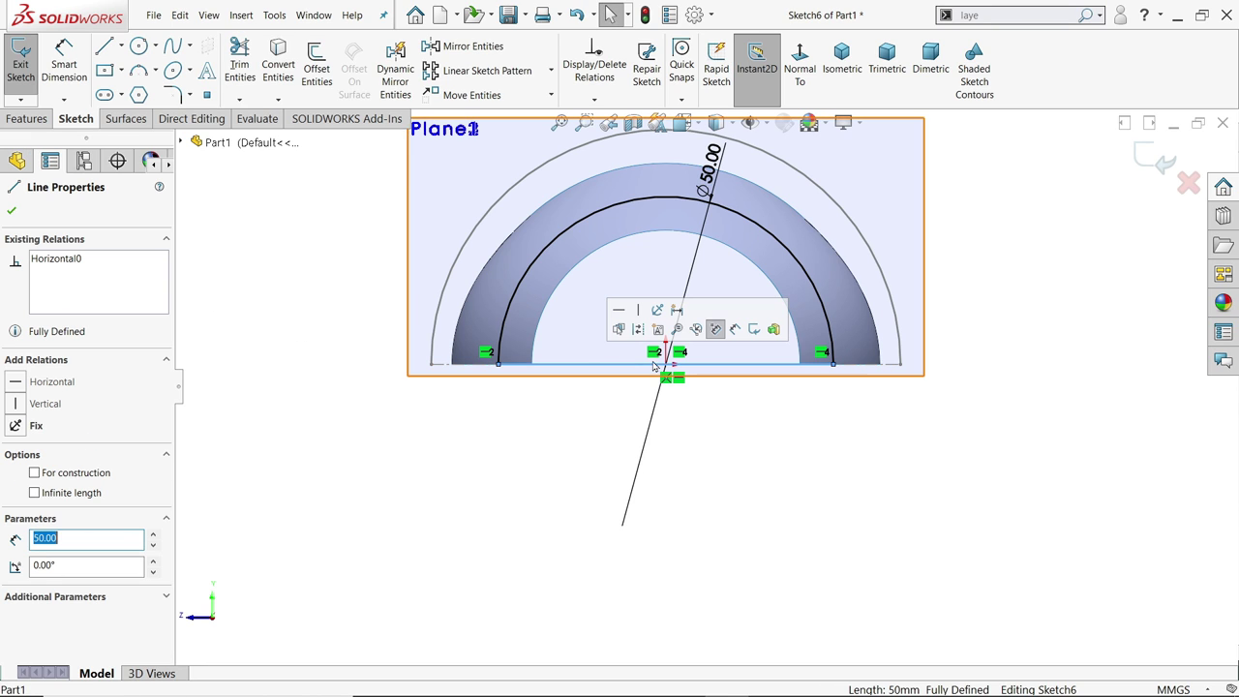
left_click(659, 330)
mouse_move(664, 475)
middle_mouse_down()
mouse_move(706, 493)
mouse_move(710, 550)
mouse_move(668, 447)
middle_mouse_up()
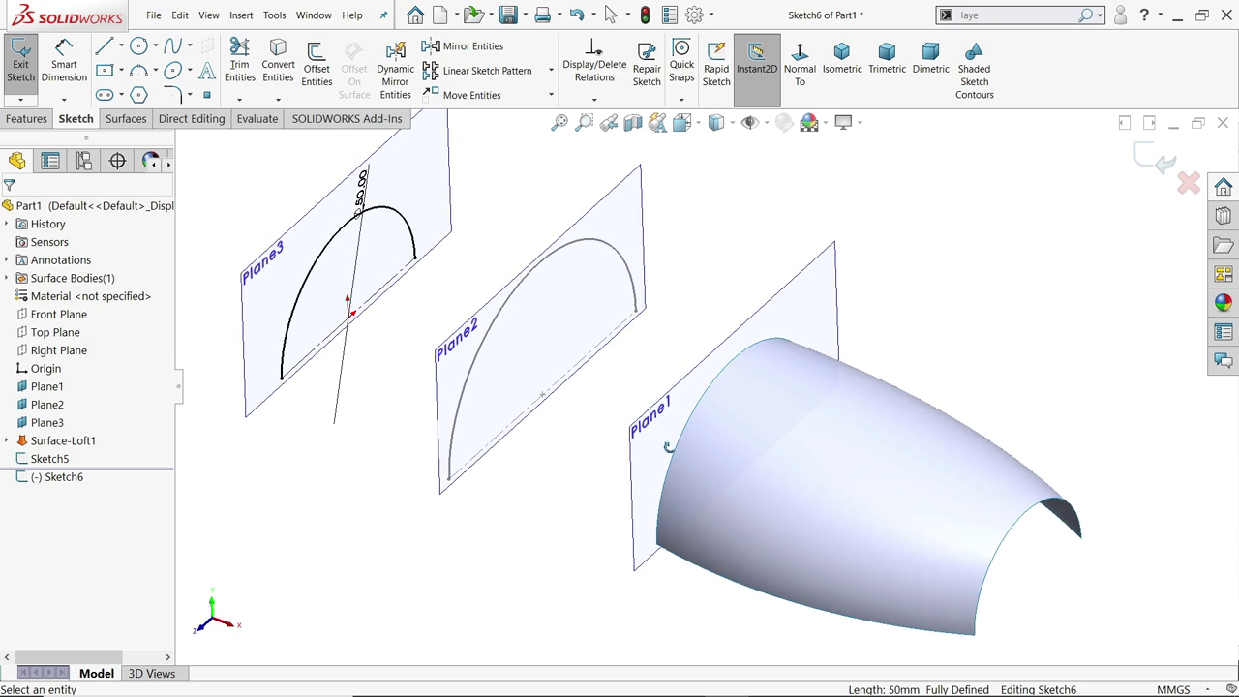
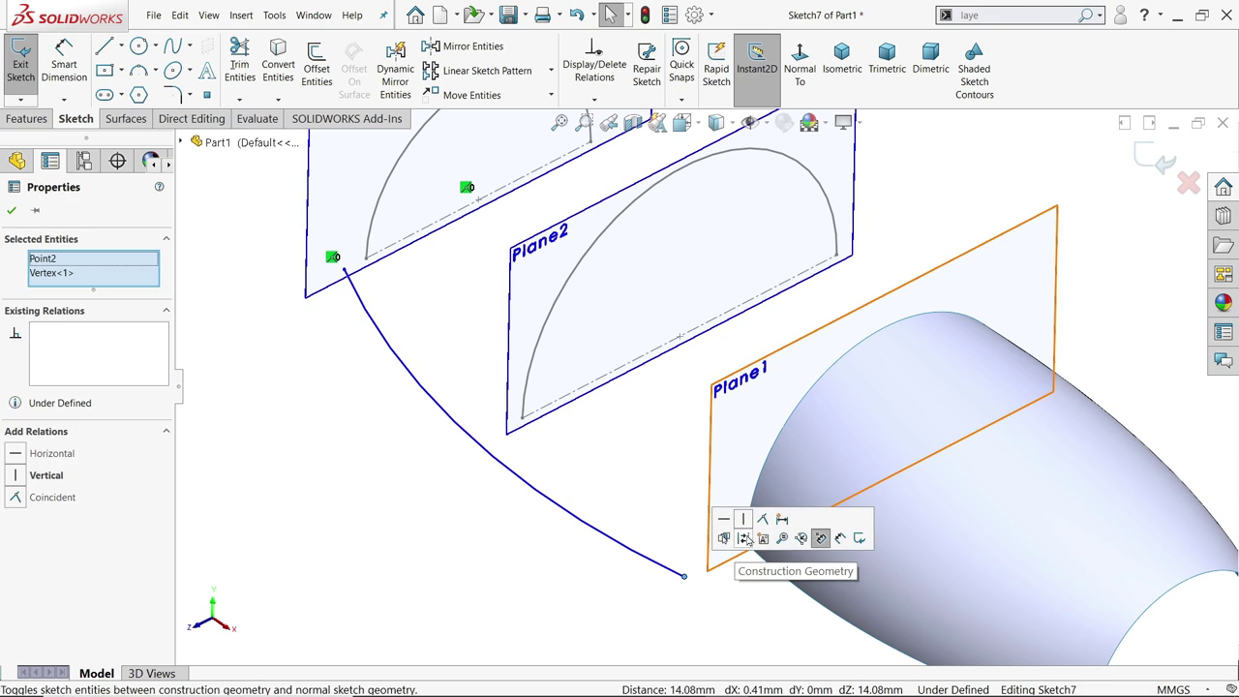
Make the new side arc's front end coincident with the lofted surface's base corner at Plane1
left_click(765, 521)
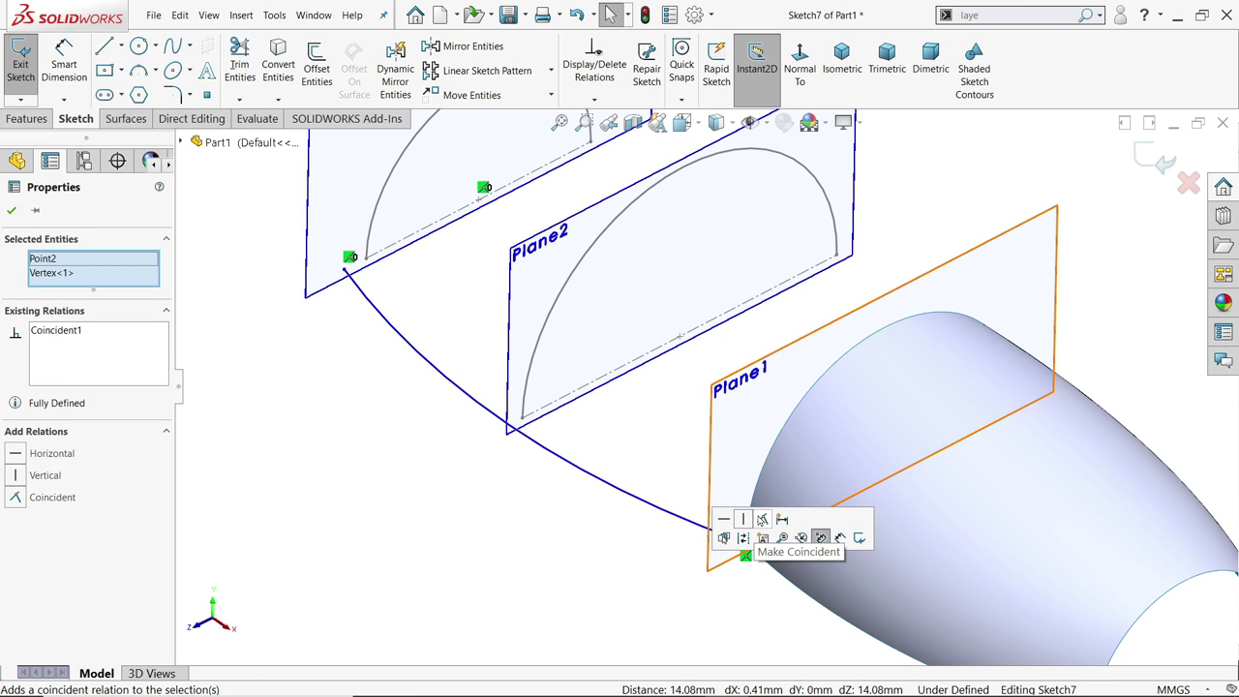
key("Escape")
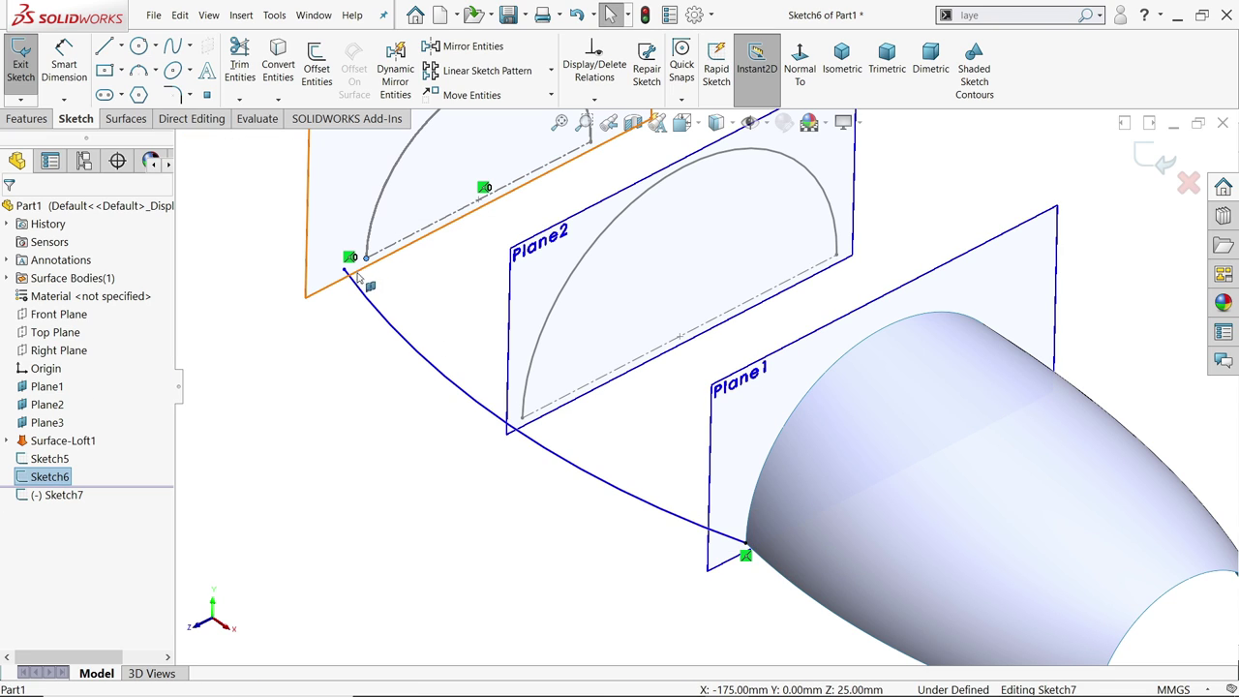
Make the side arc's rear end coincident with the base corner of the Plane3 semicircle
left_click(345, 270)
left_click(366, 257, "ctrl")
left_click(421, 210)
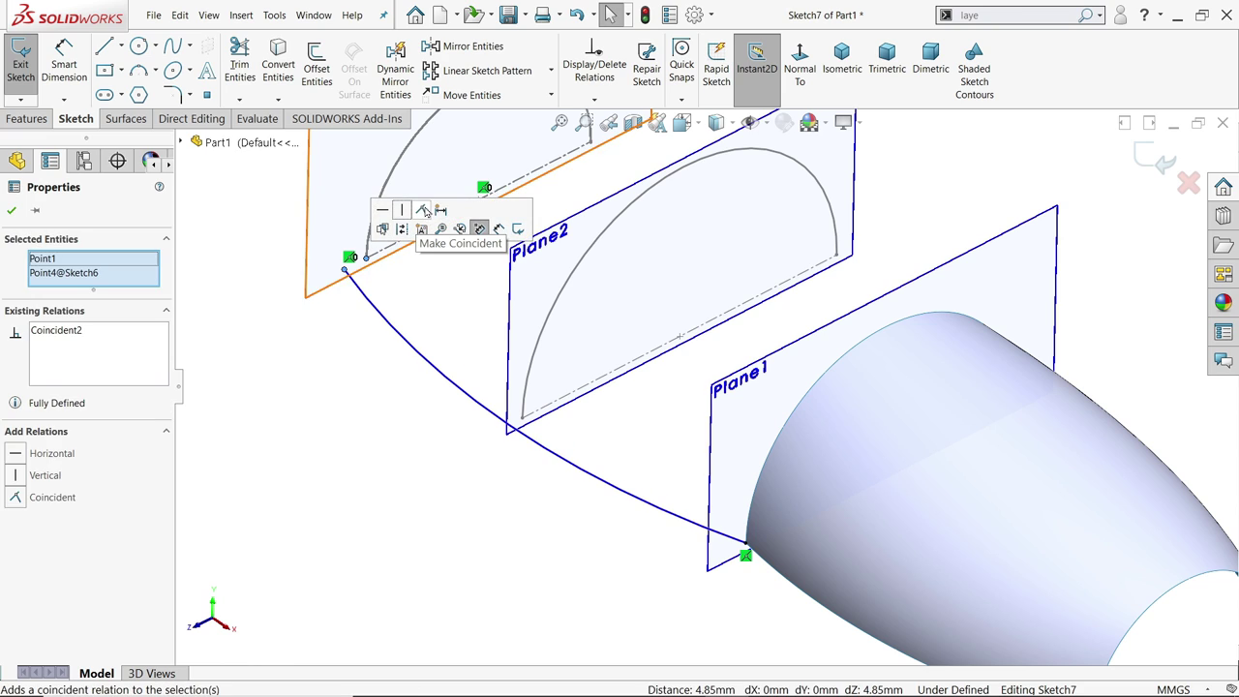
scroll(459, 406, "up", 3)
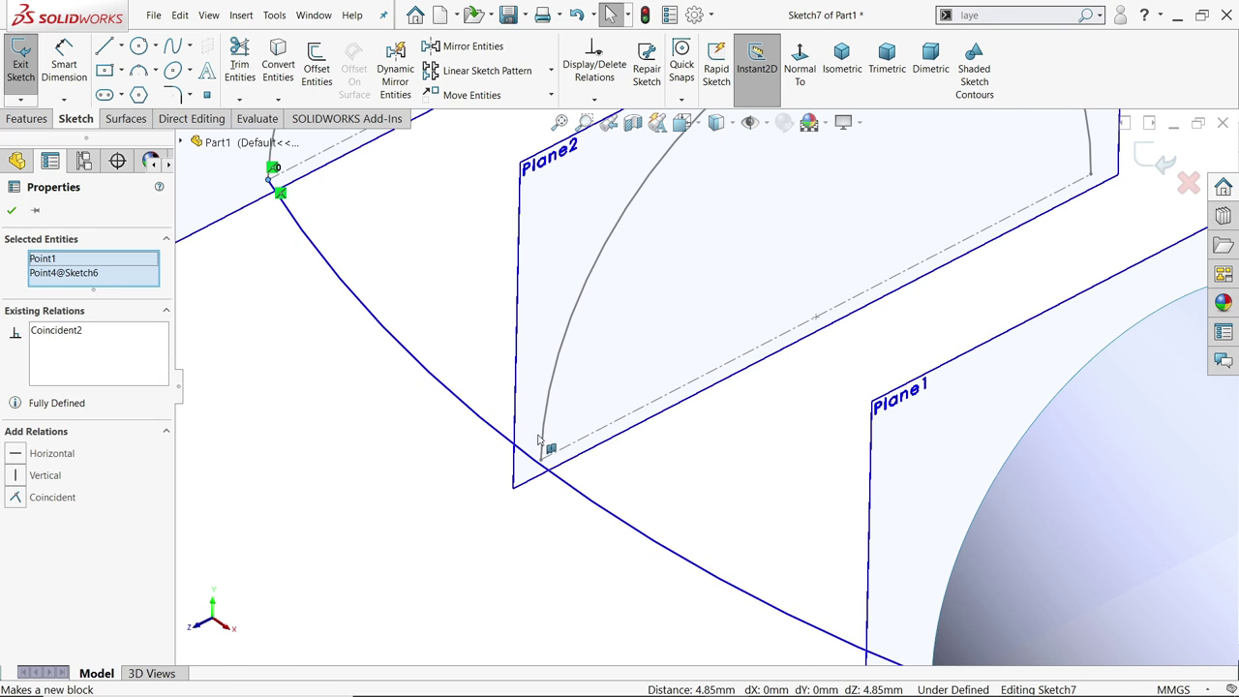
left_click(13, 212)
left_click(560, 480)
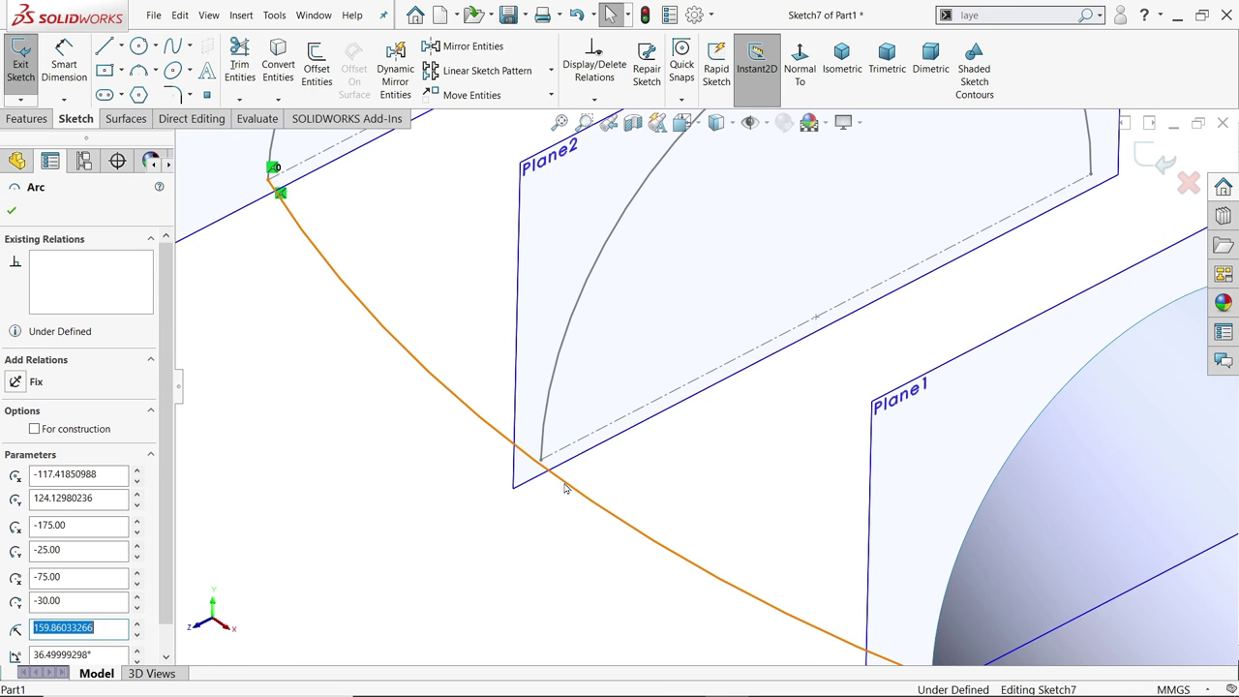
left_click(547, 418, "ctrl")
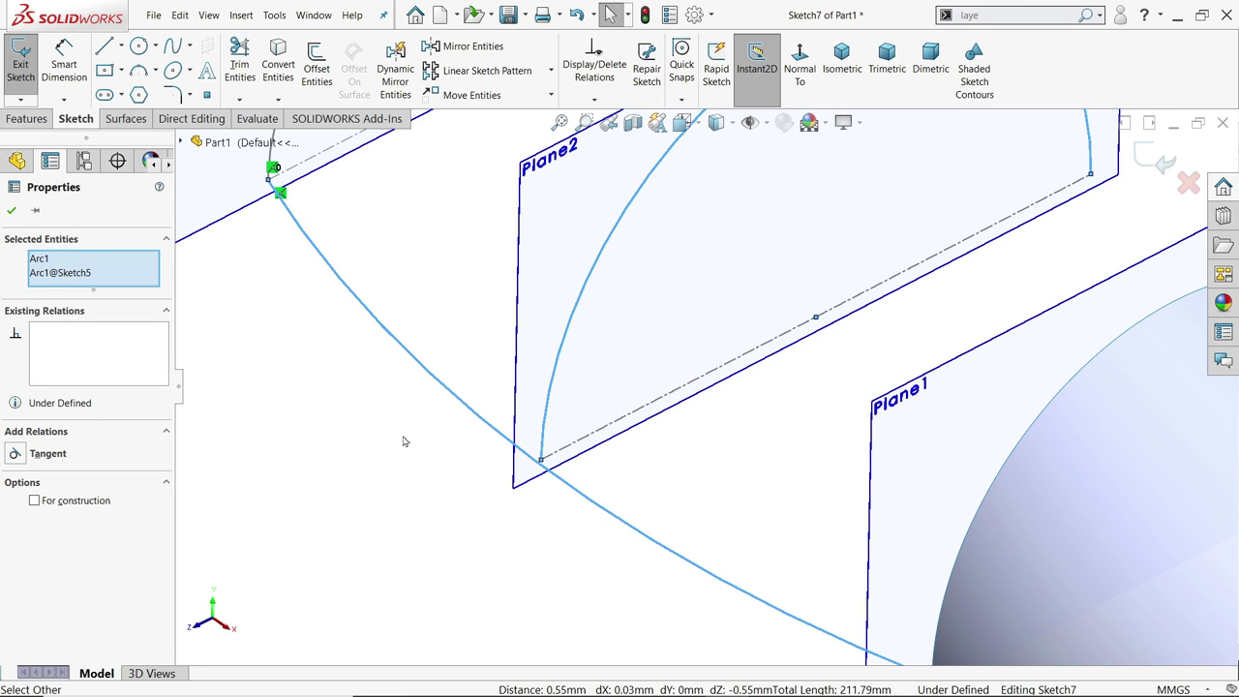
left_click(381, 460)
Make the side arc pass through the Plane2 semicircle's base corner with a coincident relation, and exit the sketch
left_click(543, 465)
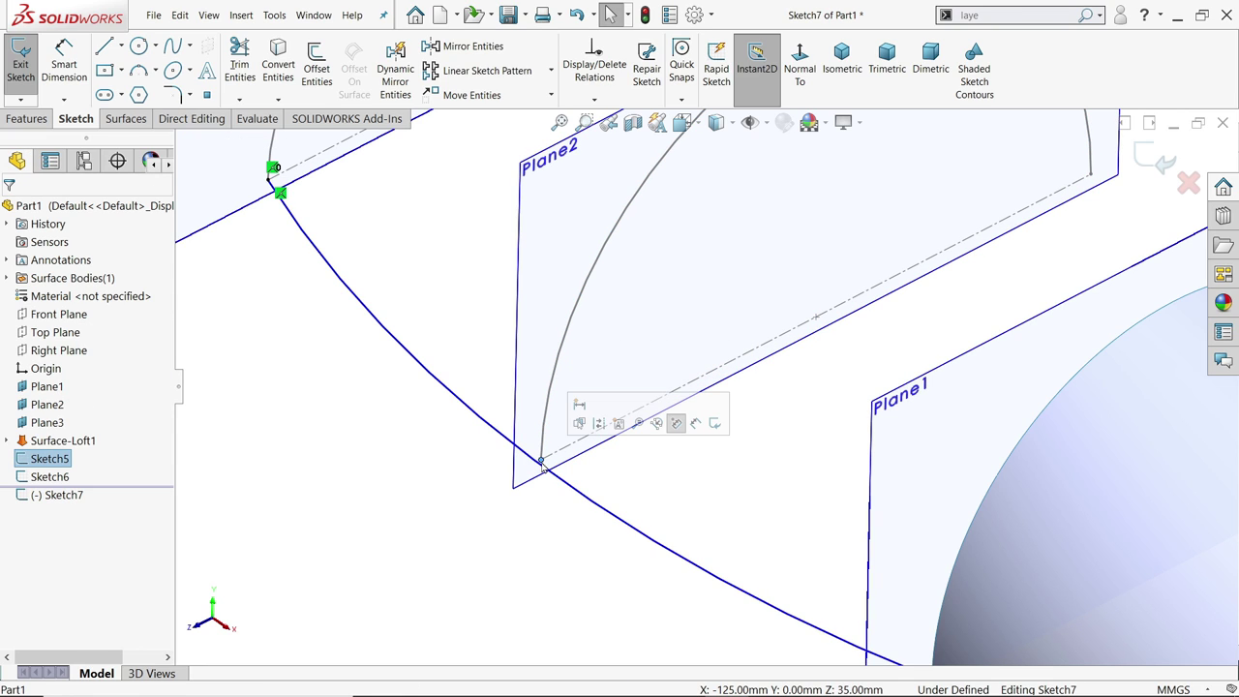
left_click(569, 487, "ctrl")
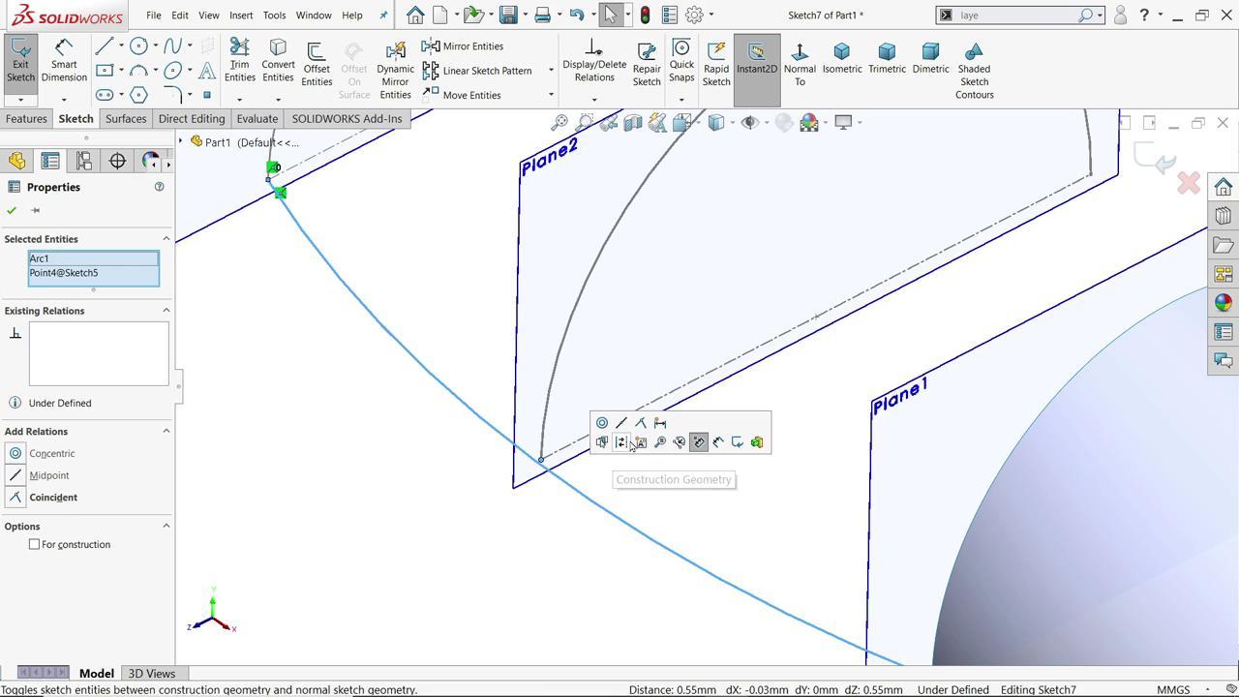
left_click(642, 427)
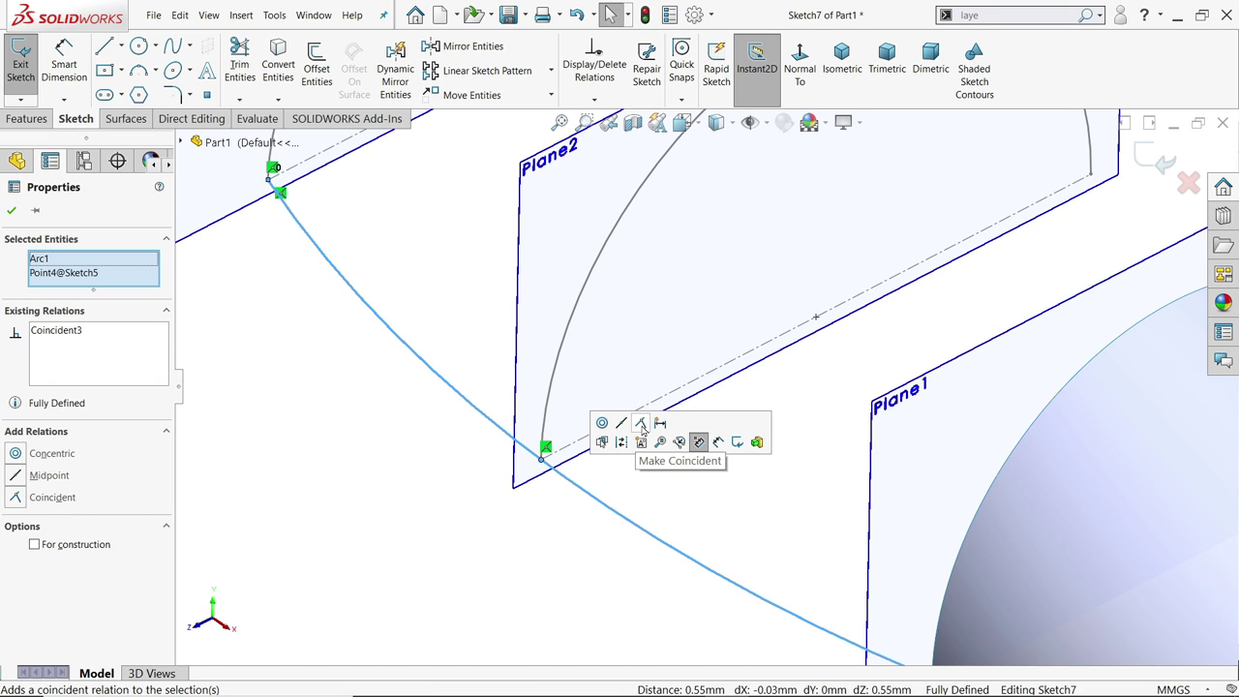
left_click(503, 531)
middle_click_drag(504, 532, 566, 466)
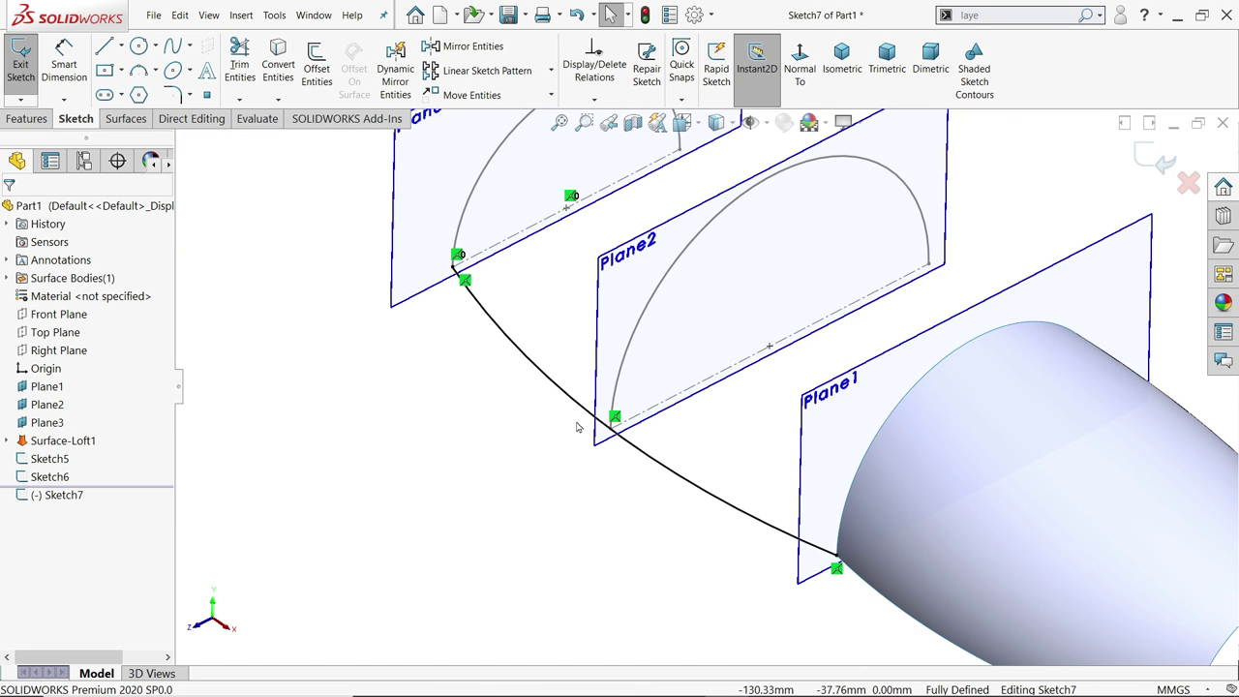
left_click(1154, 161)
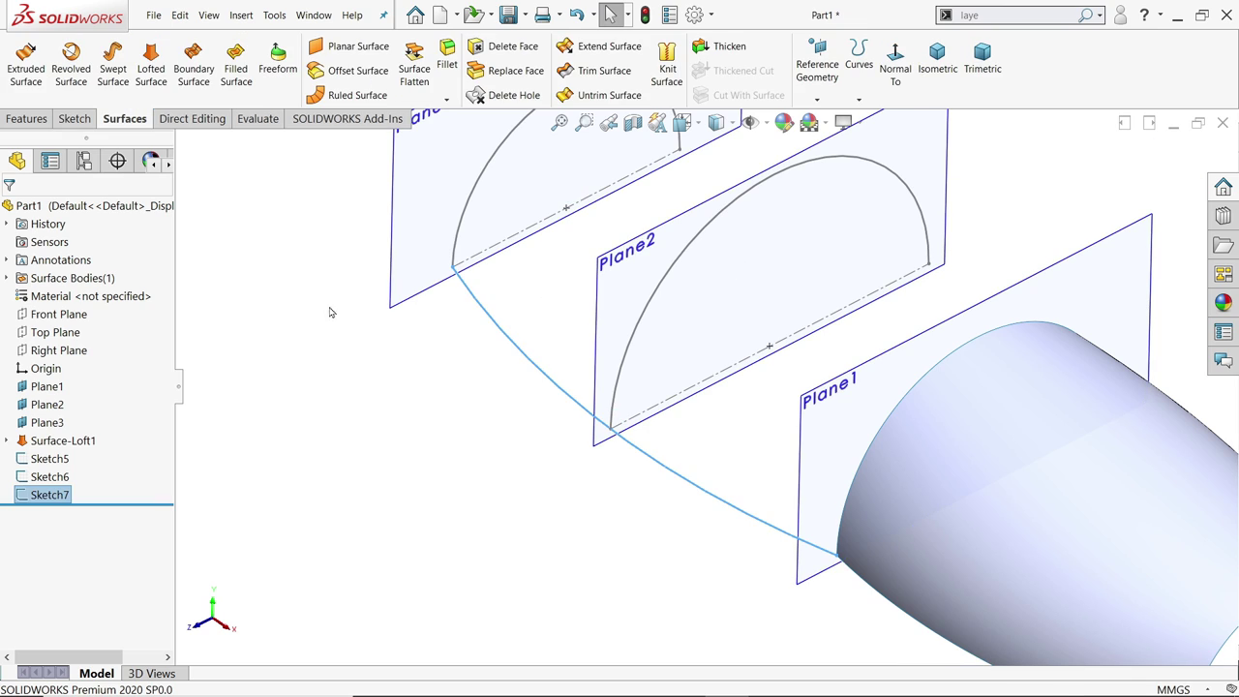
Start a sketch on the Top Plane and draw a 3-point arc spanning about 102 mm between Plane3 and Plane1, opposite the first side arc
left_click(68, 334)
left_click(81, 317)
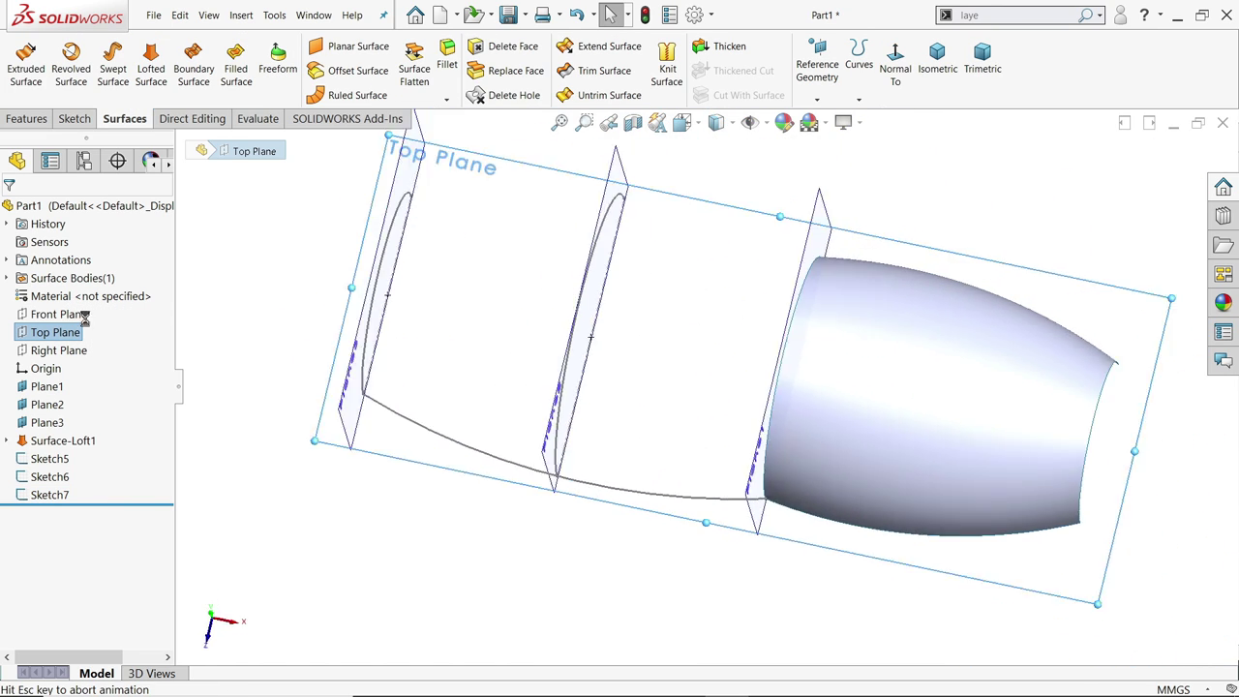
left_click(156, 70)
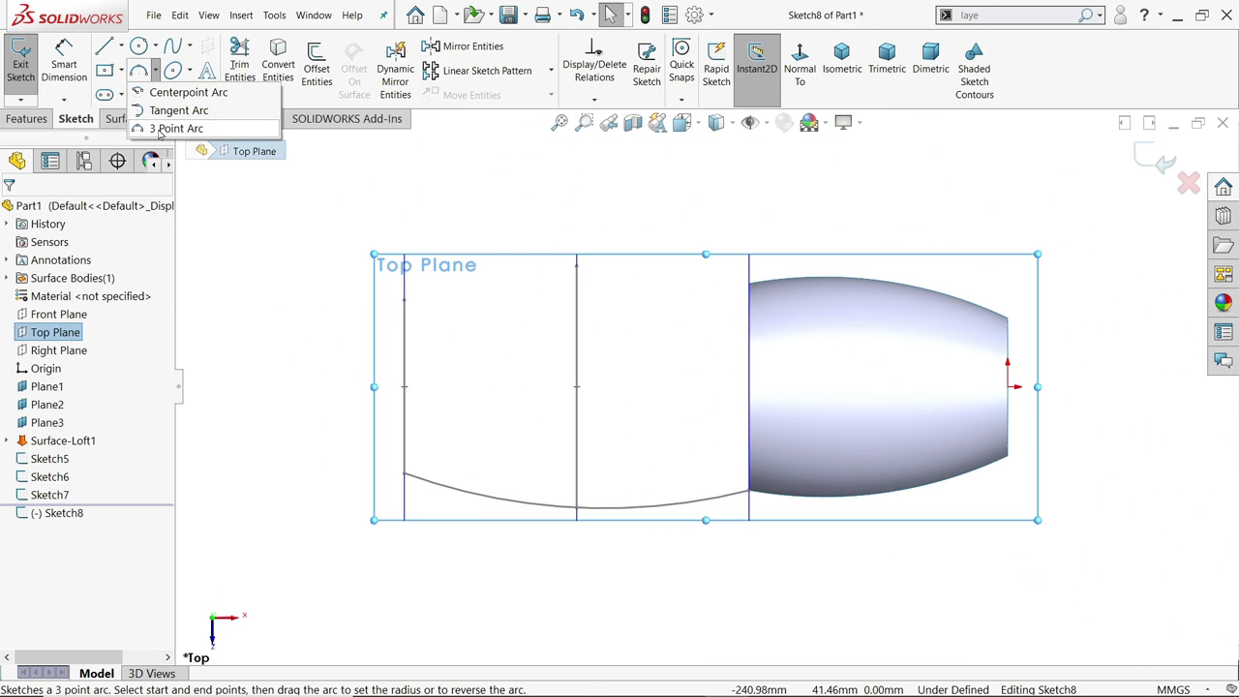
left_click(188, 125)
left_click(402, 243)
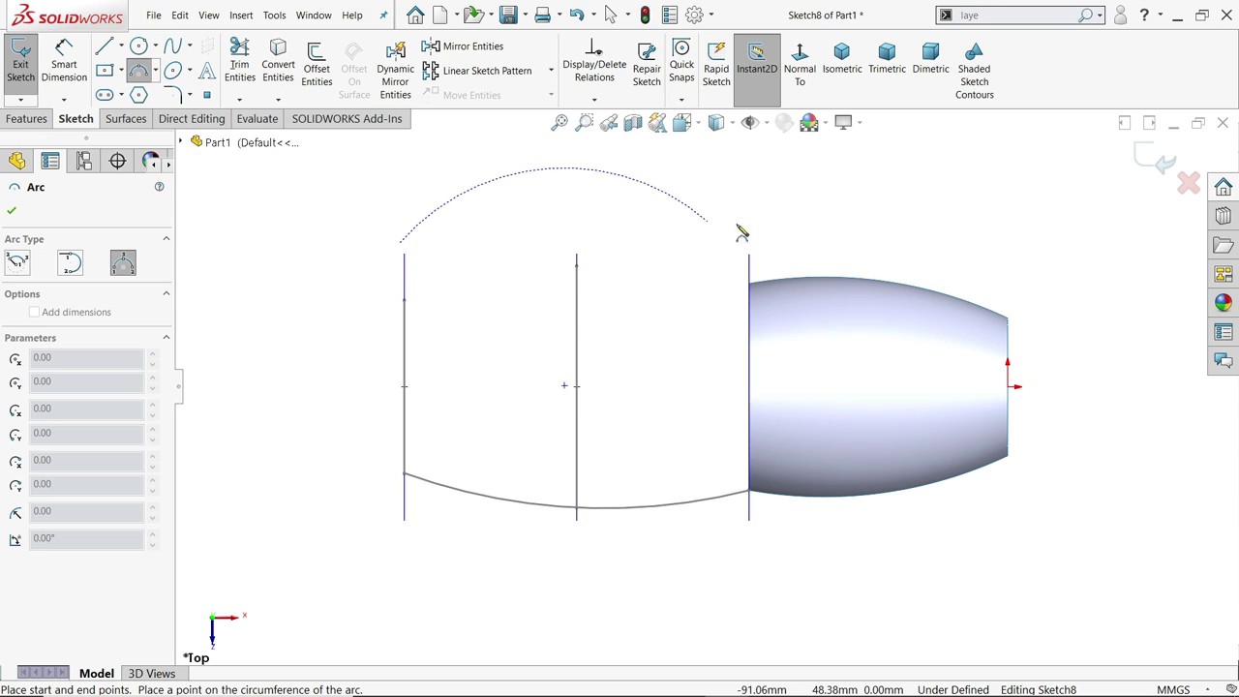
left_click(784, 226)
left_click(636, 225)
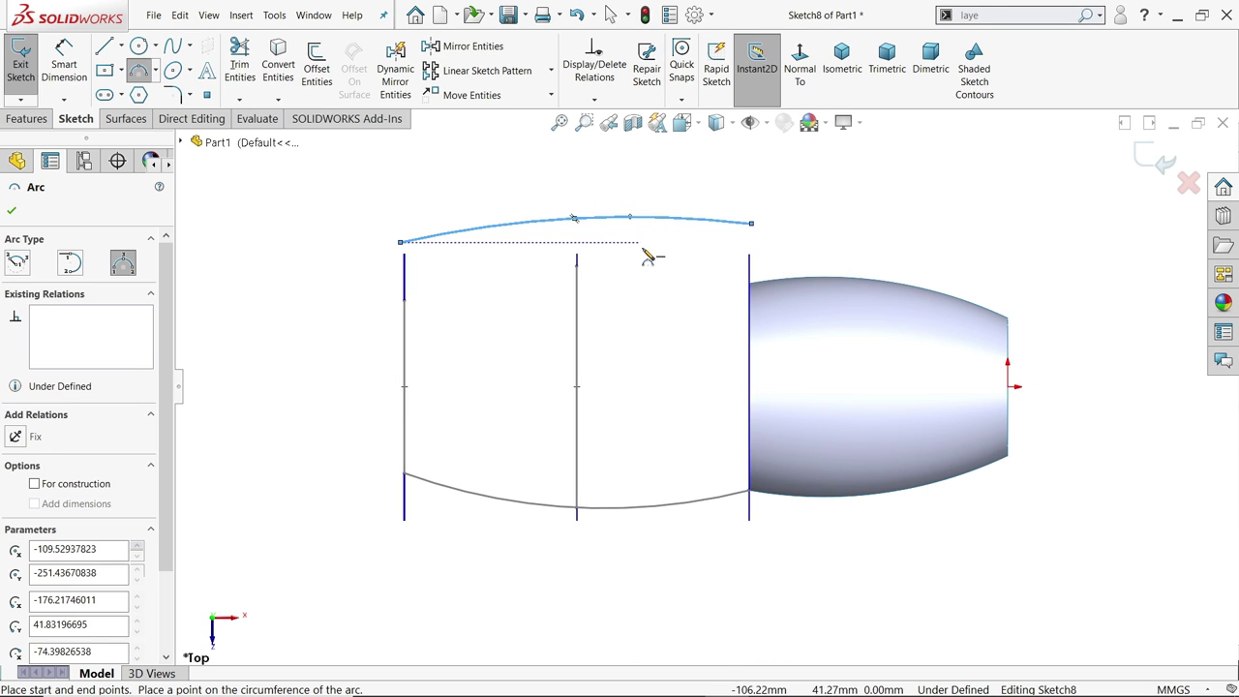
right_click(650, 255)
left_click(678, 264)
Make the second side arc's front end coincident with the lofted surface's free base corner at Plane1
mouse_move(695, 321)
middle_mouse_down()
mouse_move(700, 208)
mouse_move(664, 241)
mouse_move(658, 188)
mouse_move(719, 229)
mouse_move(714, 243)
middle_mouse_up()
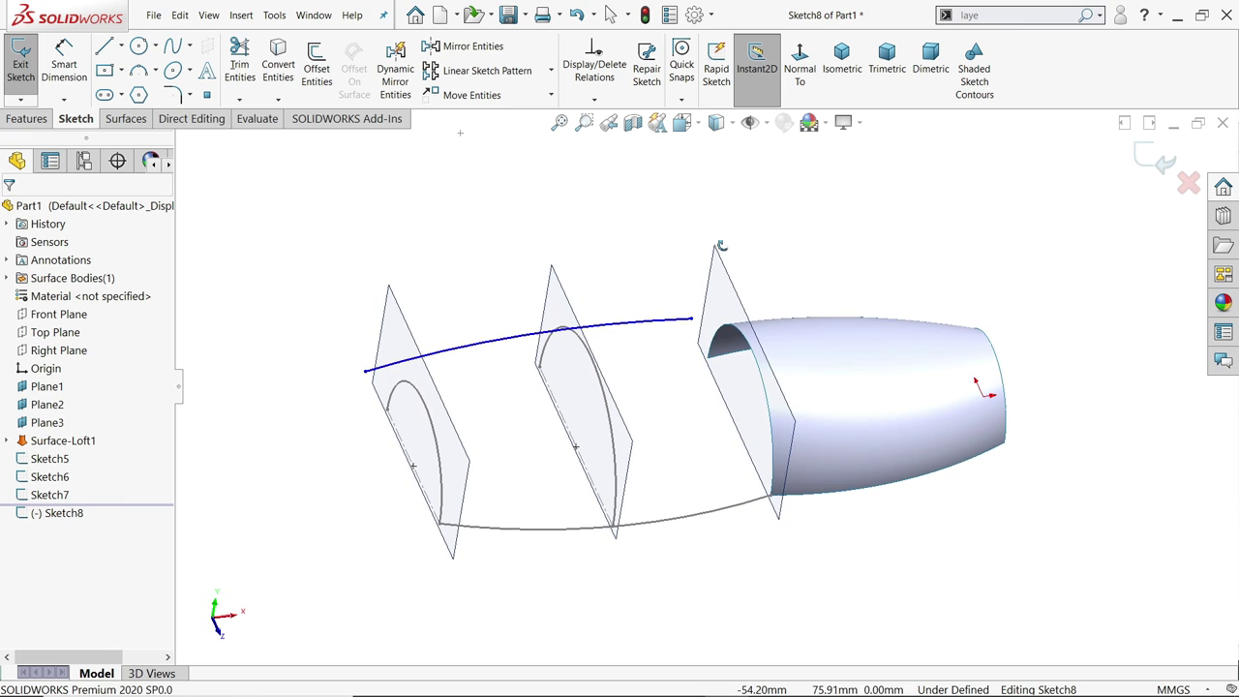
middle_click_drag(595, 401, 662, 367)
scroll(635, 428, "down", 3)
scroll(636, 428, "down", 2)
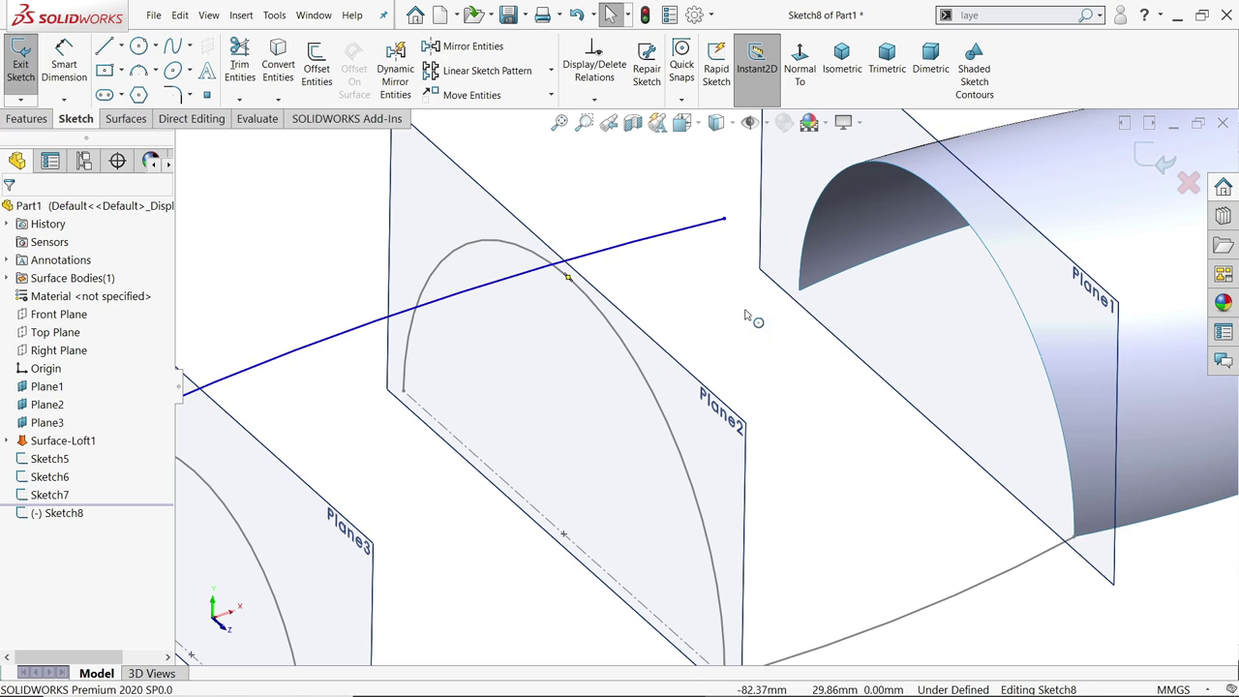
left_click(725, 220)
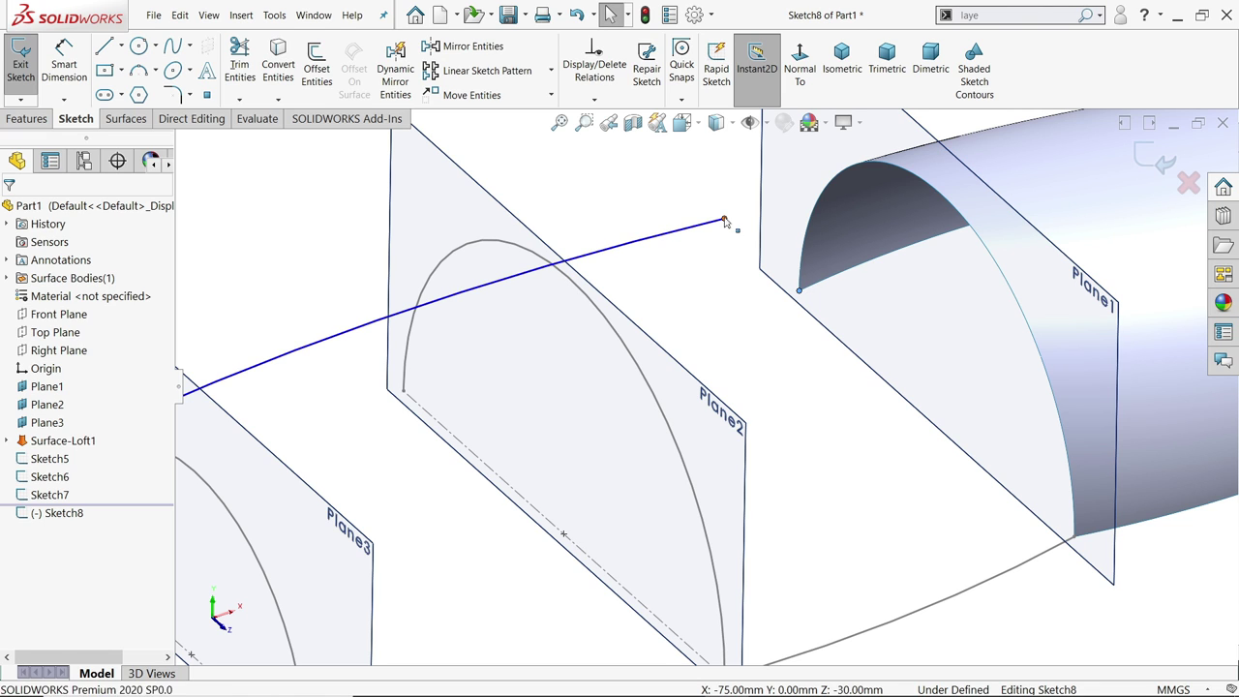
left_click(799, 290, "ctrl")
left_click(800, 161)
Make the second side arc's rear end coincident with the nearby base corner of the Plane3 semicircle
scroll(608, 363, "up", 4)
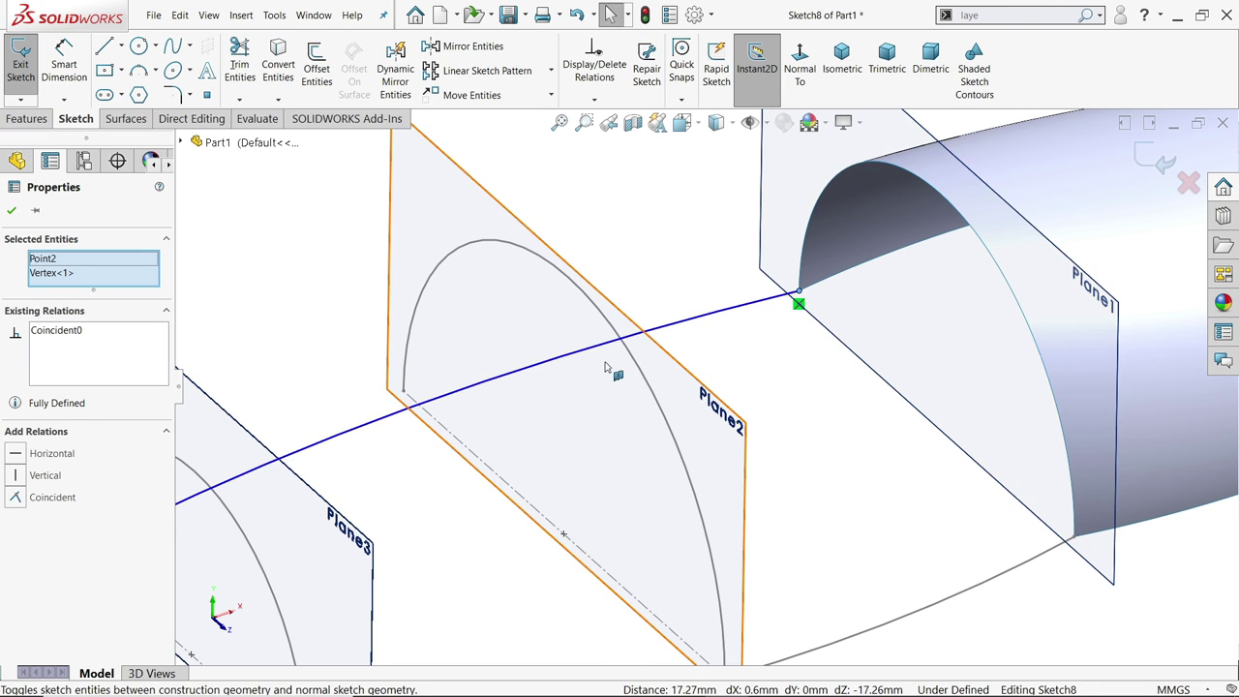
scroll(469, 455, "down", 6)
scroll(481, 455, "up", 2)
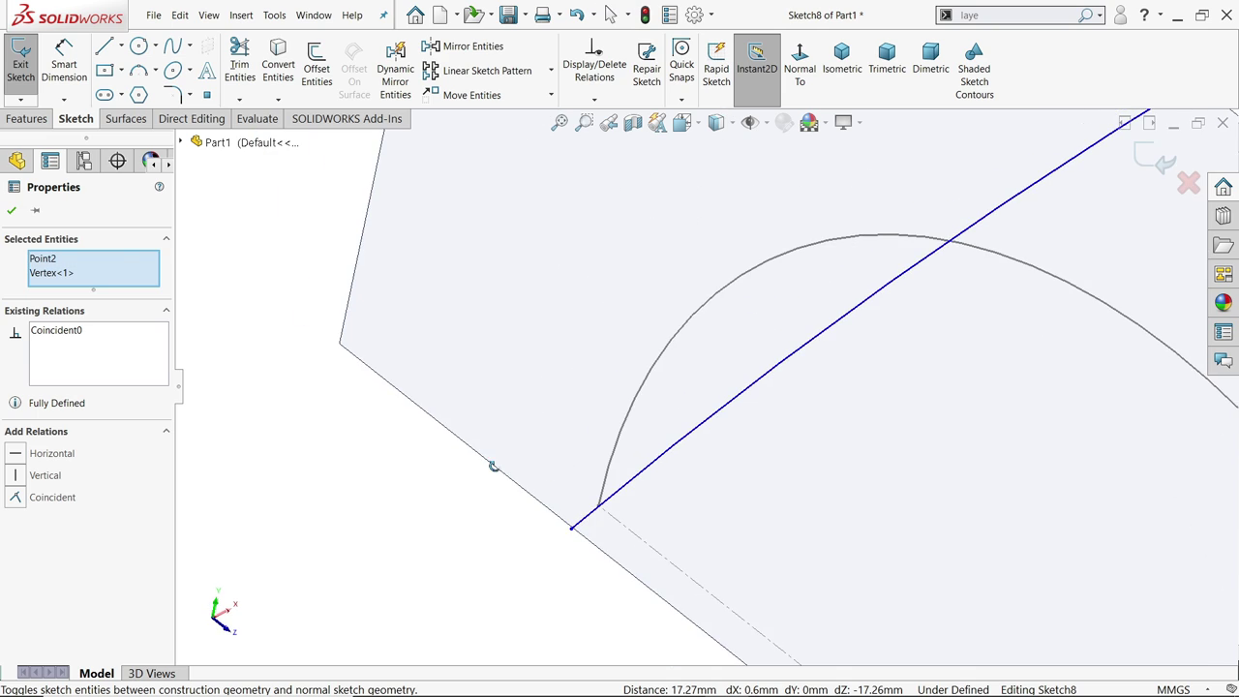
scroll(610, 489, "down", 3)
key("Escape")
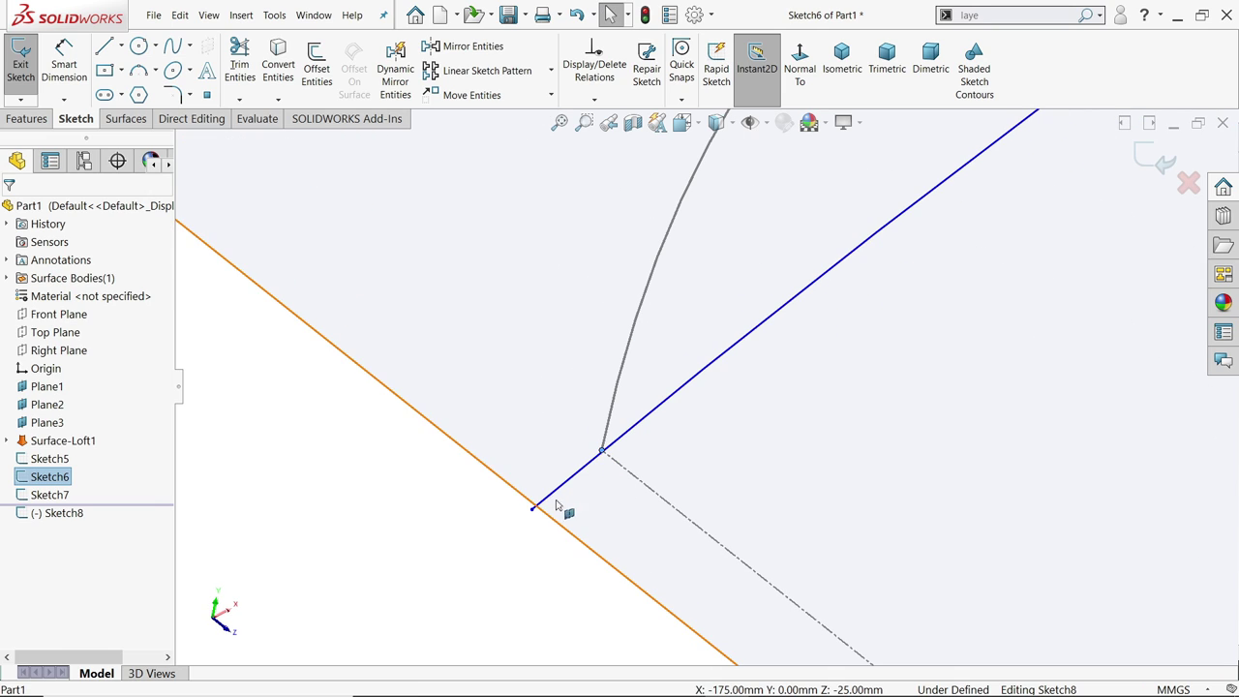
left_click(533, 507)
left_click(602, 452, "ctrl")
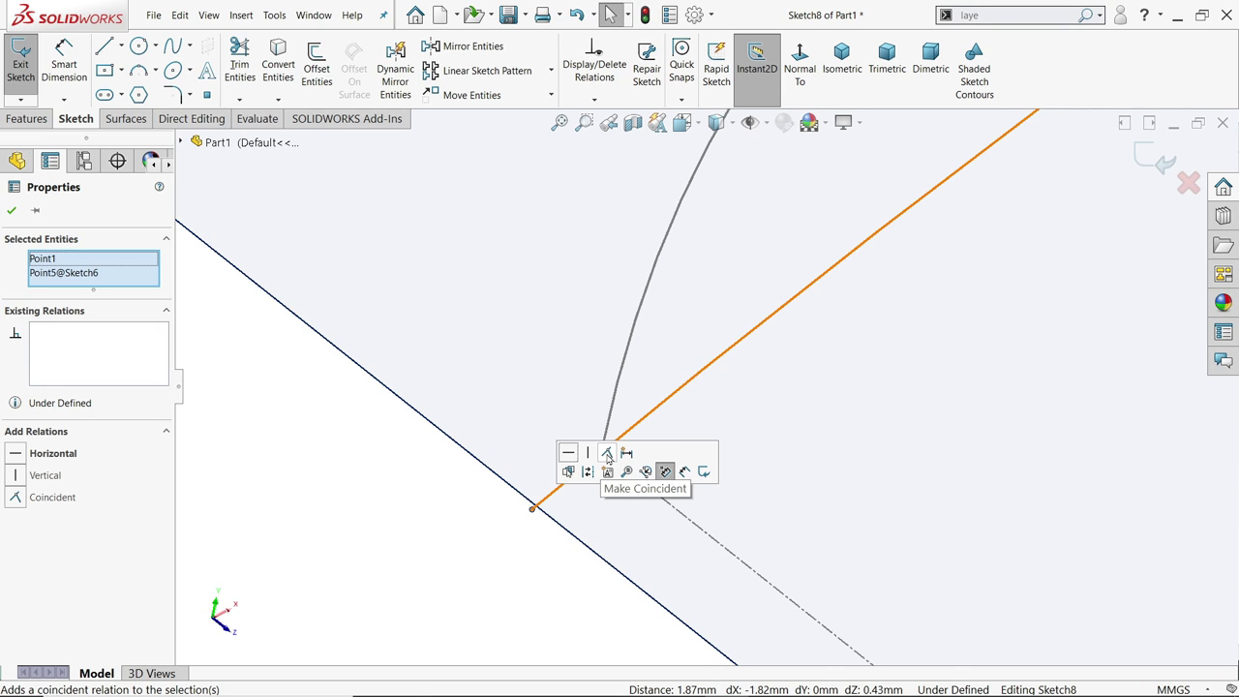
left_click(605, 451)
scroll(533, 453, "up", 2)
left_click(568, 452)
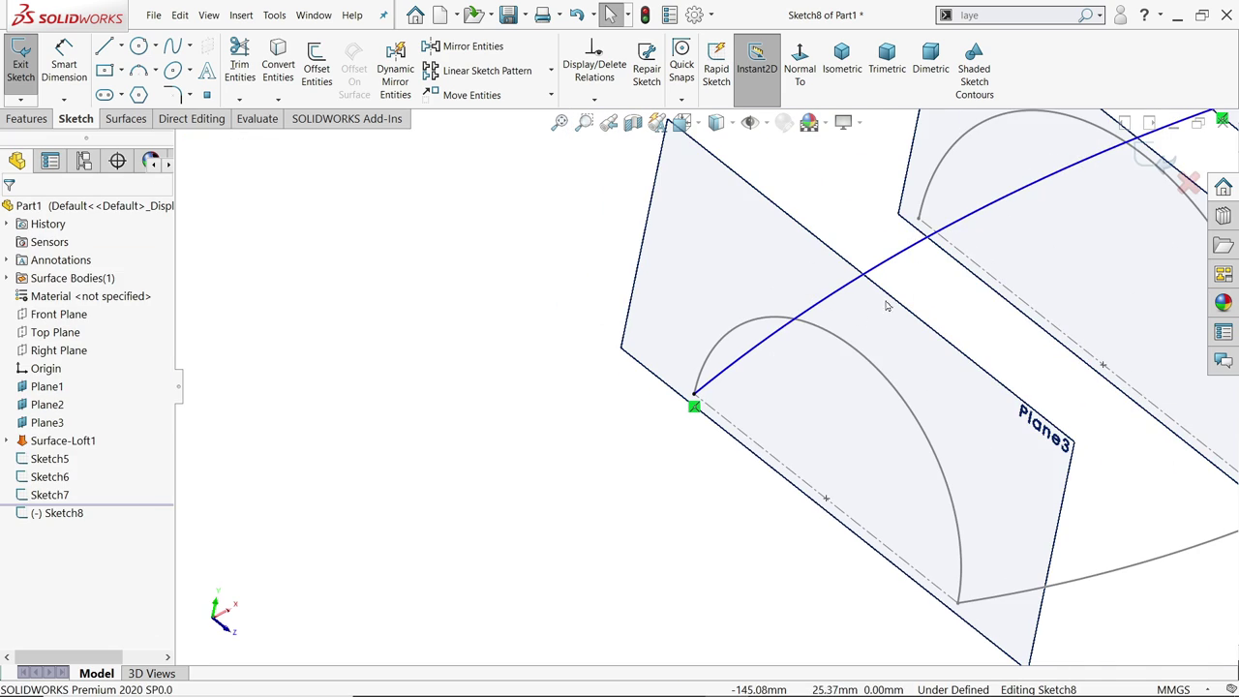
Make the second side arc coincident with the Plane2 semicircle's base corner on that side, and exit the sketch
scroll(874, 258, "down", 5)
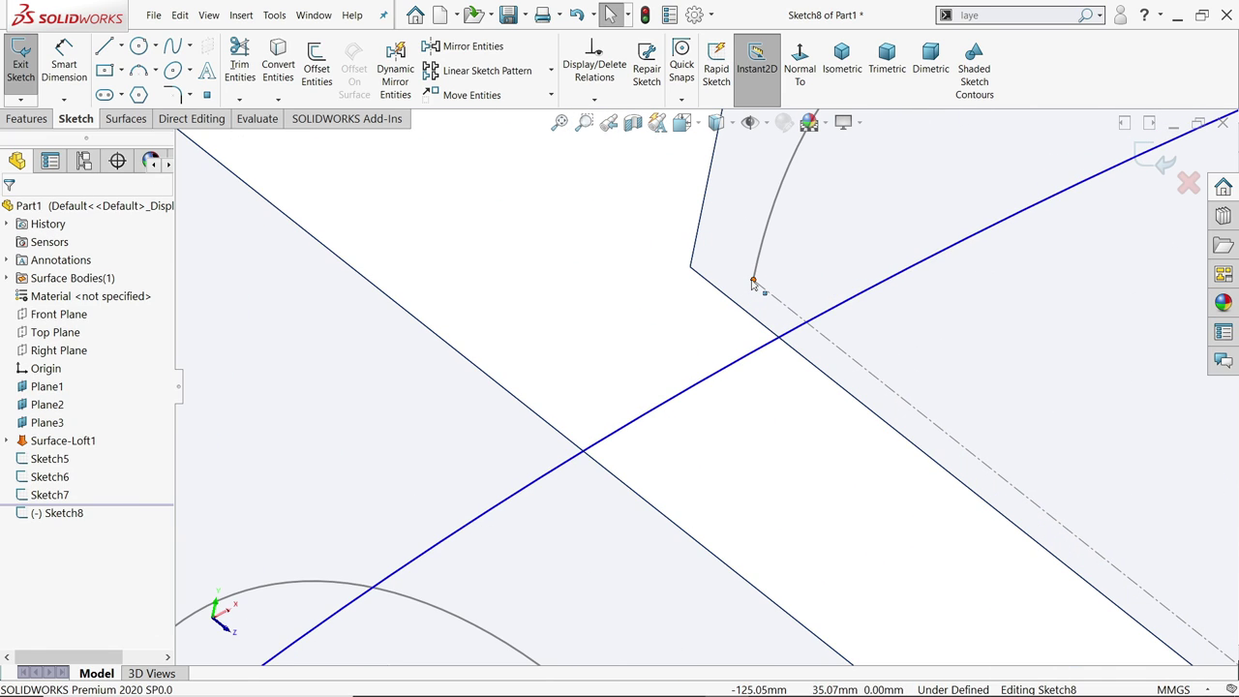
left_click(804, 325)
left_click(789, 339, "ctrl")
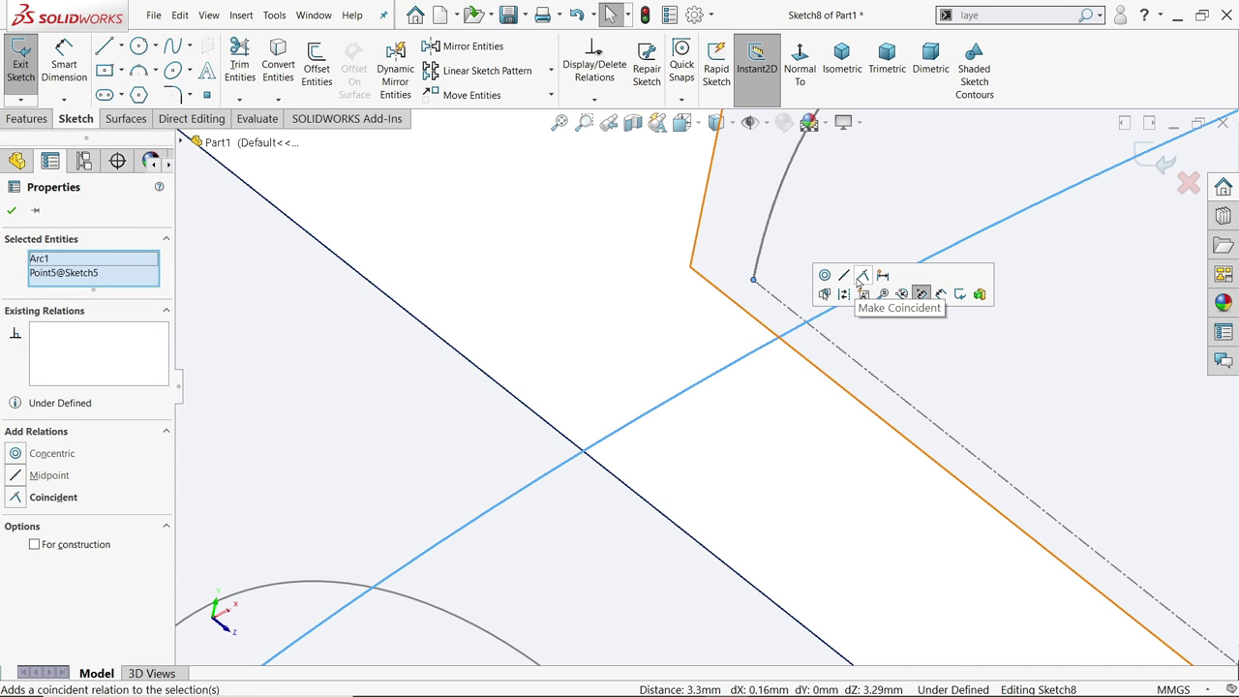
left_click(862, 276)
key("f")
key("Escape")
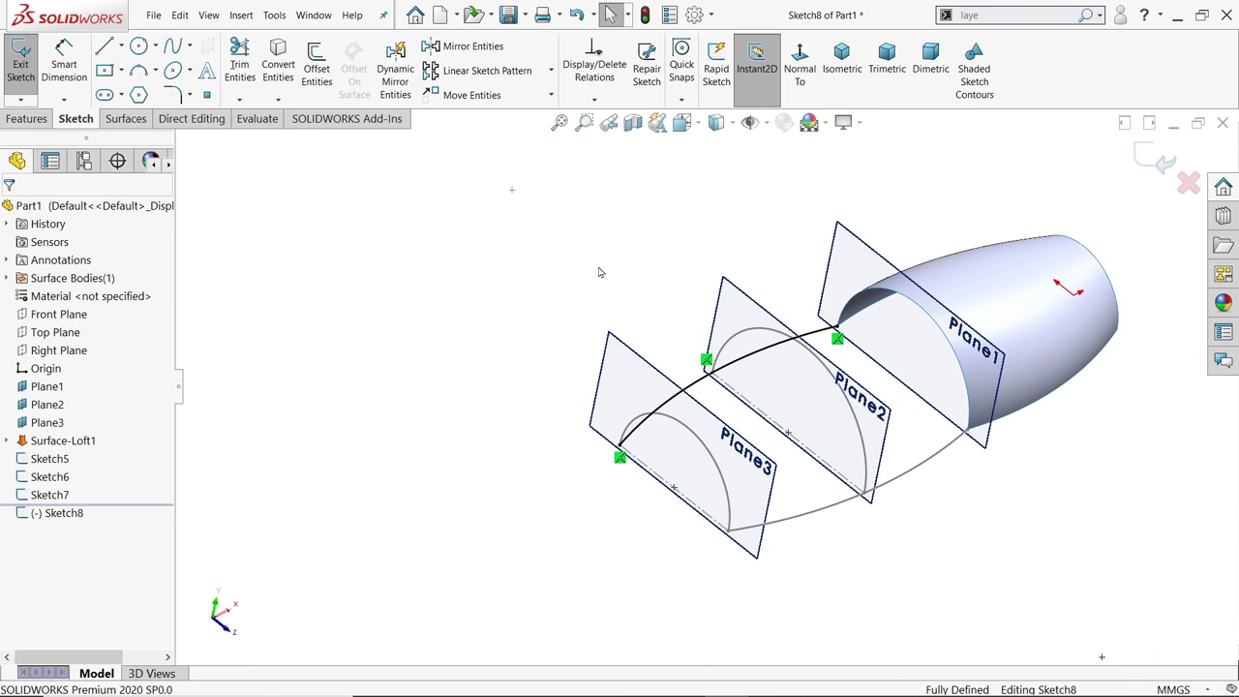
middle_click_drag(847, 431, 774, 401)
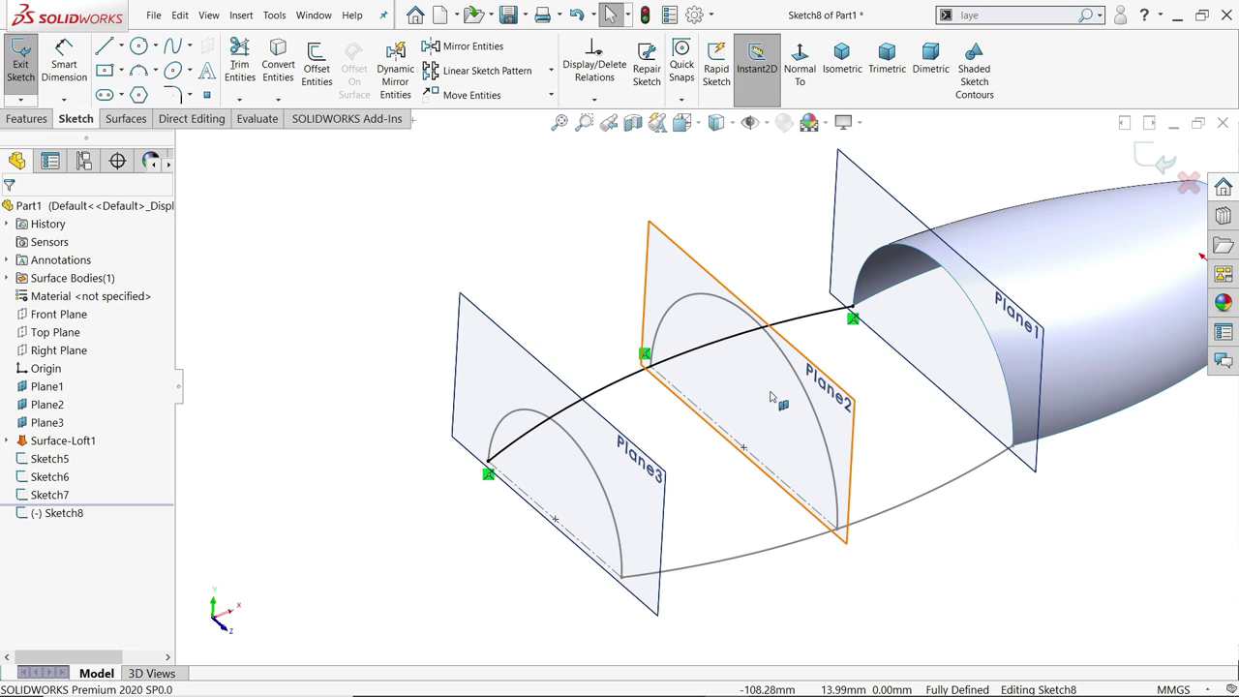
scroll(760, 389, "up", 2)
scroll(794, 385, "down", 2)
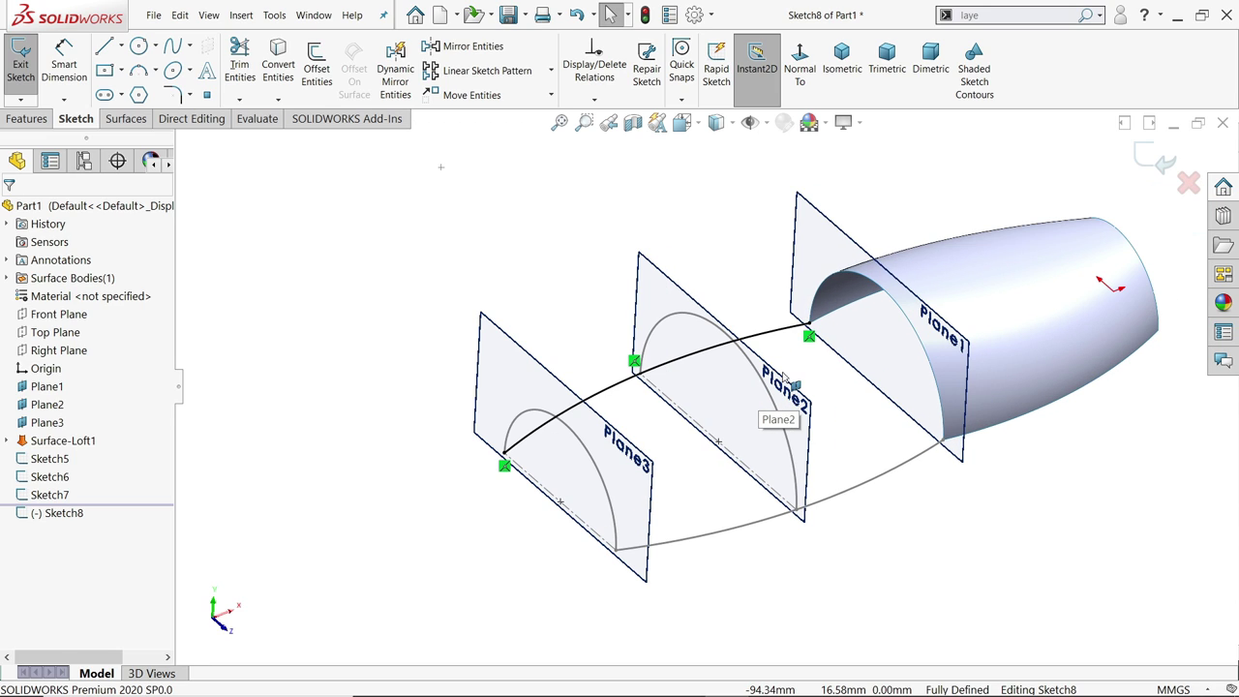
key("ctrl+b")
Start a Lofted Surface with the Plane3 semicircle, the Plane2 semicircle and the existing surface's edge at Plane1 as profiles
scroll(954, 426, "down", 2)
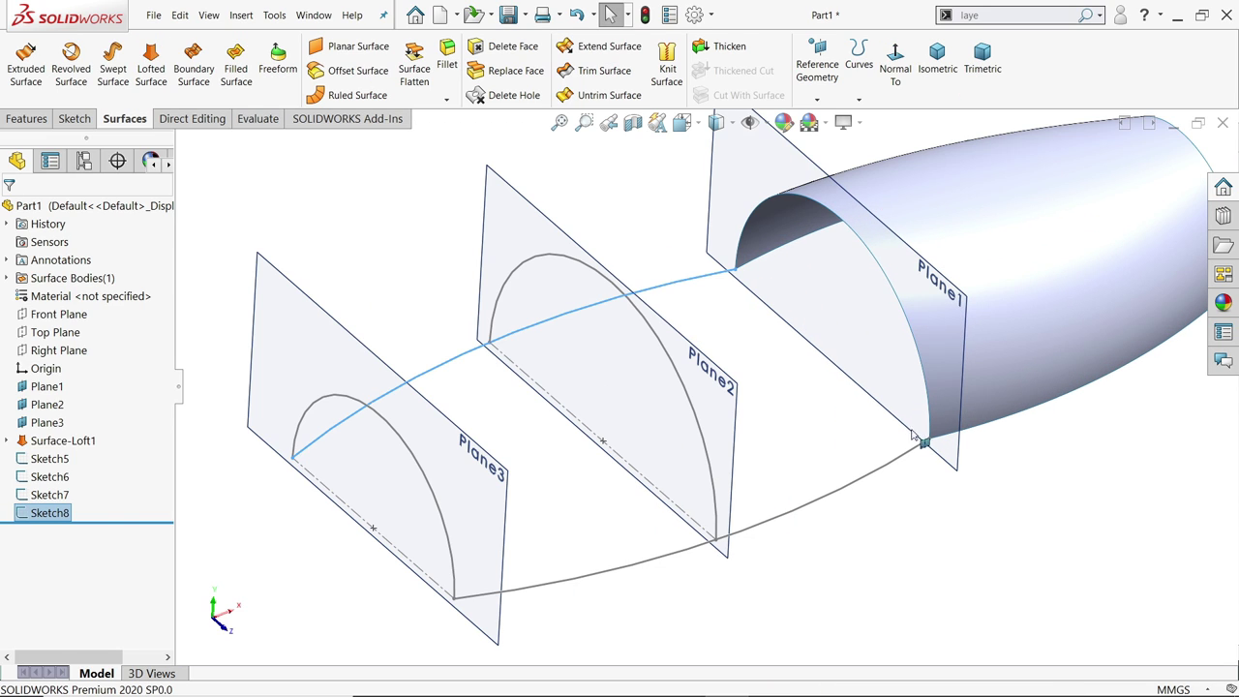
left_click(150, 73)
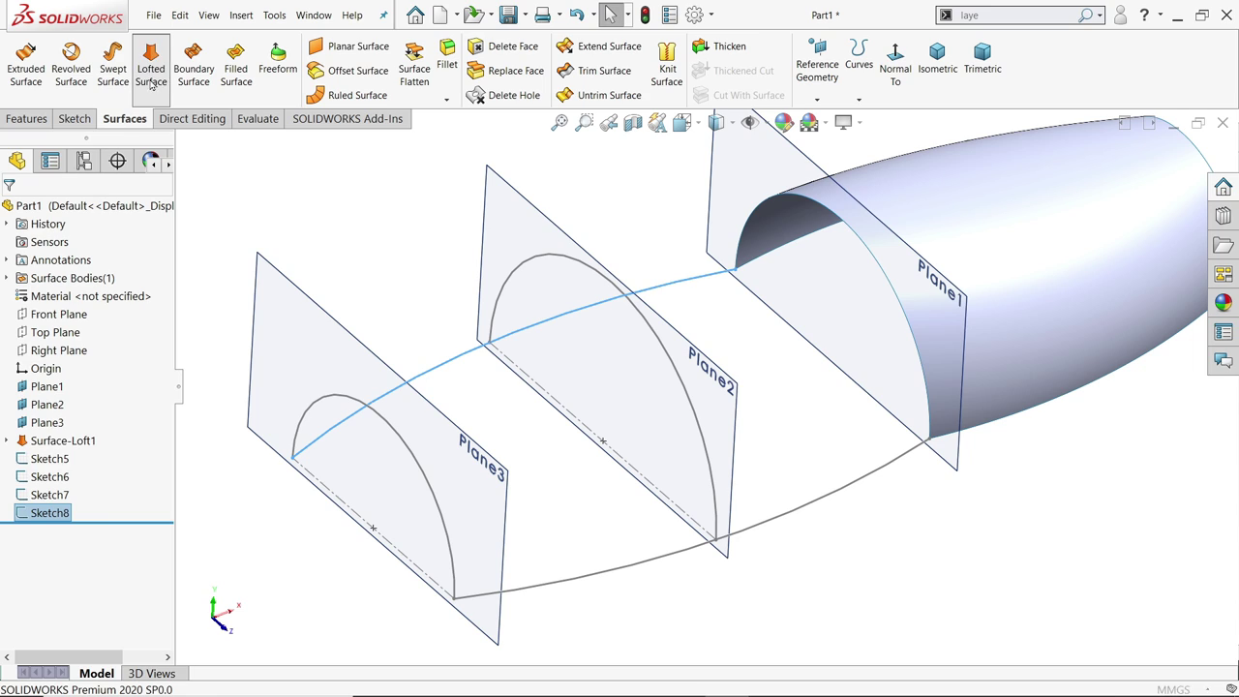
right_click(64, 296)
left_click(126, 310)
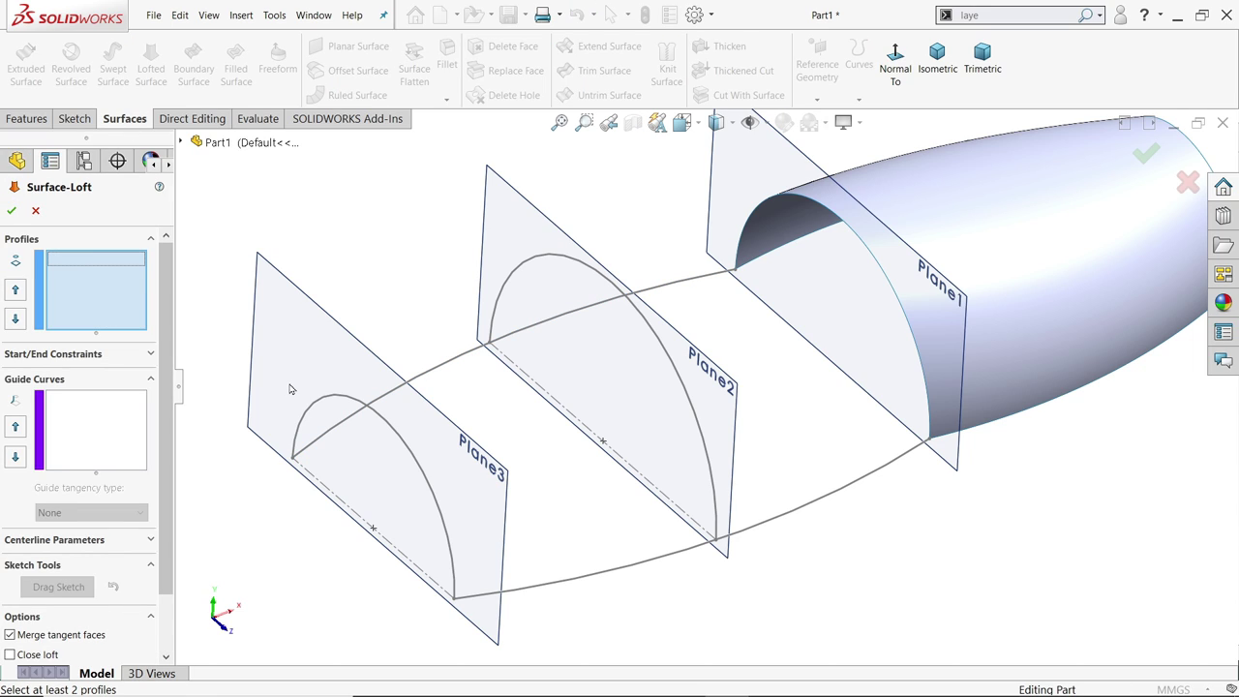
left_click(454, 585)
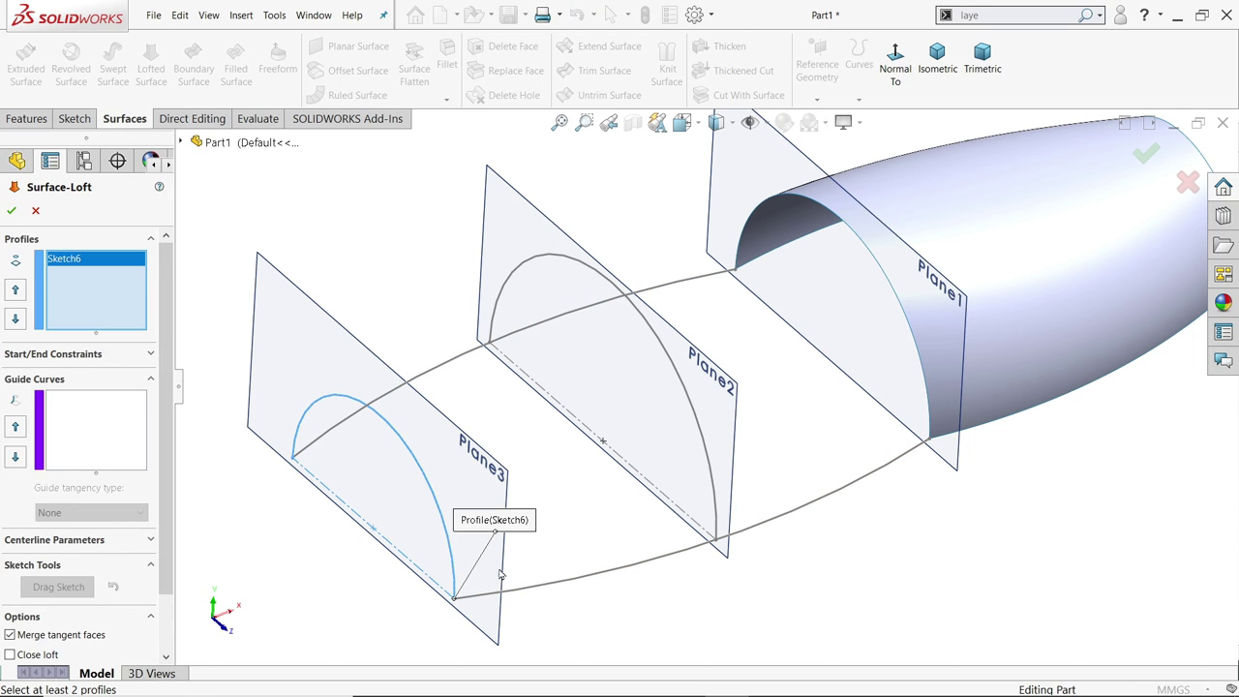
left_click(720, 535)
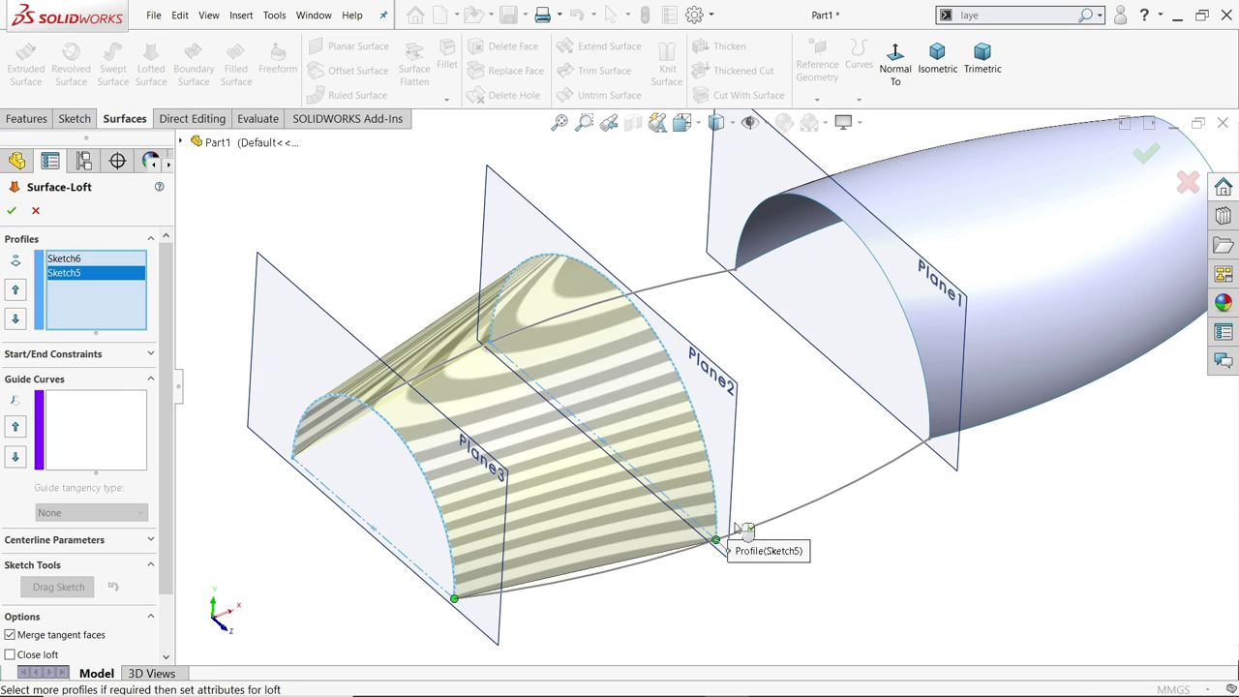
left_click(930, 432)
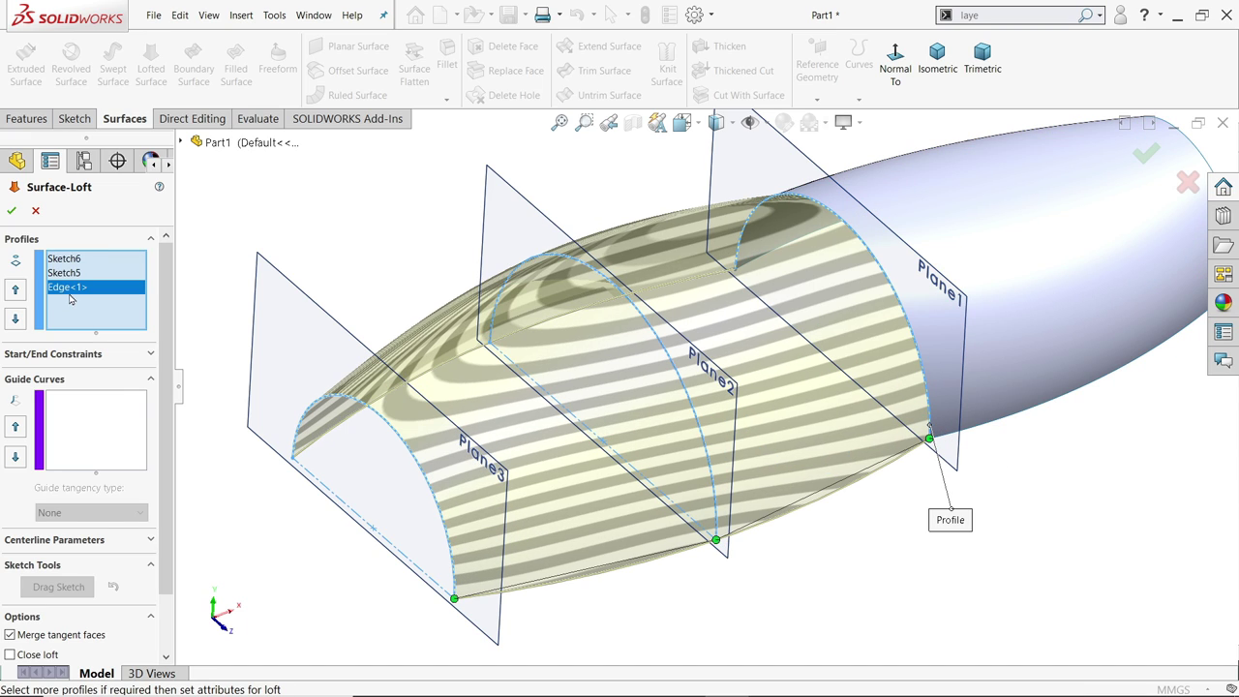
Add the two side arcs, Sketch7 and Sketch8, as guide curves of the surface loft
left_click(68, 430)
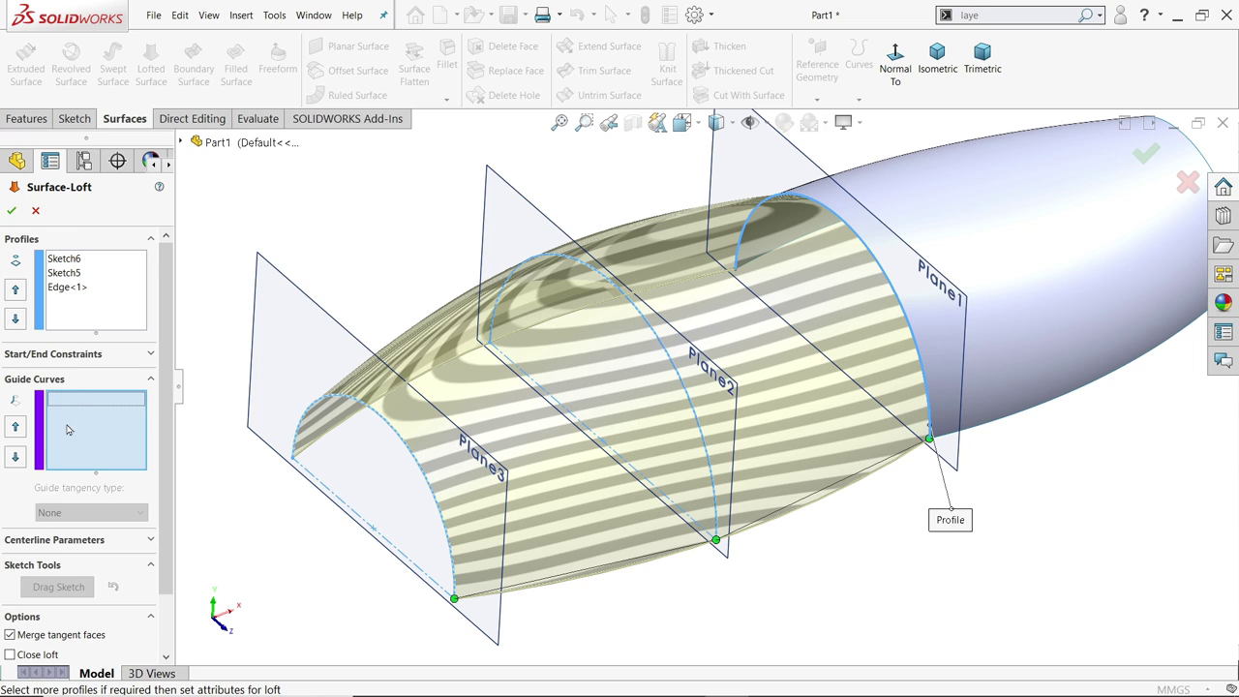
left_click(579, 582)
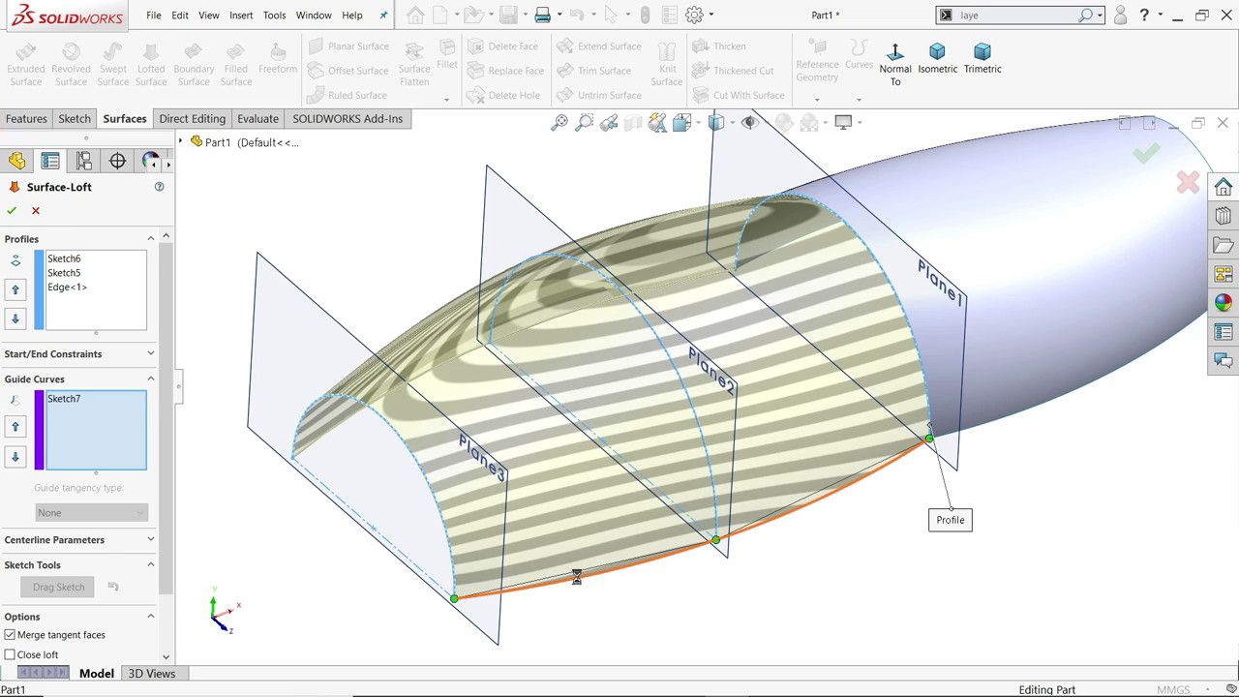
left_click(358, 419)
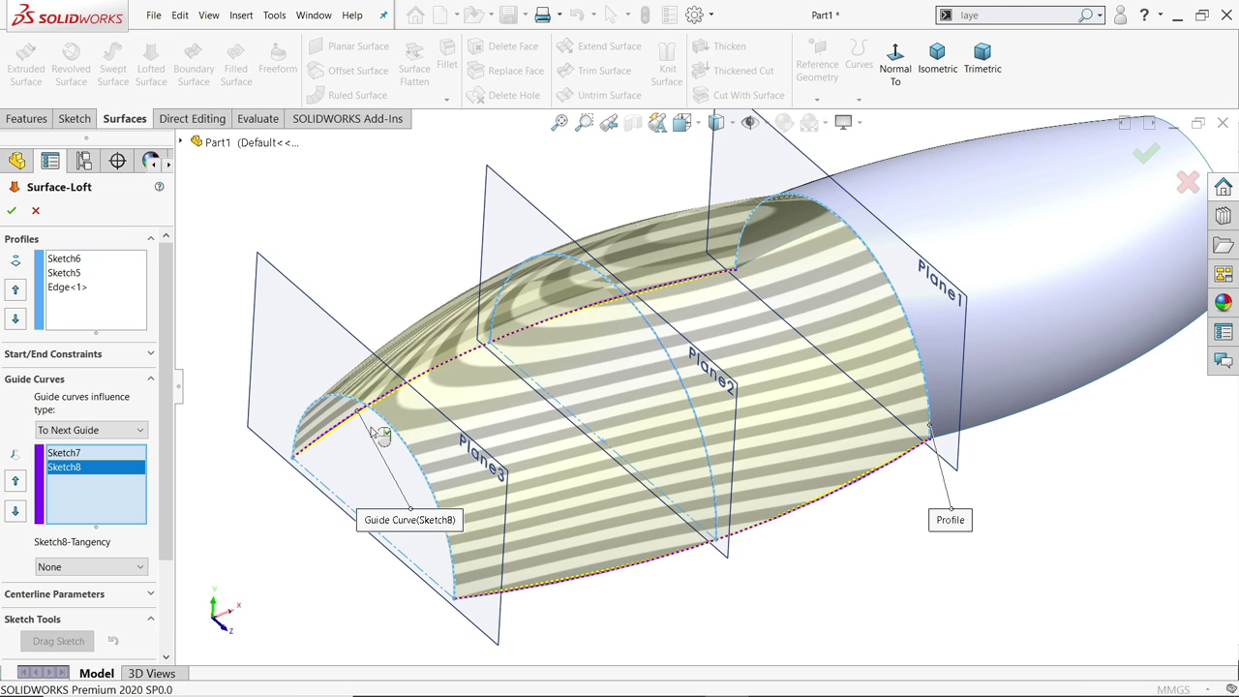
Accept the surface loft through the Plane3, Plane2 and Plane1 profiles with the two side arcs as guide curves
mouse_move(378, 434)
middle_mouse_down()
mouse_move(580, 510)
mouse_move(758, 556)
mouse_move(763, 251)
mouse_move(788, 569)
middle_mouse_up()
scroll(733, 504, "down", 2)
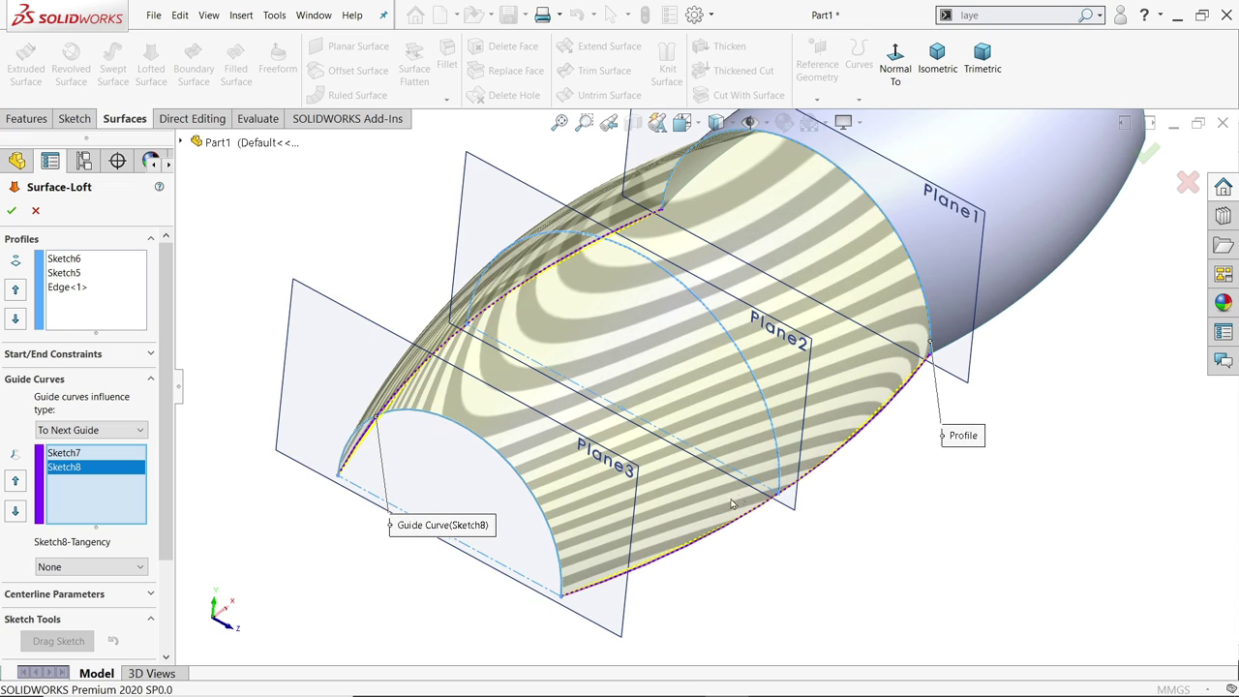
scroll(117, 561, "down", 3)
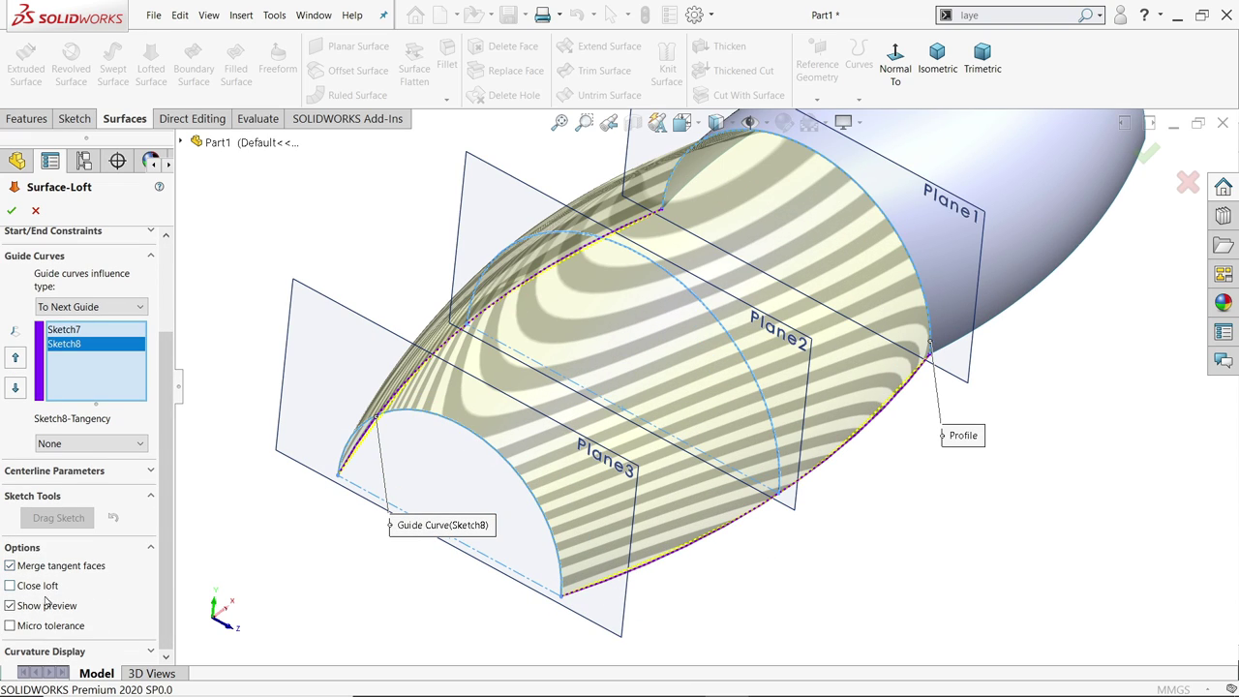
left_click(11, 210)
scroll(836, 455, "up", 3)
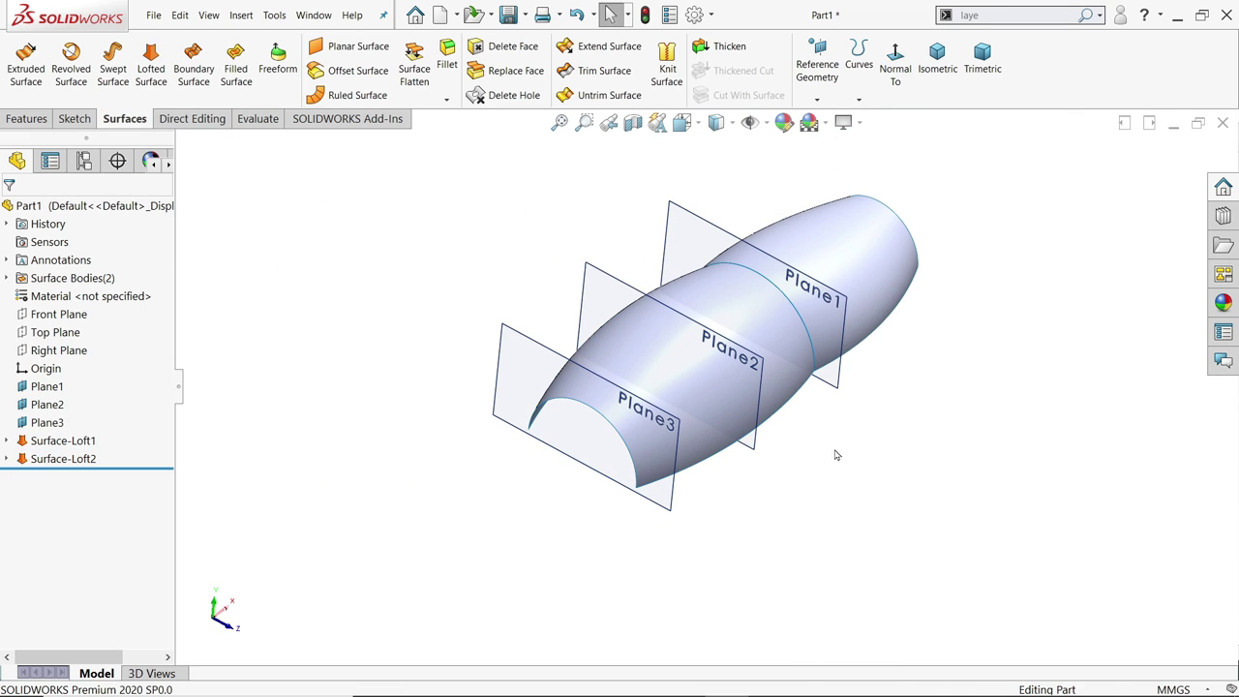
Hide Plane1, Plane2 and Plane3 together
middle_click_drag(837, 455, 811, 436)
scroll(784, 290, "down", 2)
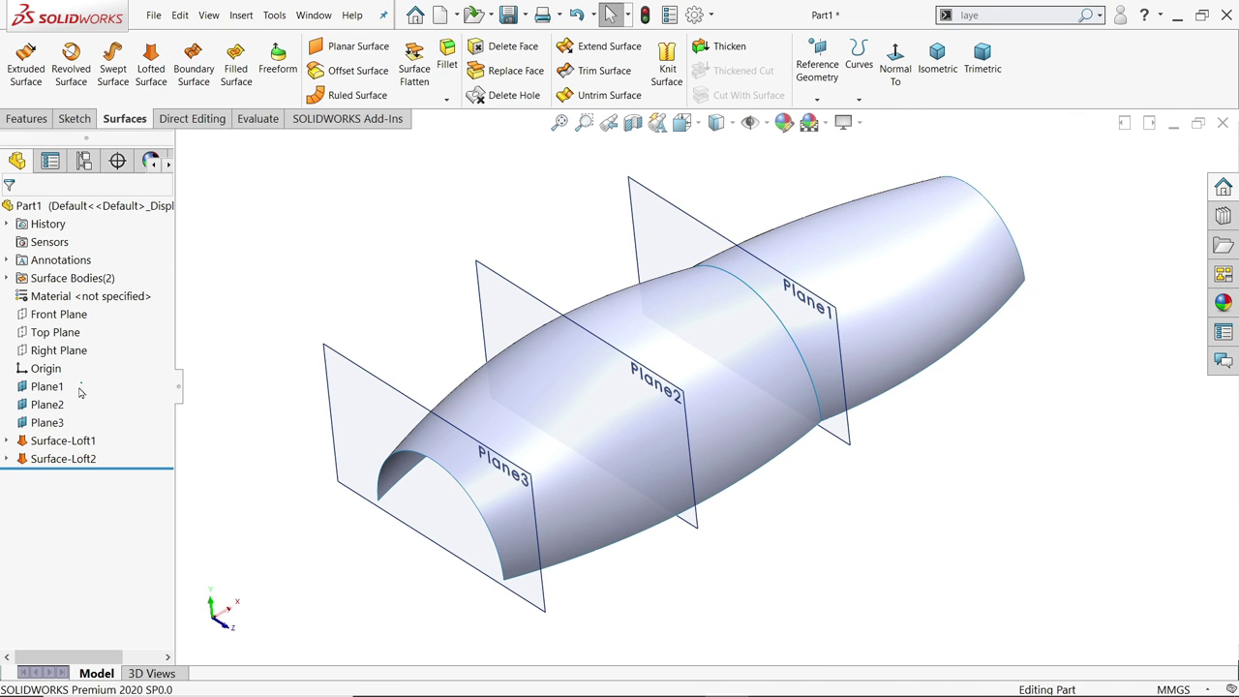
left_click_drag(52, 427, 53, 429)
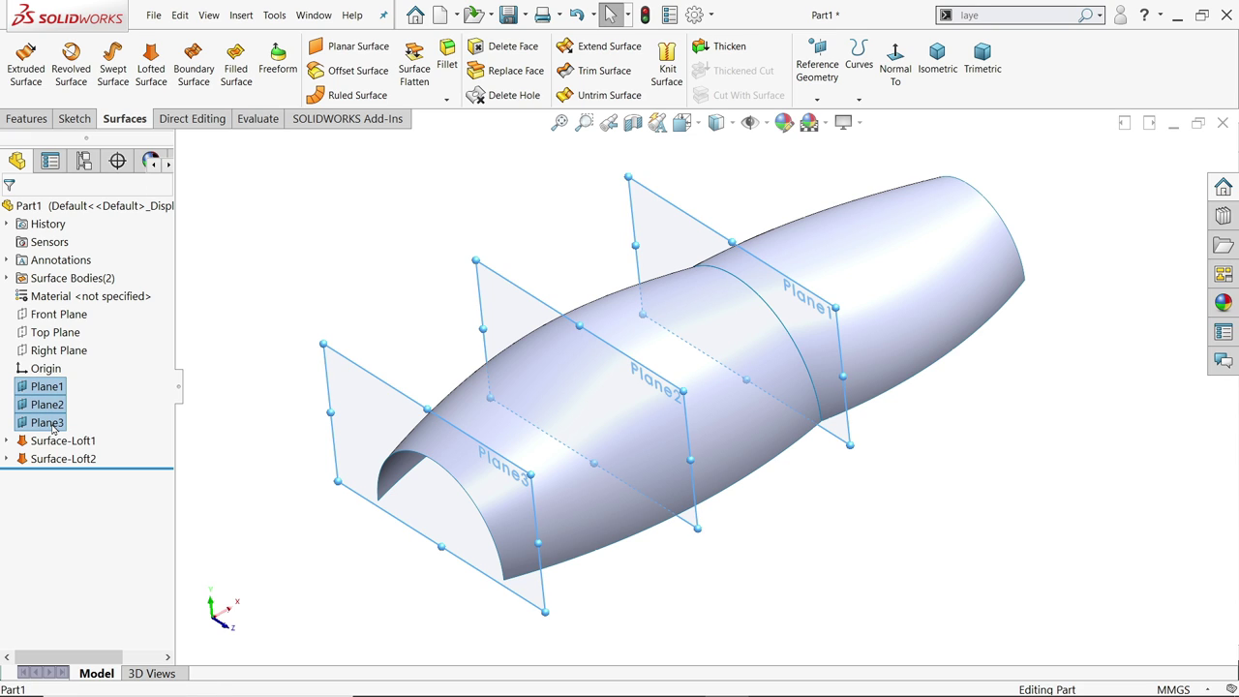
right_click(53, 429)
left_click(63, 404)
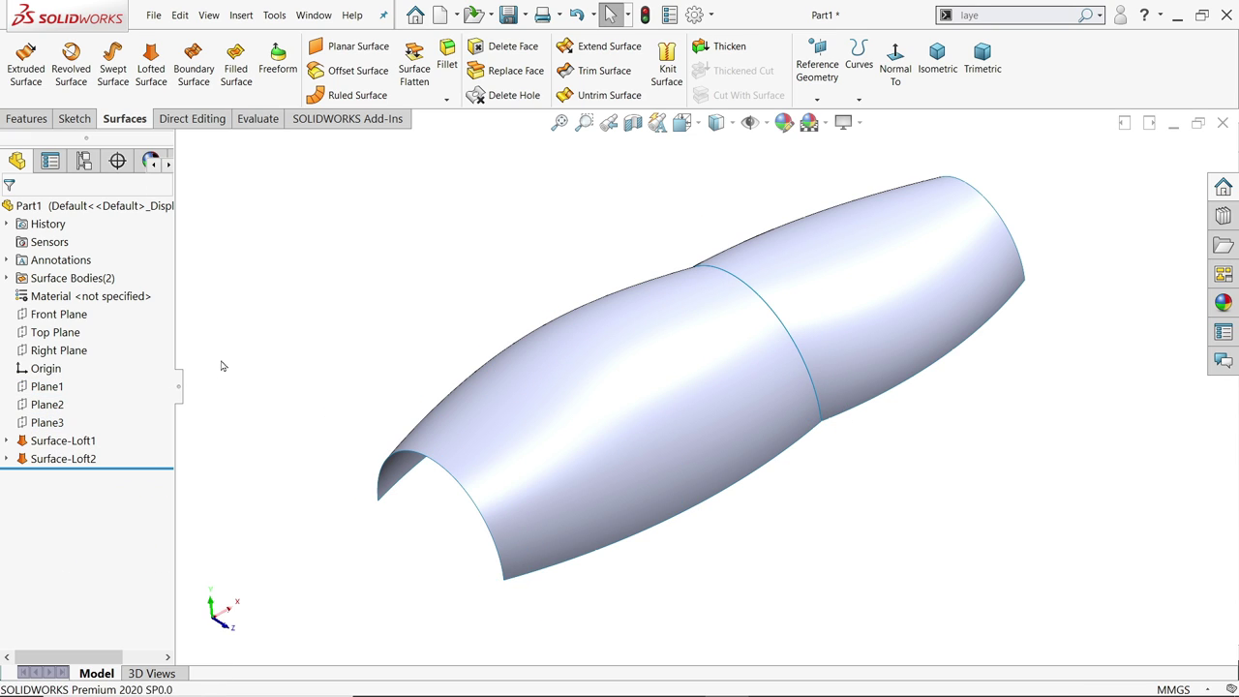
Start a sketch on Plane3 and convert the second loft's semicircular end edge into a sketch arc
middle_click_drag(308, 290, 335, 247)
scroll(475, 421, "down", 3)
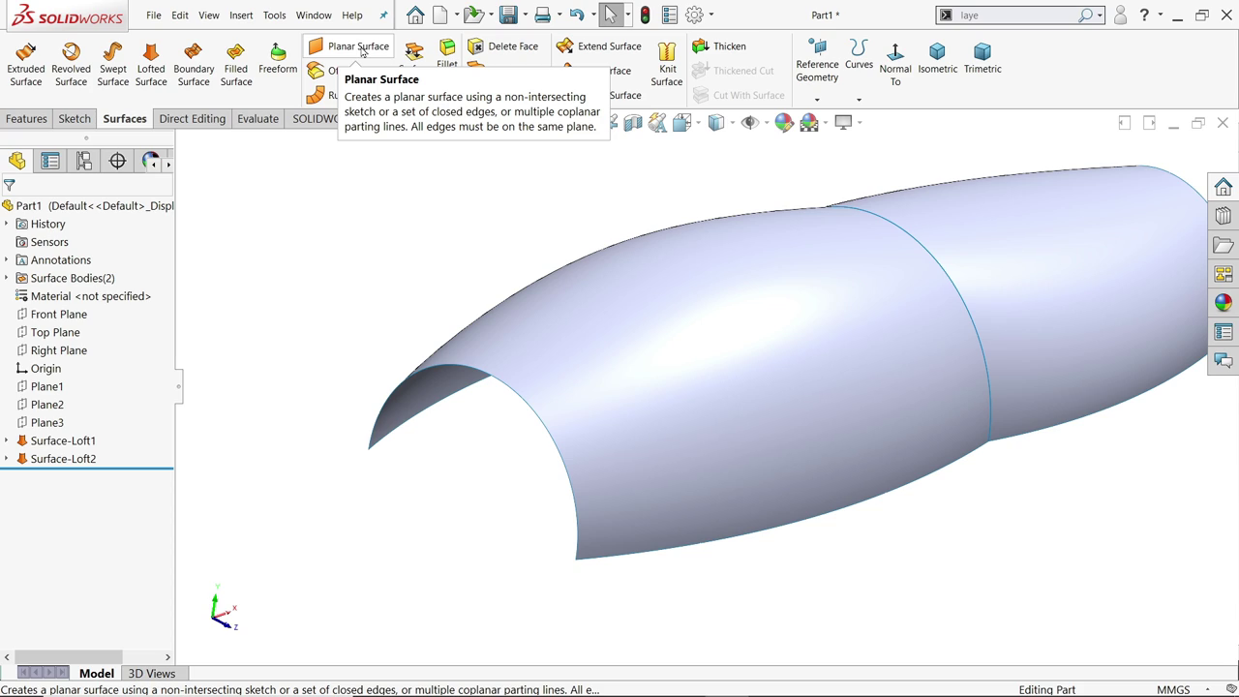
left_click(48, 424)
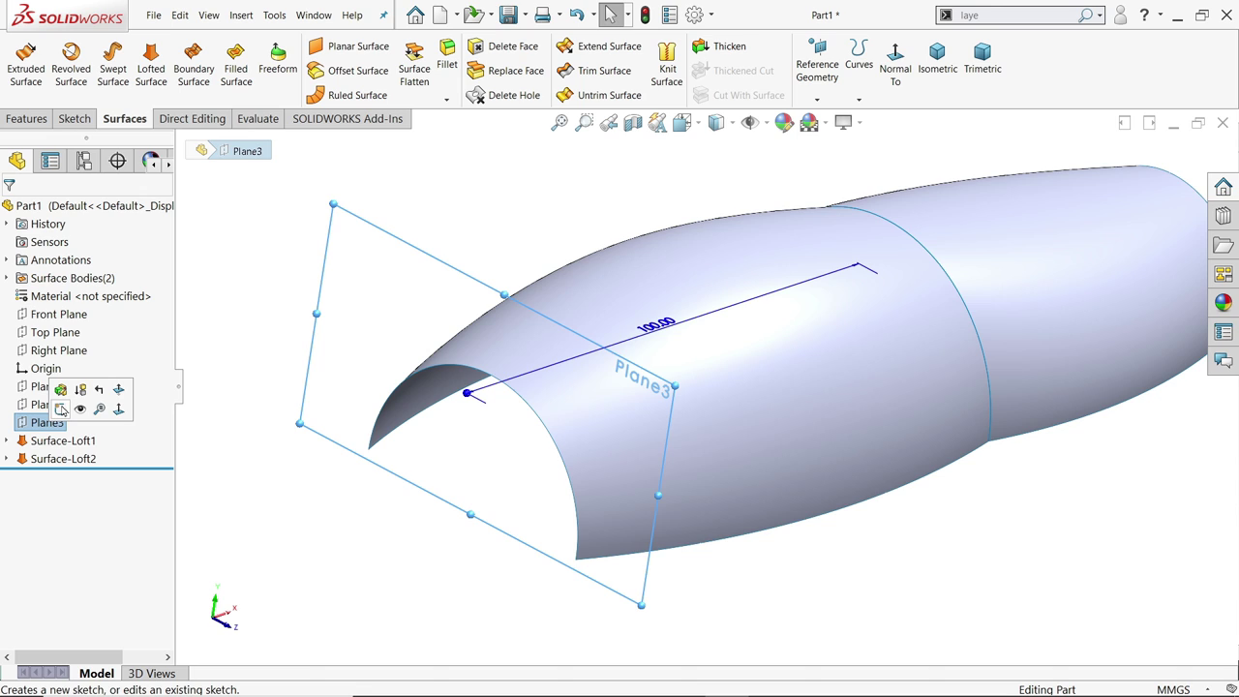
left_click(61, 411)
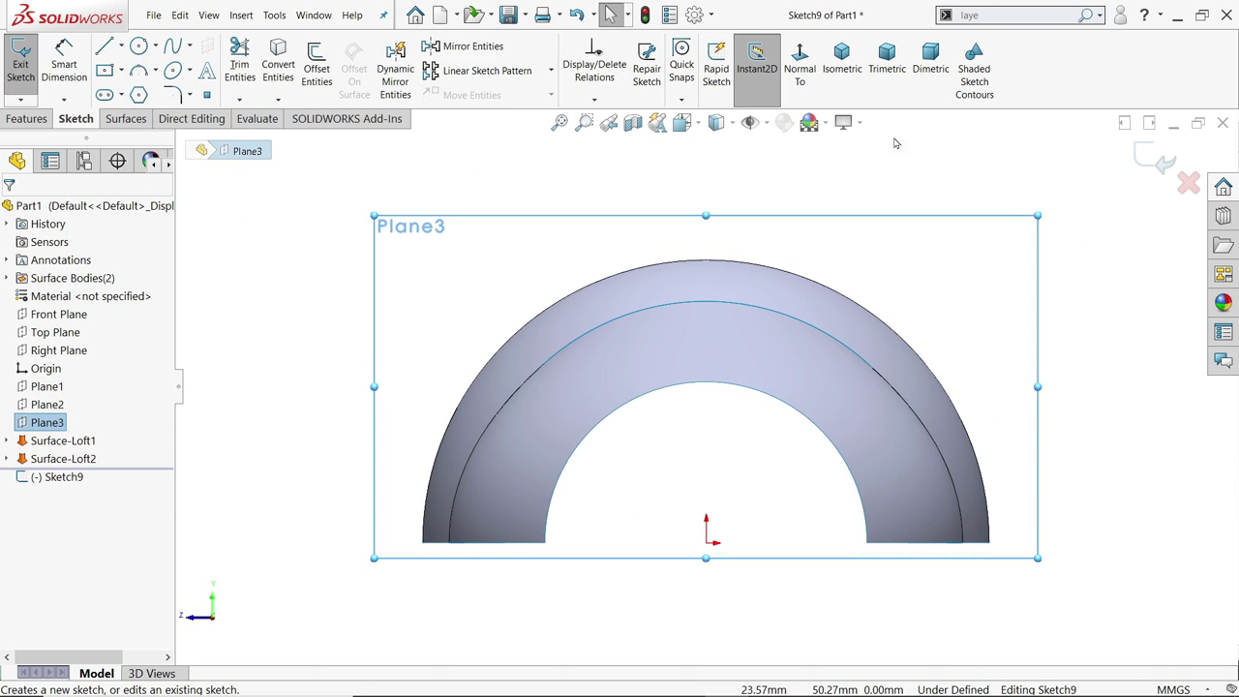
left_click(800, 64)
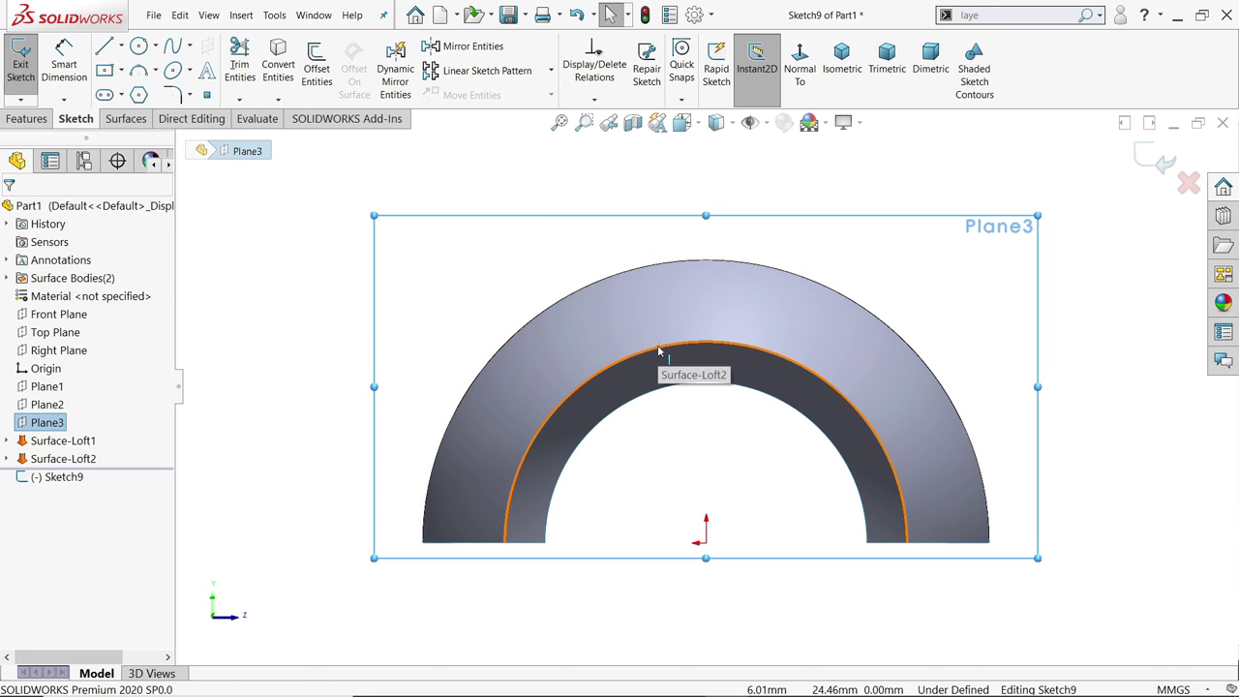
left_click(658, 351)
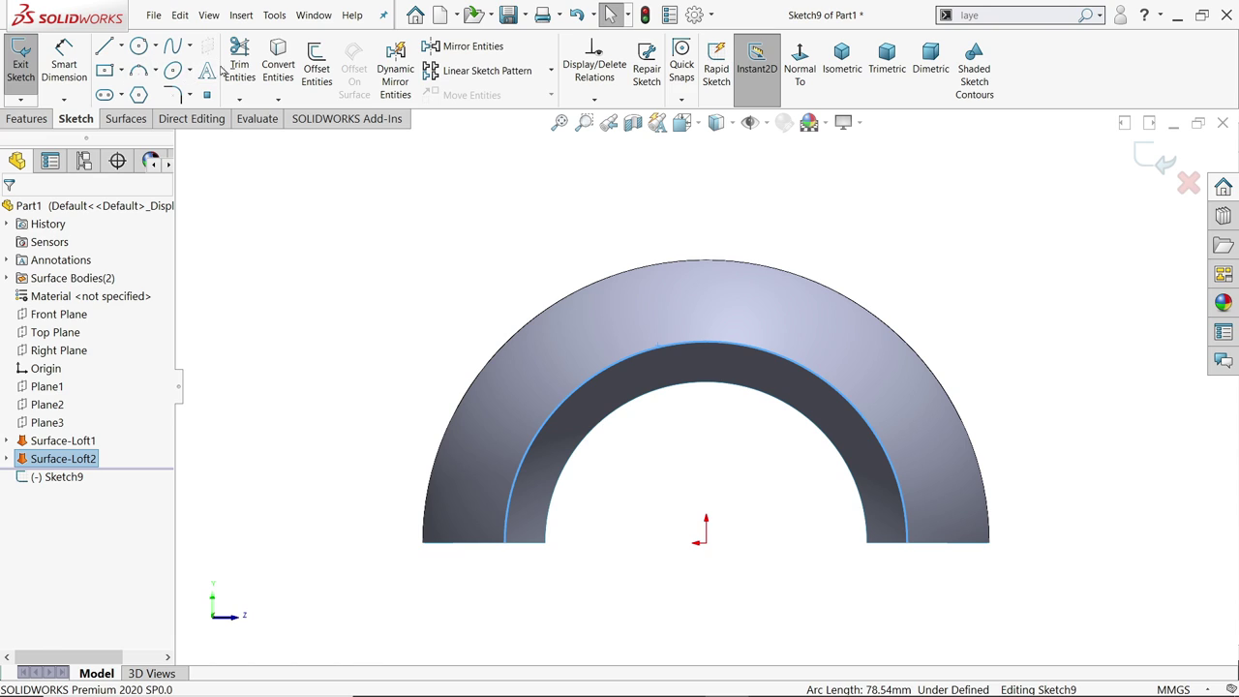
left_click(279, 68)
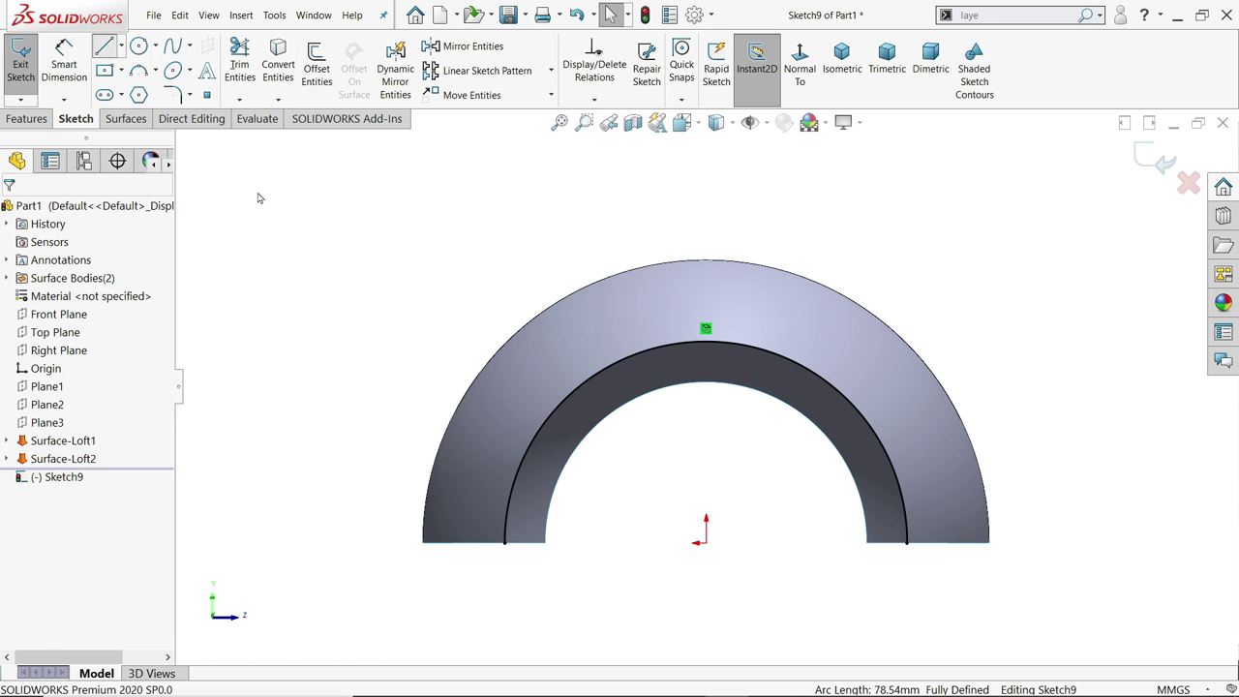
Close the converted semicircle with a 50 mm horizontal line between its two endpoints
key("l")
mouse_move(506, 542)
left_mouse_down()
mouse_move(913, 553)
mouse_move(907, 543)
left_mouse_up()
right_click(1007, 312)
left_click(1012, 318)
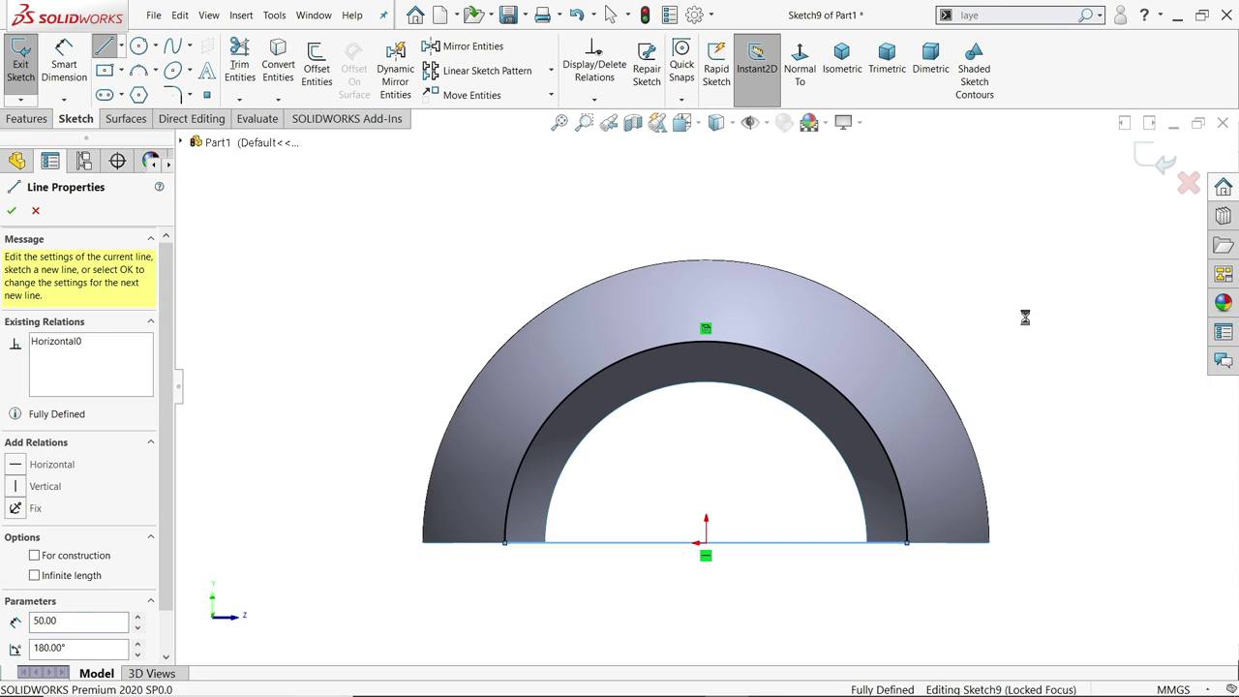
Create a Planar Surface from the current semicircle sketch to cap the dryer body's open rear end
middle_click_drag(919, 371, 858, 406)
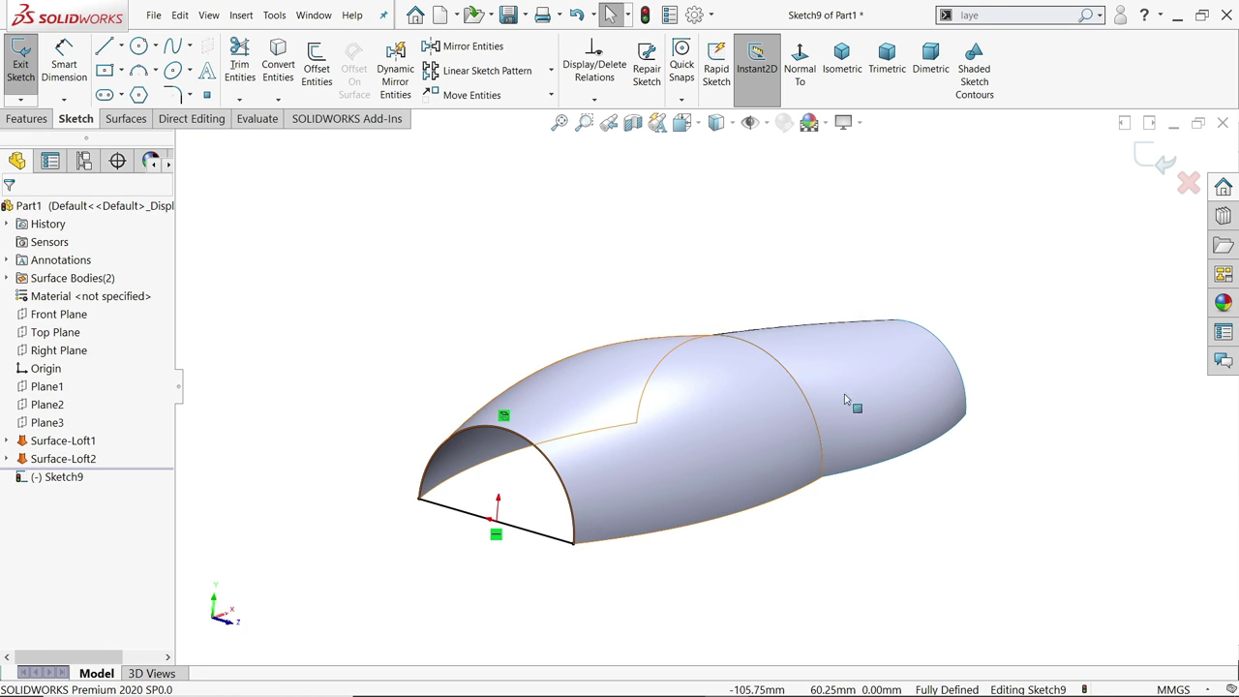
scroll(575, 534, "down", 2)
left_click(126, 119)
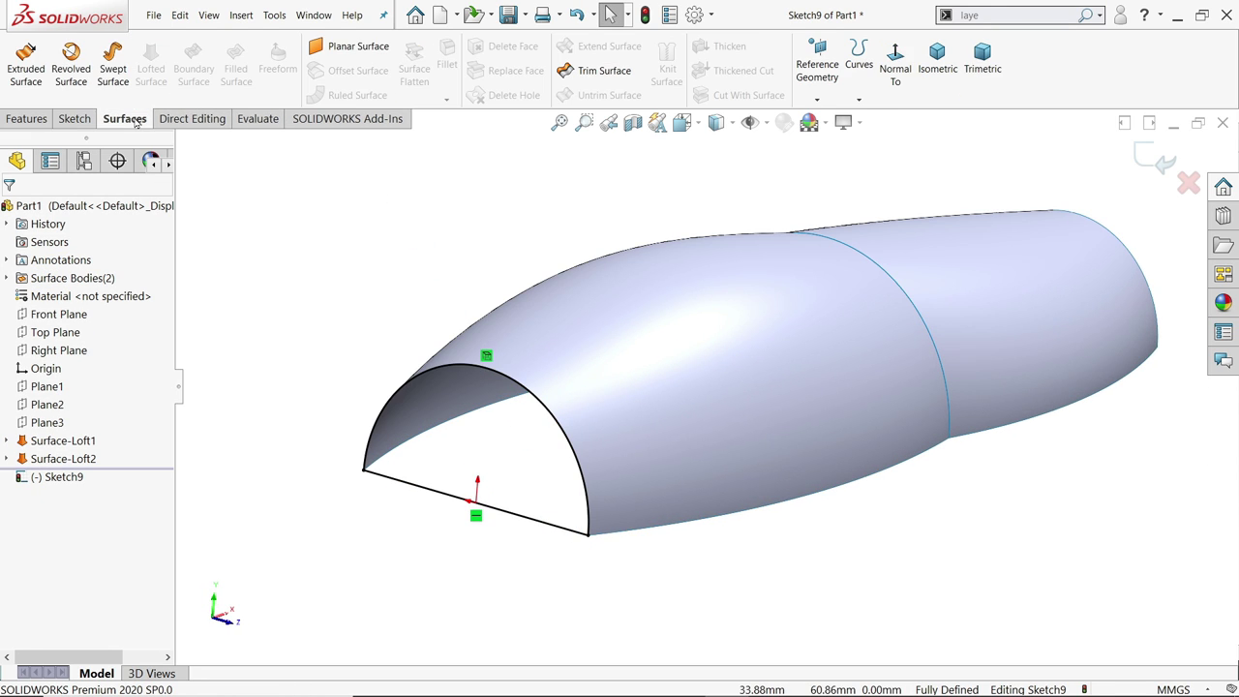
left_click(344, 46)
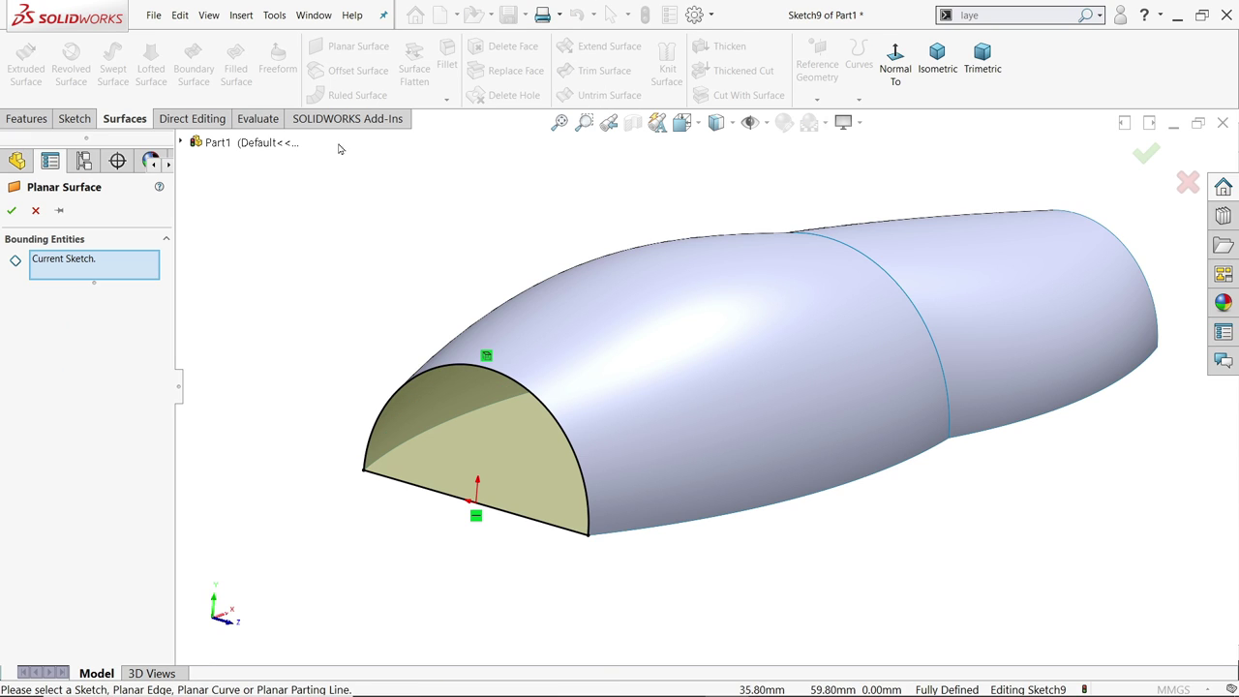
scroll(499, 447, "down", 3)
left_click(63, 259)
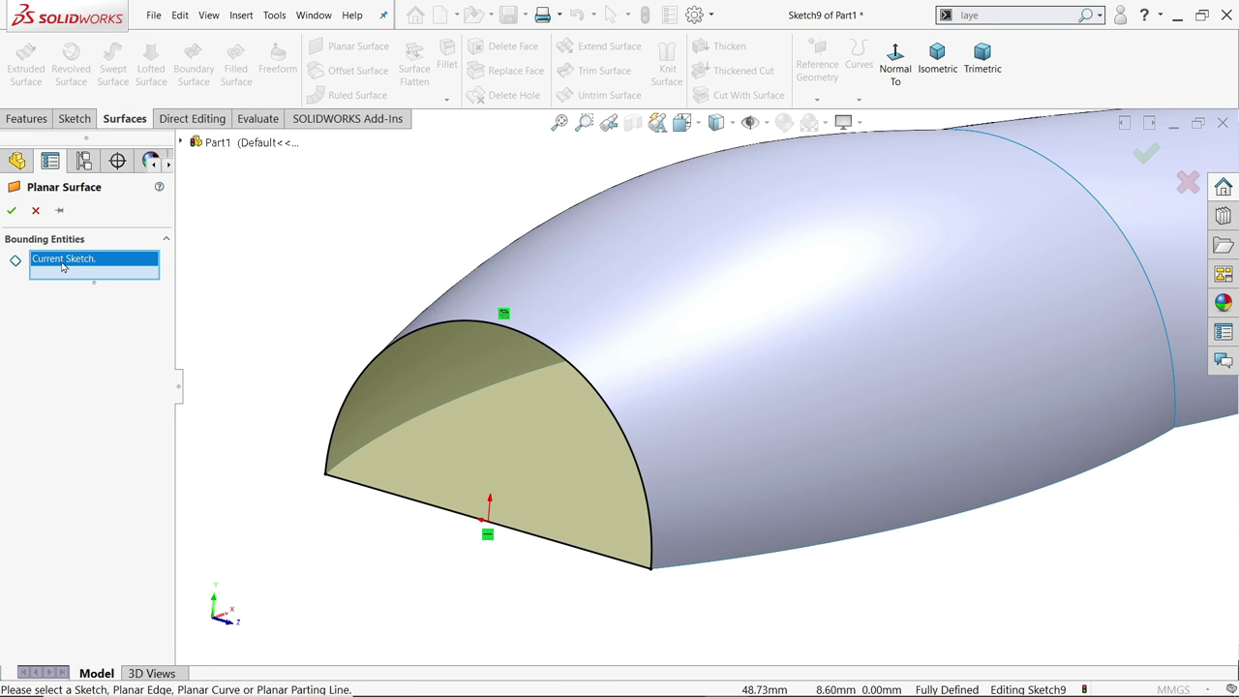
left_click(11, 211)
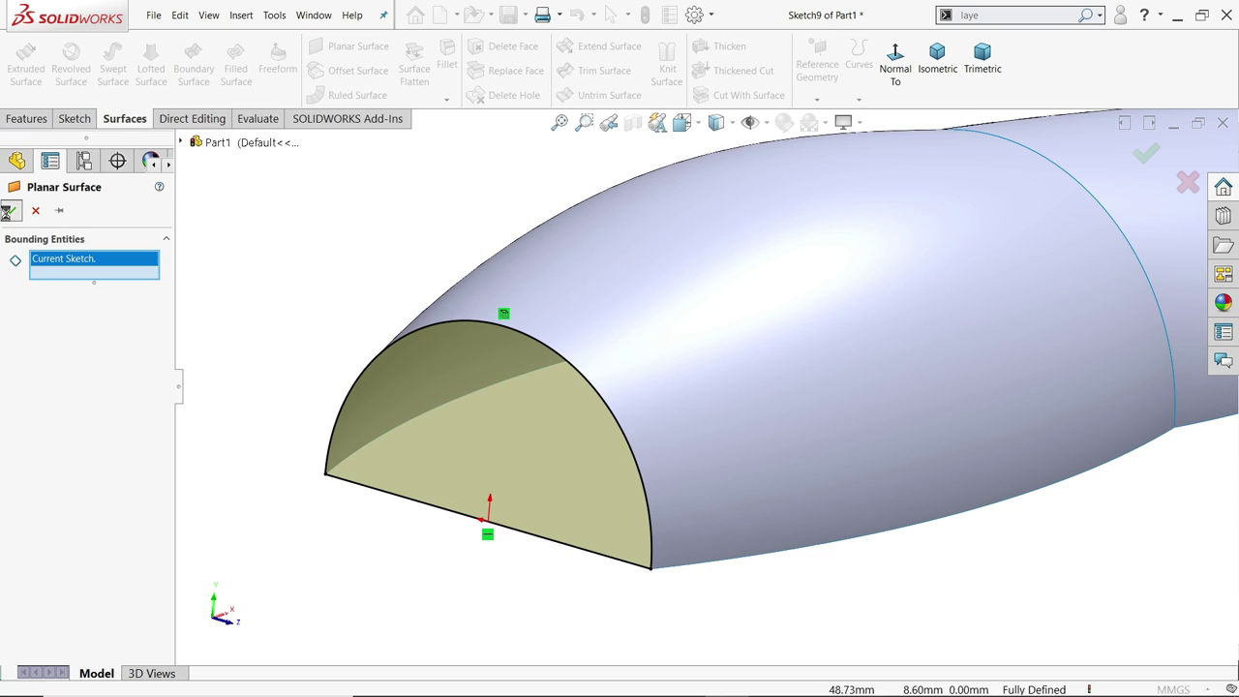
key("f")
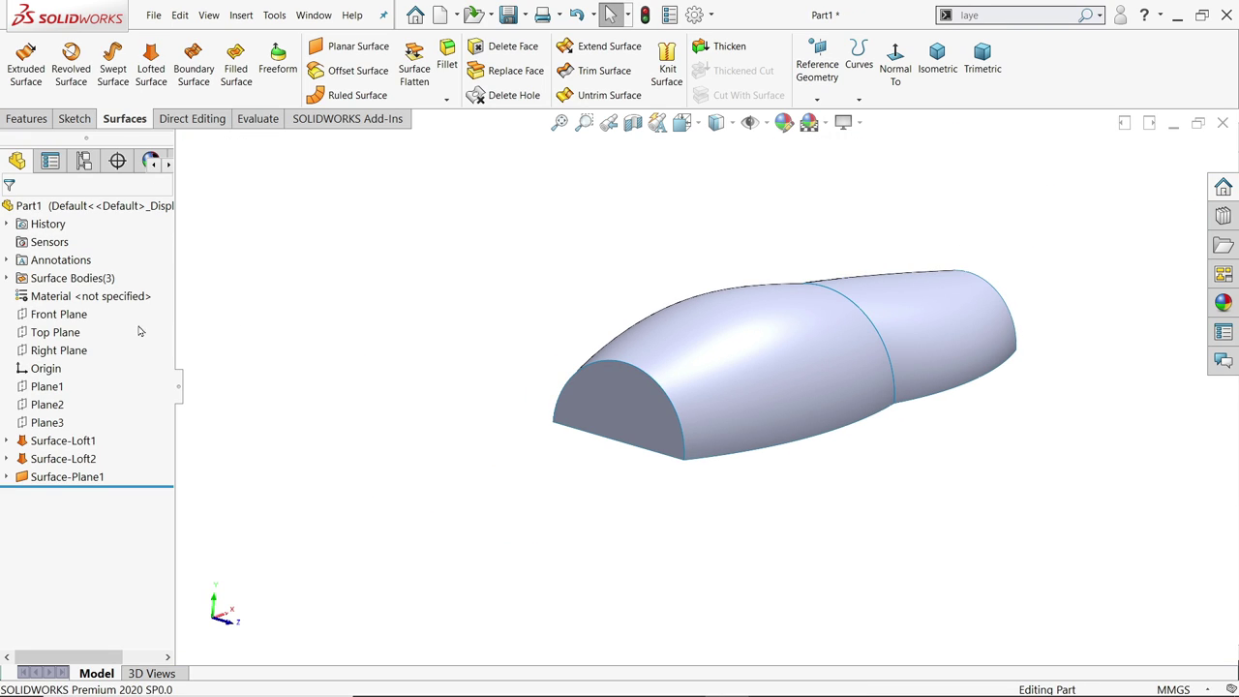
Expand the Surface Bodies folder and inspect the planar end-cap body in the model
double_click(67, 281)
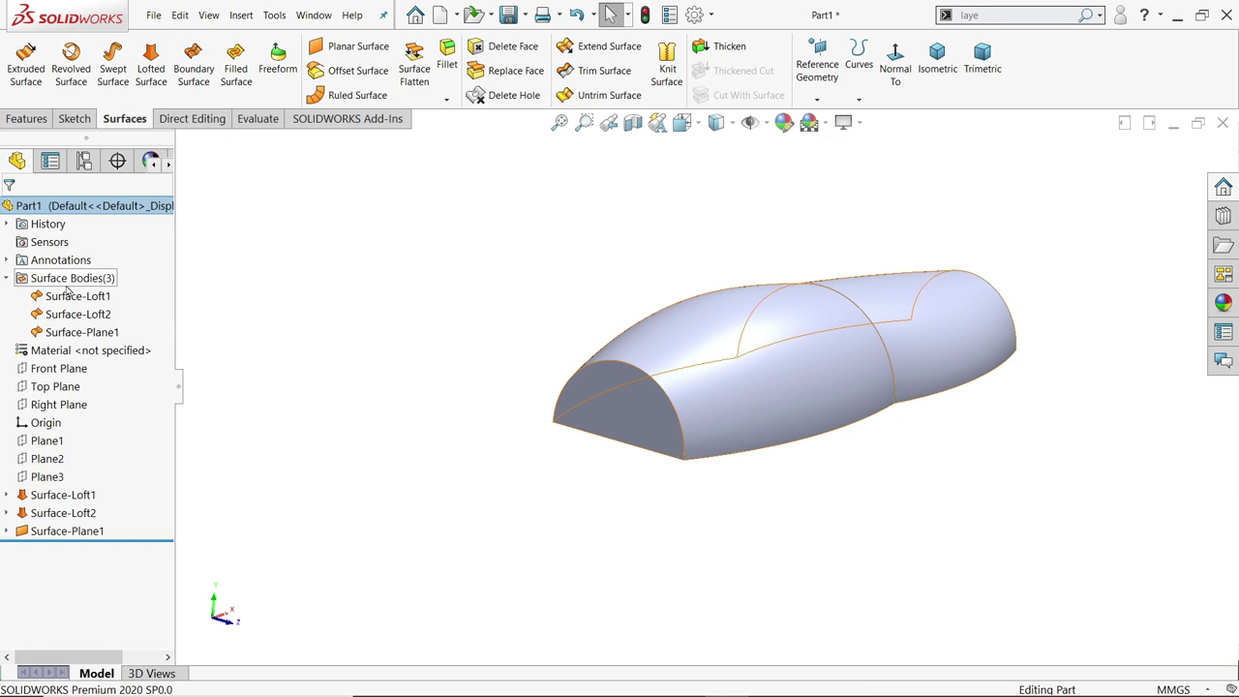
left_click(83, 333)
middle_click_drag(208, 348, 258, 396)
middle_click_drag(678, 401, 949, 368)
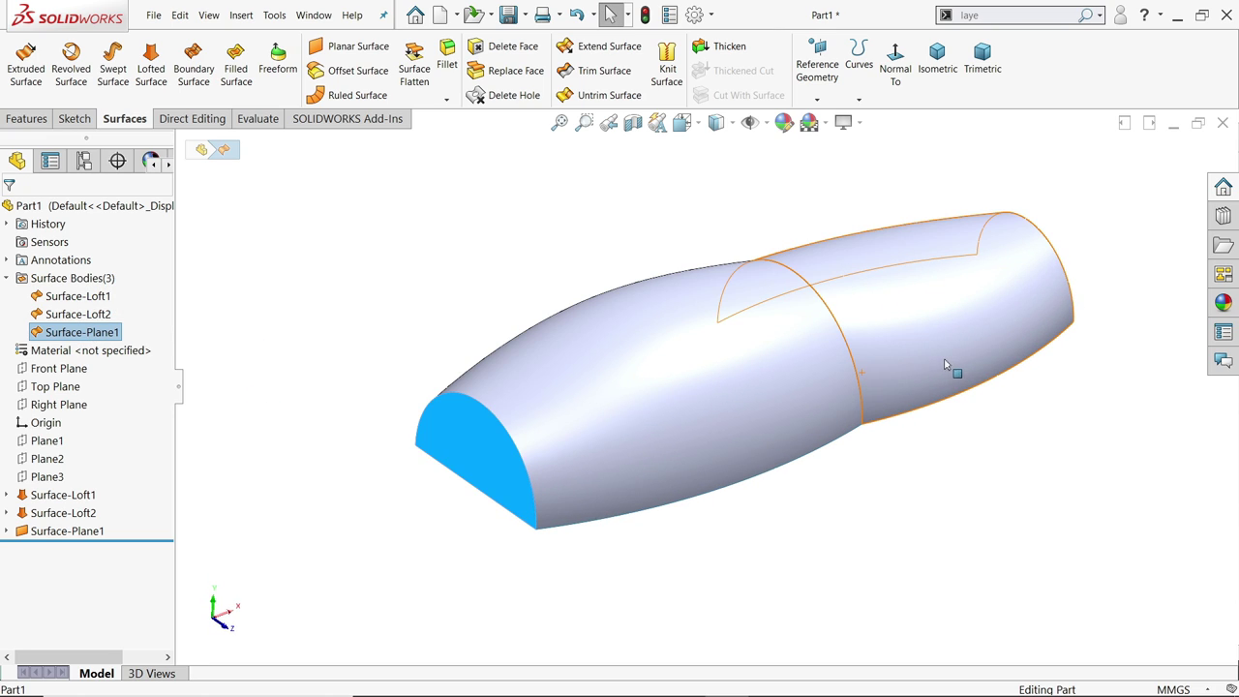
left_click(905, 480)
Switch to the Exercise 157 drawing in Photos and examine the handle profile dimensions in the lower view
key("alt+Tab")
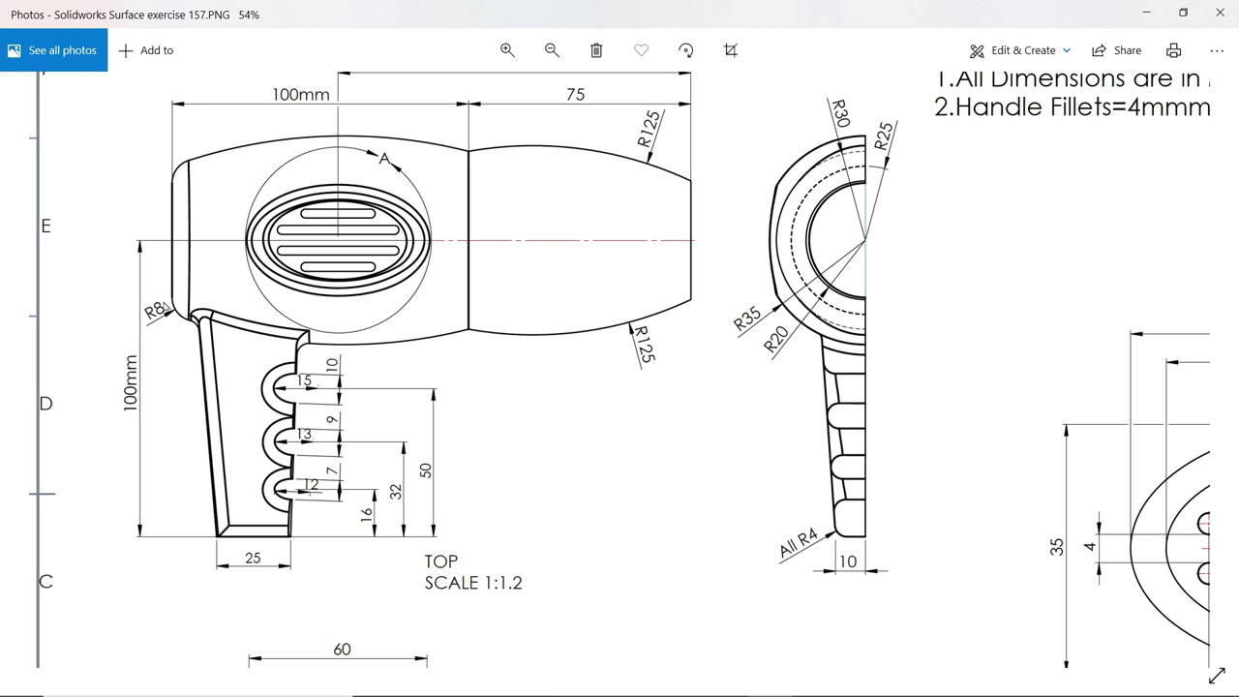
scroll(333, 544, "down", 5)
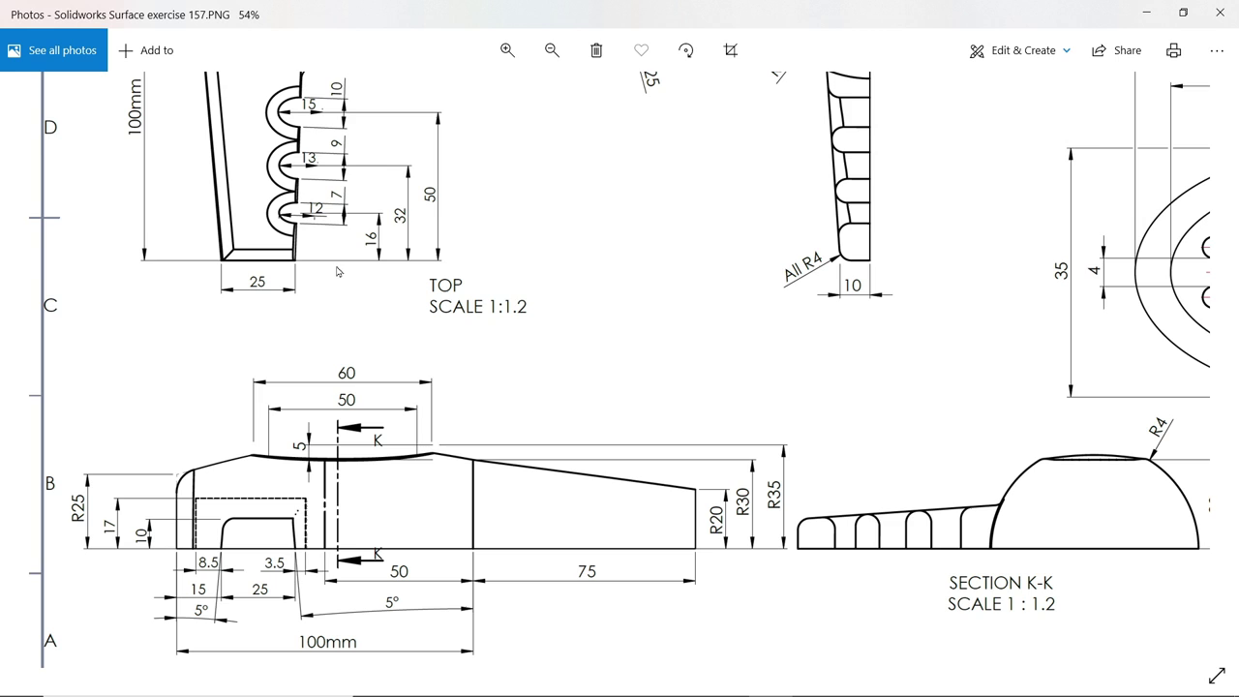
scroll(182, 495, "up", 5, "ctrl")
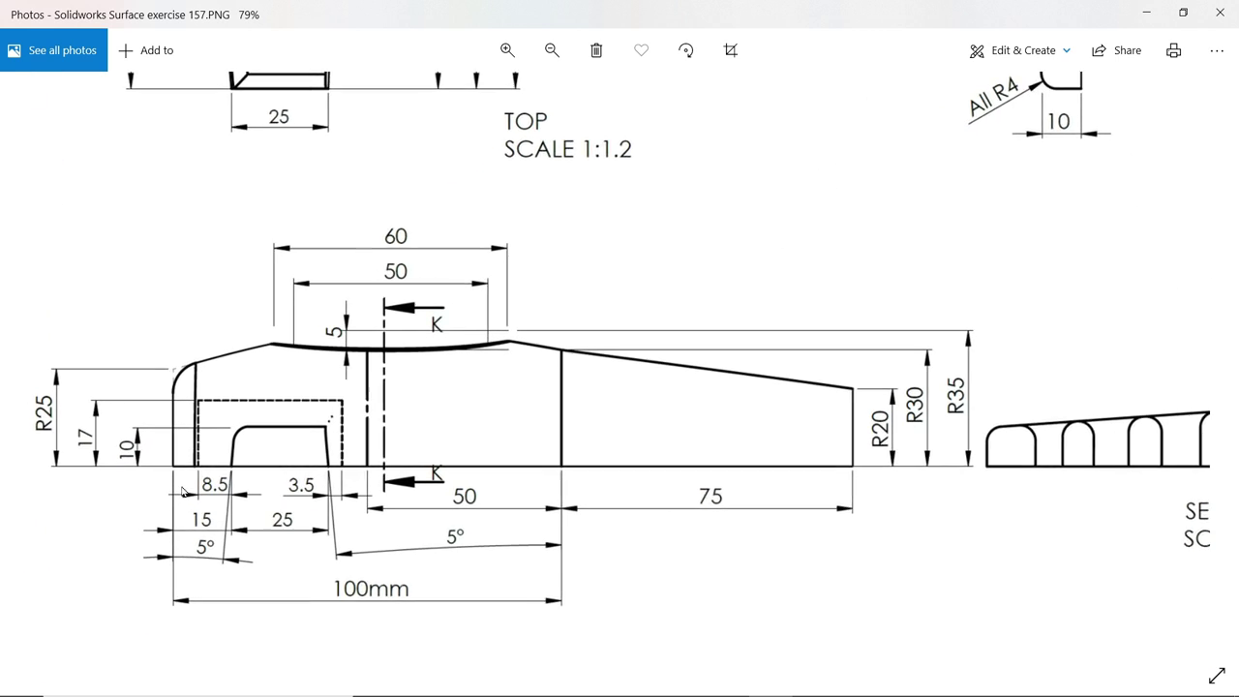
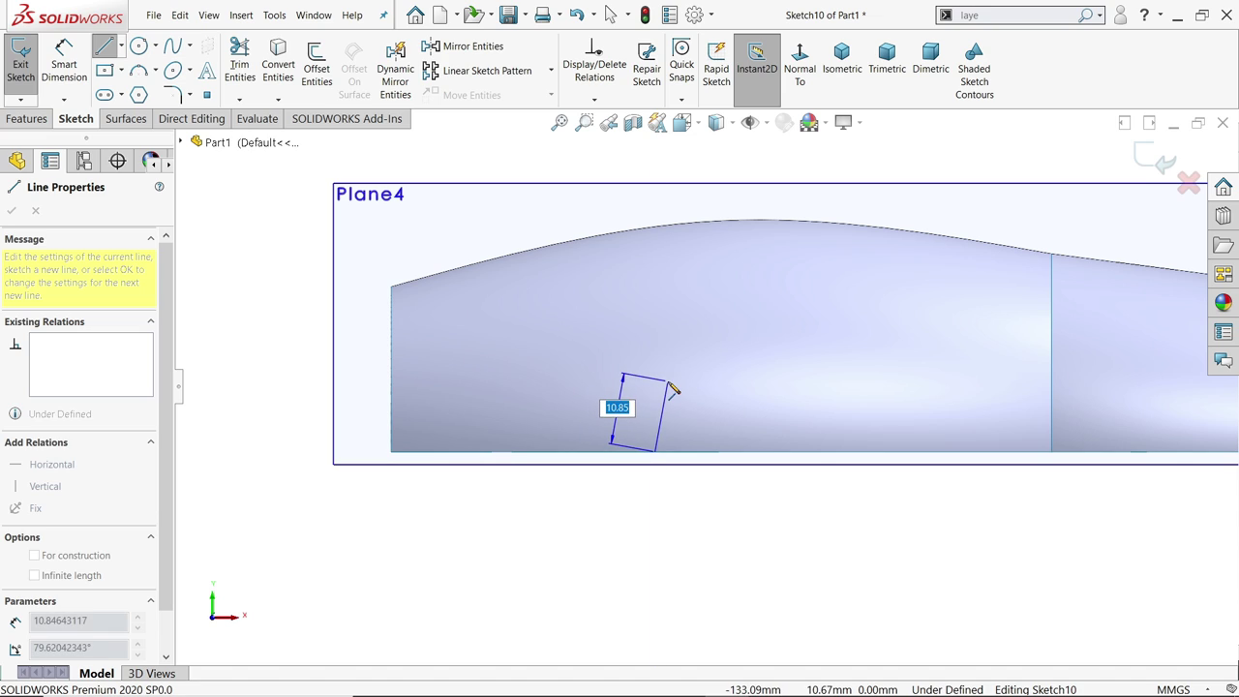
Sketch a closed trapezoid on Plane4 along the body's base edge near the rear, about 30 mm wide and 10.7 mm high
left_click(638, 380)
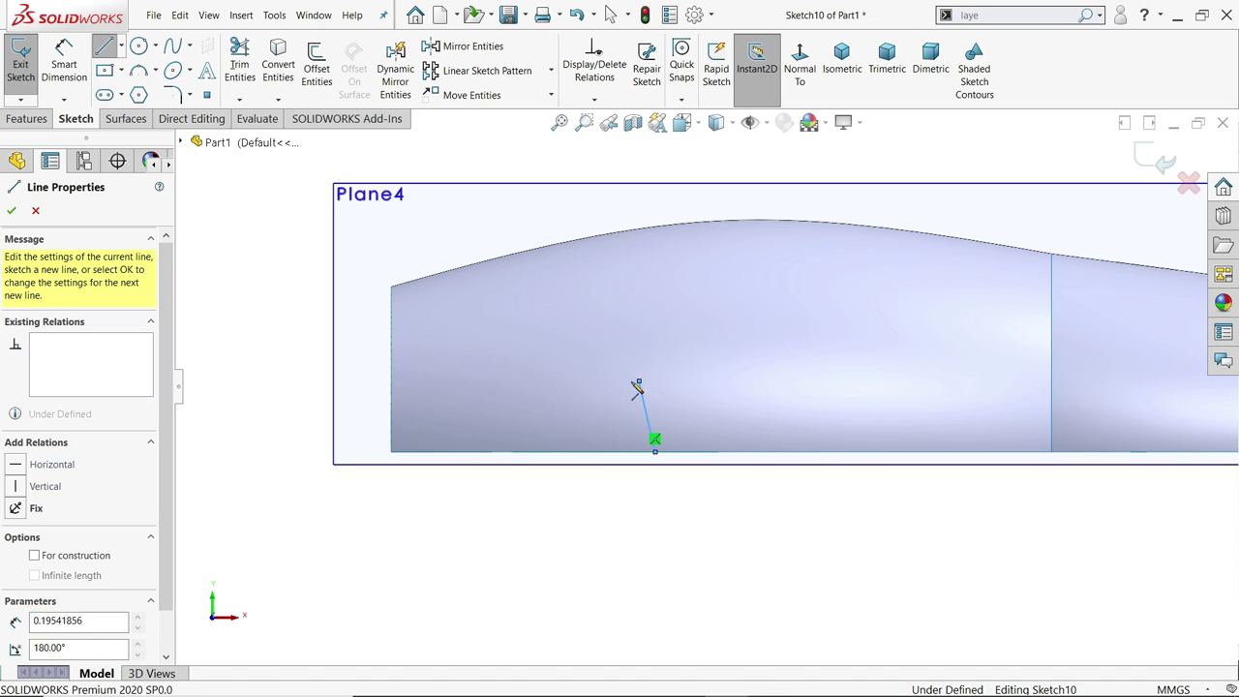
left_click(475, 380)
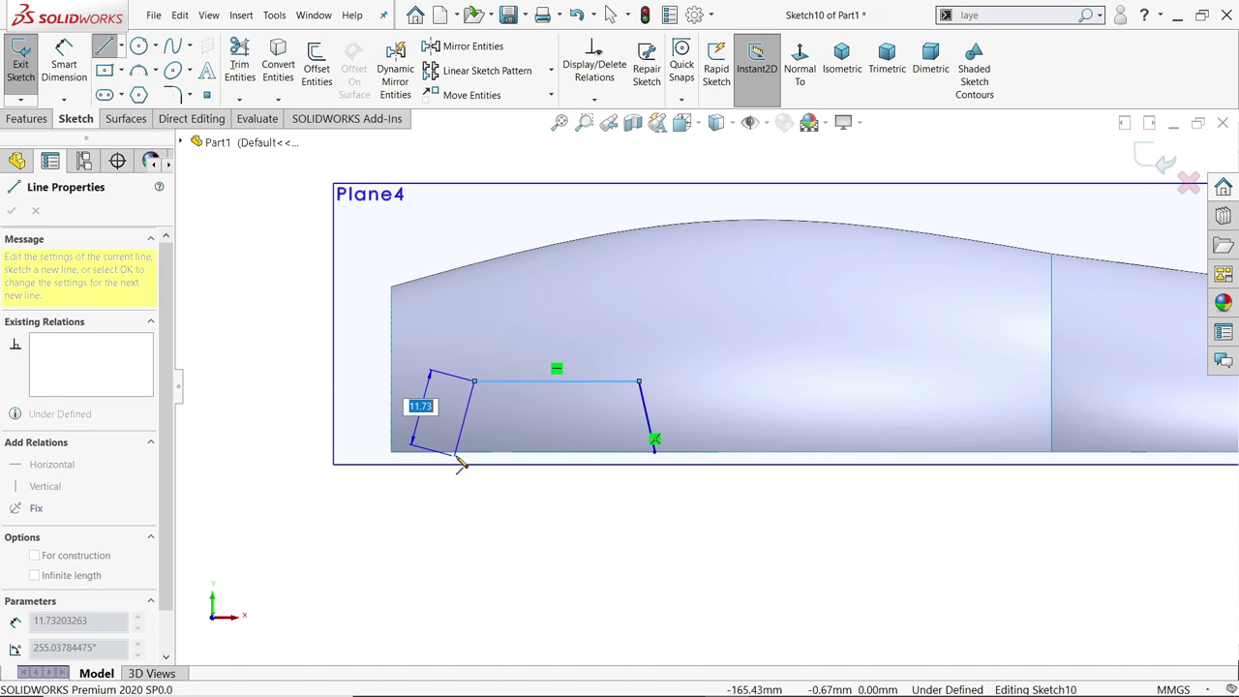
left_click(458, 453)
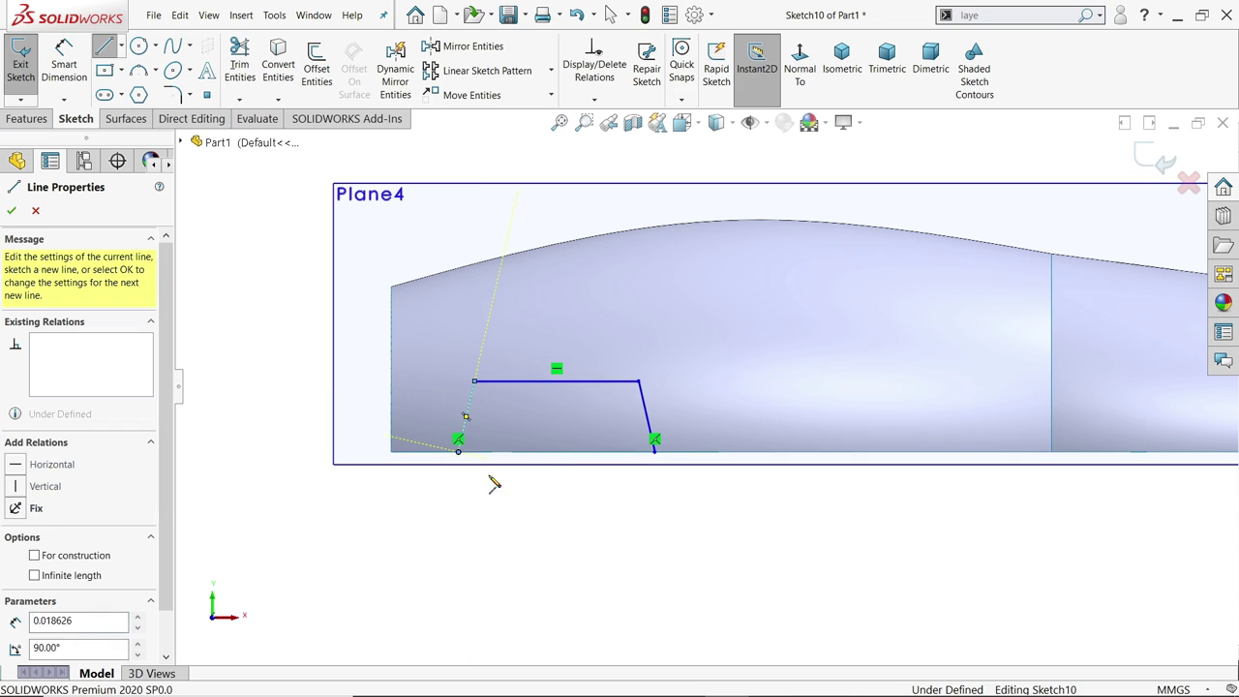
left_click(661, 461)
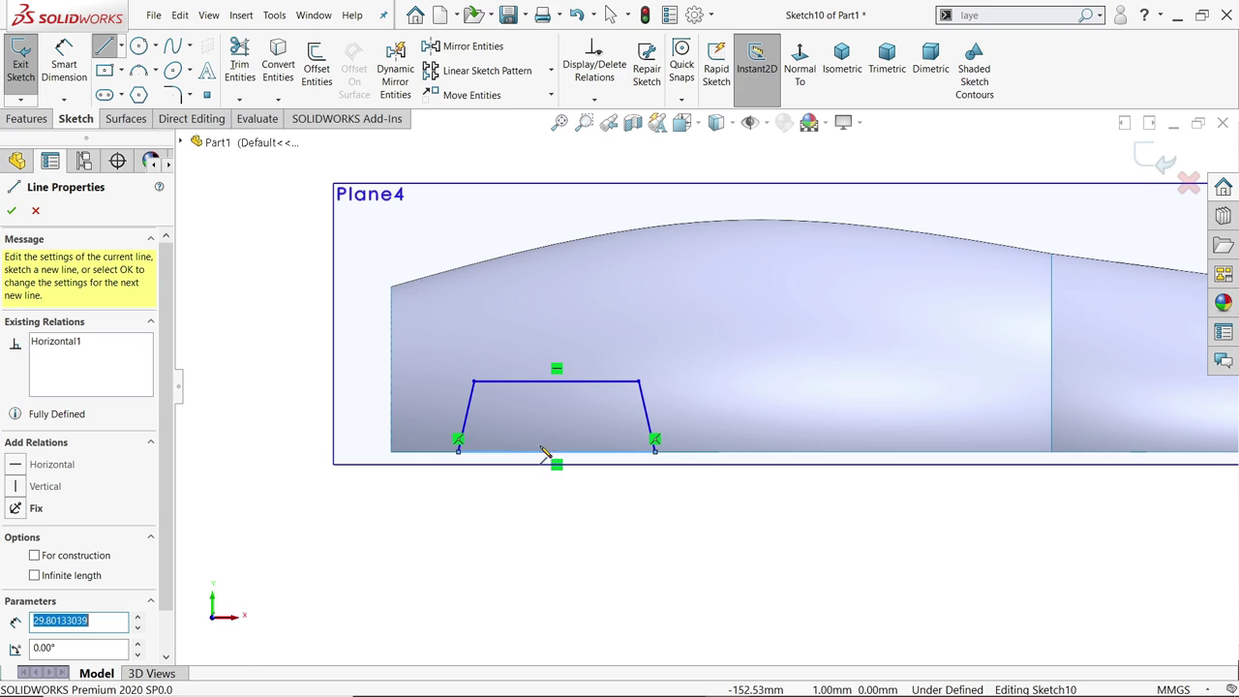
Dimension the angle between the trapezoid's slanted side nearest Plane2 and Plane2 as 5 degrees
left_click(54, 80)
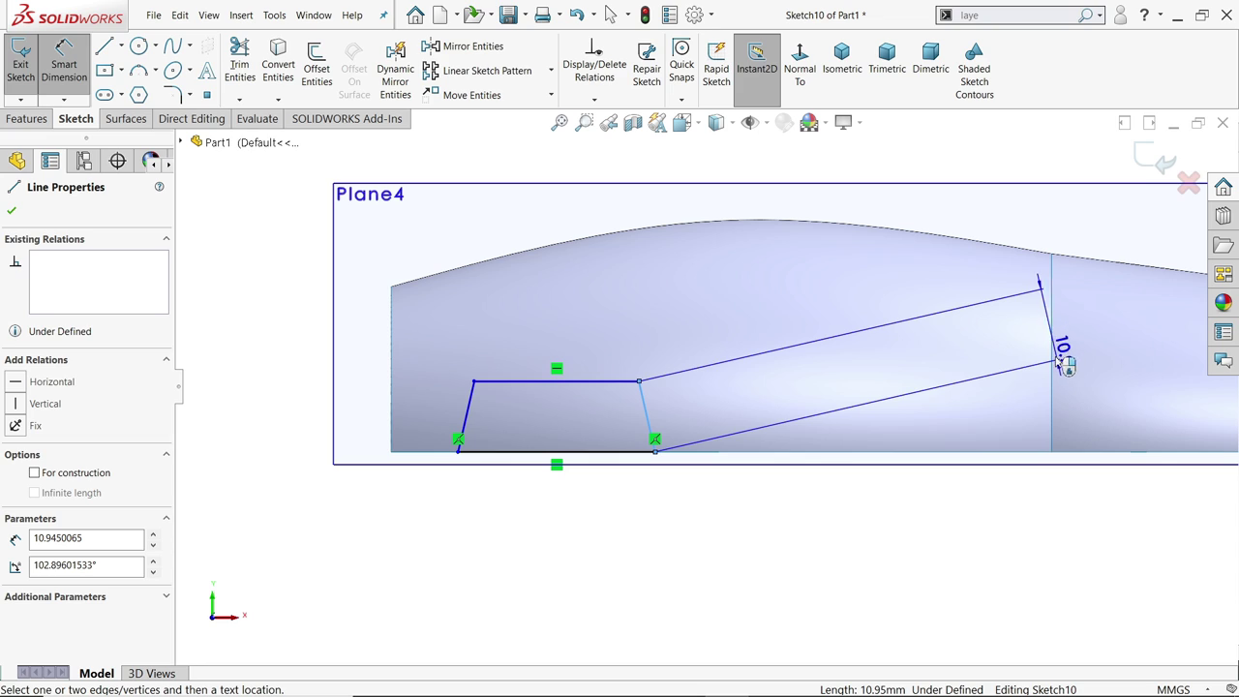
mouse_move(998, 377)
left_mouse_down()
mouse_move(208, 271)
mouse_move(194, 261)
mouse_move(194, 155)
mouse_move(172, 146)
left_mouse_up()
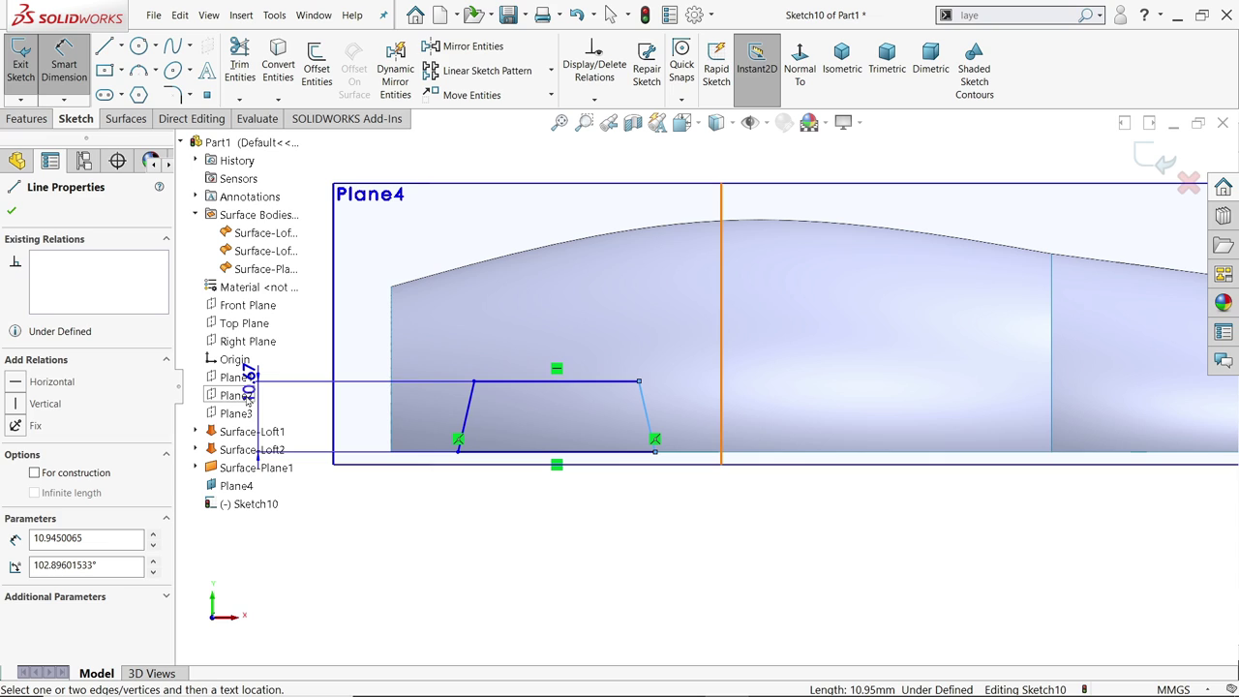
left_click(248, 397)
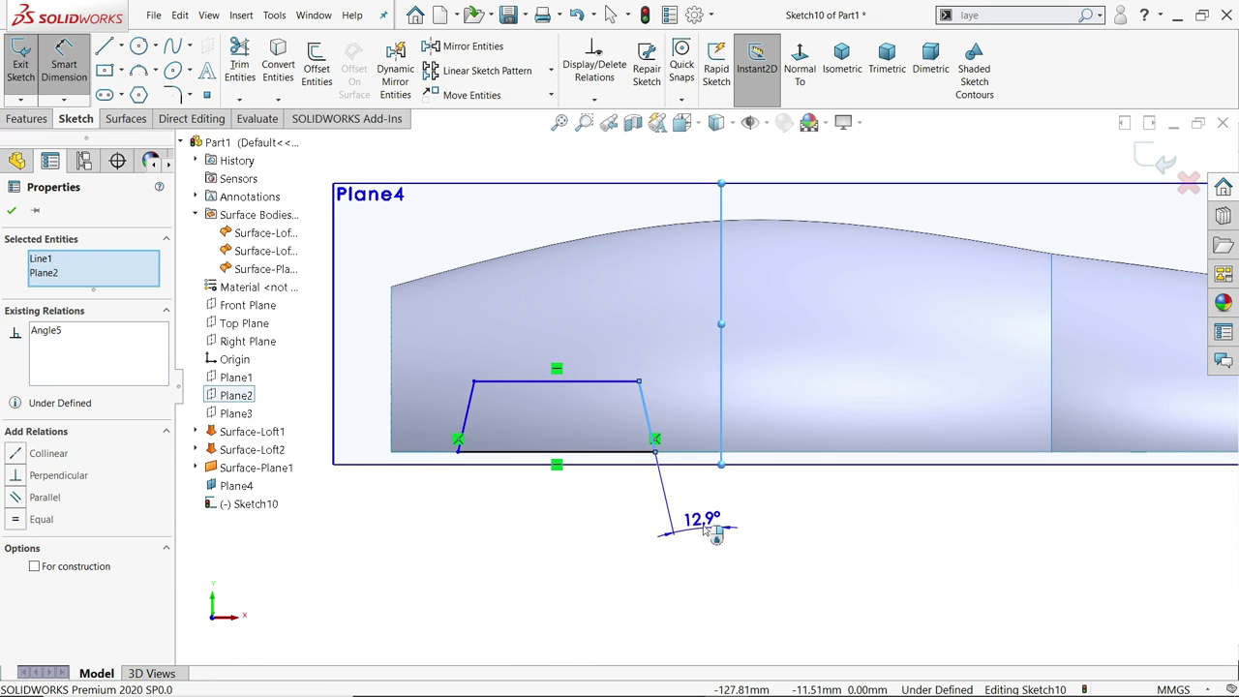
left_click(703, 520)
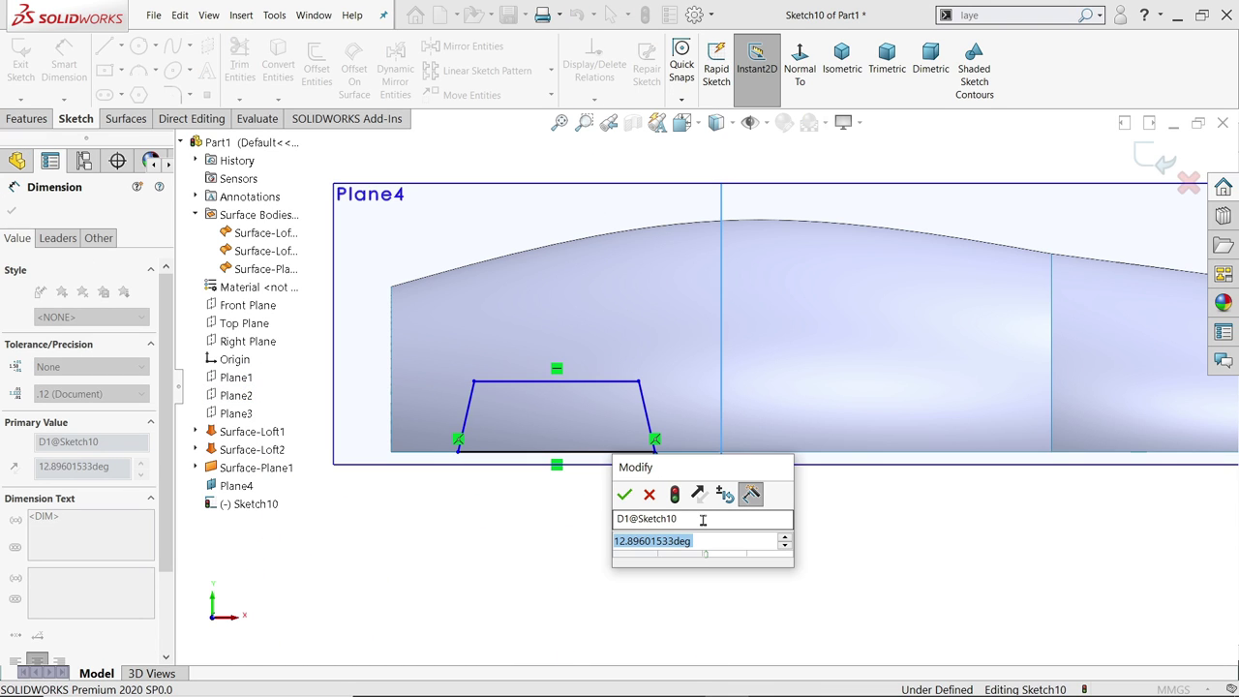
type("5")
key("Return")
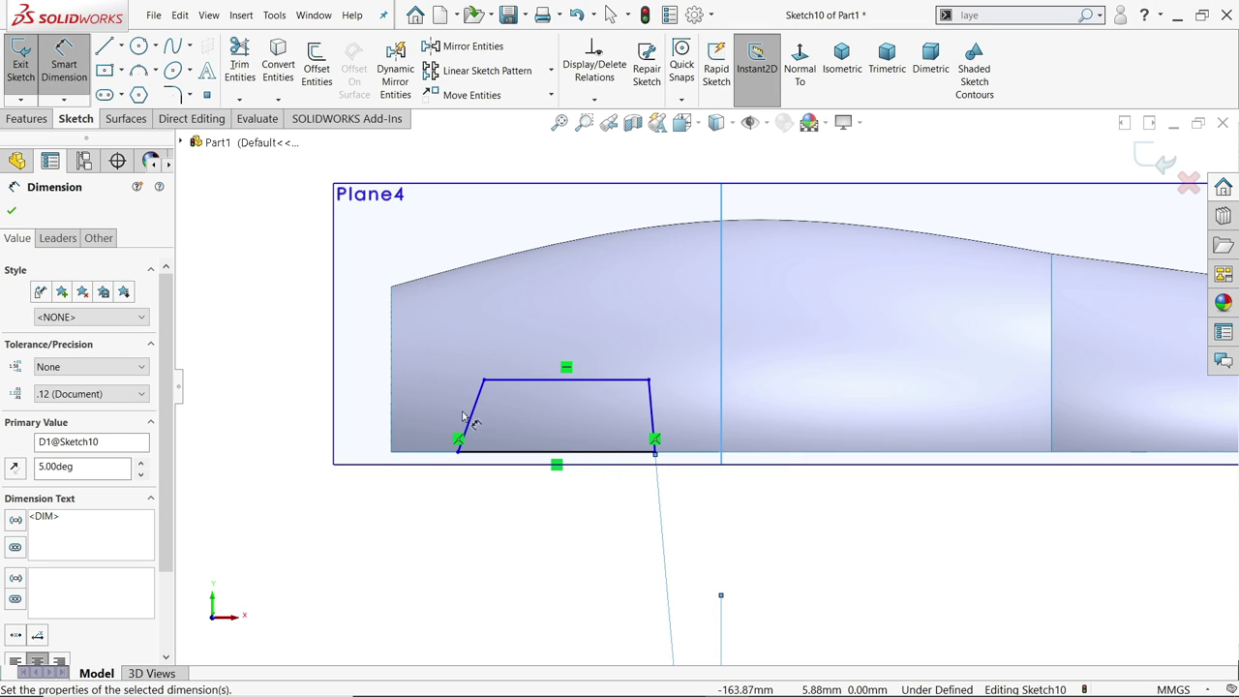
Dimension the angle between the trapezoid's rear slanted side and the body's rear edge as 5 degrees
left_click(471, 426)
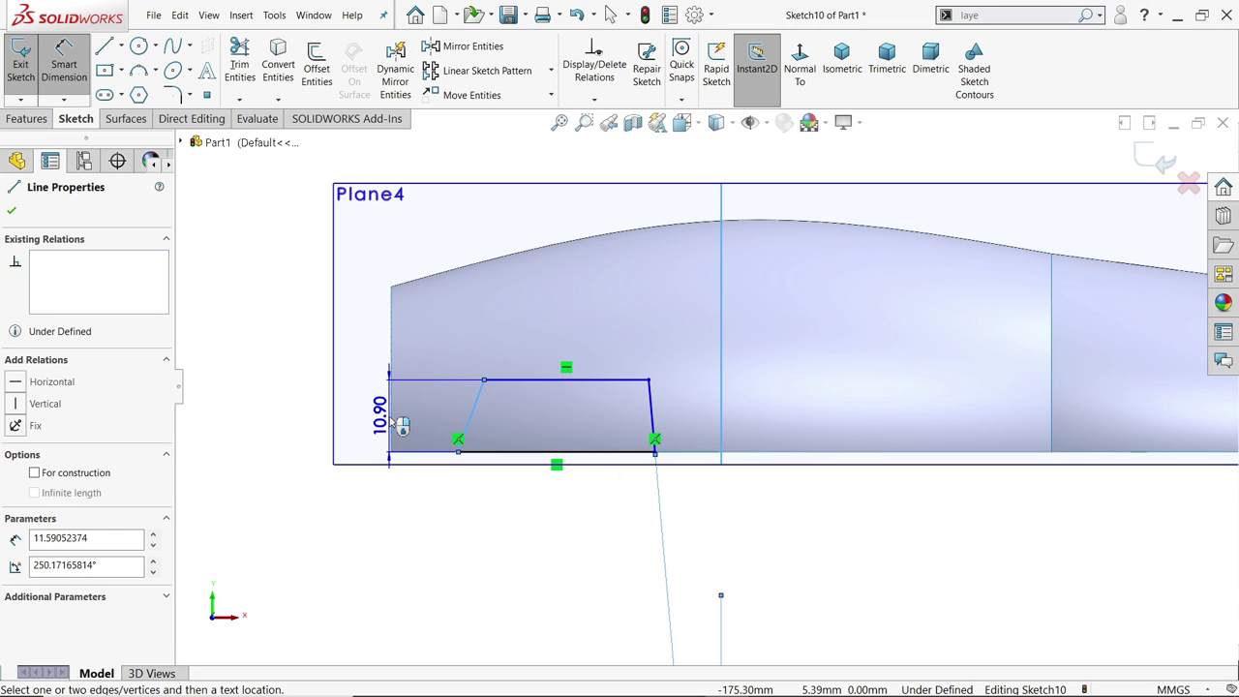
left_click(391, 418)
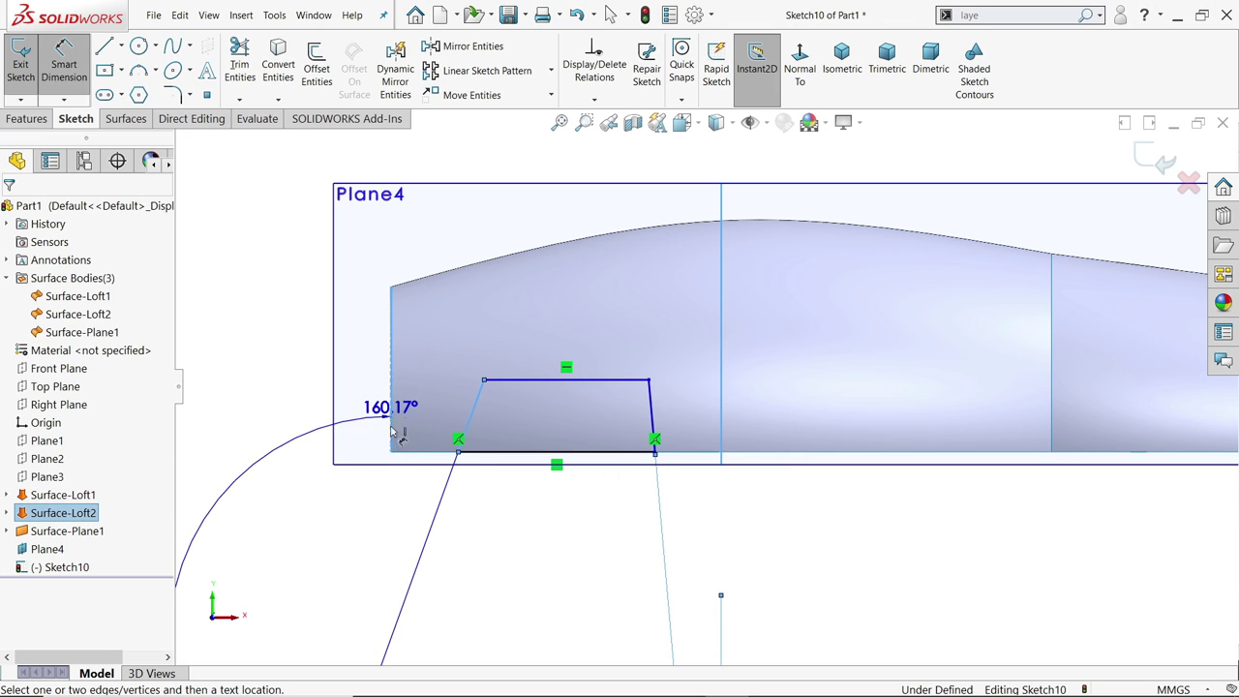
left_click(409, 528)
type("5")
key("Return")
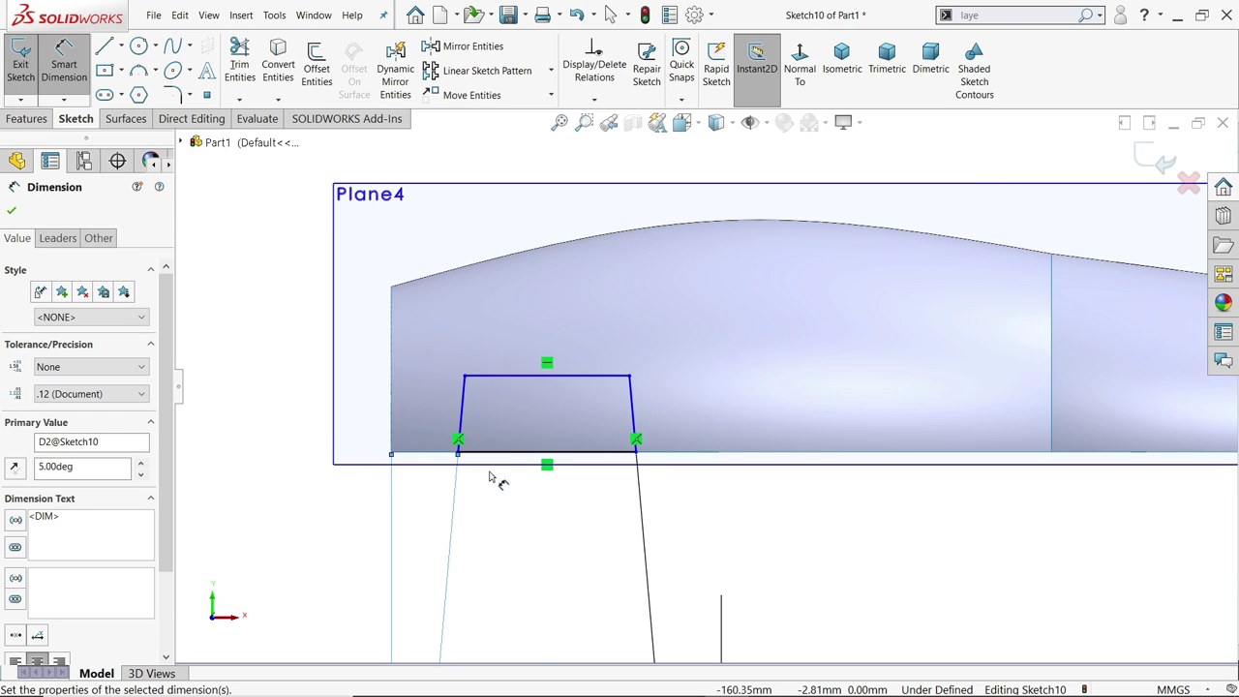
Dimension the trapezoid's height between its two horizontal sides as 10 mm
left_click(523, 403)
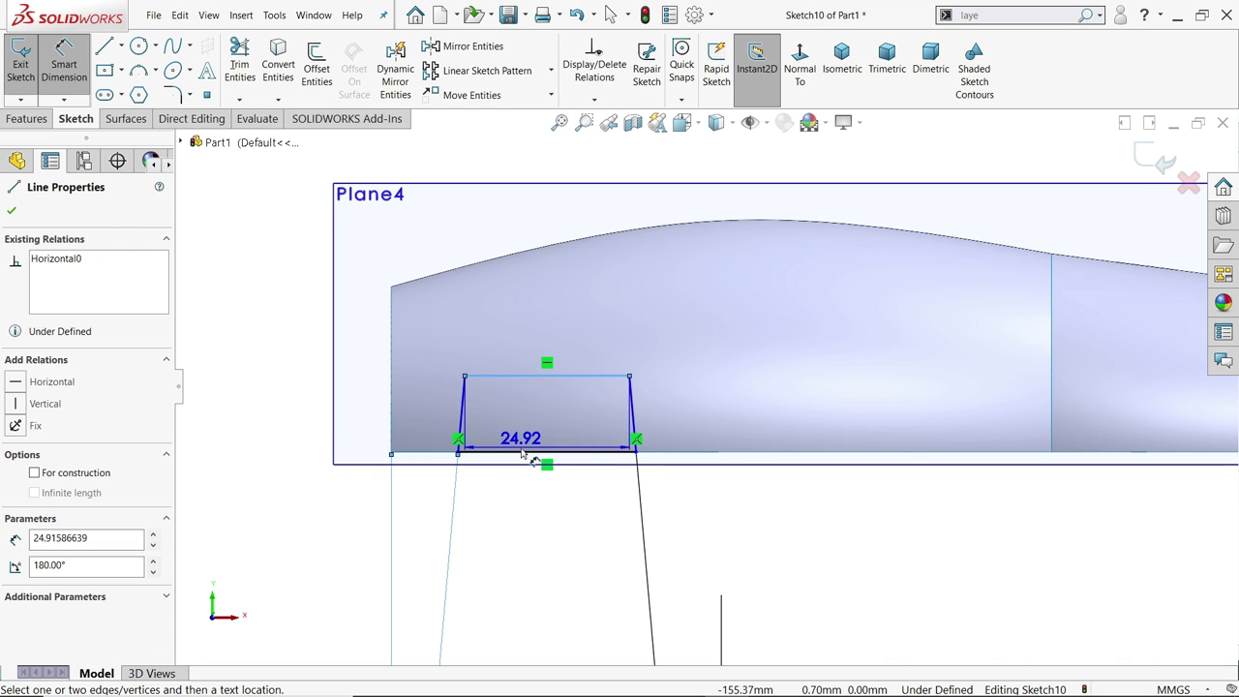
left_click(523, 461)
left_click(374, 429)
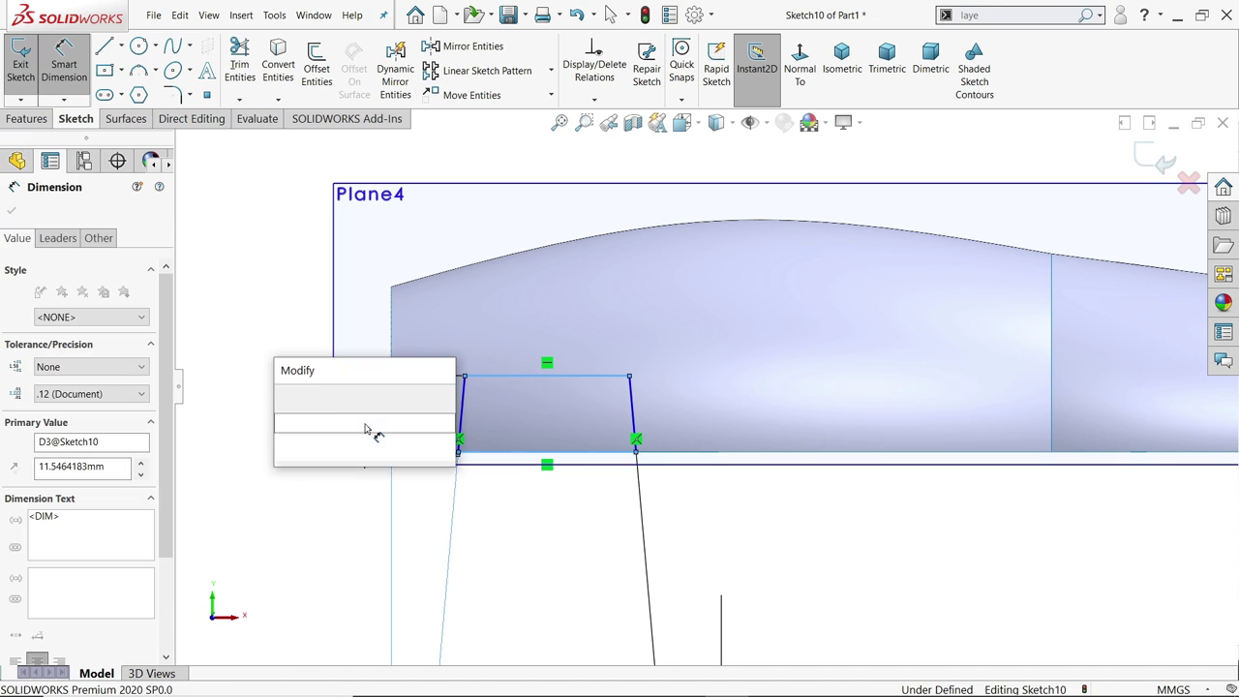
type("10")
key("Return")
Dimension the trapezoid's long base line along the body's base edge as 25 mm
scroll(512, 443, "down", 4)
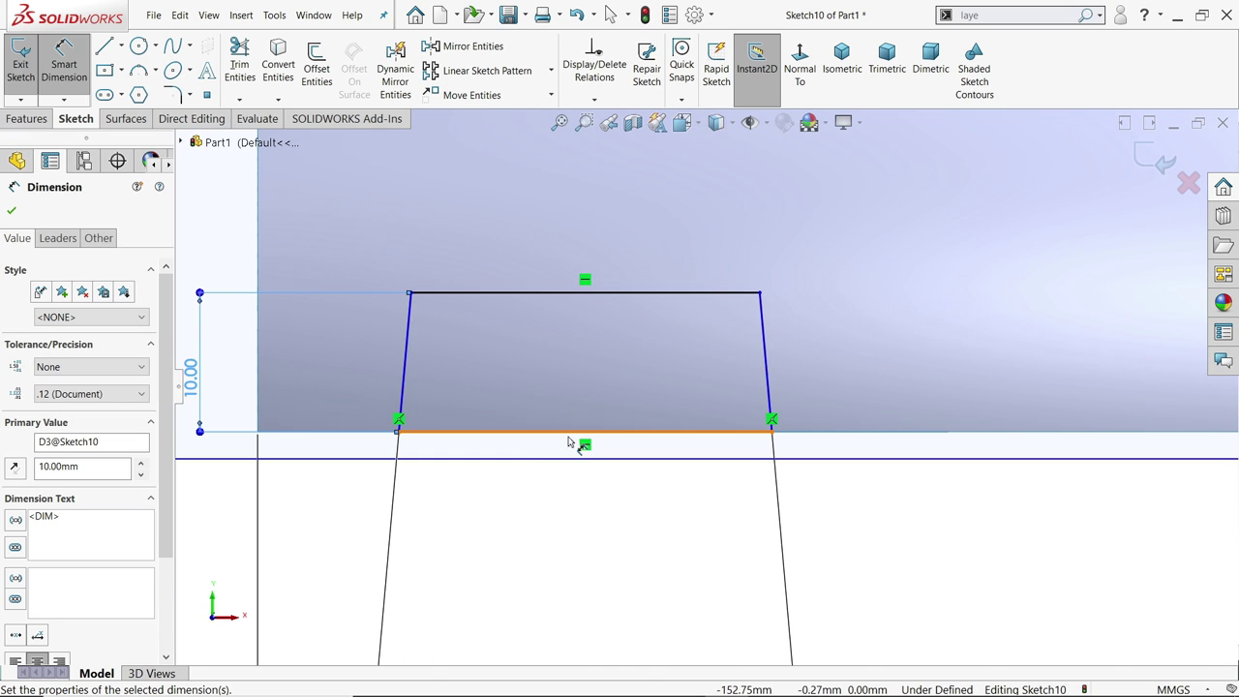
left_click(581, 443)
left_click(581, 497)
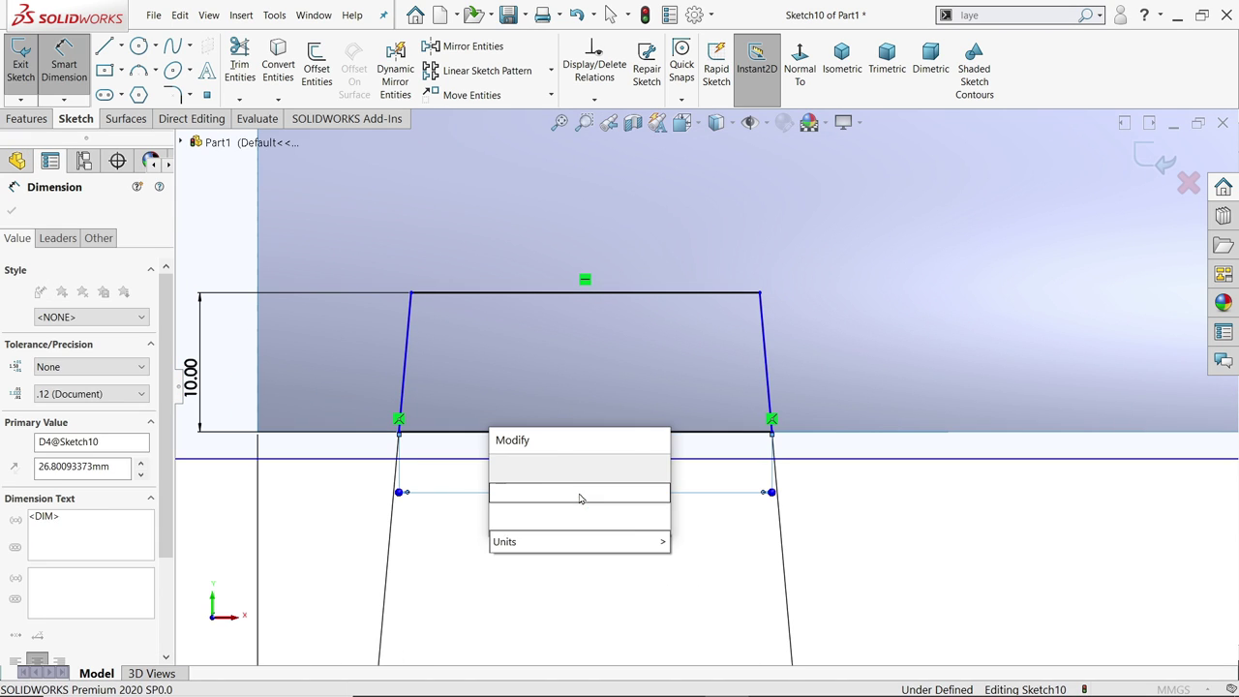
type("25")
key("Return")
Dimension the trapezoid's rear base corner 15 mm from the body's rear edge and finish the Plane4 sketch
scroll(409, 503, "down", 3)
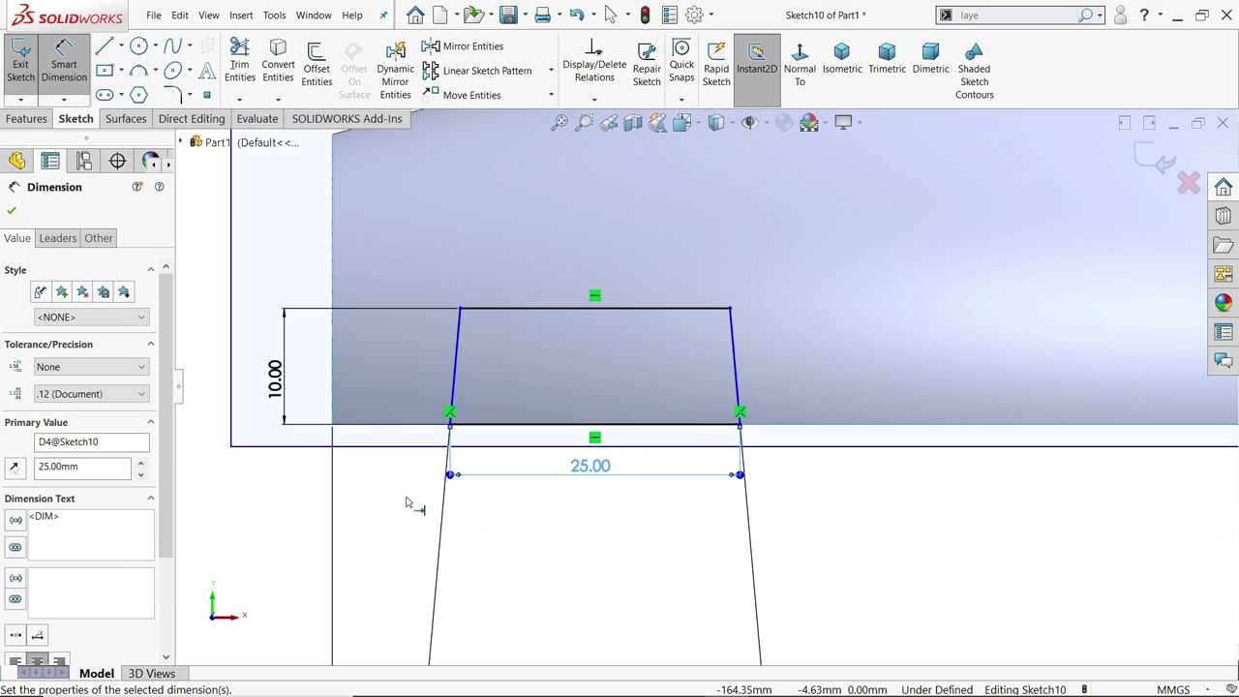
scroll(378, 437, "down", 1)
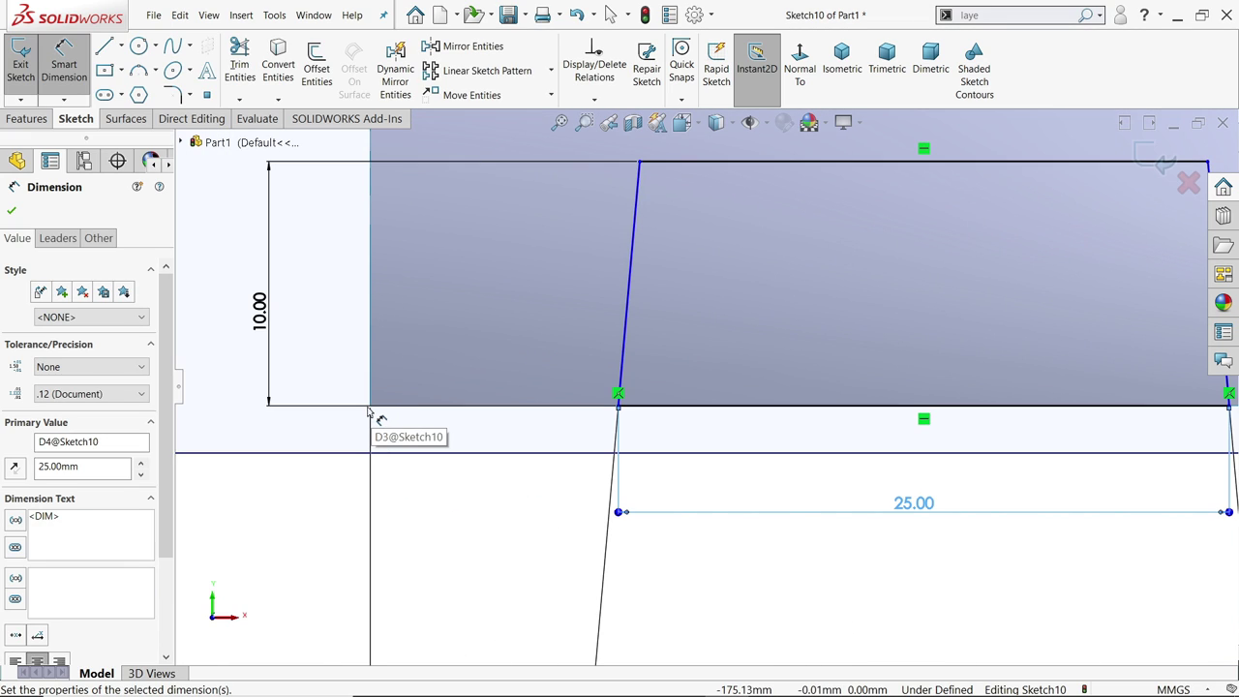
left_click(370, 382)
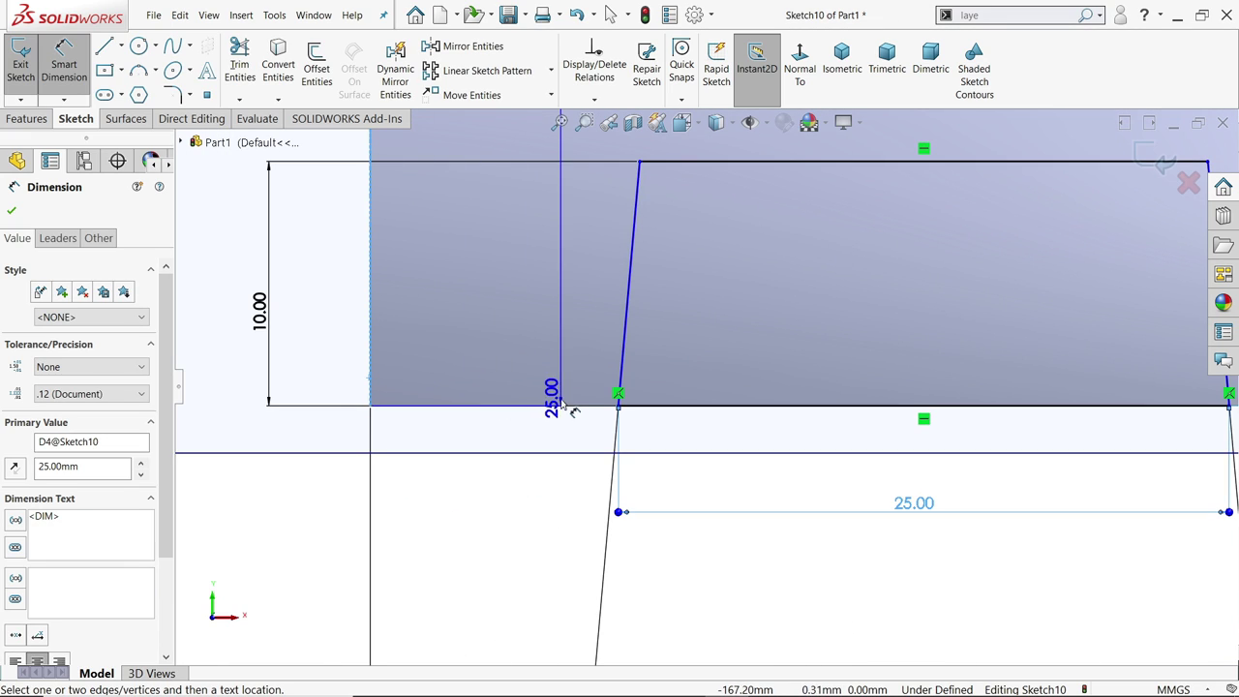
left_click(620, 412)
left_click(512, 517)
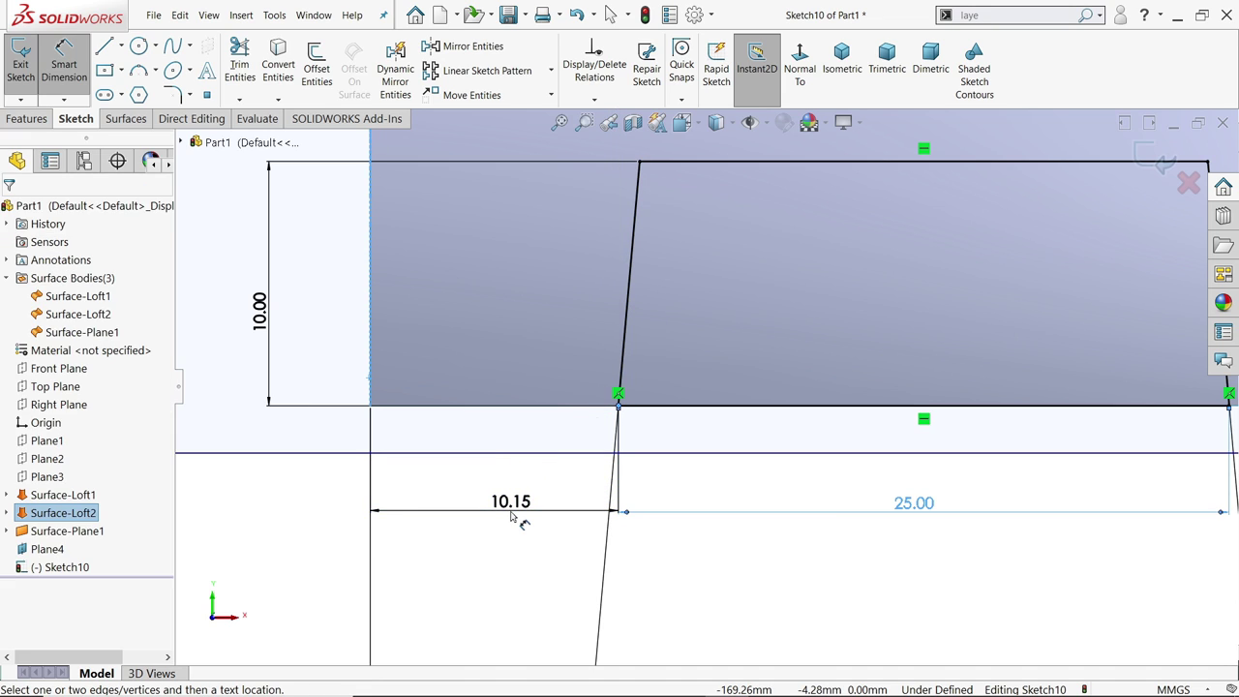
key("Return")
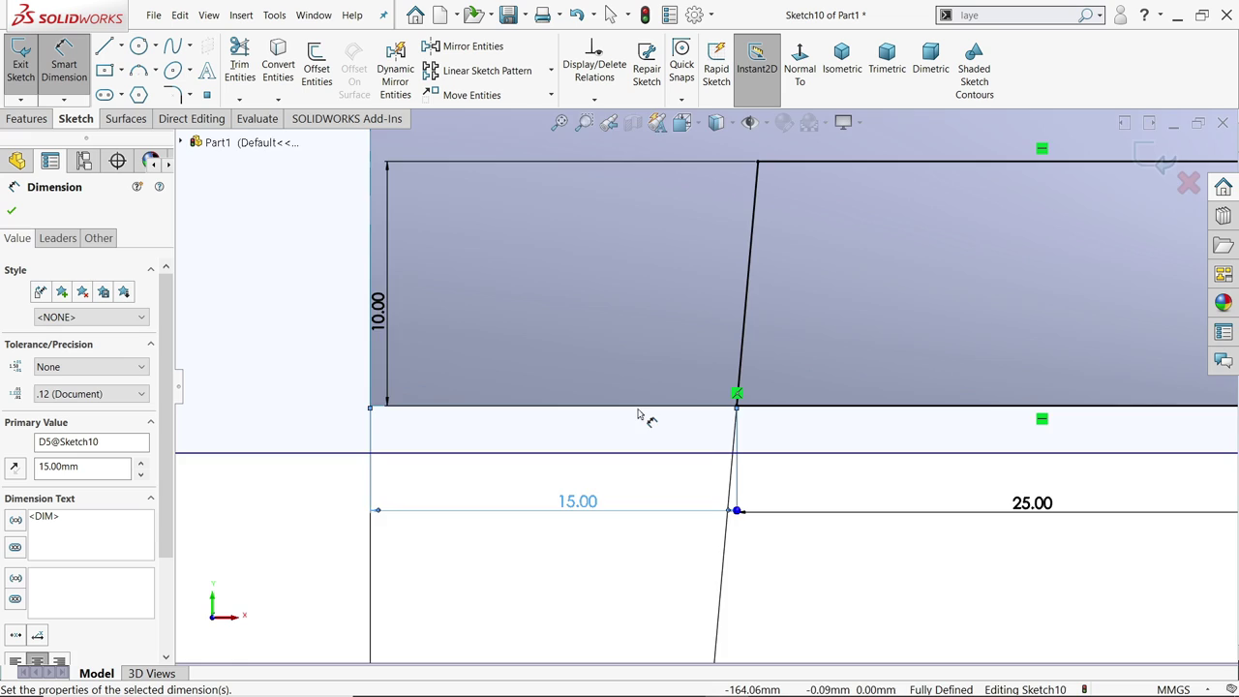
scroll(645, 420, "up", 5)
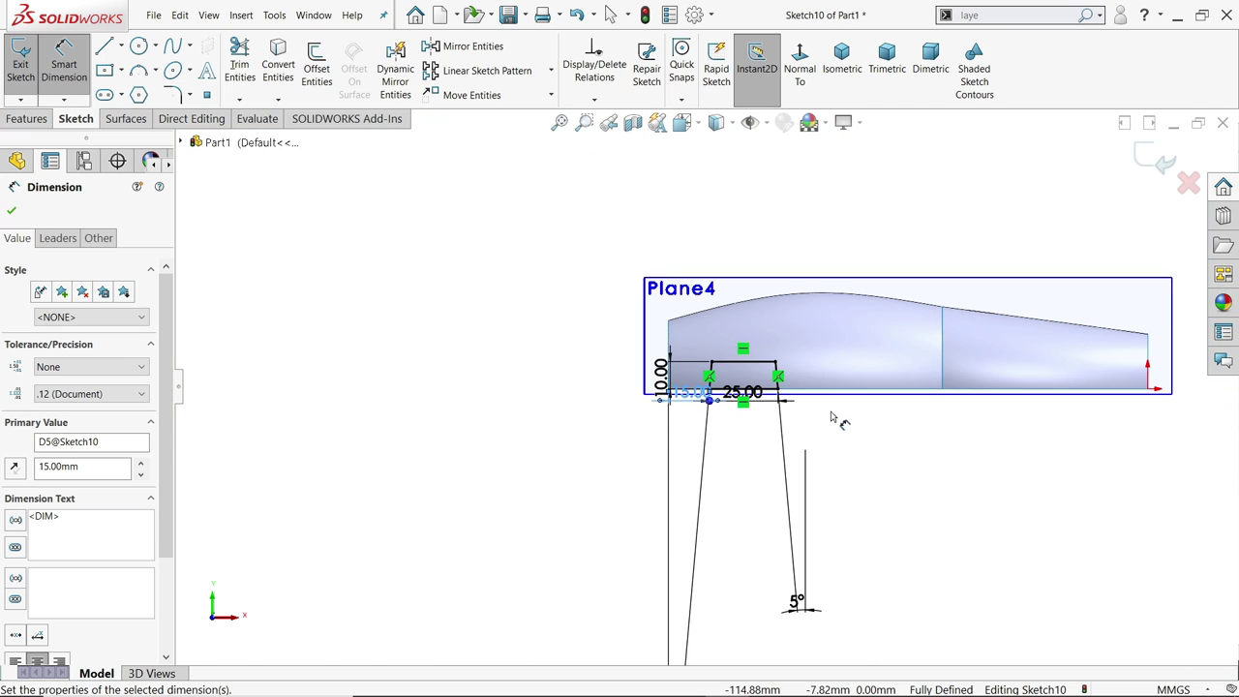
scroll(831, 416, "down", 2)
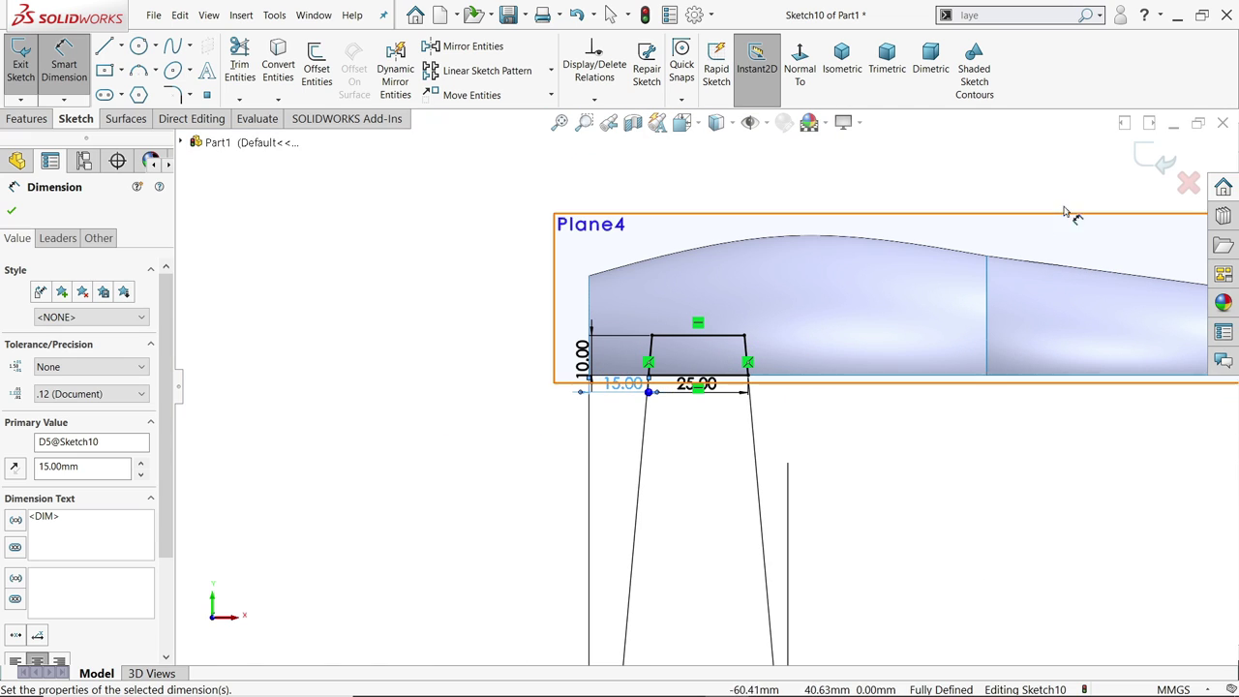
left_click(1155, 160)
Open a new sketch on the Front Plane for the second handle profile
scroll(913, 332, "up", 2)
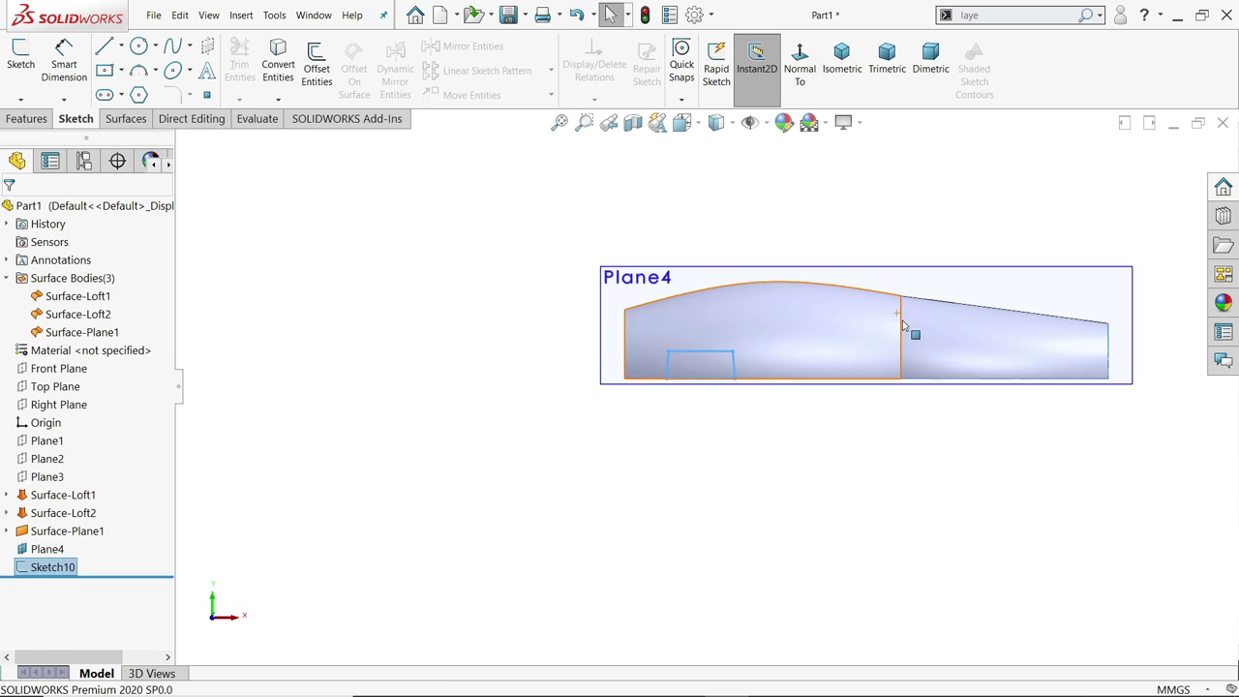
mouse_move(913, 332)
middle_mouse_down()
mouse_move(852, 338)
mouse_move(880, 415)
mouse_move(838, 397)
middle_mouse_up()
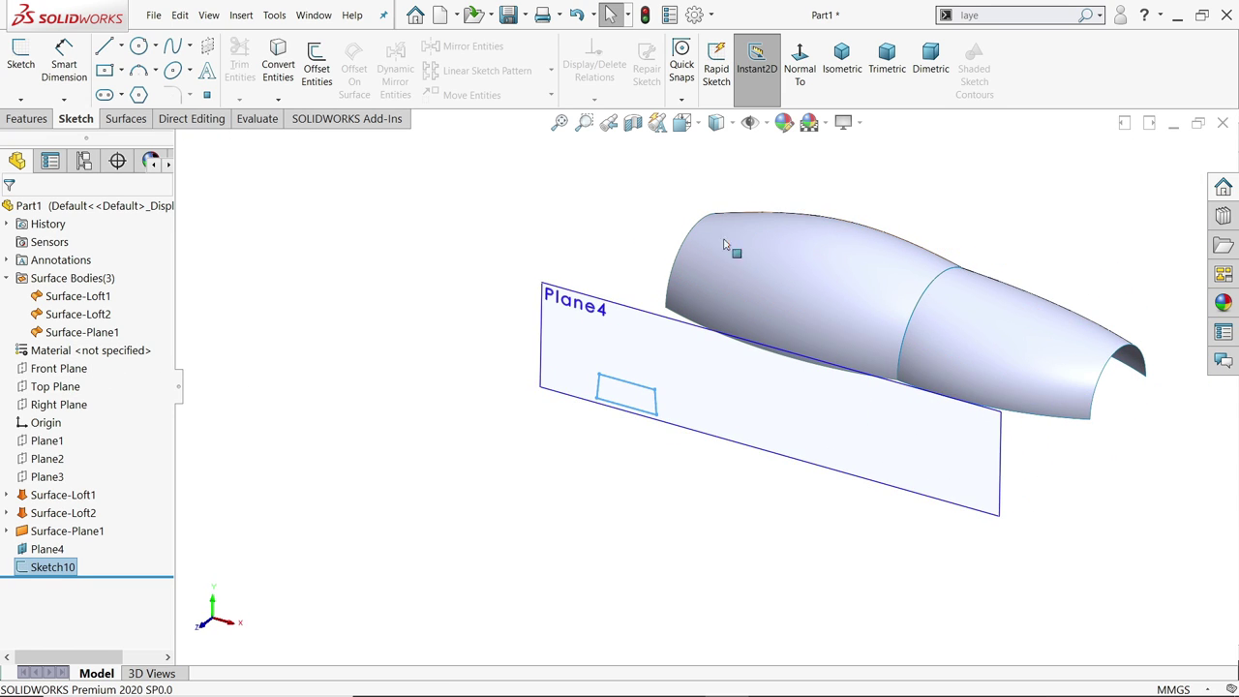
left_click(76, 376)
middle_click_drag(553, 345, 717, 324)
middle_click_drag(871, 279, 568, 426)
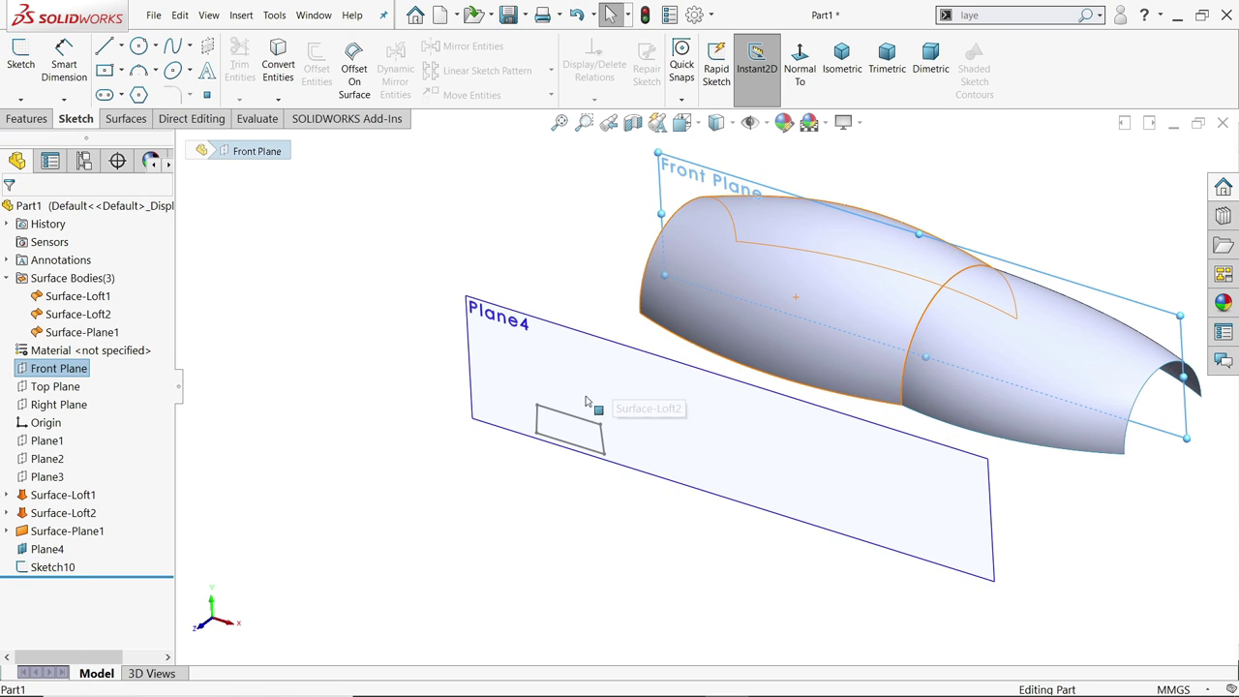
scroll(728, 263, "down", 2)
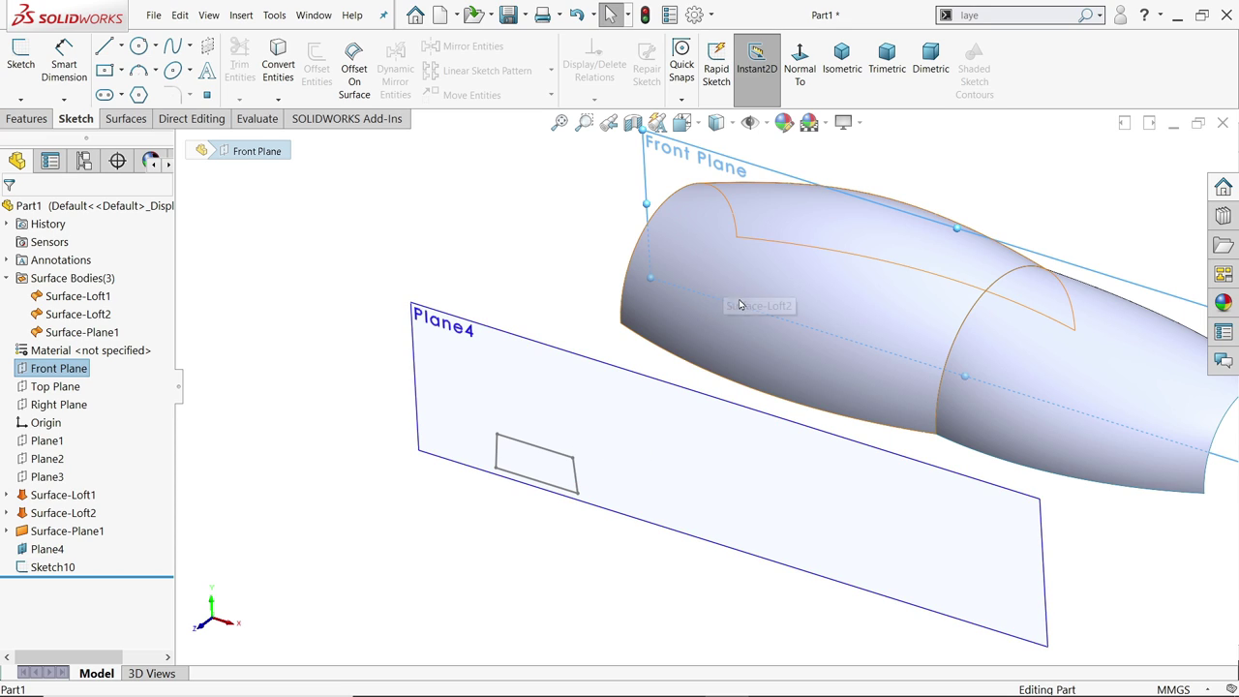
left_click(27, 119)
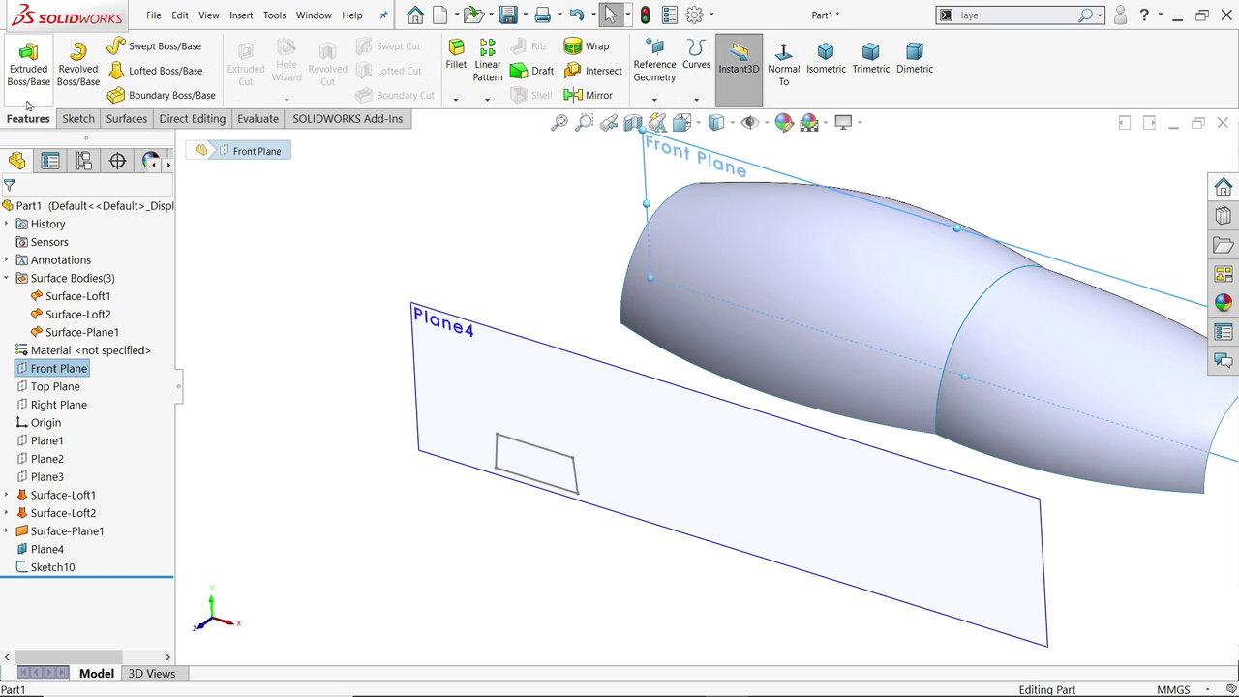
left_click(76, 120)
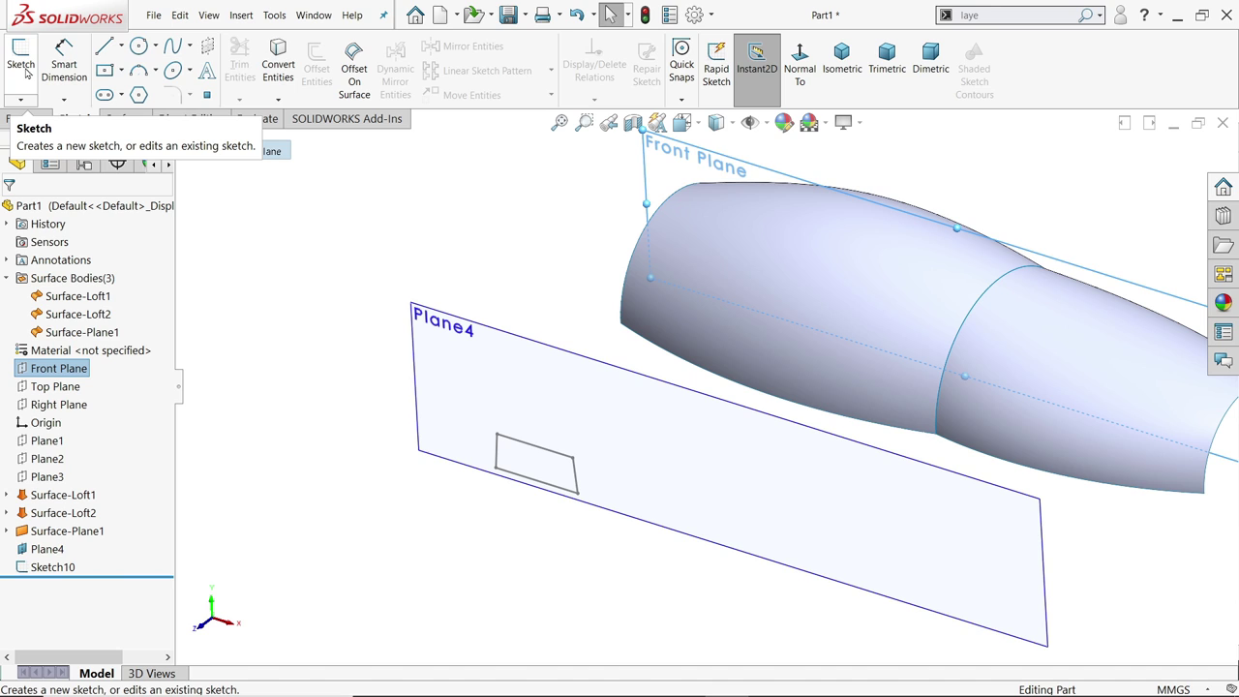
left_click(26, 73)
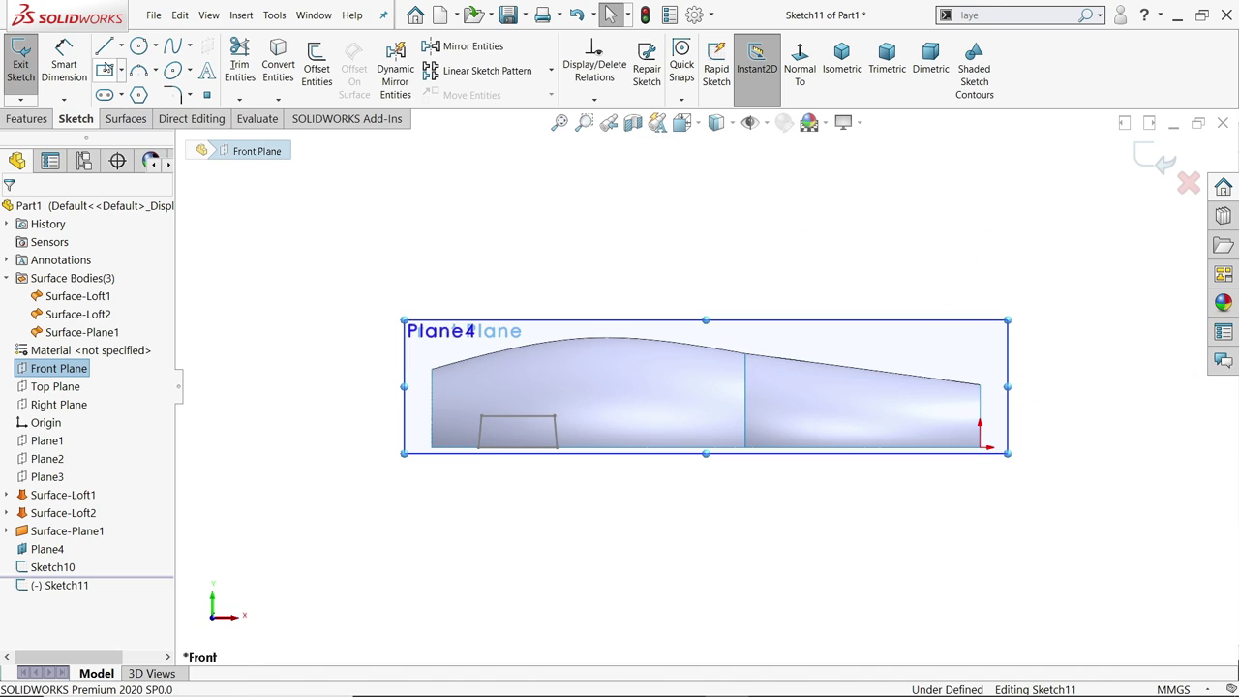
Sketch a closed rectangle around the trapezoid, based on the body's base edge, about 41 mm wide and 18.7 mm high
left_click(104, 47)
scroll(497, 430, "up", 3)
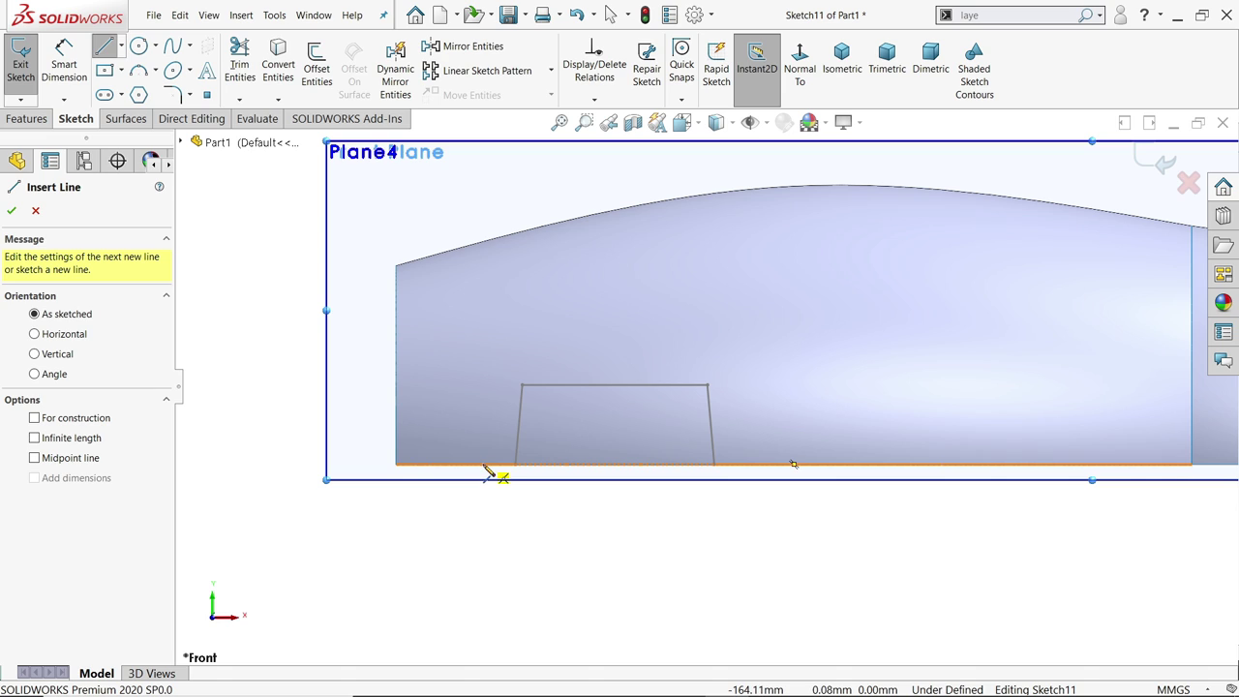
left_click(483, 464)
left_click(483, 317)
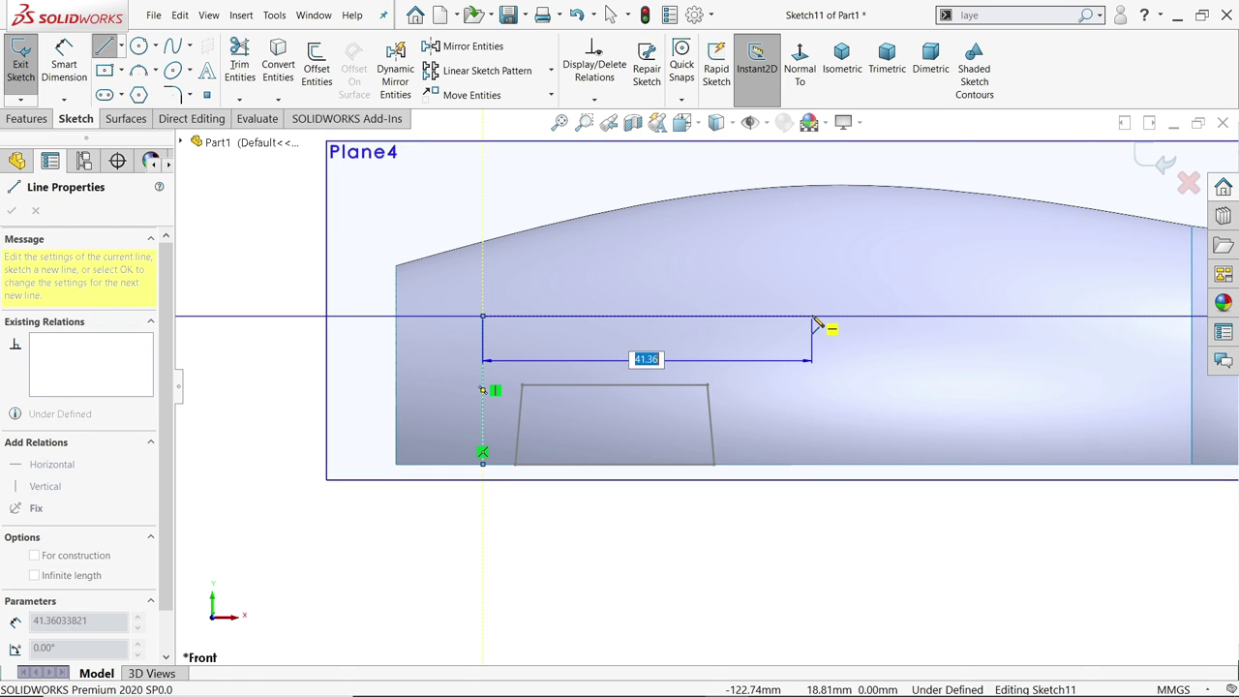
left_click(812, 318)
left_click(813, 465)
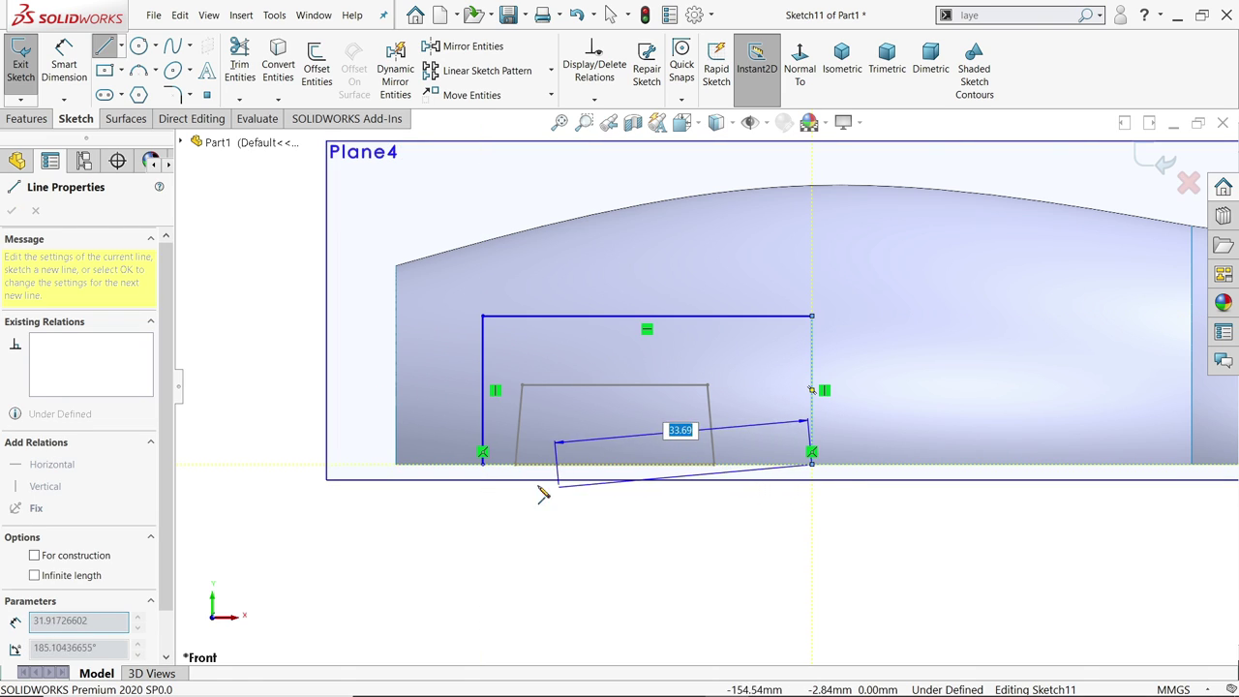
left_click(484, 463)
Dimension the horizontal distance between the rectangle's rear base corner and the trapezoid's rear base corner as 8.5 mm
key("d")
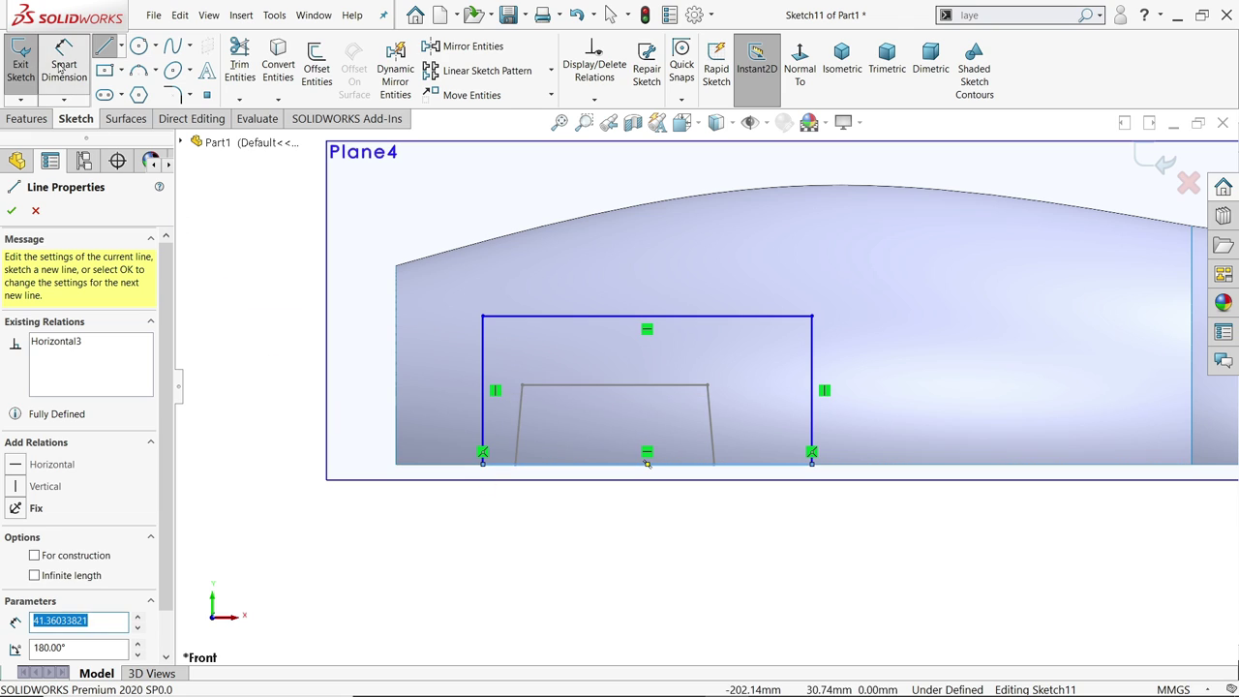
scroll(639, 465, "down", 4)
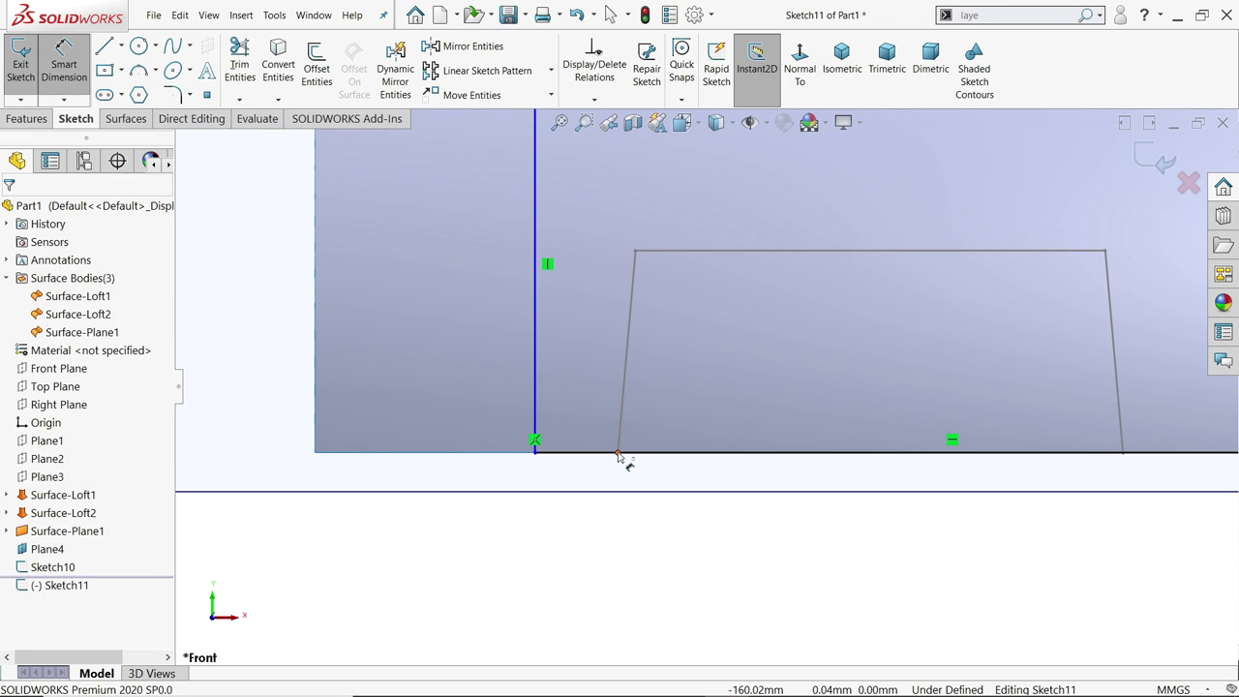
left_click(618, 453)
left_click(534, 452)
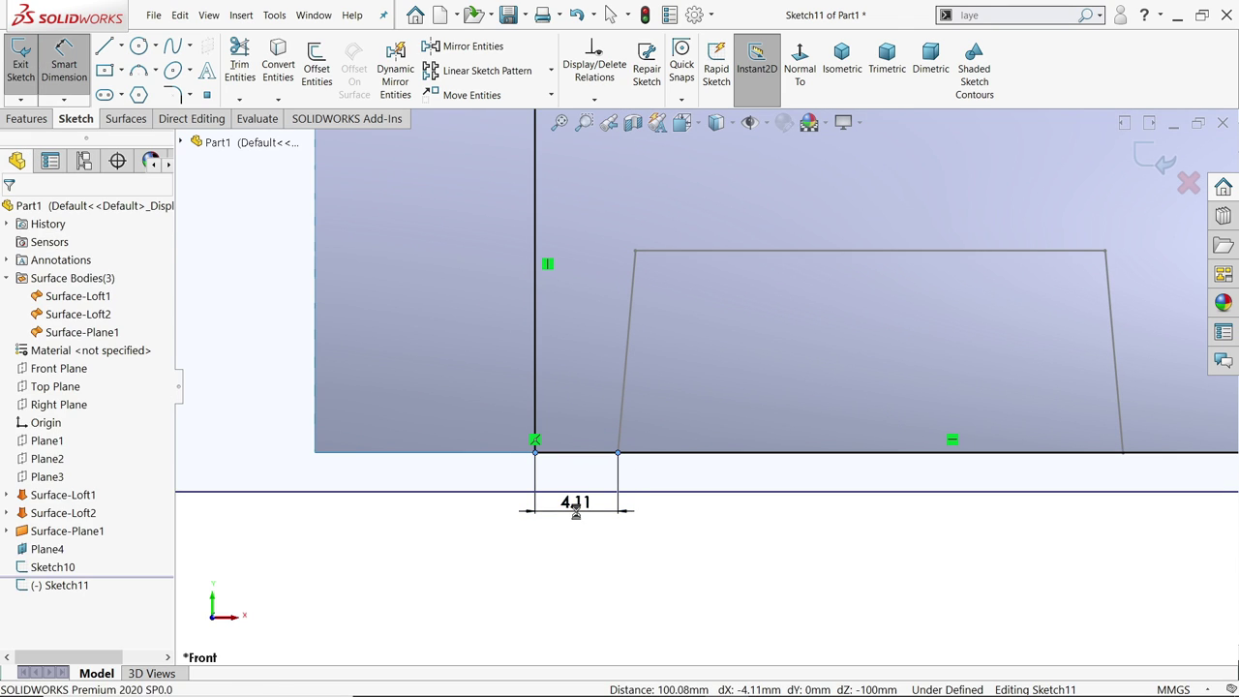
left_click(574, 513)
type("8.5")
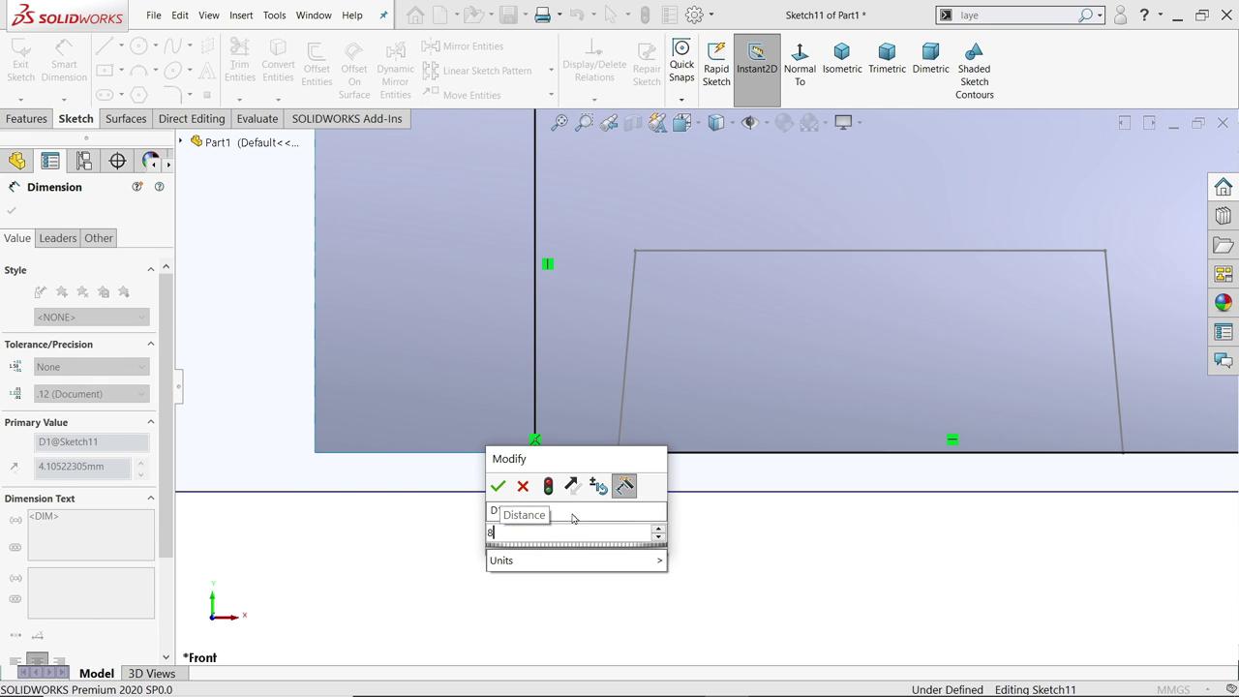
key("Return")
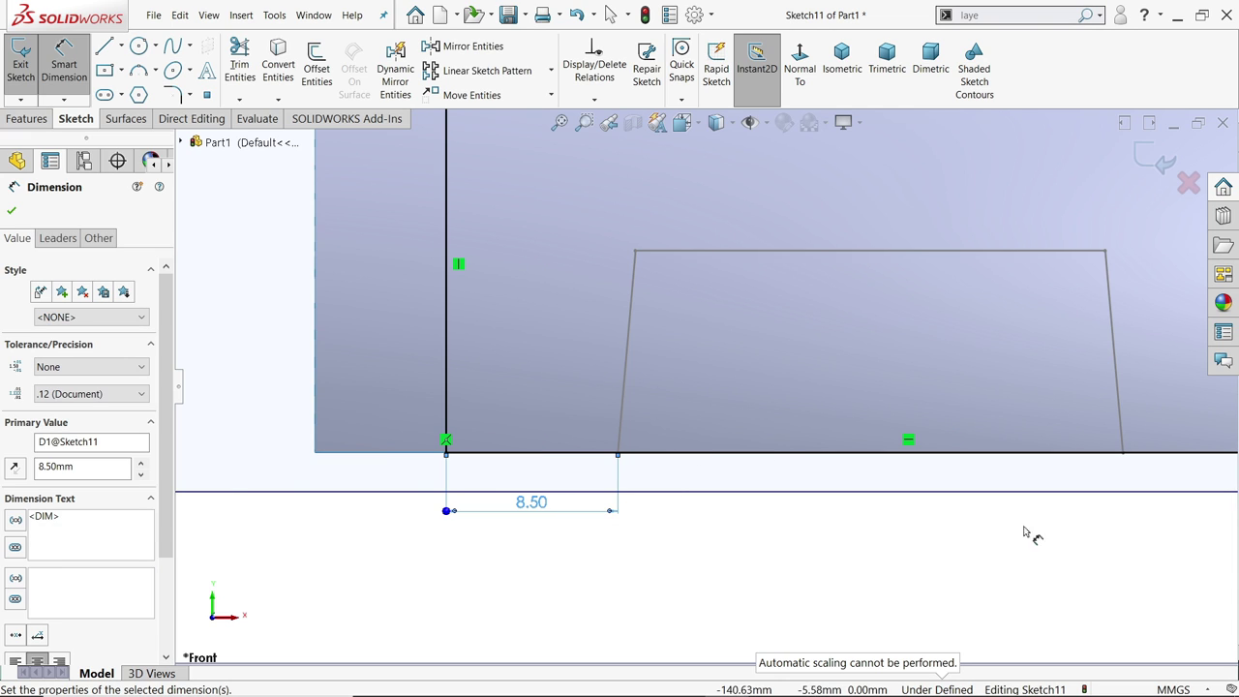
Dimension the horizontal distance between the trapezoid's front base corner and the rectangle's front base corner as 3.5 mm
key("z")
left_click(997, 433)
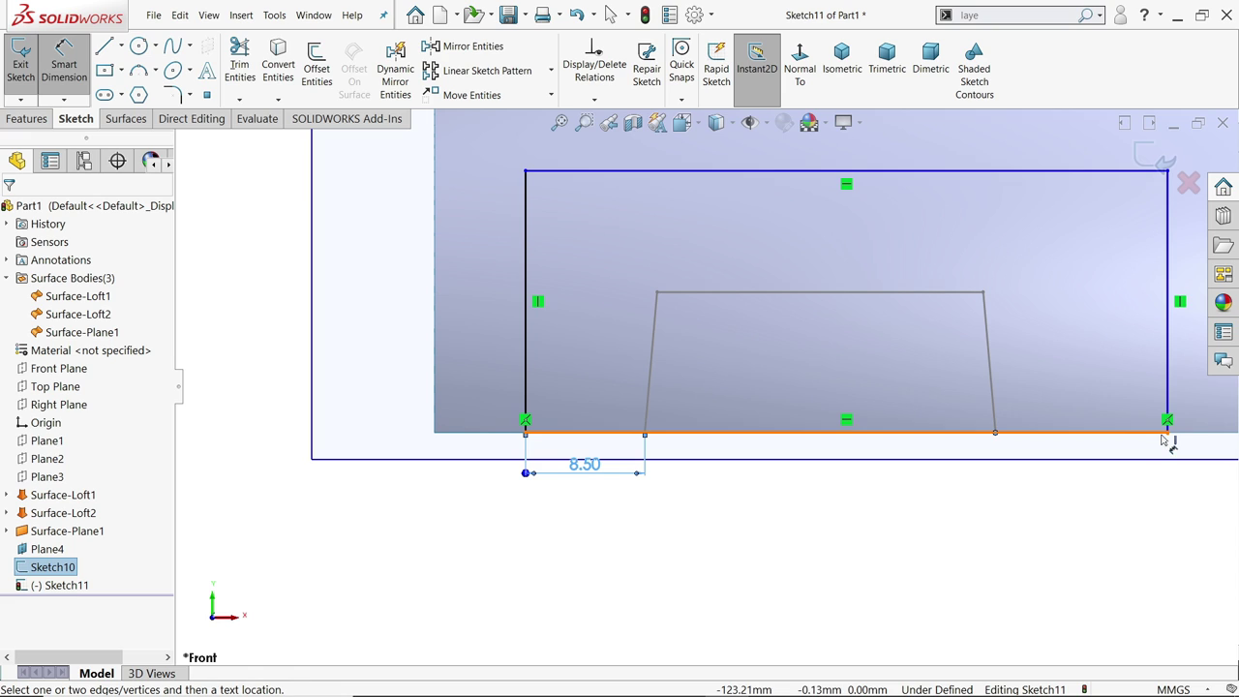
left_click(1168, 432)
left_click(1102, 494)
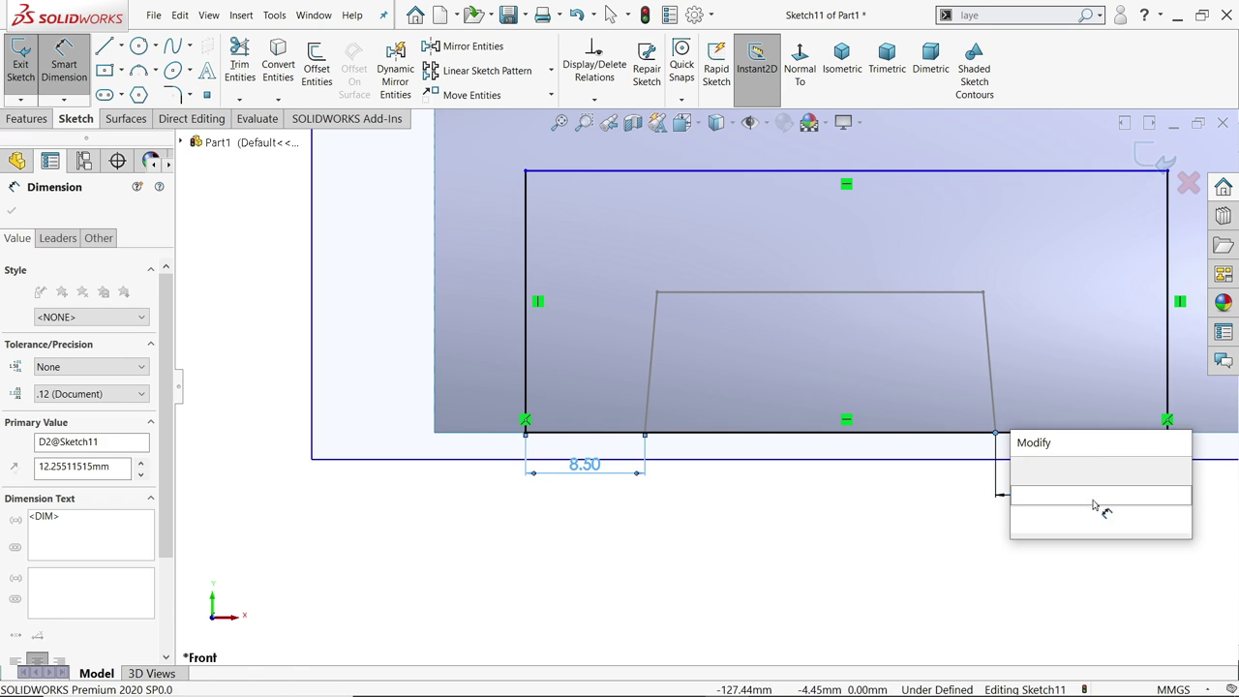
type("3.5")
key("Return")
Dimension the rectangle's rear vertical side as 17 mm and show the model in isometric view
scroll(721, 387, "up", 3)
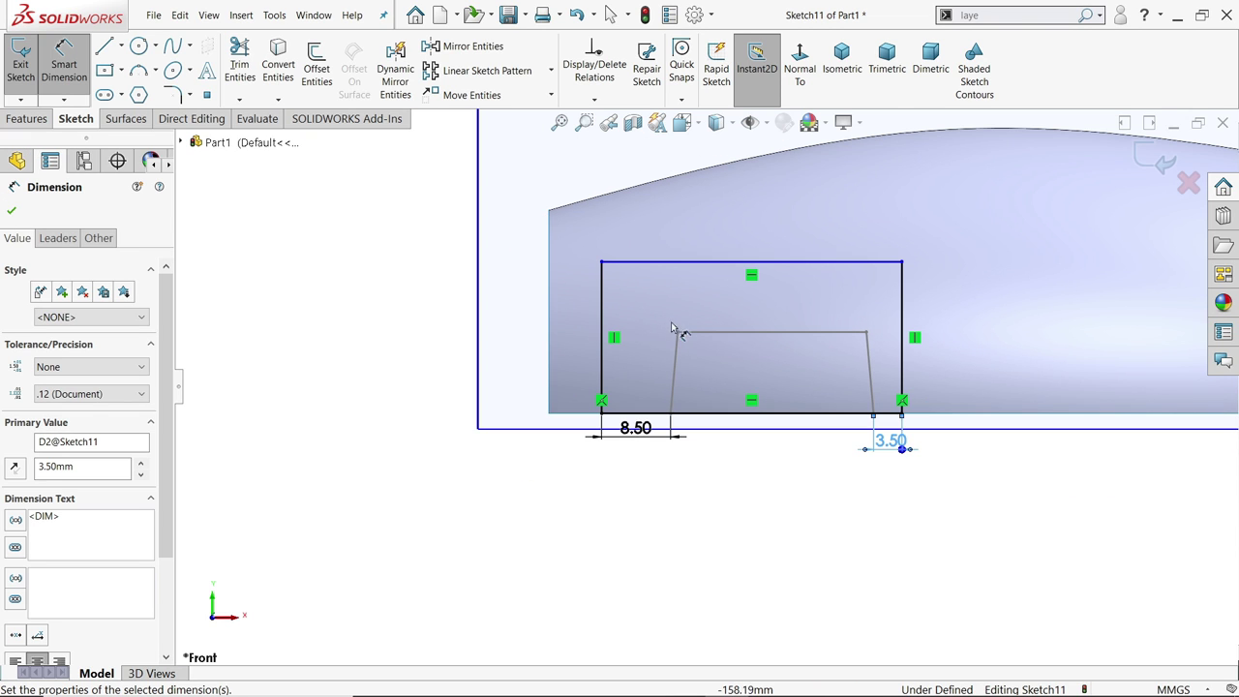
left_click(602, 319)
left_click(505, 336)
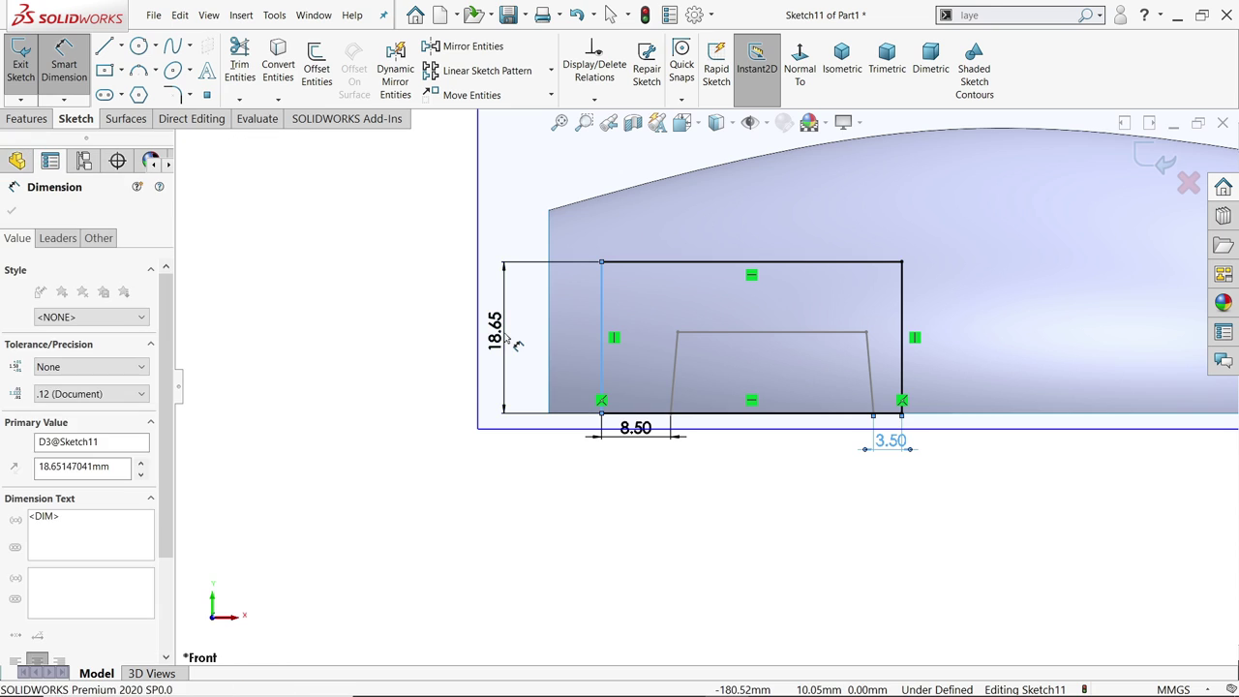
type("17")
key("Return")
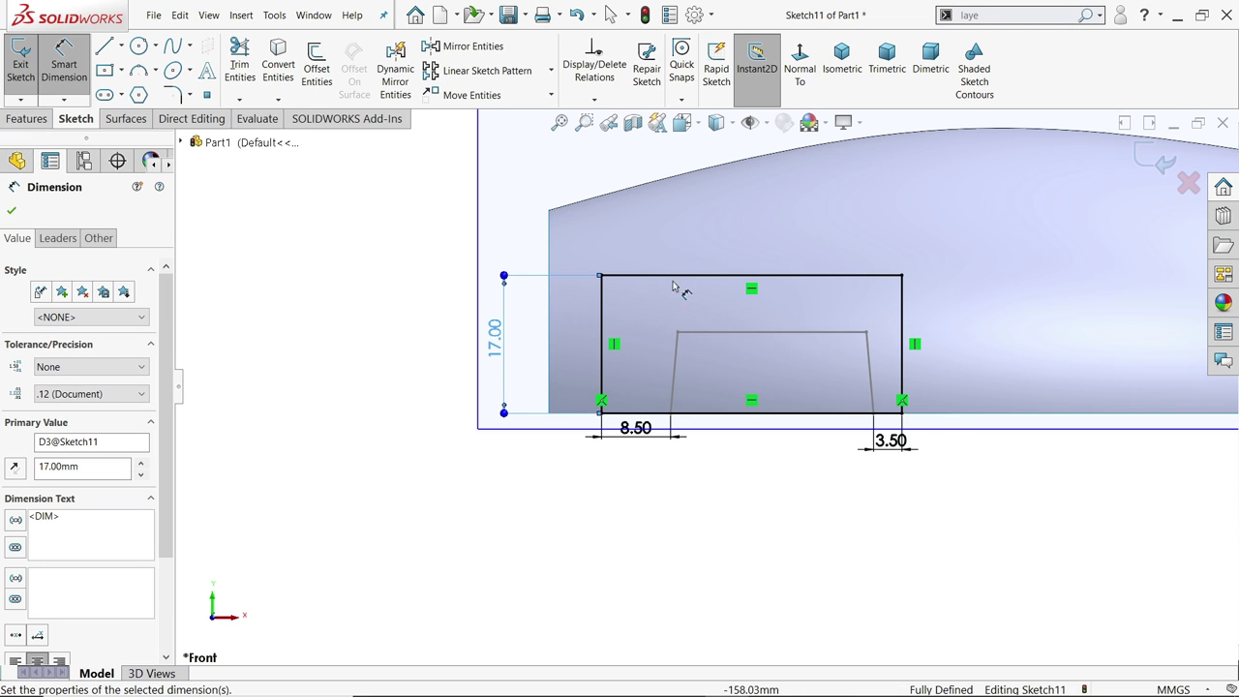
key("ctrl+7")
scroll(671, 284, "down", 3)
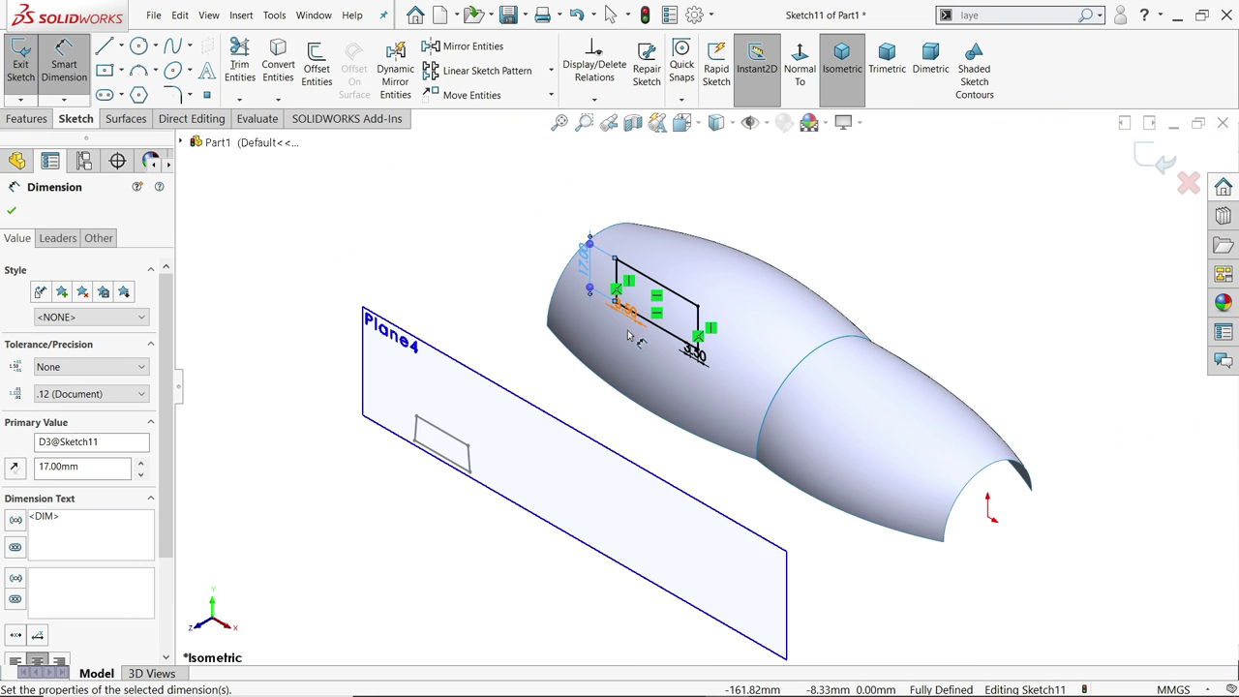
Exit the rectangle sketch and create a lofted surface from the trapezoid profile on Plane4 to the rectangle profile on the body
left_click(1160, 161)
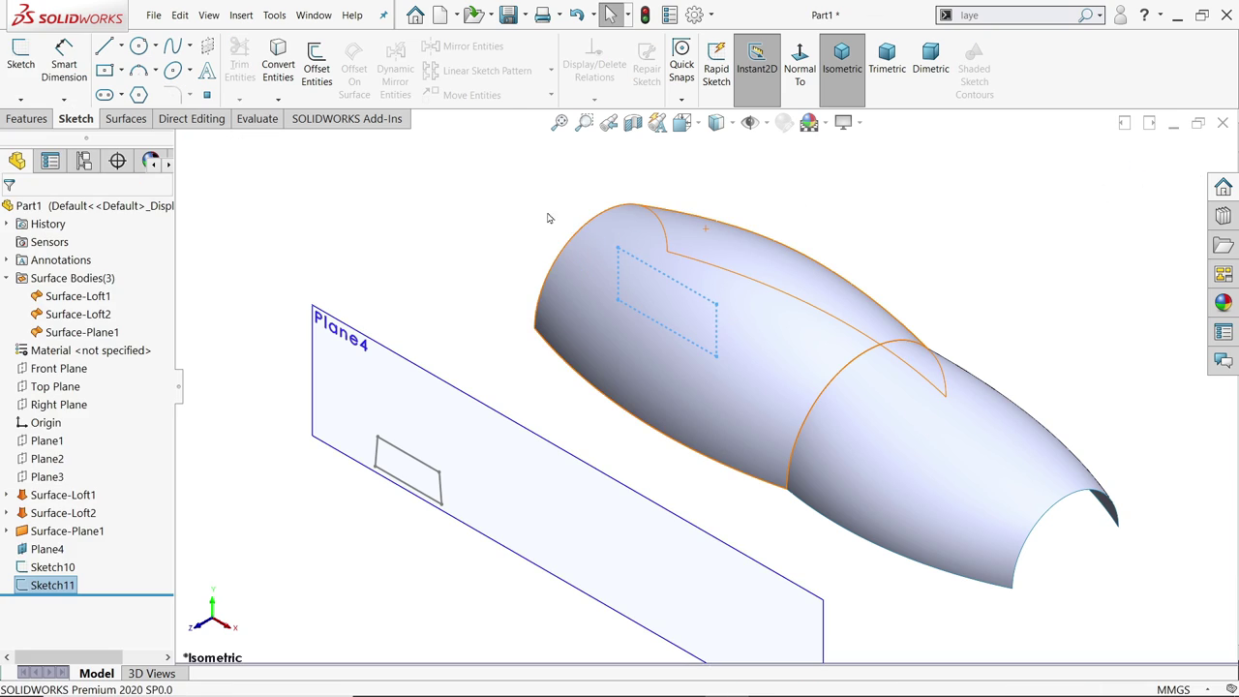
left_click(126, 119)
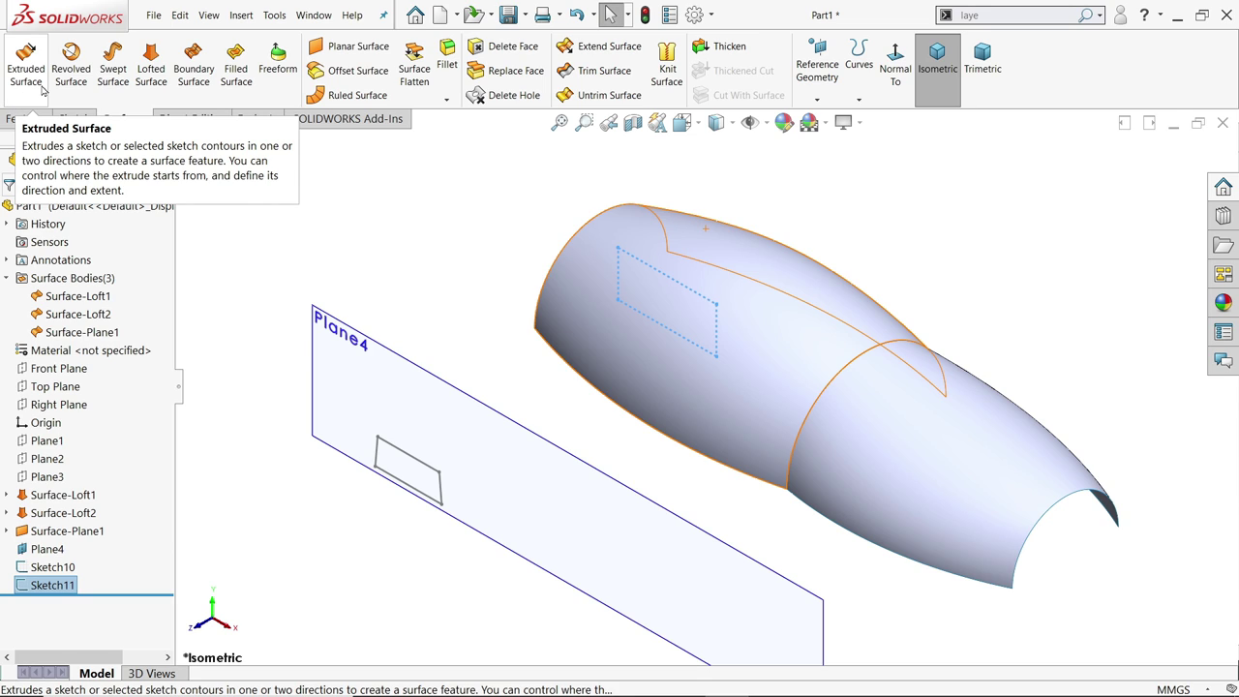
left_click(156, 84)
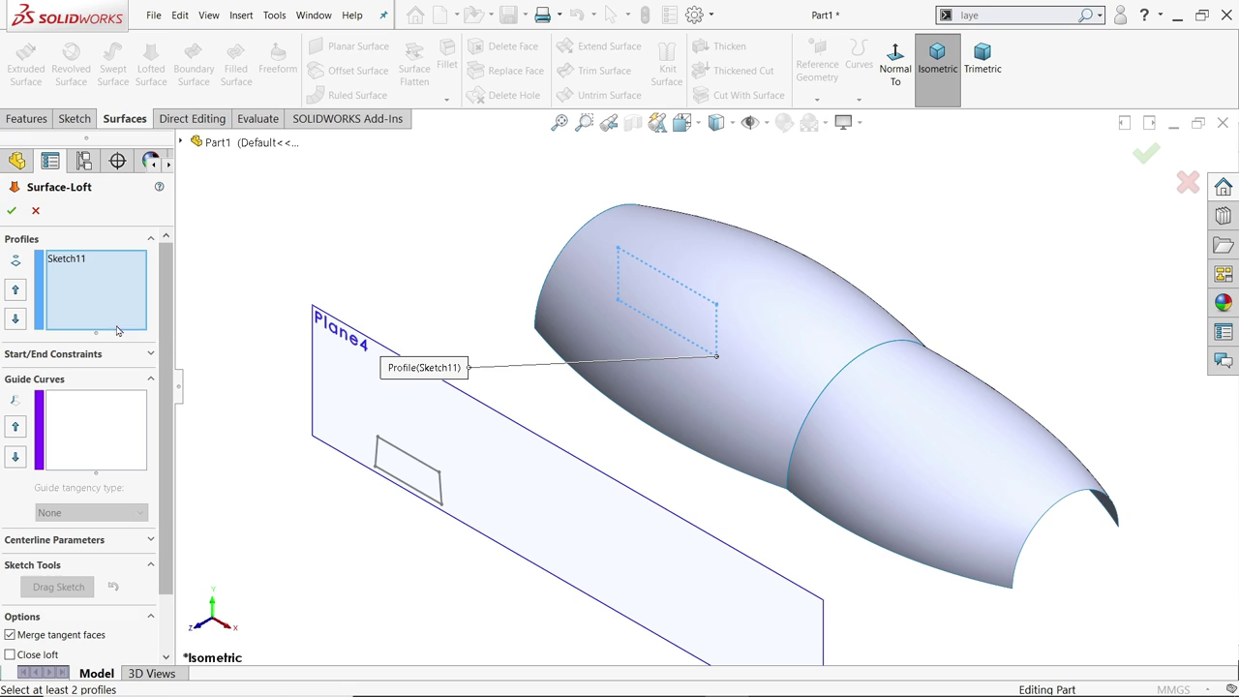
right_click(79, 275)
left_click(114, 281)
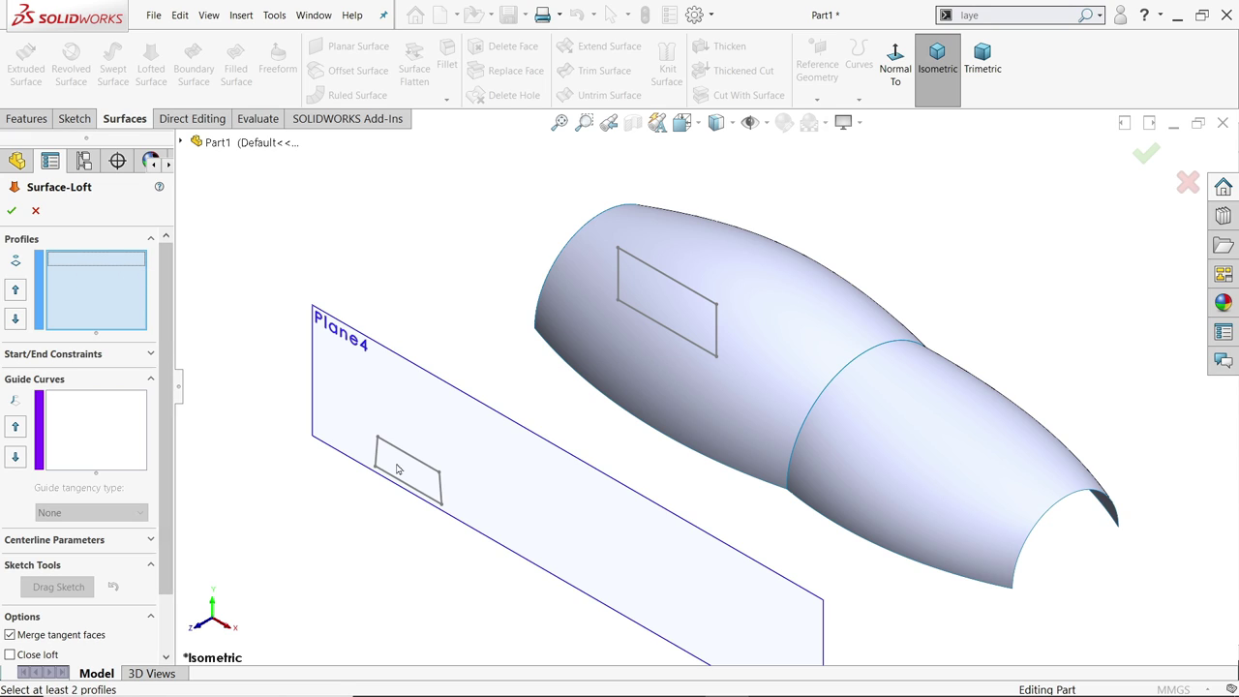
scroll(442, 514, "down", 3)
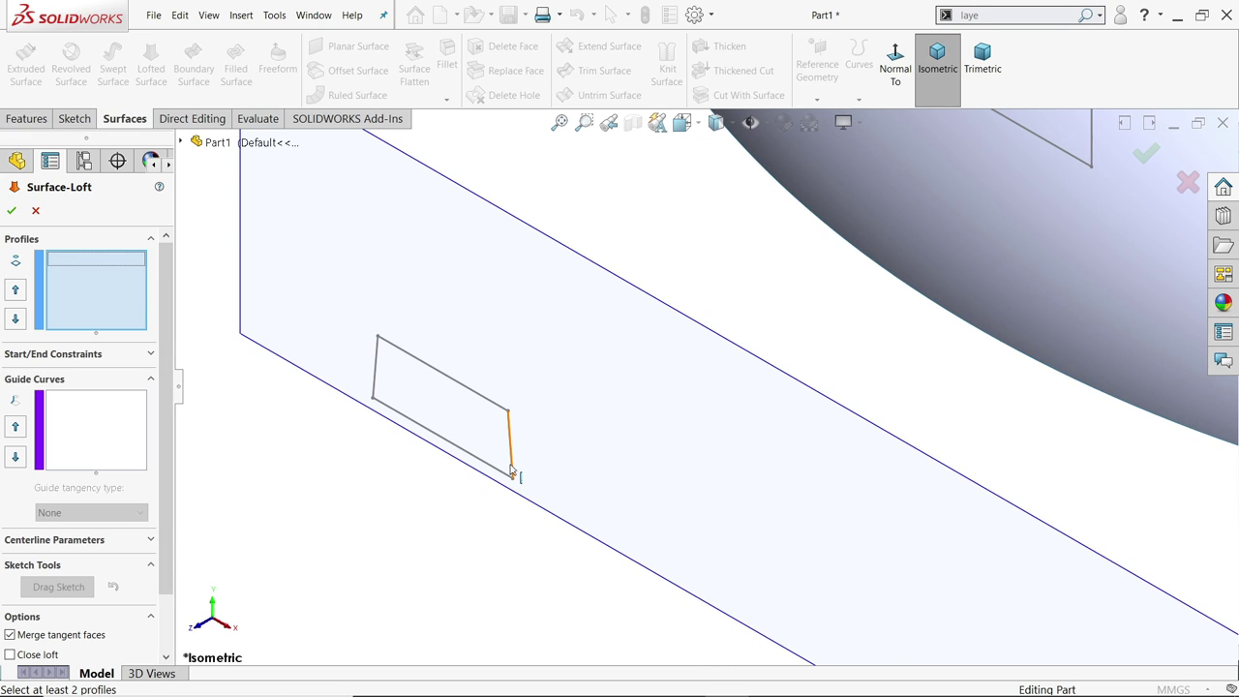
left_click(513, 471)
scroll(708, 382, "up", 2)
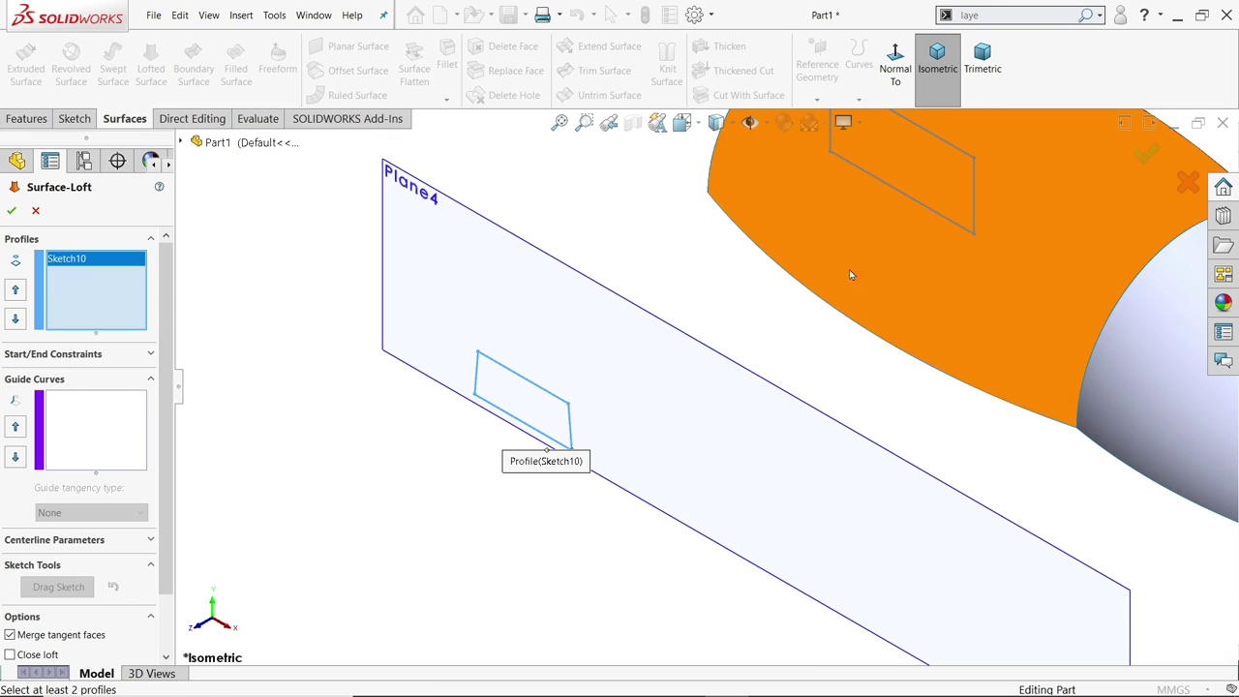
left_click(974, 230)
scroll(974, 229, "up", 3)
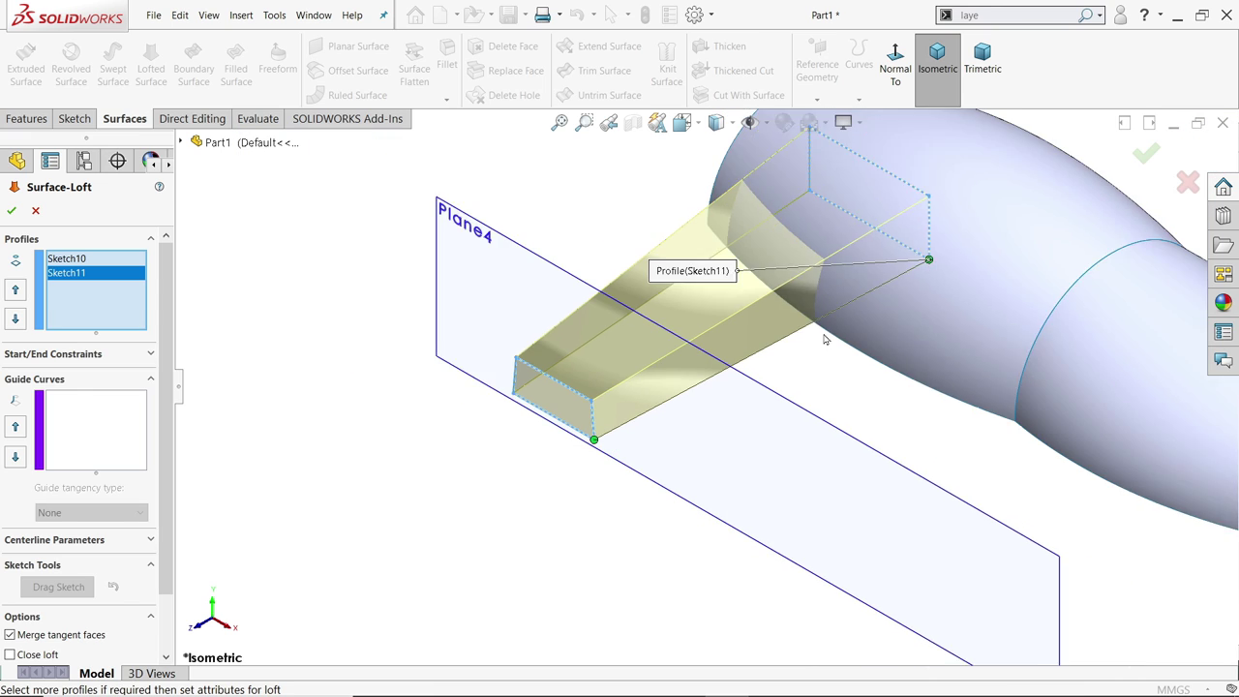
scroll(853, 313, "down", 2)
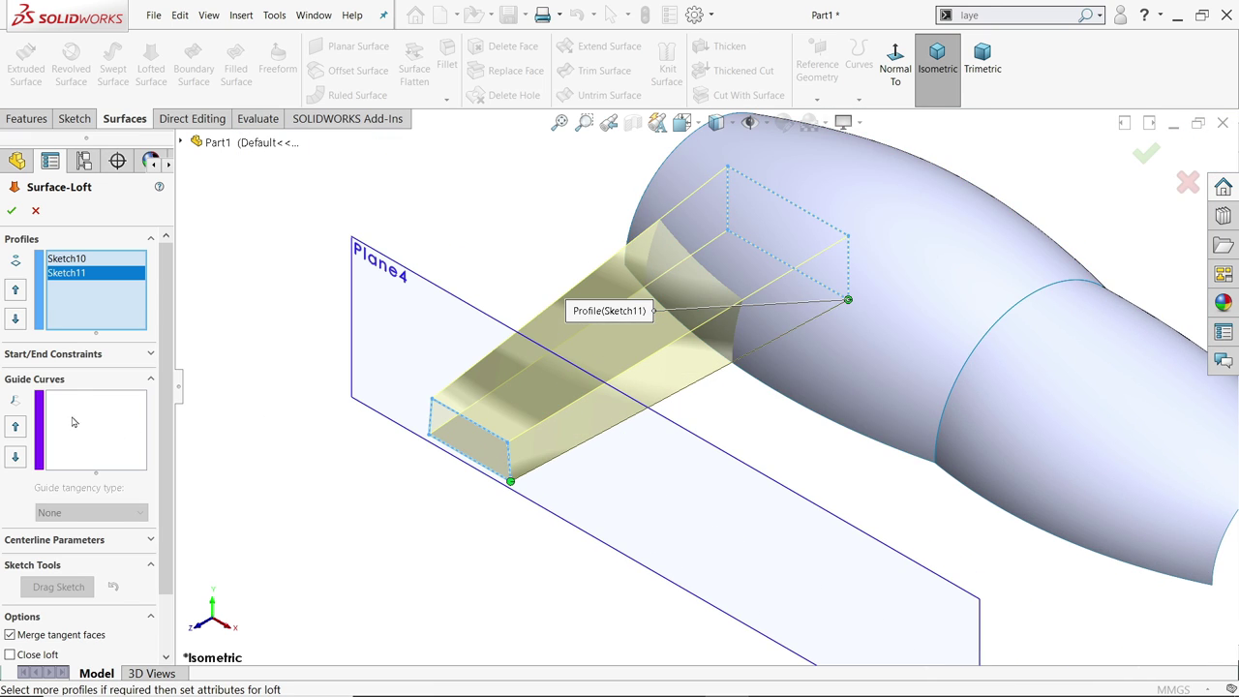
scroll(59, 523, "down", 2)
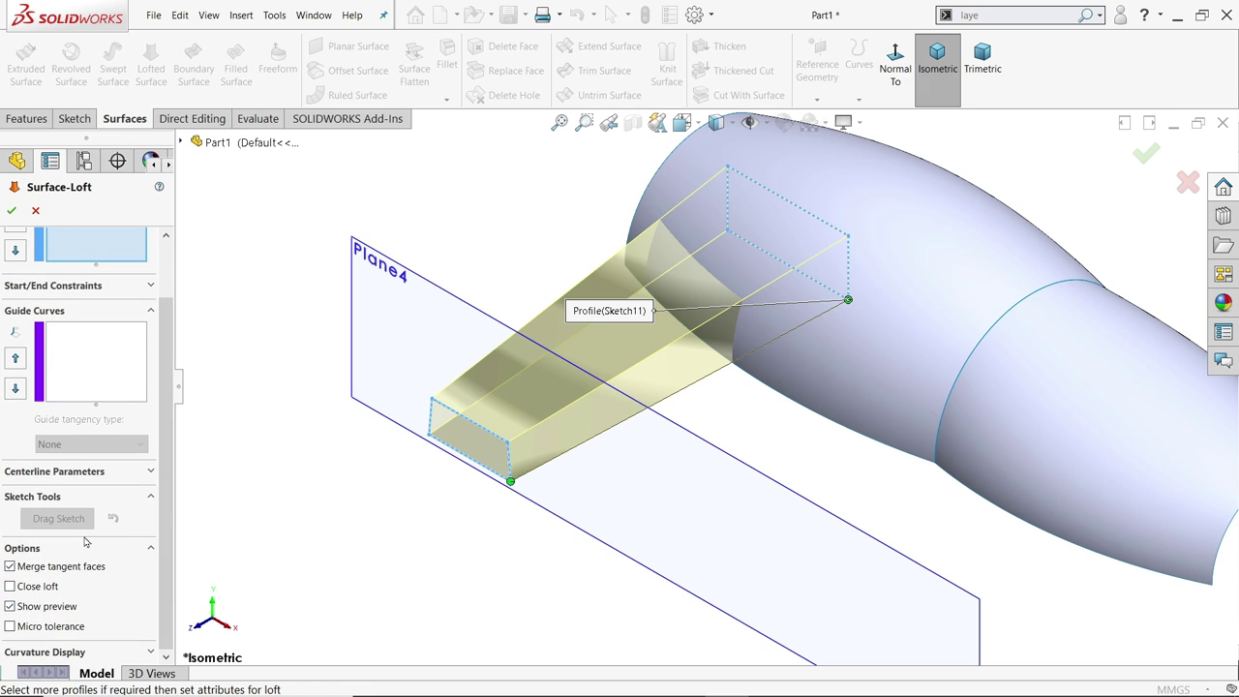
scroll(162, 360, "up", 2)
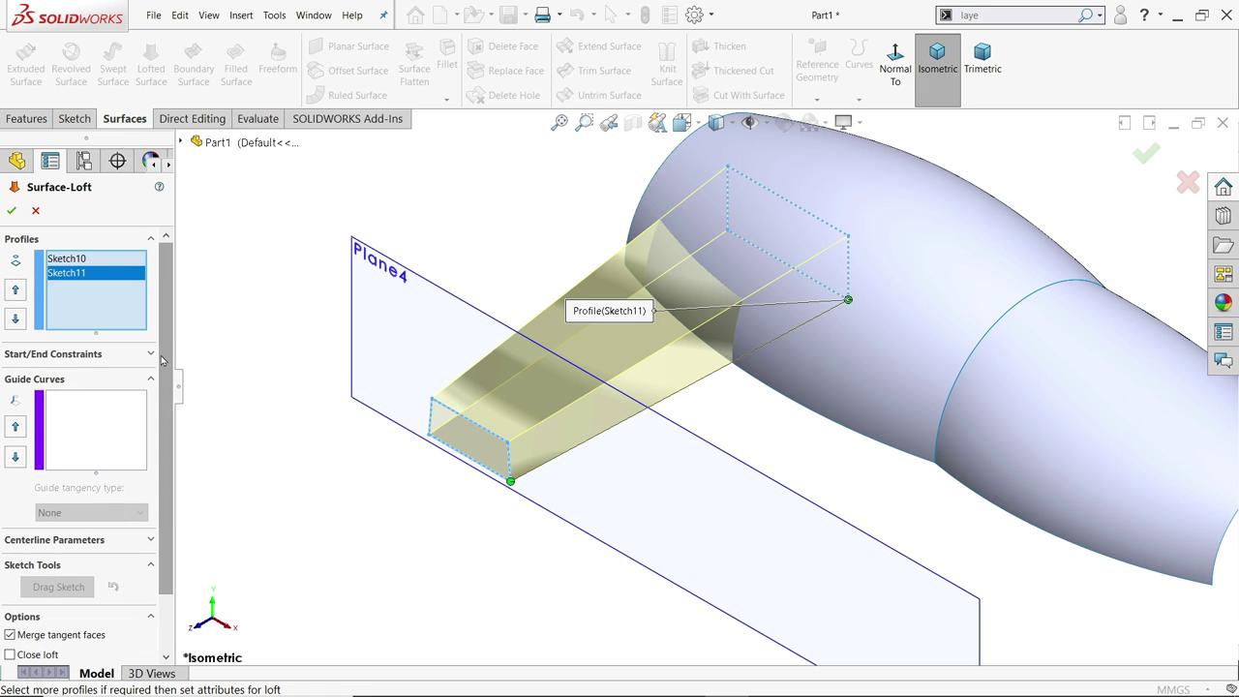
left_click(12, 212)
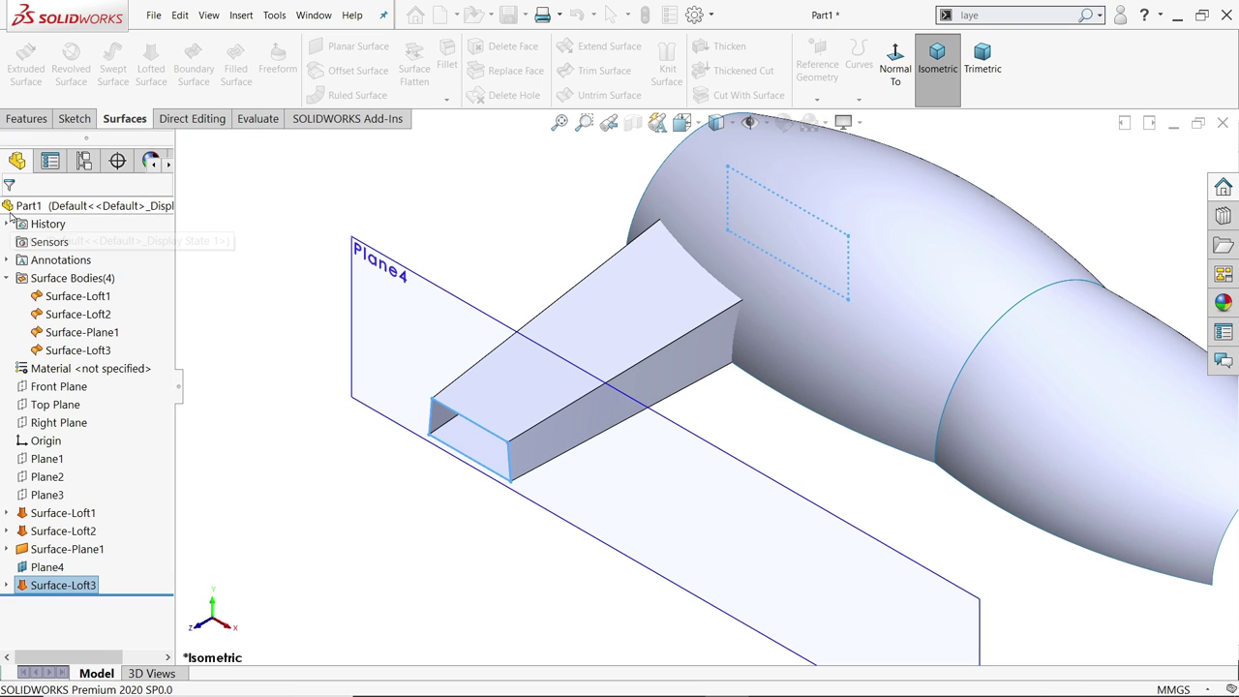
Hide Plane4
left_click(370, 258)
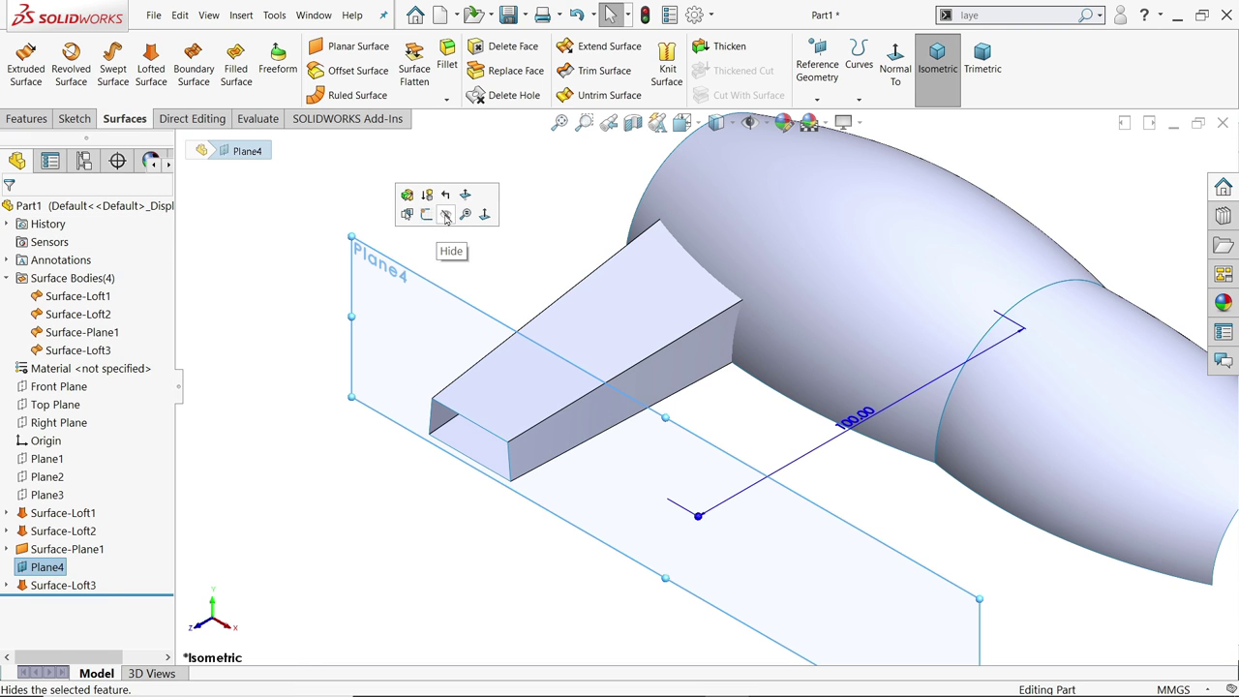
left_click(446, 216)
middle_click_drag(713, 352, 734, 281)
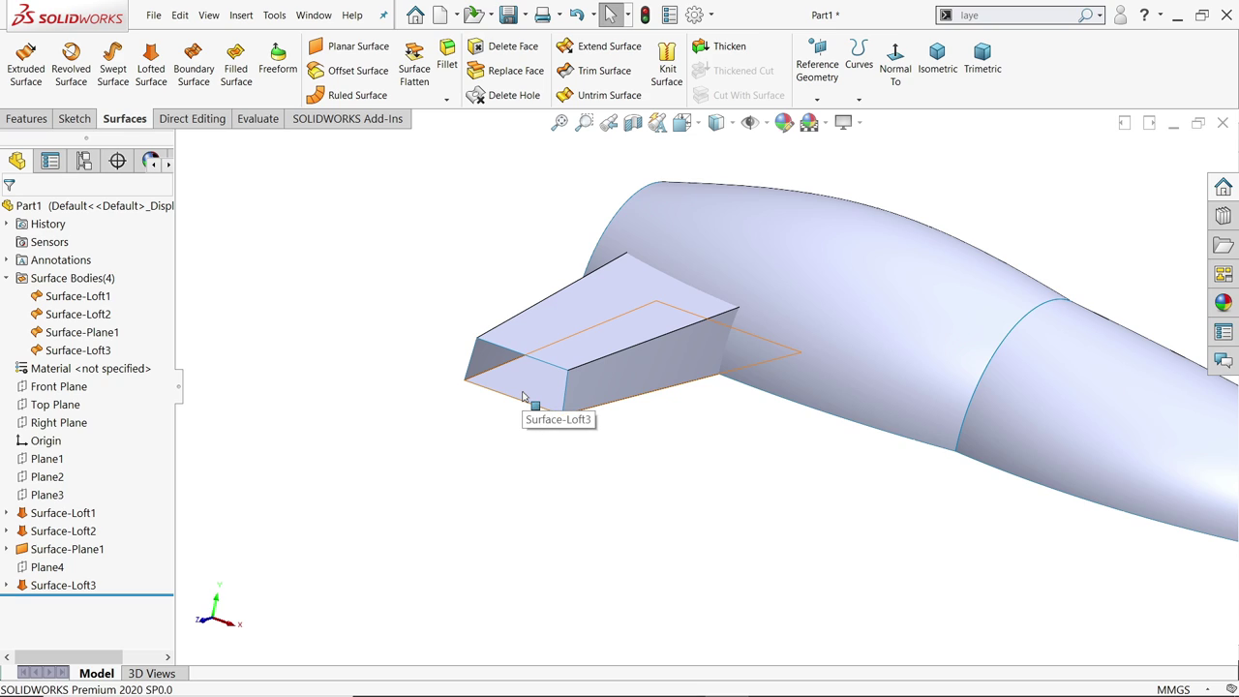
Edit the handle loft's trapezoid sketch and delete its base line along with the associated references
left_click(523, 397)
left_click(6, 586)
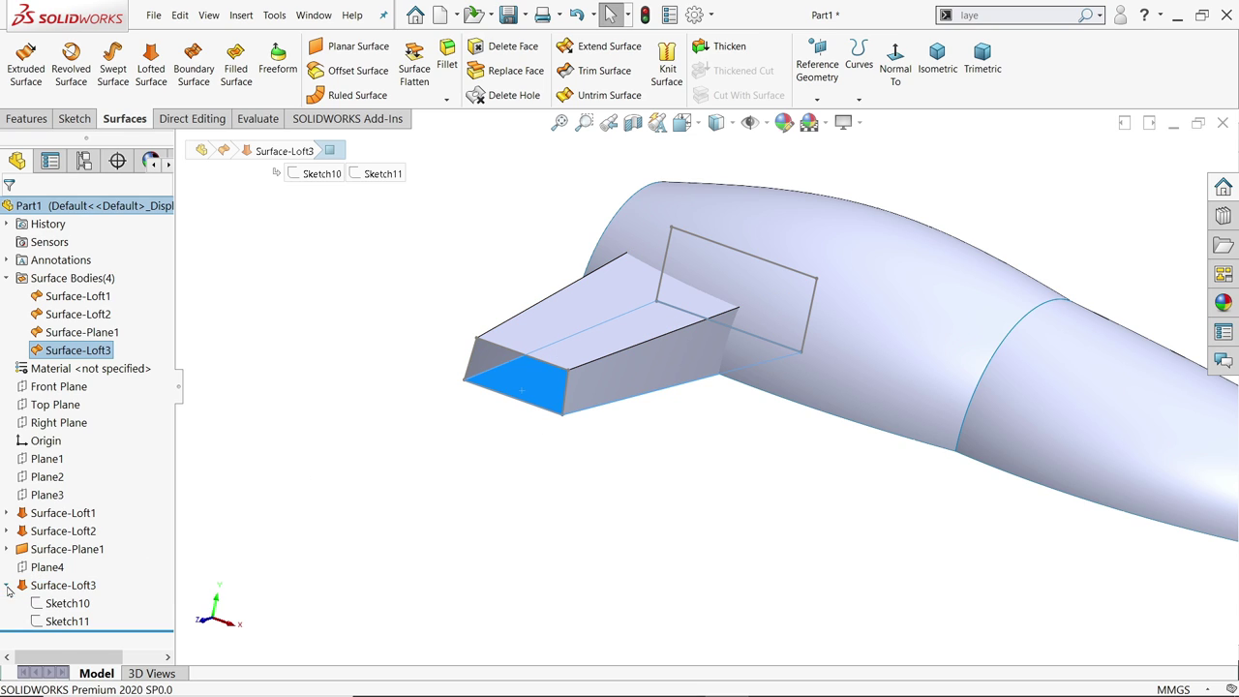
left_click(36, 604)
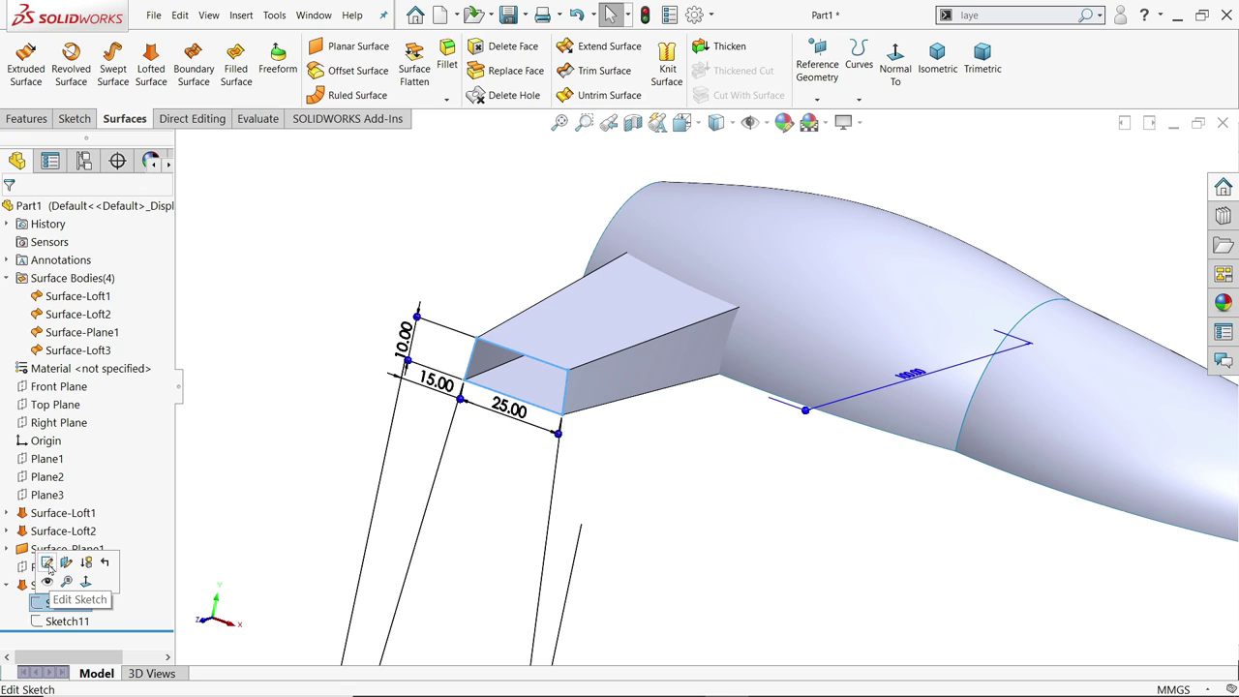
left_click(46, 563)
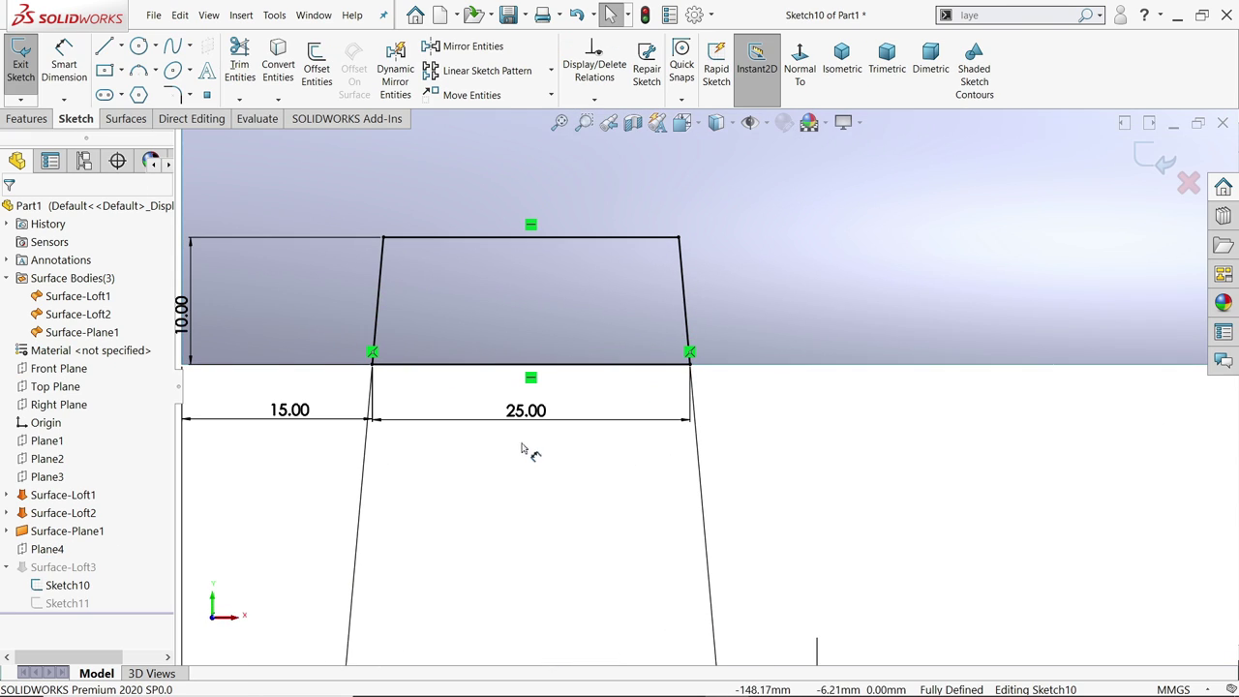
left_click(560, 366)
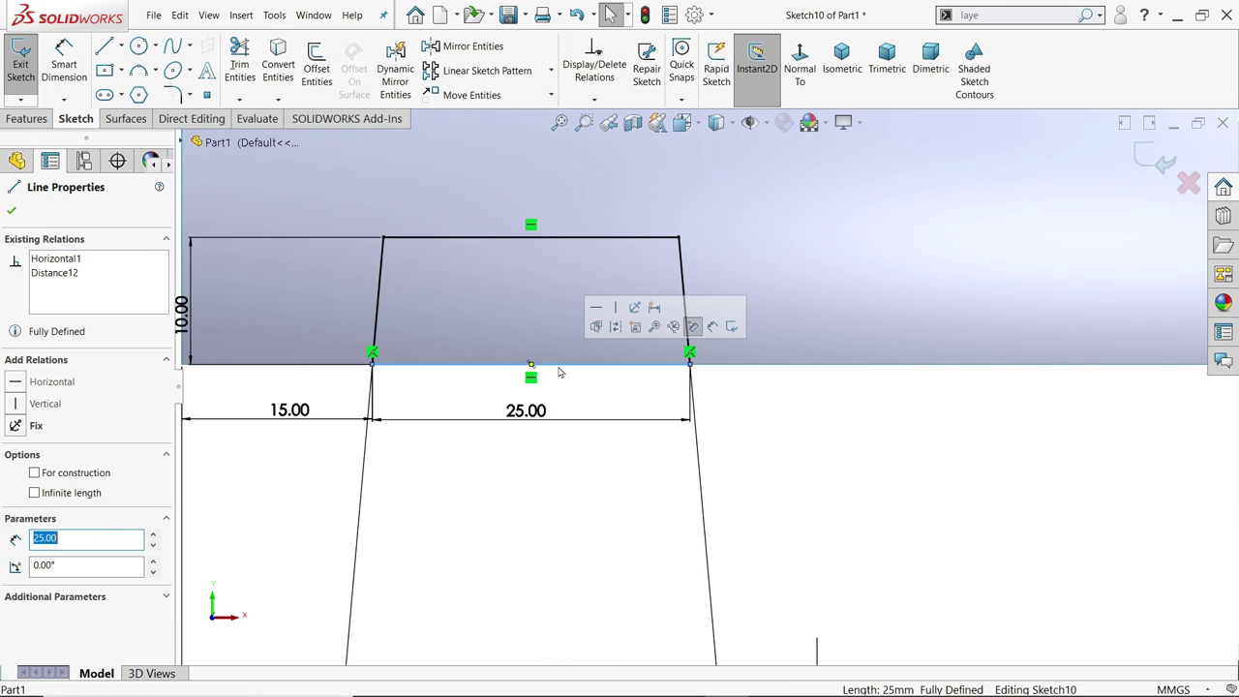
key("Delete")
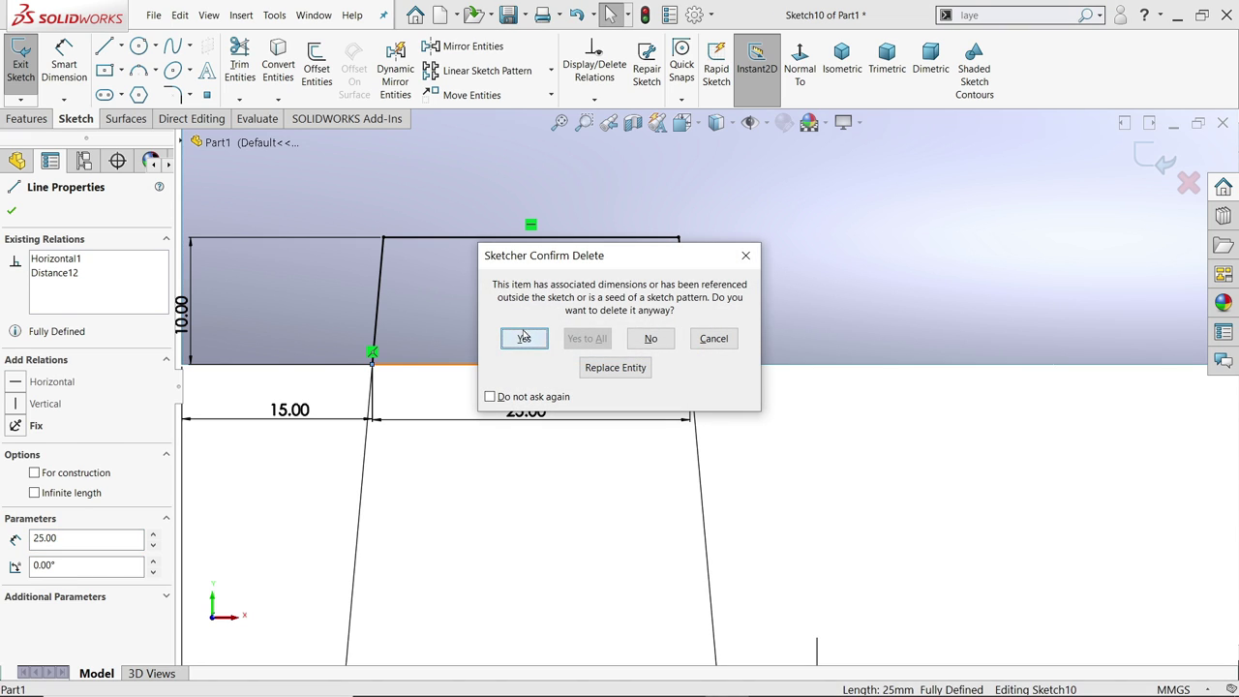
left_click(524, 338)
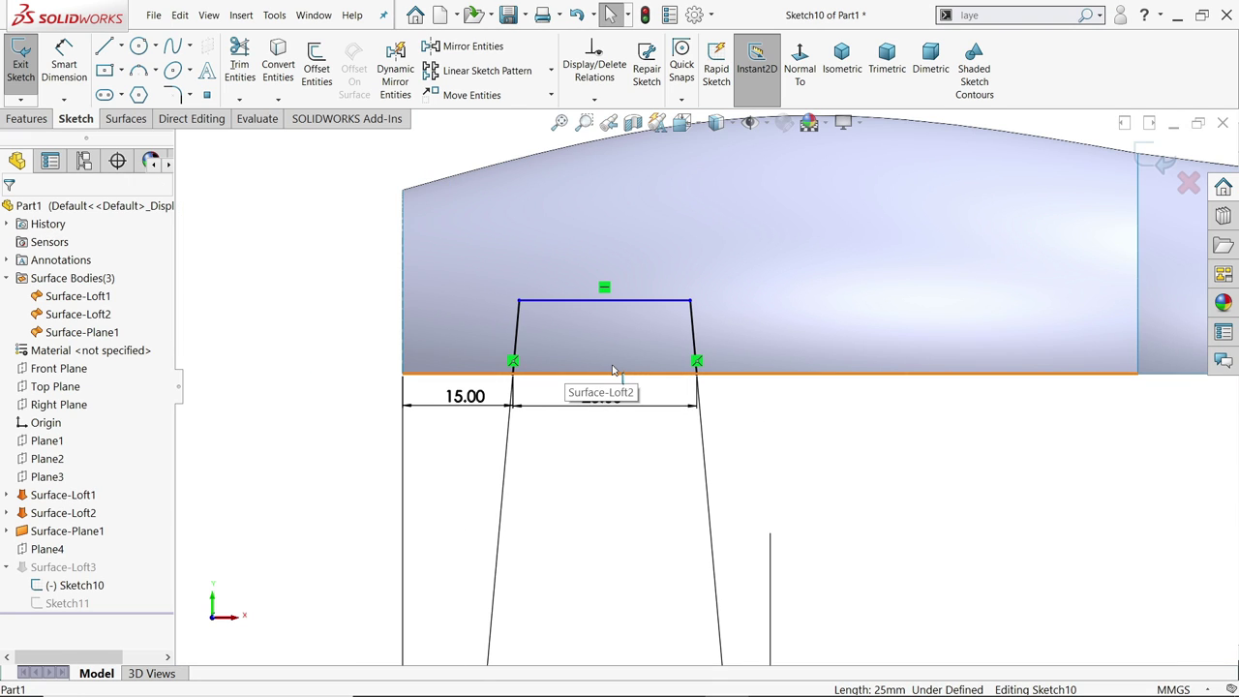
Dimension the trapezoid's top line 10 mm above the body's base edge and exit the sketch
scroll(613, 370, "up", 3)
scroll(669, 397, "down", 3)
key("d")
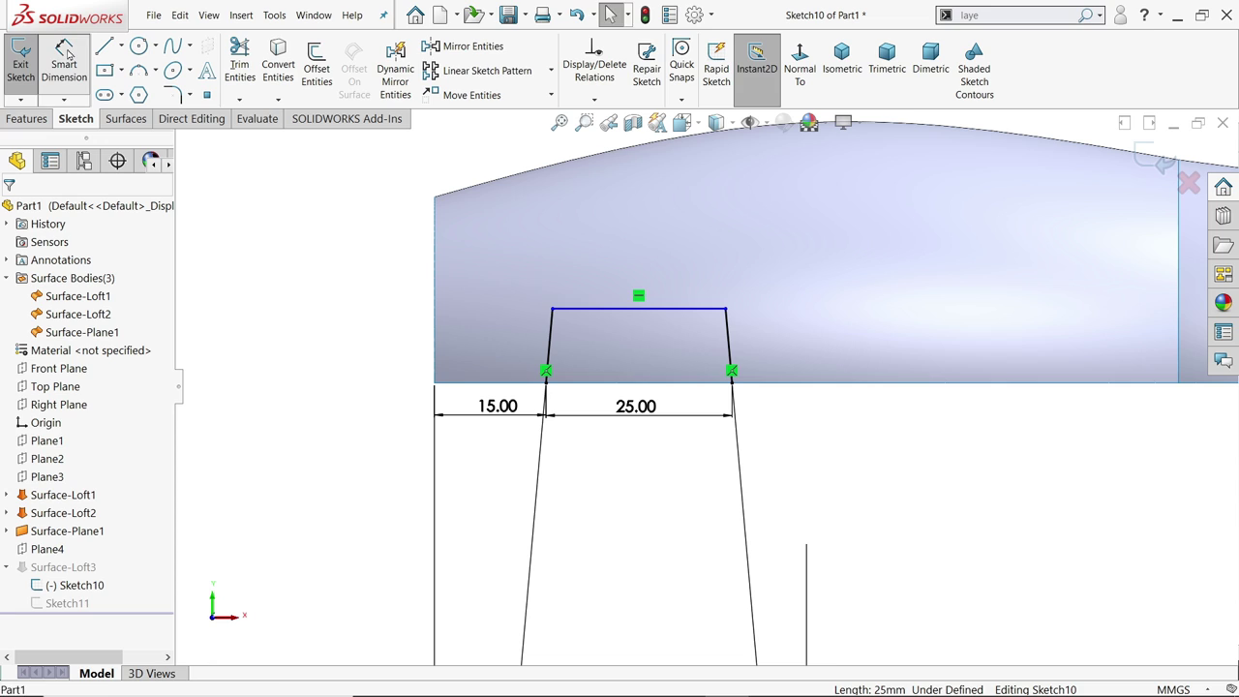
left_click(635, 310)
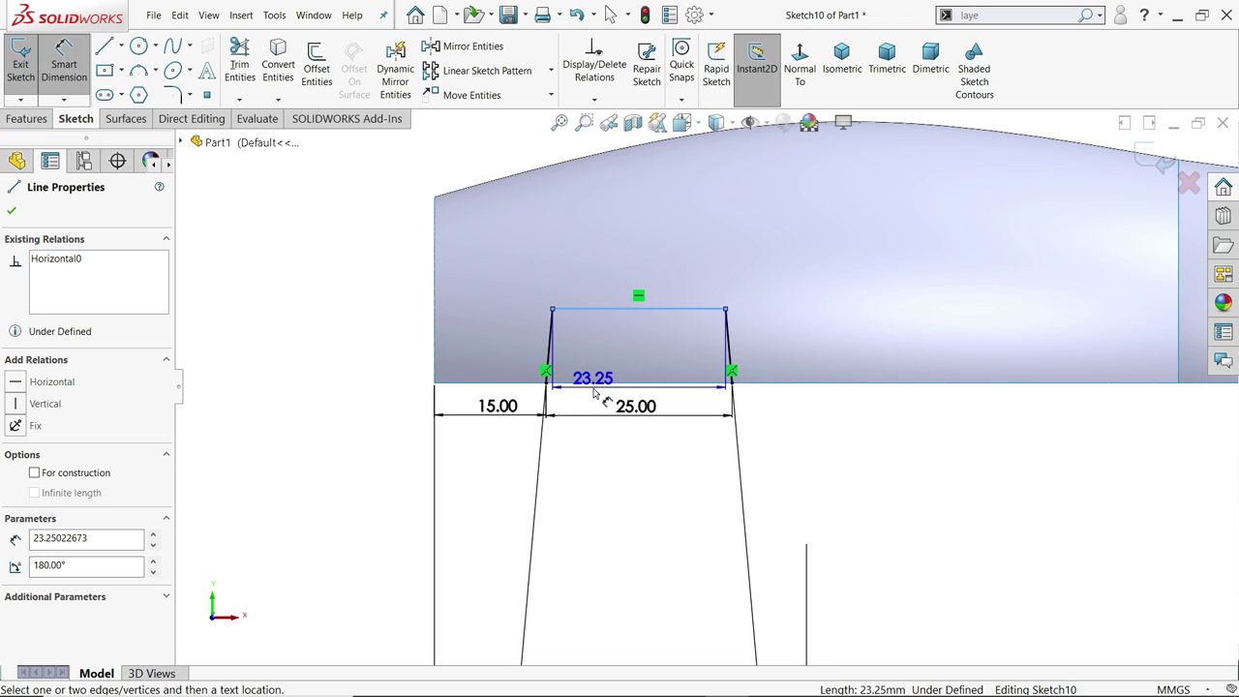
left_click(597, 383)
left_click(387, 335)
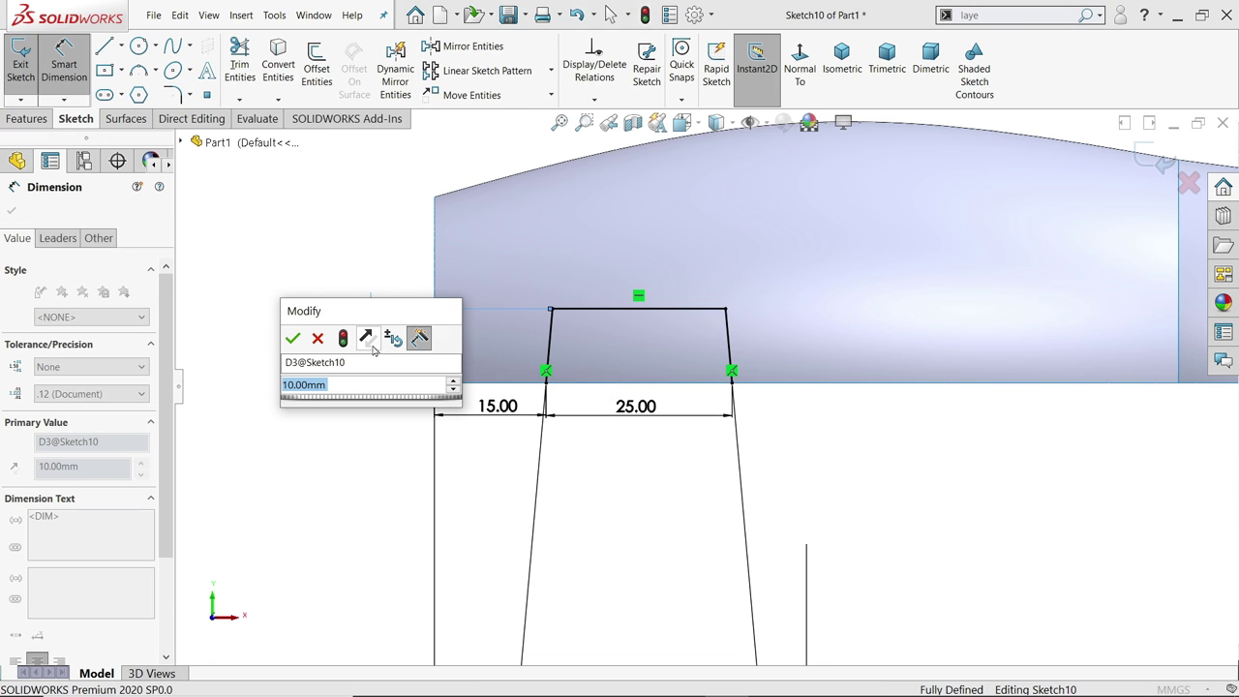
key("Return")
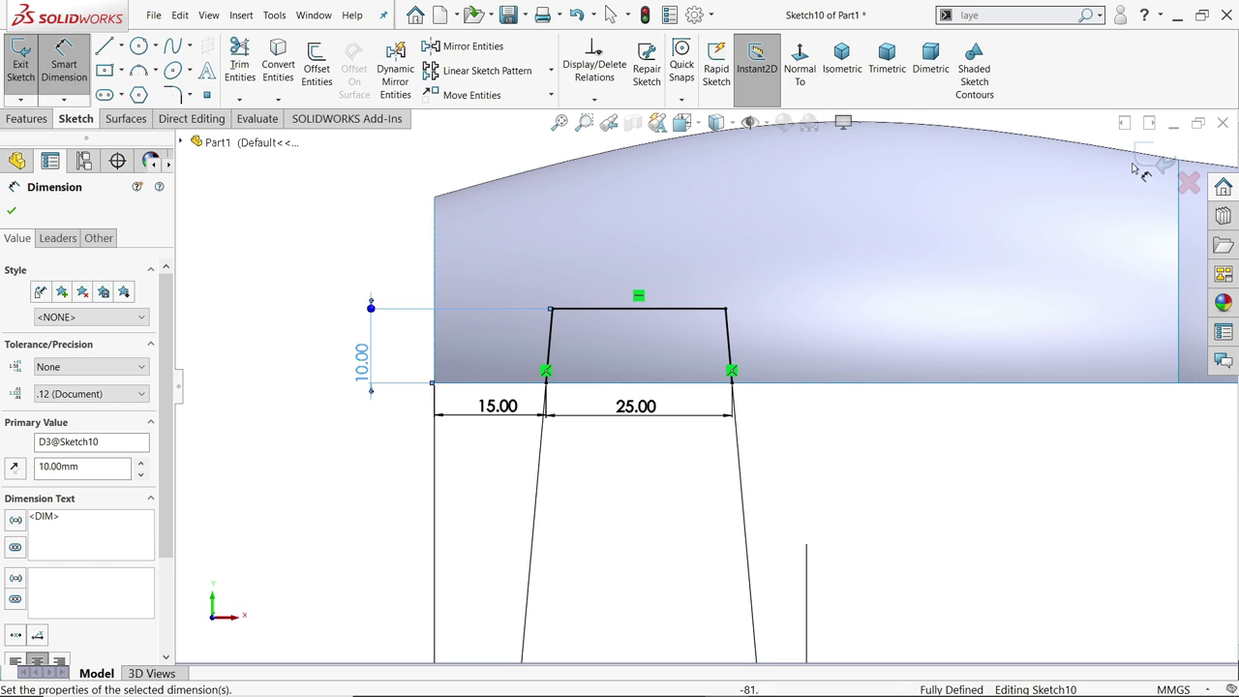
left_click(1141, 155)
left_click(1141, 155)
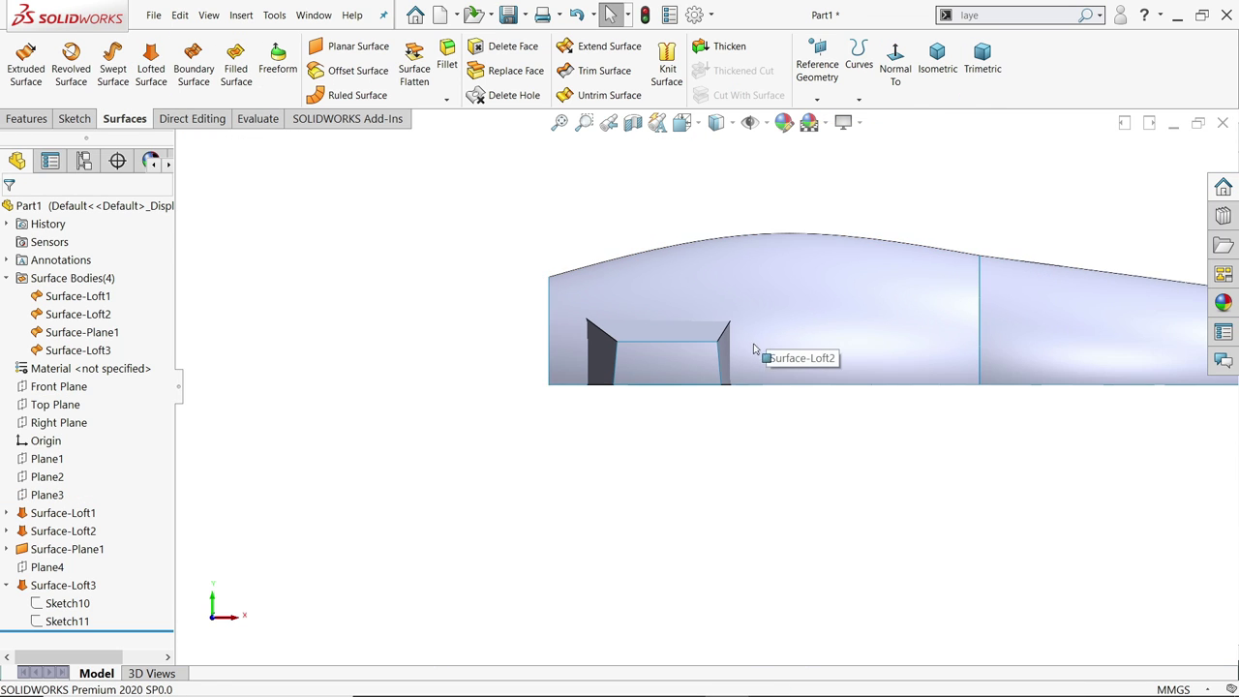
mouse_move(755, 351)
middle_mouse_down()
mouse_move(717, 349)
mouse_move(692, 445)
middle_mouse_up()
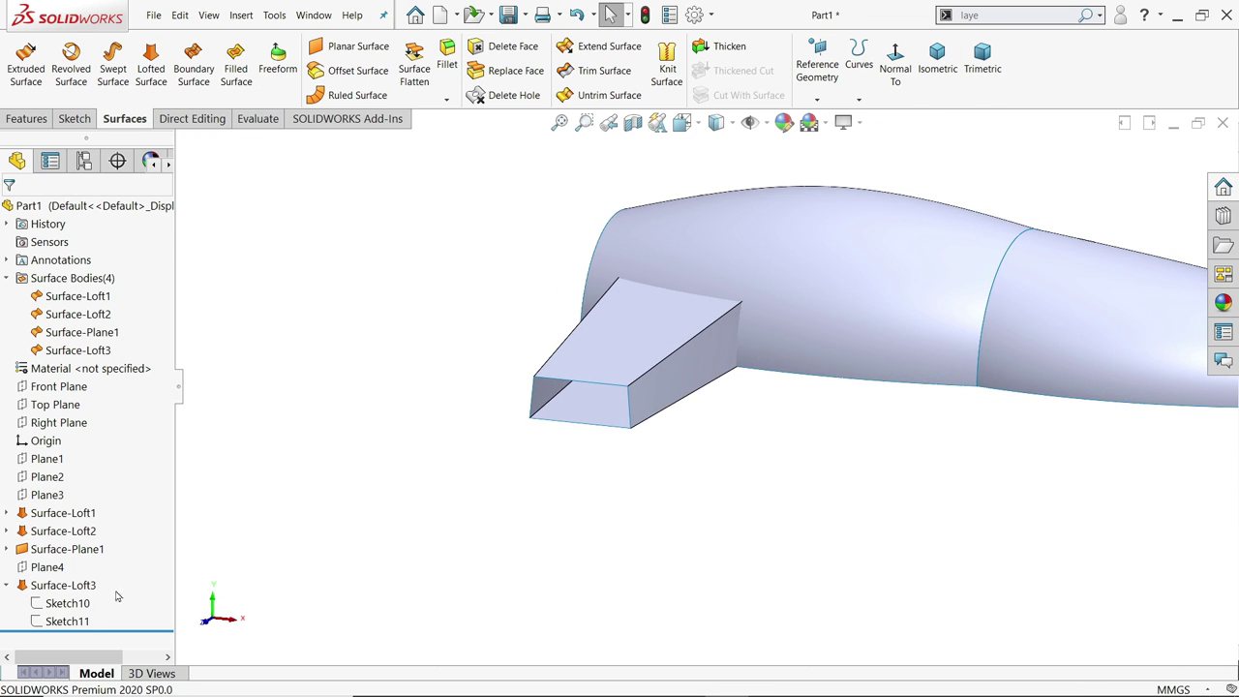
Edit the handle loft's rectangle sketch, convert its base line to construction geometry, and exit the sketch
left_click(39, 625)
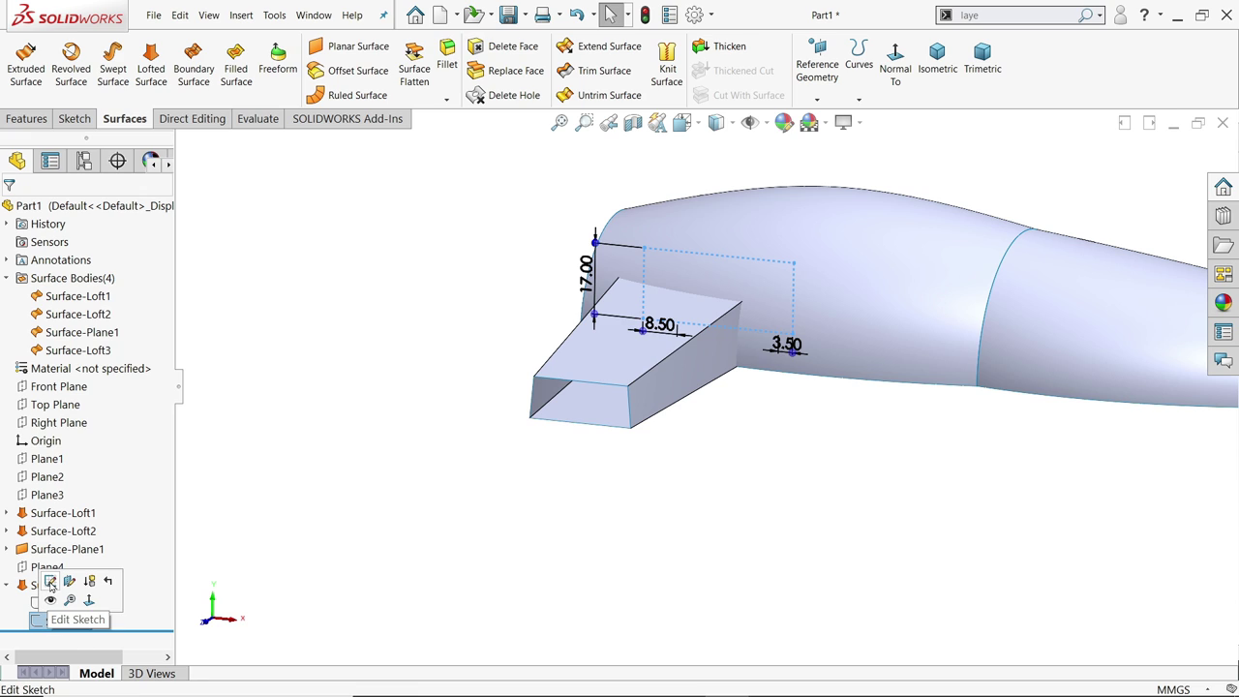
left_click(50, 582)
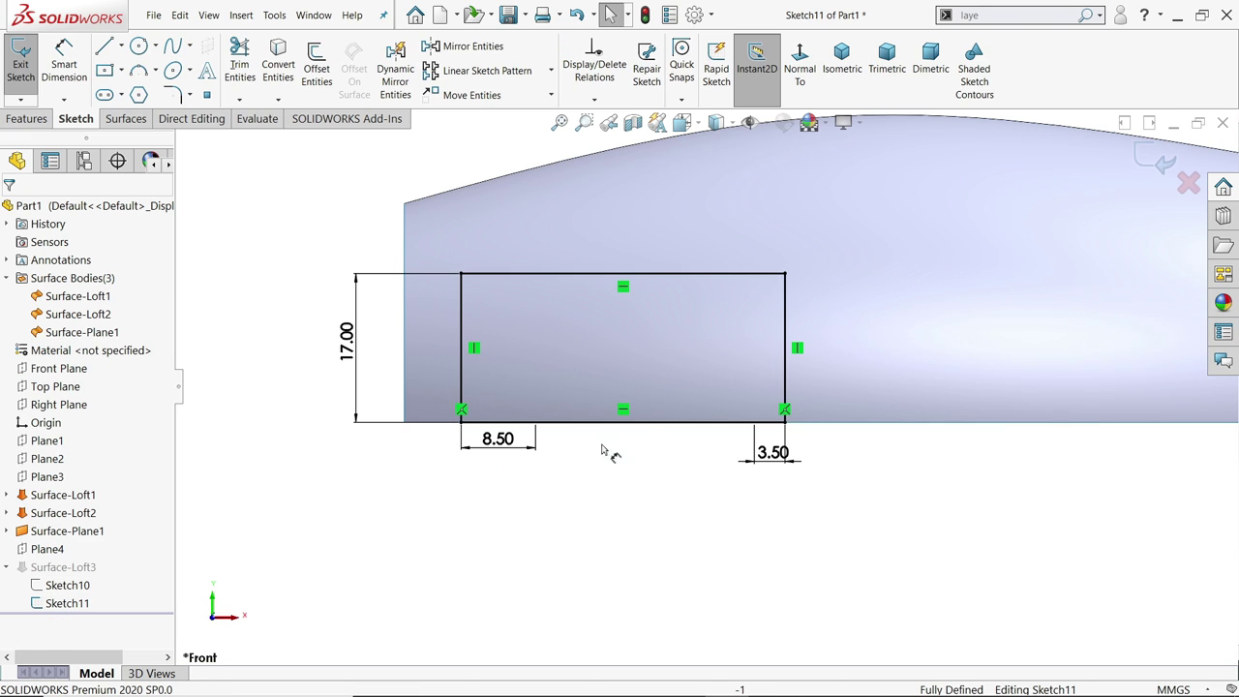
left_click(653, 422)
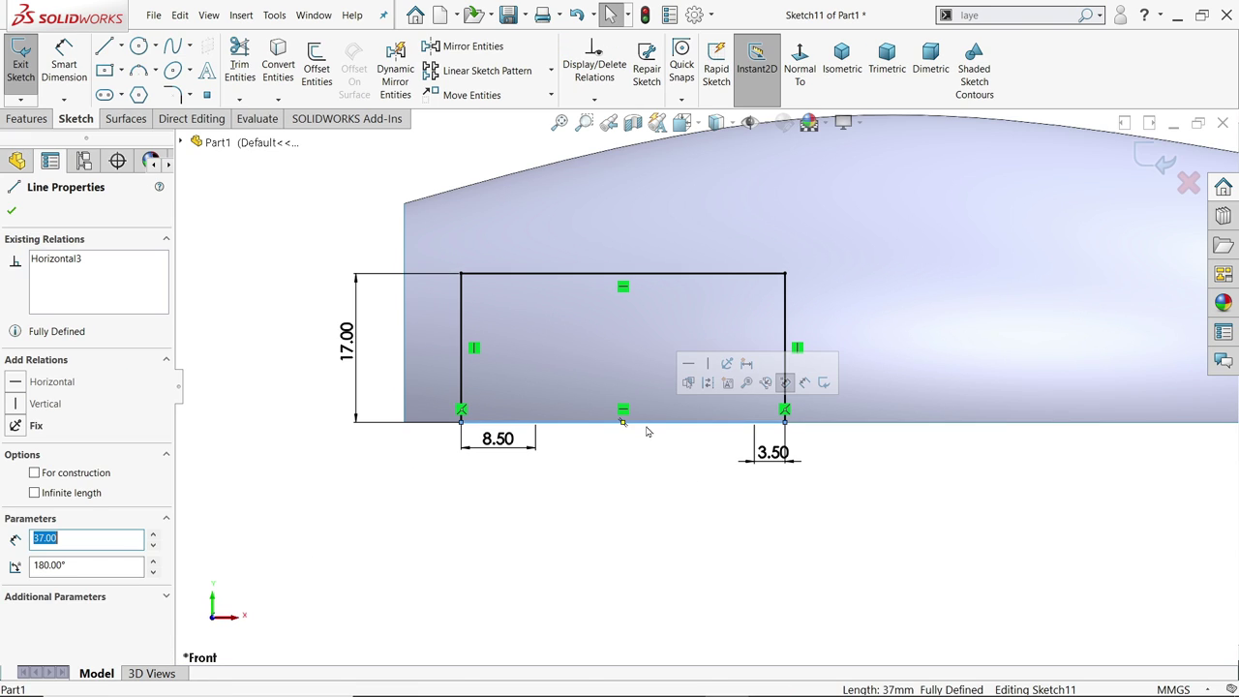
left_click(710, 384)
left_click(636, 475)
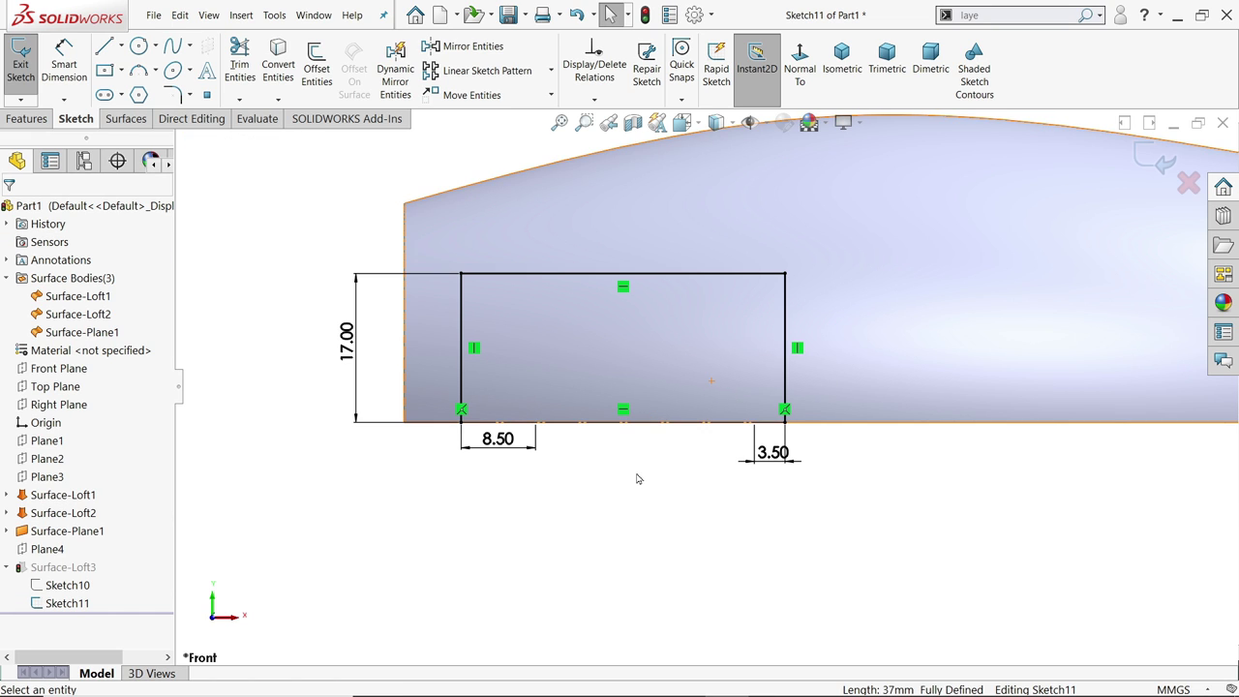
scroll(849, 435, "up", 3)
mouse_move(849, 435)
middle_mouse_down()
mouse_move(806, 475)
mouse_move(832, 498)
middle_mouse_up()
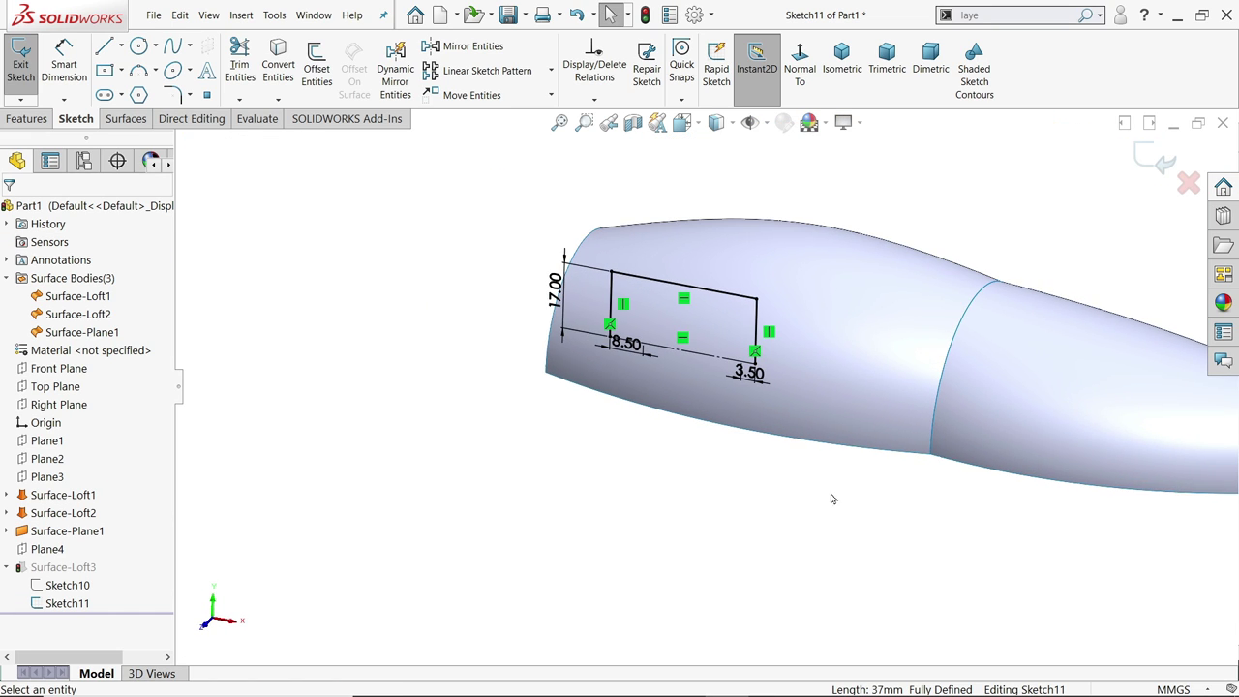
left_click(1135, 169)
Start a mutual surface trim between the main body loft and the handle loft
mouse_move(749, 448)
middle_mouse_down()
mouse_move(789, 244)
mouse_move(713, 475)
middle_mouse_up()
scroll(720, 484, "up", 2)
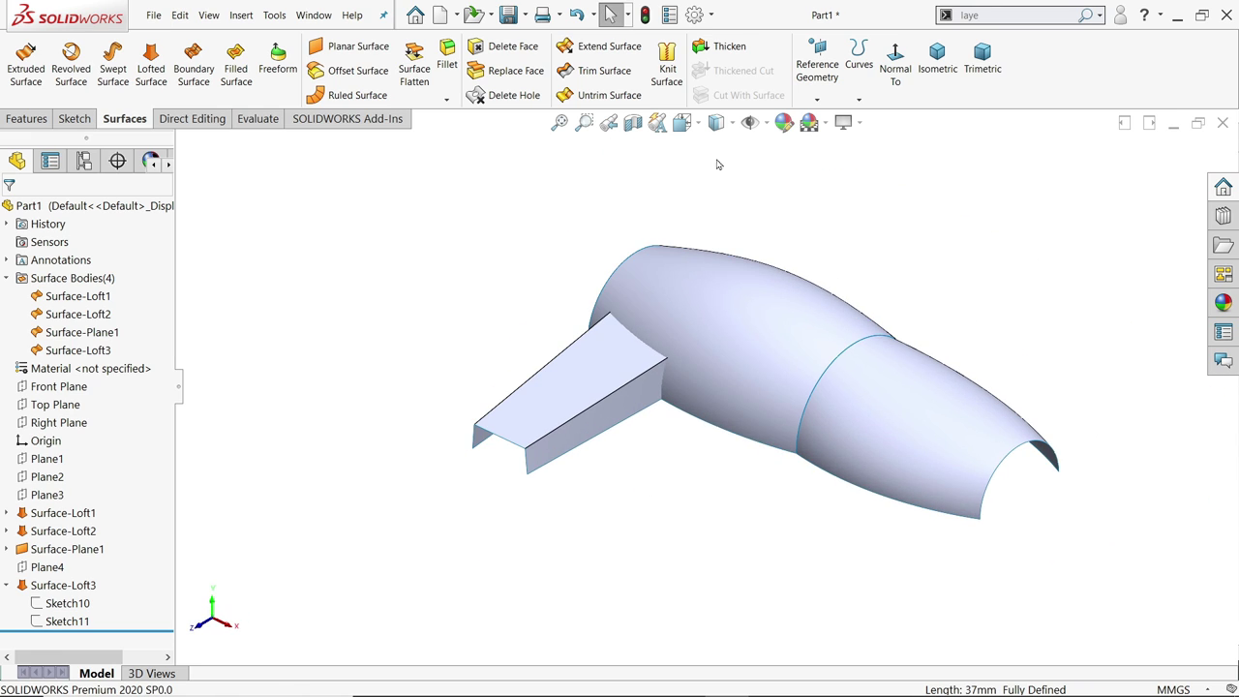
left_click(592, 77)
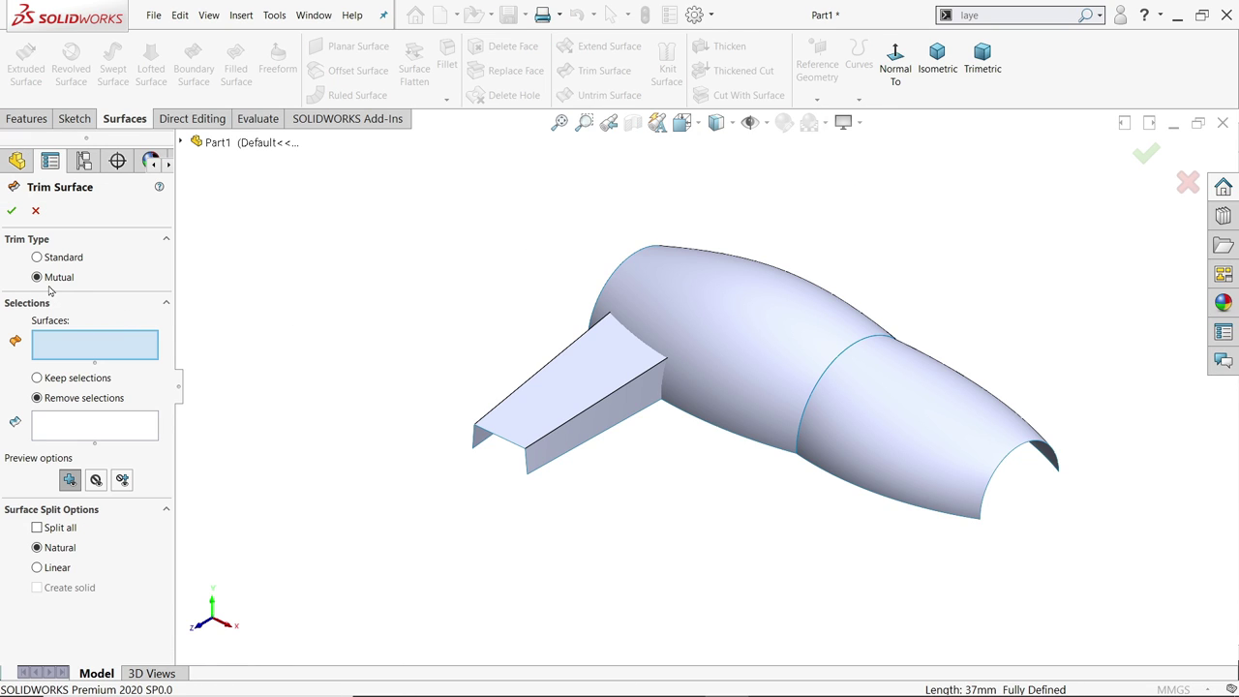
scroll(741, 352, "down", 3)
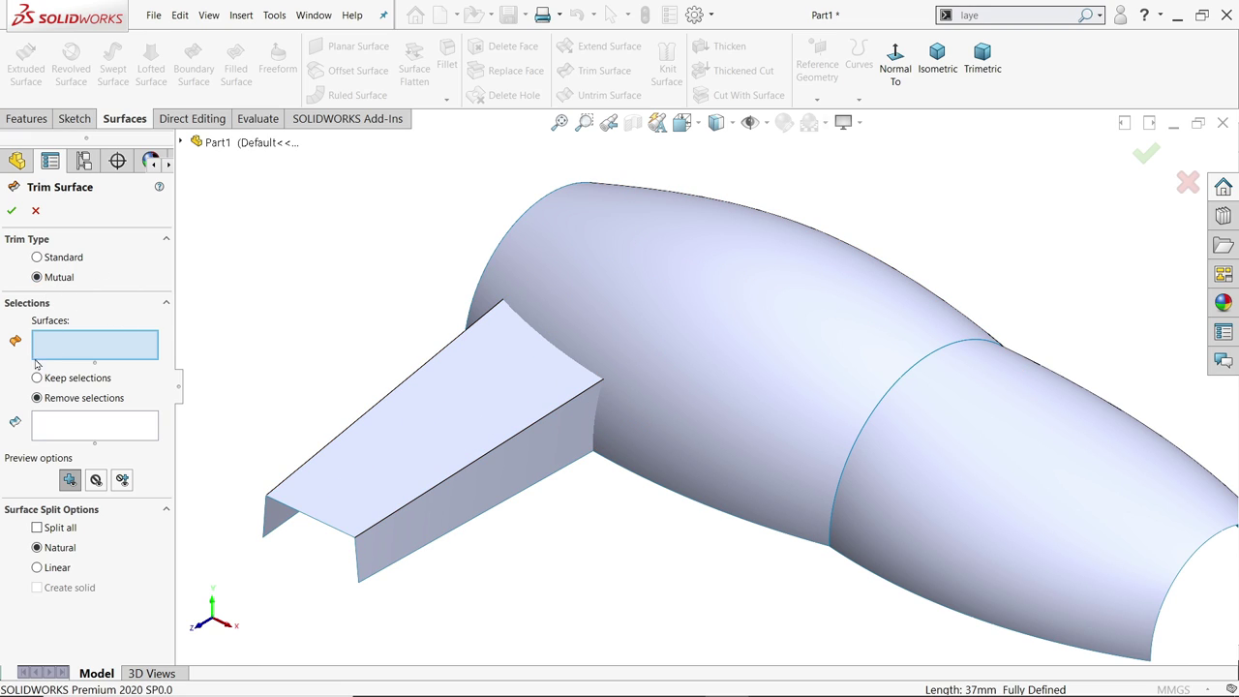
left_click(630, 321)
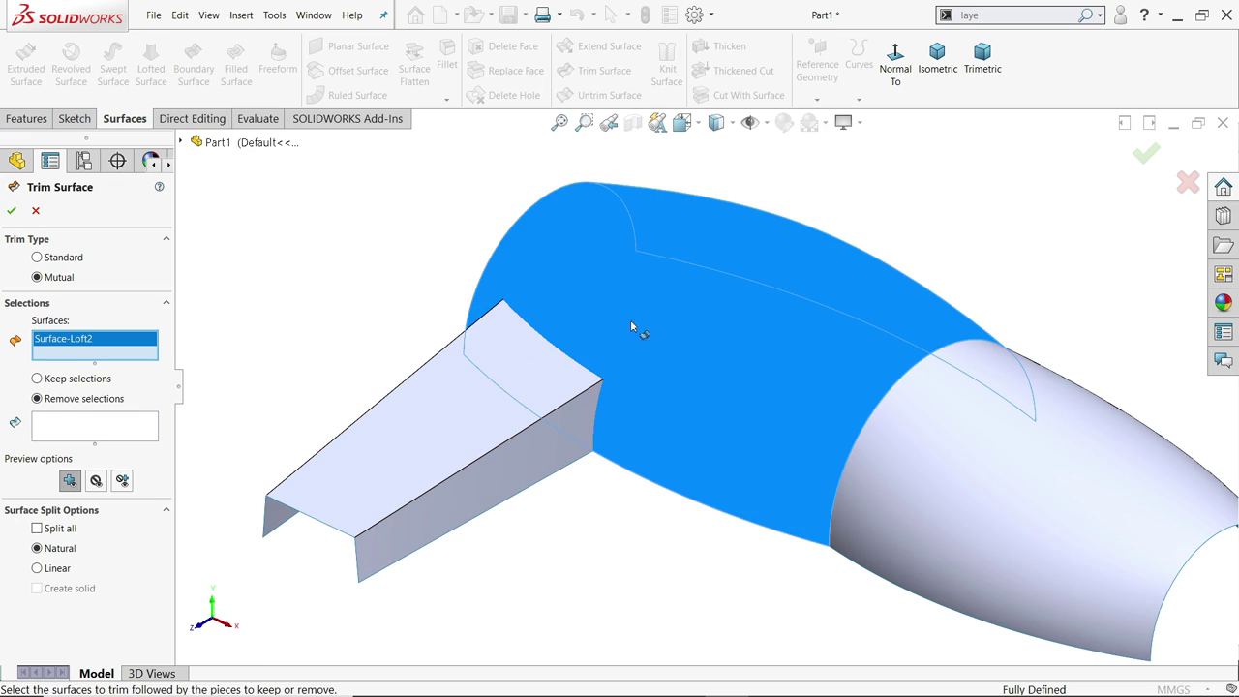
left_click(461, 426)
Keep the handle portion outside the body and the main body surface, preview the included pieces, and complete the mutual trim
left_click(84, 397)
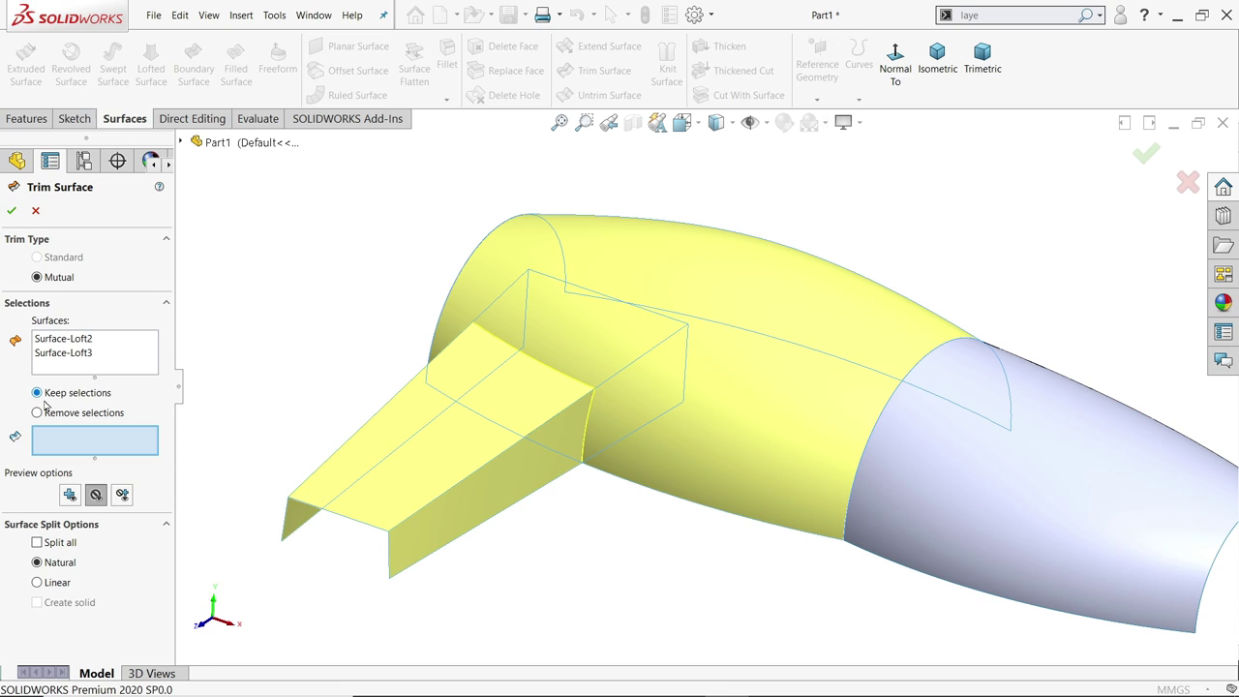
left_click(445, 476)
left_click(733, 394)
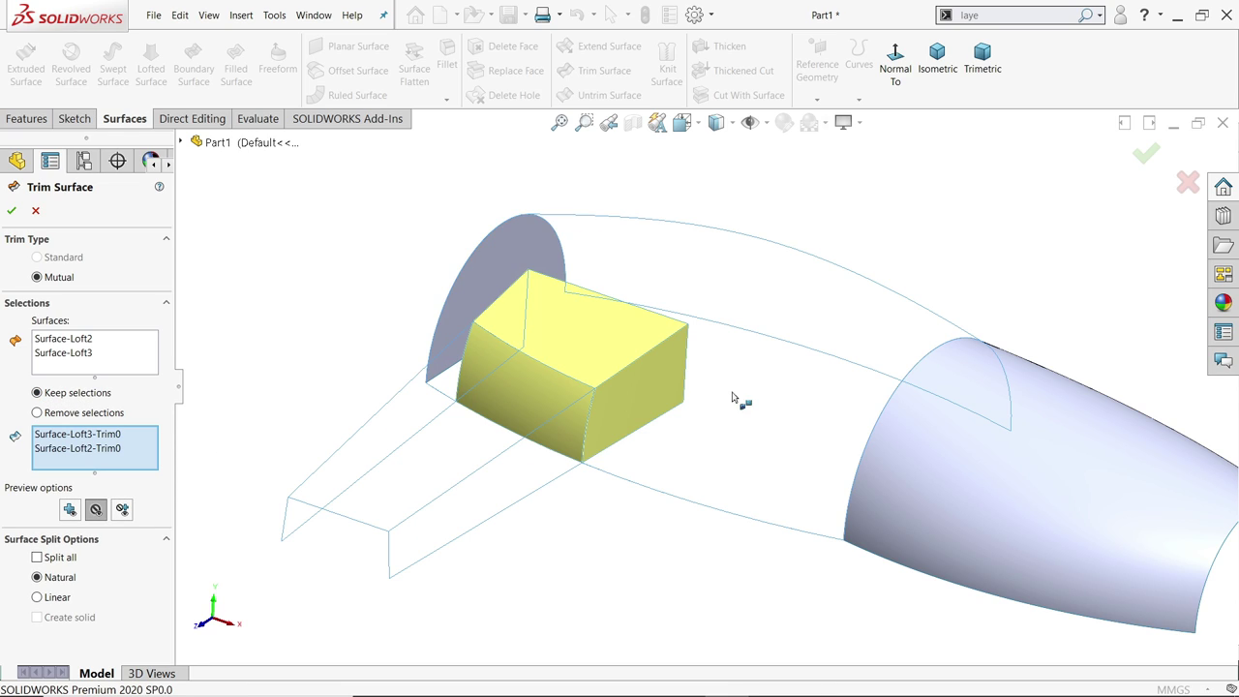
left_click(70, 512)
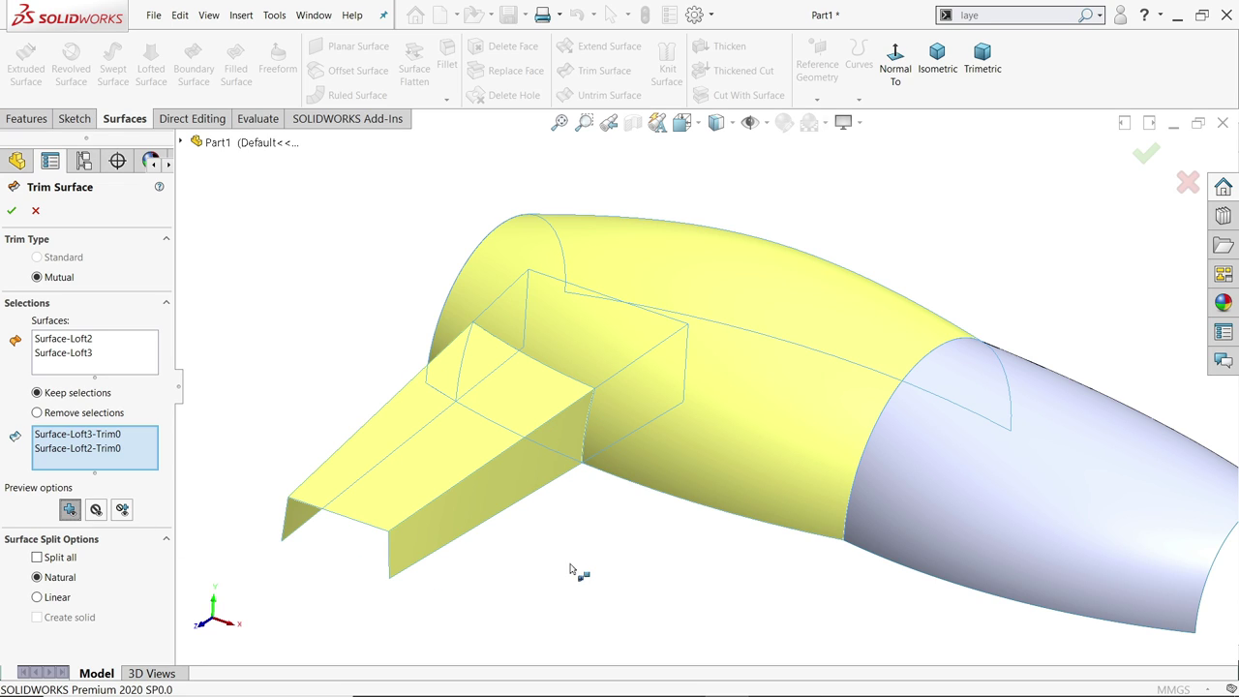
mouse_move(575, 572)
middle_mouse_down()
mouse_move(567, 506)
mouse_move(586, 338)
mouse_move(564, 561)
mouse_move(636, 550)
mouse_move(572, 558)
middle_mouse_up()
left_click(11, 211)
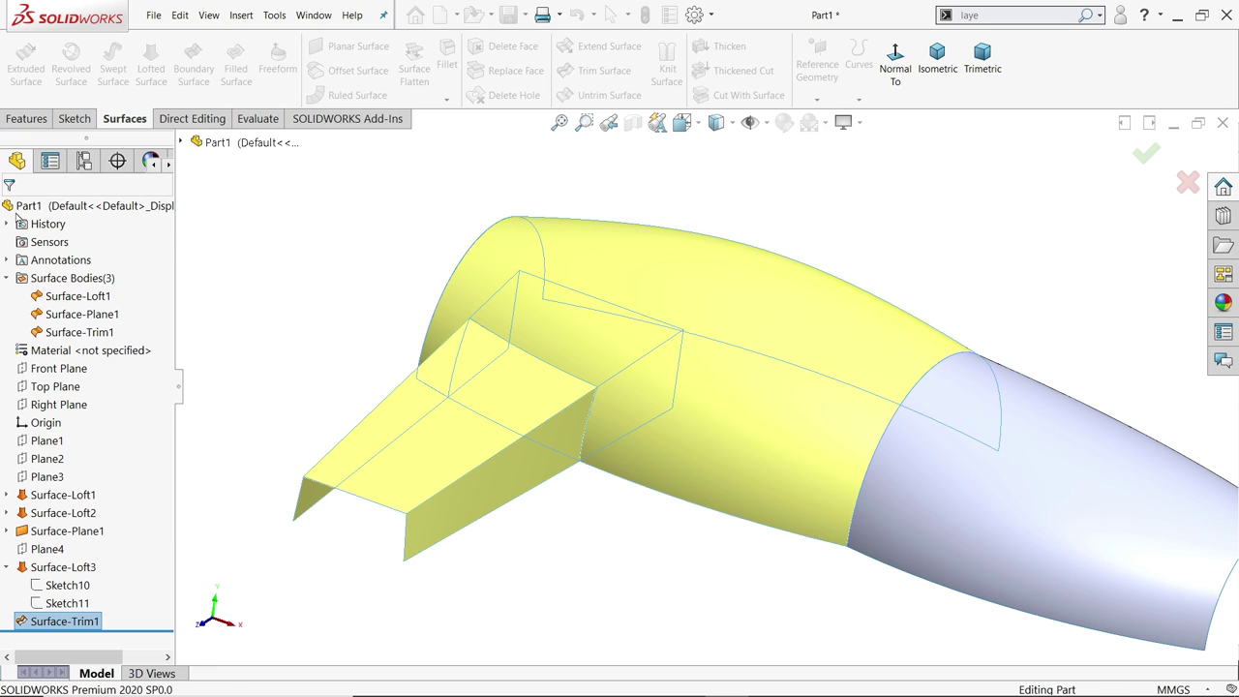
Examine the inside of the handle-body junction and highlight the trimmed surface body
middle_click_drag(512, 461, 652, 226)
middle_click_drag(551, 443, 585, 466)
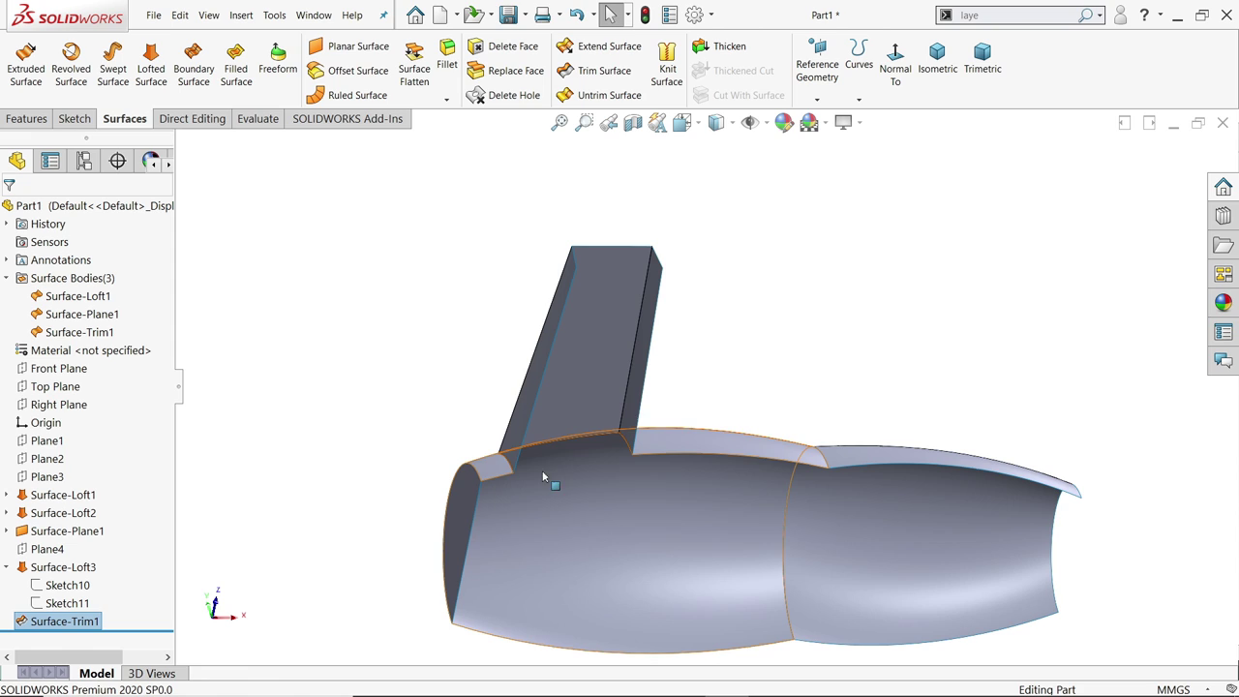
key("ctrl+7")
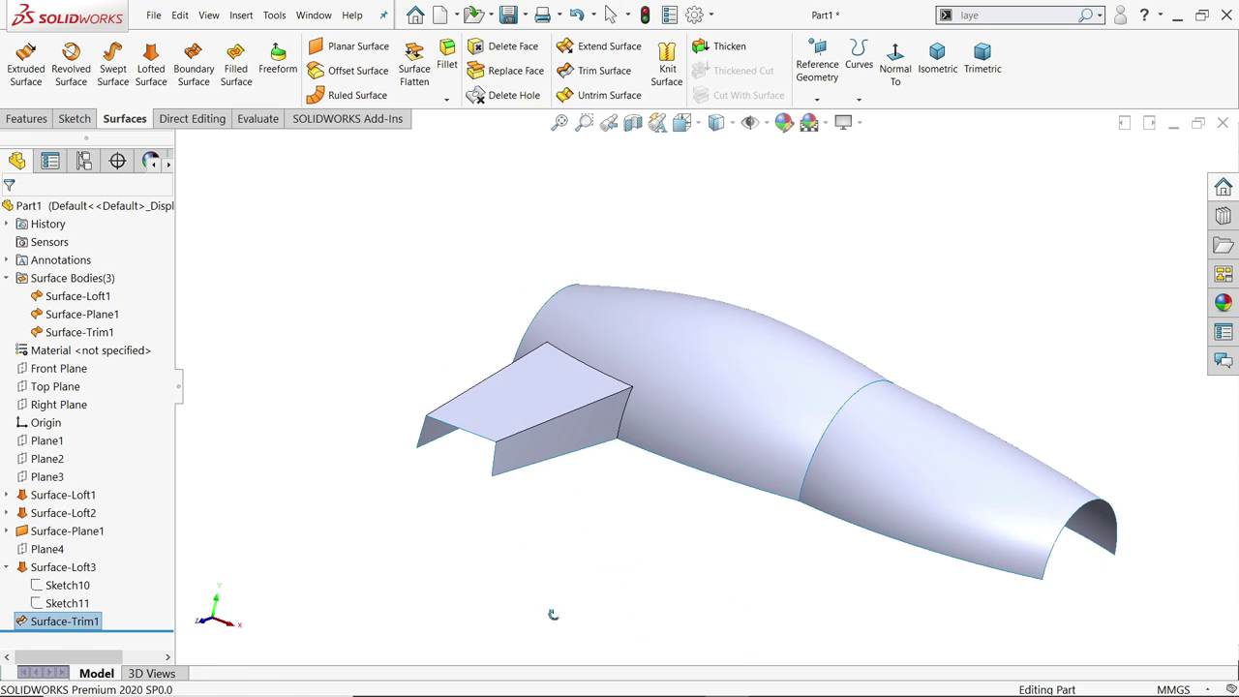
left_click(60, 313)
left_click(62, 332)
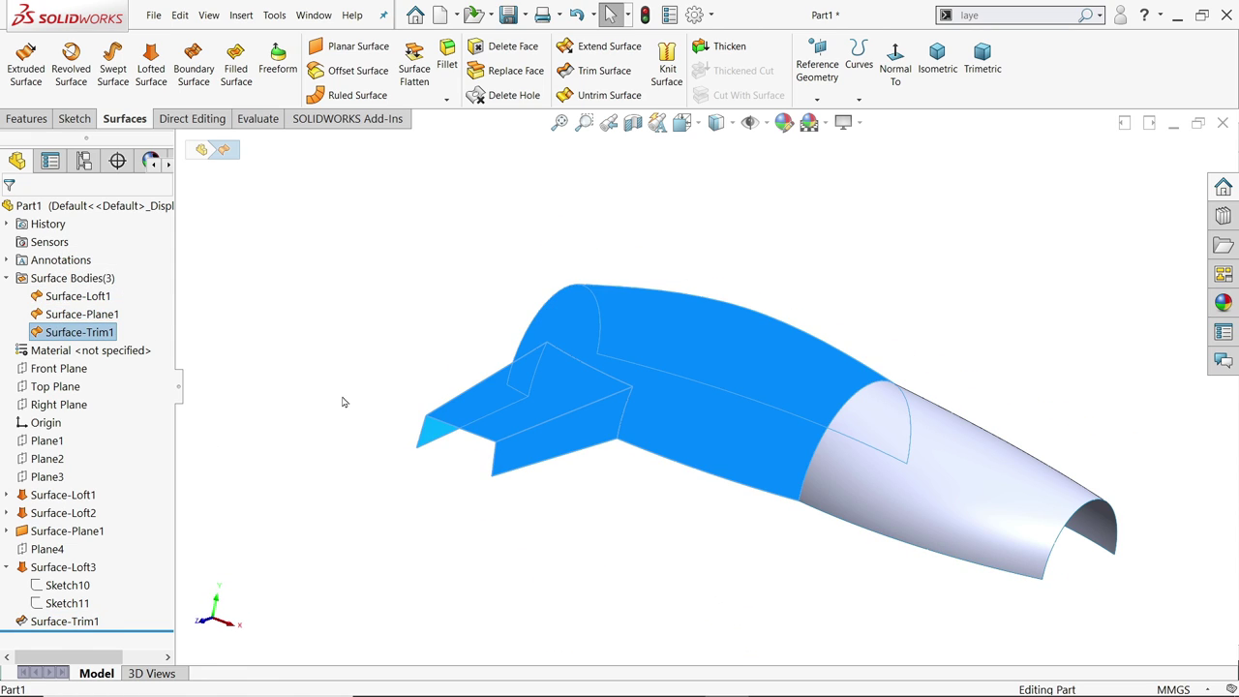
middle_click_drag(346, 401, 319, 431)
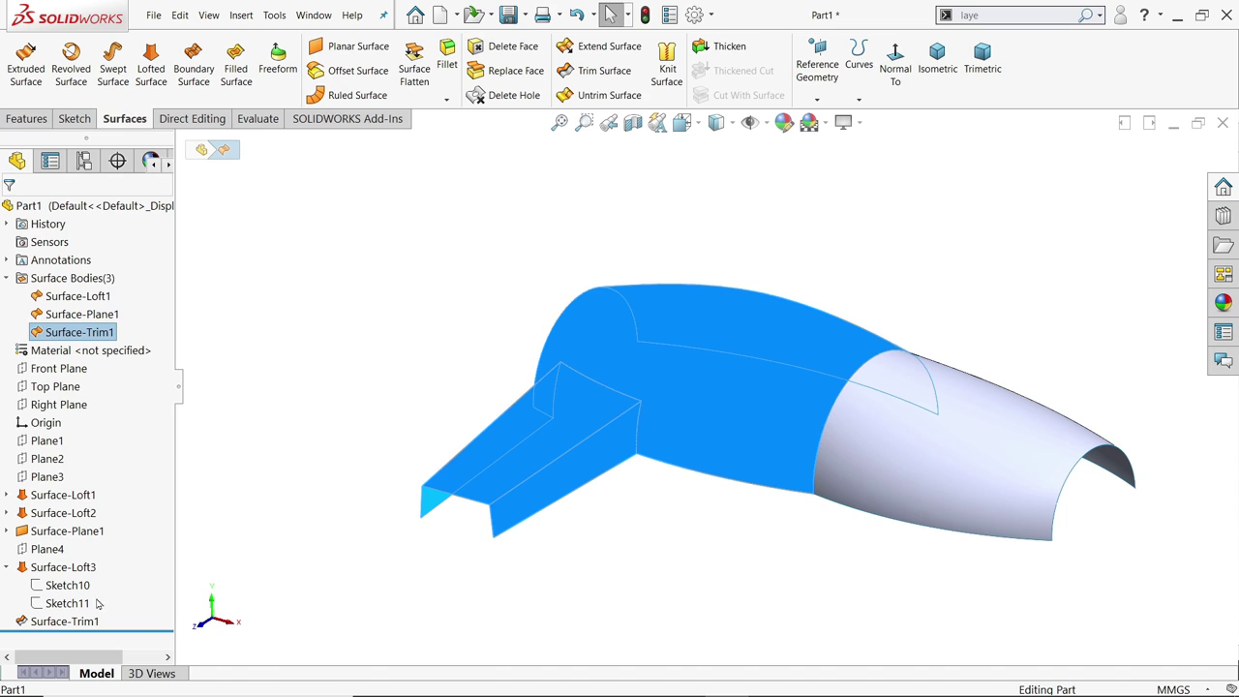
Roll the model back to before Surface-Trim1 and examine each separate surface body, including where the handle enters the main body
left_click_drag(92, 631, 136, 574)
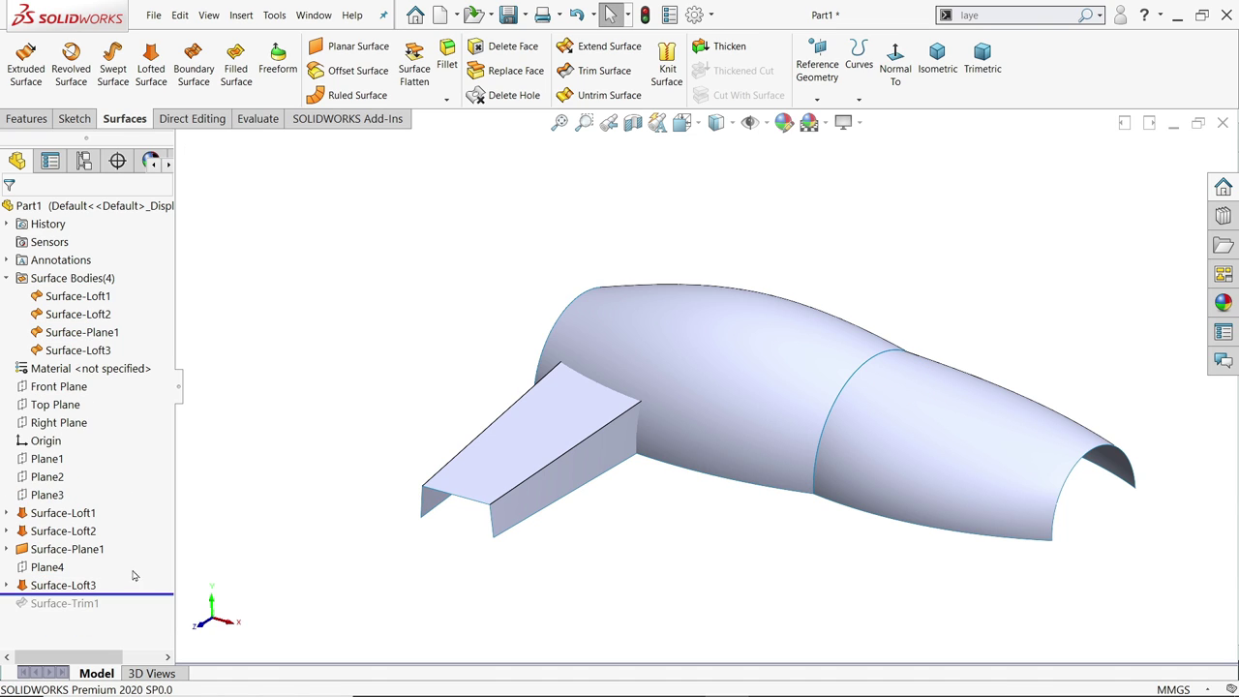
scroll(591, 426, "down", 2)
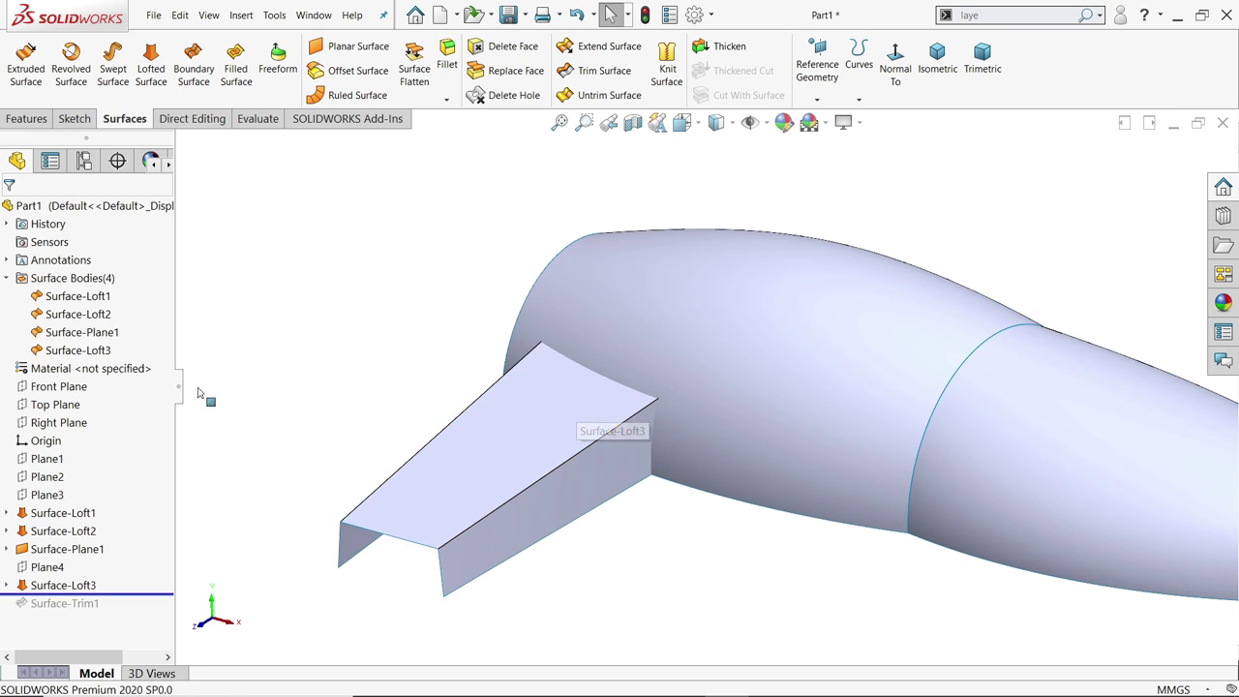
left_click(82, 296)
left_click(94, 316)
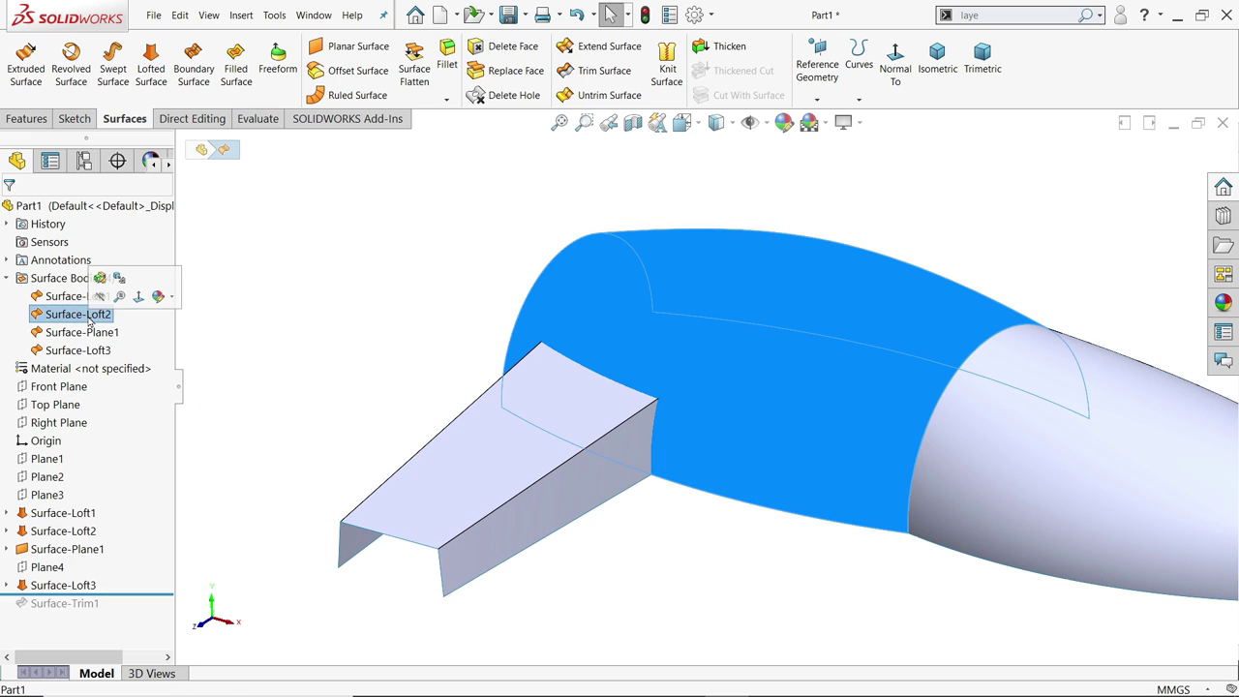
left_click(85, 332)
middle_click_drag(351, 365, 436, 436)
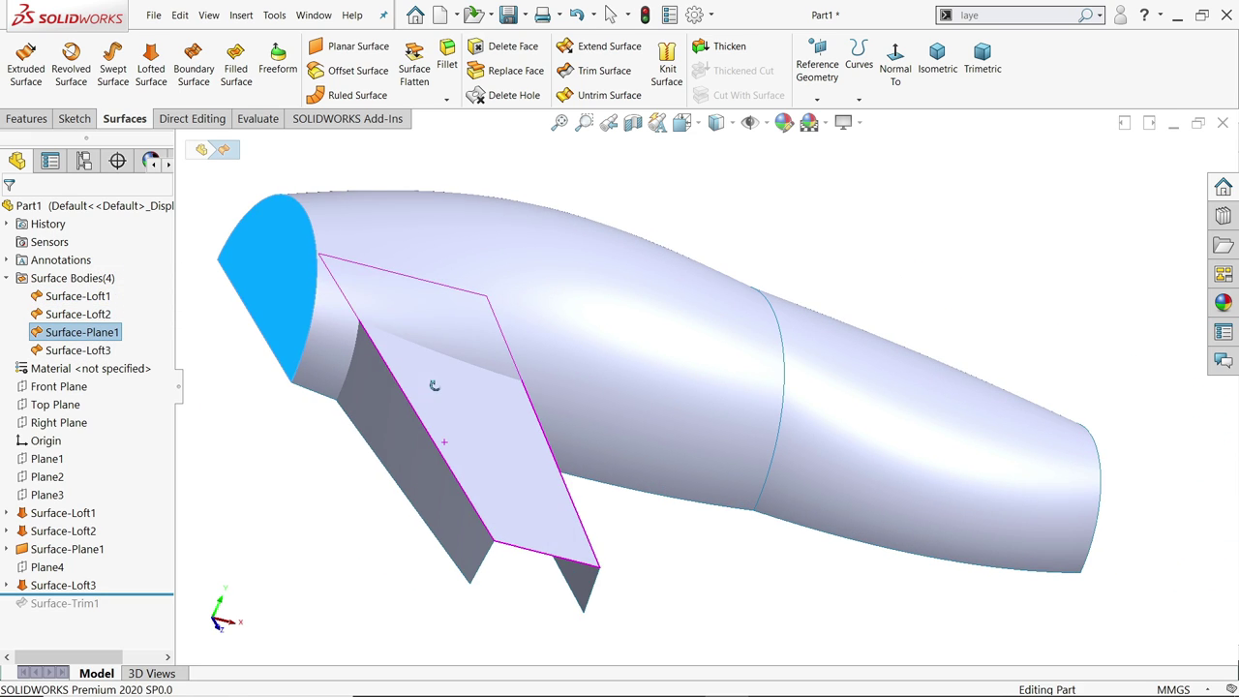
left_click(77, 351)
middle_click_drag(271, 429, 239, 420)
scroll(456, 425, "up", 2)
scroll(564, 383, "down", 2)
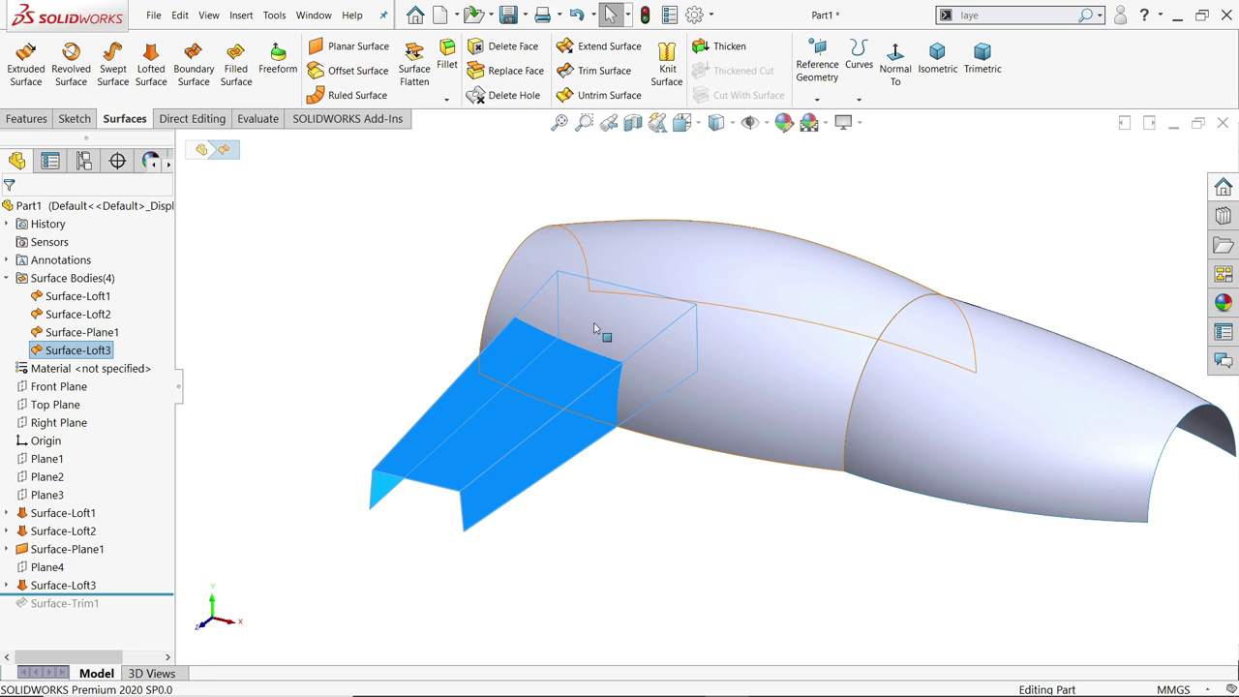
left_click(610, 324)
left_click(572, 371)
key("Escape")
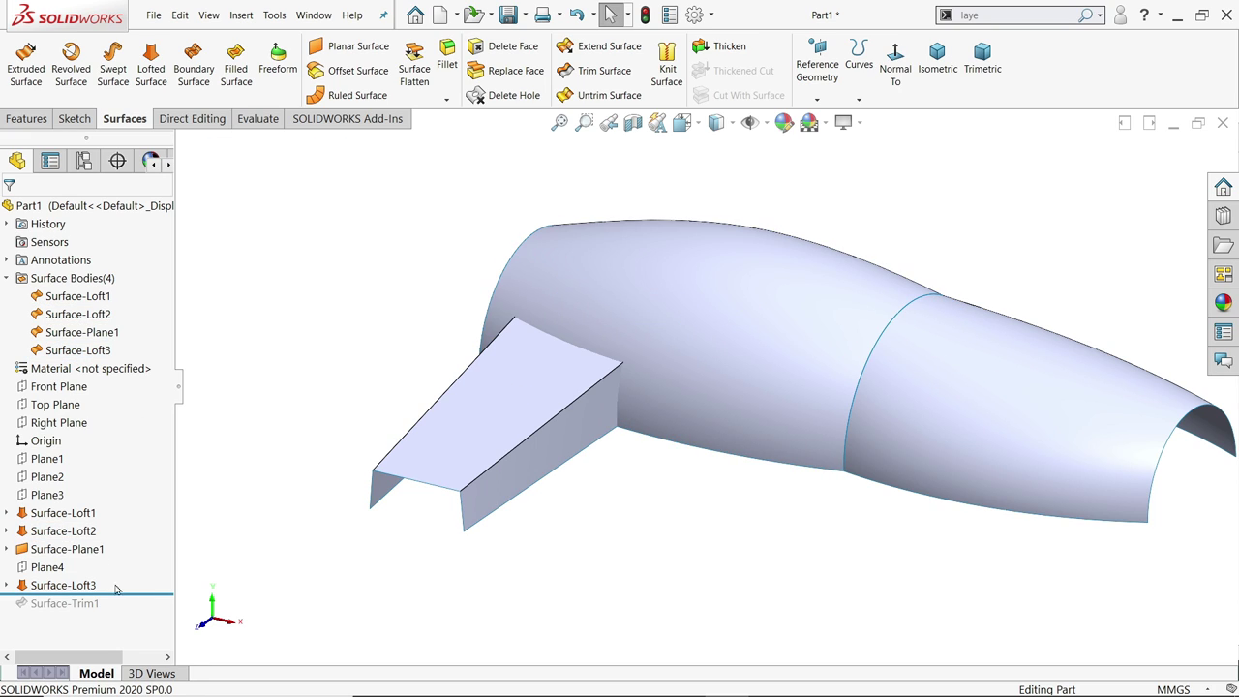
Roll the model forward past Surface-Trim1 and highlight the combined body to check it
left_click_drag(138, 596, 132, 619)
left_click(62, 334)
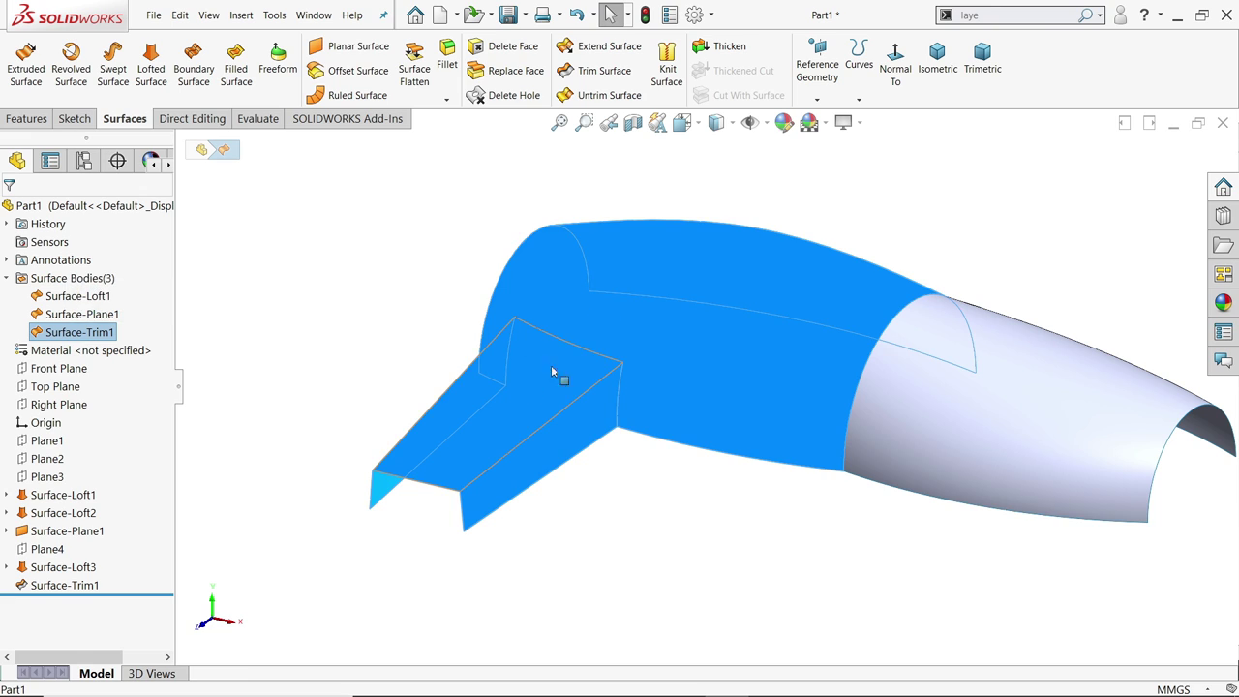
left_click(267, 356)
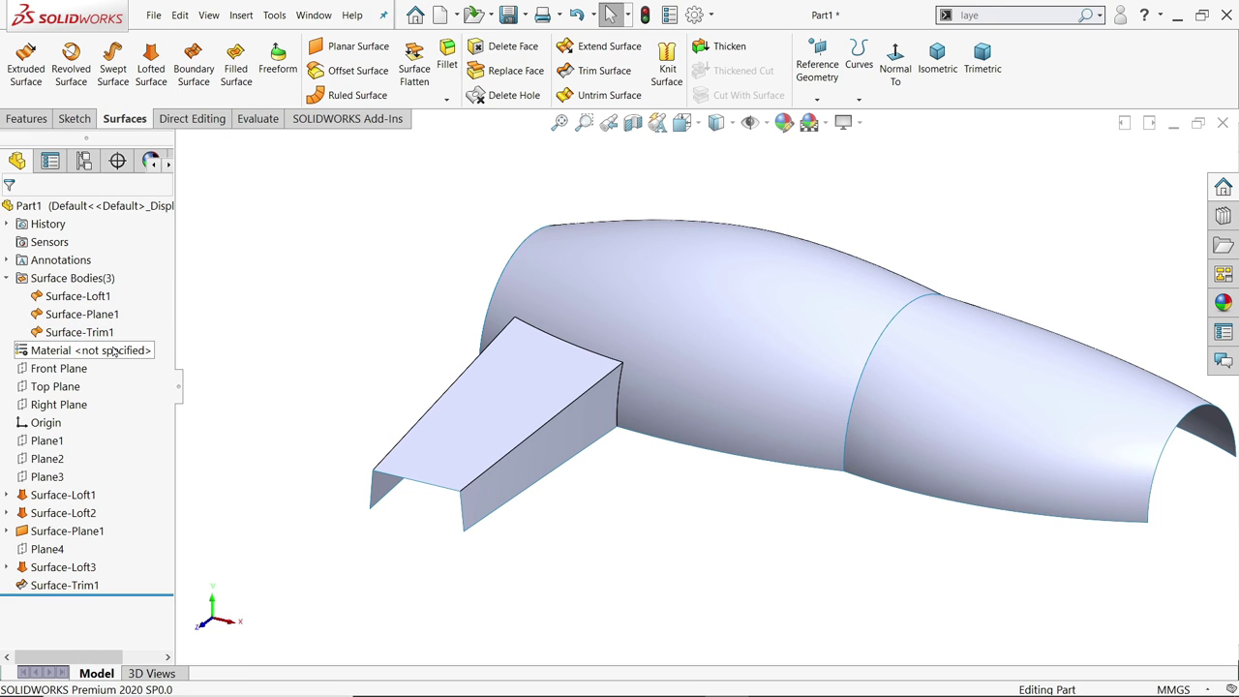
Switch to the exercise drawing in Photos, check the handle's grip cutout dimensions, and return to the SOLIDWORKS part
key("alt+Tab")
scroll(513, 244, "up", 10)
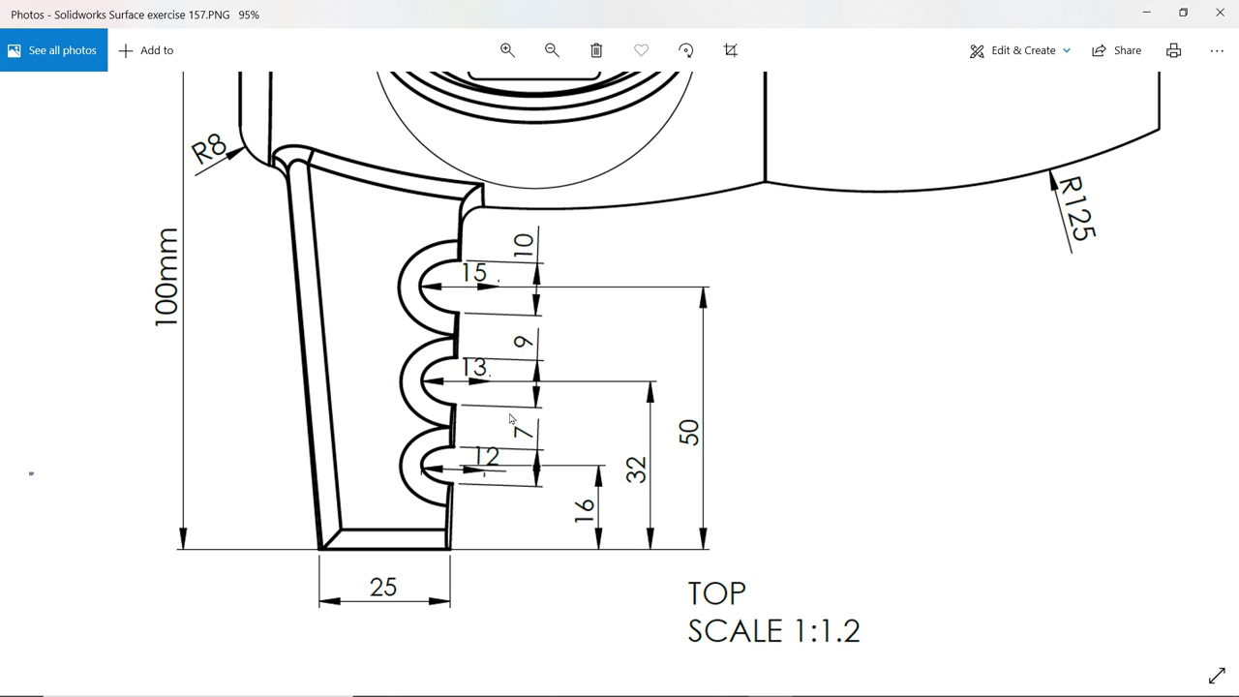
left_click(1147, 20)
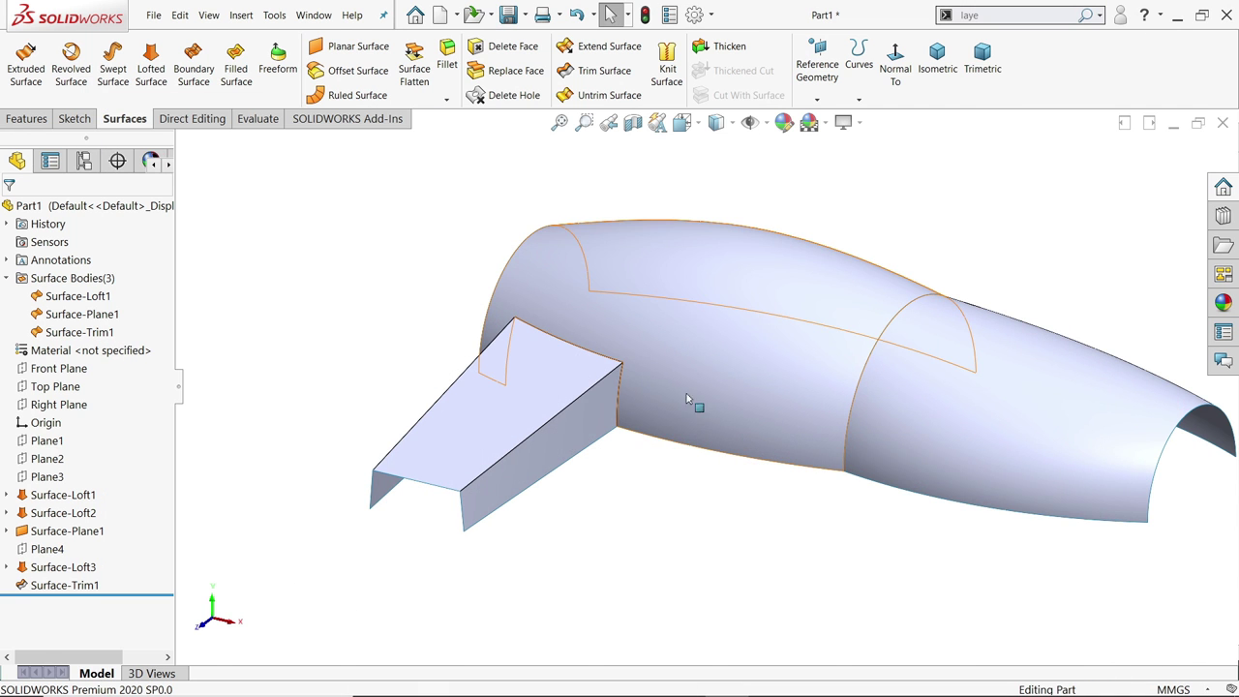
Open a new sketch on the Top Plane, viewed normal to the handle's free end
left_click(73, 387)
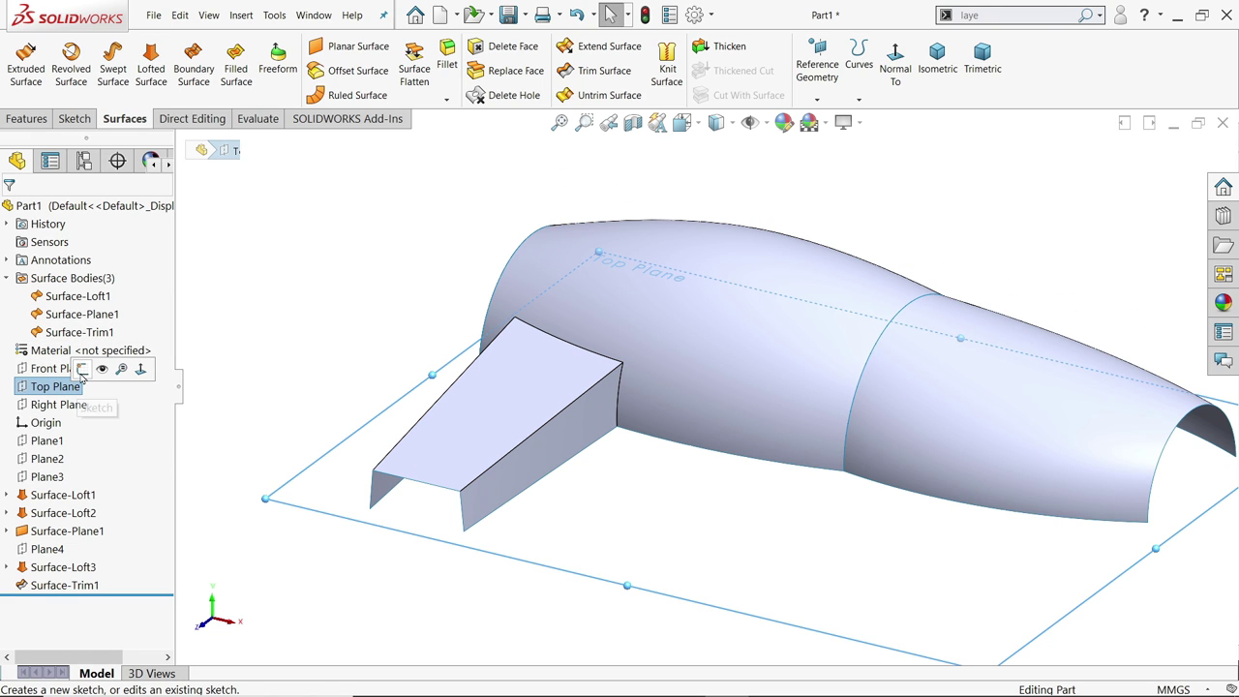
key("ctrl+8")
left_click(81, 371)
scroll(555, 589, "down", 6)
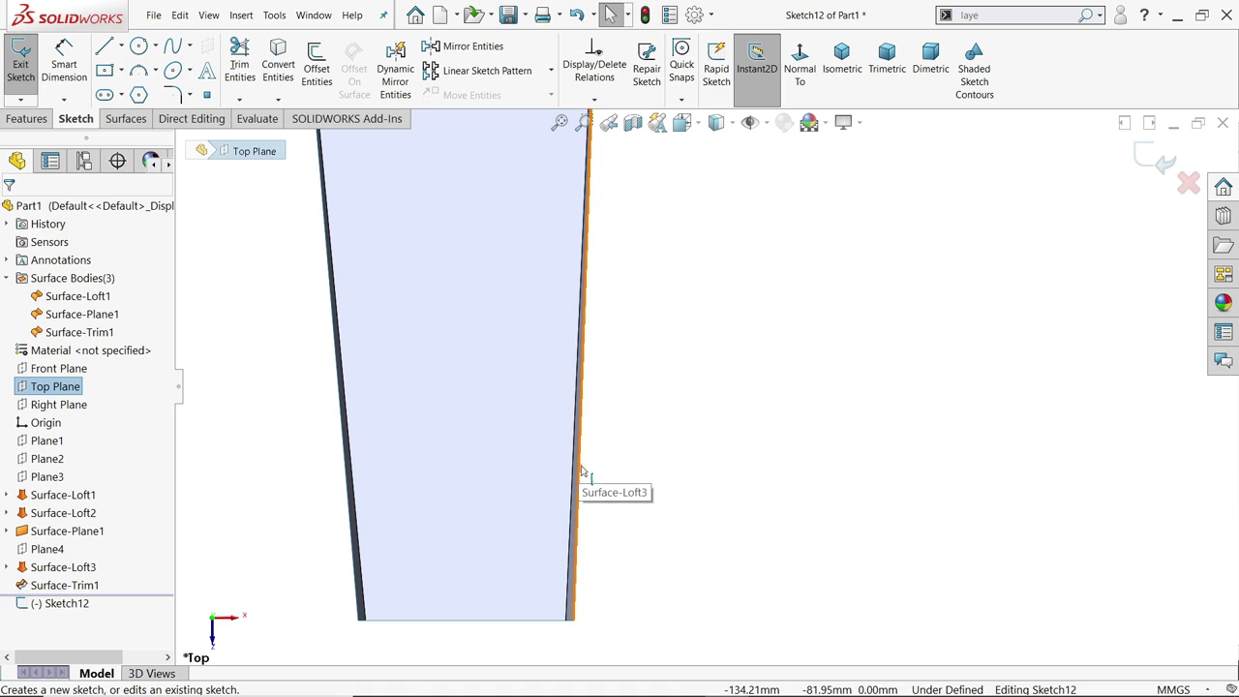
scroll(612, 472, "down", 1)
scroll(613, 472, "up", 2)
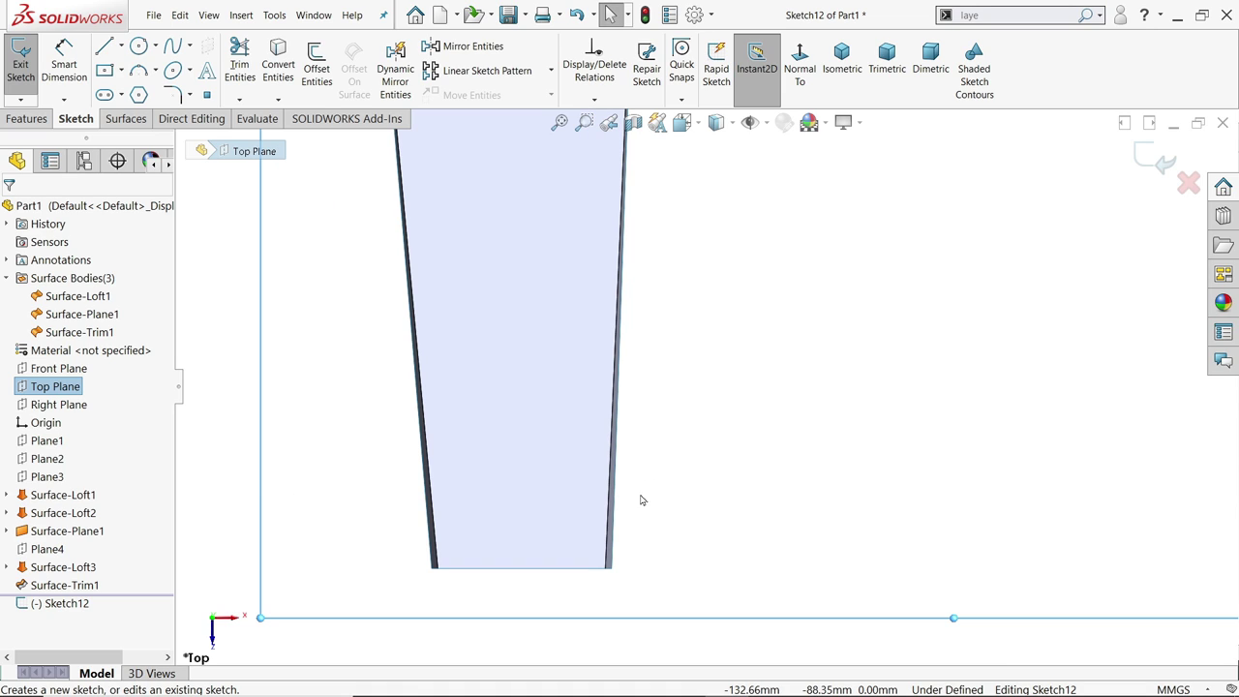
scroll(667, 355, "down", 1)
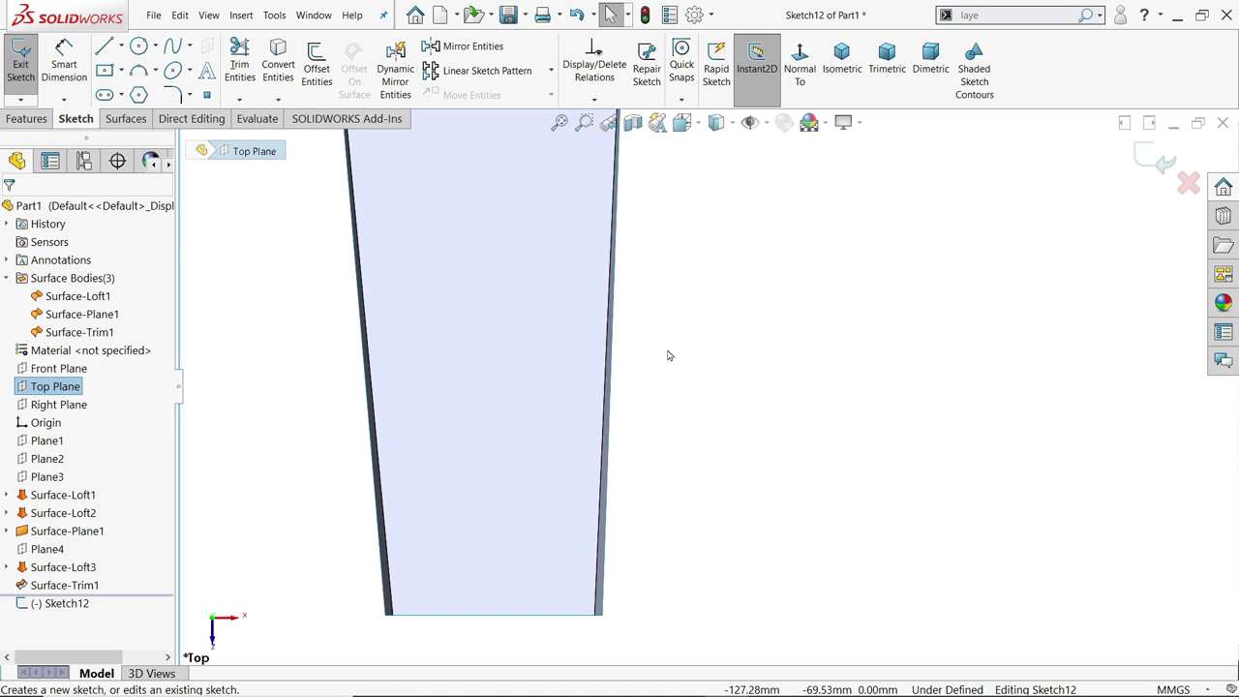
left_click(125, 118)
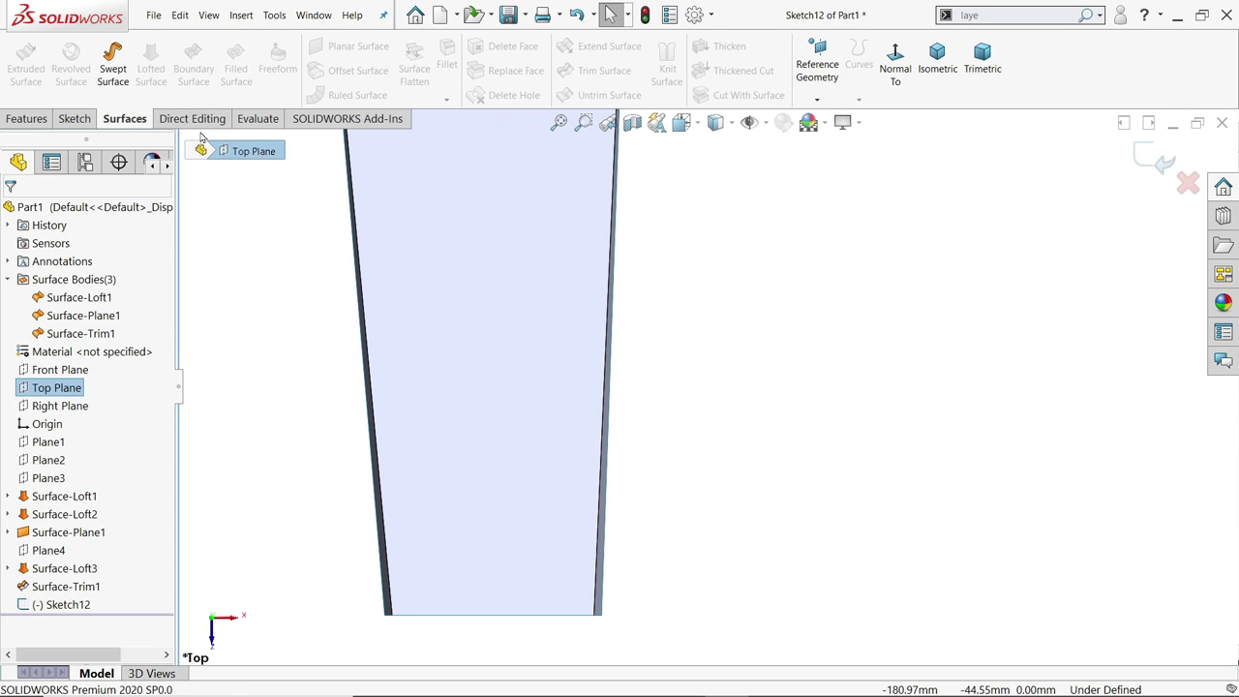
left_click(75, 119)
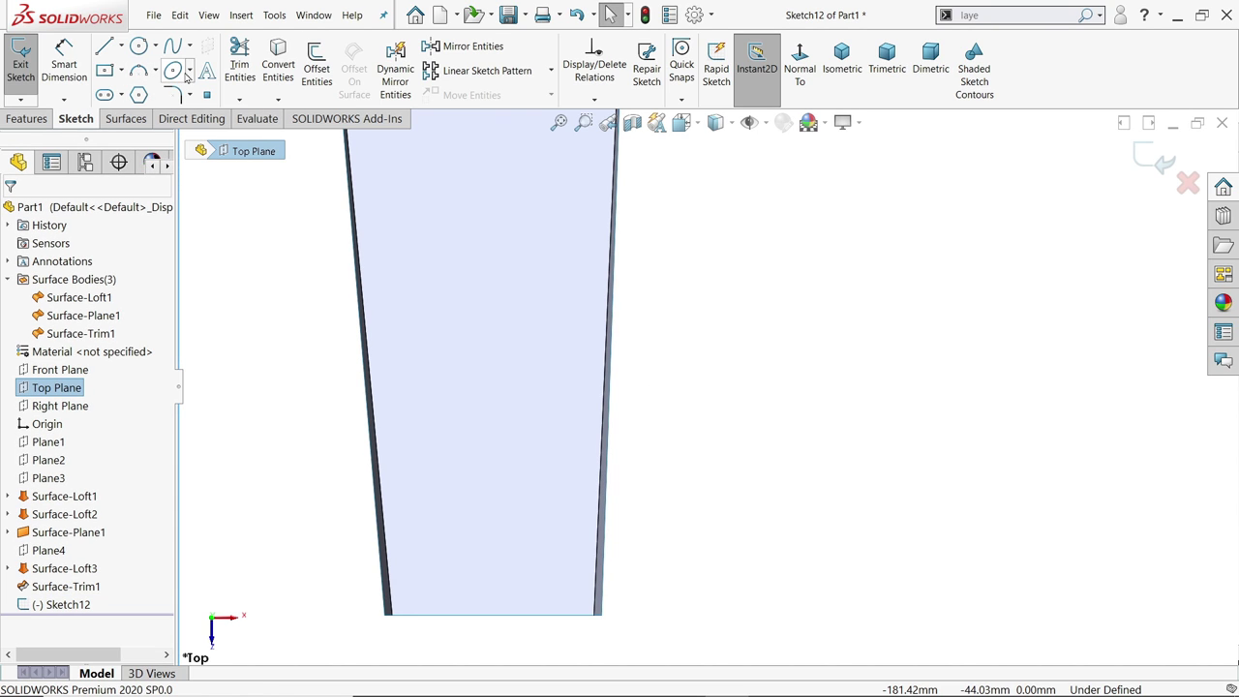
Sketch a horizontal ellipse centred on the handle's front edge near its free end, with radii of about 4.32 and 2.76 mm
left_click(190, 73)
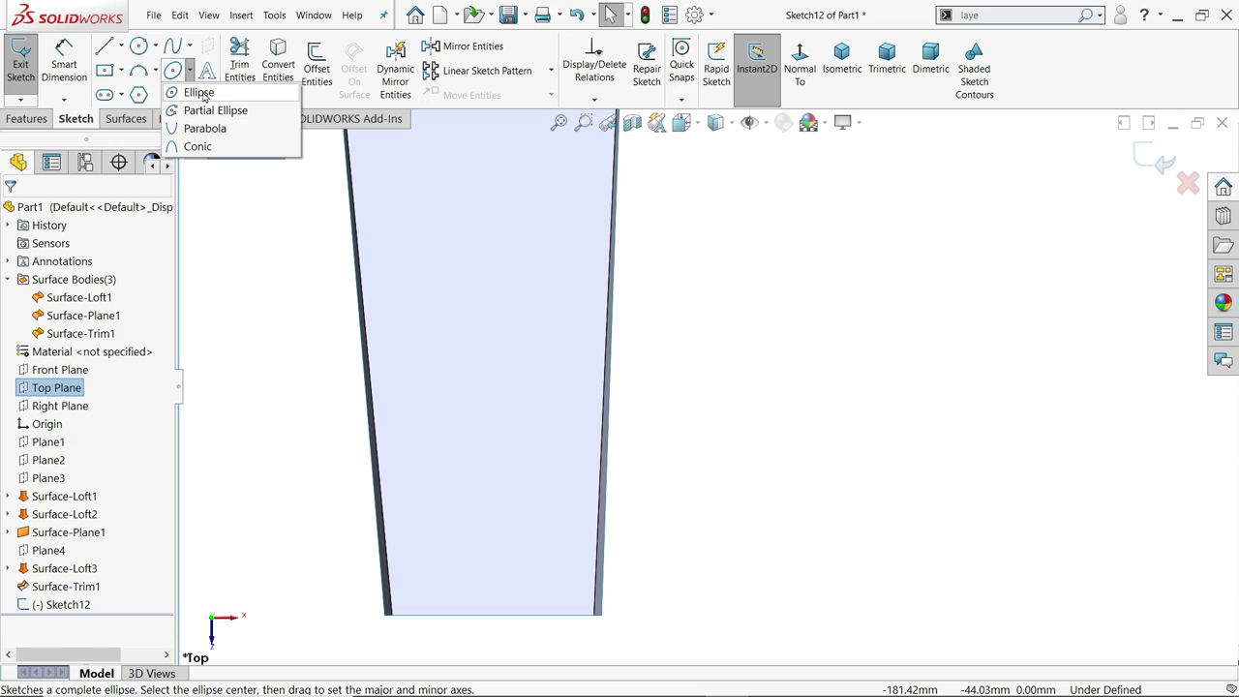
left_click(205, 91)
scroll(629, 528, "down", 2)
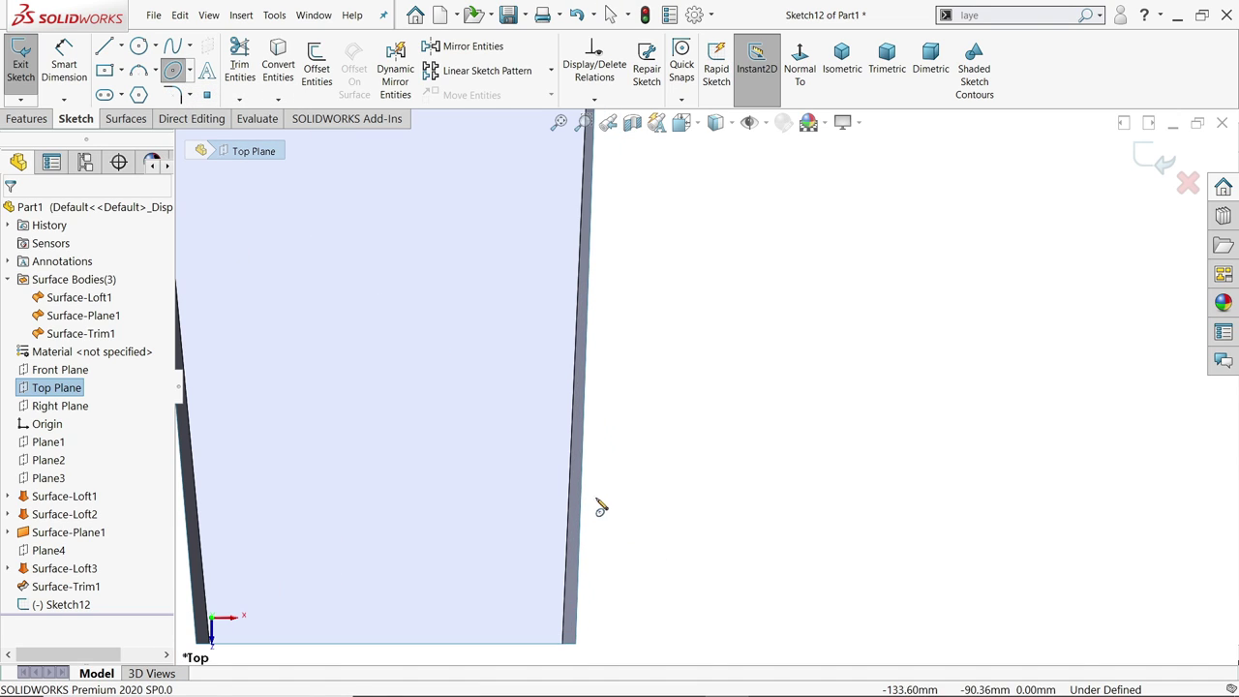
left_click(583, 448)
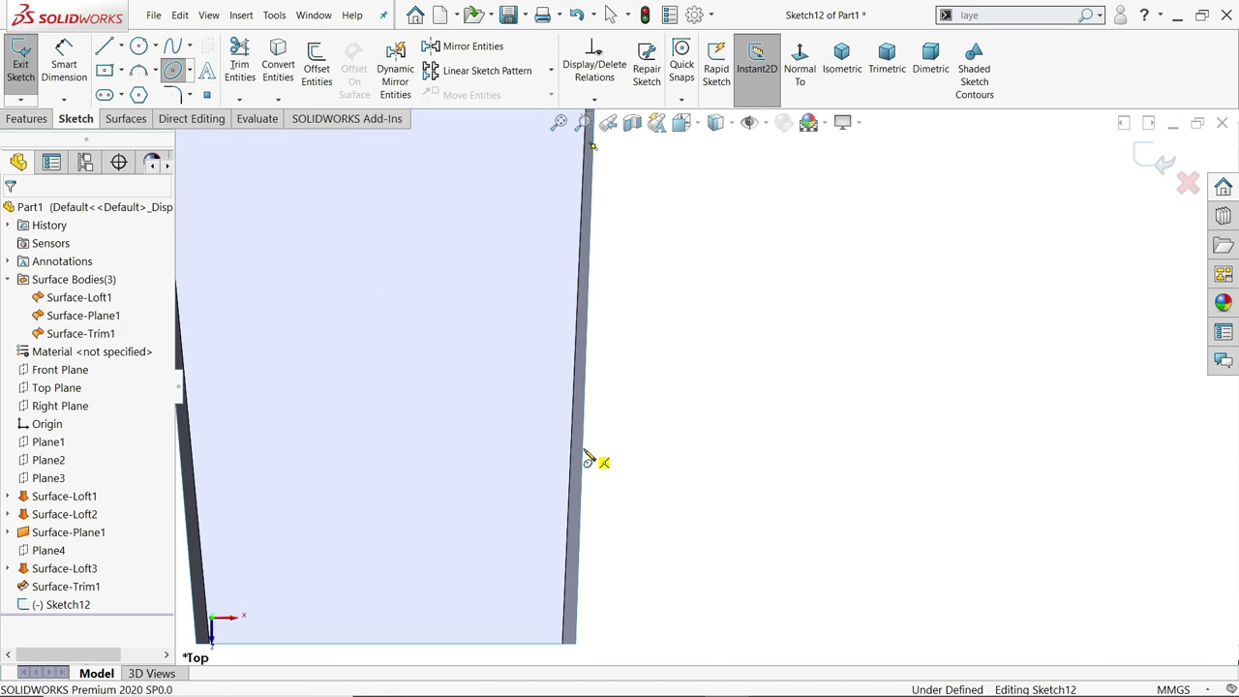
left_click(518, 449)
left_click(525, 427)
left_click(526, 416)
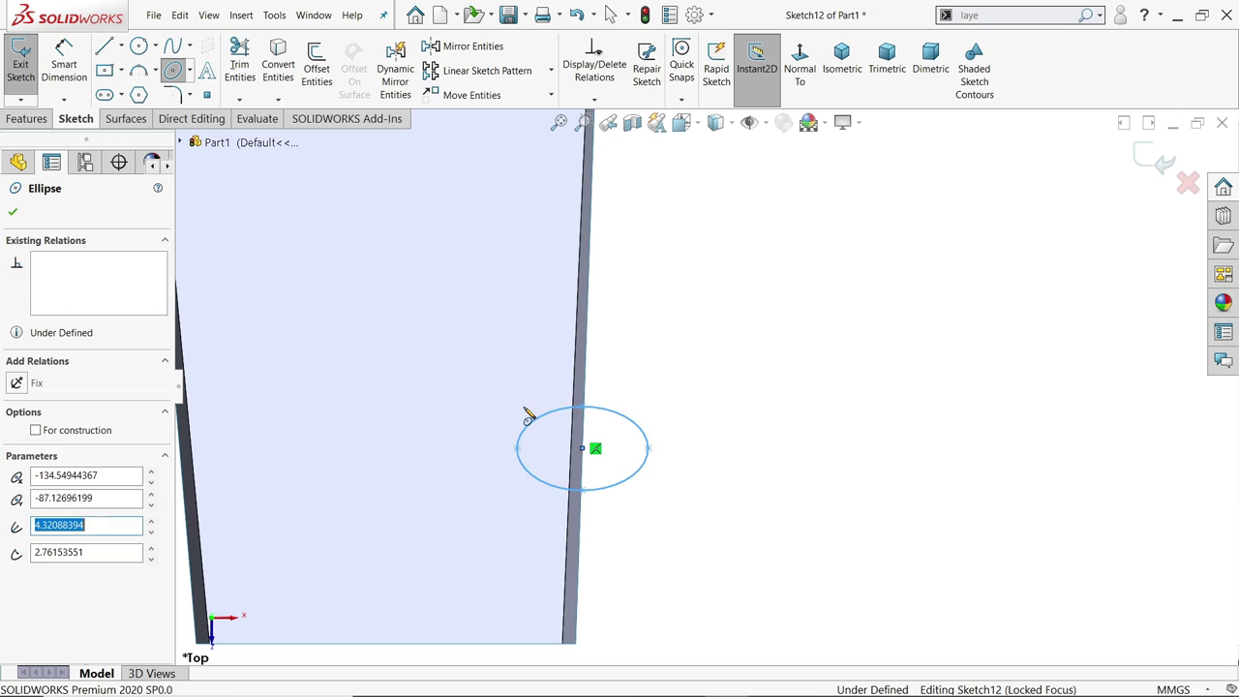
Sketch a second ellipse on the same handle edge, closer to the body, with radii of about 4.27 and 3.06 mm
left_click(589, 286)
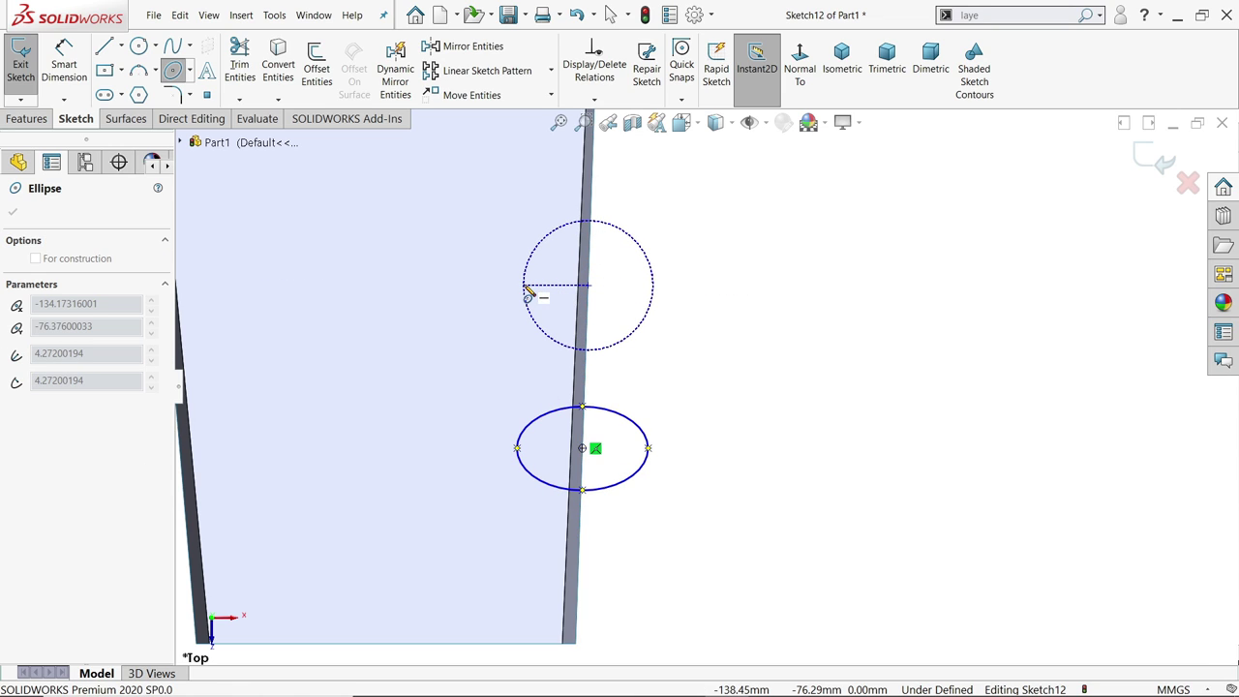
left_click(524, 286)
left_click(526, 242)
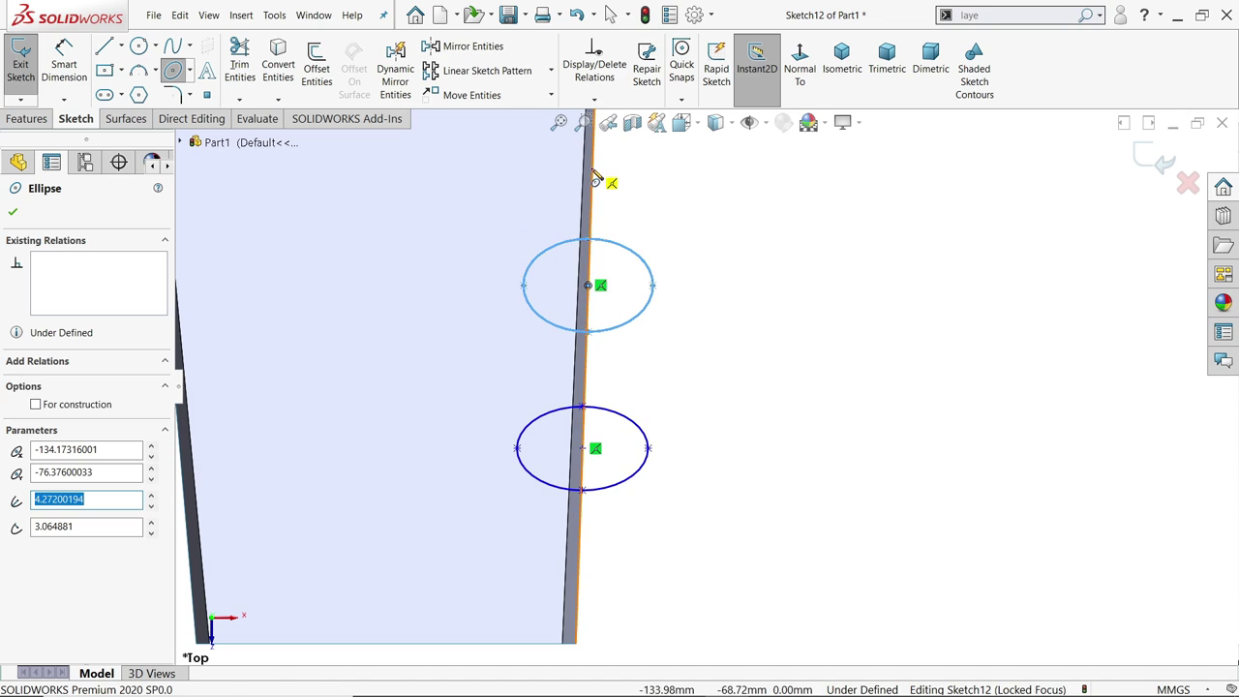
scroll(596, 177, "up", 2)
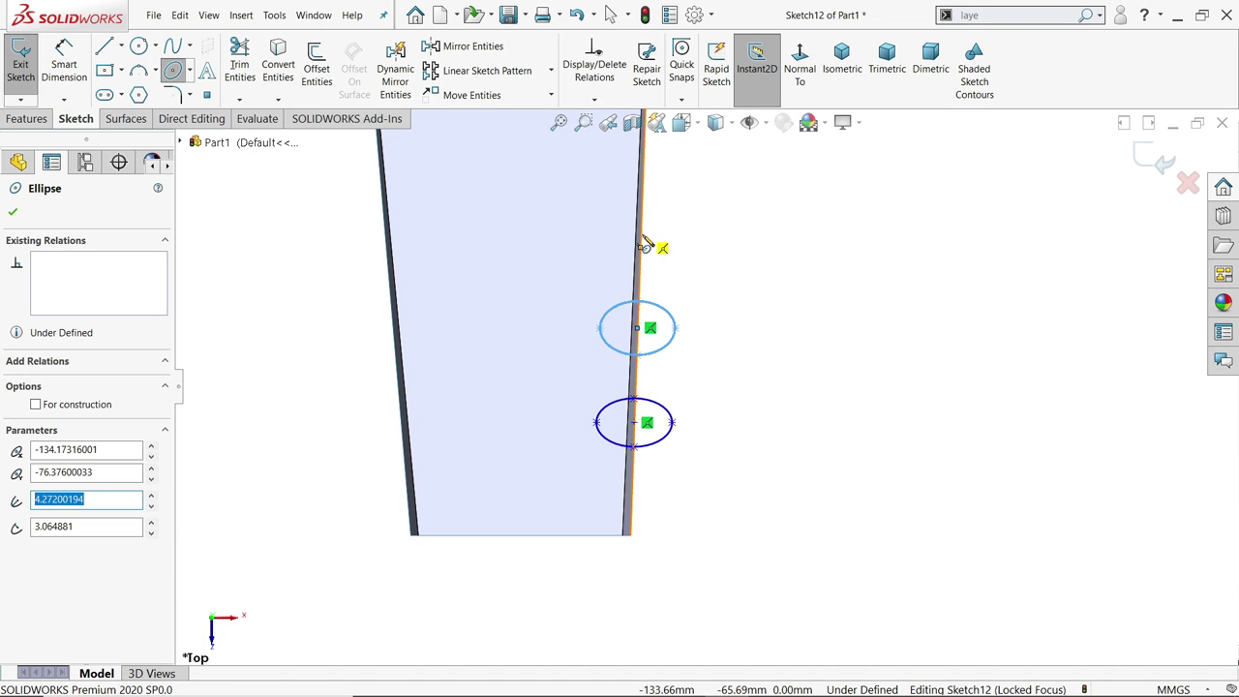
Sketch a third ellipse centred on the handle's front edge, closest to the body, with radii of about 6.84 and 4.55 mm
left_click(640, 236)
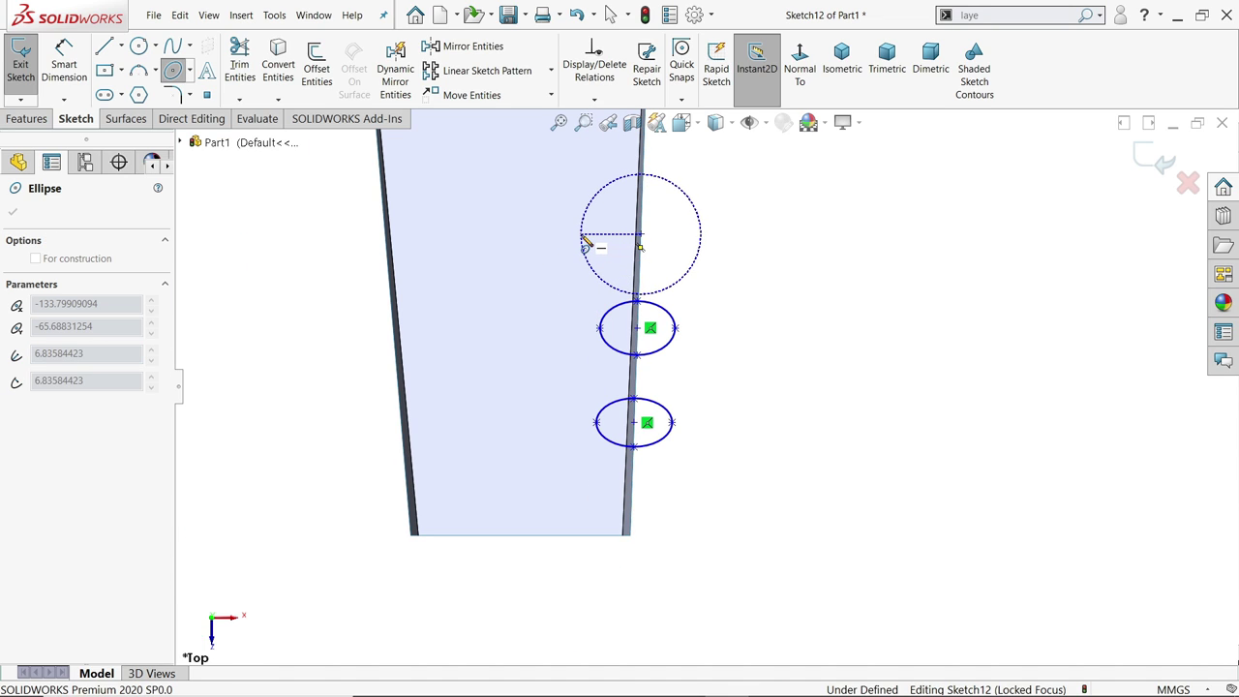
left_click(584, 236)
left_click(582, 203)
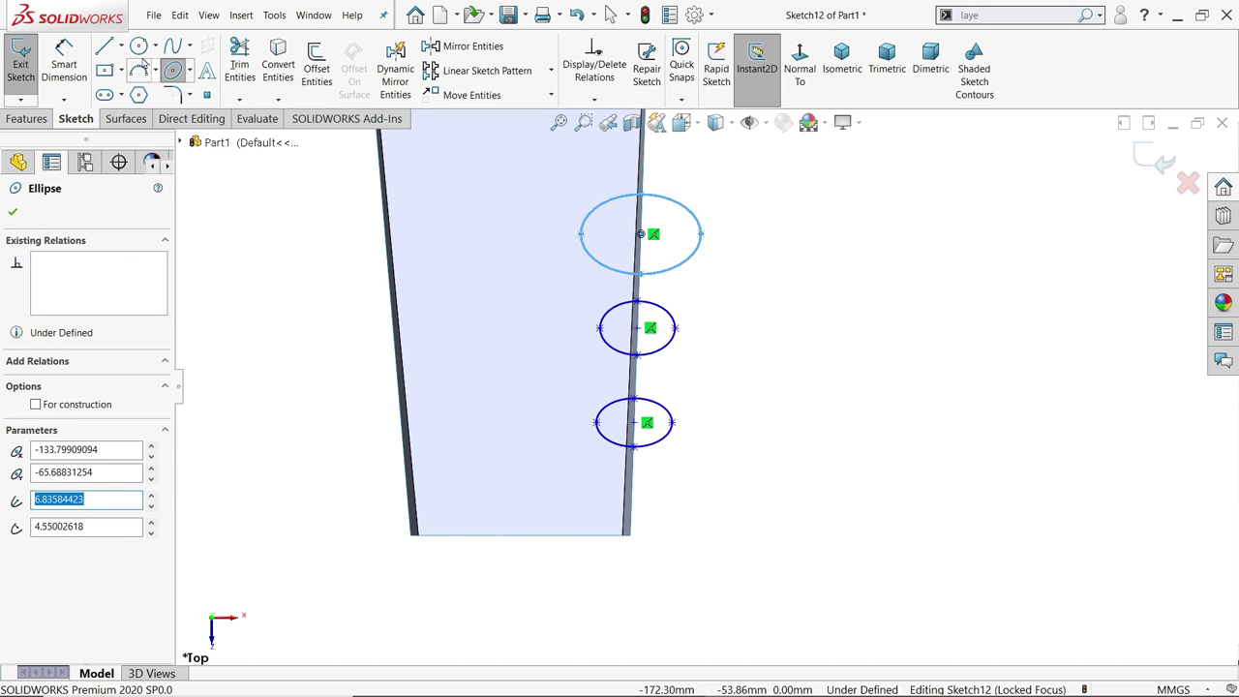
Add a Horizontal relation between the centre and the outer major-axis point of the ellipse nearest the handle's free end
left_click(64, 67)
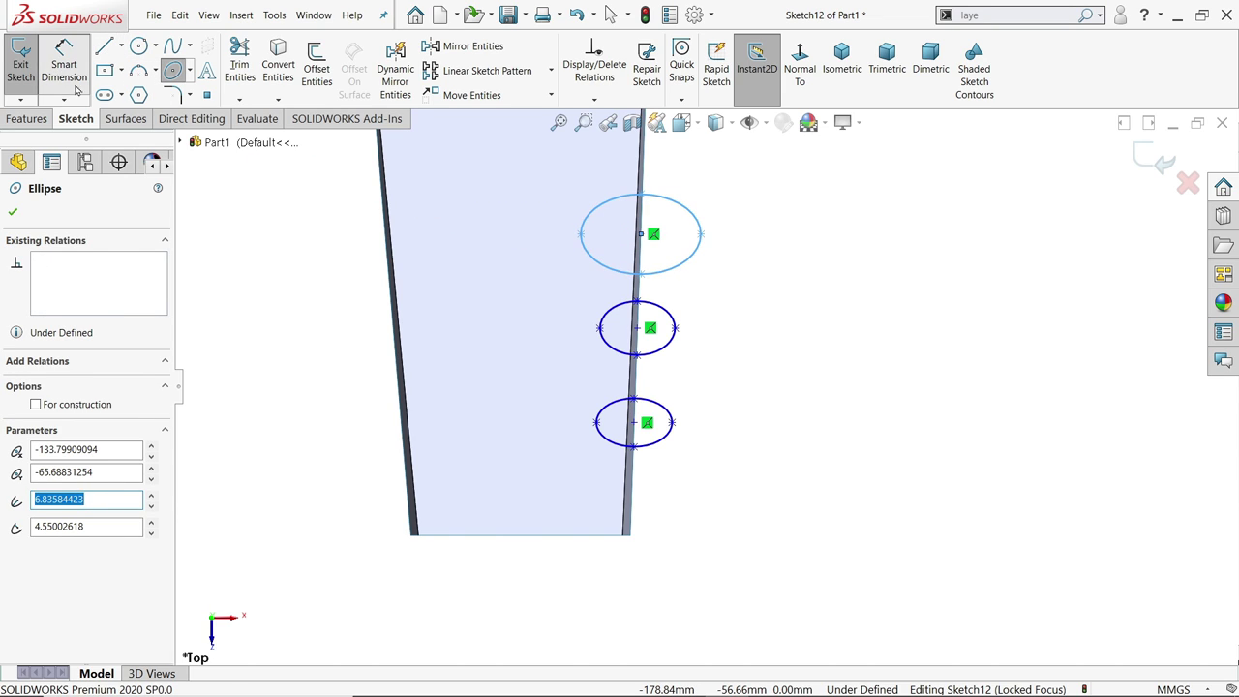
scroll(595, 414, "down", 3)
scroll(743, 444, "down", 2)
key("Escape")
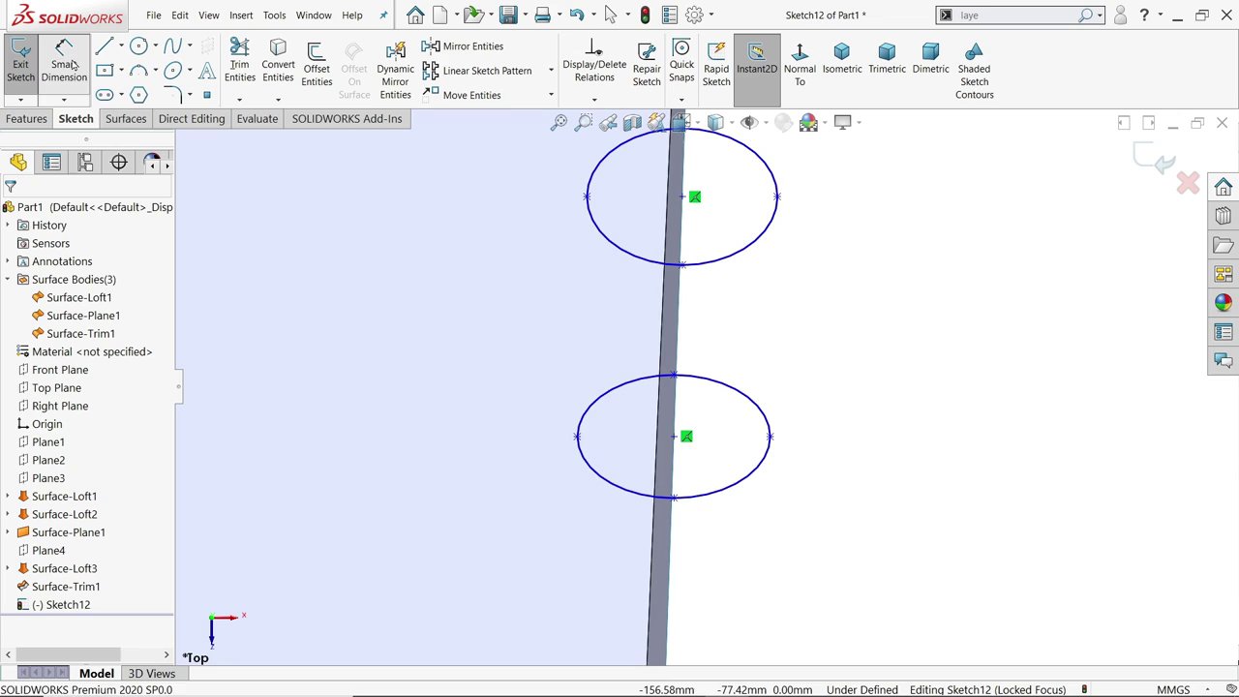
scroll(684, 435, "down", 1)
left_click(674, 435)
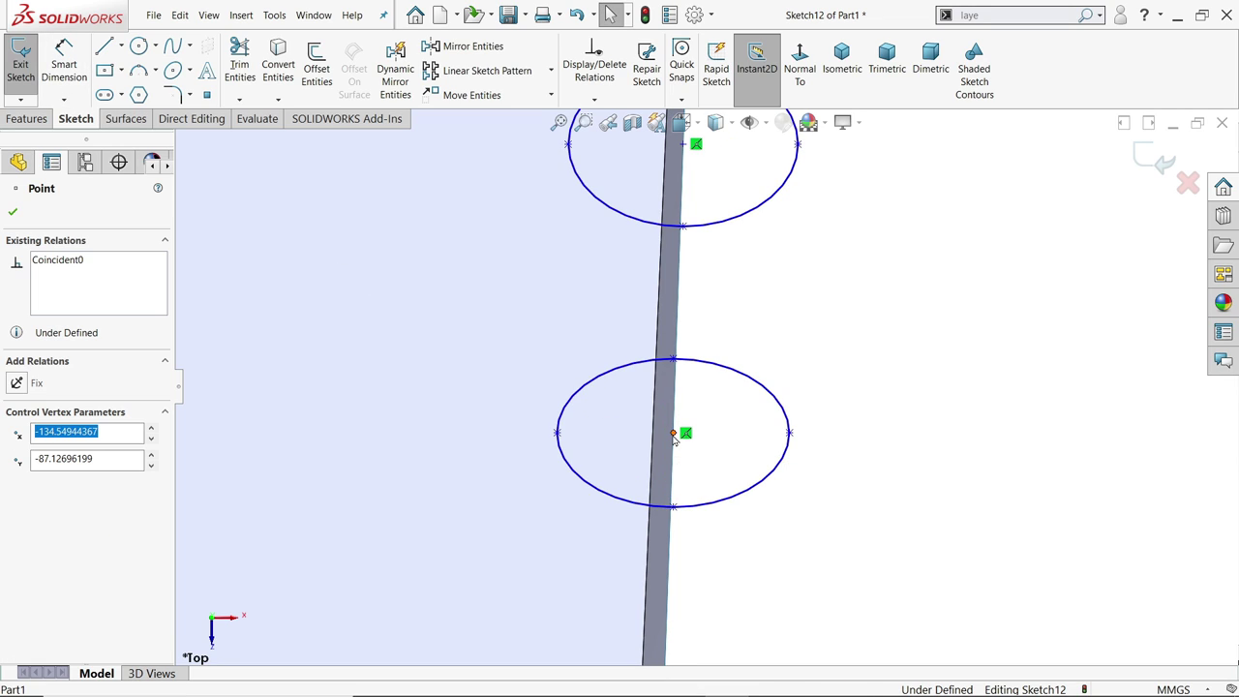
left_click(790, 433, "ctrl")
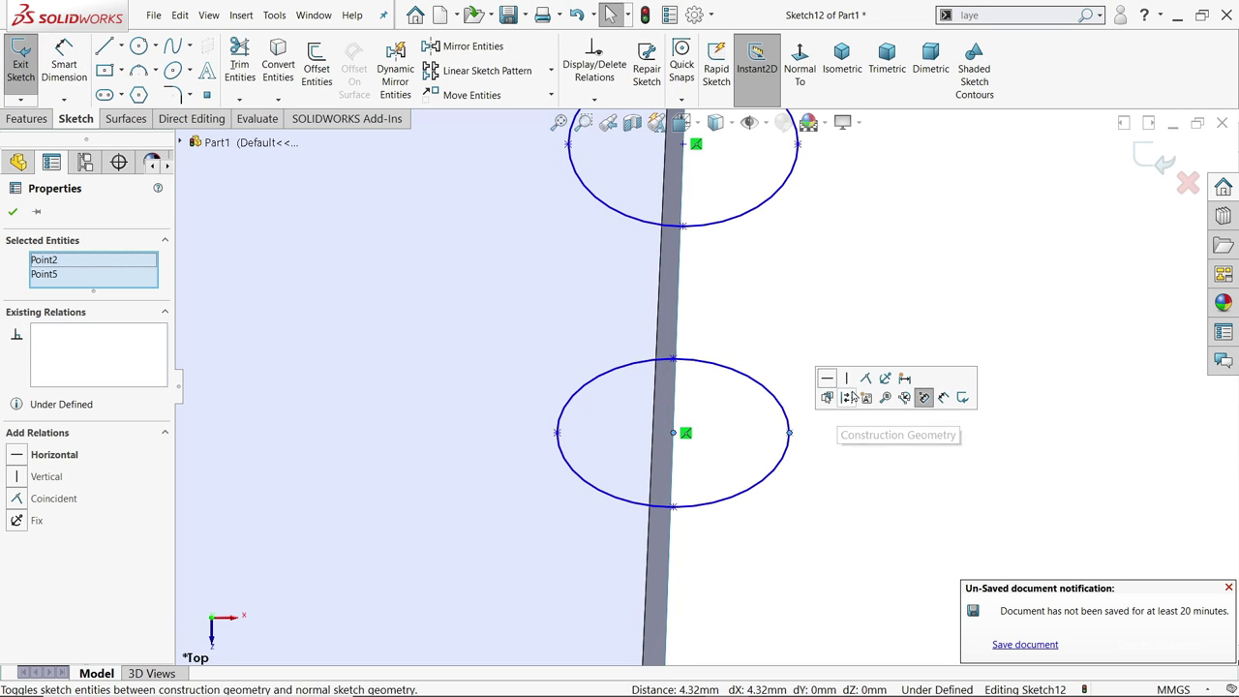
left_click(831, 392)
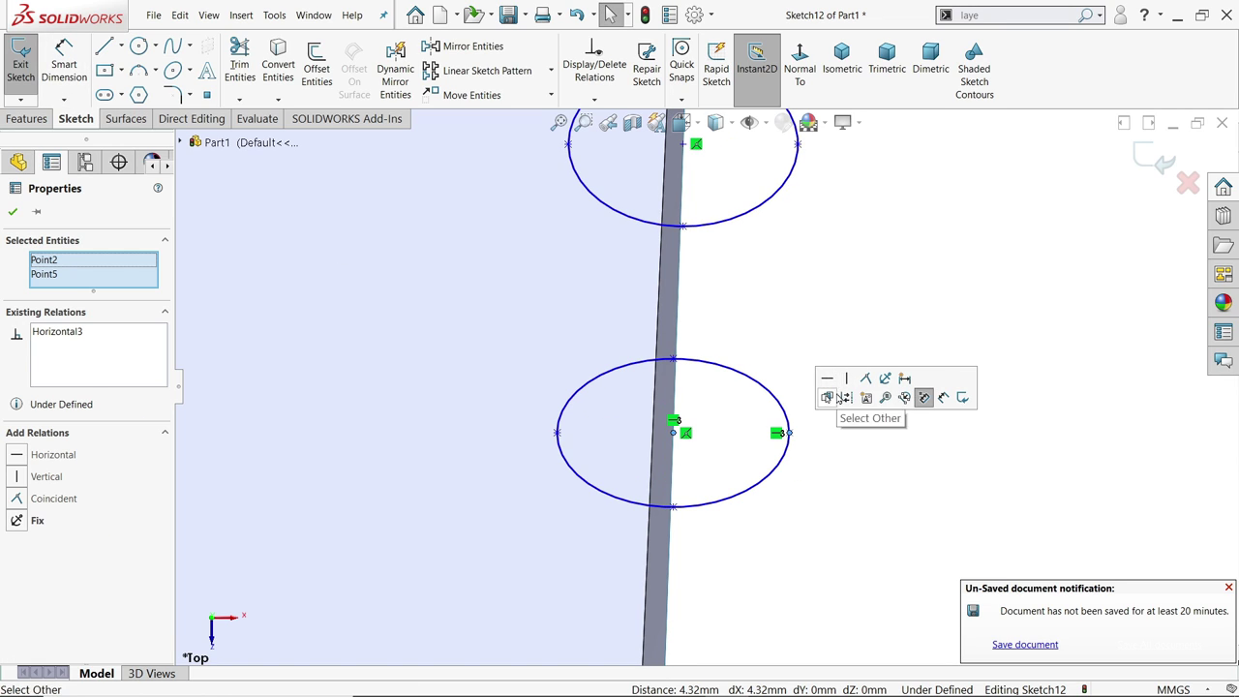
Save the part to the Desktop under the file name "Surface exercie 157"
left_click(509, 16)
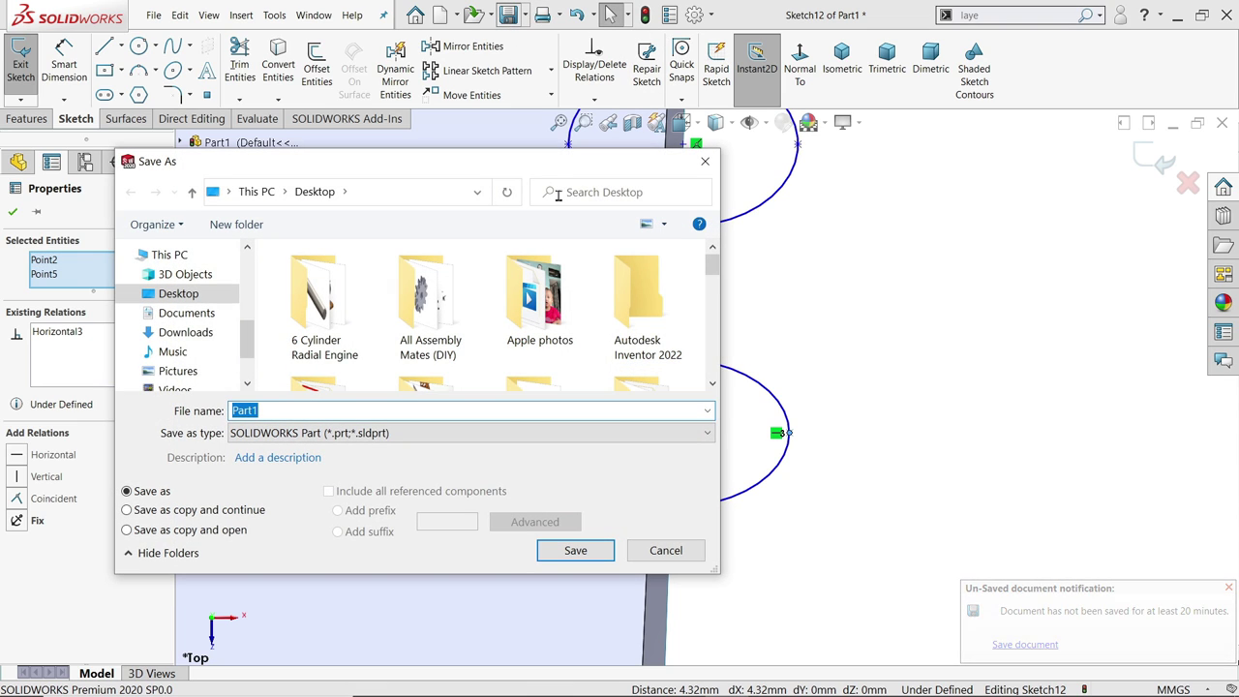
type("A")
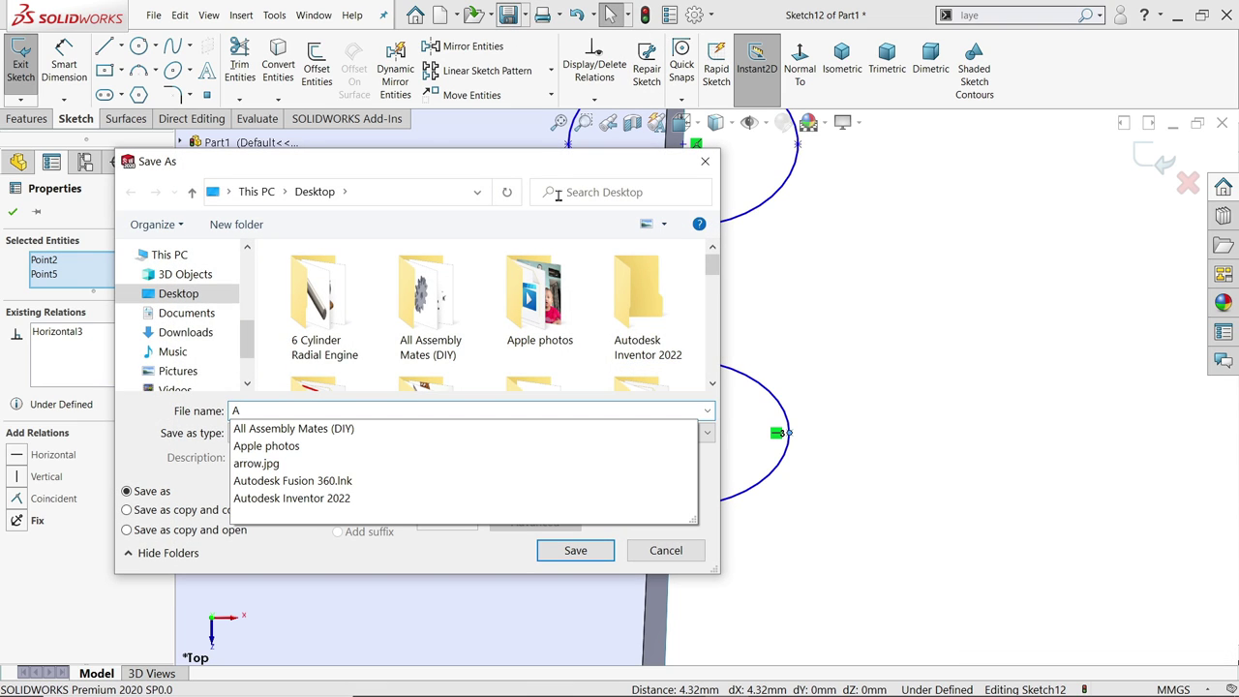
key("BackSpace")
type("Sur")
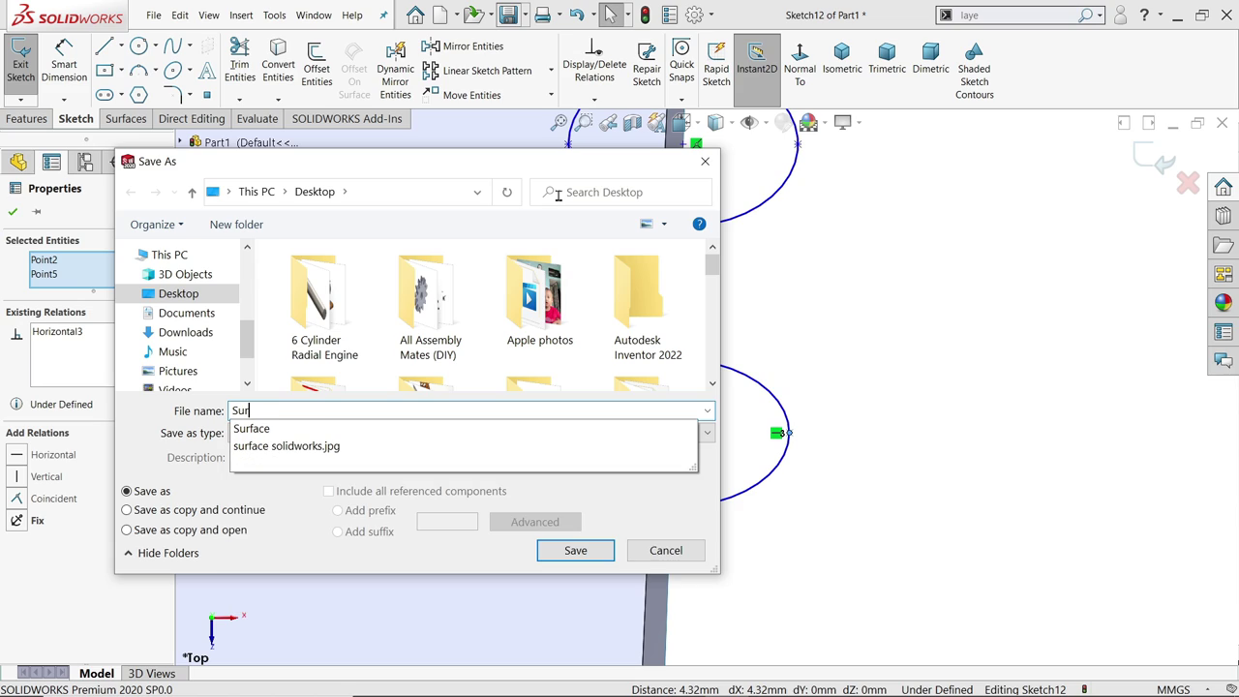
type("face exercie 157")
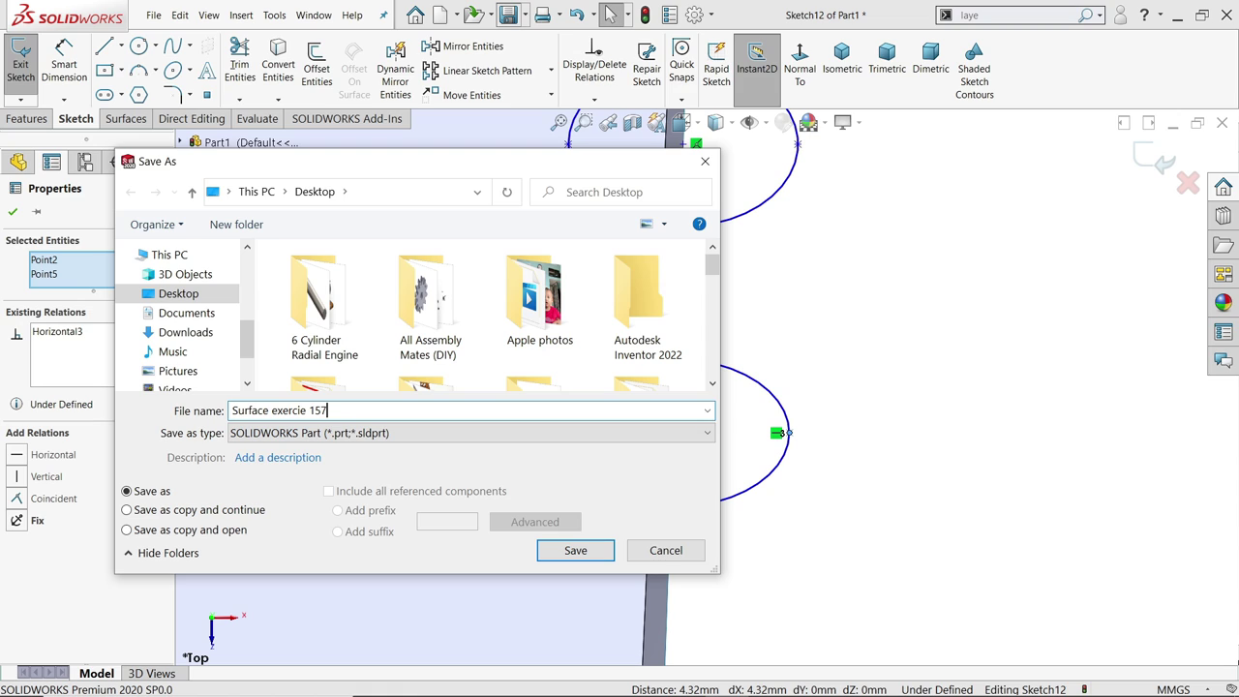
Save the part under the file name Surface exercie 157
key("Return")
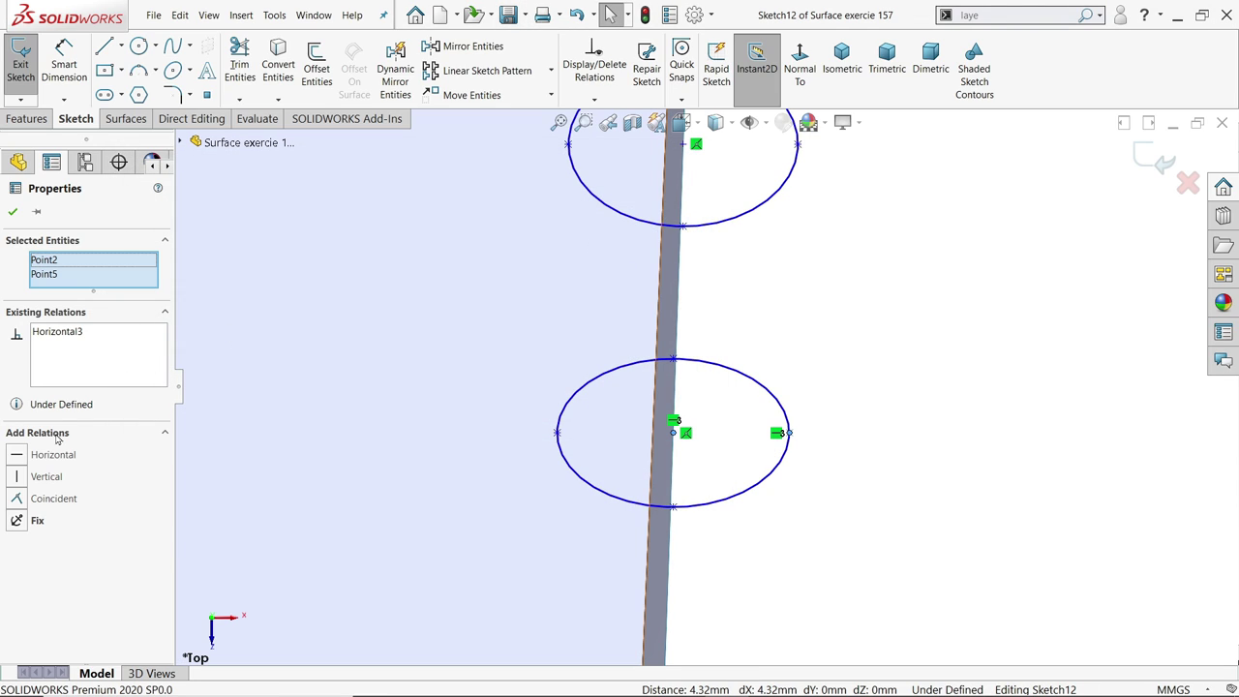
Add a horizontal relation between the centre and the right-hand axis point of the middle ellipse
scroll(775, 266, "up", 2)
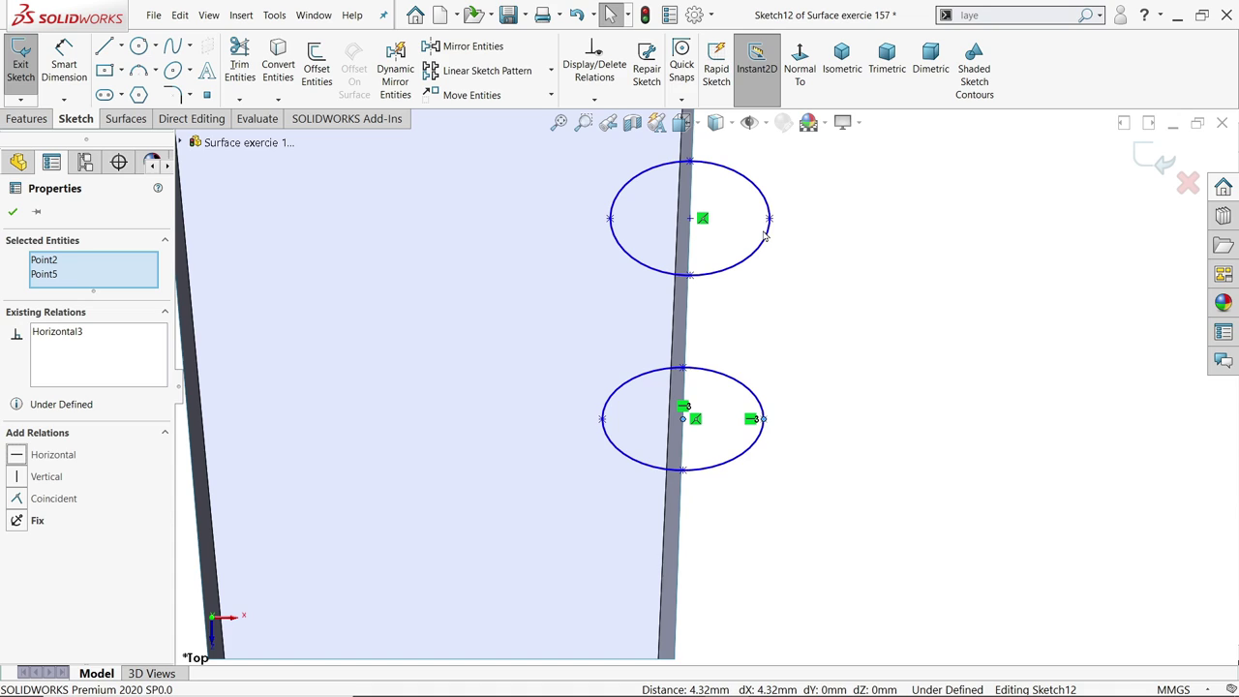
left_click(690, 220)
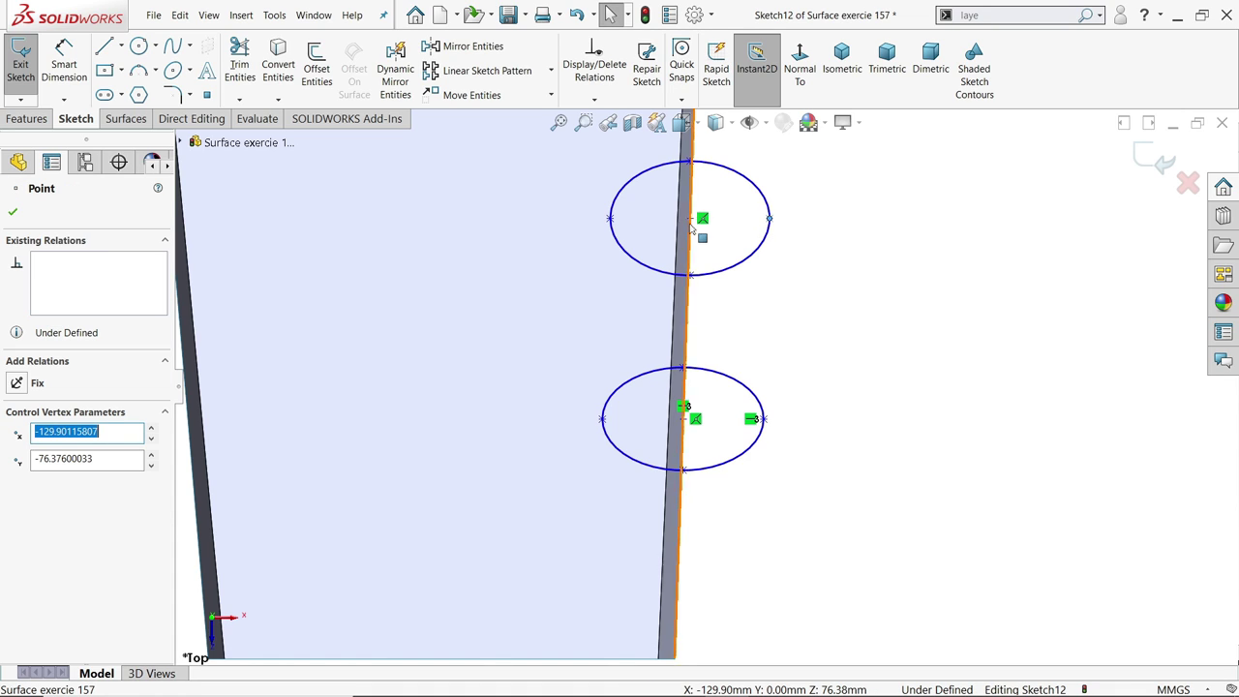
left_click(769, 219, "ctrl")
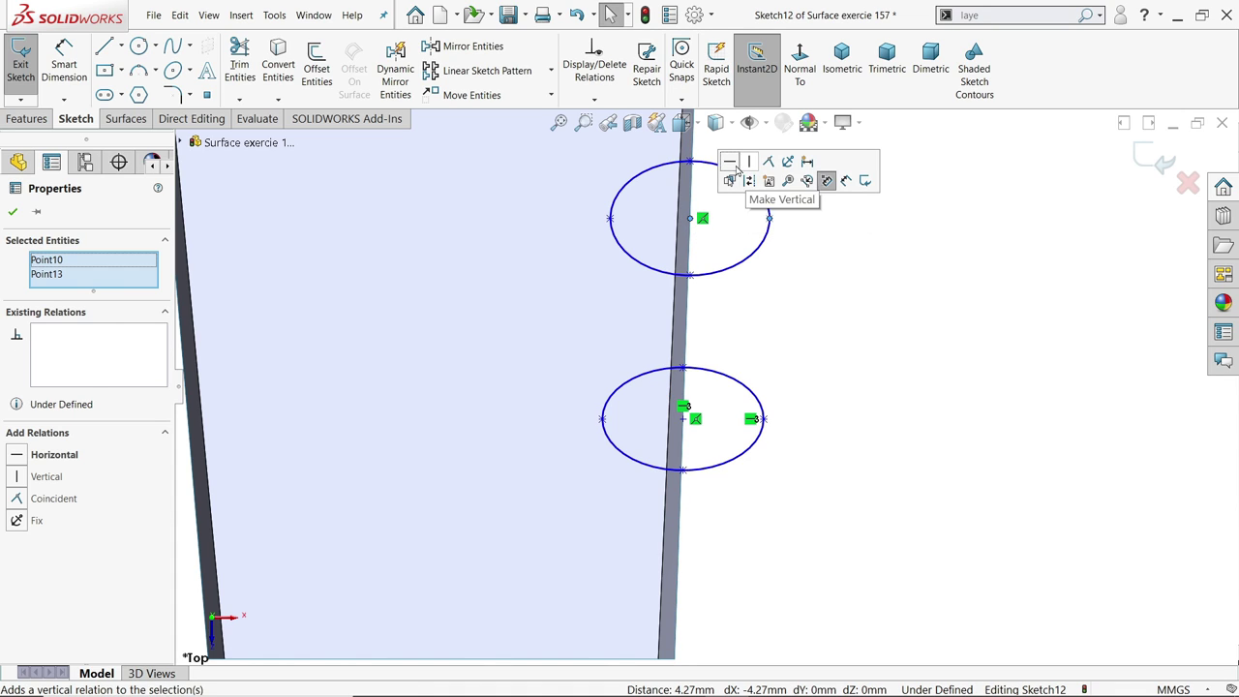
left_click(776, 183)
Add a horizontal relation between the centre and the right-hand axis point of the uppermost ellipse
scroll(772, 279, "up", 2)
scroll(772, 279, "down", 3)
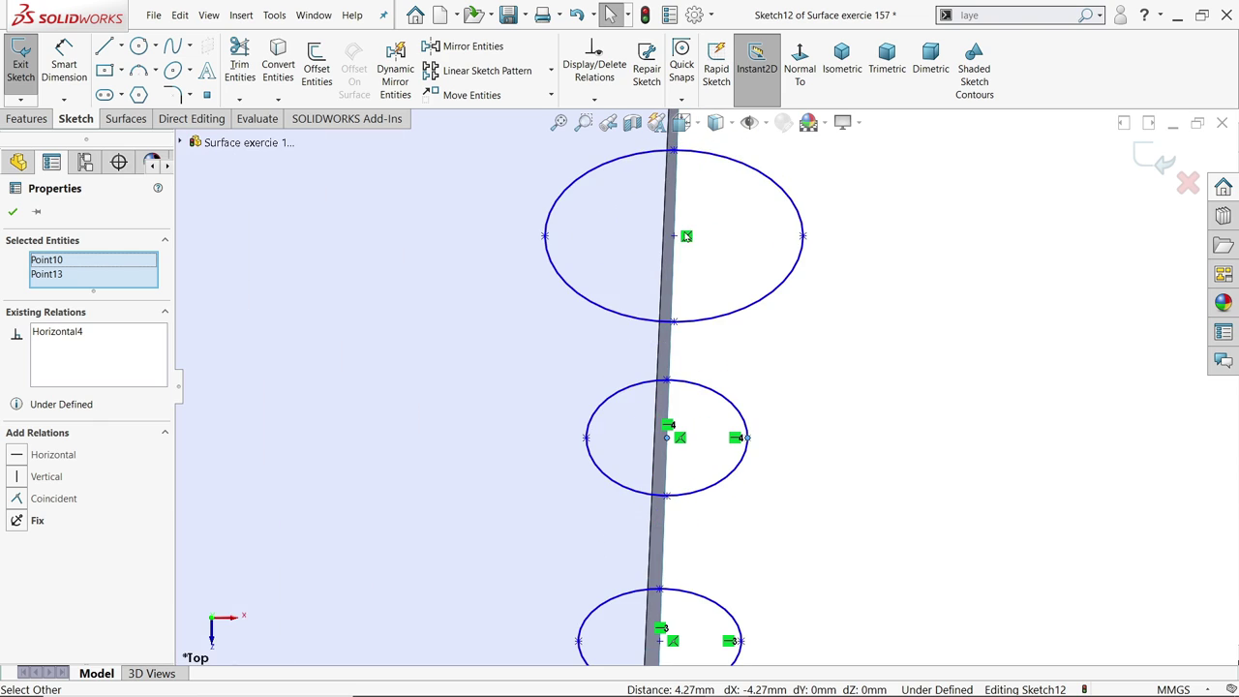
left_click(677, 238)
left_click(803, 237, "ctrl")
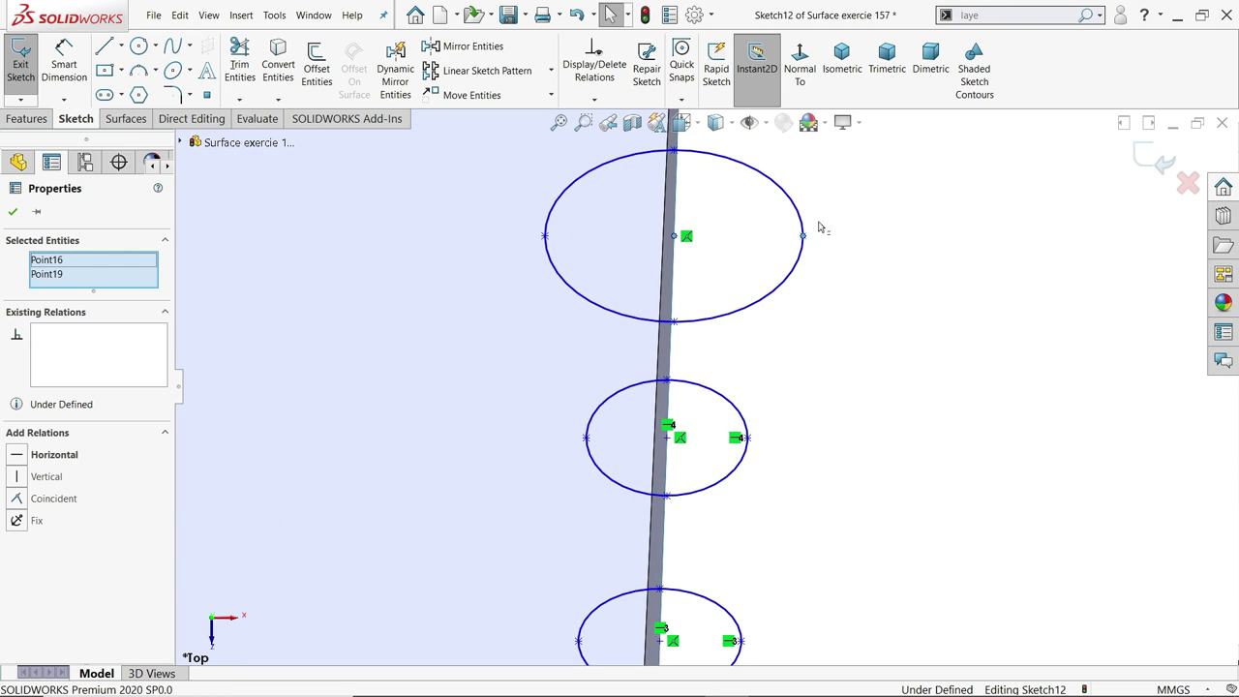
left_click(844, 179)
scroll(802, 284, "up", 3)
scroll(743, 408, "down", 2)
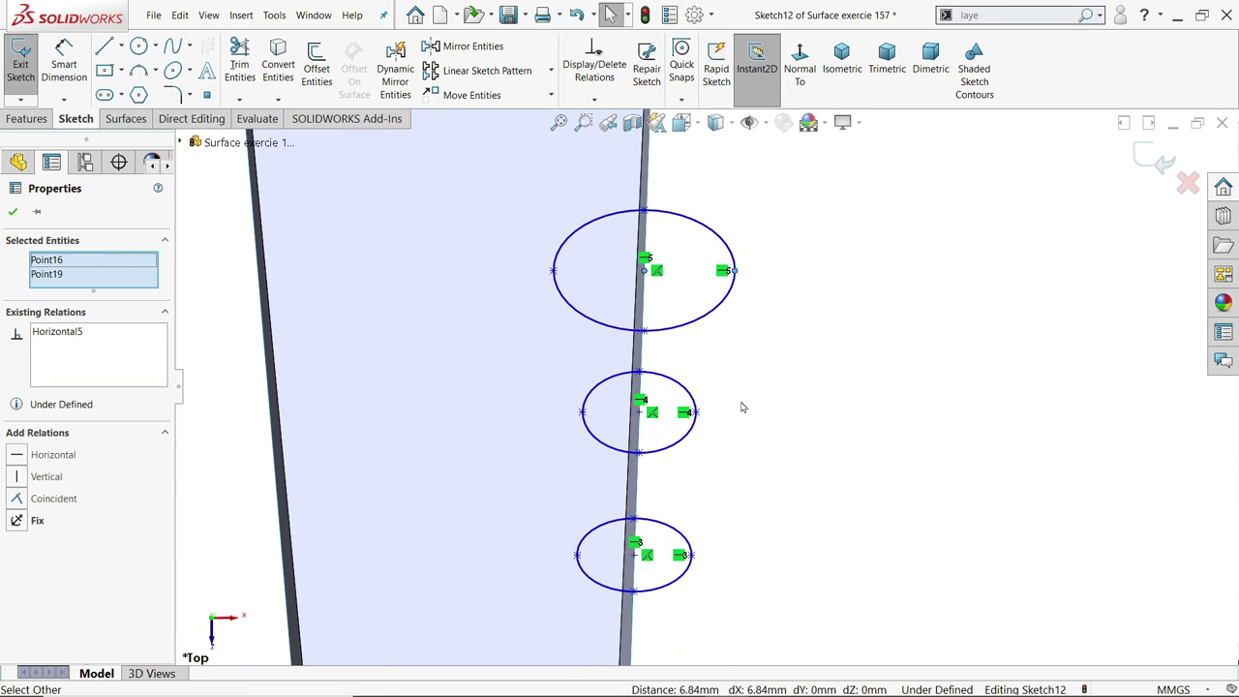
left_click(13, 211)
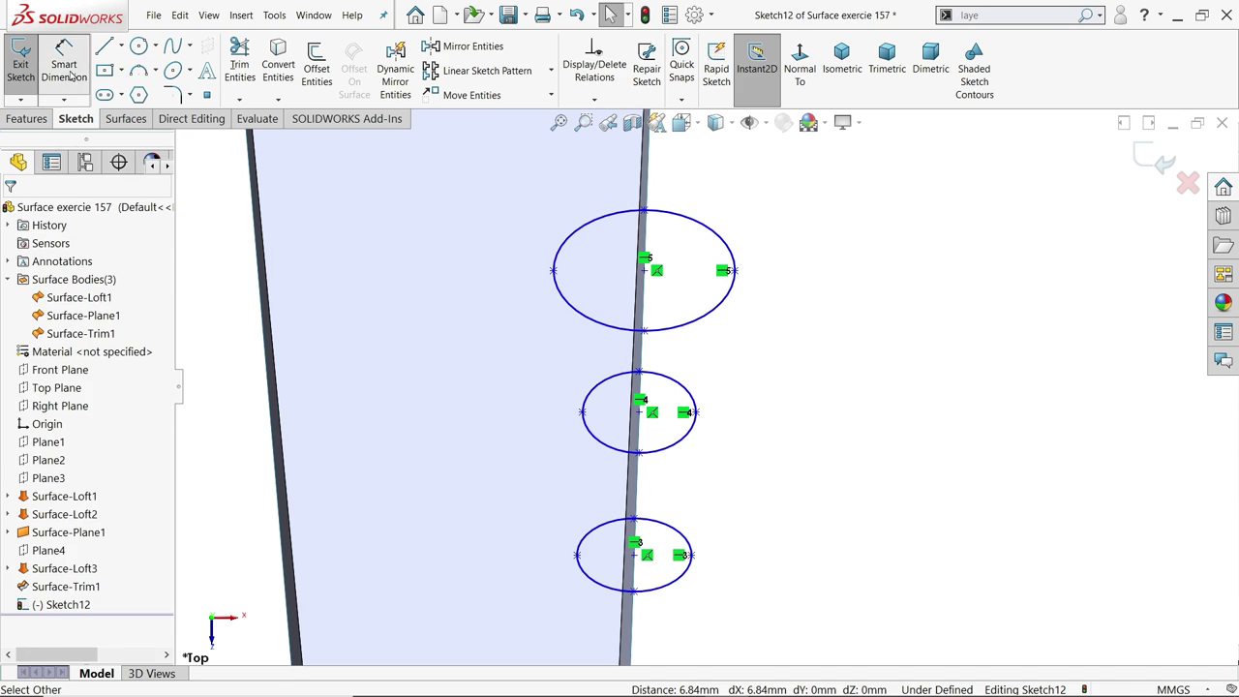
Dimension the lowest ellipse's horizontal axis between its two end points and set it to 12 mm
left_click(64, 68)
scroll(664, 570, "down", 3)
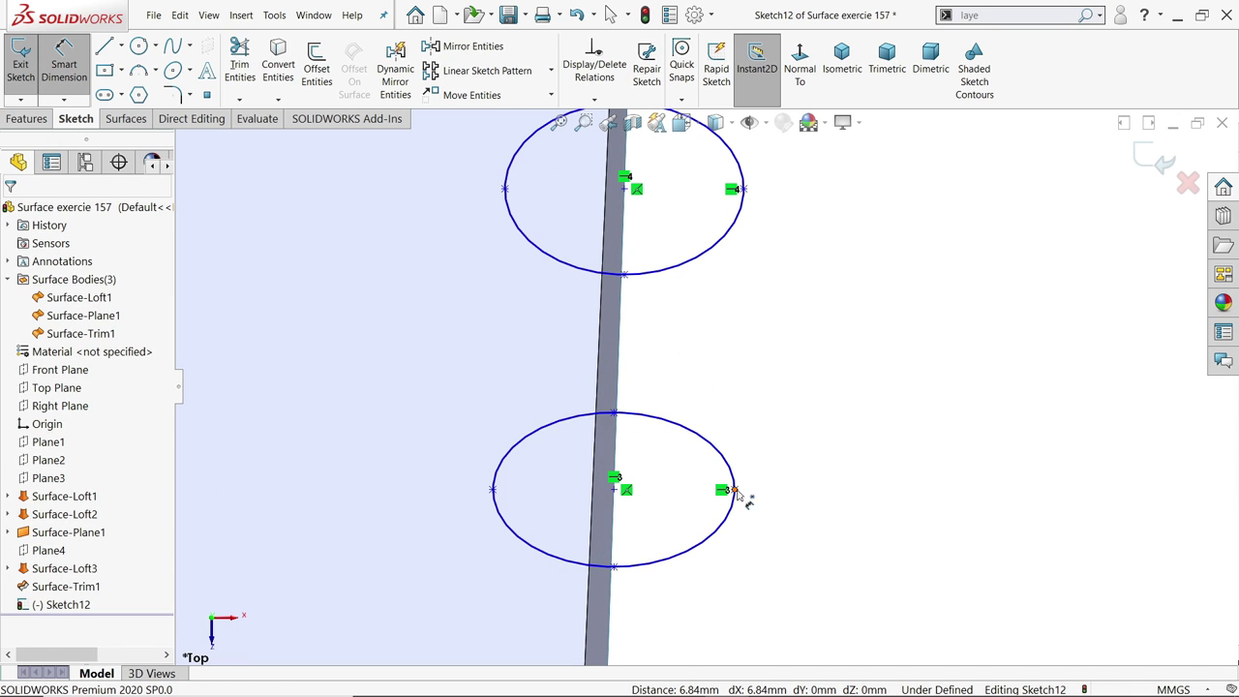
left_click(496, 491)
left_click(734, 489)
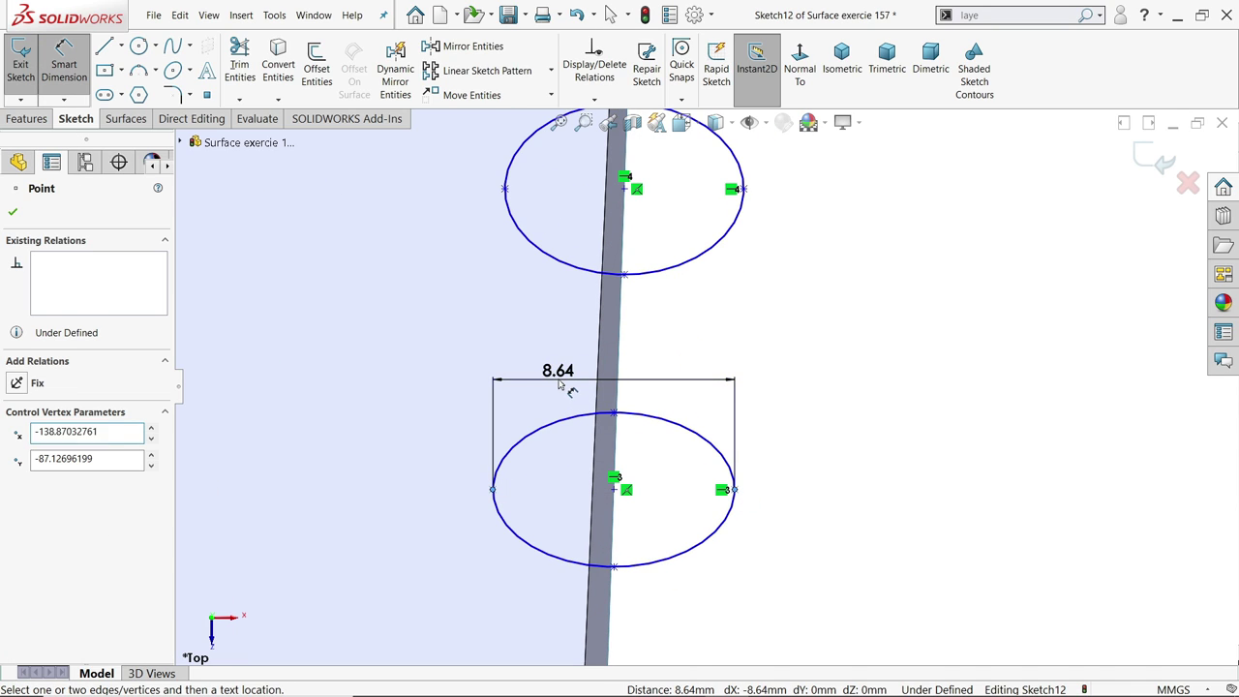
left_click(562, 388)
type("12")
key("Return")
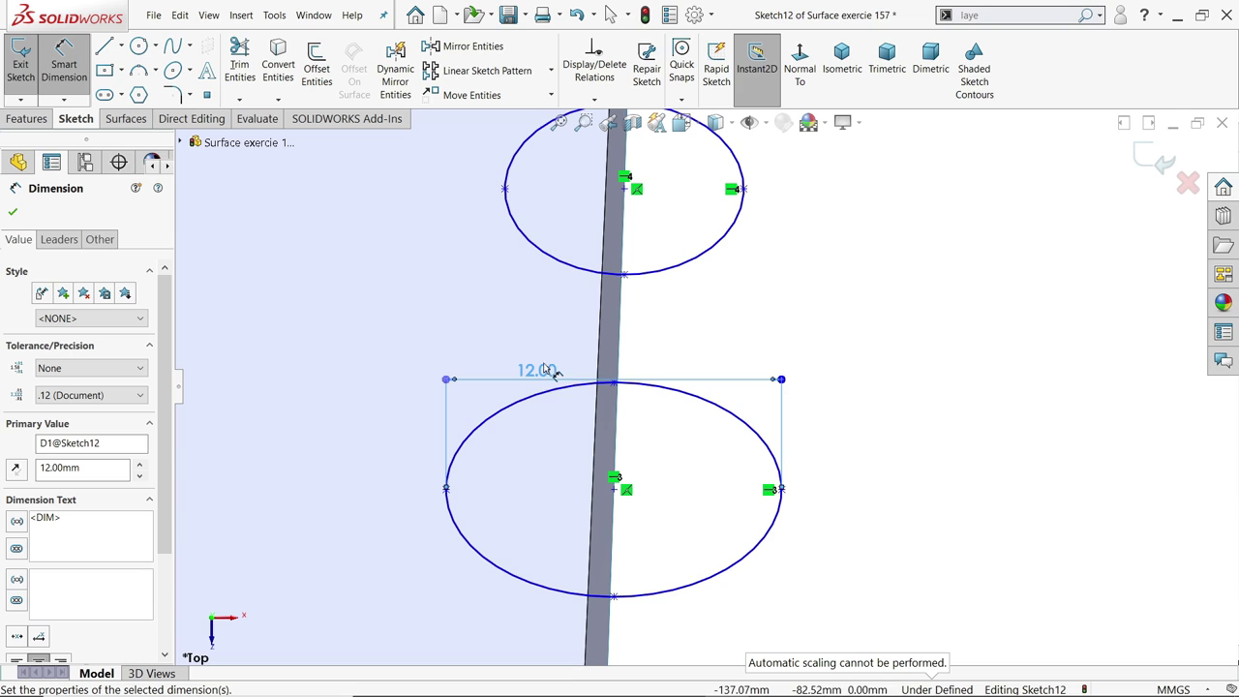
Dimension the lowest ellipse's vertical axis between its two end points and set it to 7 mm
left_click(615, 385)
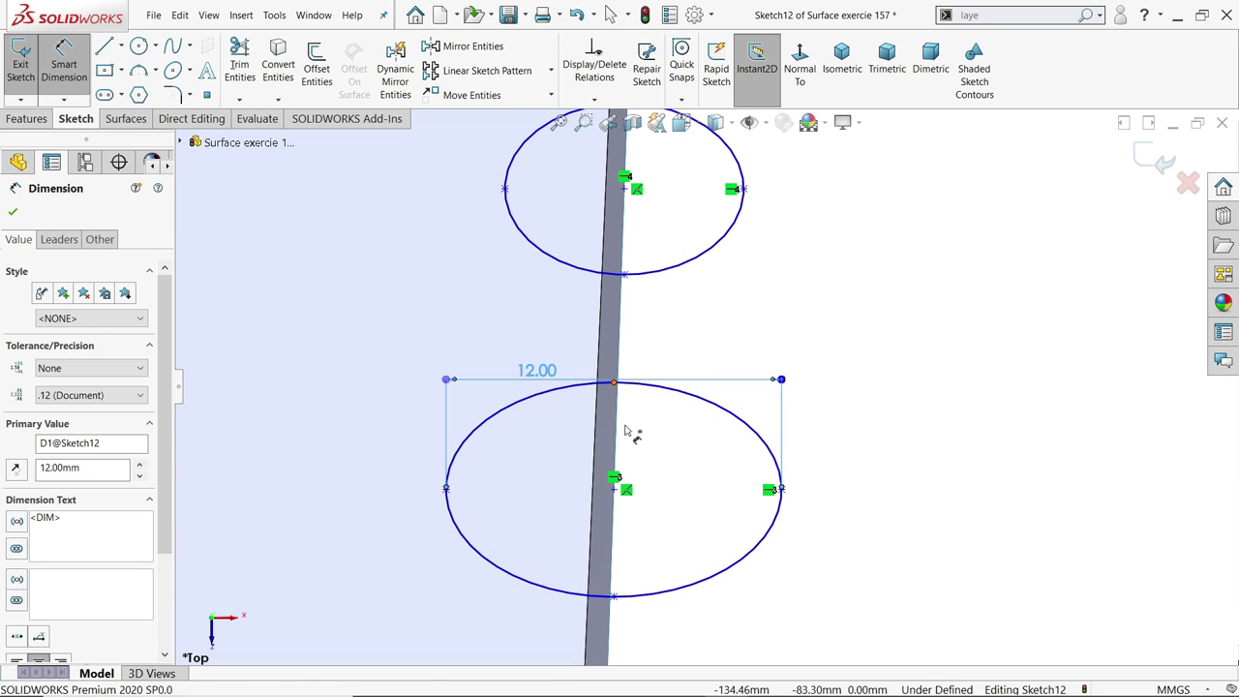
left_click(616, 597)
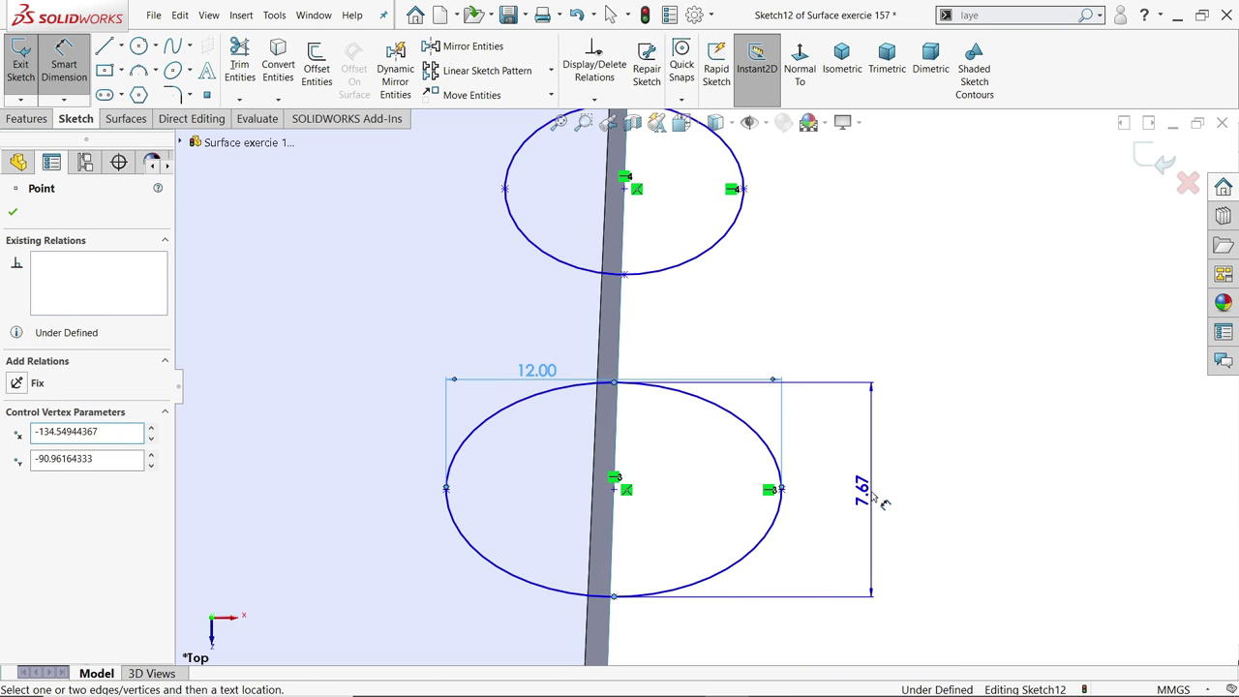
left_click(875, 497)
type("7")
key("Return")
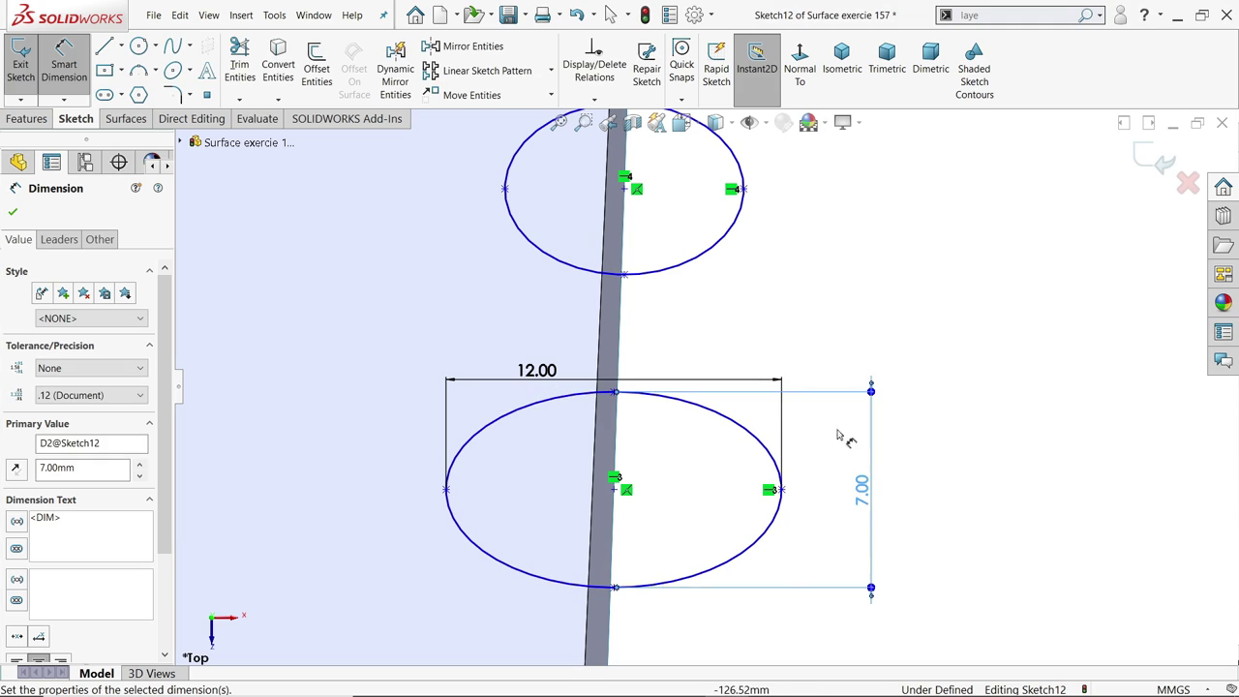
Dimension the middle ellipse's horizontal axis between its two end points and set it to 13 mm
scroll(823, 397, "up", 3)
scroll(719, 230, "down", 1)
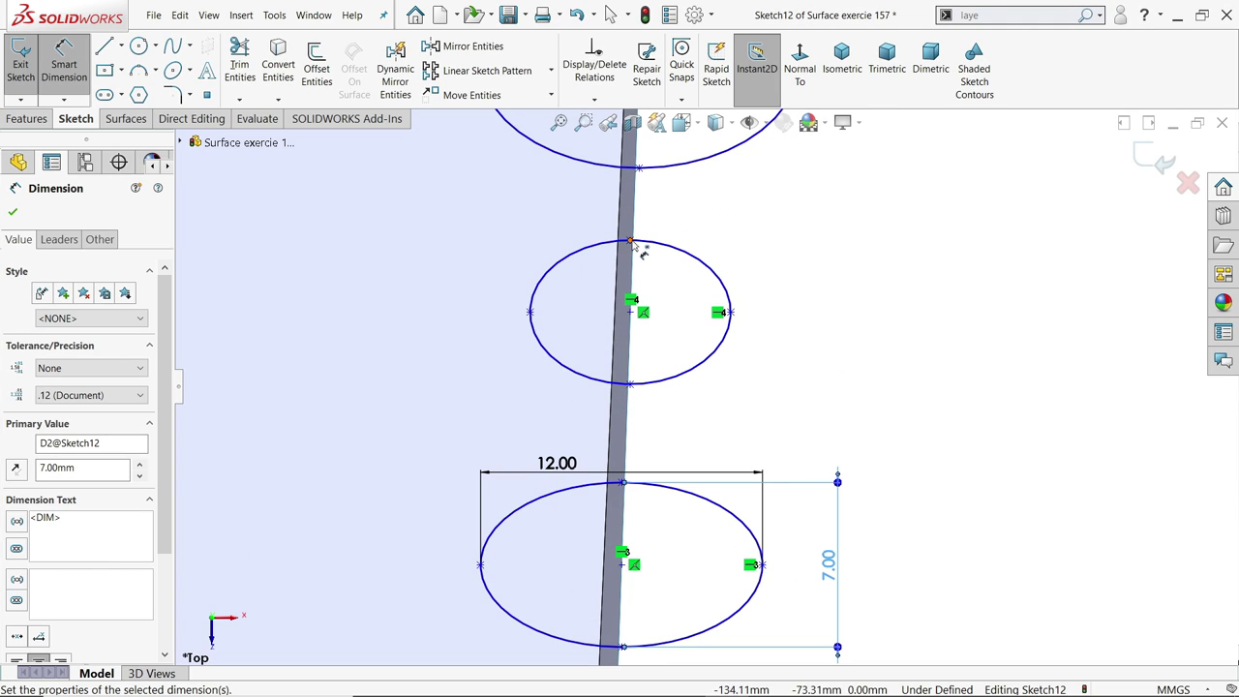
left_click(731, 313)
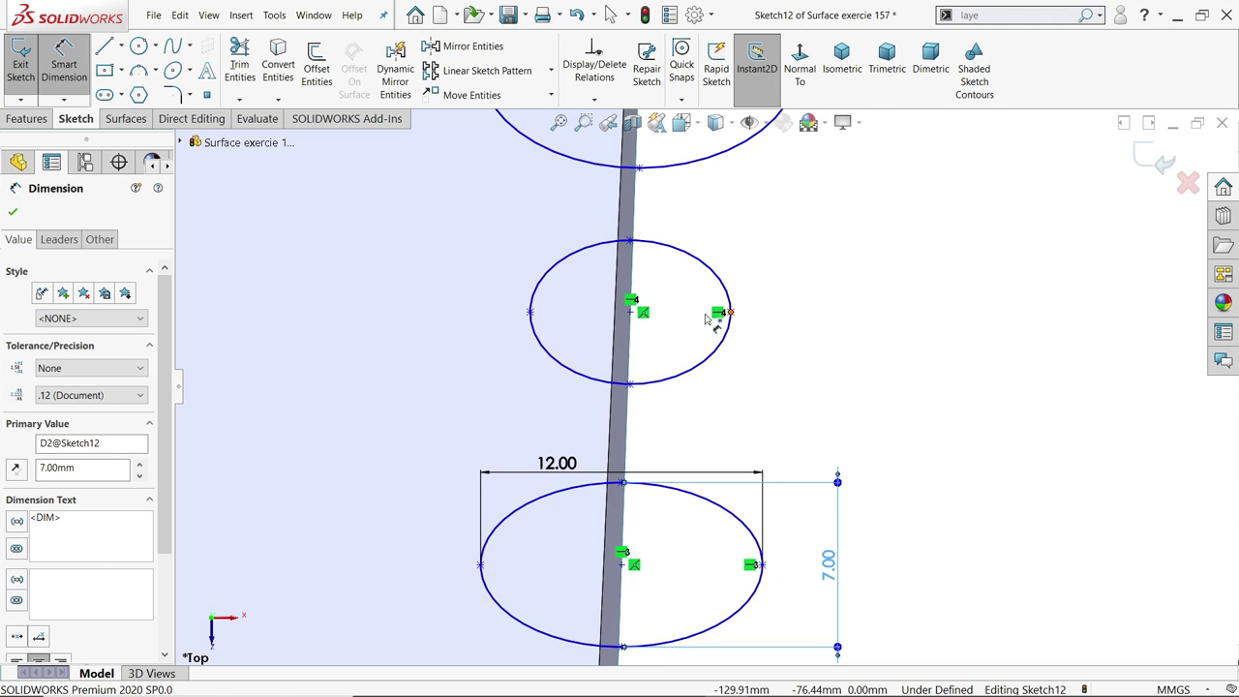
left_click(530, 313)
left_click(595, 296)
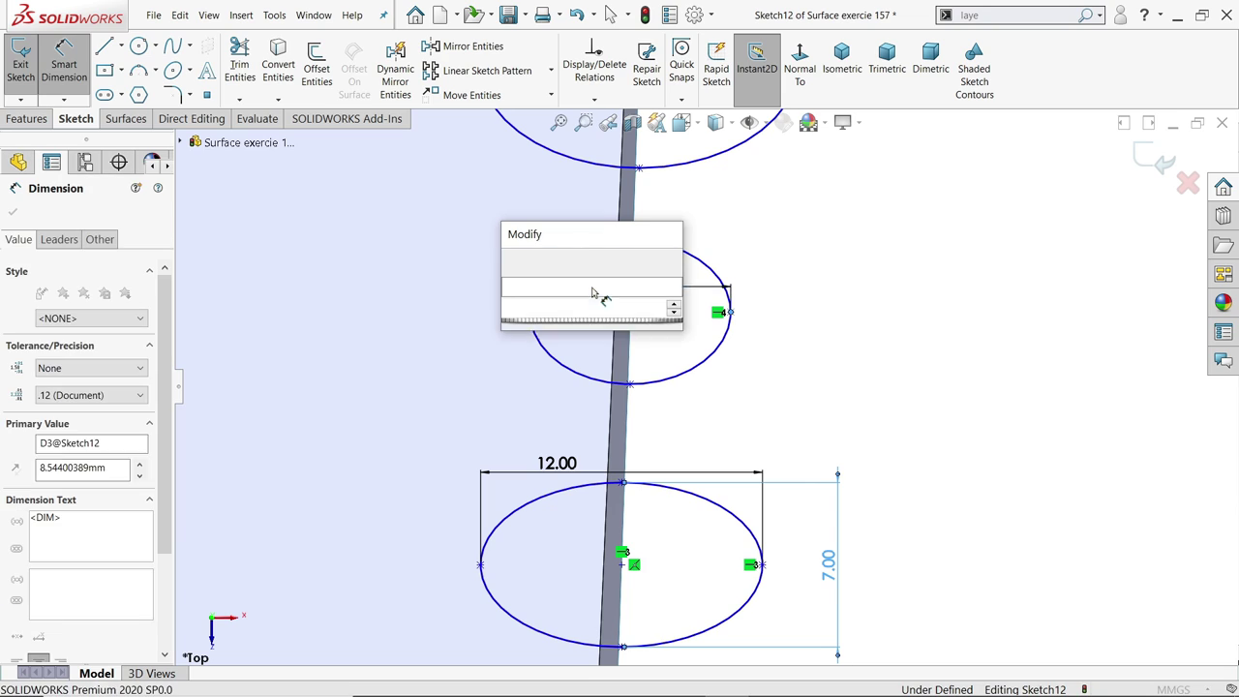
type("13")
key("Return")
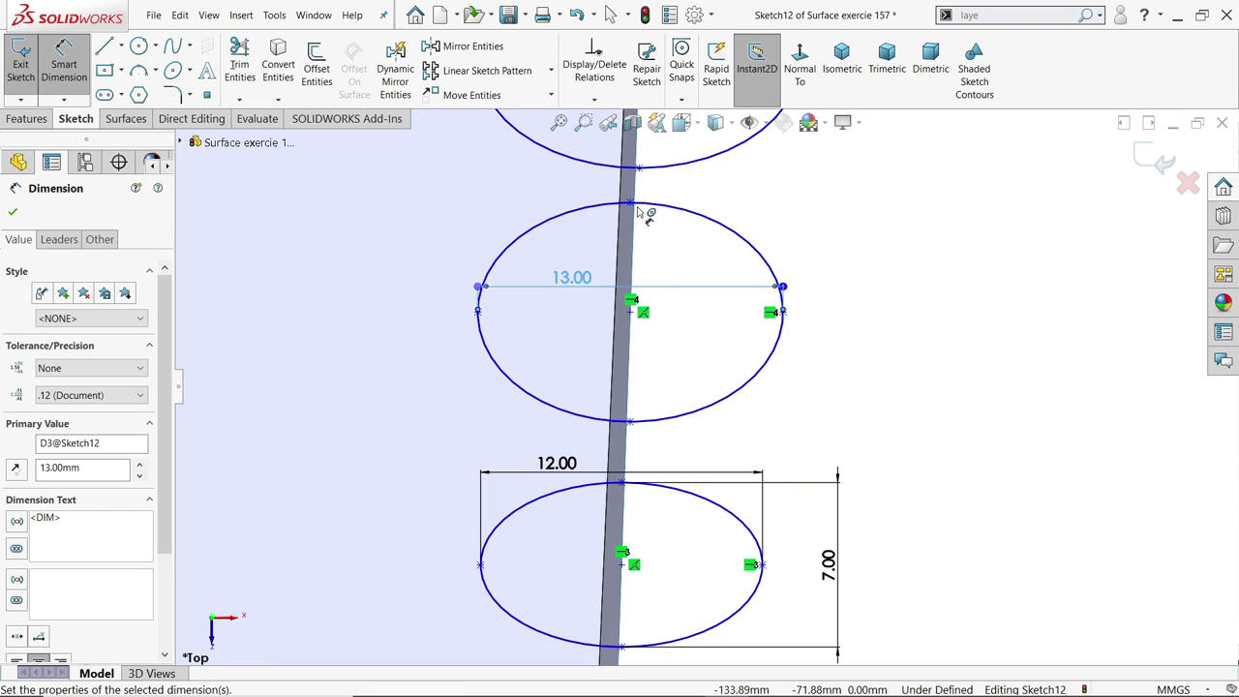
Dimension the middle ellipse's vertical axis between its two end points and set it to 9 mm
left_click(630, 204)
left_click(630, 421)
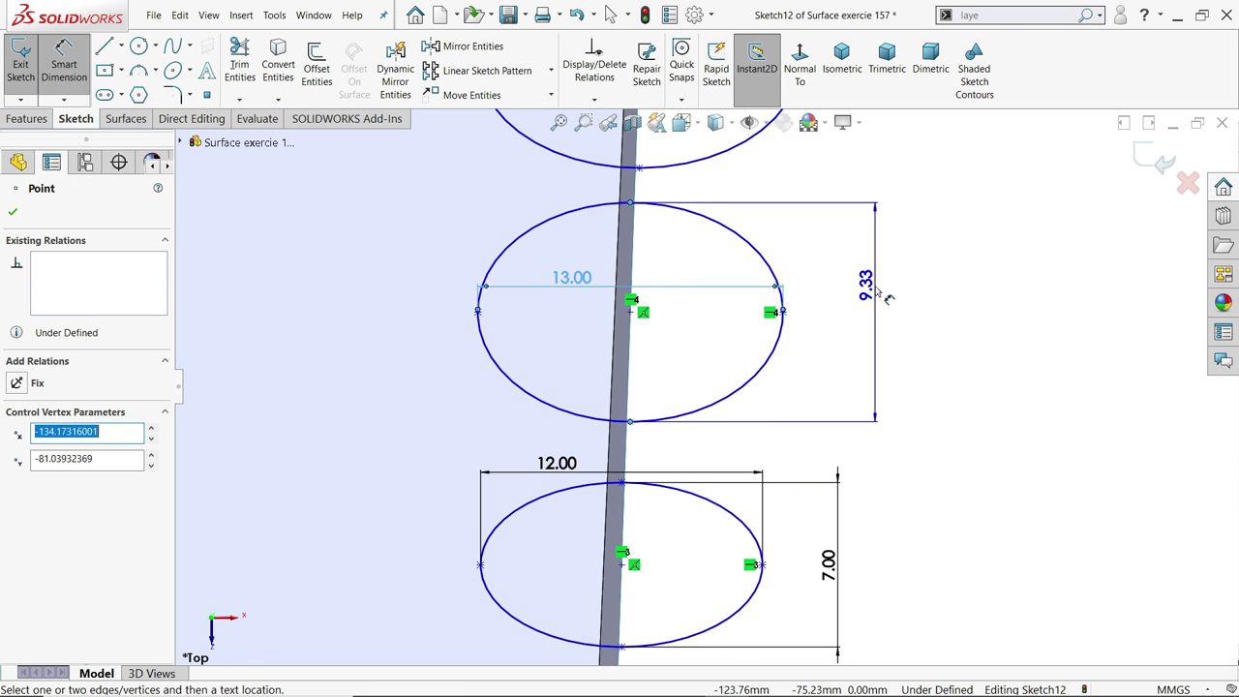
left_click(883, 295)
type("9")
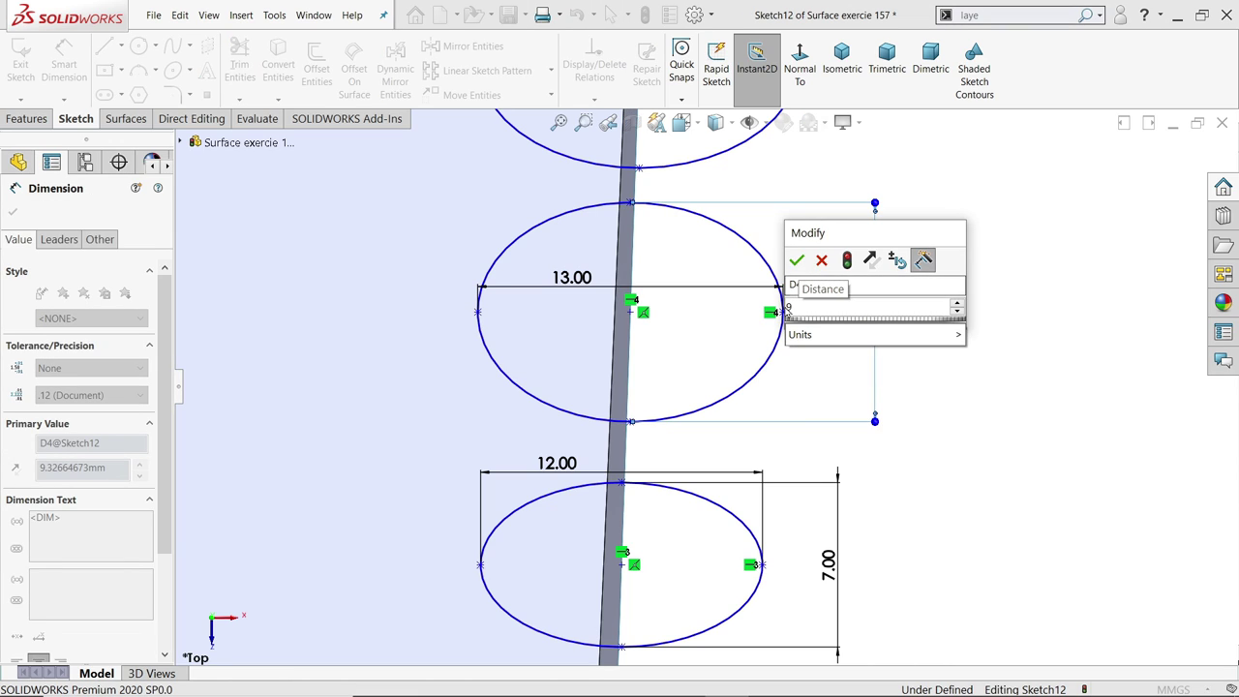
key("Return")
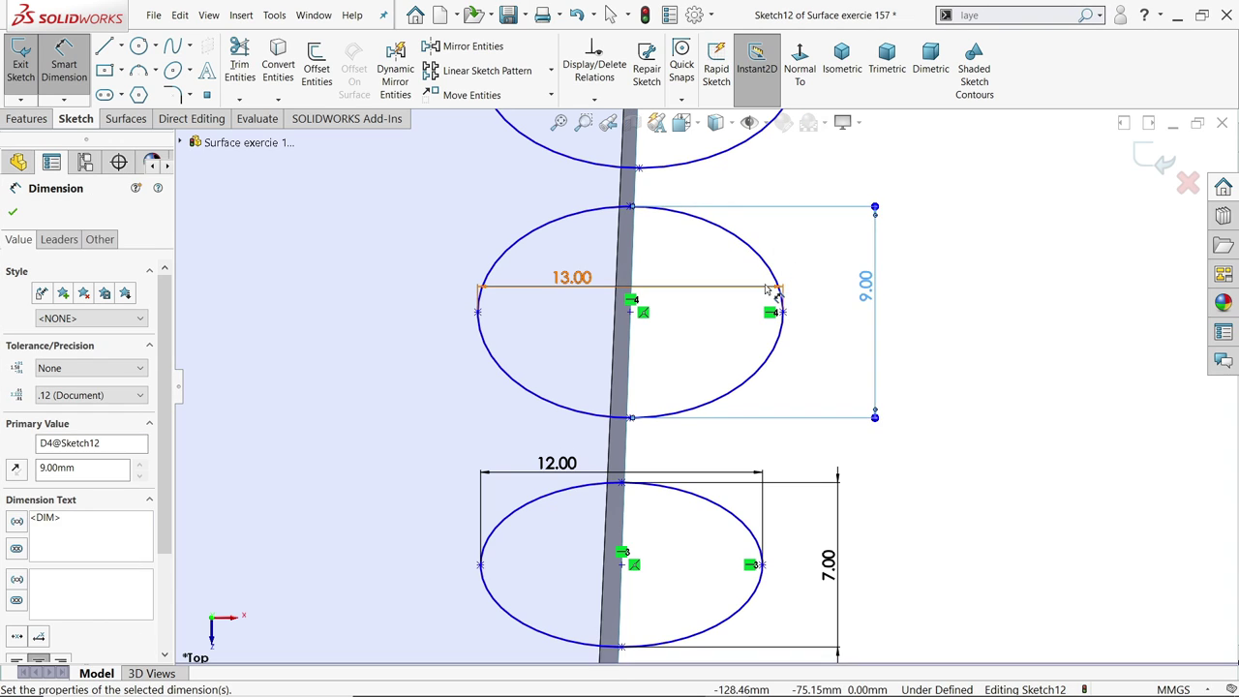
Dimension the uppermost ellipse's horizontal axis between its two end points and set it to 15 mm
scroll(749, 257, "up", 5)
scroll(738, 233, "down", 3)
left_click(756, 262)
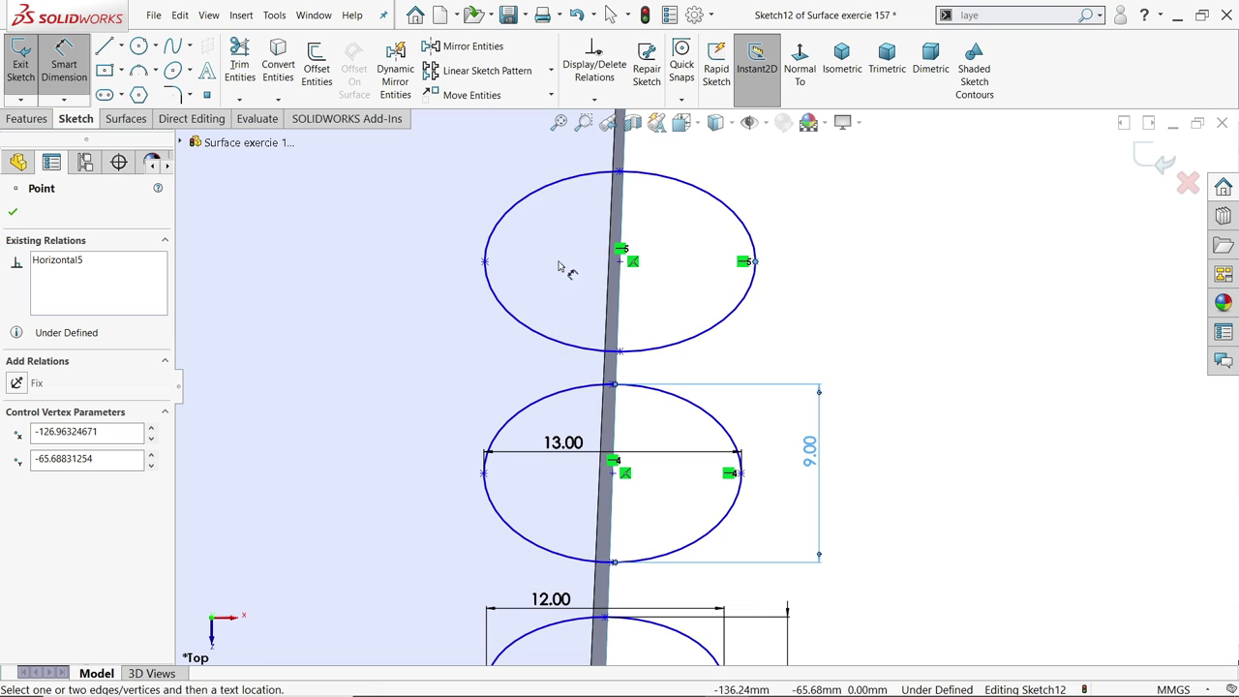
left_click(485, 261)
left_click(567, 249)
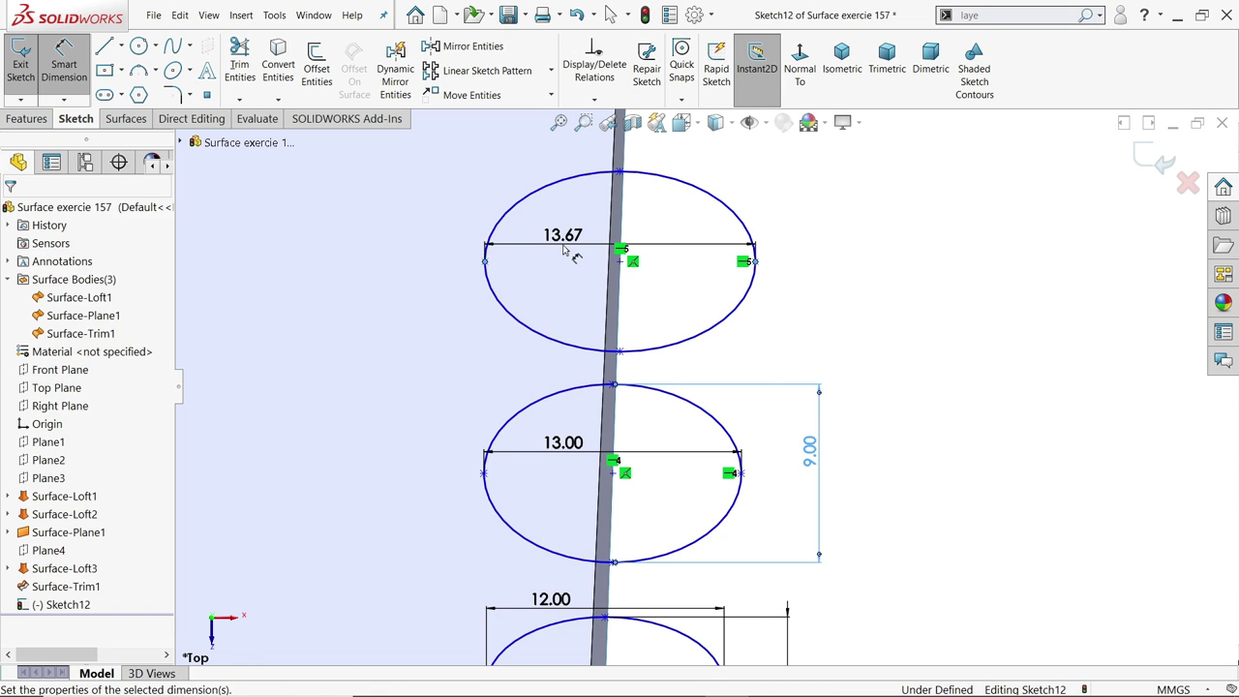
type("15")
key("Return")
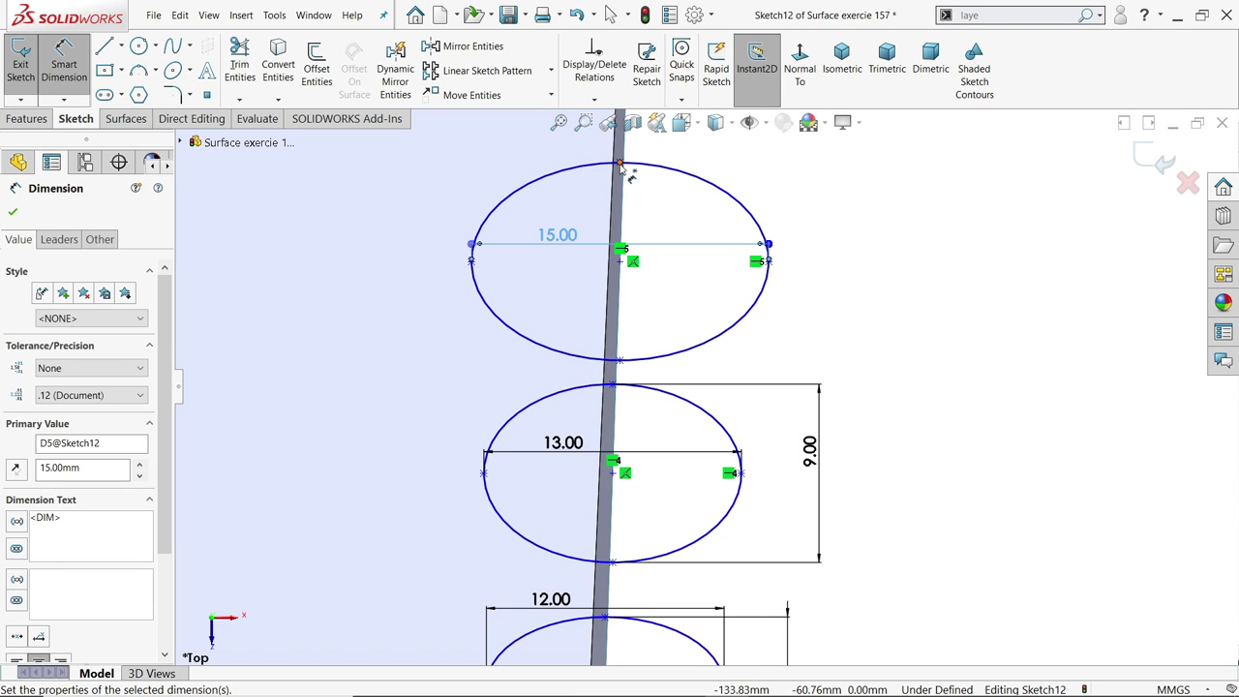
Dimension the uppermost ellipse's vertical axis between its two end points and set it to 10 mm
left_click(619, 164)
left_click(620, 362)
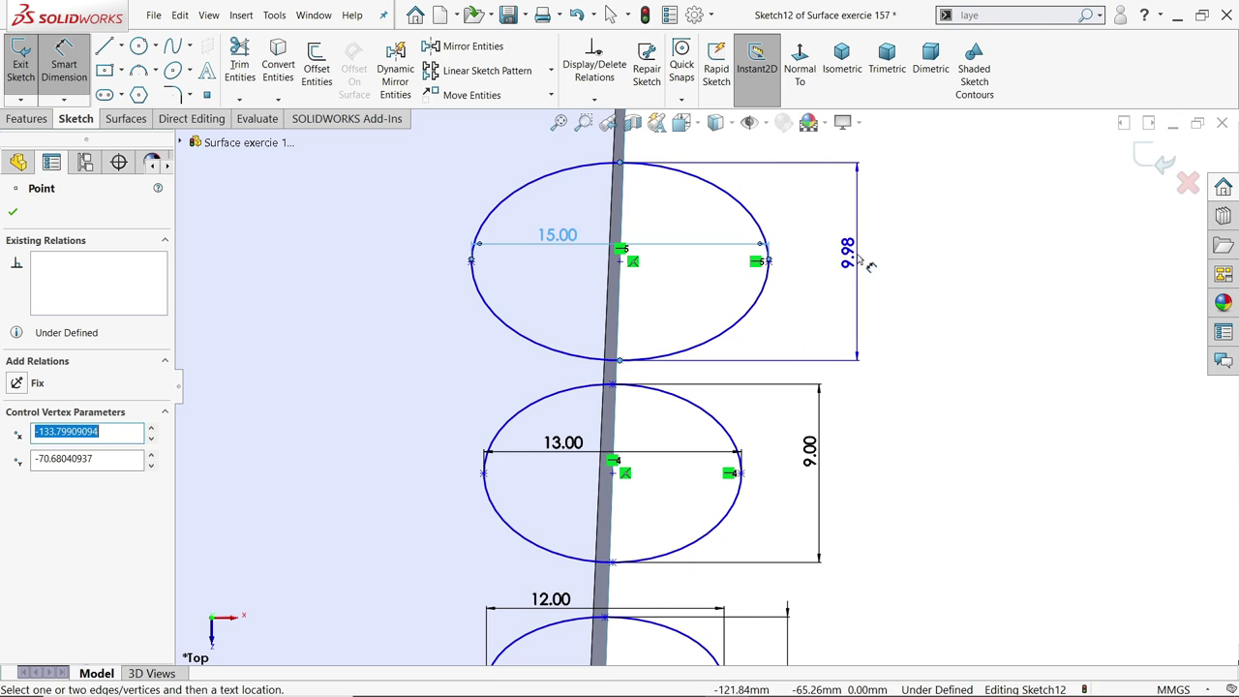
left_click(859, 255)
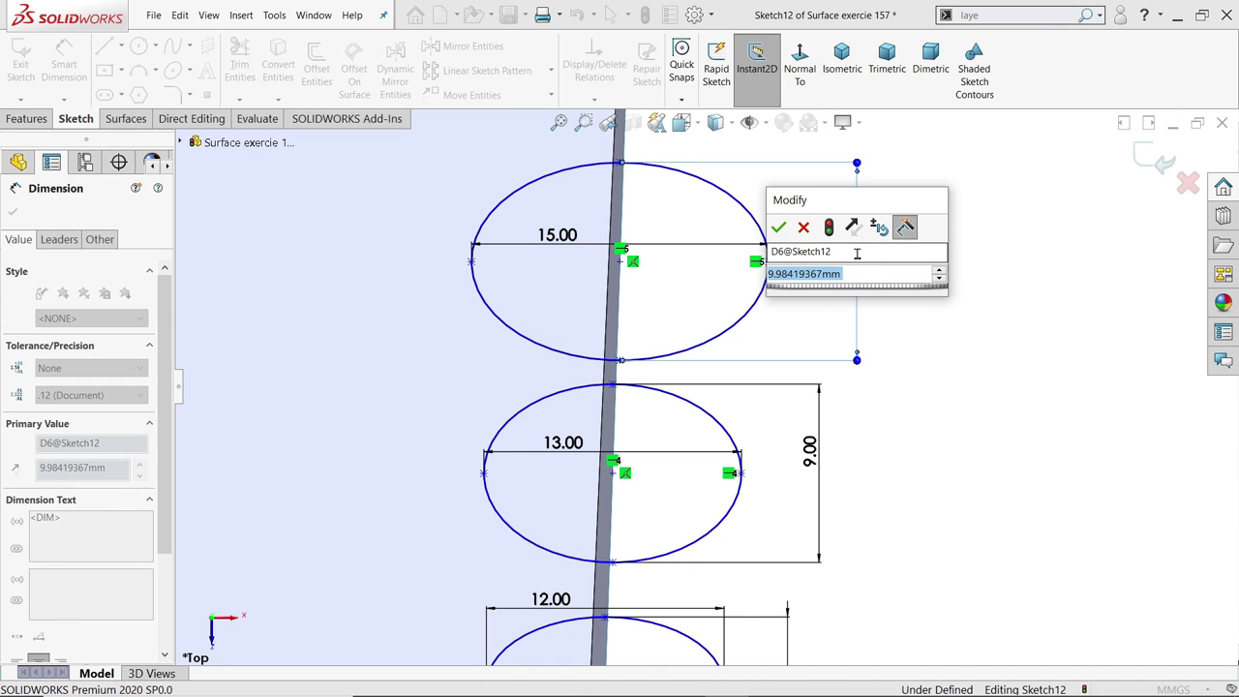
type("10")
key("Return")
Dimension the uppermost ellipse's centre from the tapered surface's lower end edge and set the distance to 50 mm
scroll(826, 305, "down", 5)
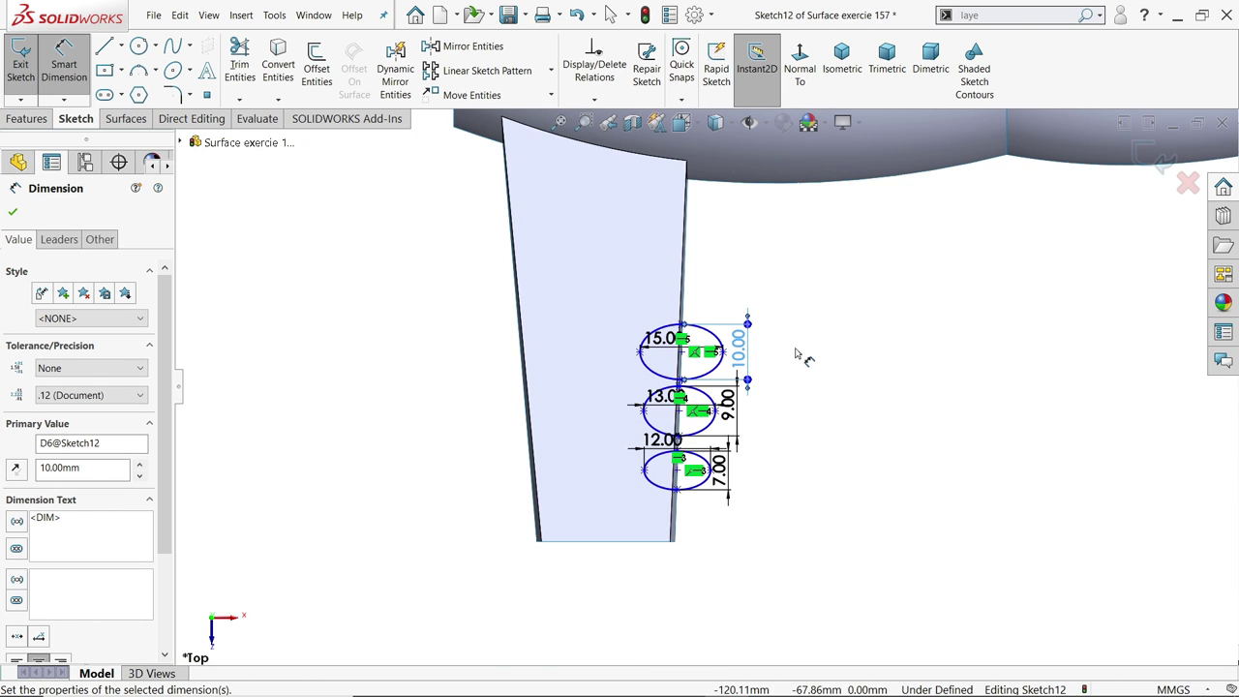
scroll(683, 329, "up", 1)
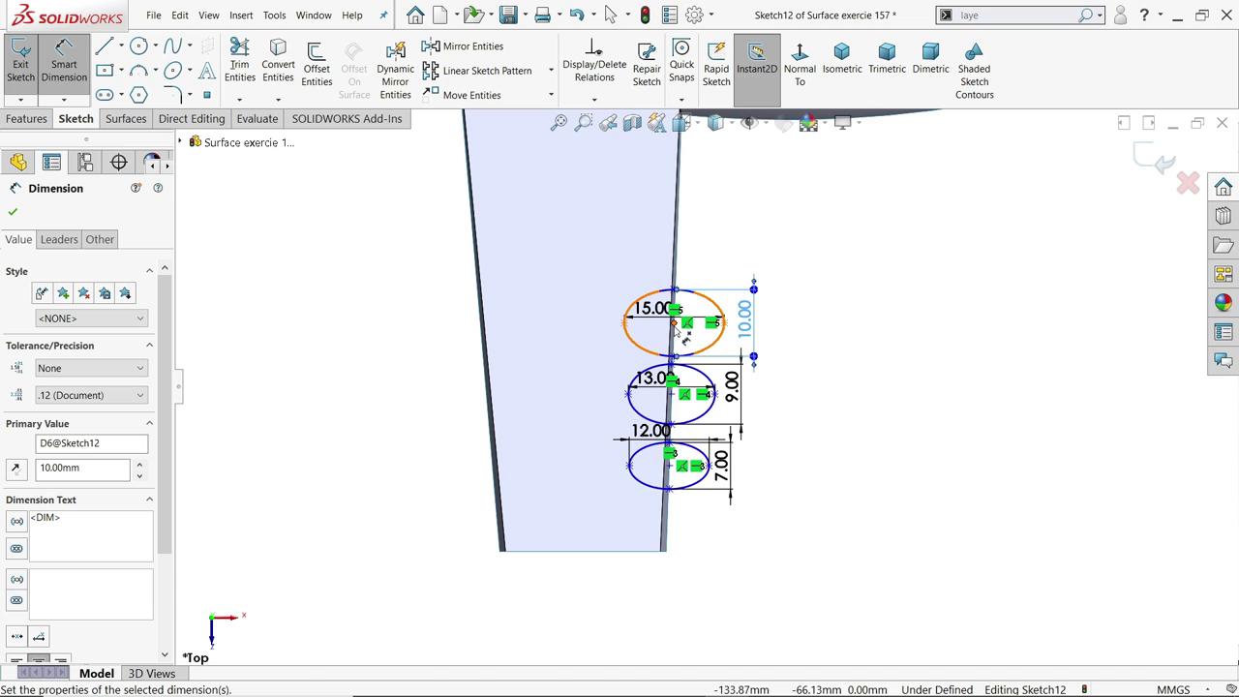
left_click(678, 325)
left_click(655, 557)
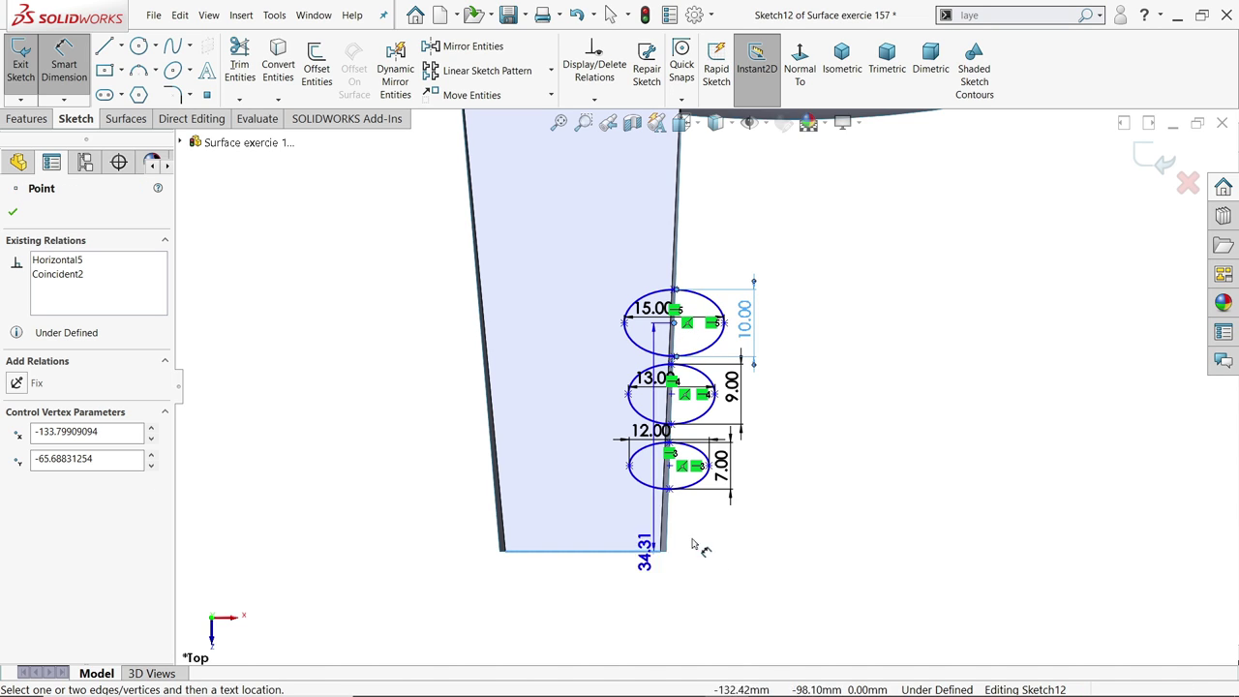
left_click(860, 427)
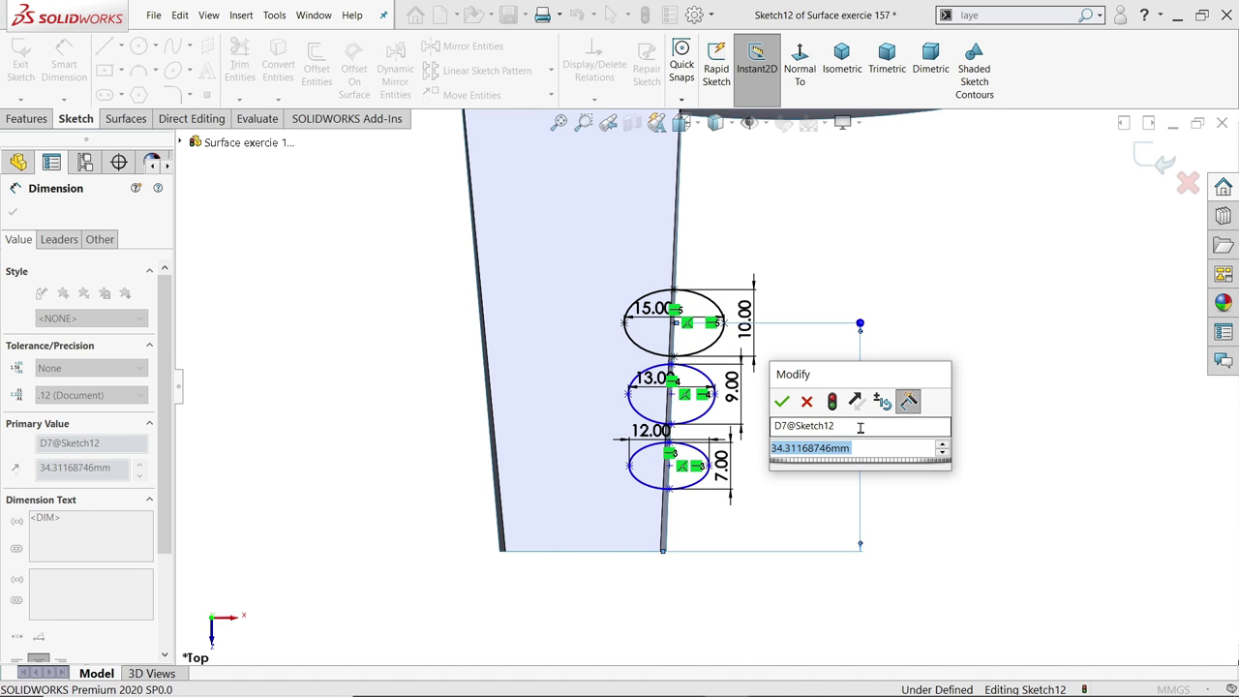
type("50")
key("Return")
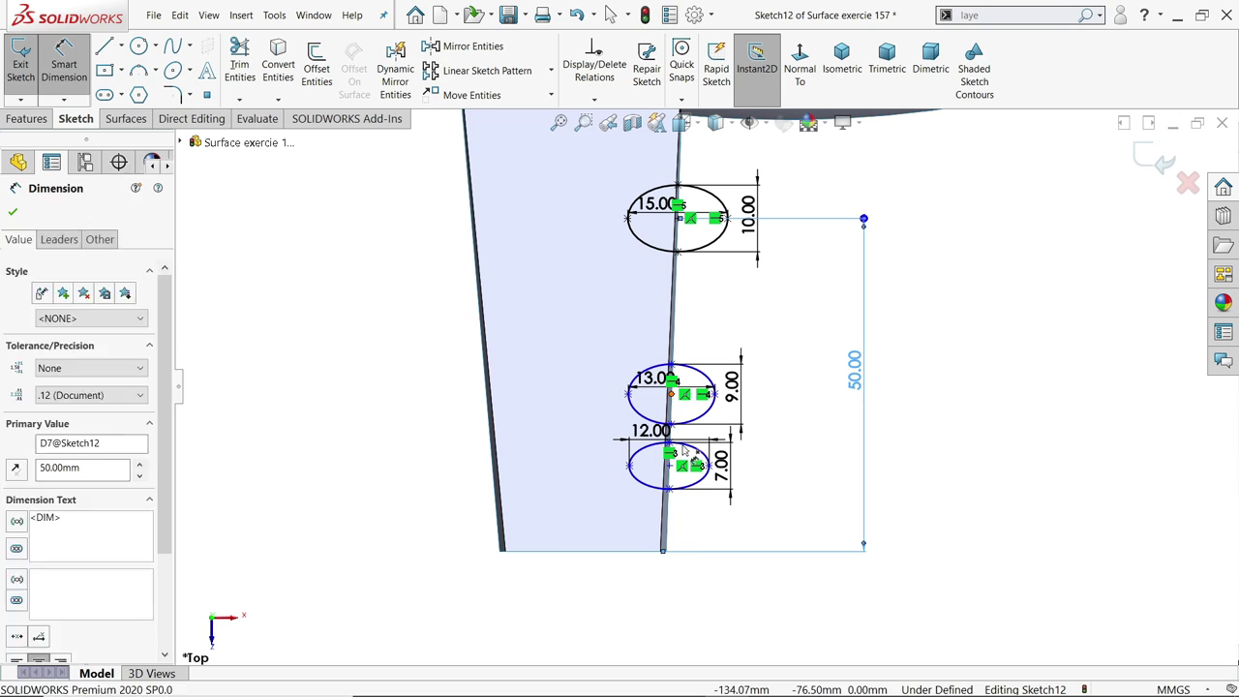
Dimension the middle ellipse's centre from the tapered surface's lower end edge and set the distance to 32 mm
left_click(661, 551)
left_click(671, 394)
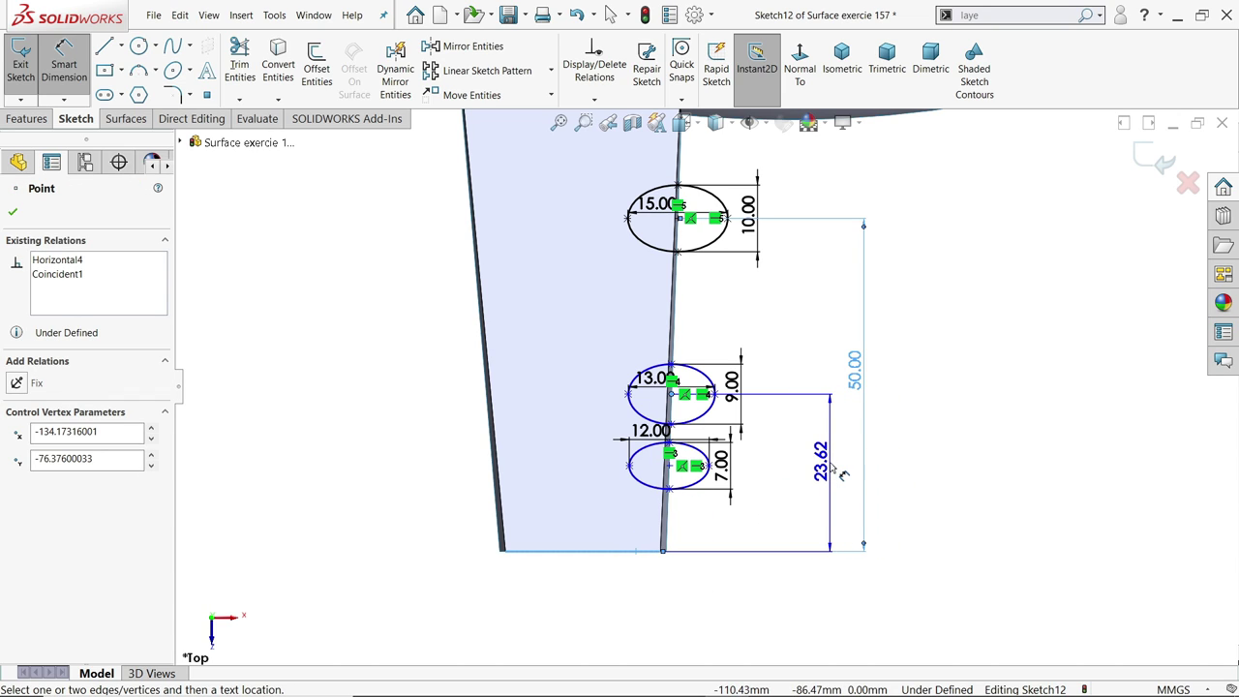
left_click(830, 448)
type("32")
key("Return")
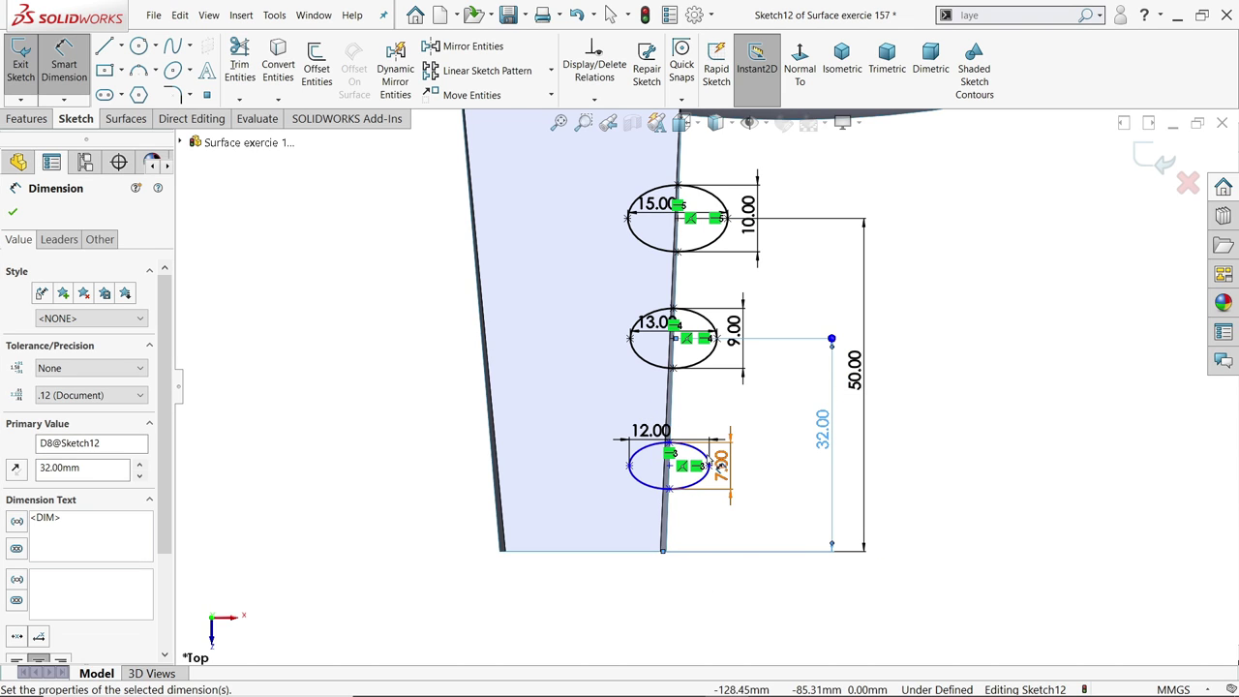
Dimension the lowest ellipse's centre from the tapered surface's lower end edge and set the distance to 16 mm
left_click(669, 466)
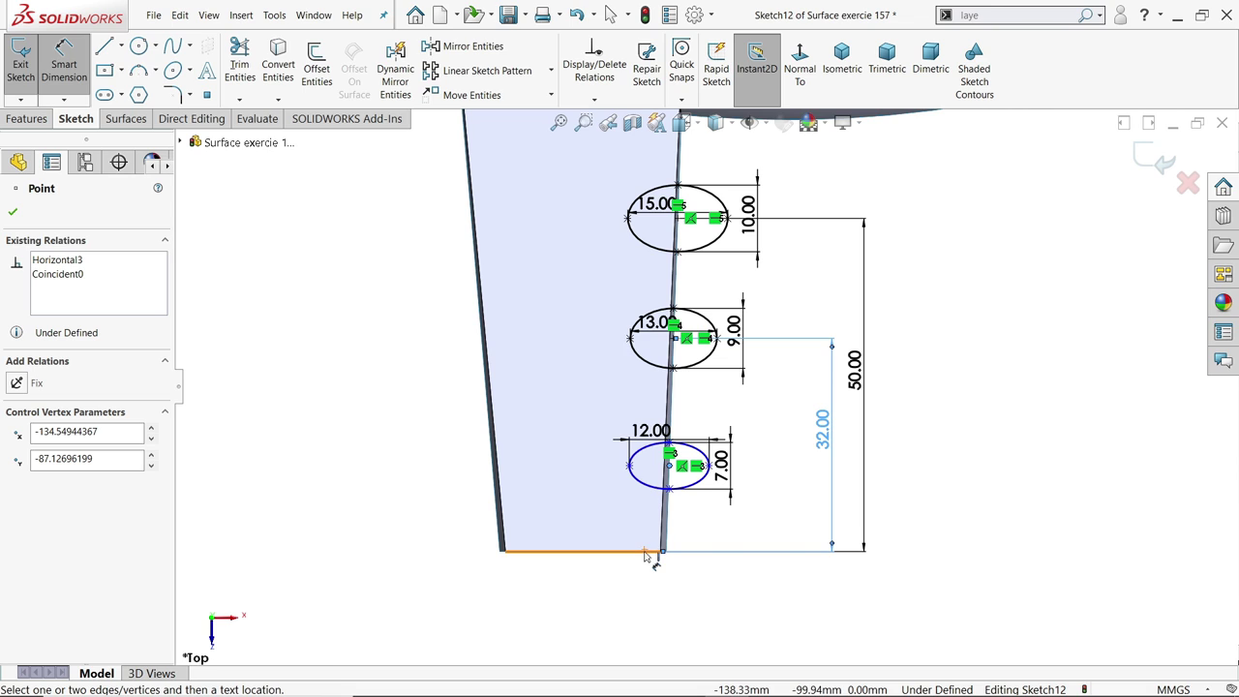
left_click(662, 550)
left_click(783, 518)
type("16")
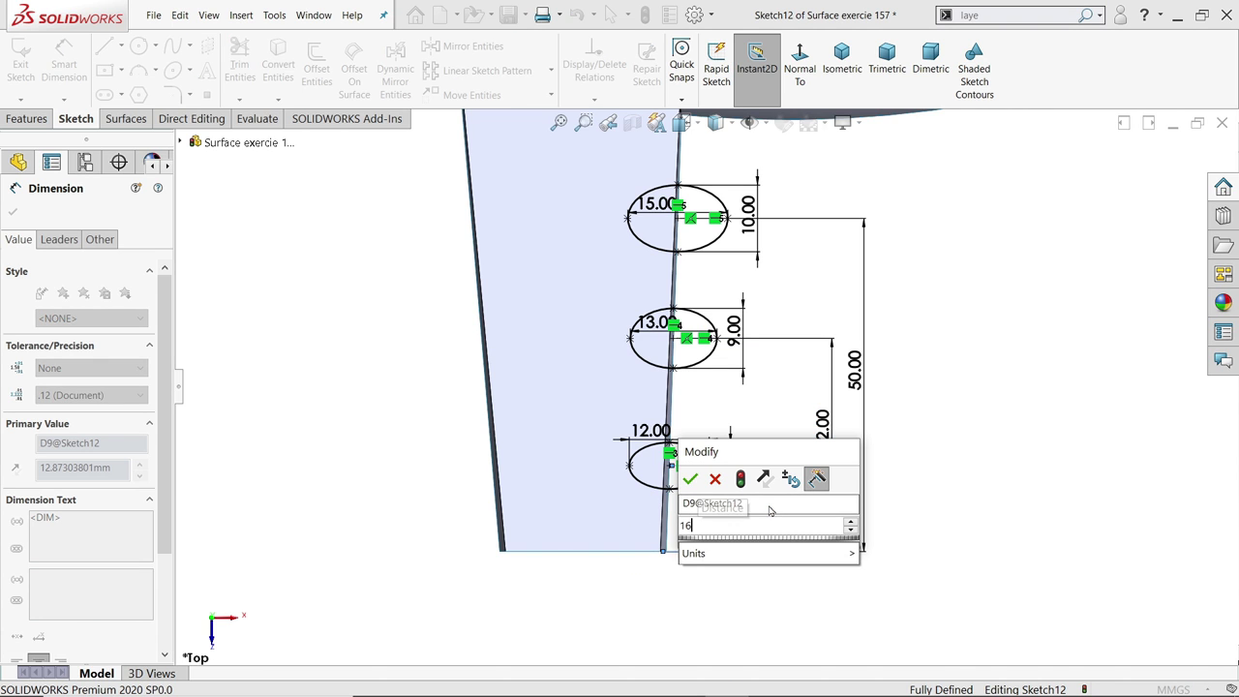
key("Return")
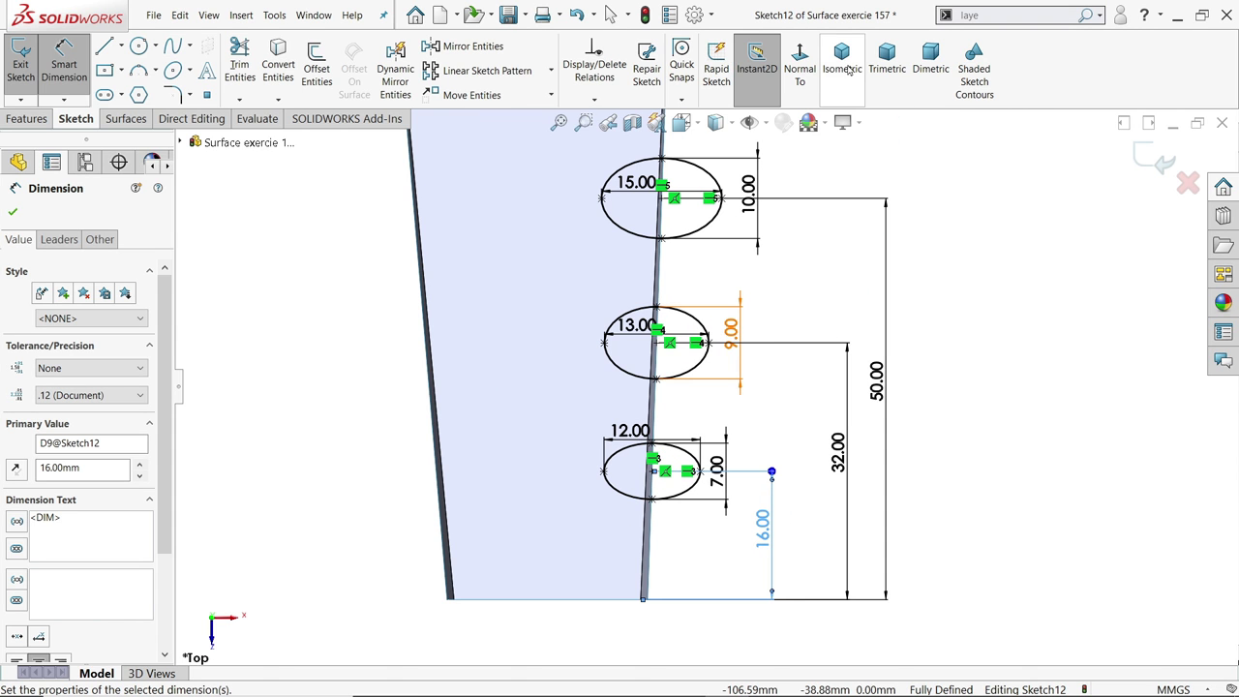
Extrude the three ellipses upward as surfaces to a blind depth of 31 mm, passing through the tapered surface
left_click(842, 58)
scroll(595, 369, "down", 5)
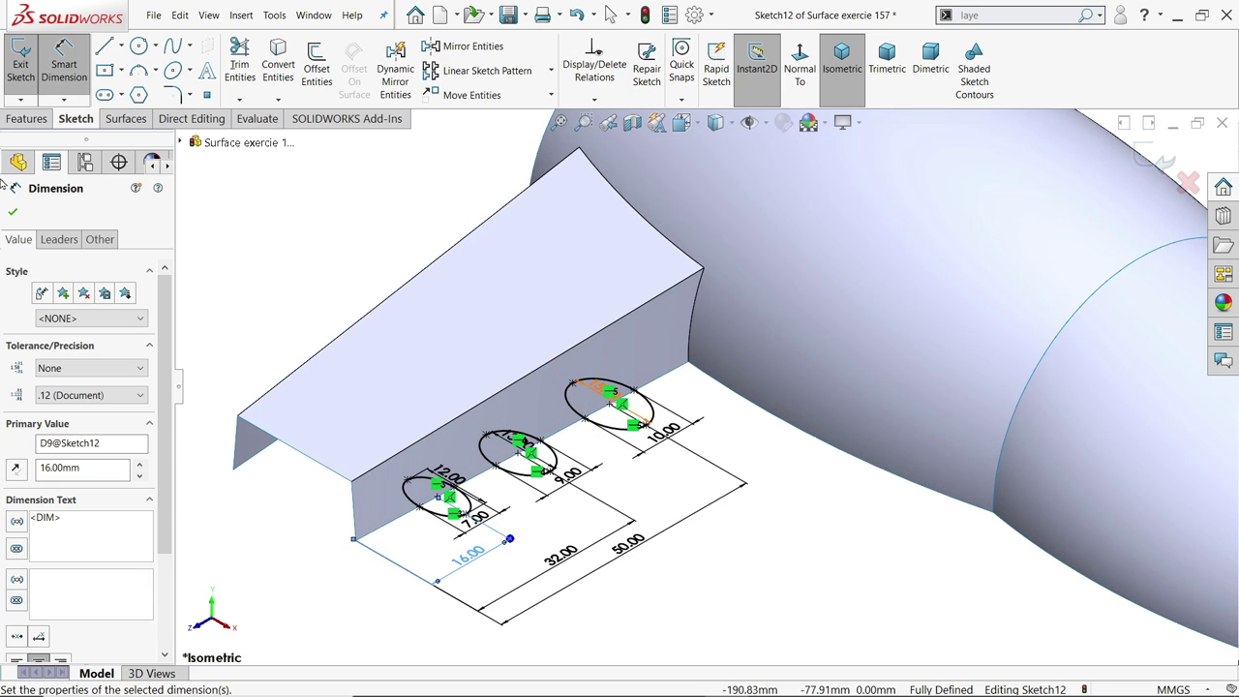
left_click(27, 118)
left_click(126, 119)
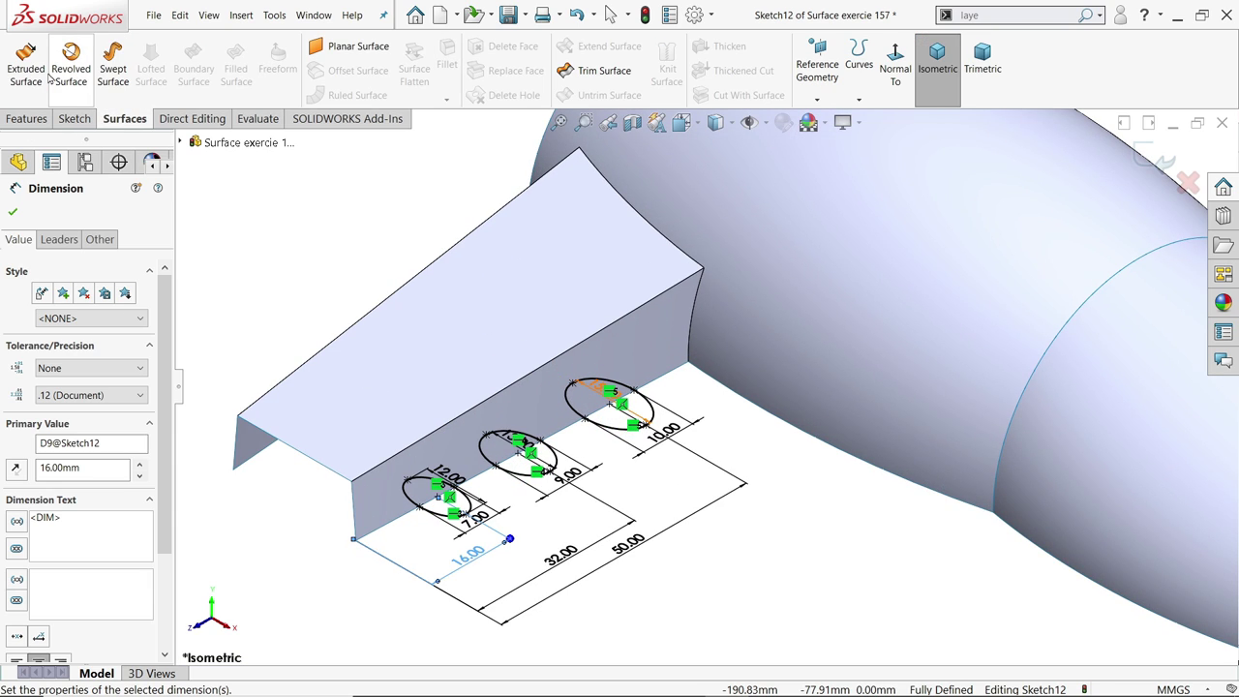
left_click(26, 68)
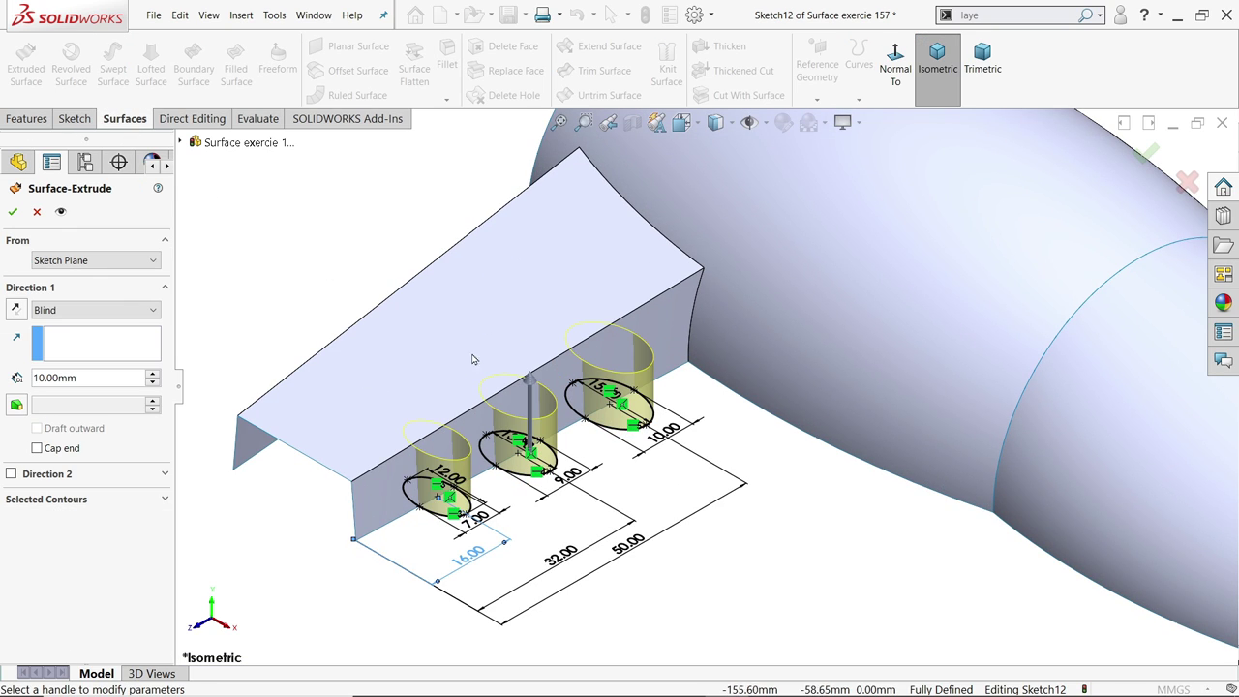
left_click_drag(542, 390, 523, 257)
middle_click_drag(523, 257, 742, 318)
key("ctrl+7")
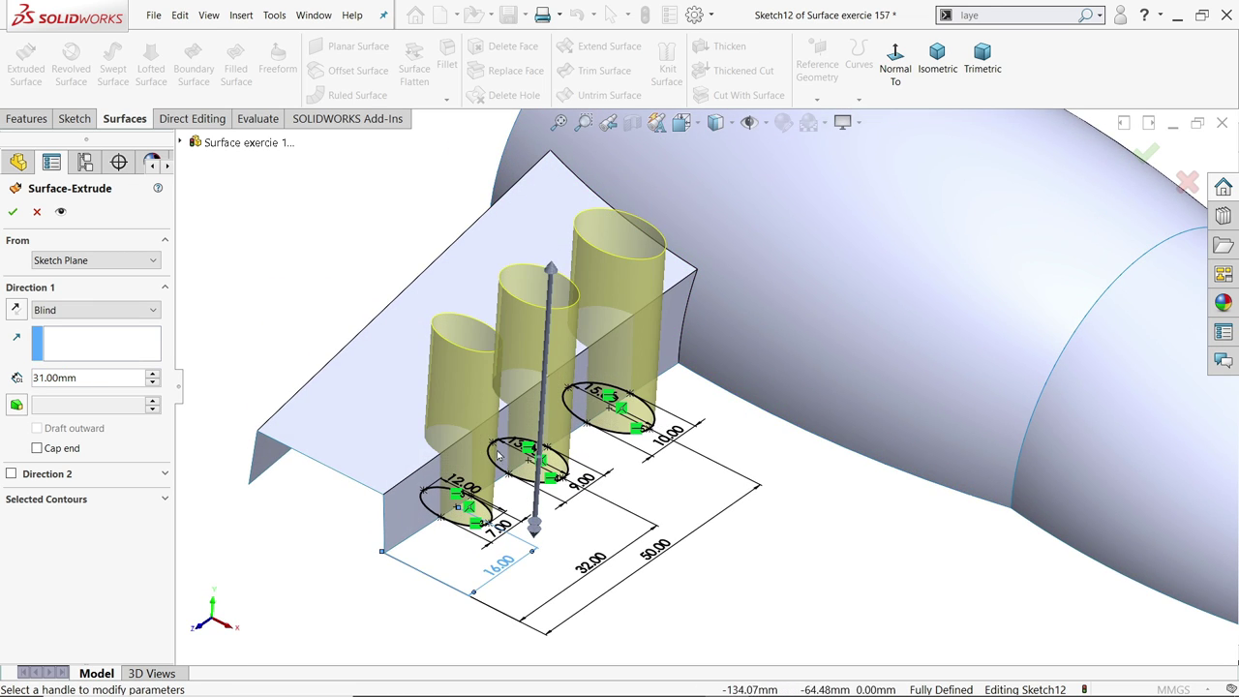
left_click(13, 212)
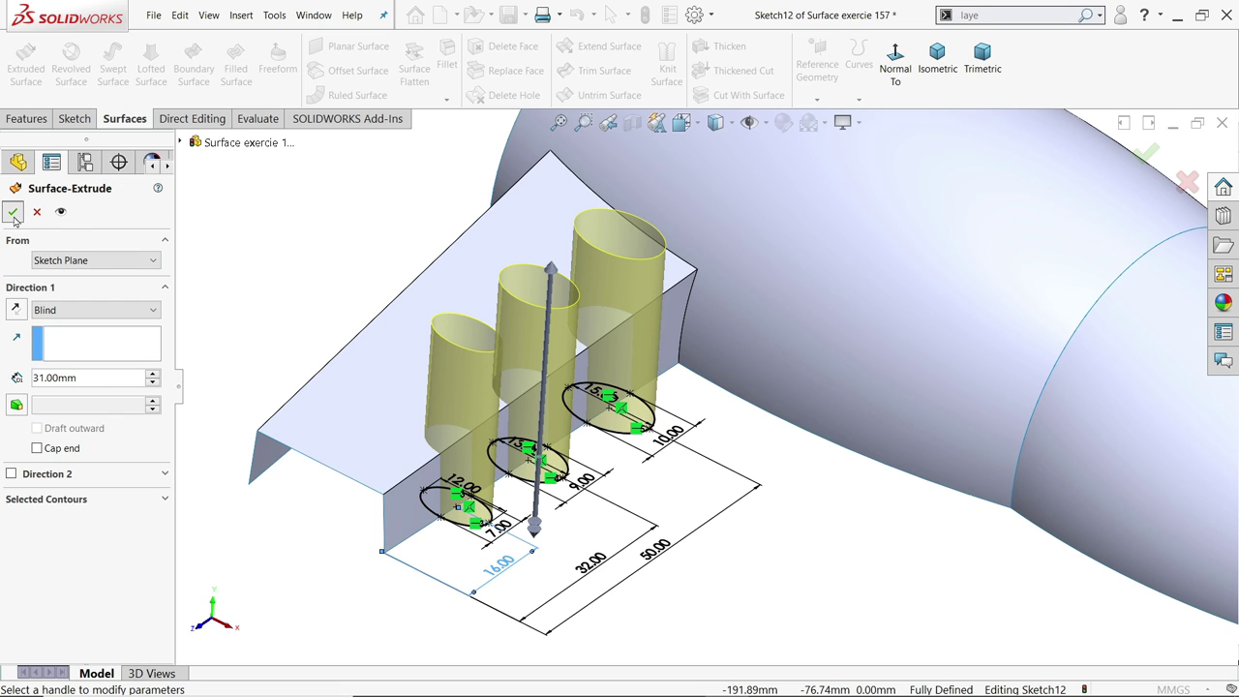
key("z")
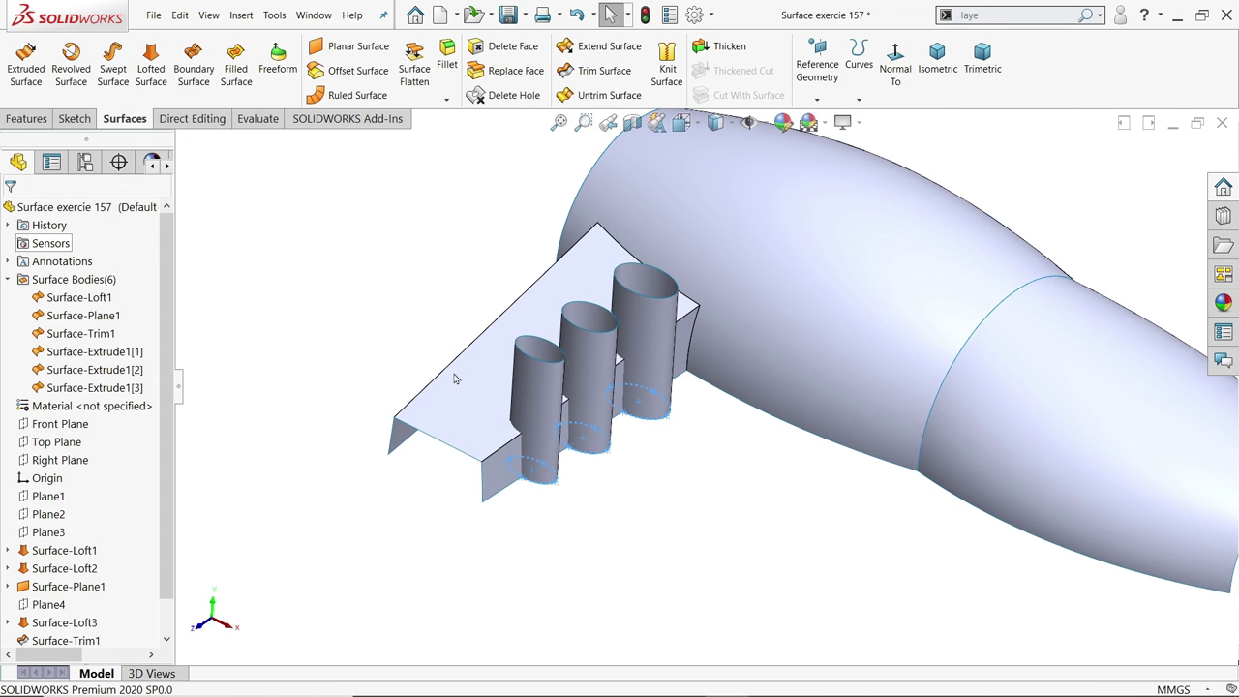
Set up a mutual surface trim between Surface-Trim1 and the three extruded elliptical tubes
left_click(606, 72)
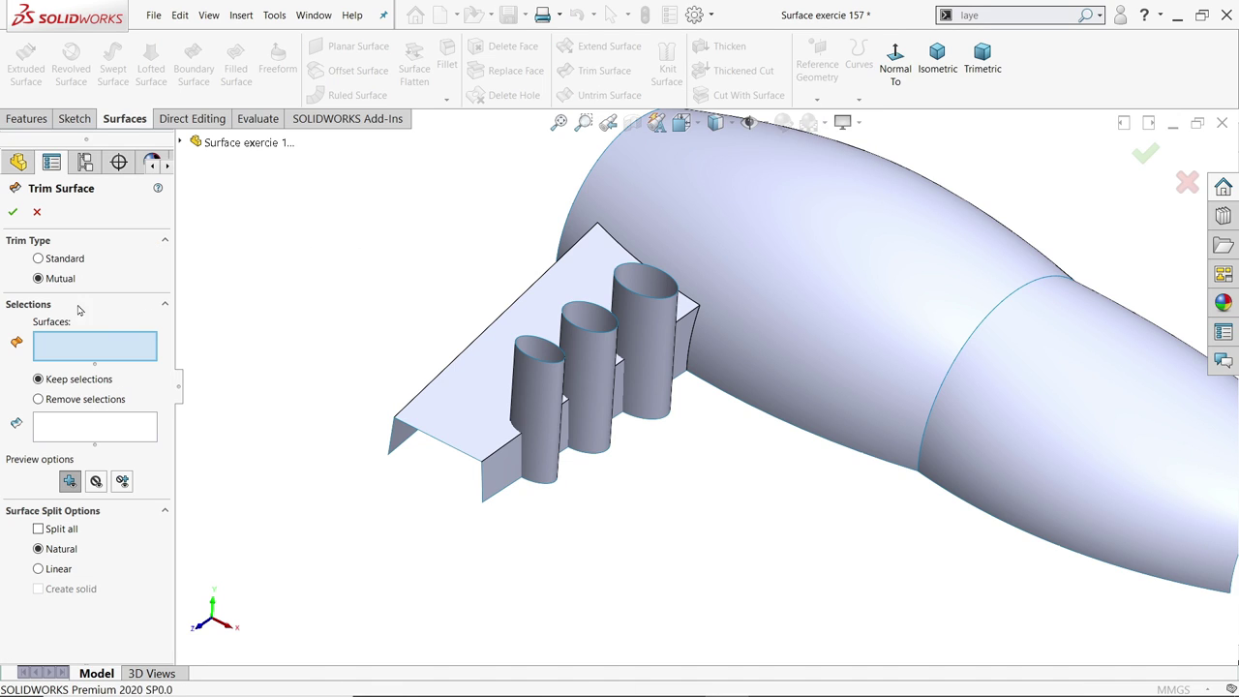
key("shift+z")
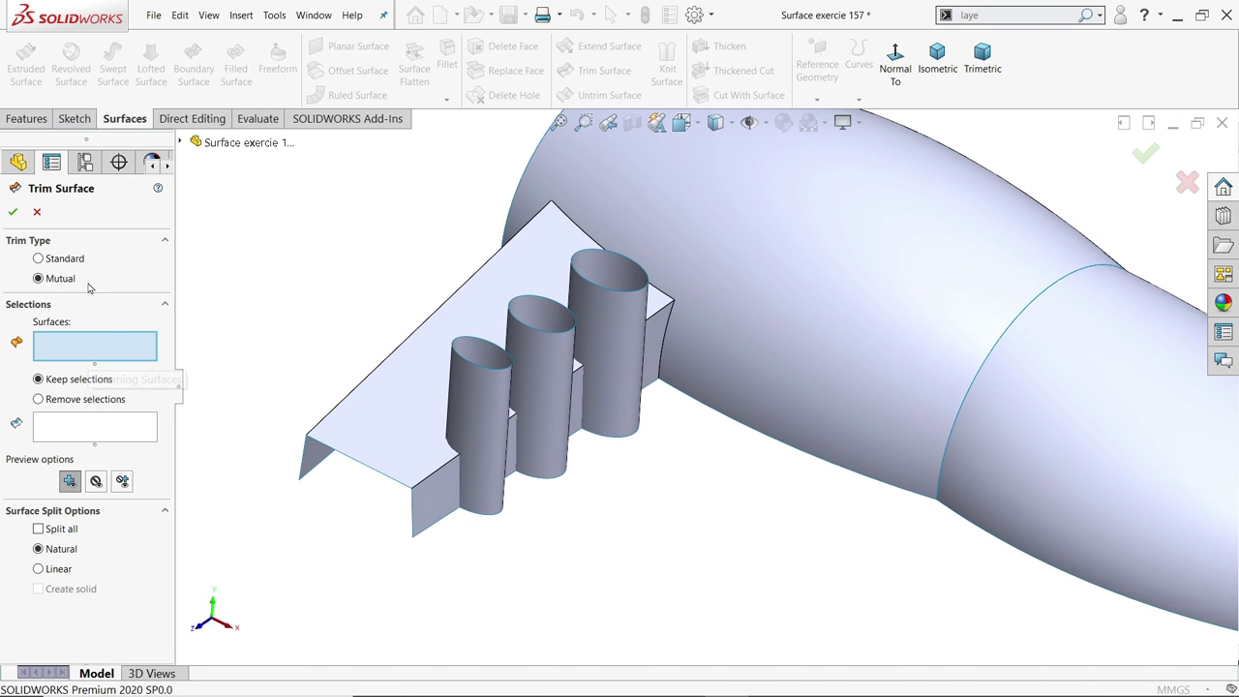
left_click(697, 253)
left_click(618, 324)
left_click(534, 366)
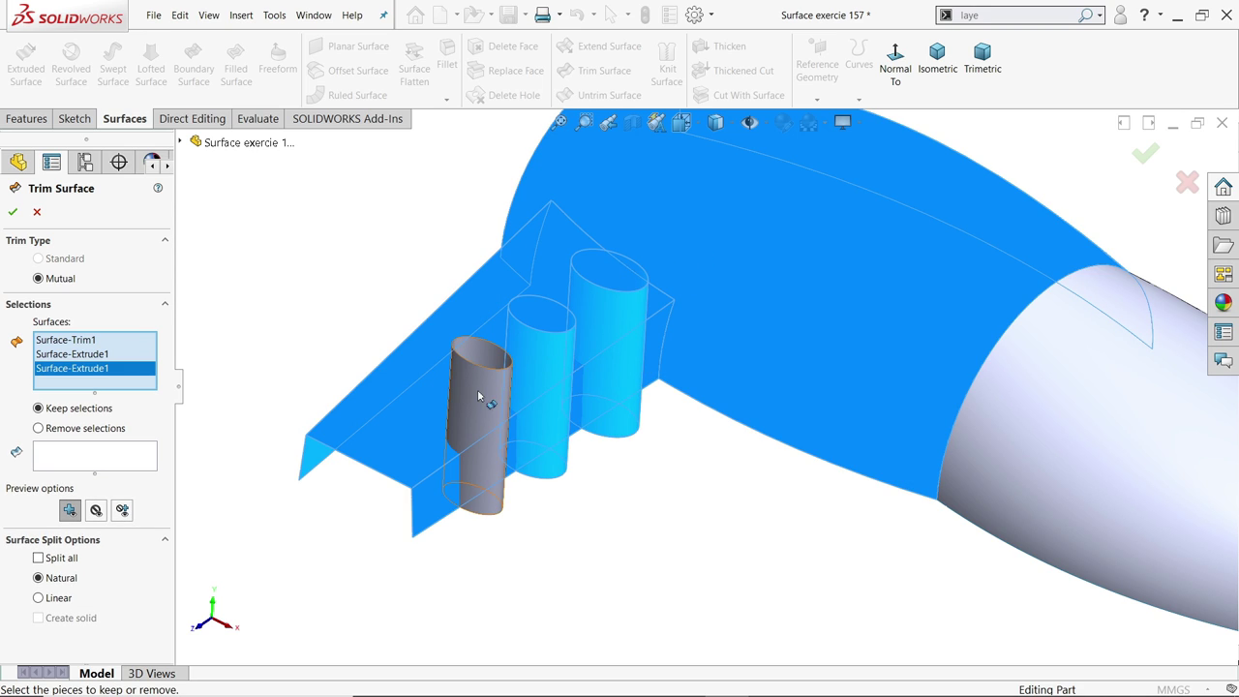
left_click(484, 399)
Set the trim to remove selections and choose the portions of the three elliptical tubes outside the tapered surface
left_click(72, 478)
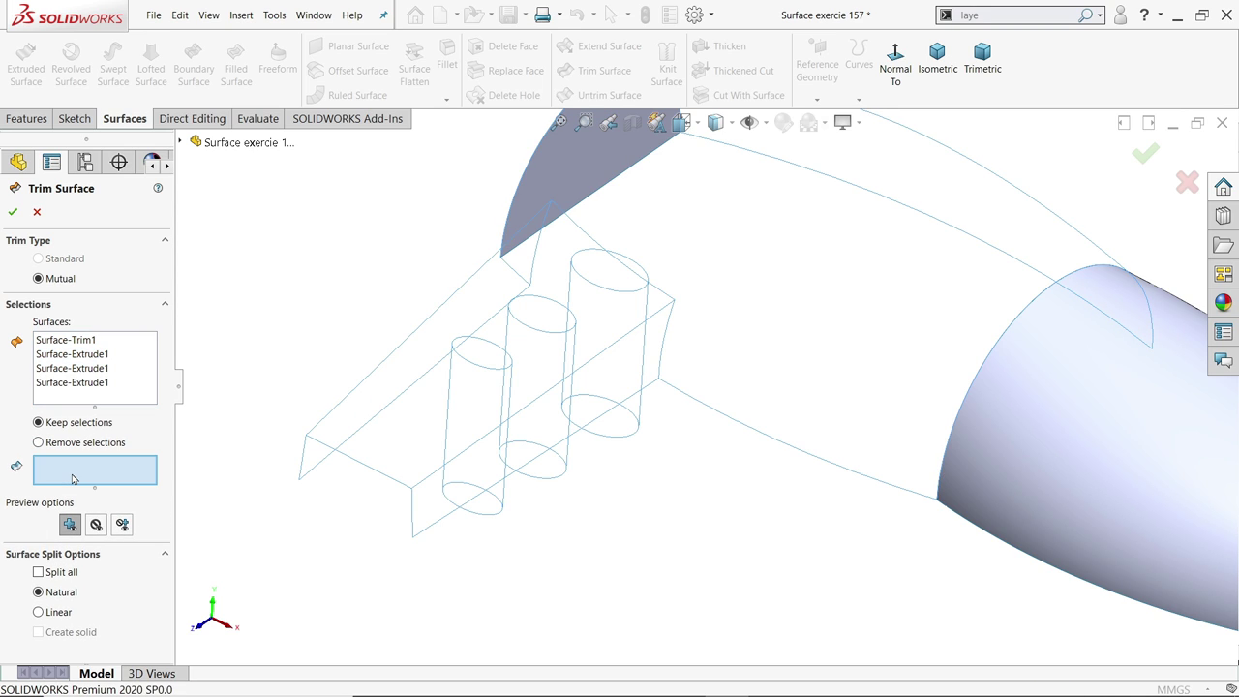
left_click(39, 443)
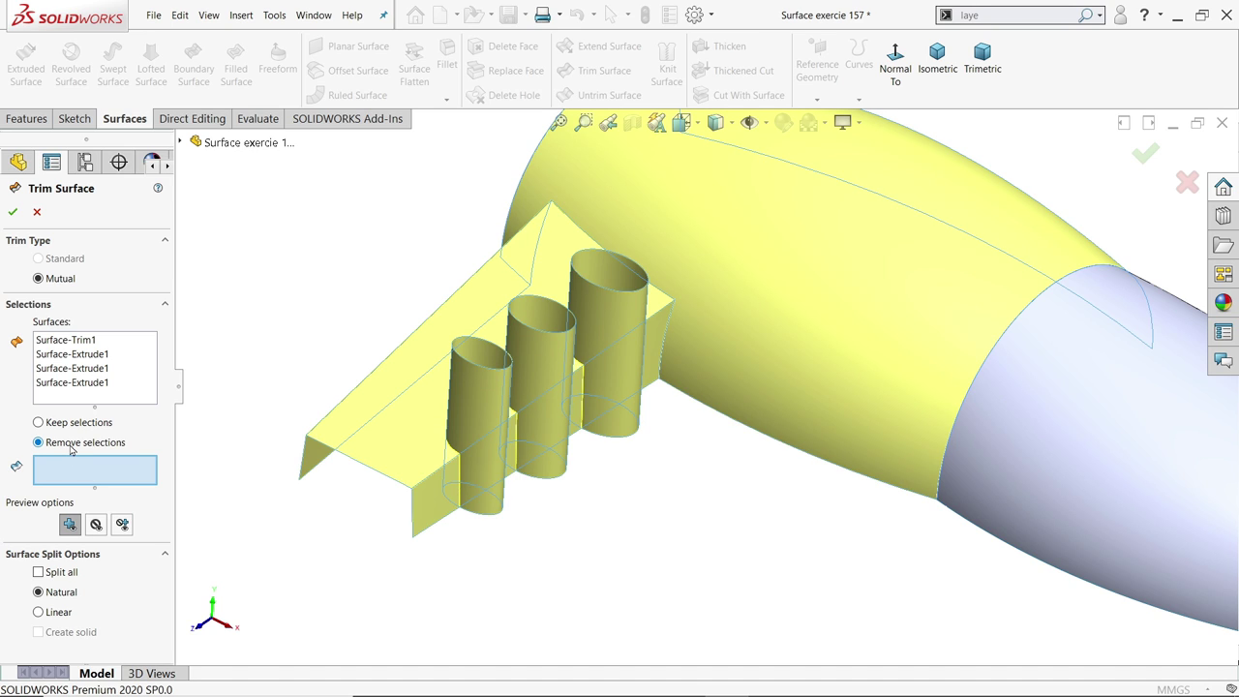
left_click(496, 426)
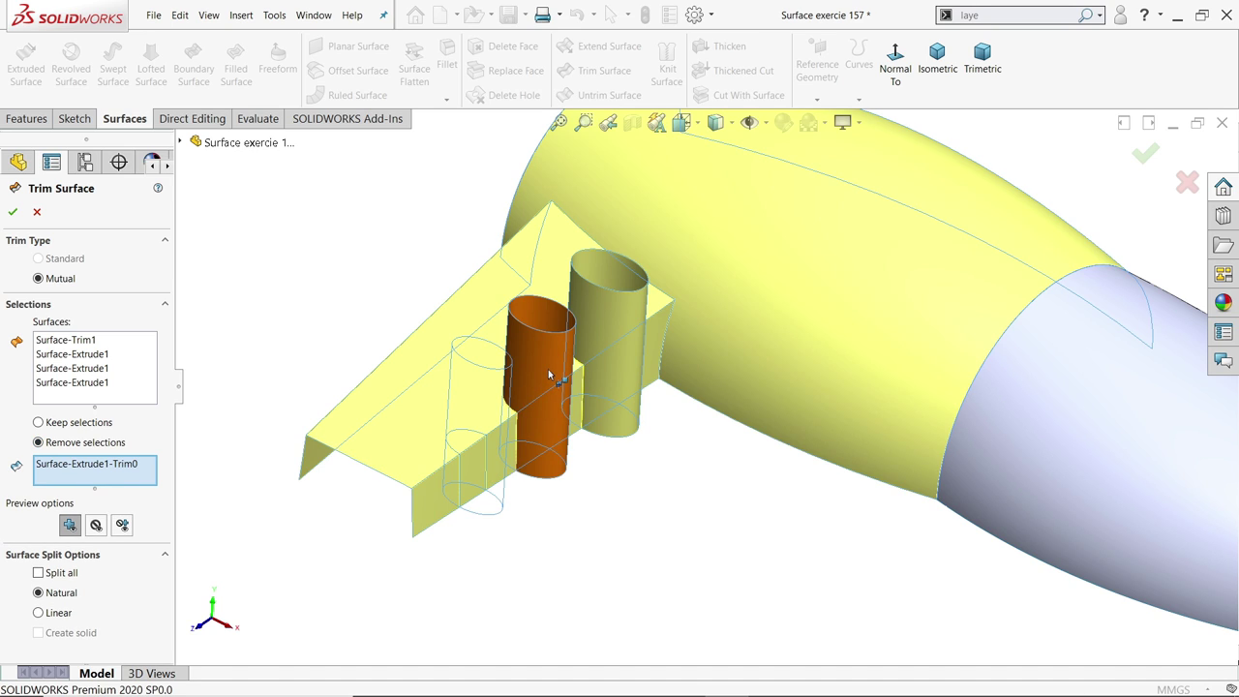
left_click(549, 374)
left_click(635, 342)
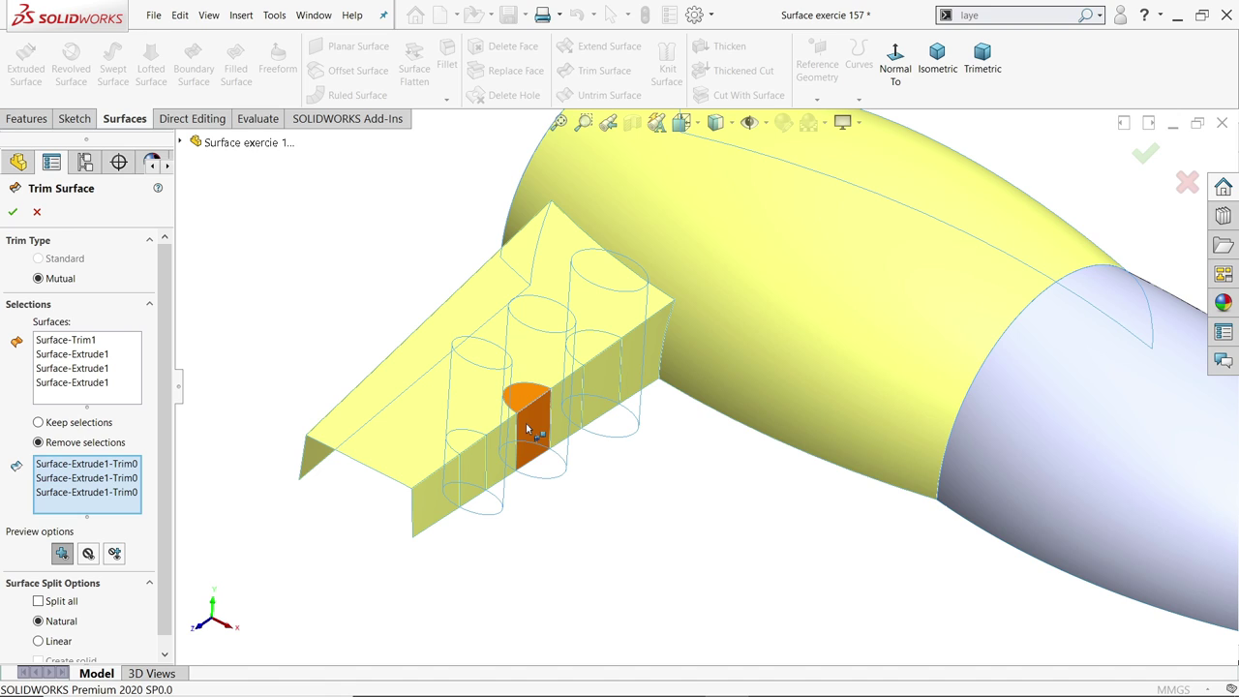
Add the three tapered-surface pieces enclosed by the ellipses to the removed pieces and apply the trim
left_click(526, 423)
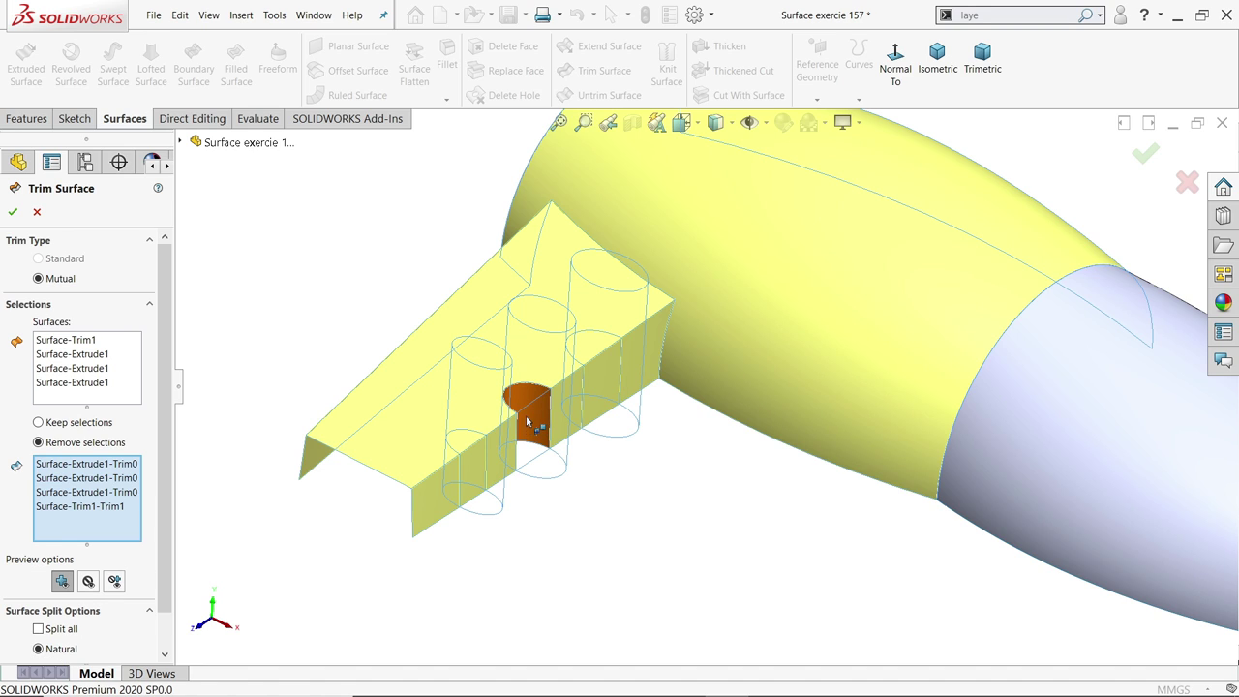
left_click(466, 462)
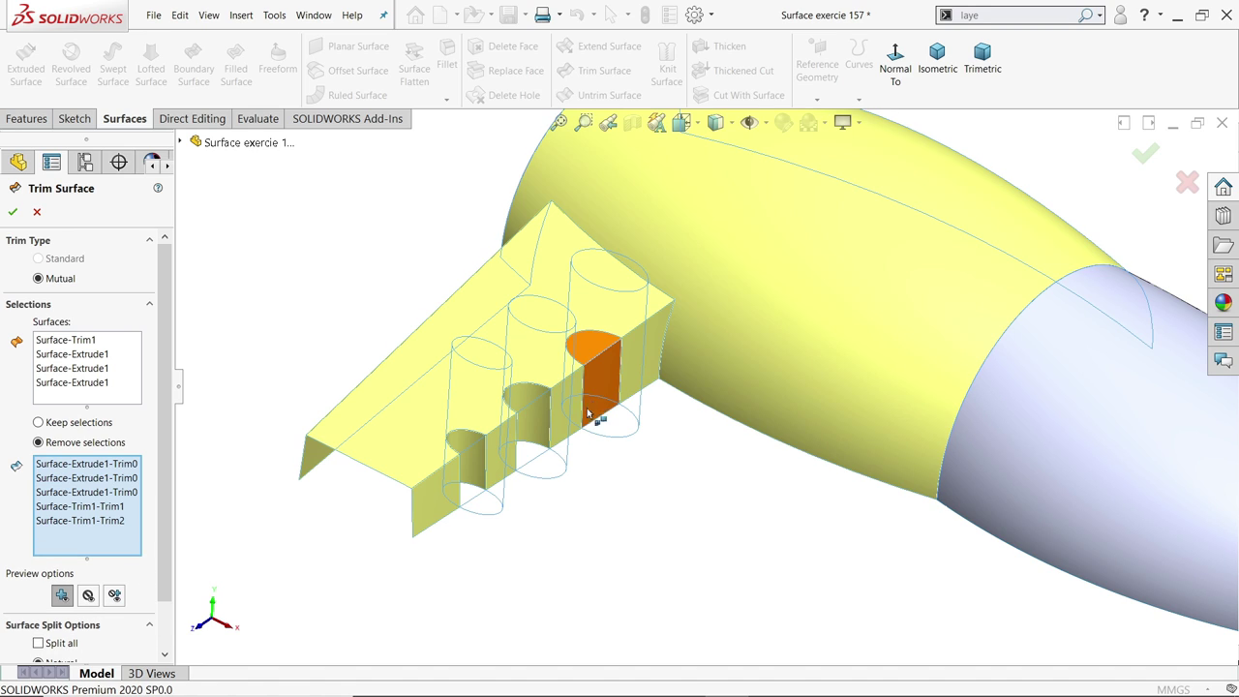
left_click(601, 391)
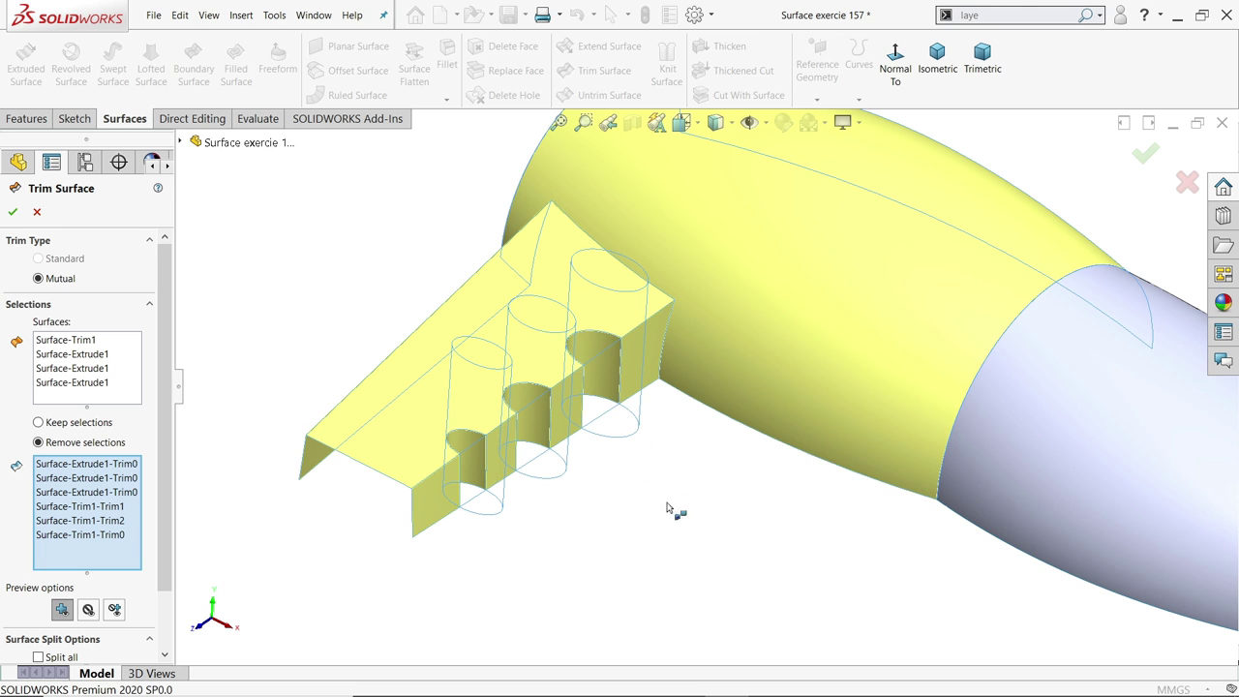
mouse_move(656, 514)
middle_mouse_down()
mouse_move(630, 469)
mouse_move(620, 307)
mouse_move(654, 511)
middle_mouse_up()
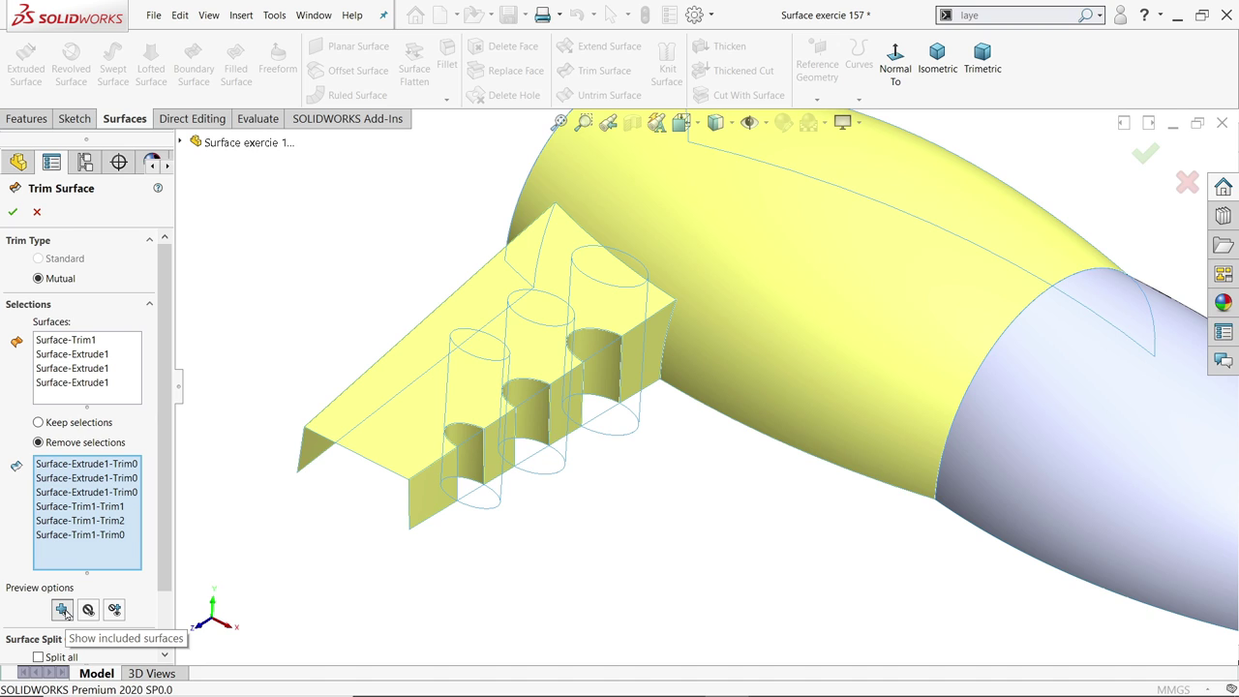
left_click(62, 610)
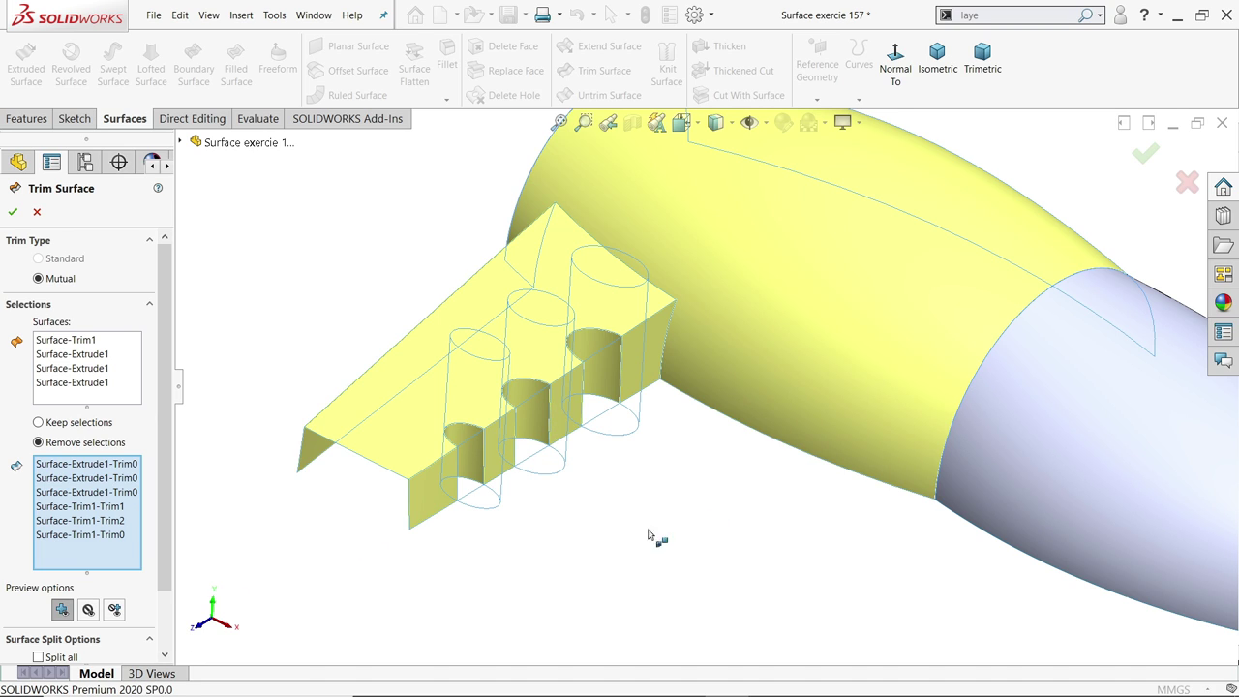
left_click_drag(158, 501, 144, 439)
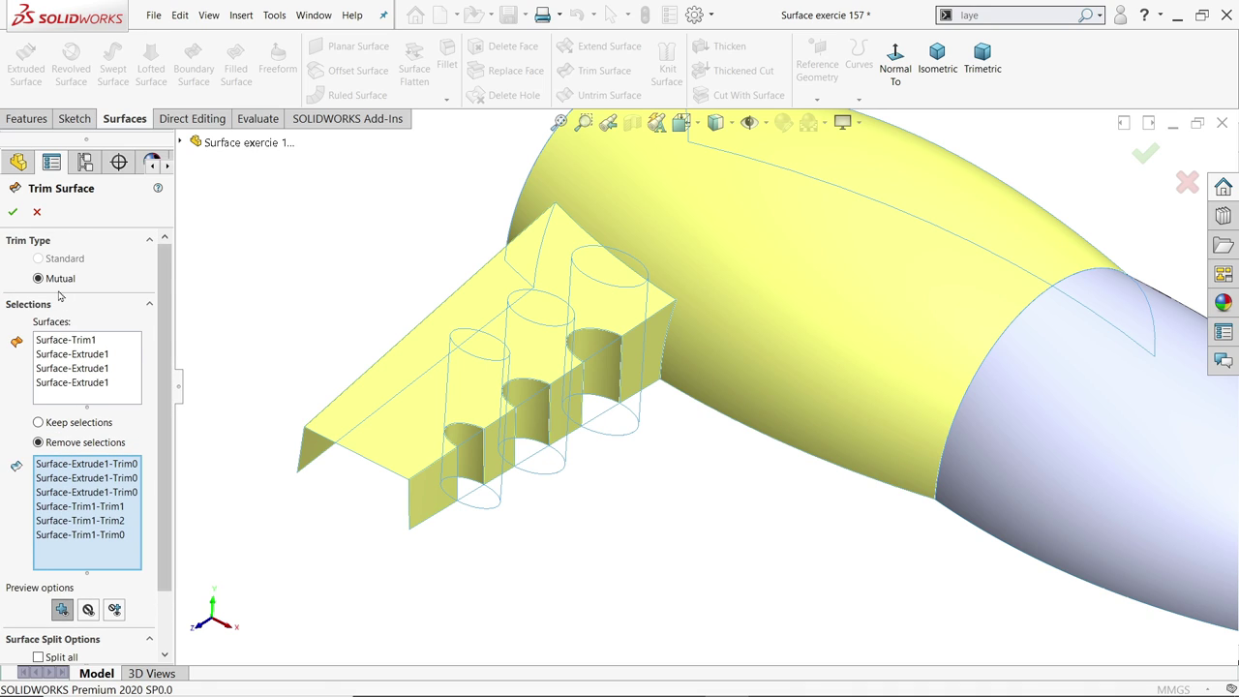
scroll(784, 365, "up", 2)
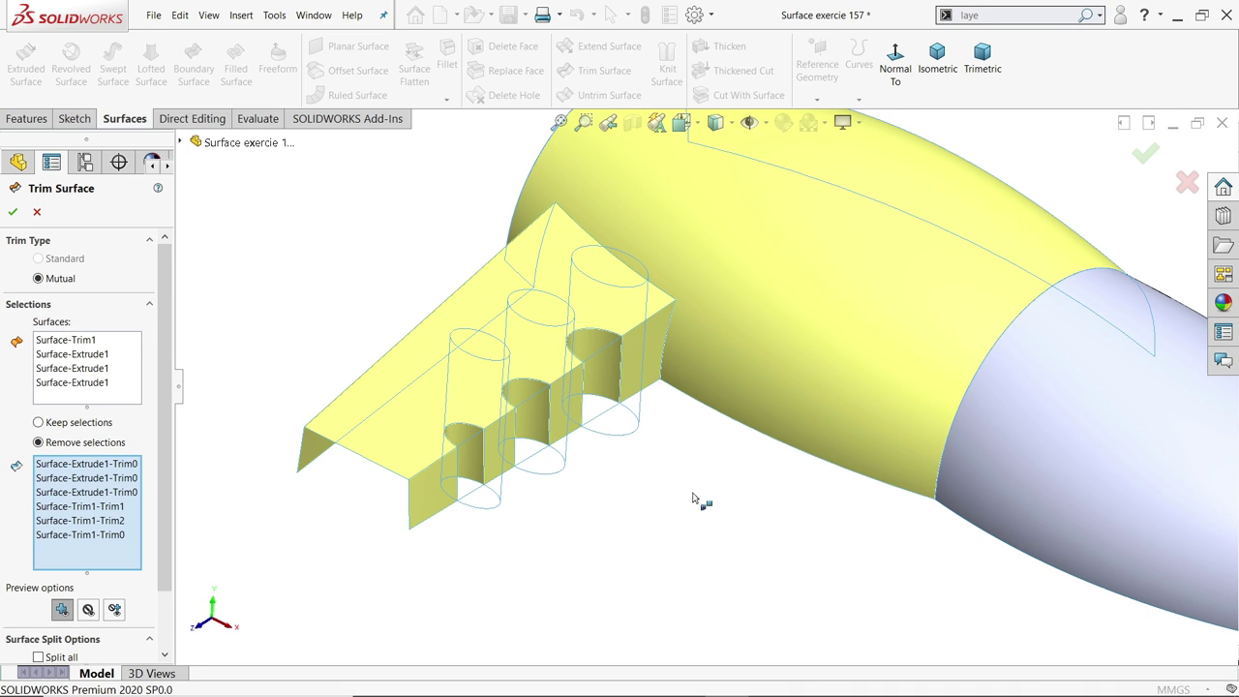
scroll(691, 409, "up", 2)
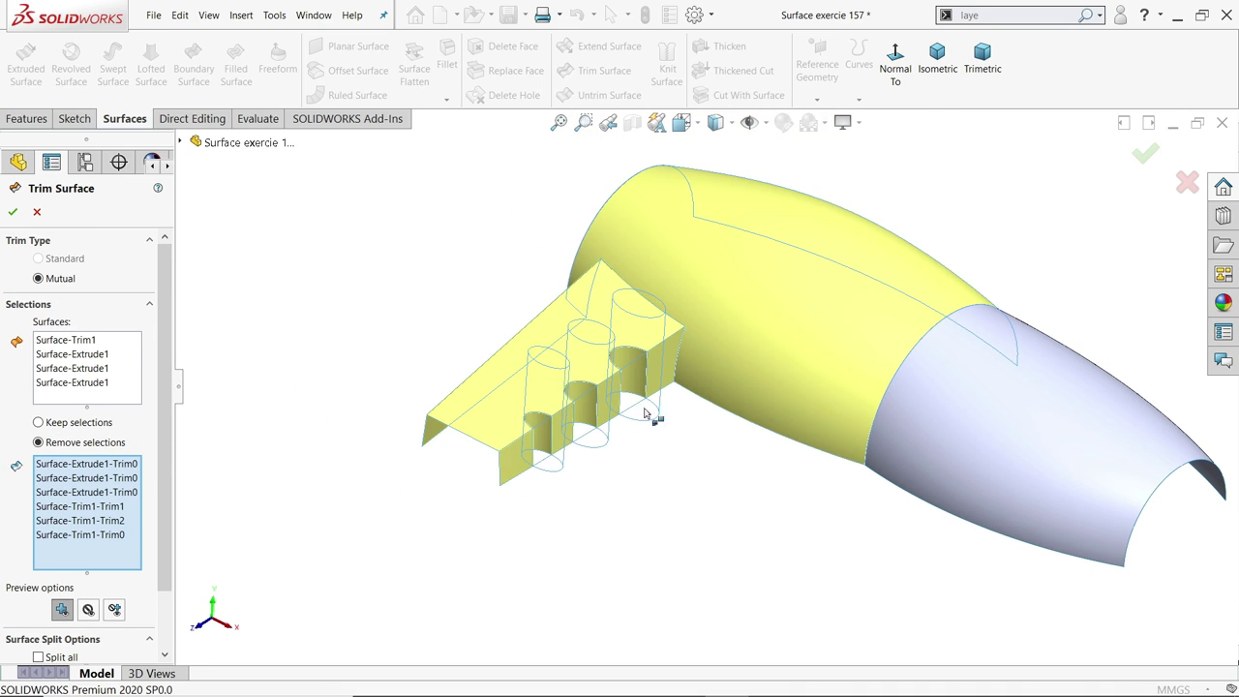
left_click(13, 211)
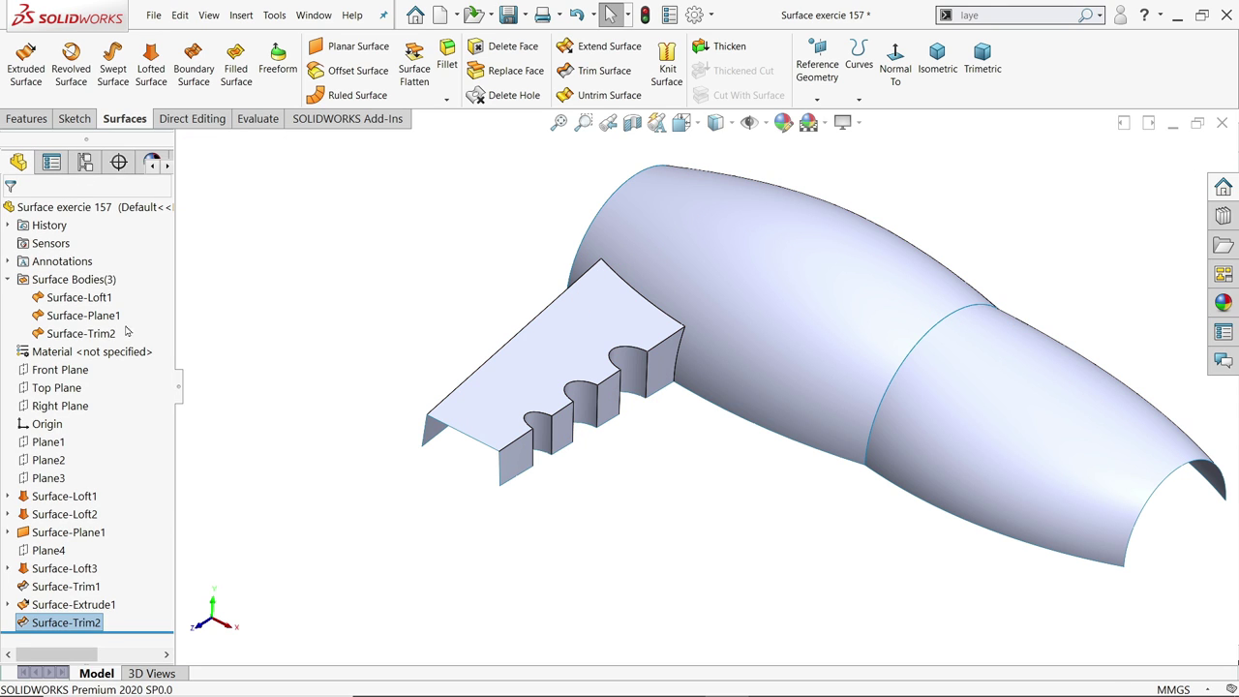
left_click(111, 335)
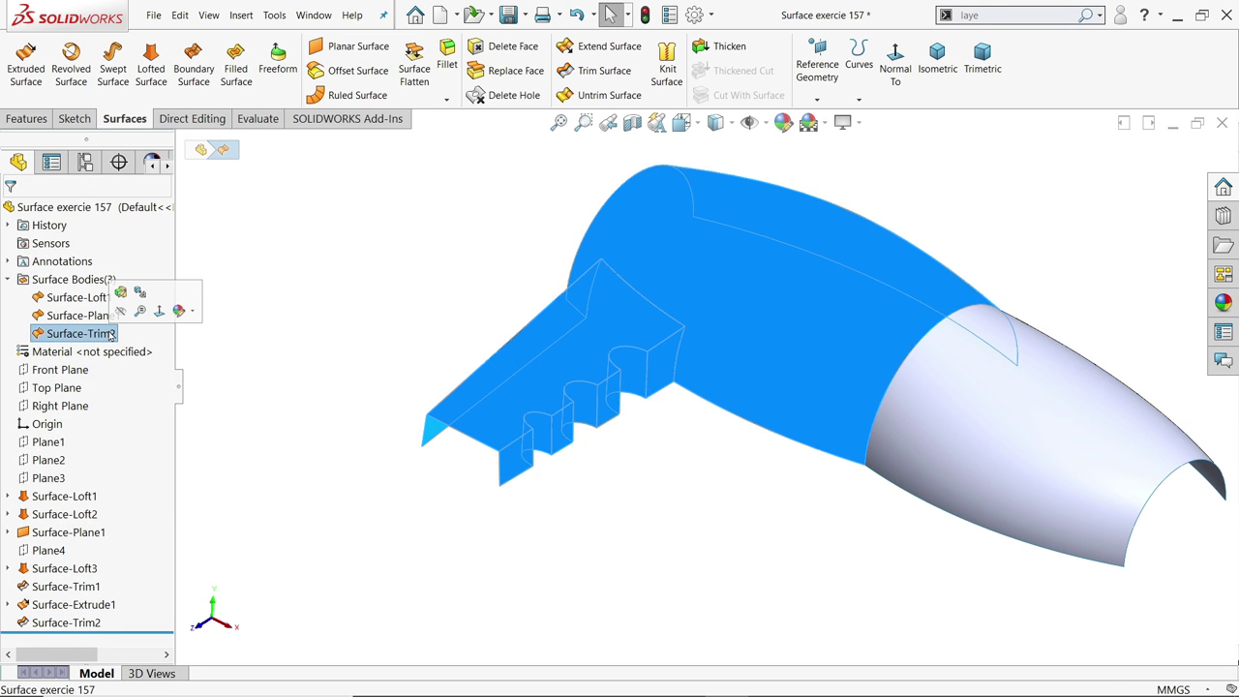
left_click(369, 317)
Start a new sketch on Plane4 at the open end of the notched tapered surface
middle_click_drag(341, 494, 353, 452)
scroll(523, 448, "down", 5)
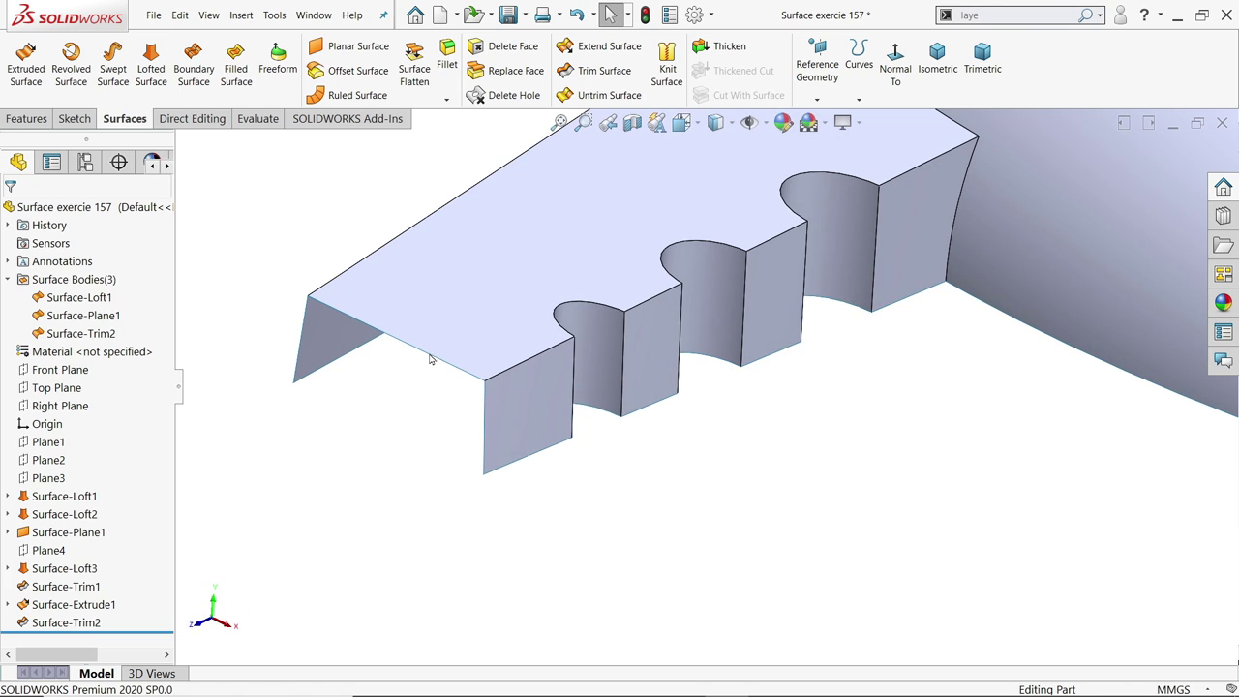
left_click(48, 550)
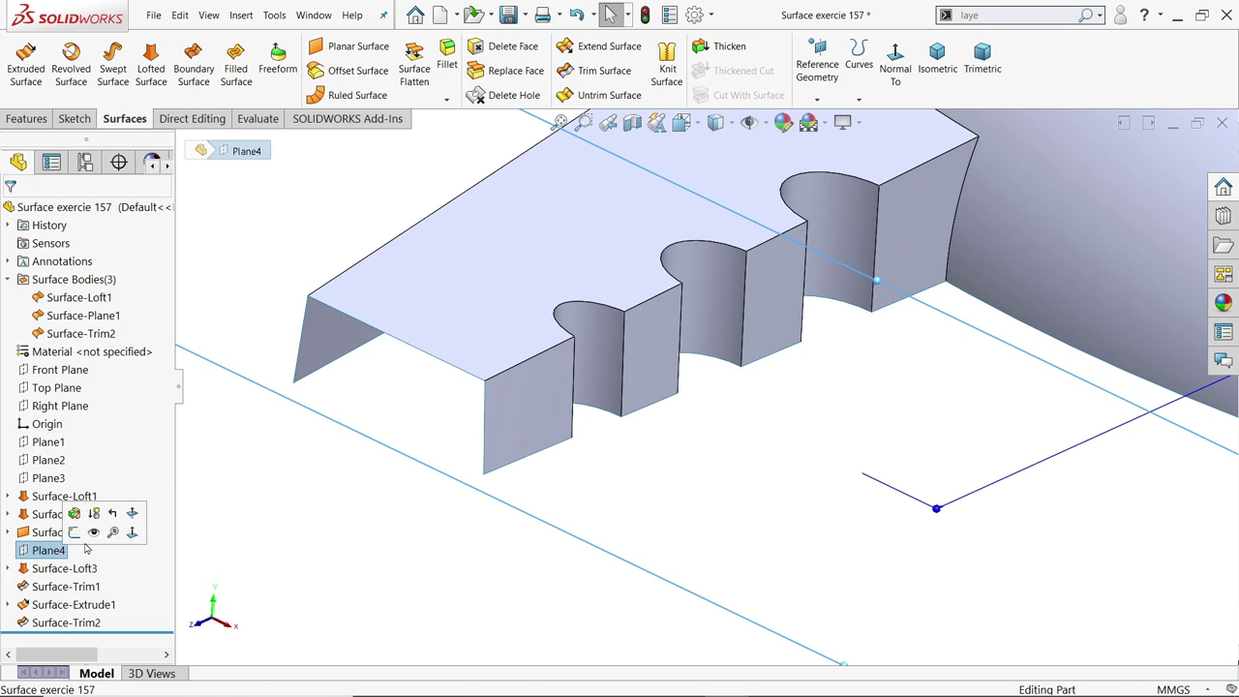
left_click(74, 118)
left_click(19, 60)
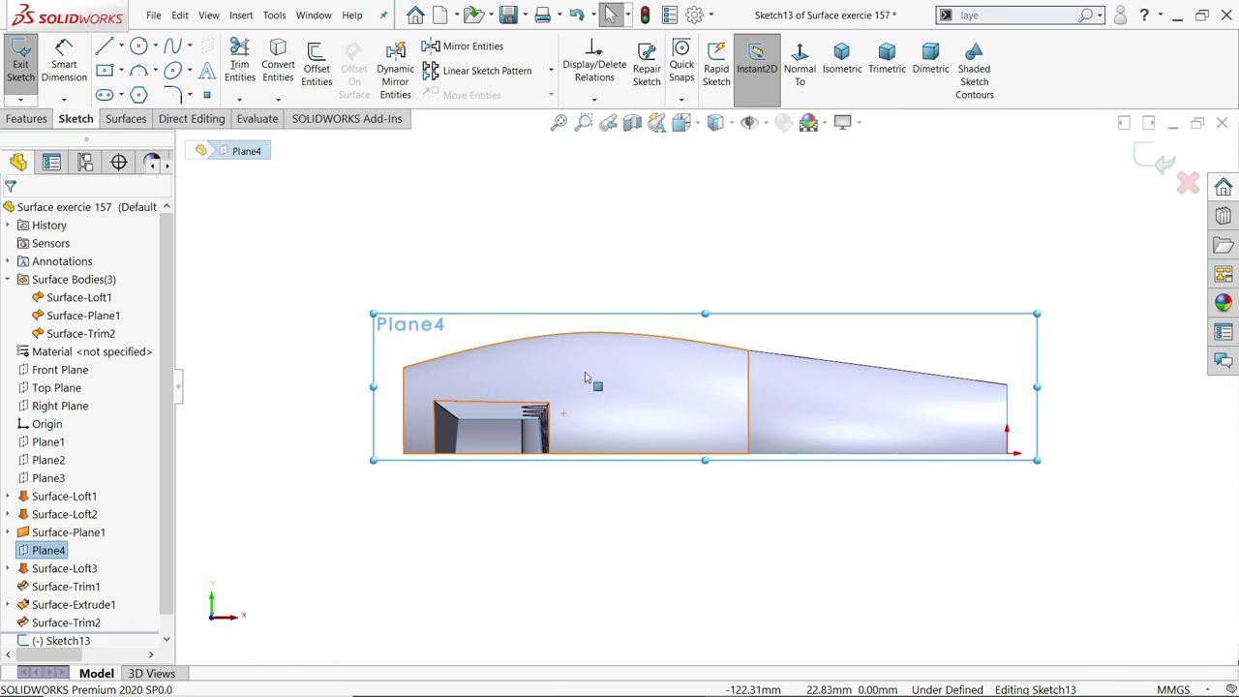
Convert the upper edge and both side edges of the tapered surface's open end into sketch entities
mouse_move(589, 378)
middle_mouse_down()
mouse_move(520, 462)
mouse_move(531, 458)
middle_mouse_up()
scroll(437, 490, "down", 6)
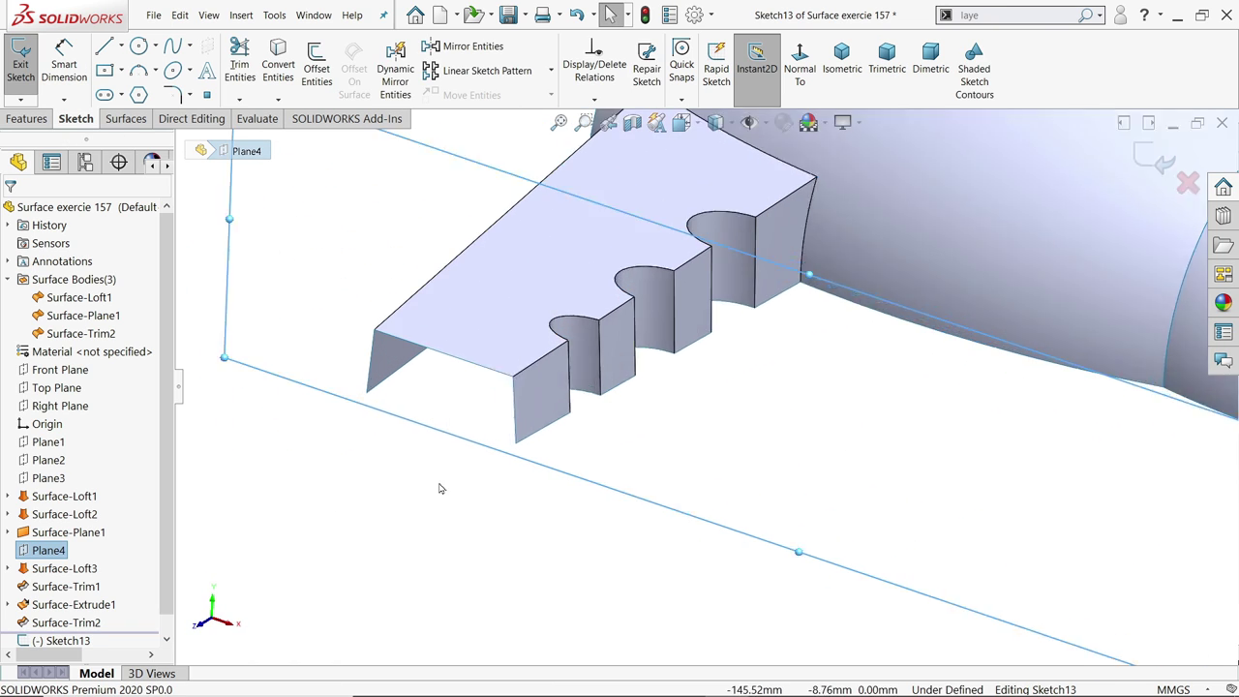
left_click(510, 341)
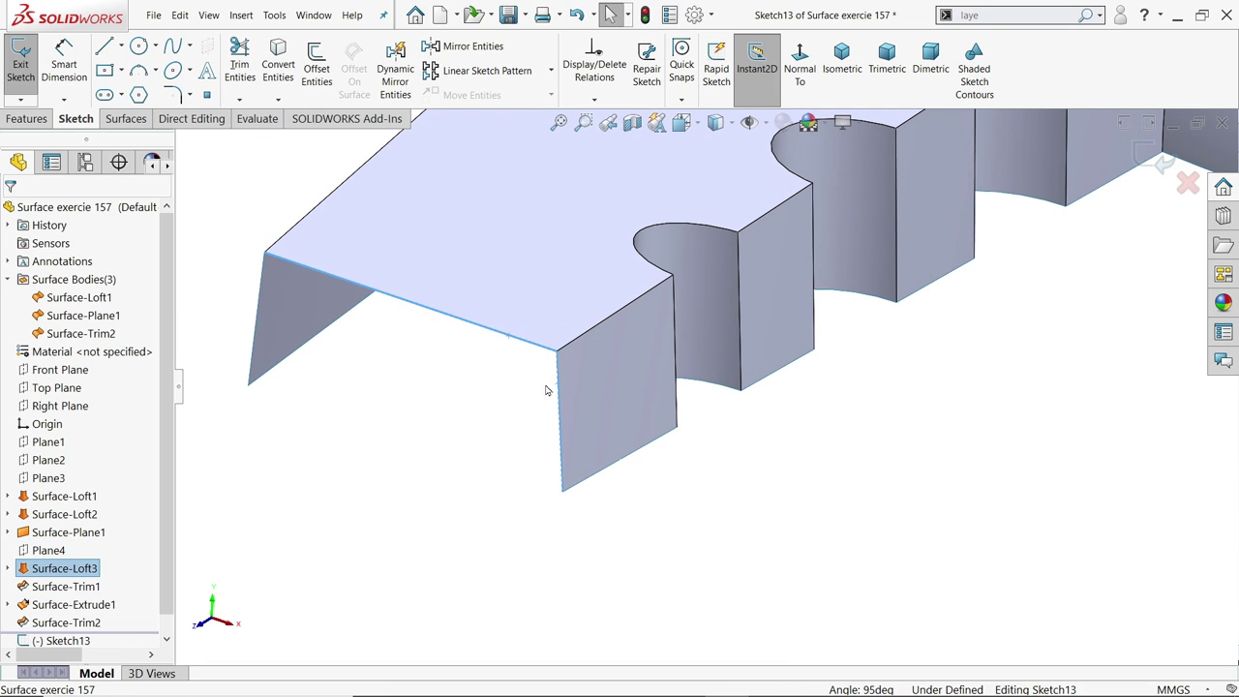
left_click(256, 318)
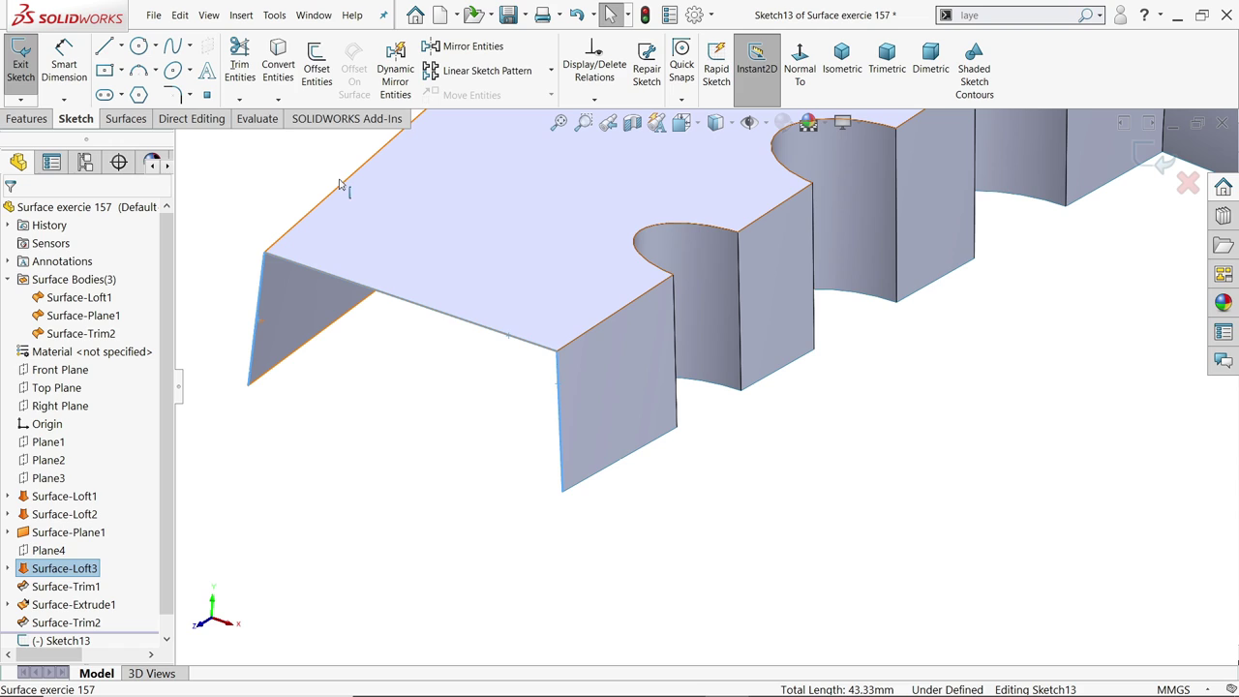
left_click(285, 74)
Draw a horizontal line between the lower ends of the two converted side edges to close the profile
left_click(103, 47)
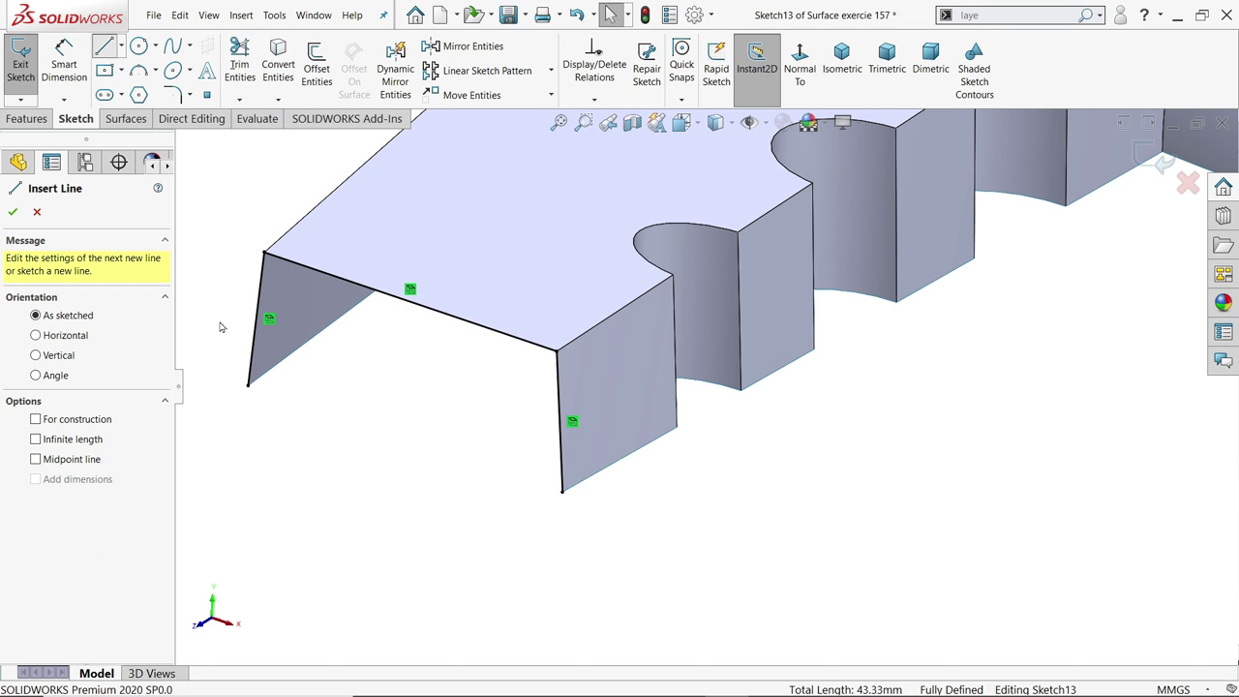
left_click(250, 385)
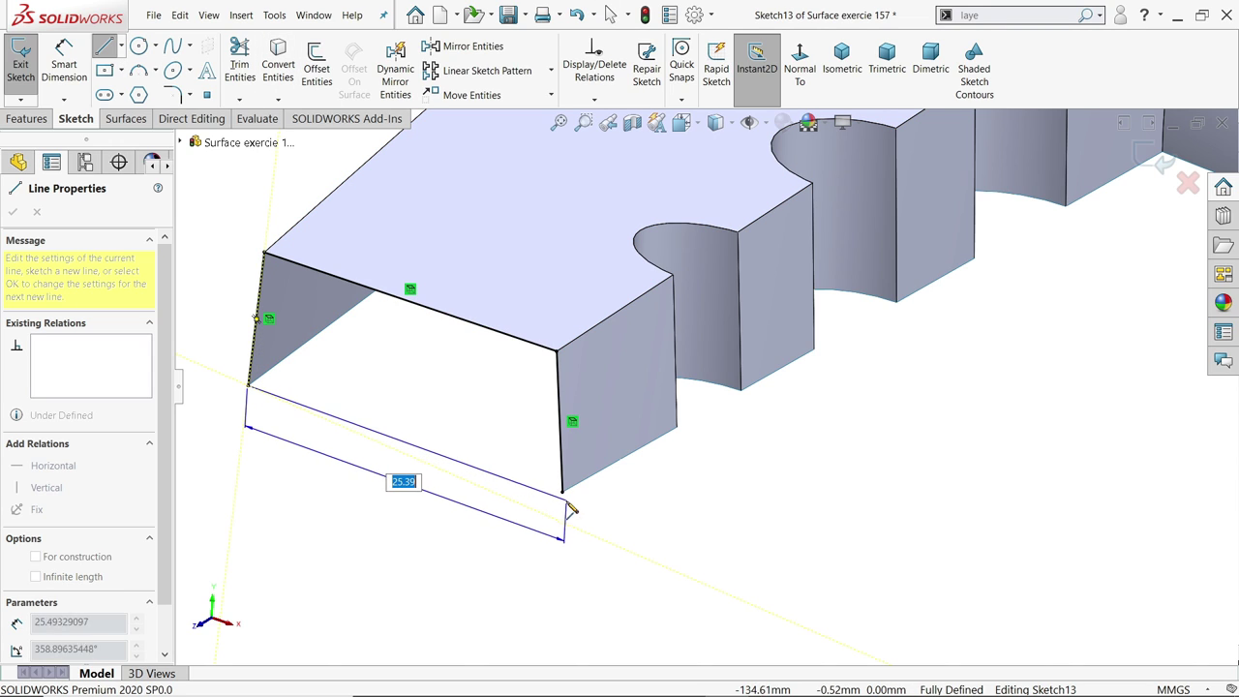
left_click(562, 491)
right_click(698, 501)
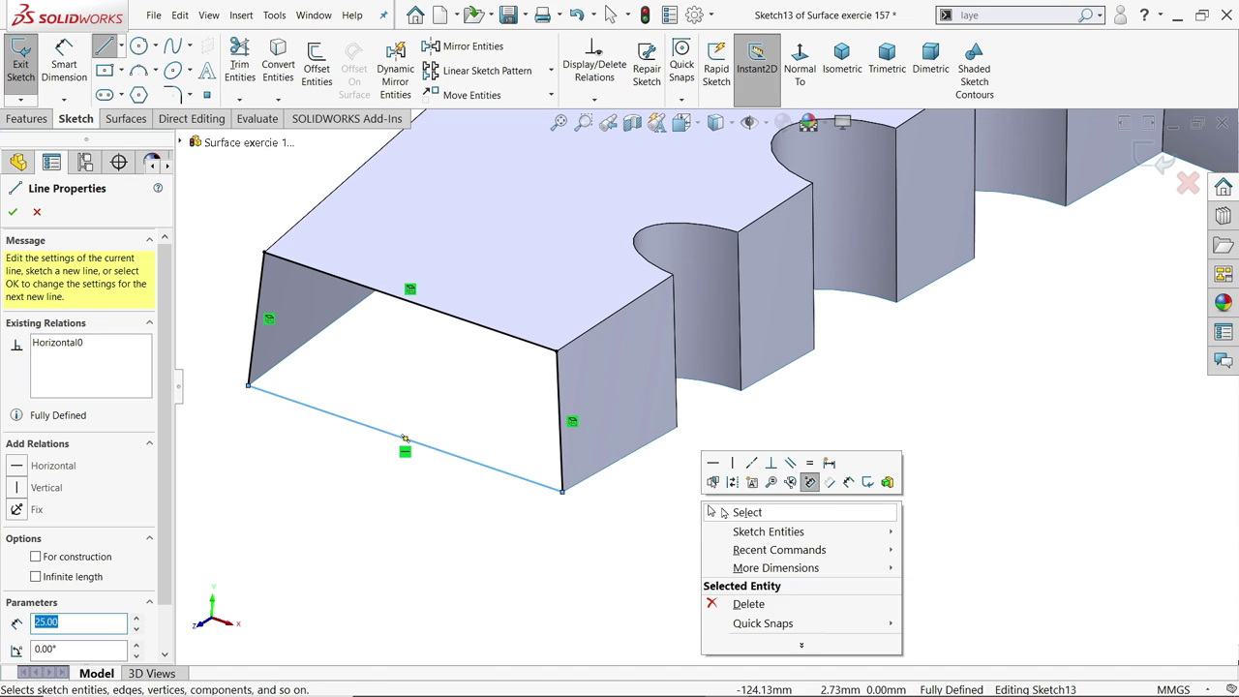
Finish the line and cap the tapered surface's open end with a planar surface bounded by the current closed sketch
left_click(717, 513)
scroll(704, 386, "up", 1)
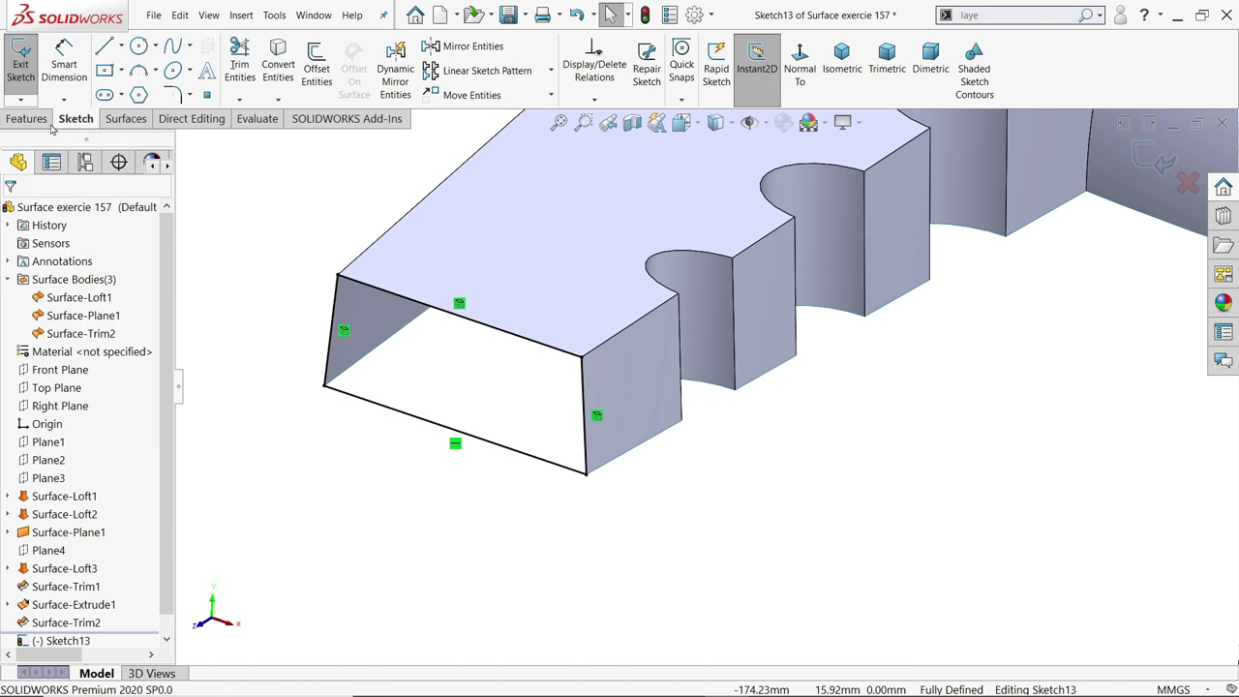
left_click(126, 118)
left_click(348, 46)
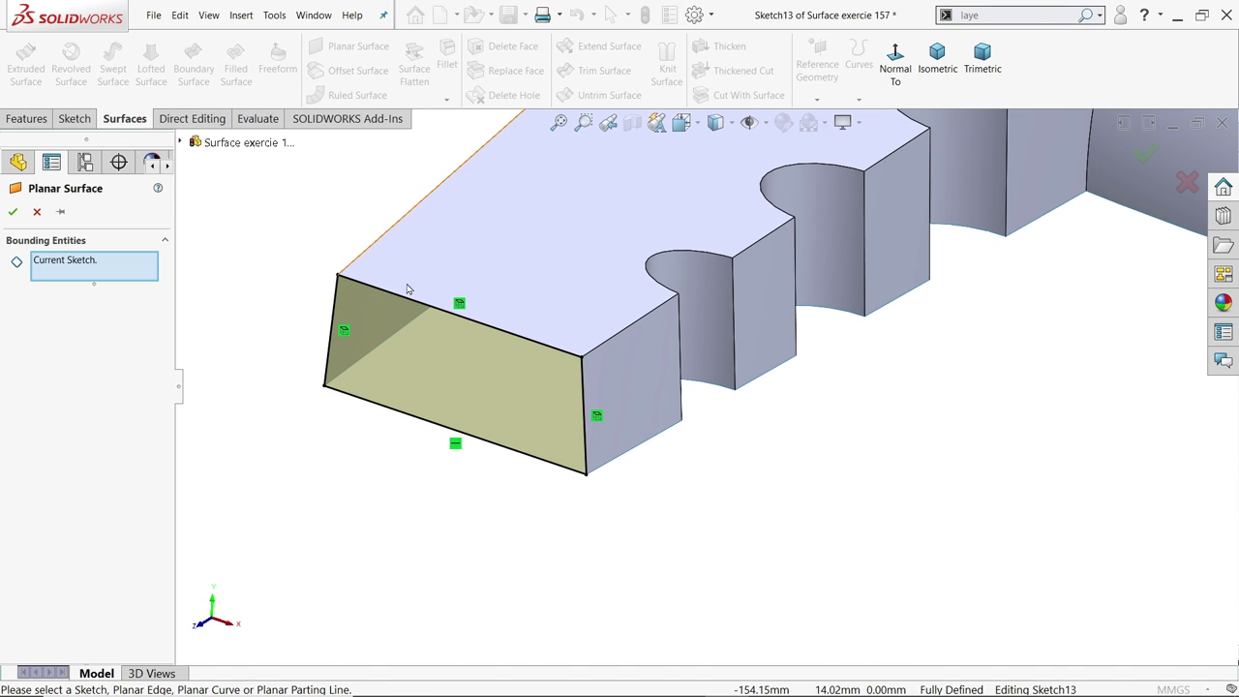
left_click(13, 211)
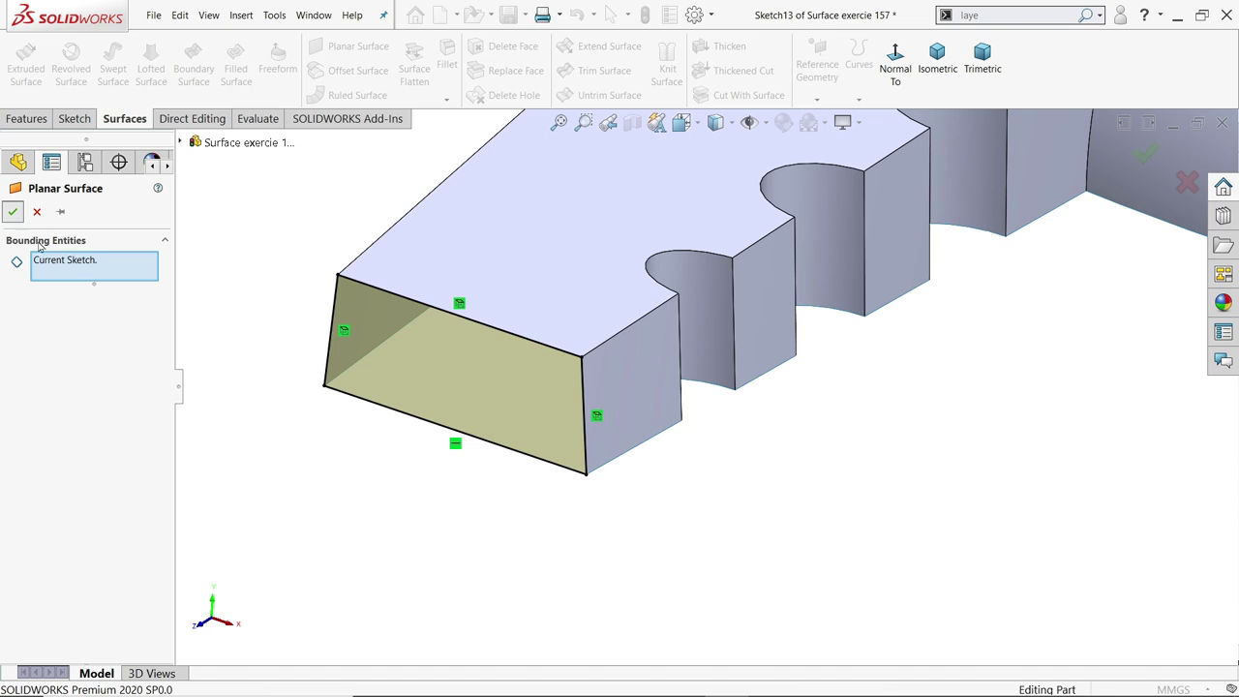
scroll(470, 446, "up", 5)
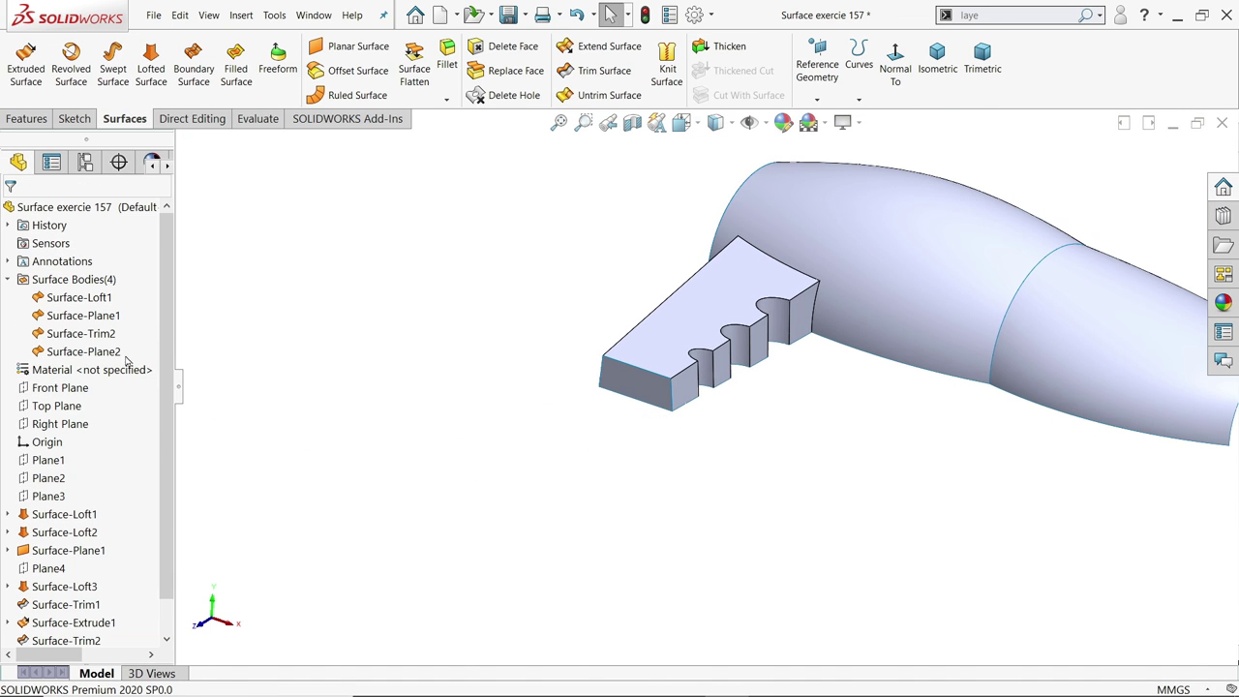
Highlight the end-cap and trimmed surface bodies in the model to identify them, and view the whole part
left_click(84, 351)
left_click(80, 333)
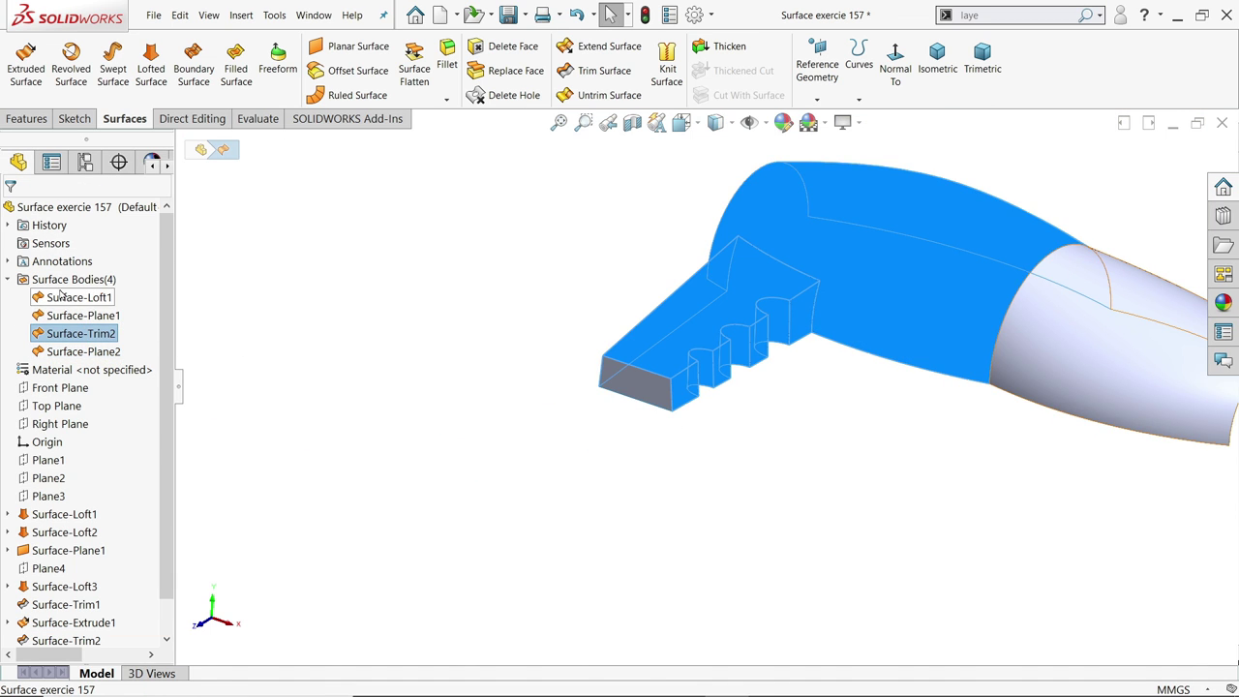
key("Escape")
key("f")
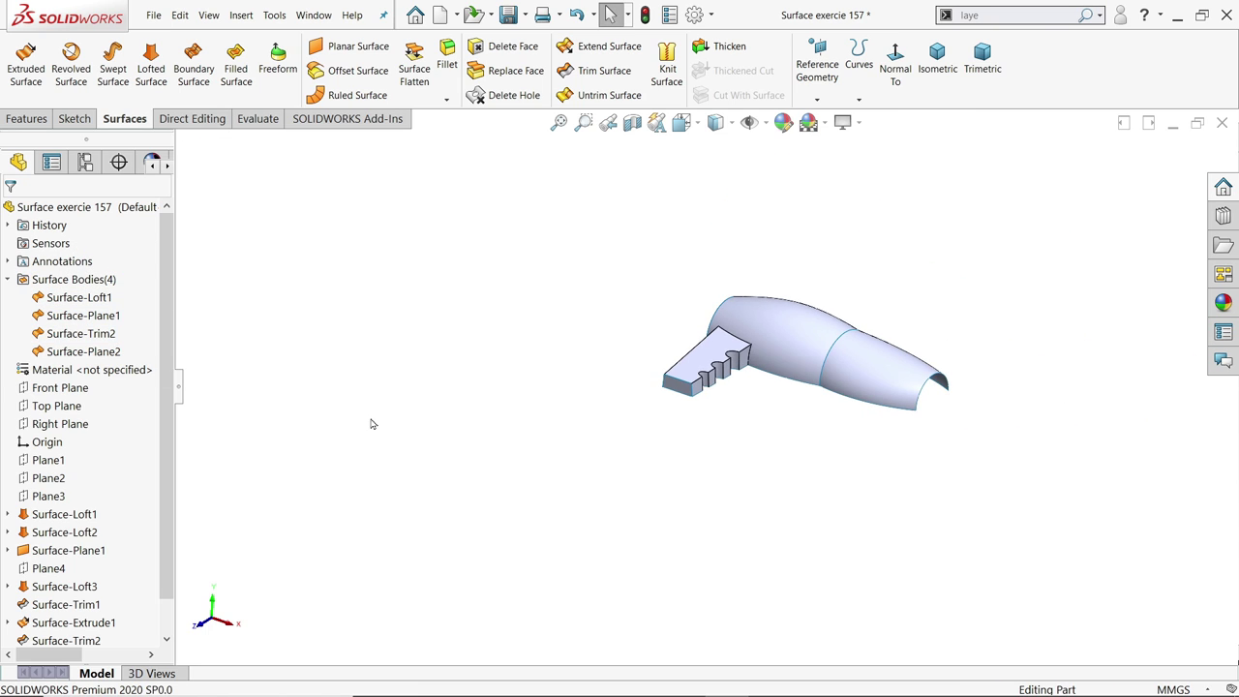
Switch to the reference drawing in Photos and examine the elliptical vent's position in the top view
key("alt+Tab")
scroll(302, 282, "up", 4)
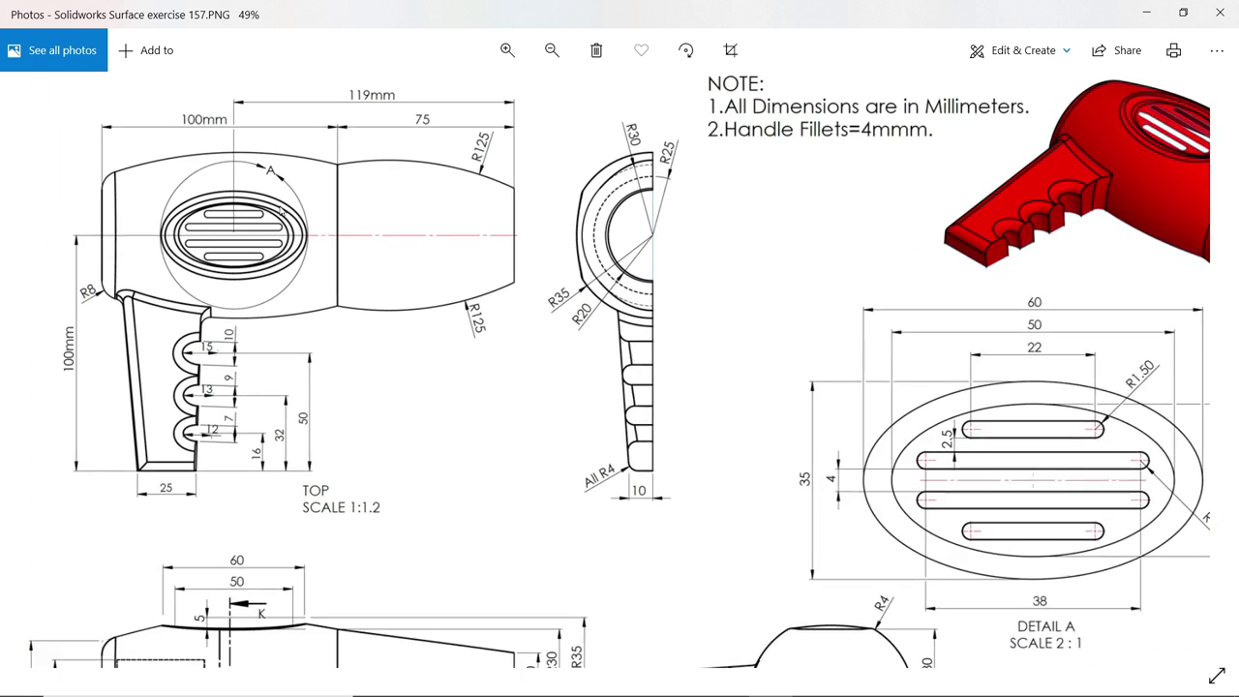
mouse_move(301, 285)
left_mouse_down()
mouse_move(394, 378)
mouse_move(409, 342)
left_mouse_up()
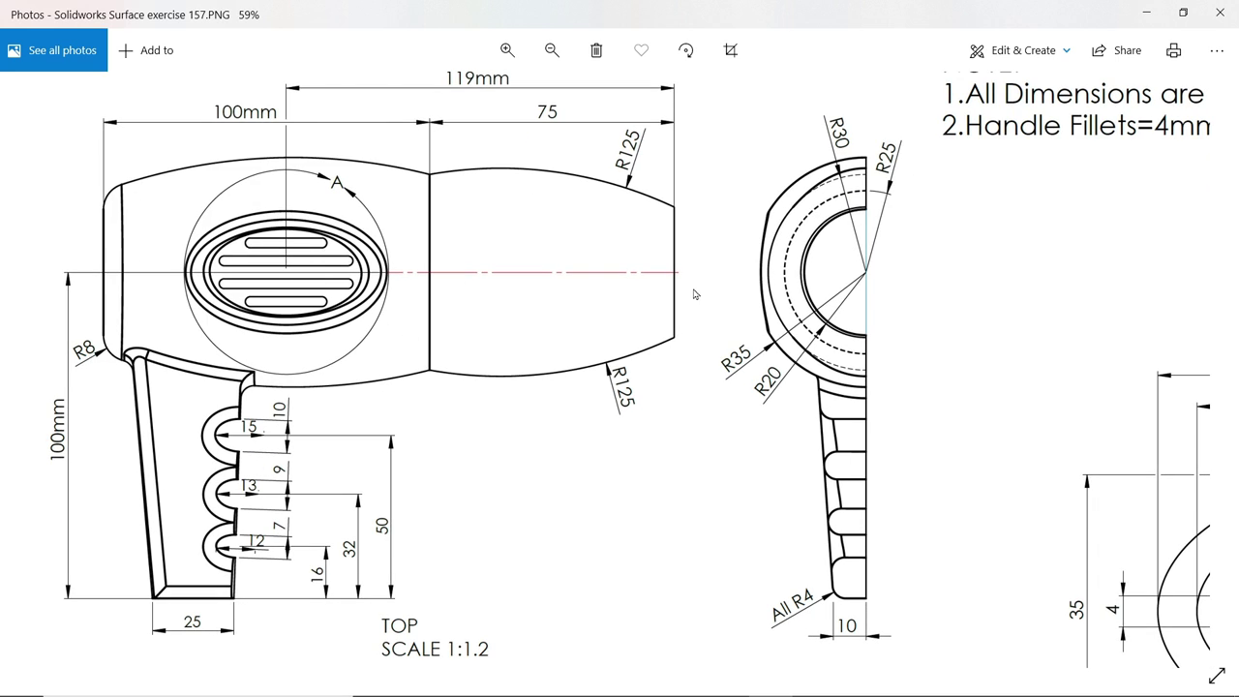
scroll(324, 301, "up", 2)
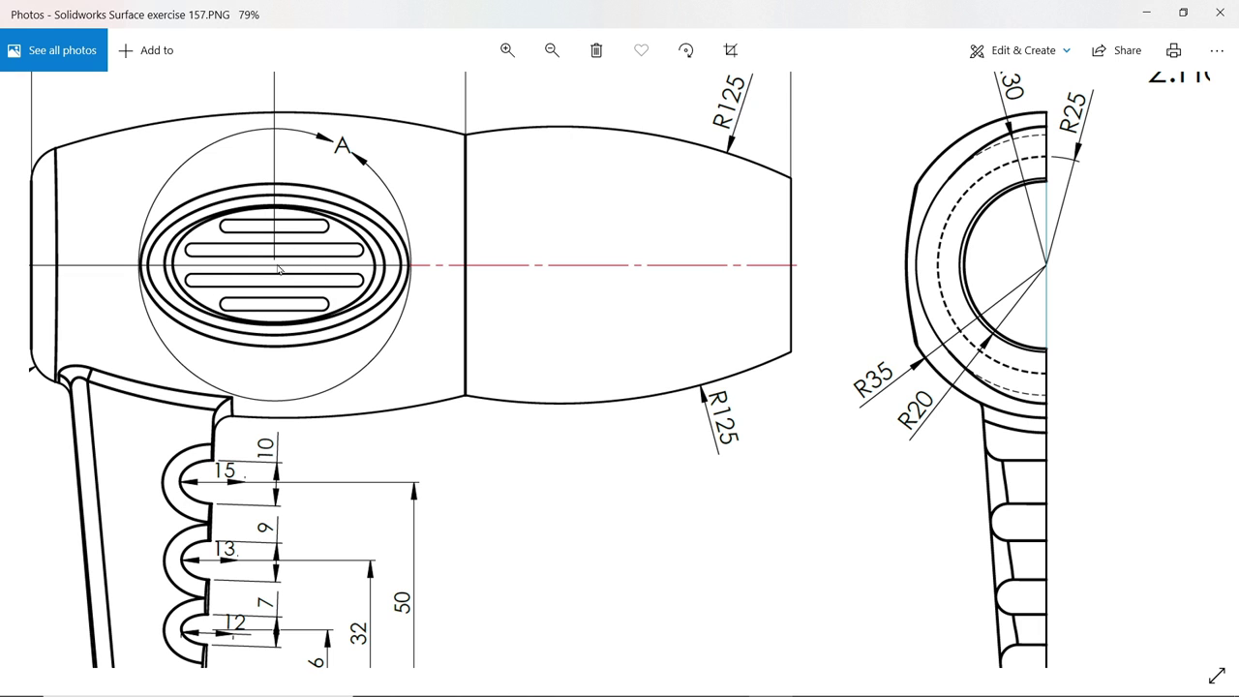
scroll(396, 337, "down", 3)
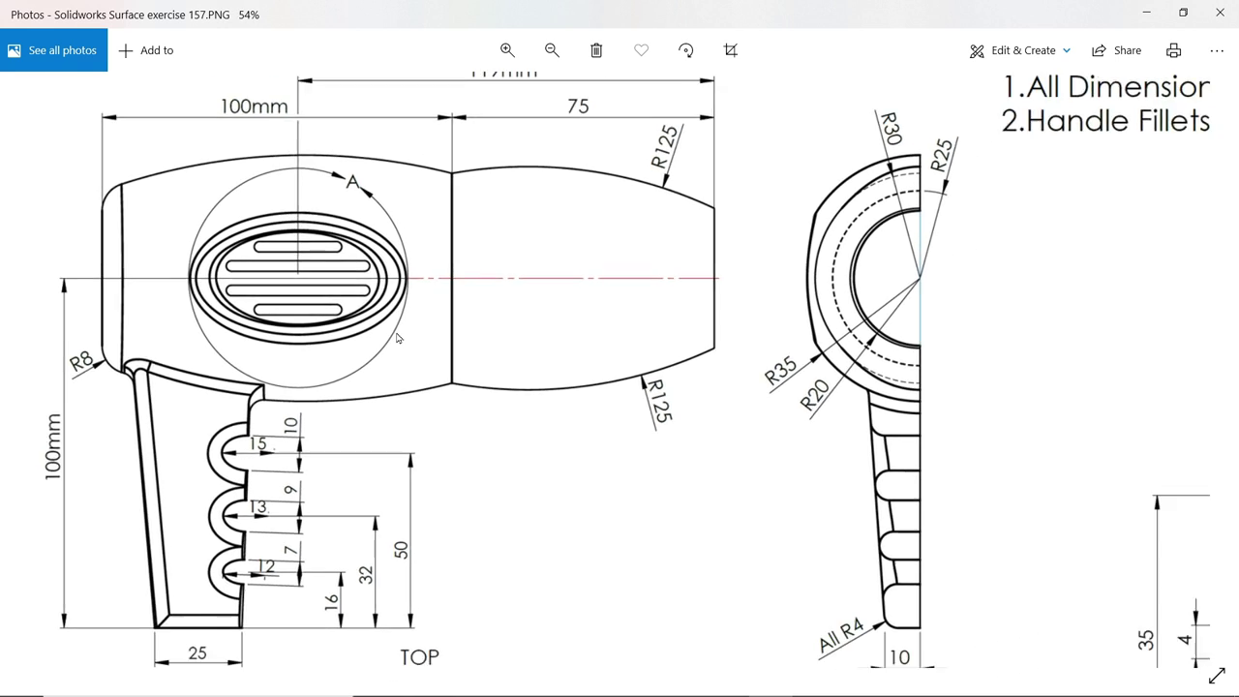
mouse_move(891, 462)
left_mouse_down()
mouse_move(678, 368)
mouse_move(768, 384)
mouse_move(870, 475)
left_mouse_up()
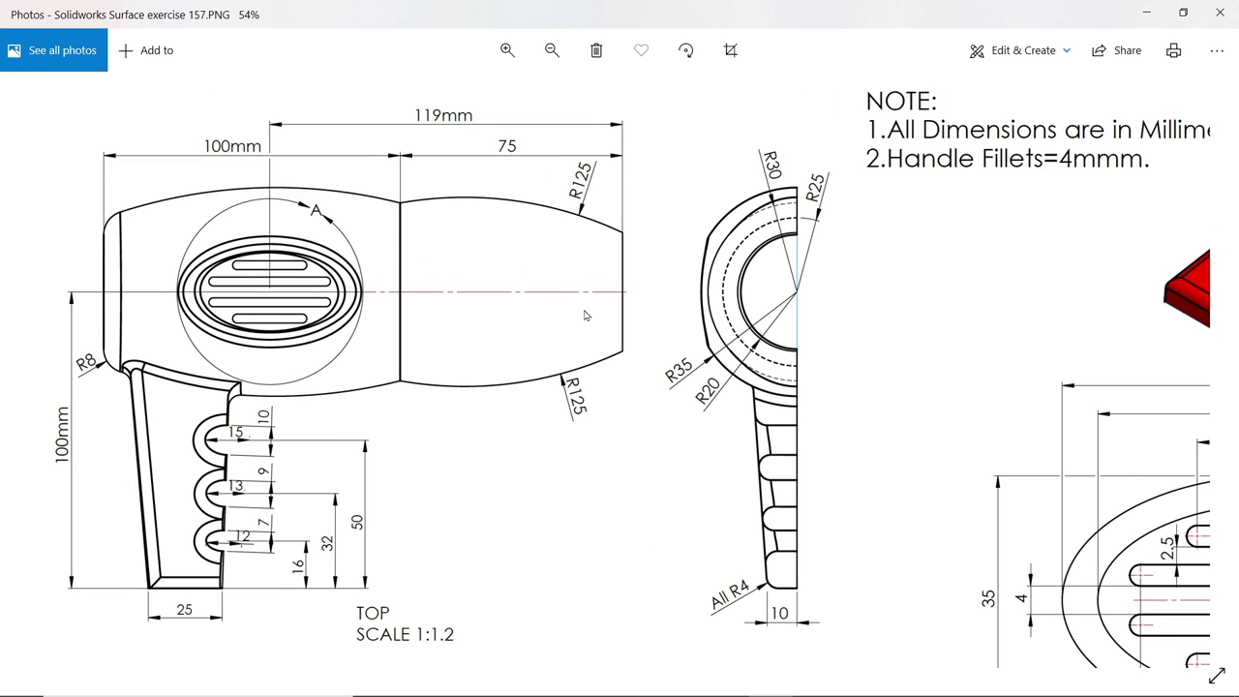
left_click_drag(588, 315, 594, 363)
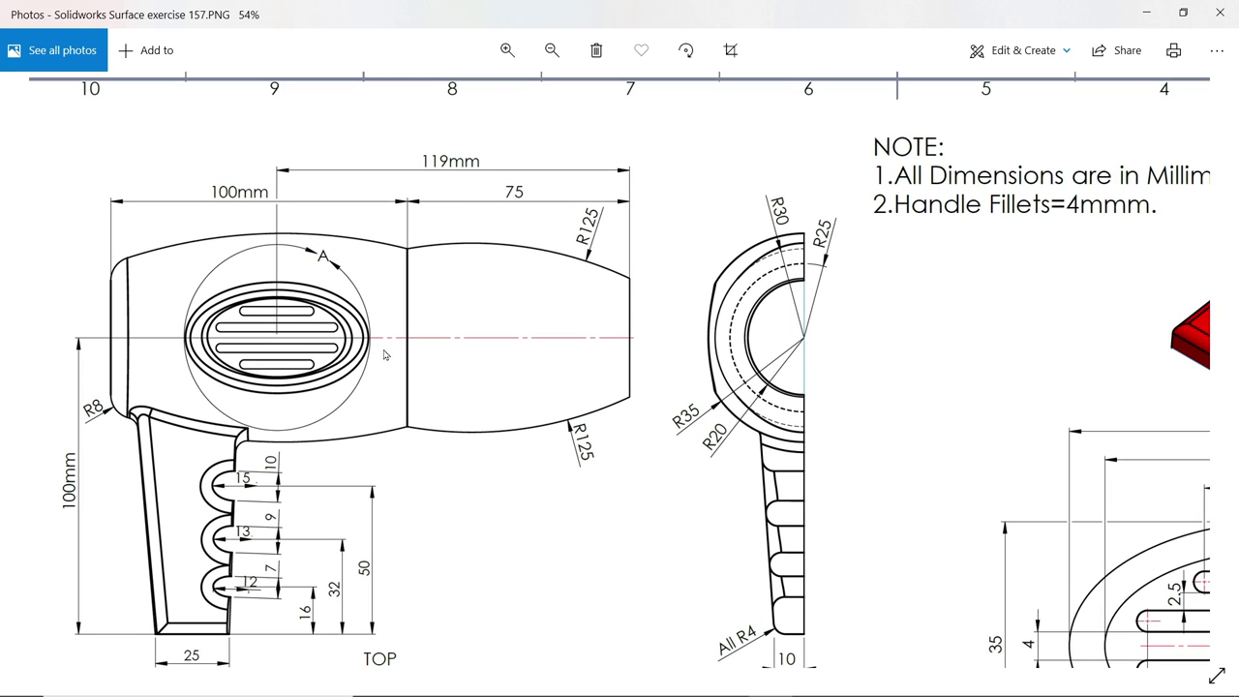
Examine the side view below the top view for the length, depth and height dimensions of the vent recess
left_click_drag(604, 509, 600, 243)
left_click_drag(568, 445, 559, 326)
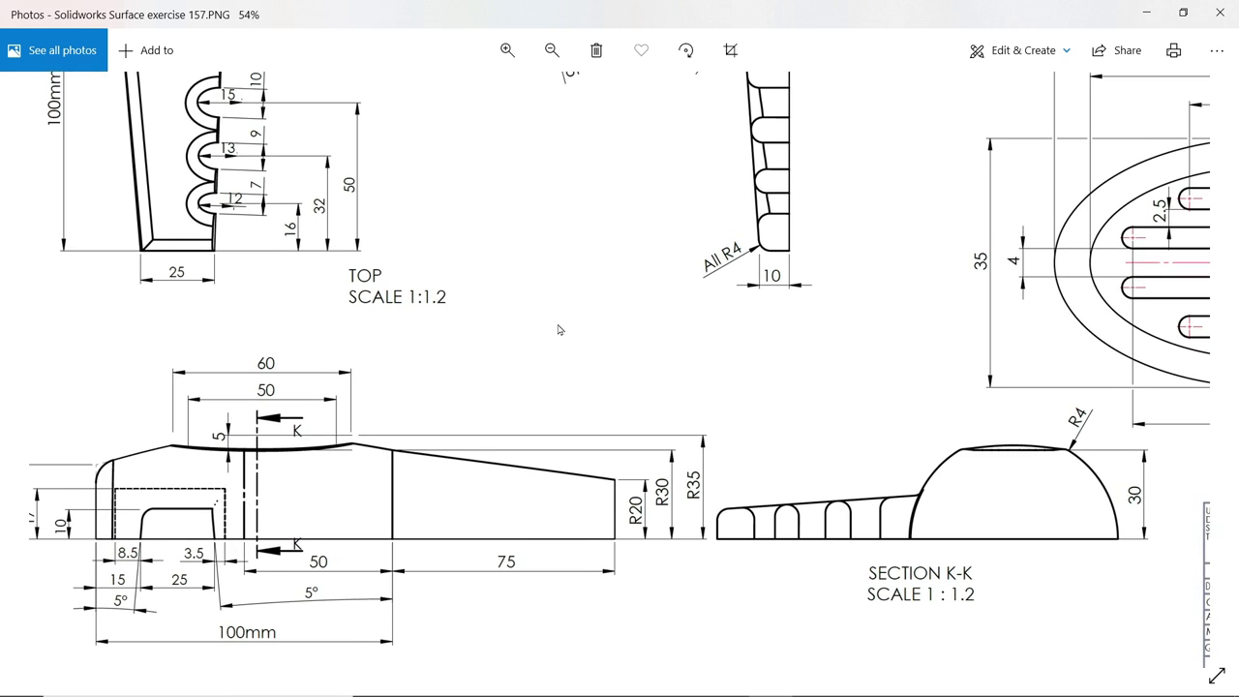
scroll(351, 437, "up", 3)
left_click_drag(310, 456, 443, 466)
scroll(442, 466, "up", 3)
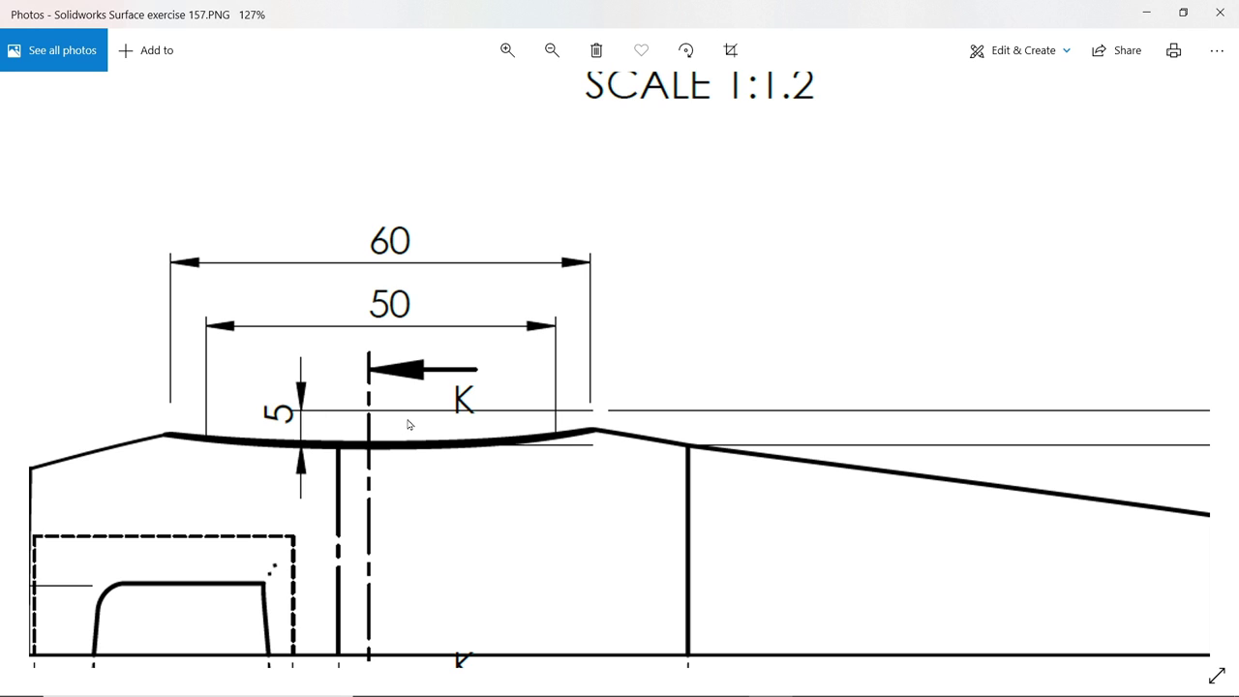
scroll(380, 420, "down", 2)
left_click_drag(686, 476, 586, 469)
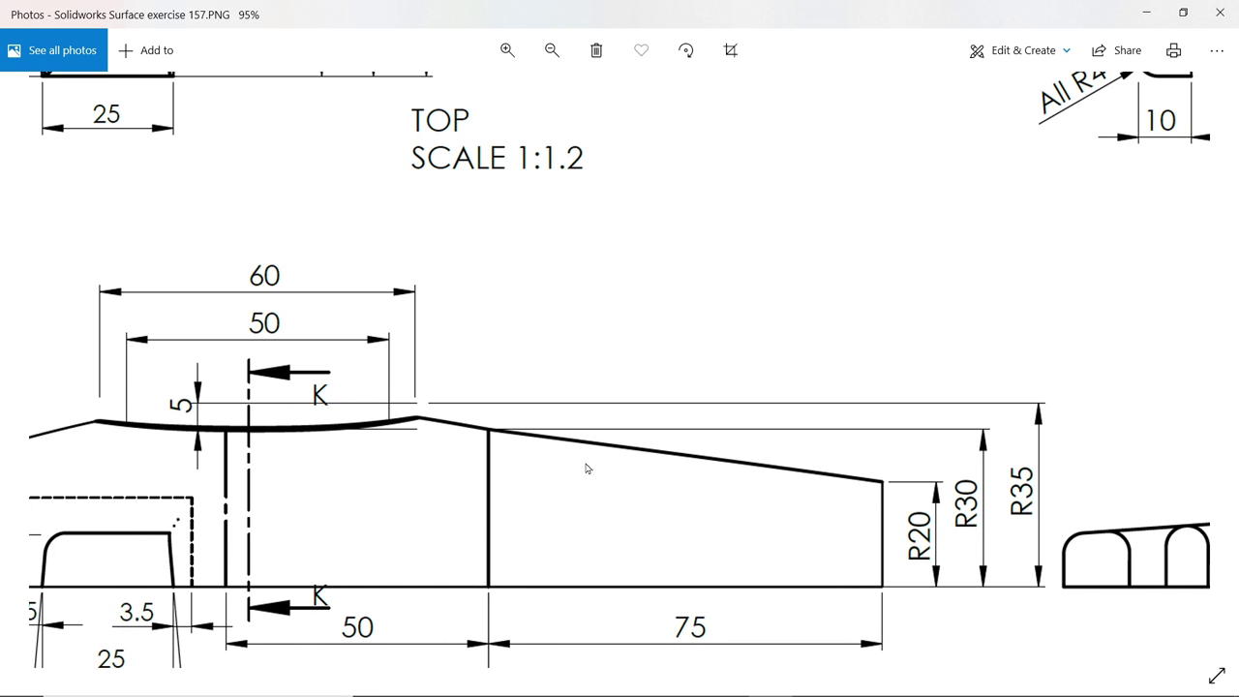
scroll(947, 518, "down", 2)
Examine section K-K and Detail A for the vent's height, edge radius, ellipse sizes and slot dimensions
left_click_drag(947, 518, 416, 503)
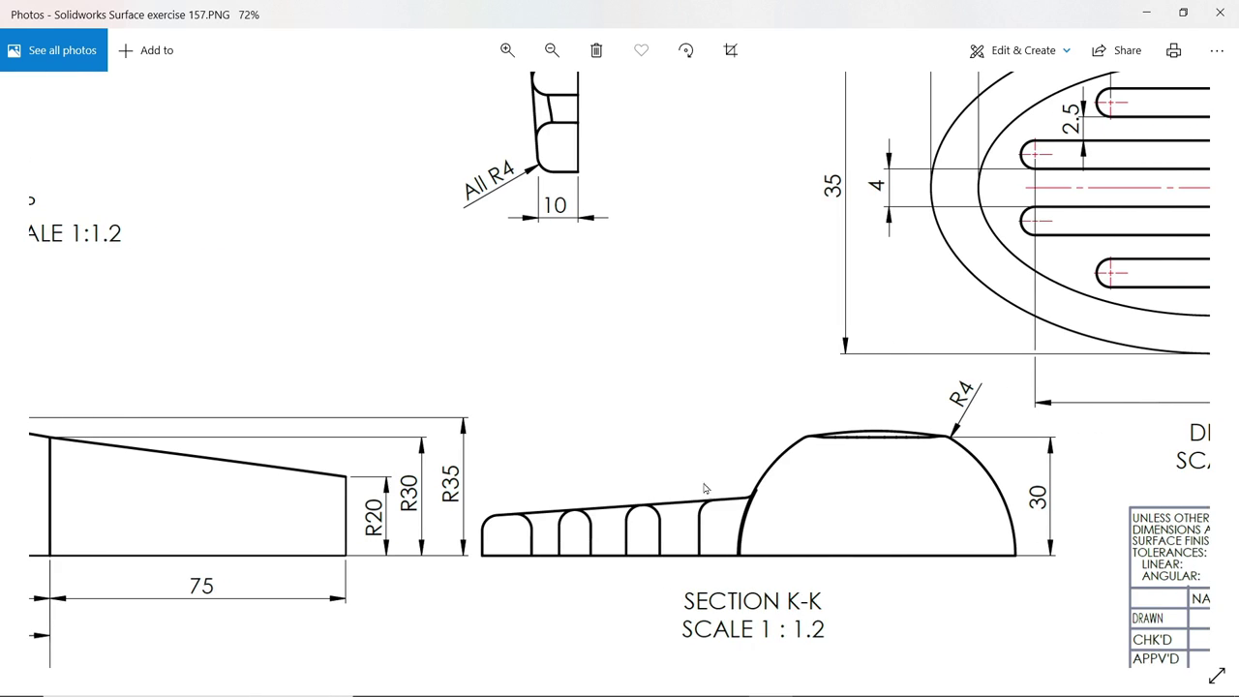
left_click_drag(775, 479, 639, 477)
scroll(793, 447, "up", 4)
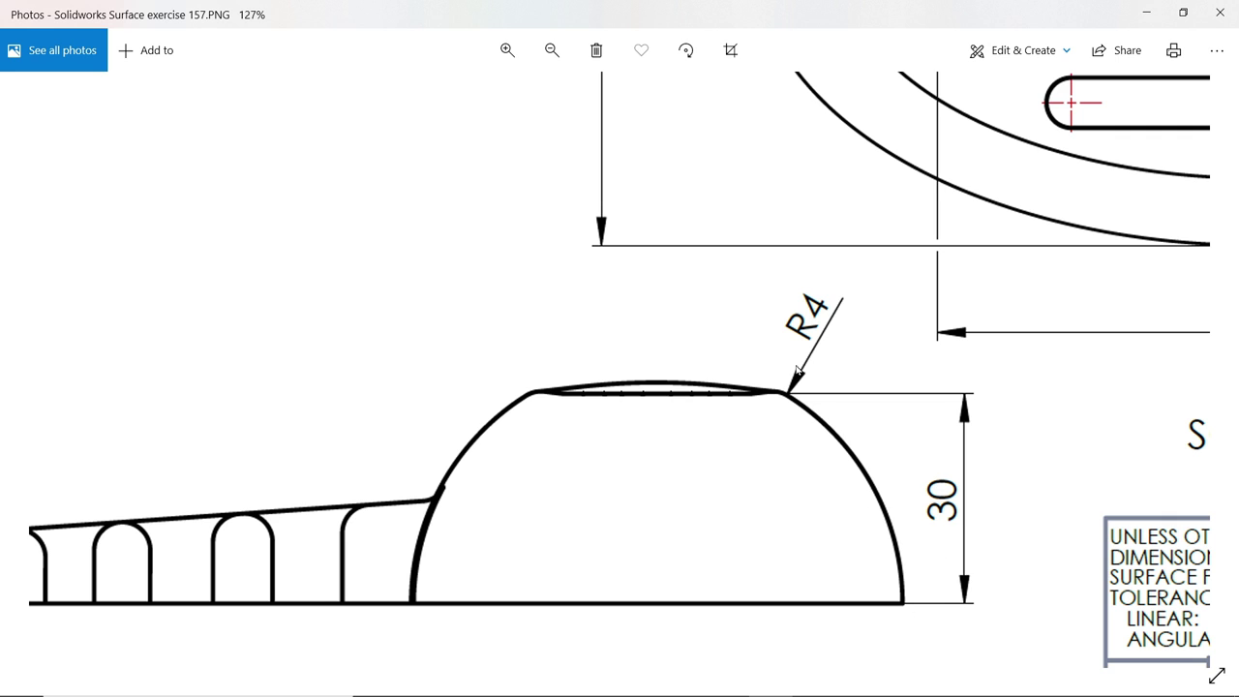
scroll(796, 366, "down", 4)
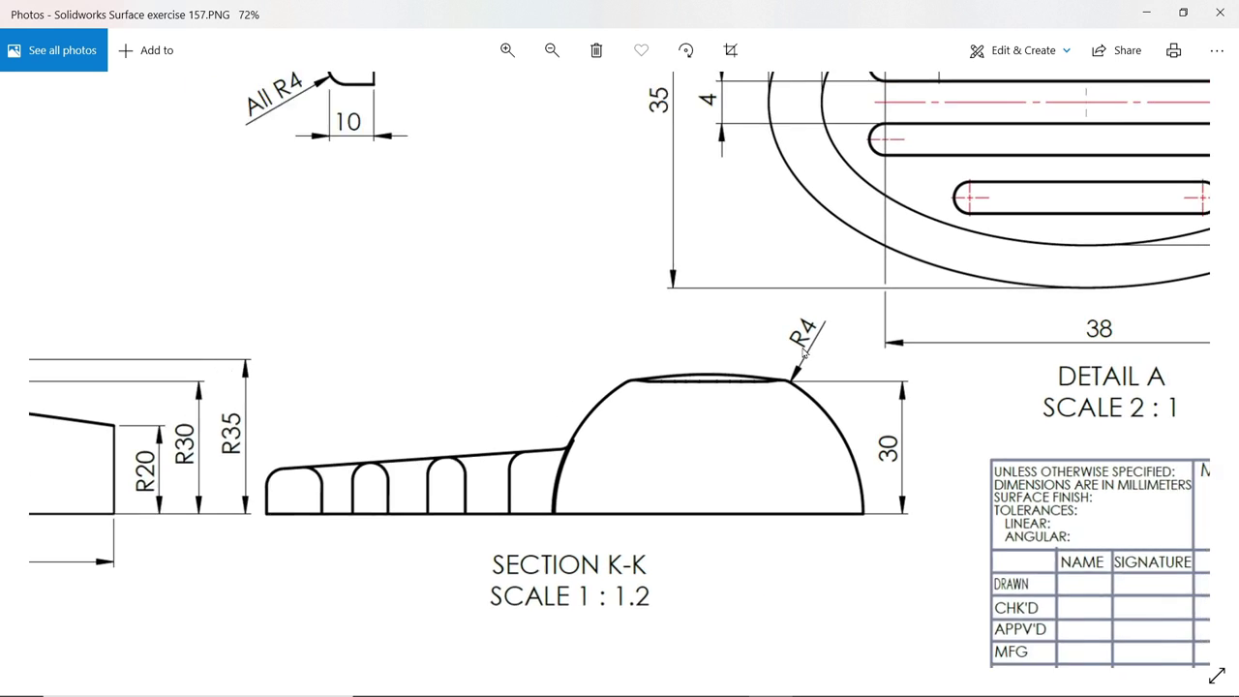
left_click_drag(1014, 227, 701, 418)
scroll(702, 417, "down", 2)
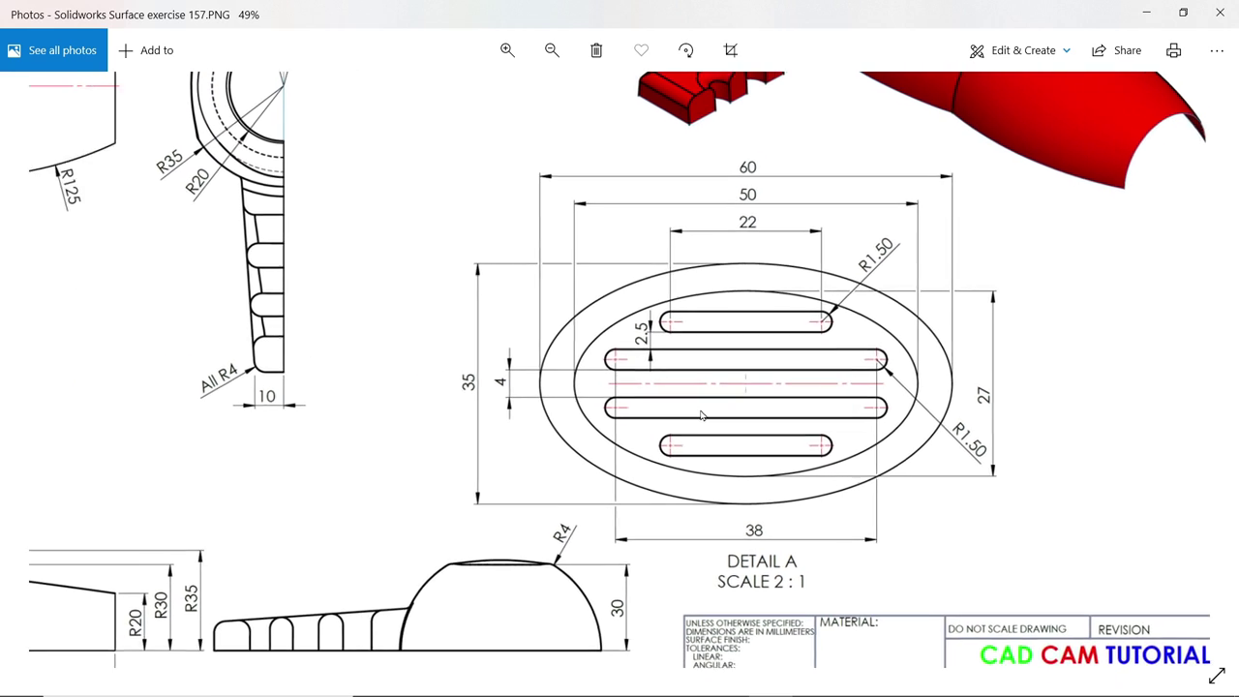
scroll(760, 248, "up", 1)
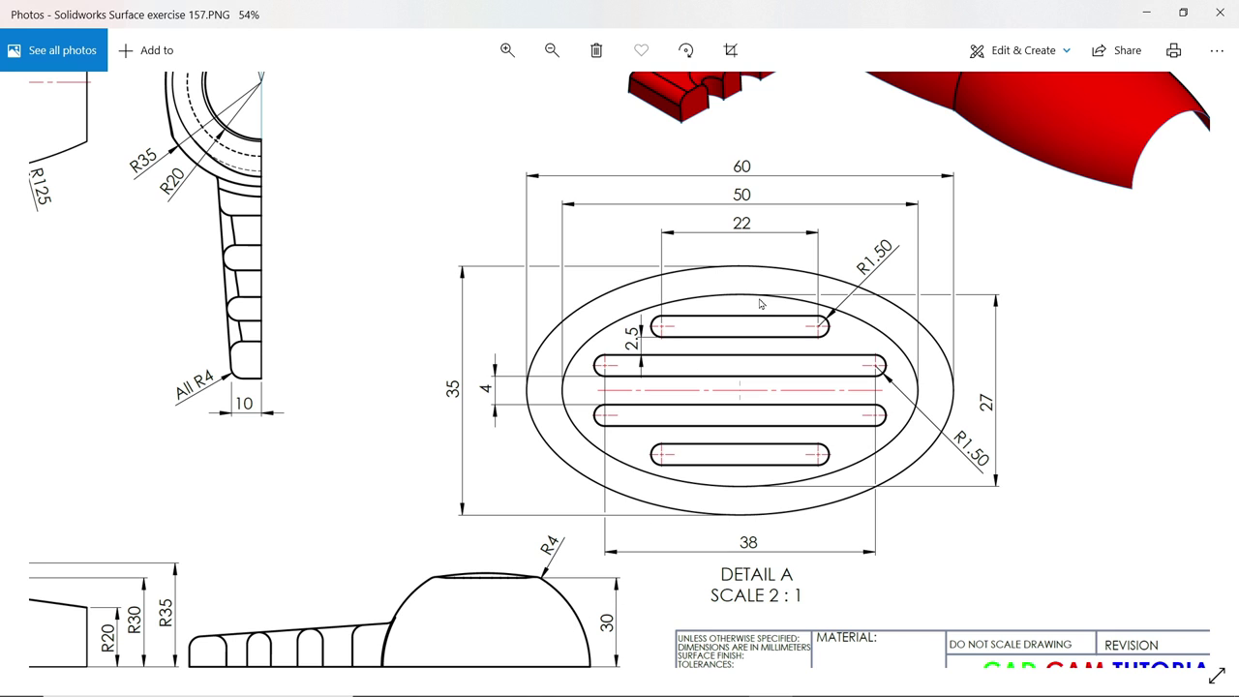
left_click_drag(749, 312, 751, 461)
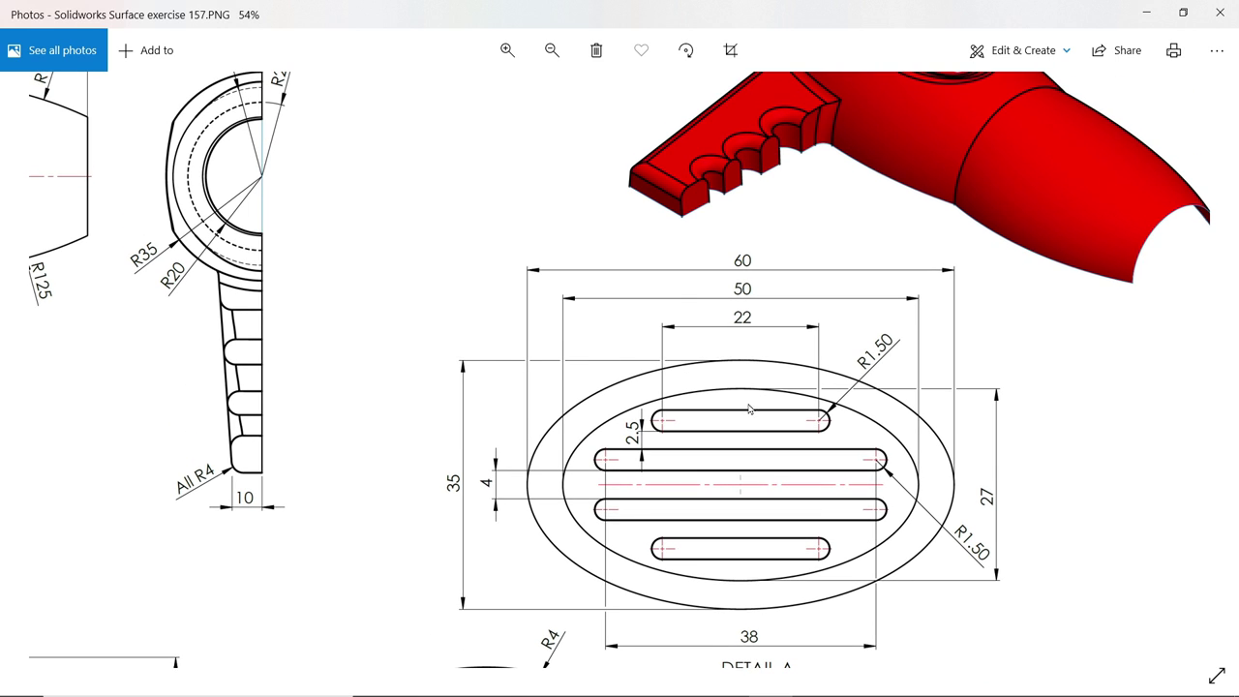
Return to SOLIDWORKS and create a reference plane offset 35 mm above the Top Plane
left_click(1146, 12)
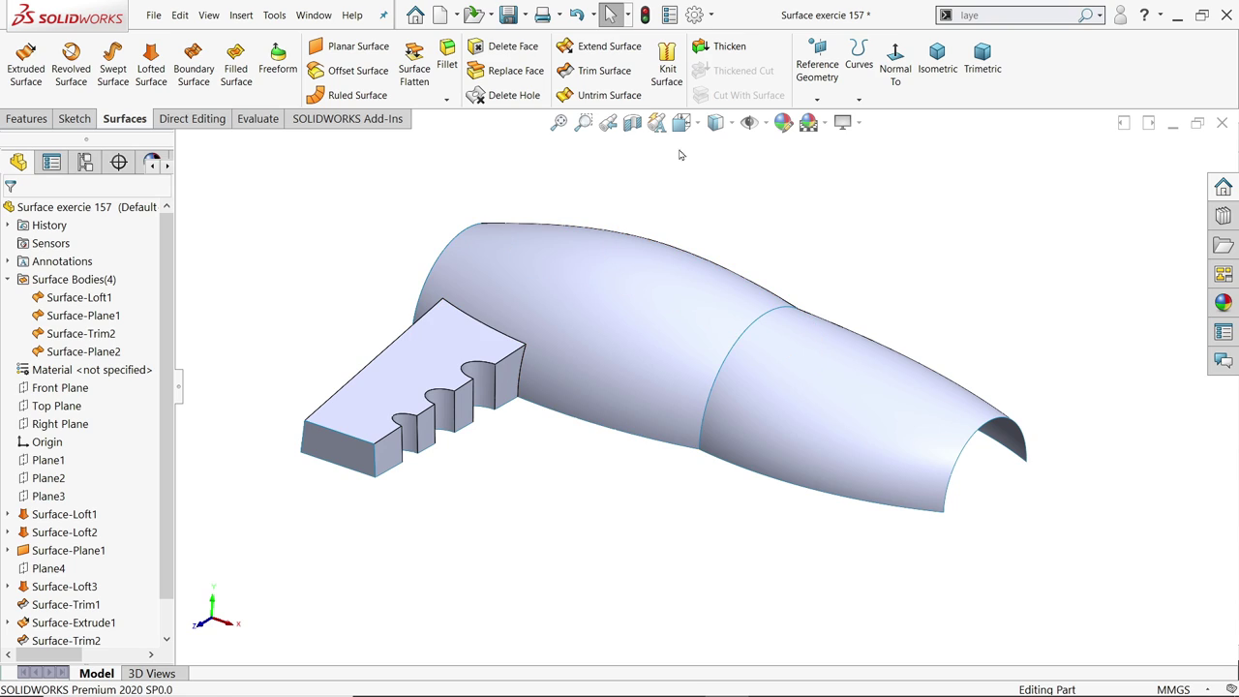
left_click(818, 101)
left_click(876, 119)
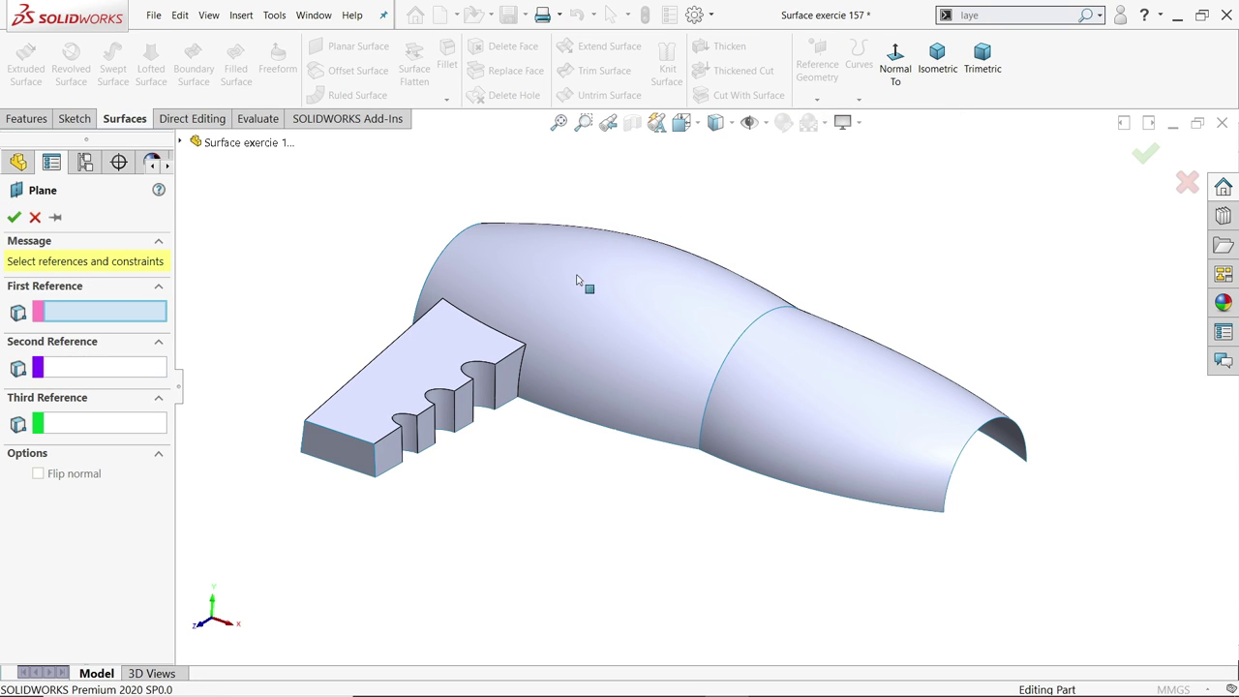
left_click(180, 143)
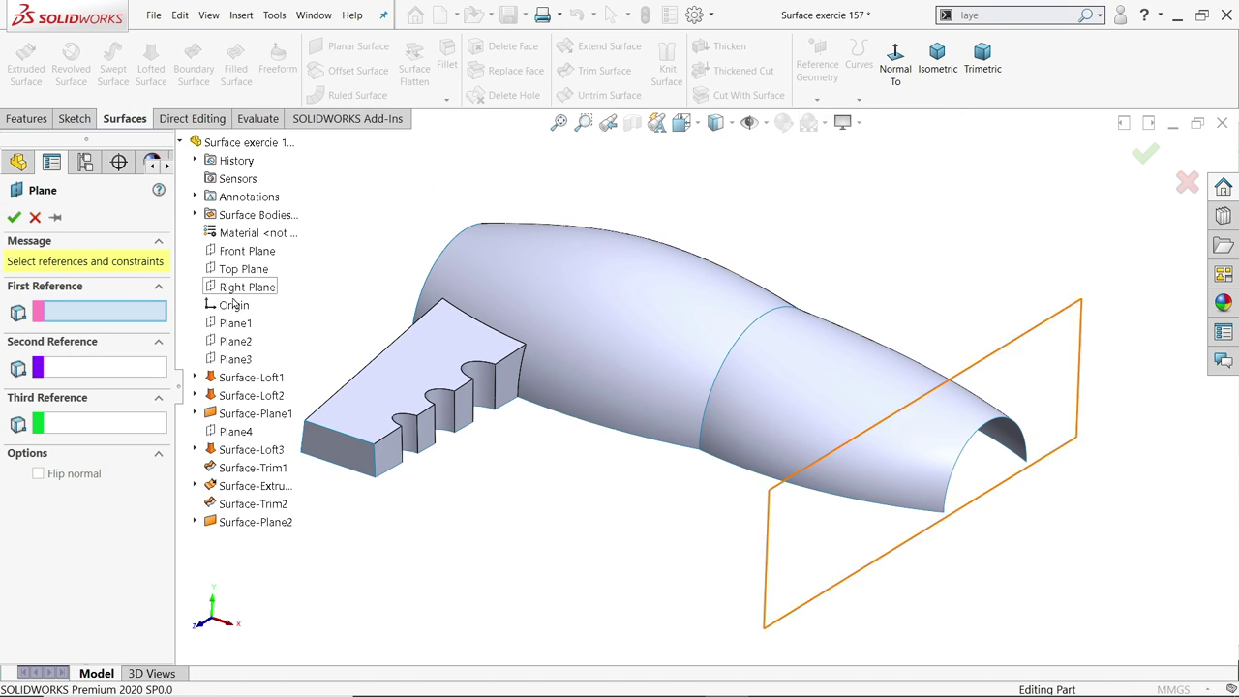
left_click(243, 271)
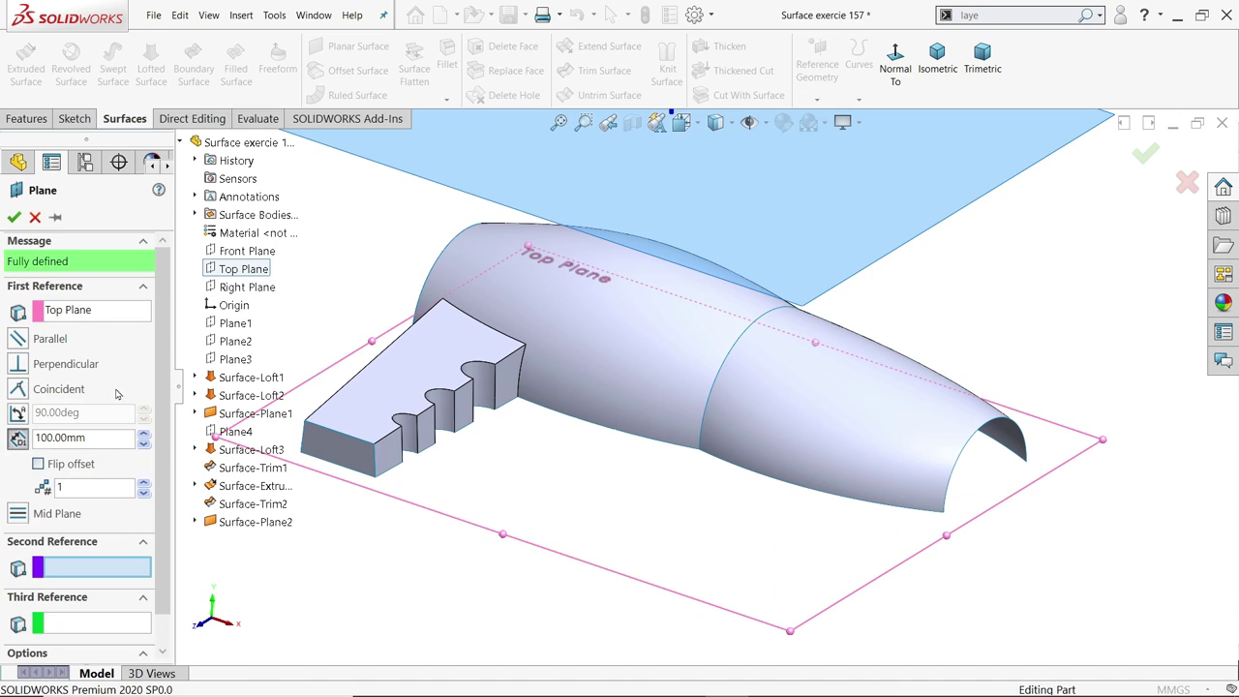
left_click(17, 438)
type("3")
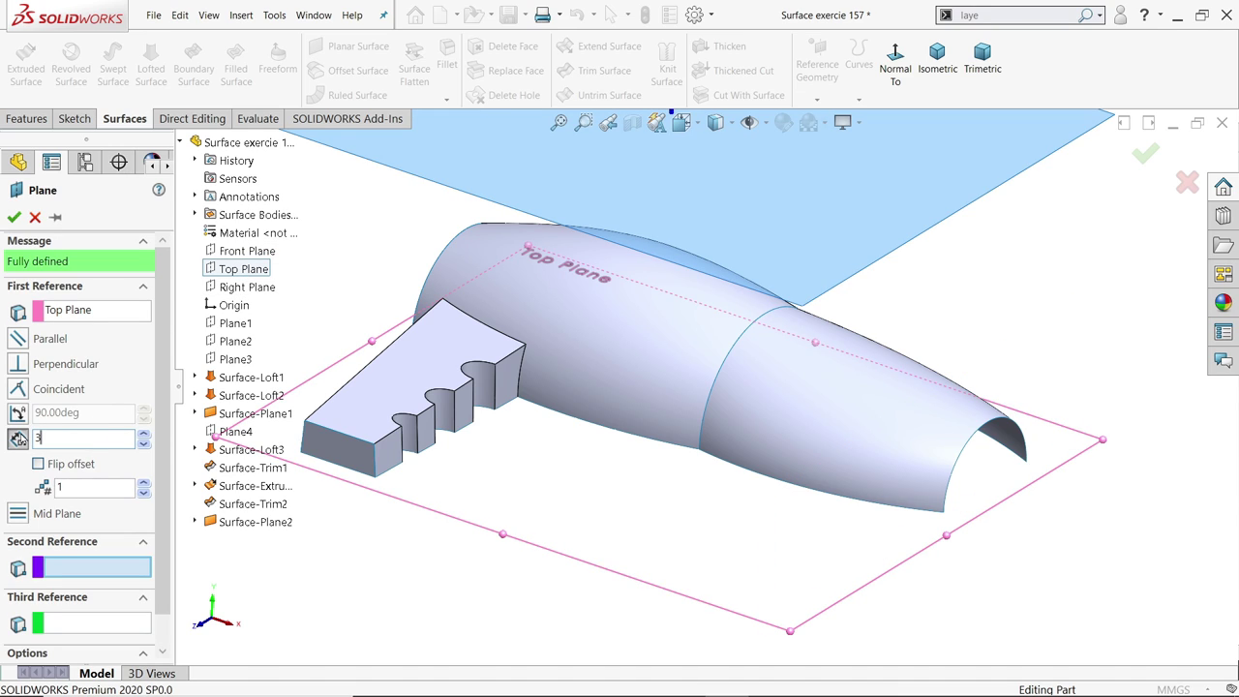
type("5.00mm")
key("Return")
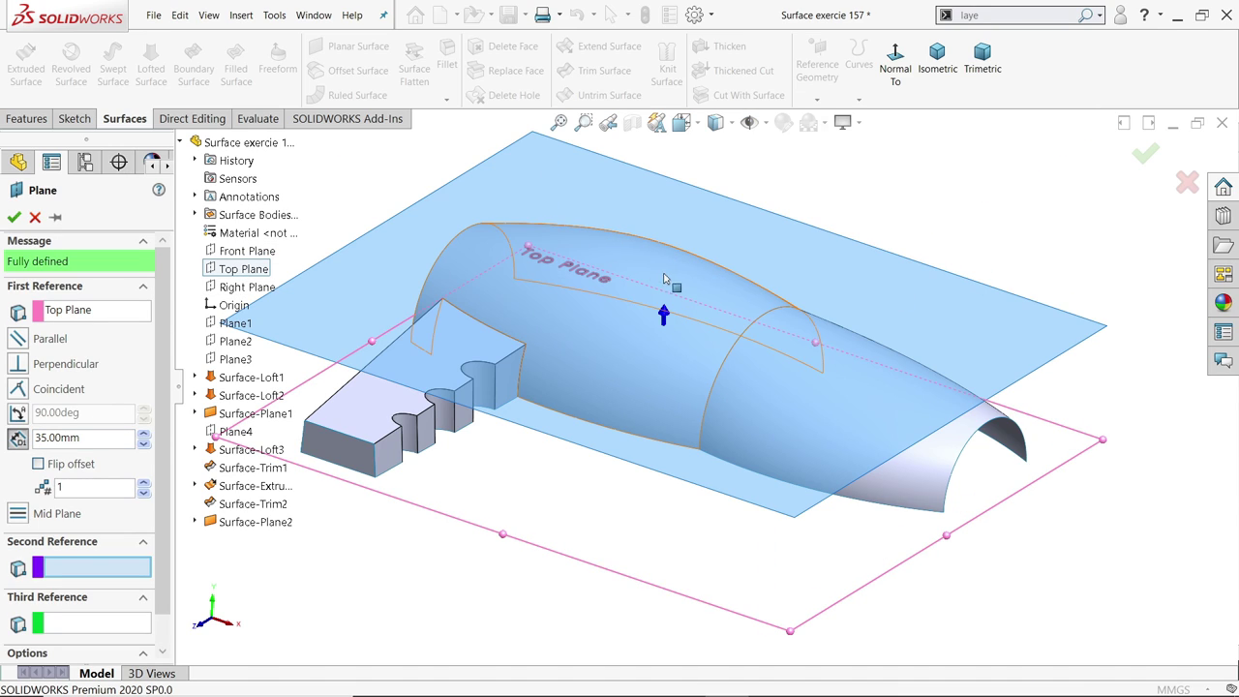
left_click(14, 217)
Start a sketch on Plane5 and draw a horizontal ellipse about 75 mm long over the main body
left_click(74, 120)
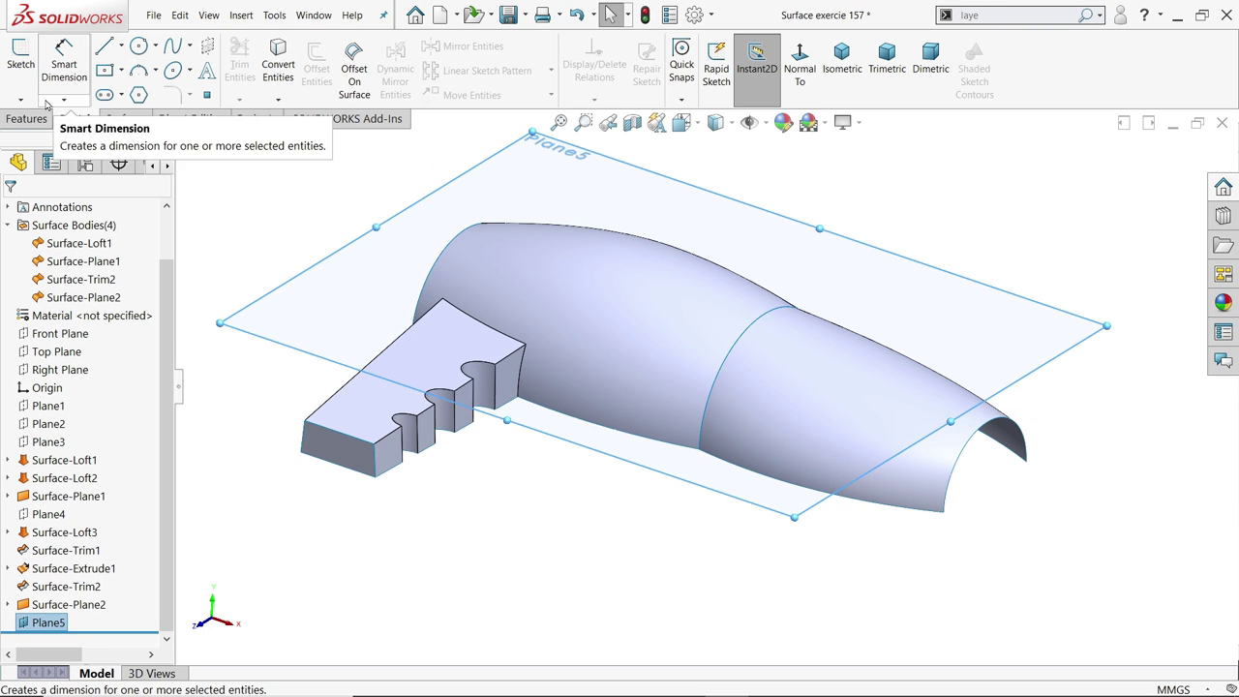
left_click(21, 63)
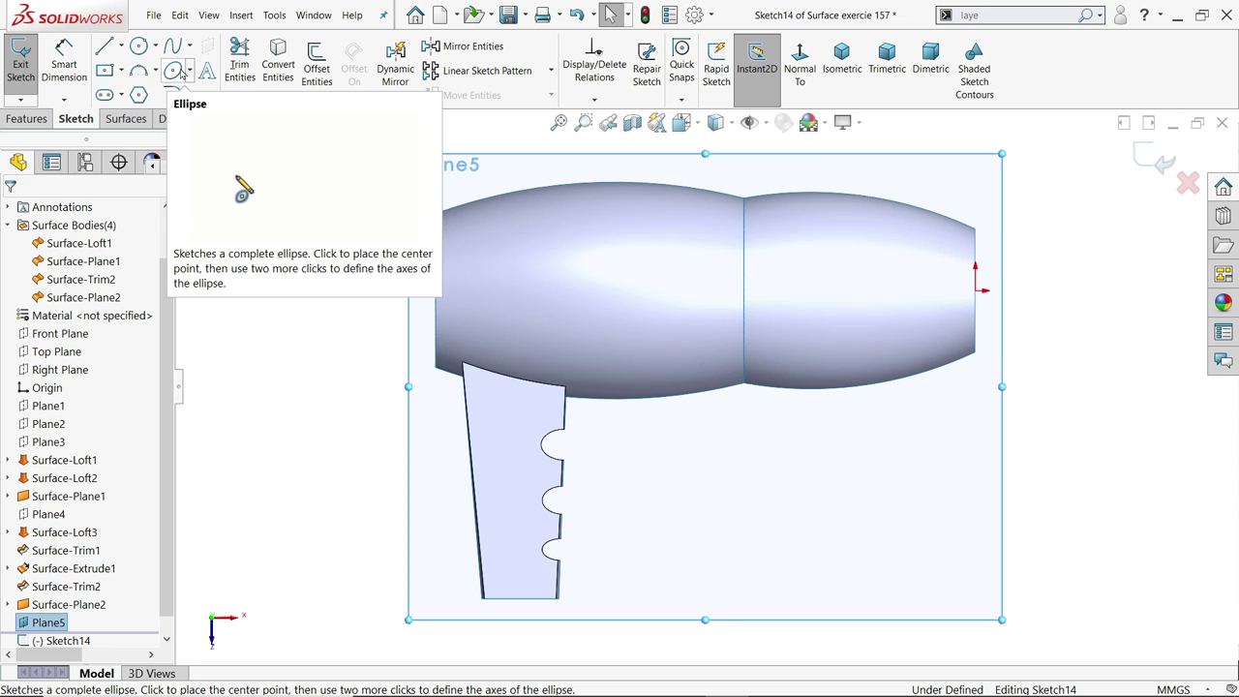
left_click(178, 71)
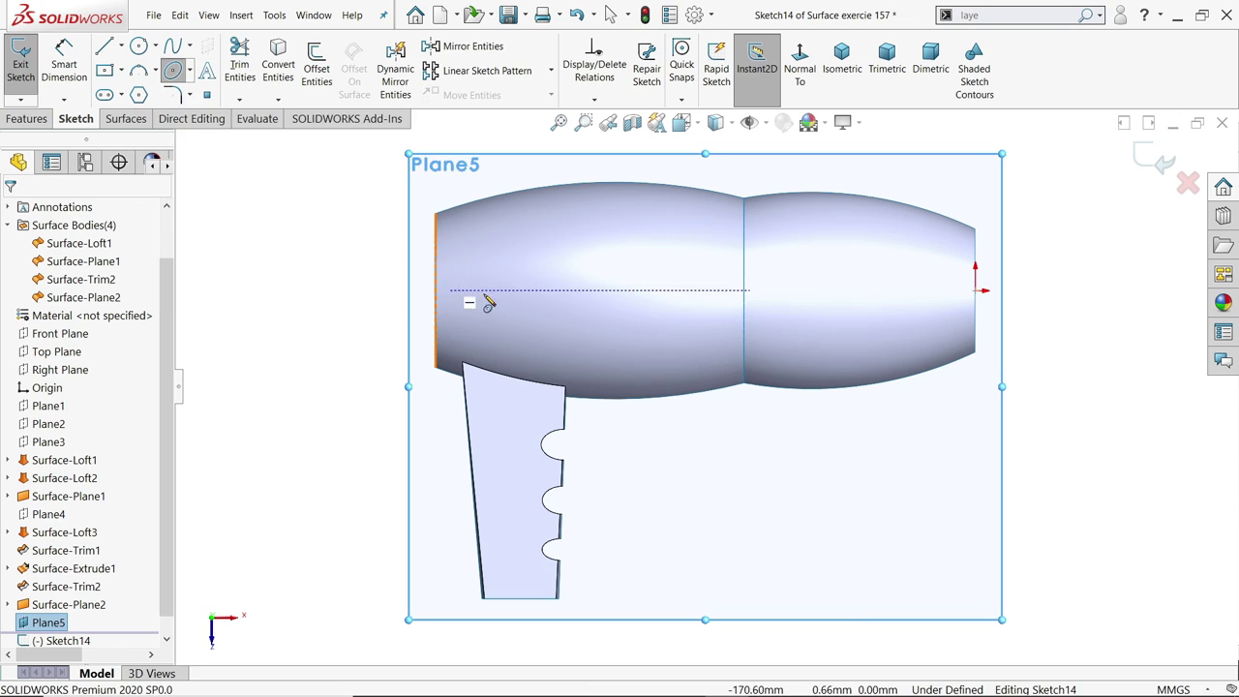
left_click(598, 282)
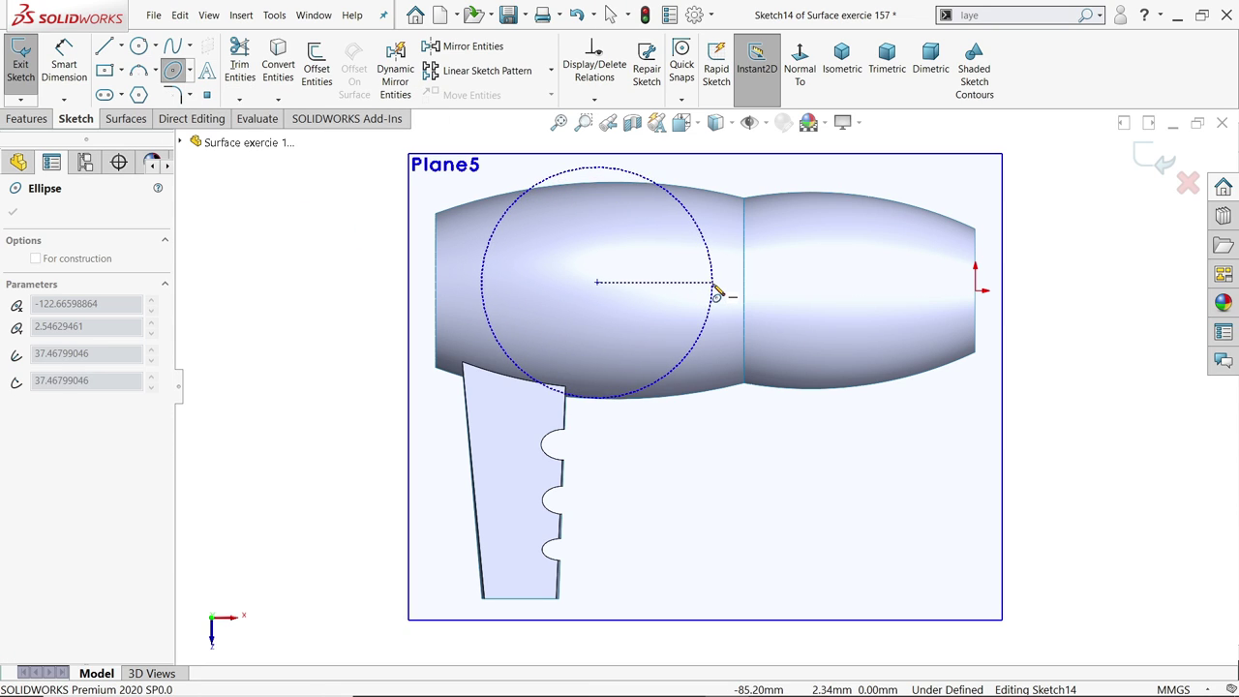
left_click(713, 283)
left_click(722, 238)
left_click(619, 211)
Dimension the ellipse's major axis between its two end points at 60 mm
key("d")
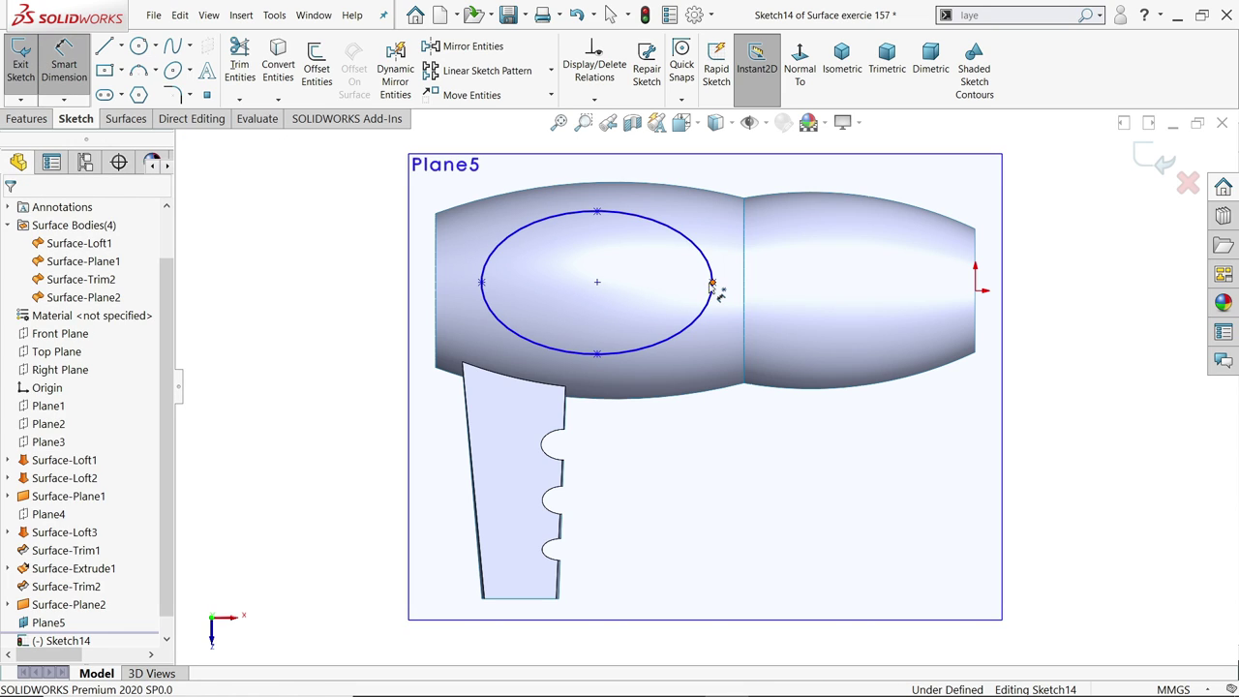
left_click(482, 283)
left_click(713, 282)
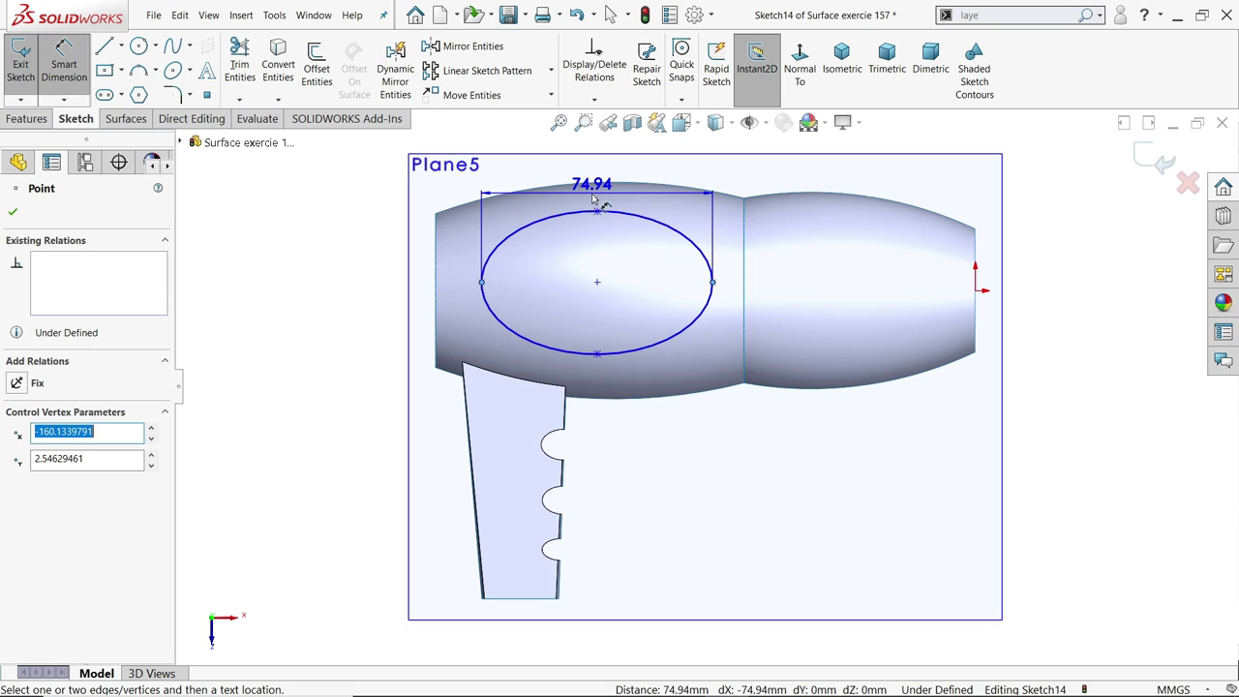
left_click(591, 194)
type("60")
mouse_move(629, 243)
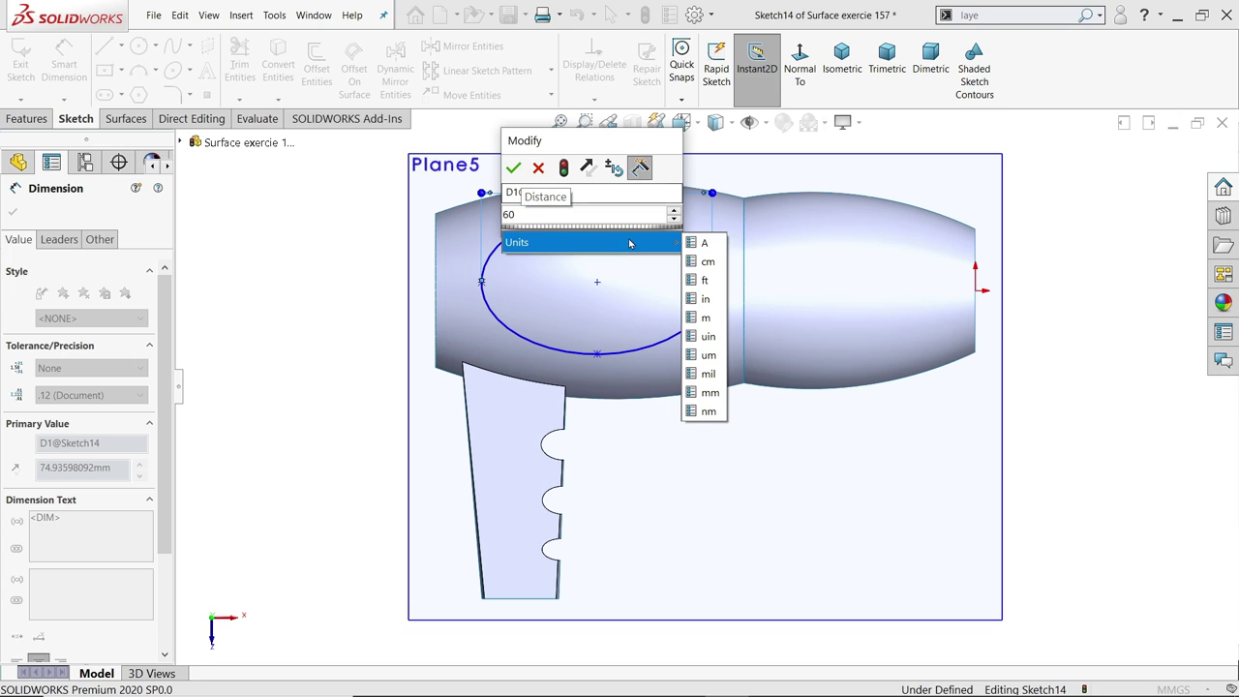
key("Return")
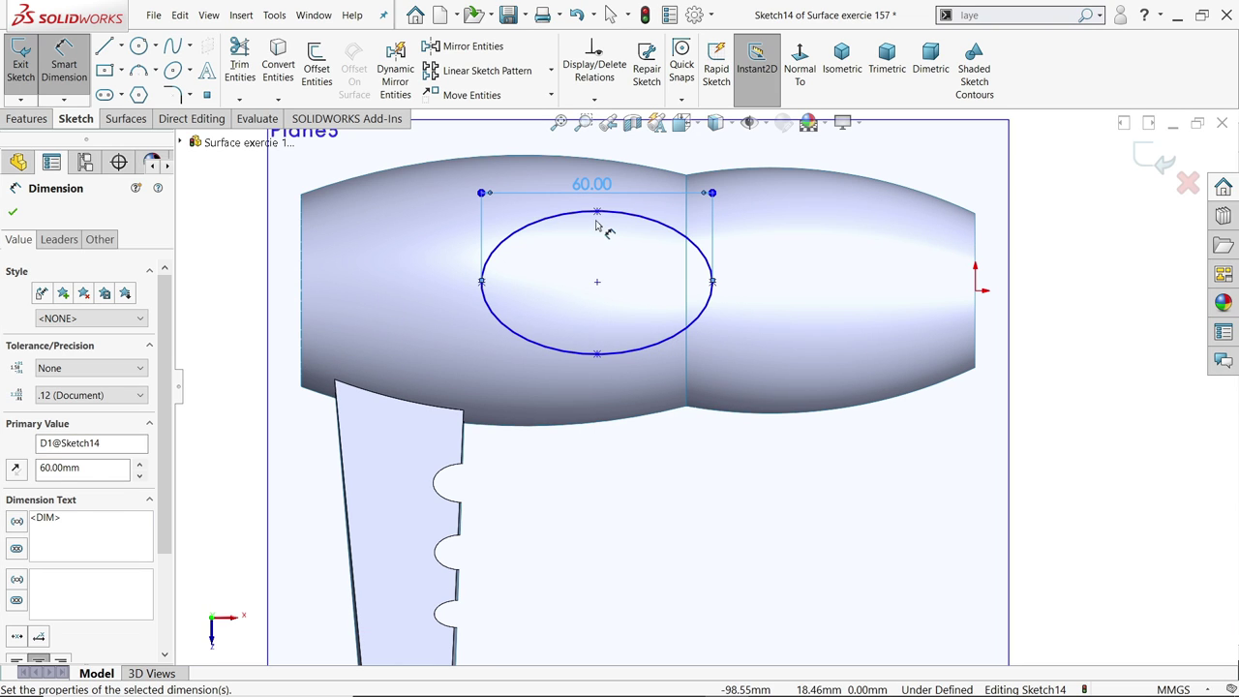
Dimension the ellipse's minor axis between its two end points at 35 mm
left_click(597, 212)
left_click(597, 354)
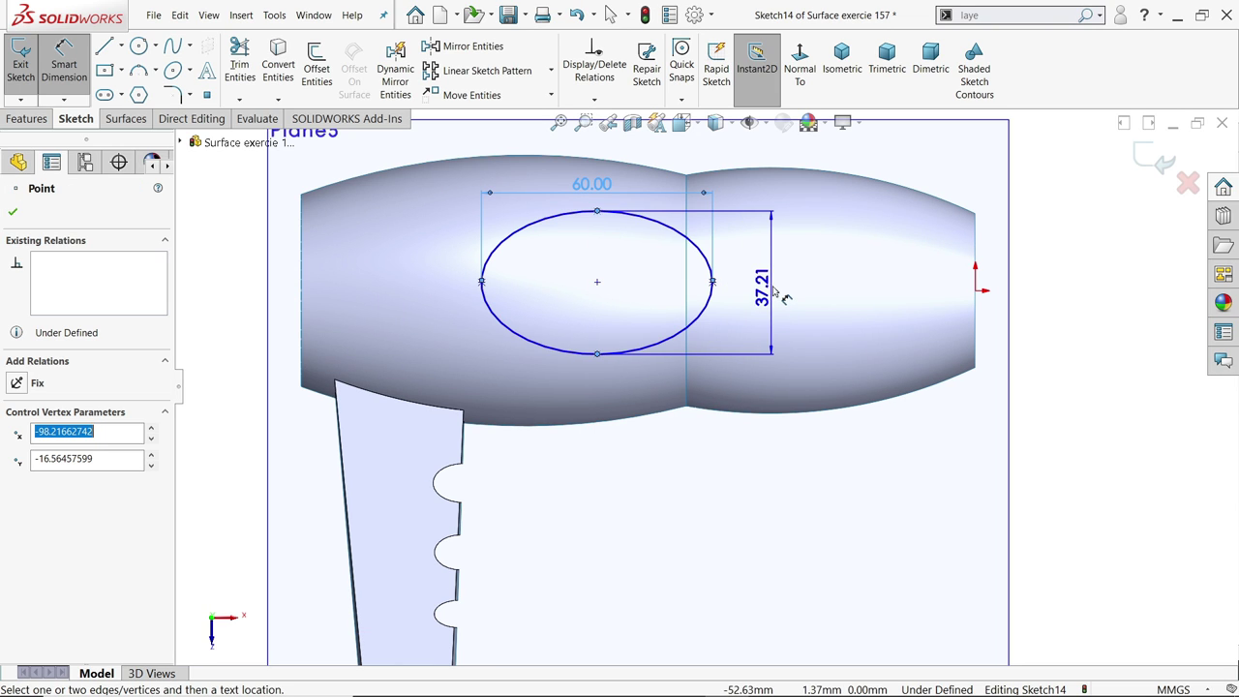
left_click(776, 289)
type("35")
key("Return")
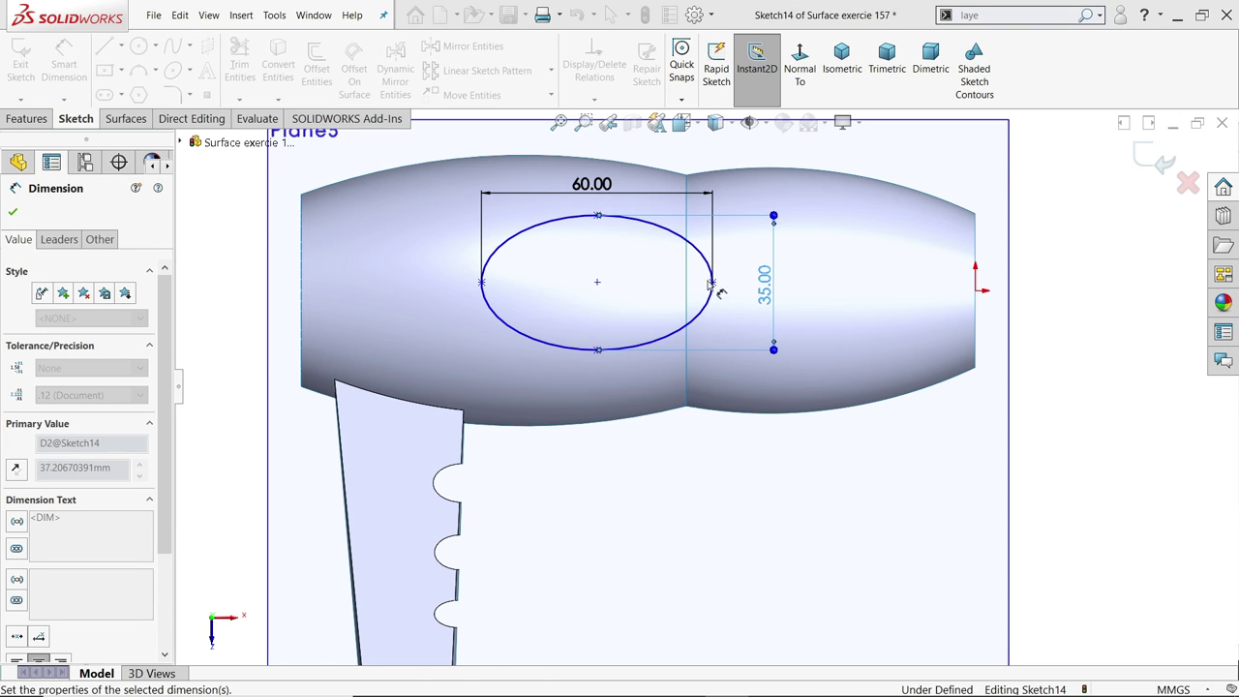
Dimension the horizontal distance from the ellipse's centre to the origin at 119 mm
left_click(597, 284)
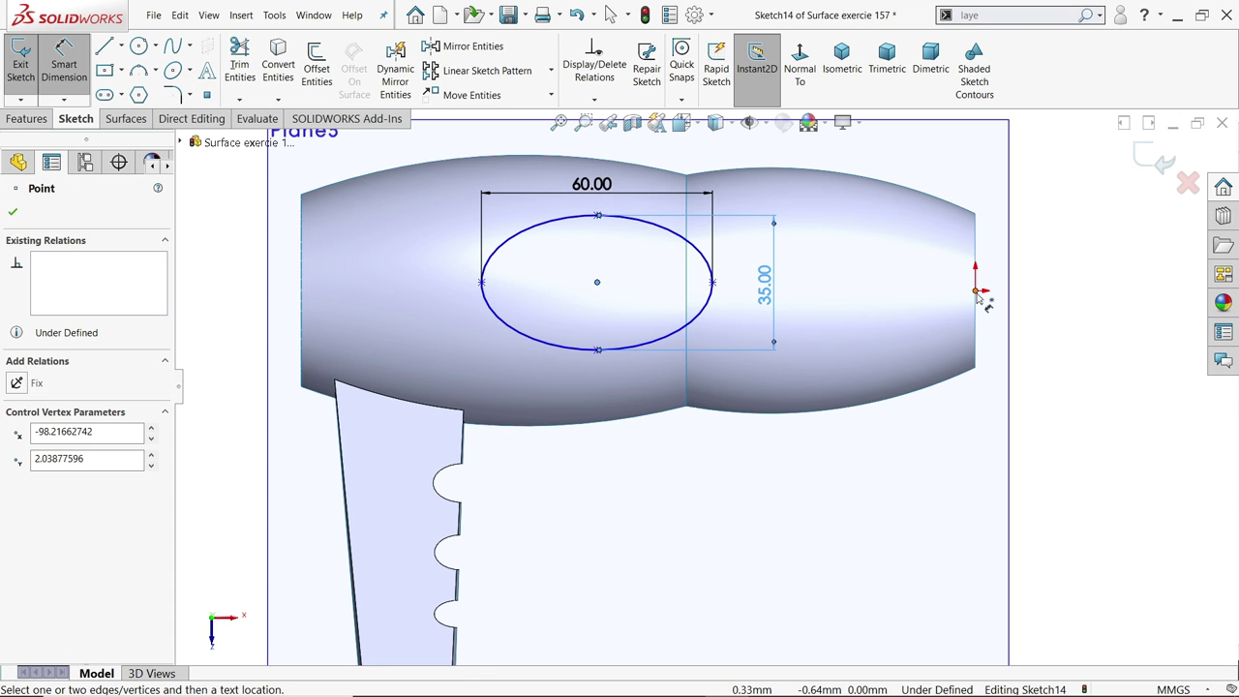
left_click(976, 291)
left_click(800, 451)
type("119")
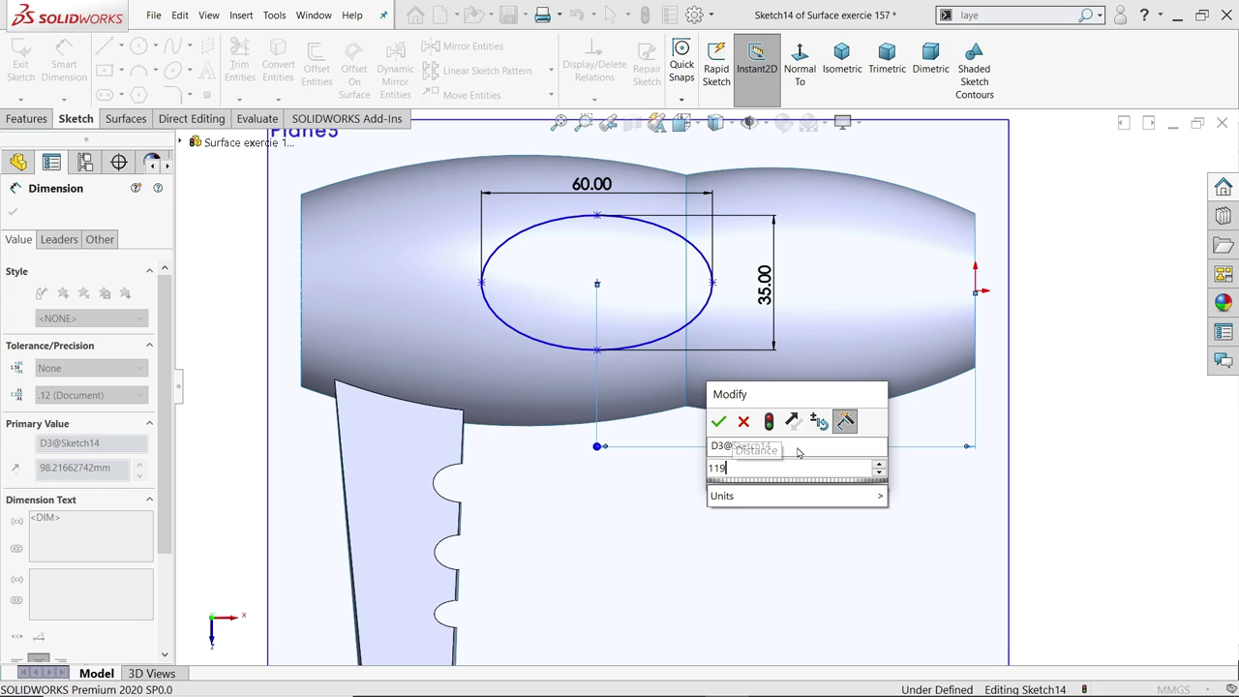
key("Return")
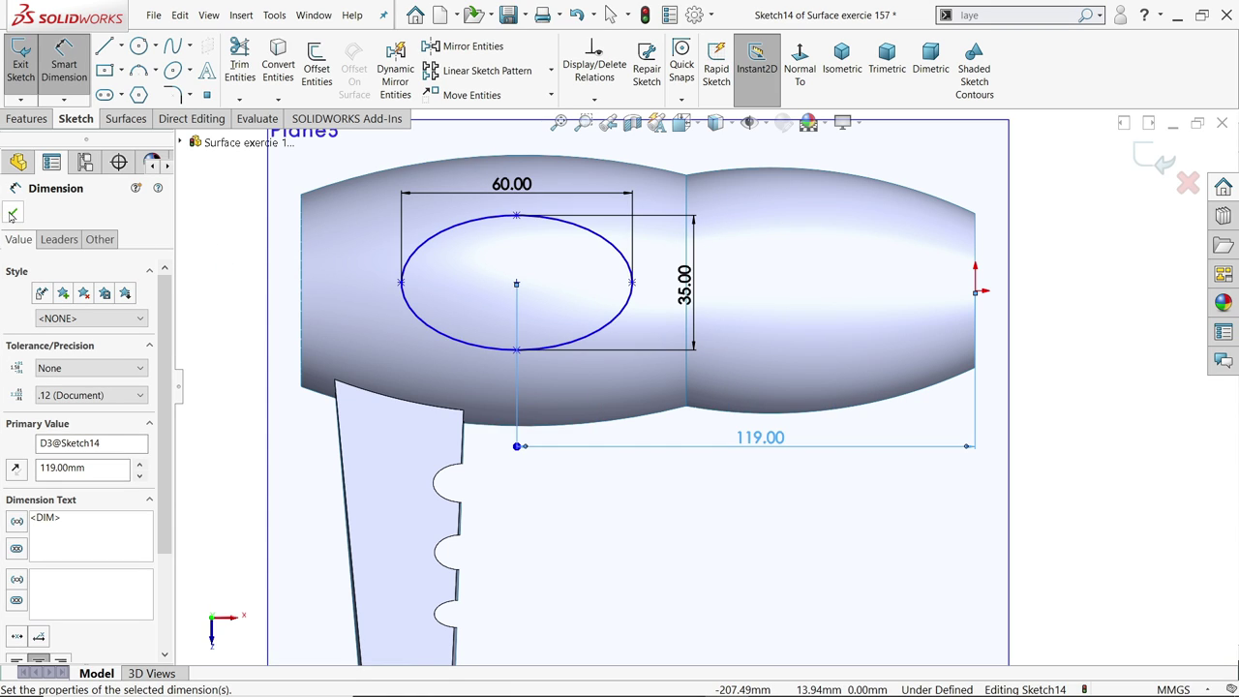
left_click(13, 214)
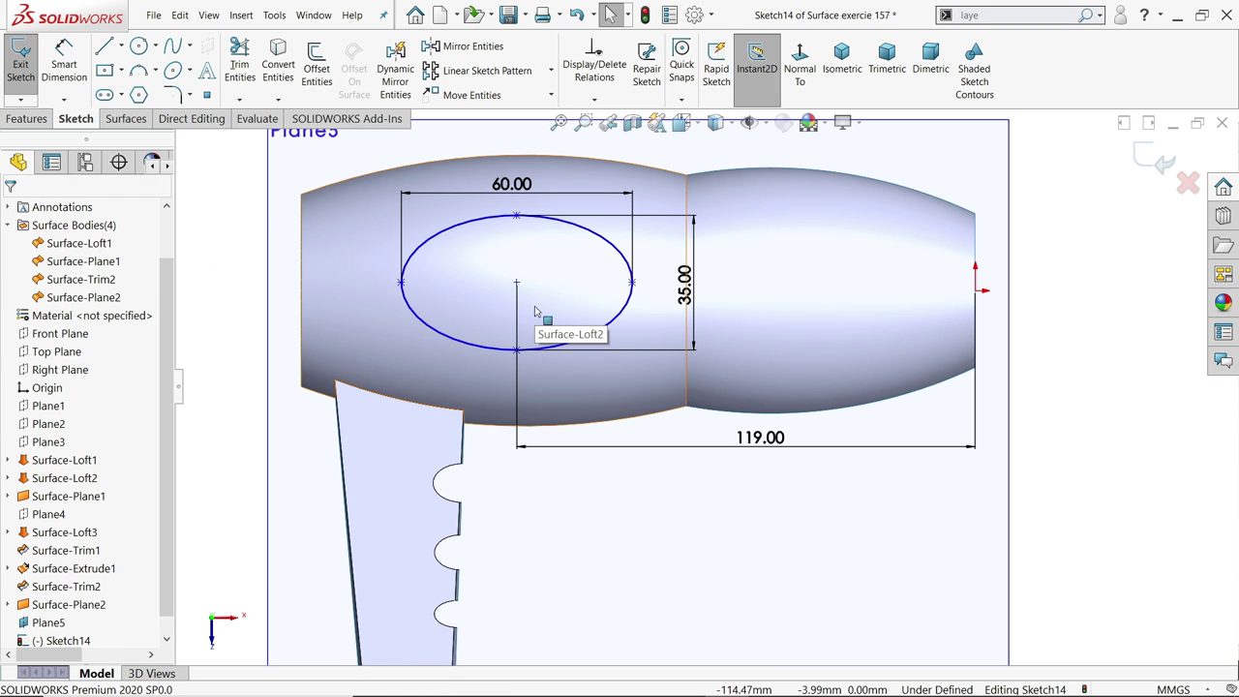
Make the ellipse's centre horizontal with the origin and its major-axis end point horizontal with the centre
scroll(617, 360, "down", 2)
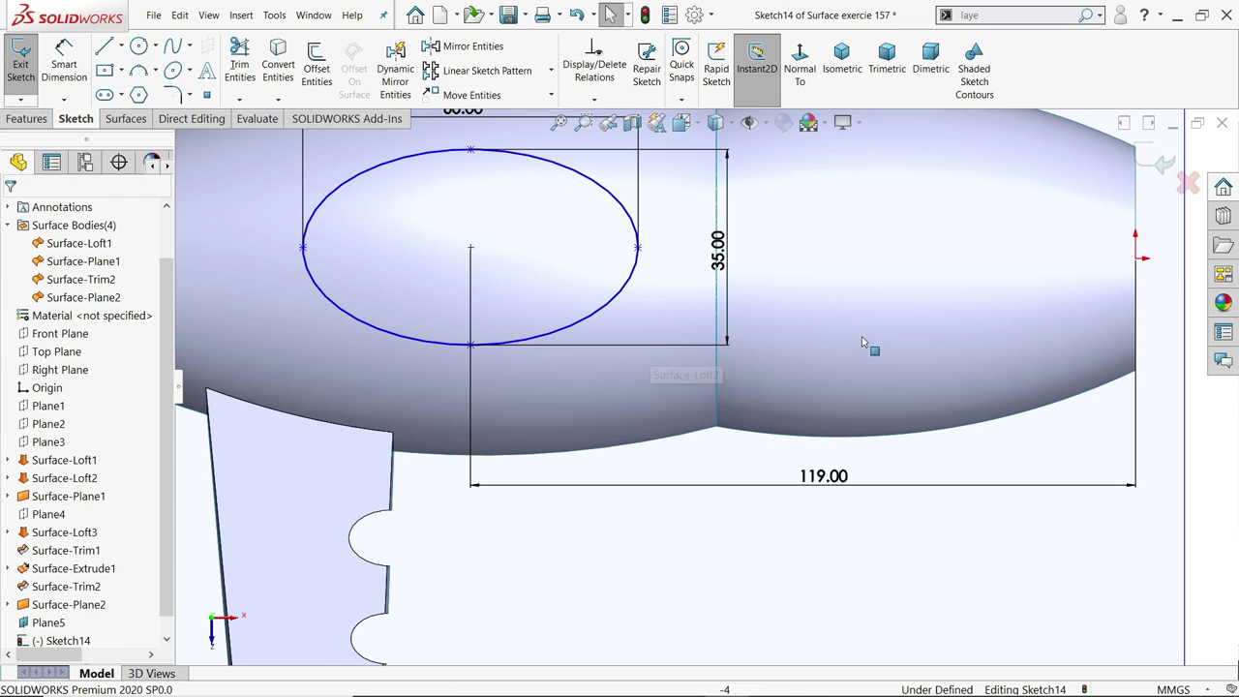
left_click(1138, 260)
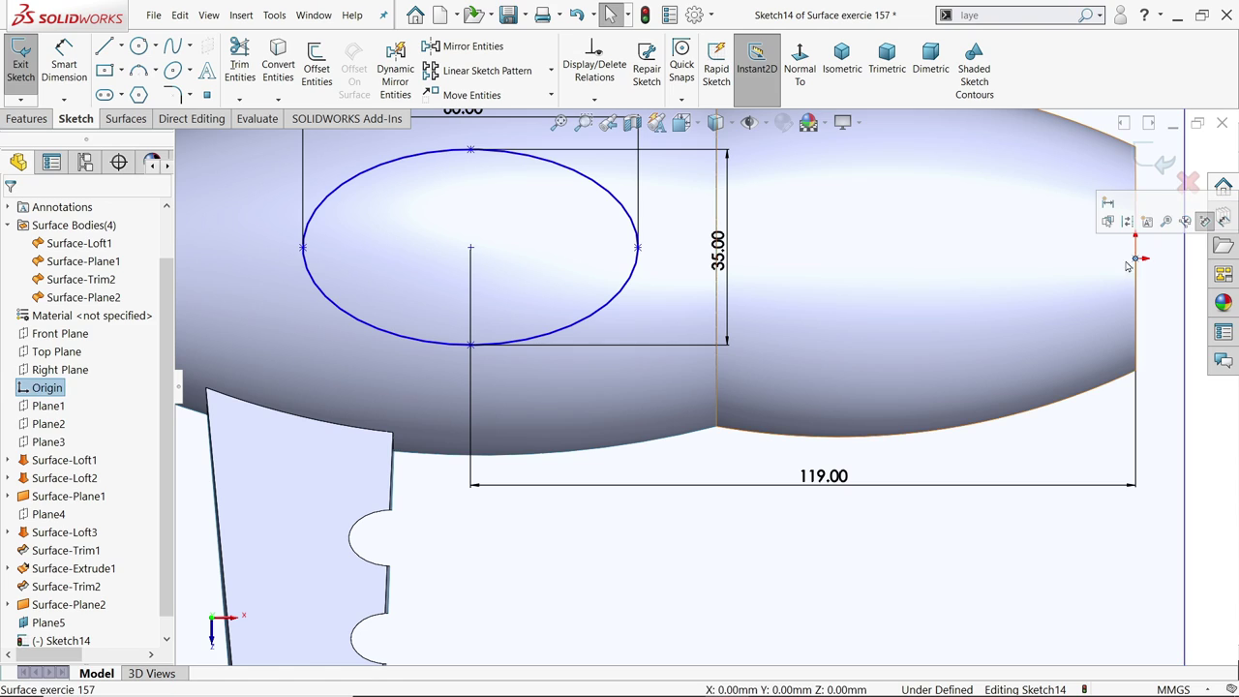
left_click(471, 249, "ctrl")
left_click(607, 211)
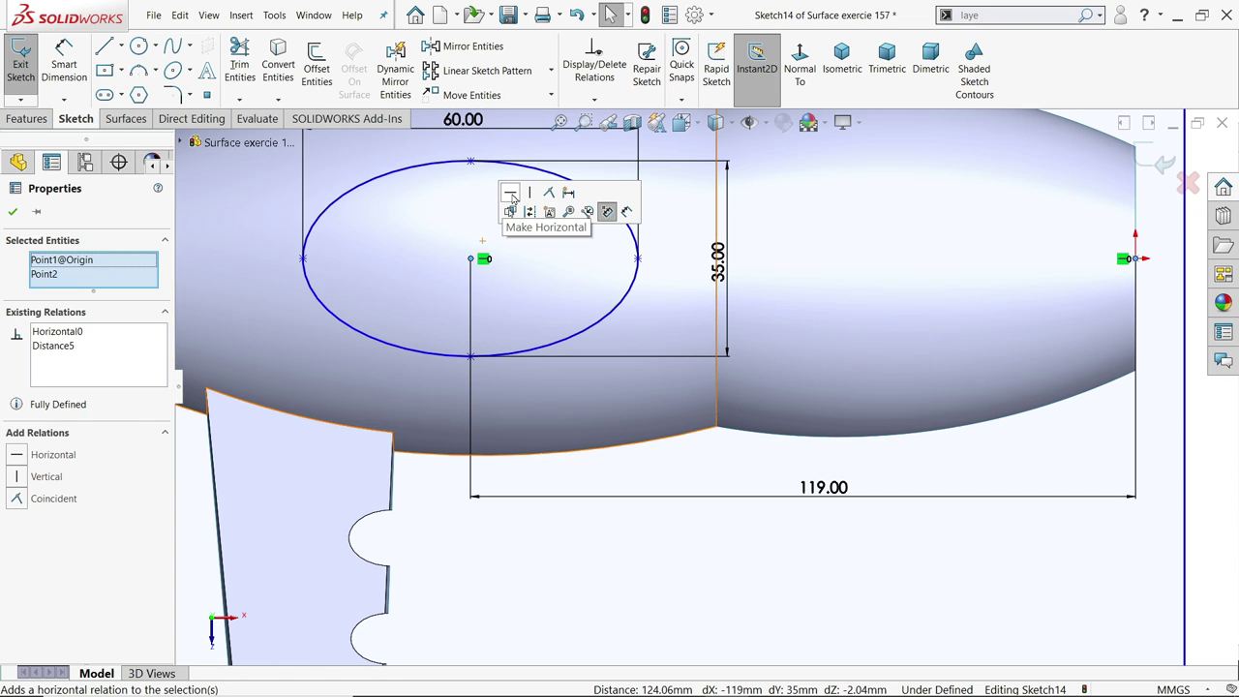
left_click(635, 256)
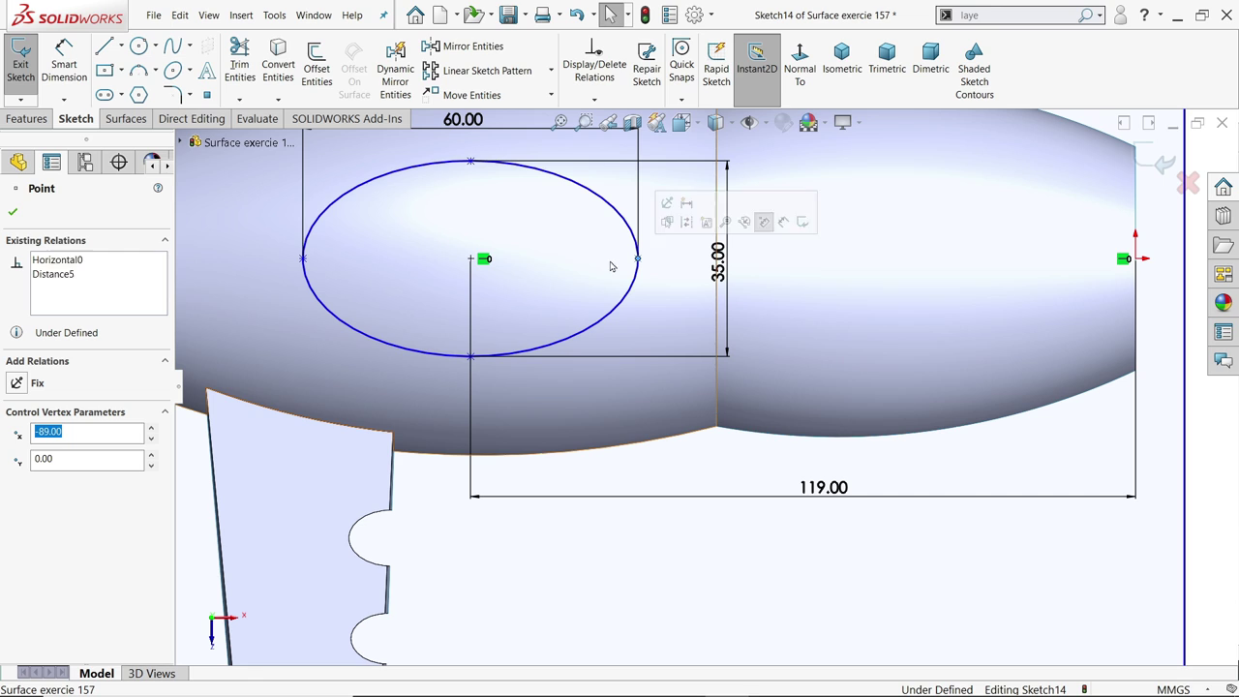
left_click(471, 260, "ctrl")
left_click(608, 224)
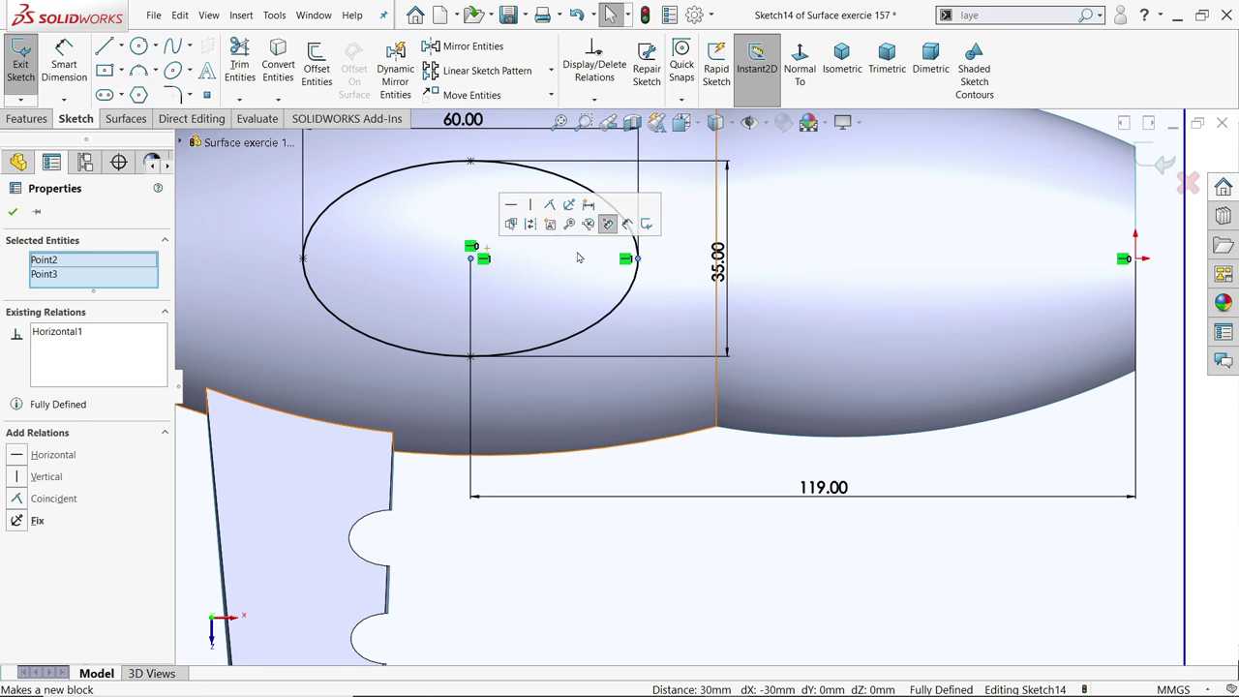
key("f")
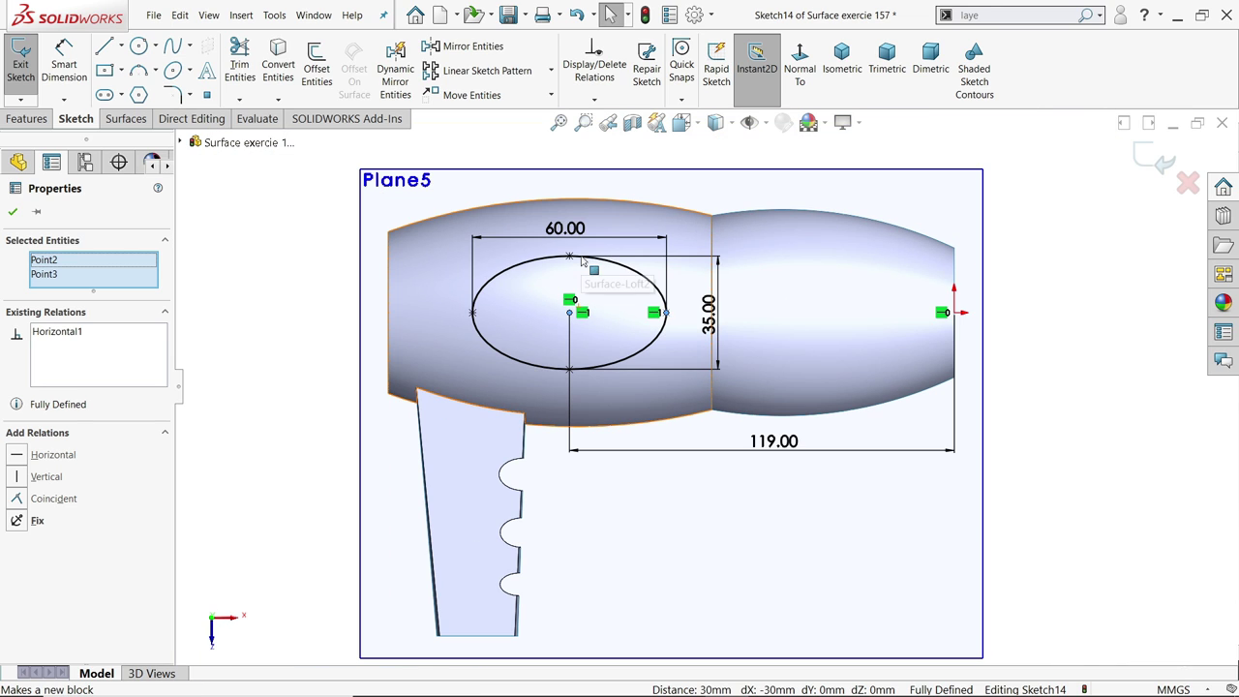
Exit the sketch and project the ellipse onto the larger main body face as a Sketch on faces projected curve
left_click(841, 60)
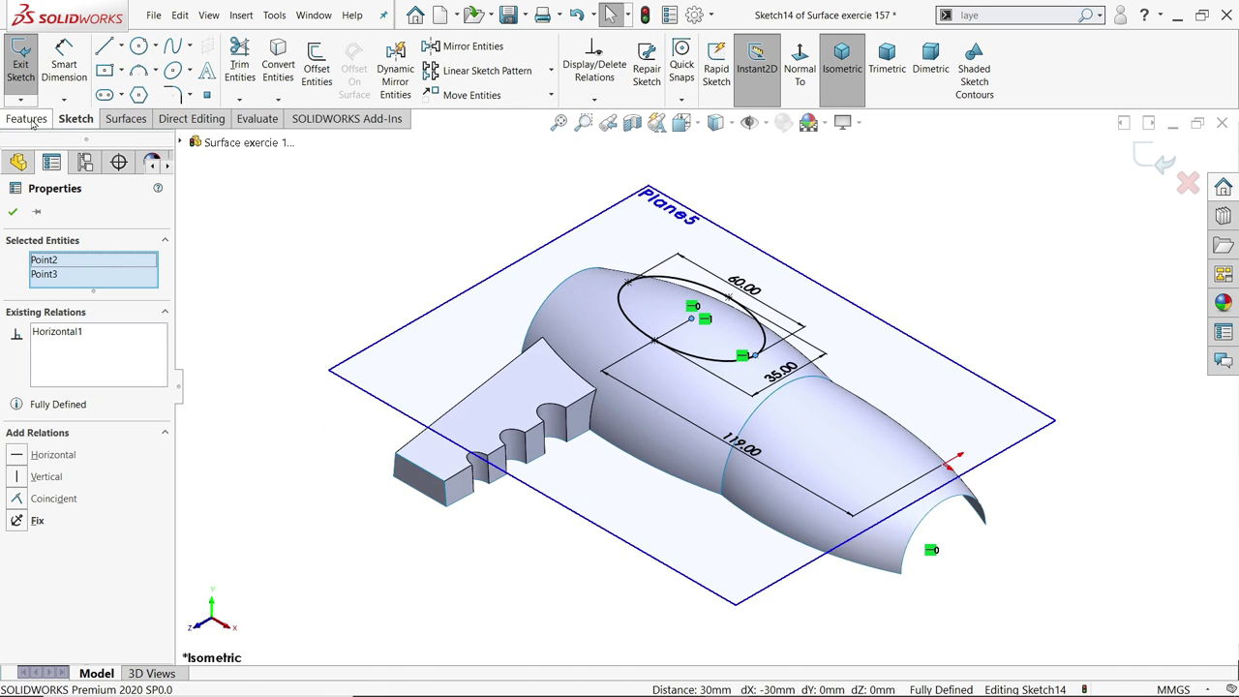
left_click(28, 119)
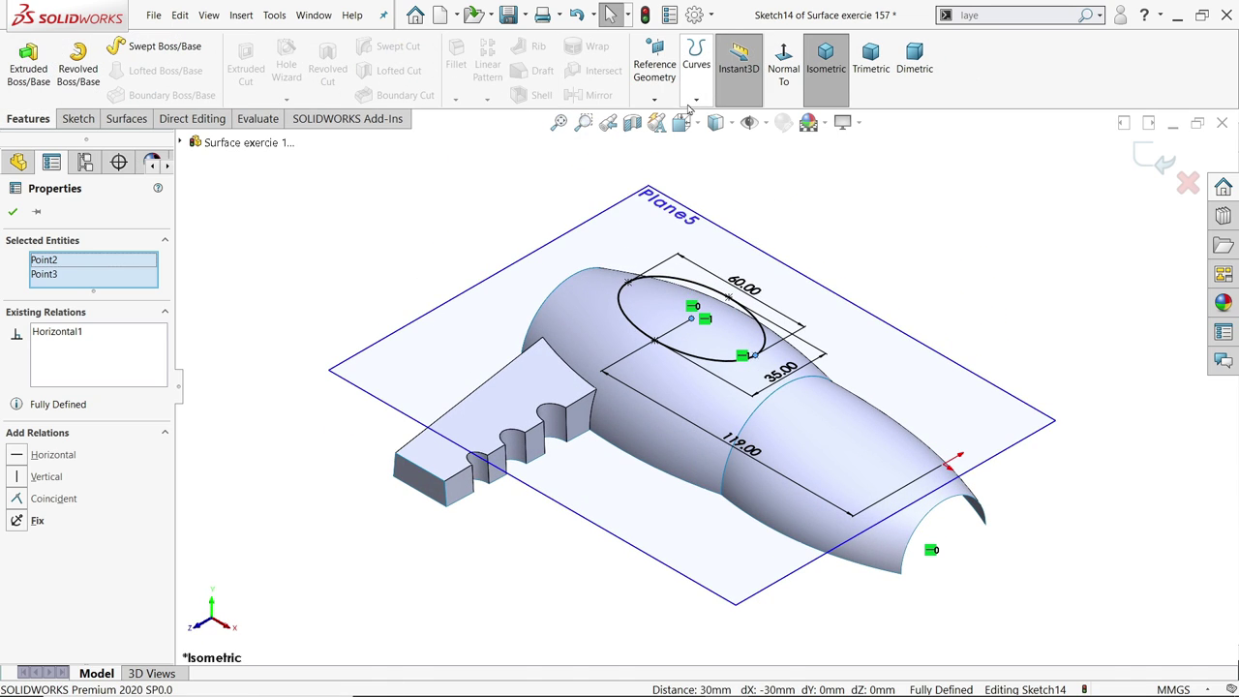
left_click(1158, 163)
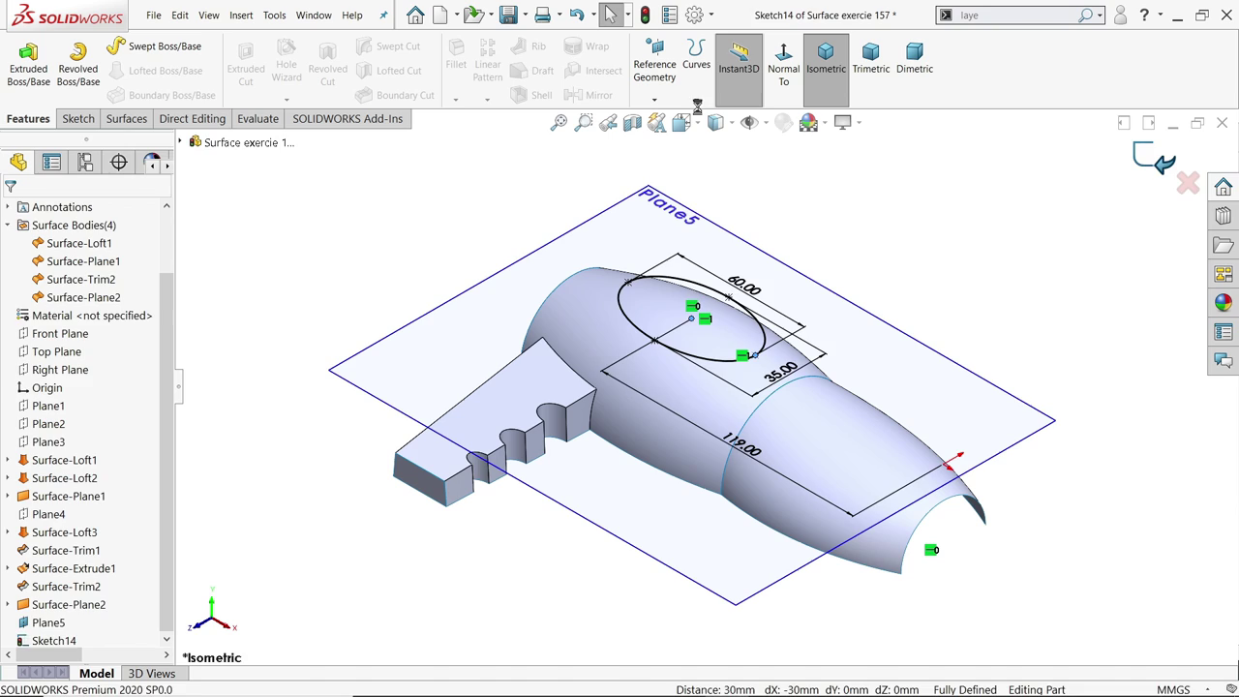
left_click(696, 58)
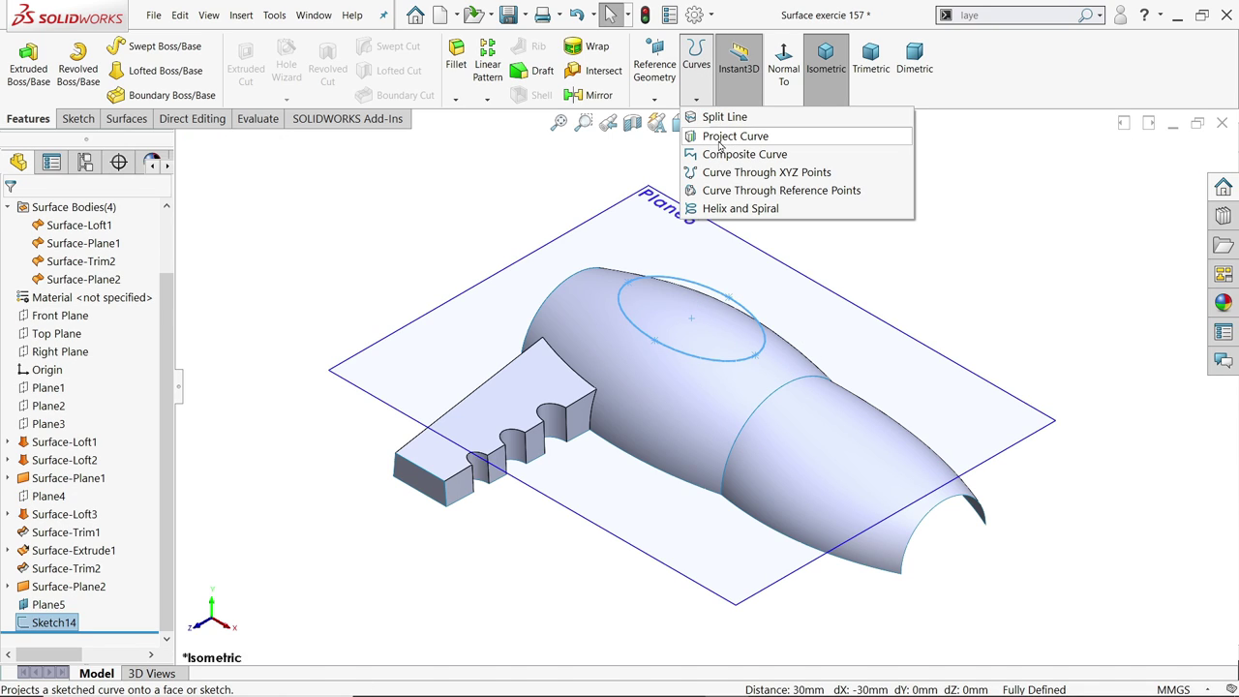
left_click(735, 135)
scroll(775, 388, "down", 4)
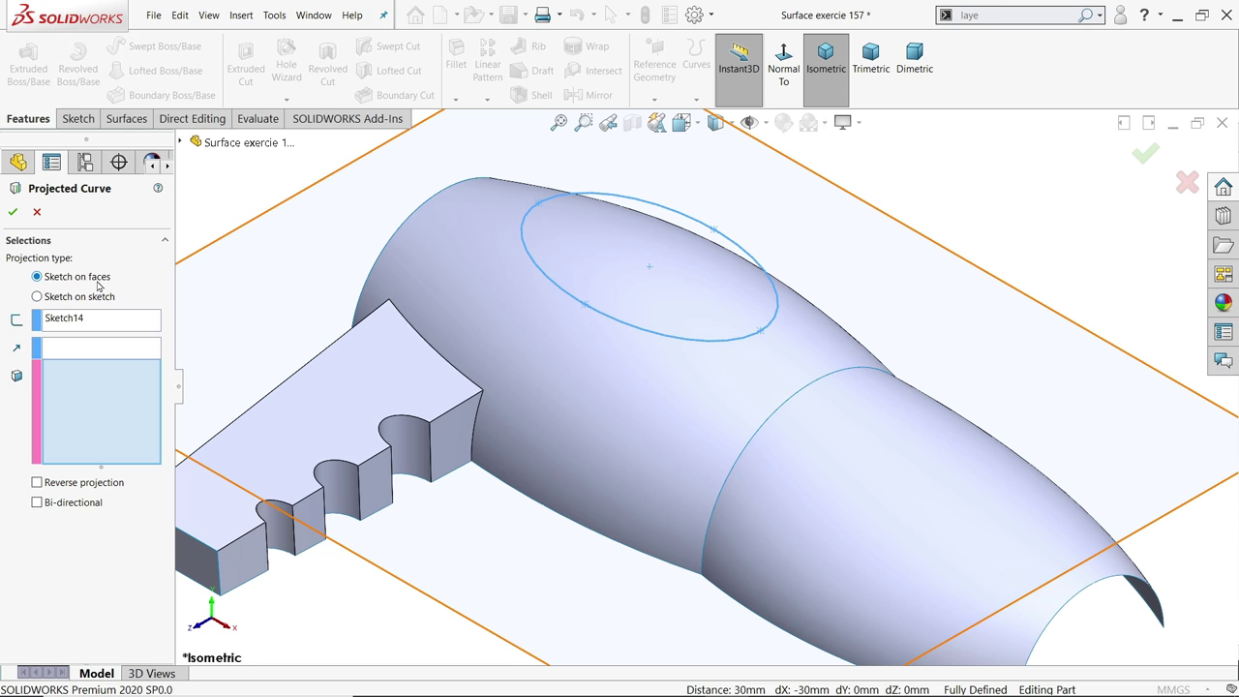
left_click(619, 381)
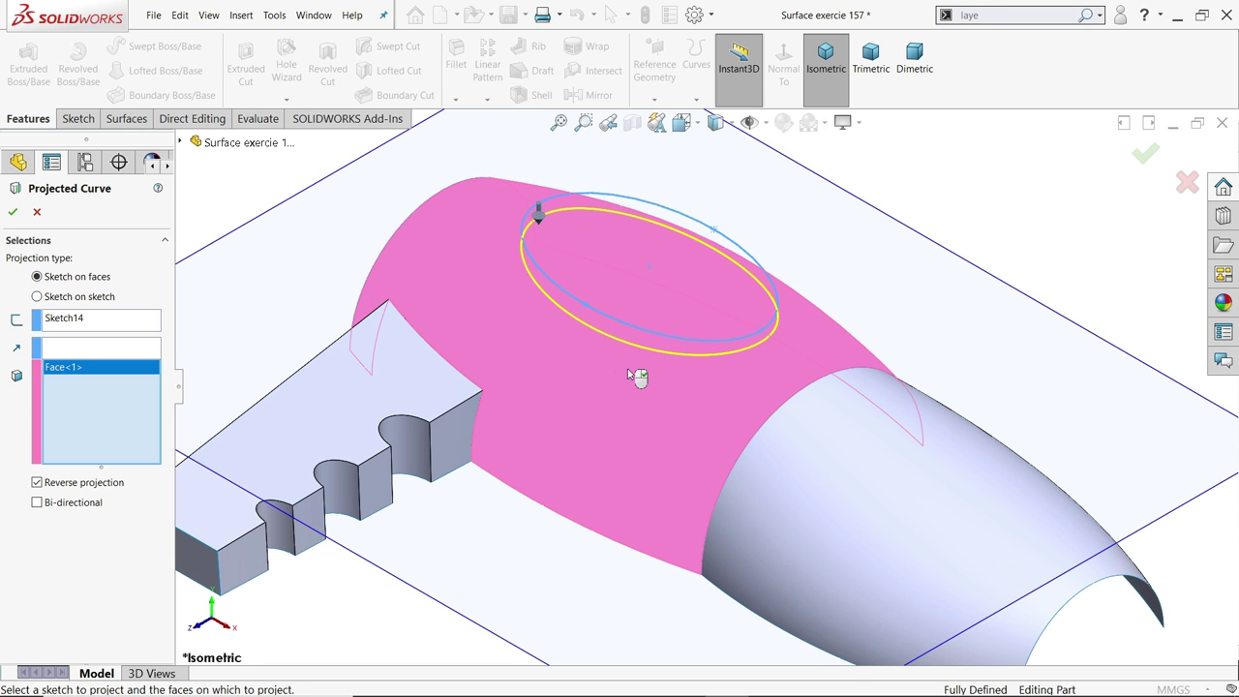
scroll(636, 377, "down", 2)
mouse_move(684, 367)
middle_mouse_down()
mouse_move(730, 277)
mouse_move(698, 360)
middle_mouse_up()
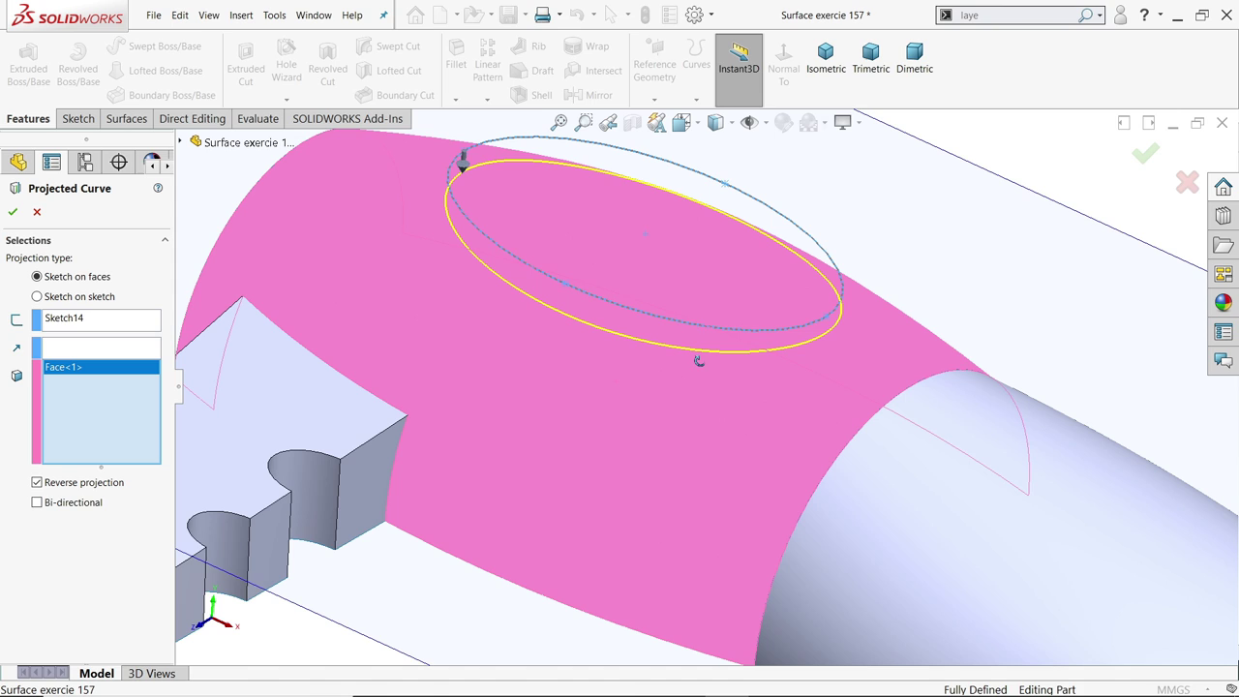
left_click(14, 212)
scroll(664, 351, "up", 3)
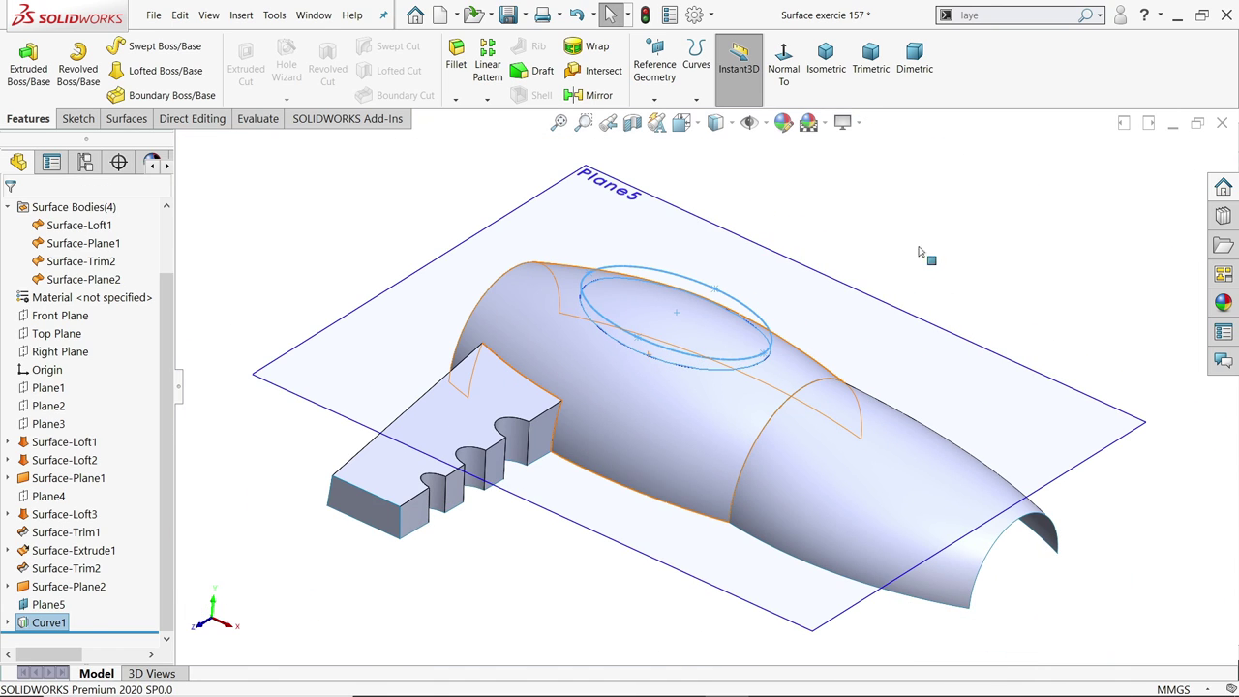
Hide Plane5 so that the main body and the projected ellipse are unobstructed
left_click(876, 300)
left_click(944, 258)
middle_click_drag(907, 291, 893, 304)
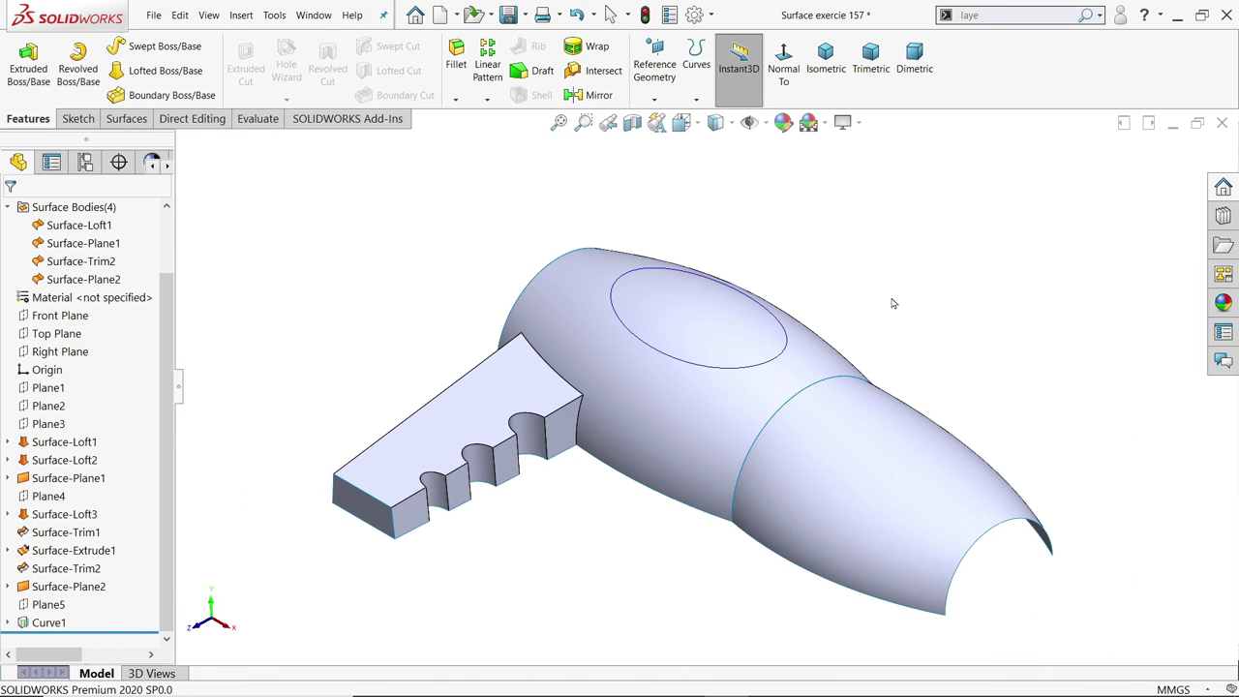
Cut the elliptical opening with a Standard Trim Surface, using Curve1 as trim tool and keeping the body surface outside the ellipse
scroll(852, 300, "down", 2)
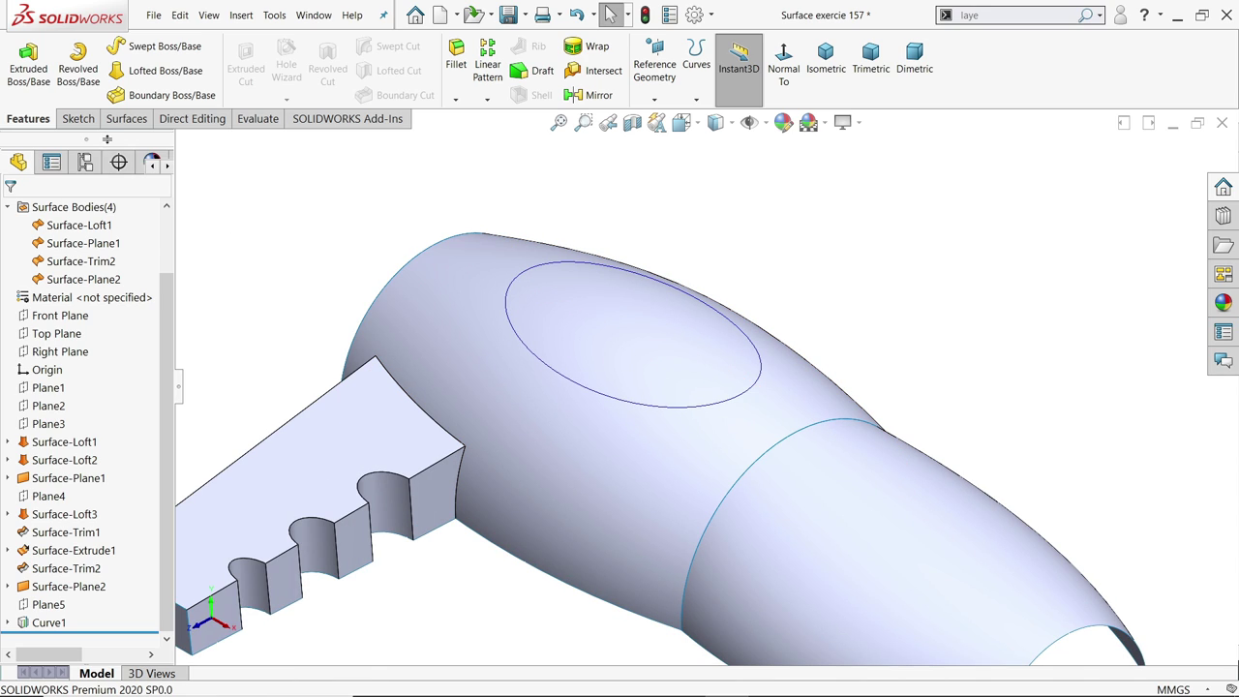
left_click(126, 118)
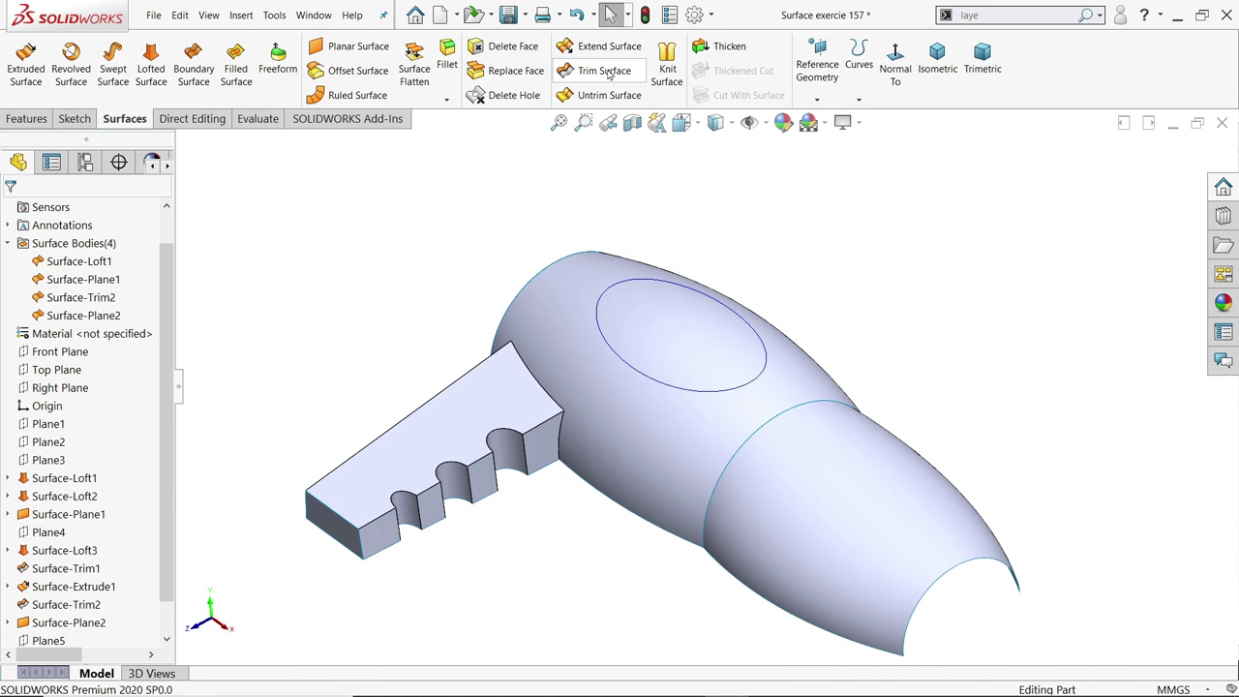
left_click(605, 70)
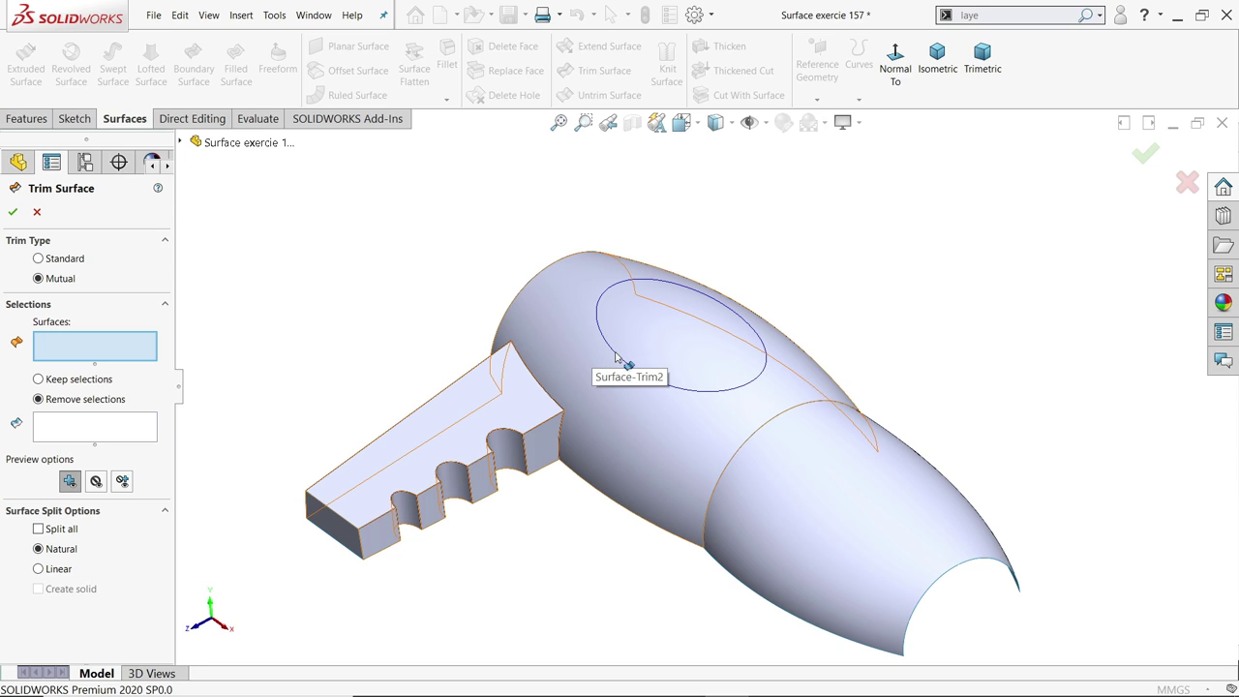
left_click(61, 263)
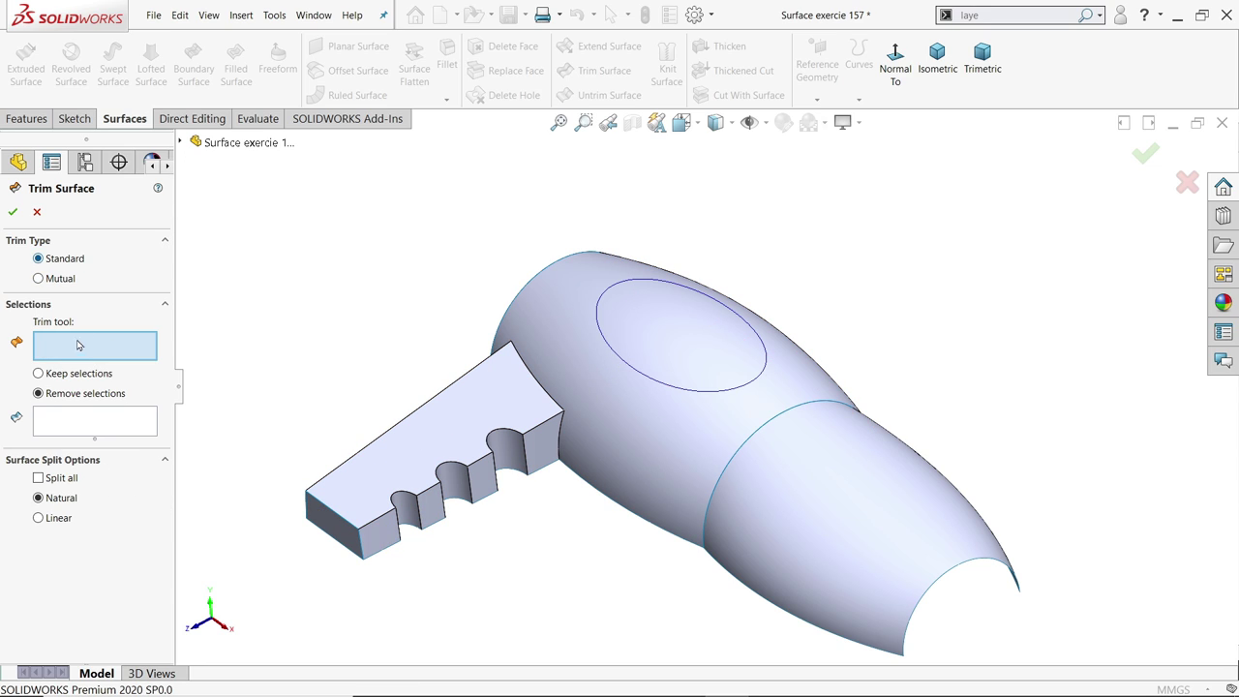
left_click(603, 351)
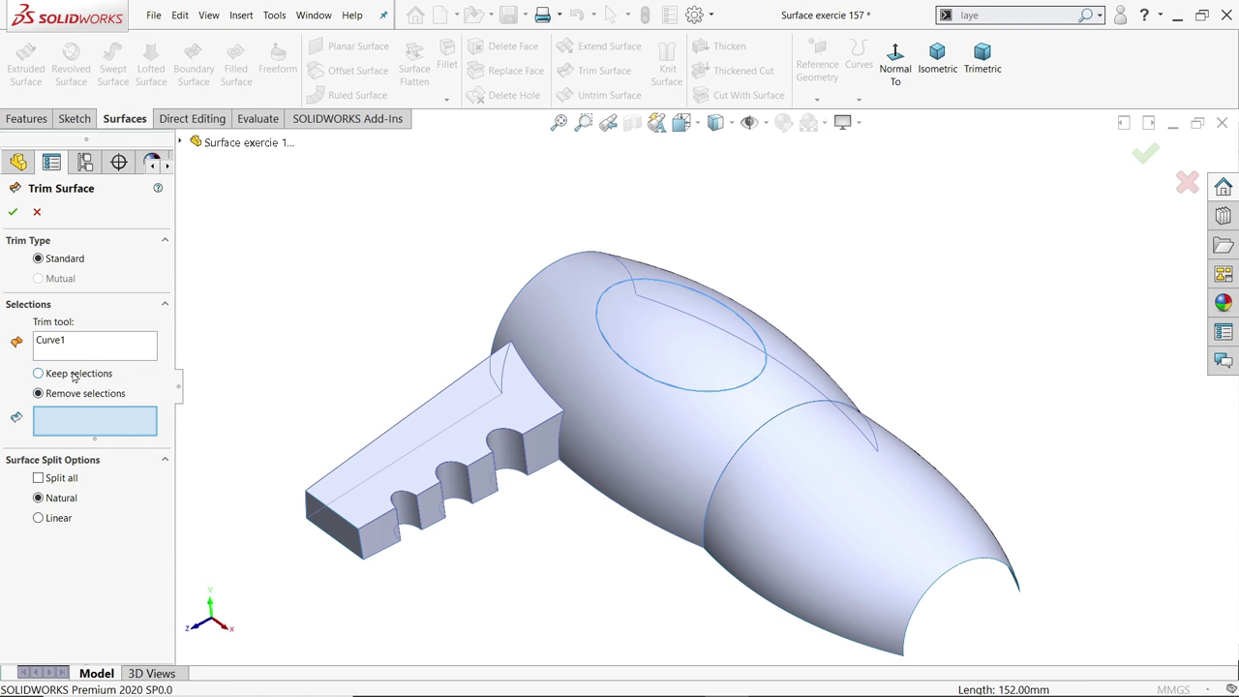
left_click(601, 404)
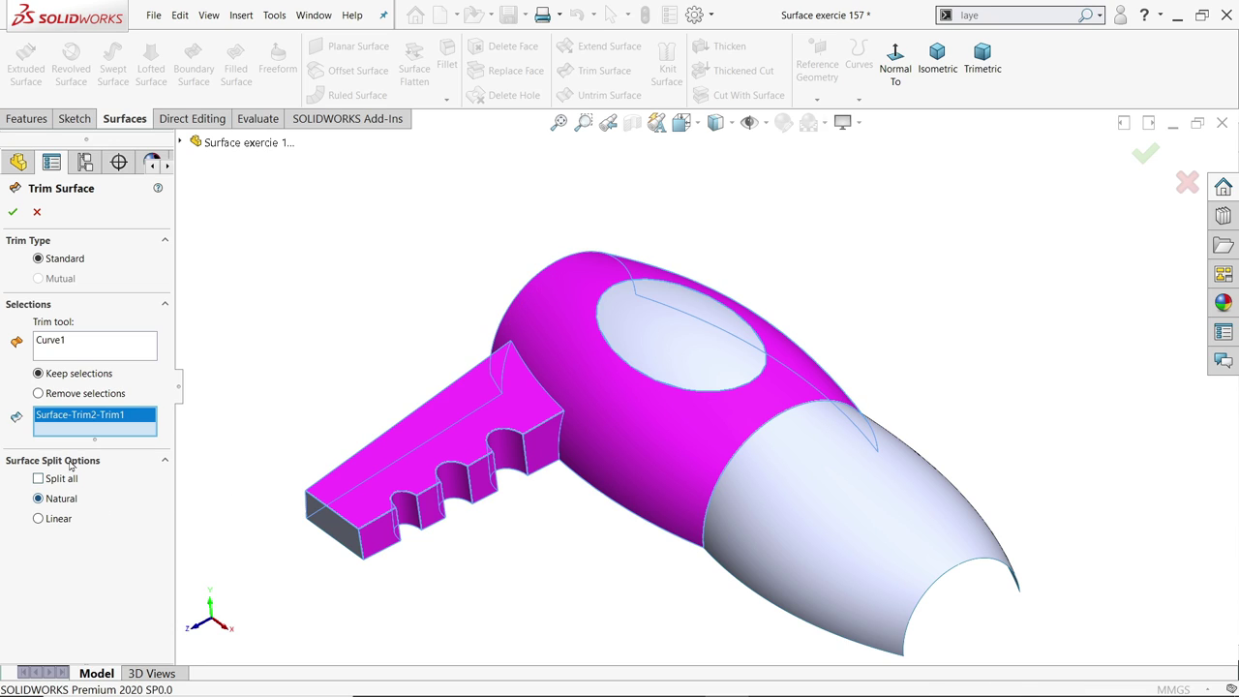
left_click(12, 215)
middle_click_drag(700, 435, 663, 365)
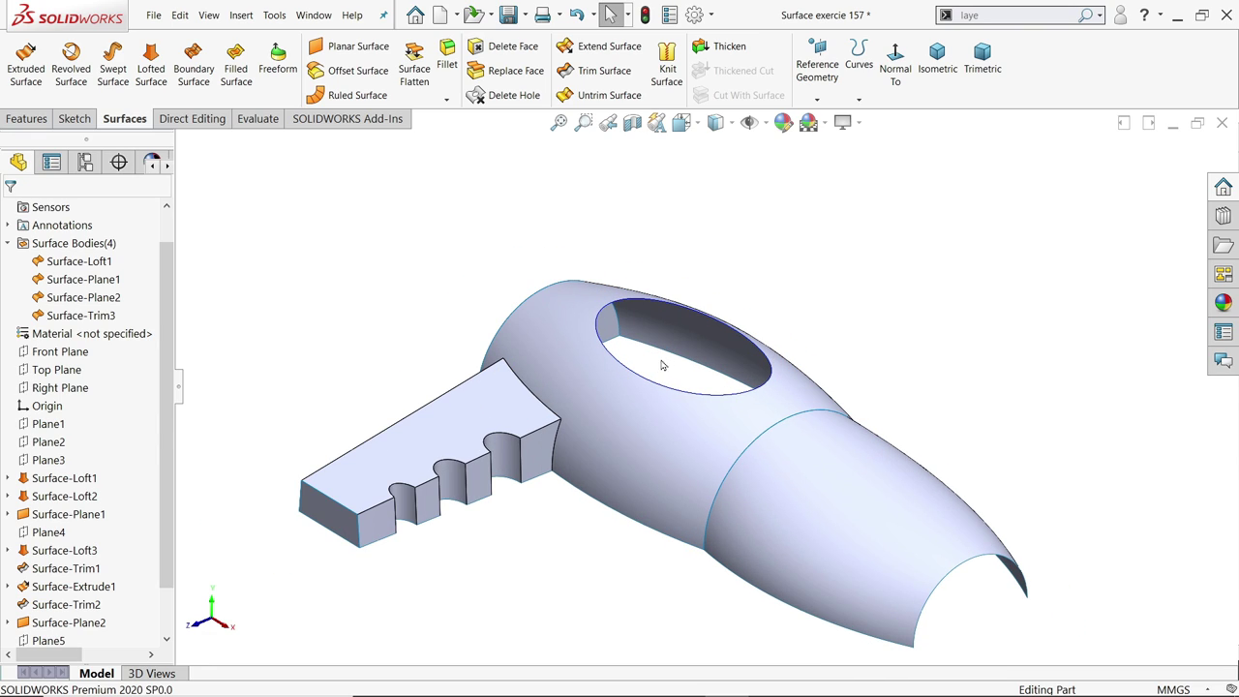
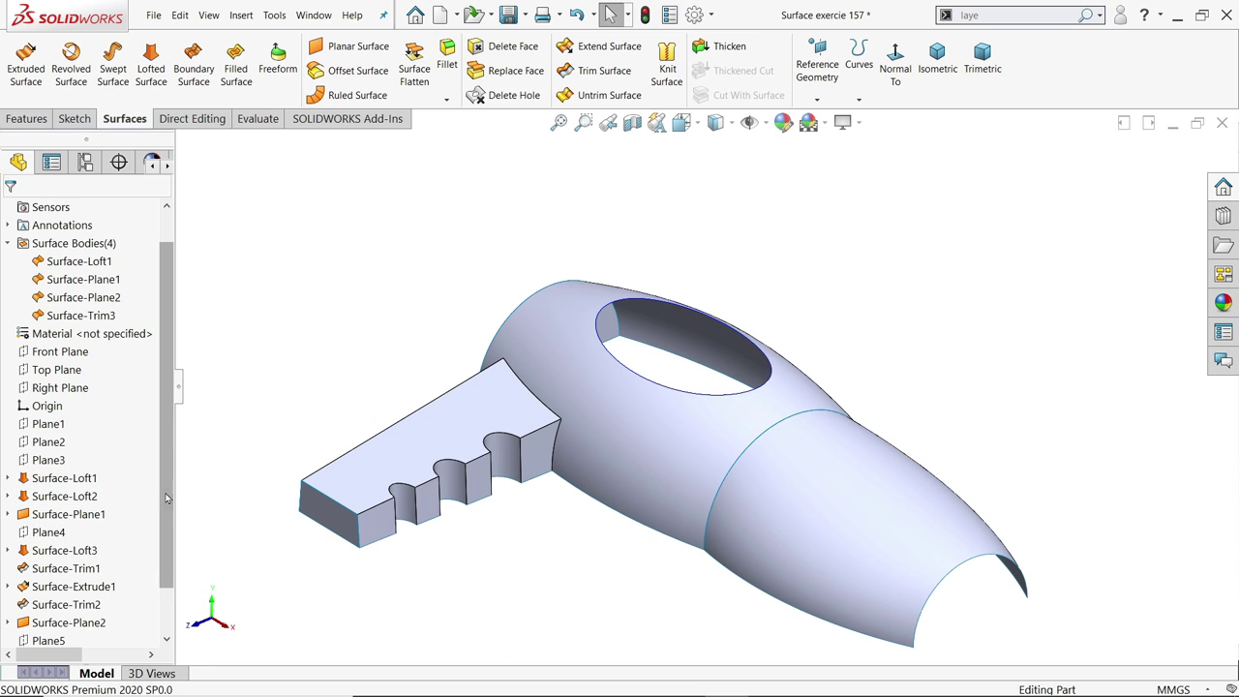
Create a reference plane offset 5 mm from Plane5, with the offset flipped downward toward the body
scroll(166, 498, "down", 2)
left_click(48, 587)
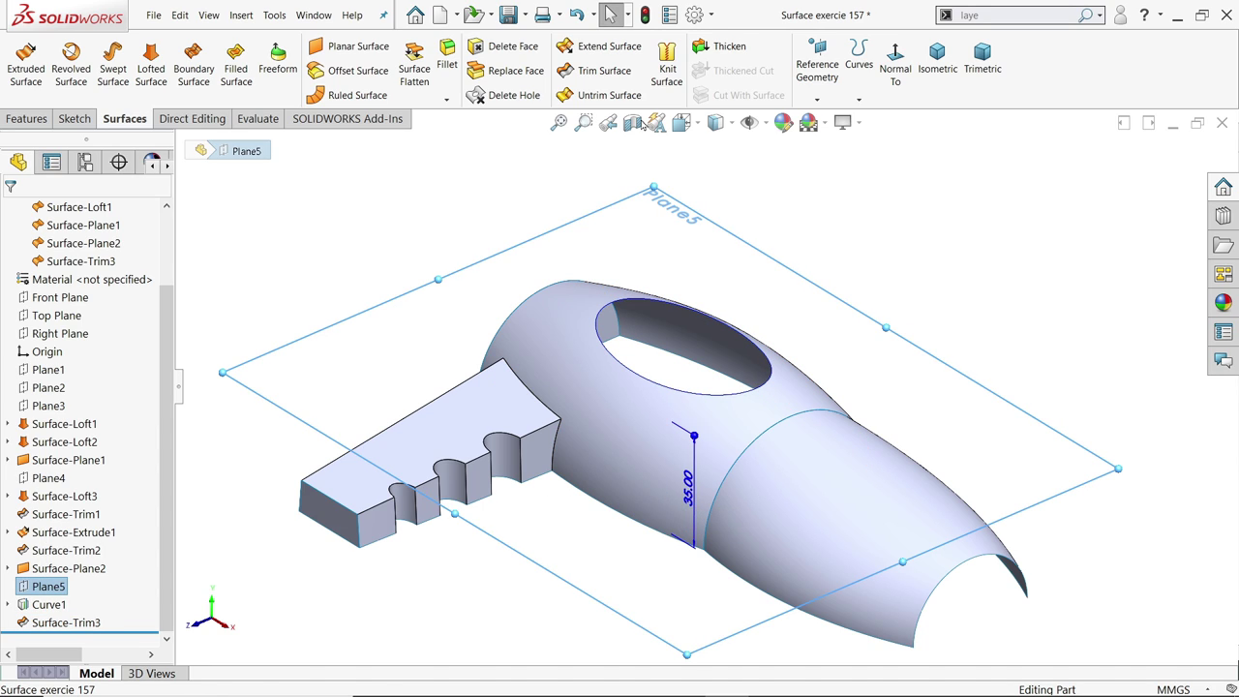
left_click(817, 100)
left_click(830, 117)
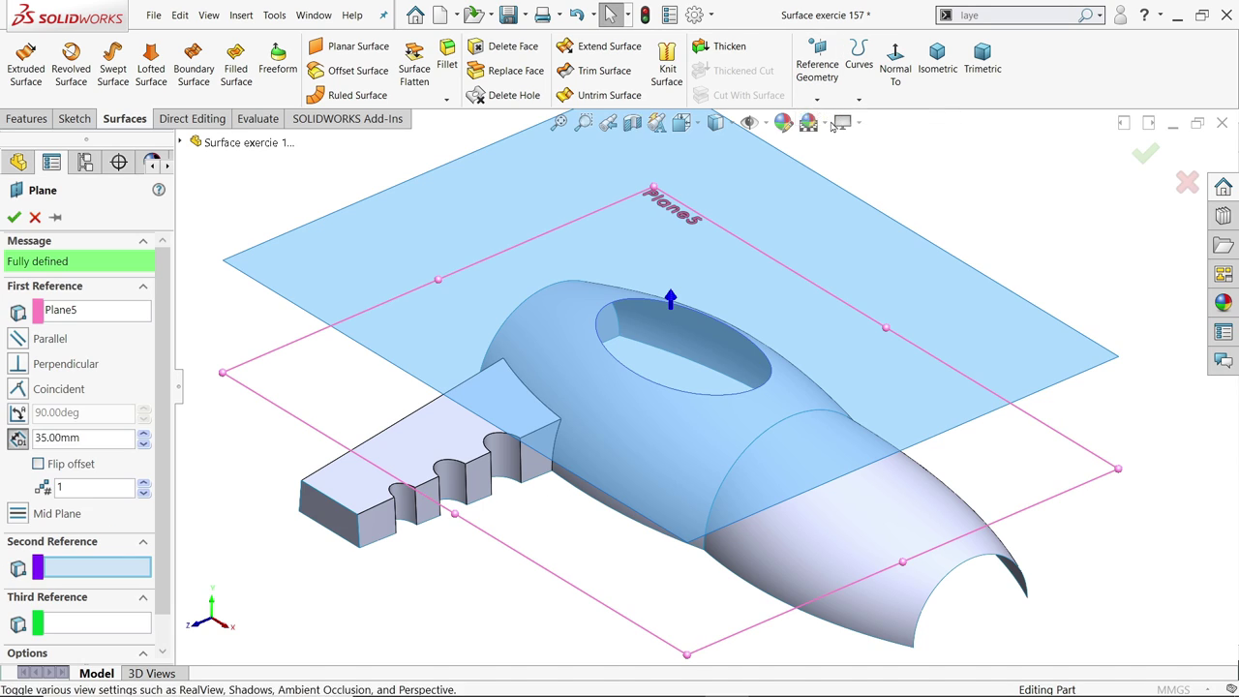
type("5")
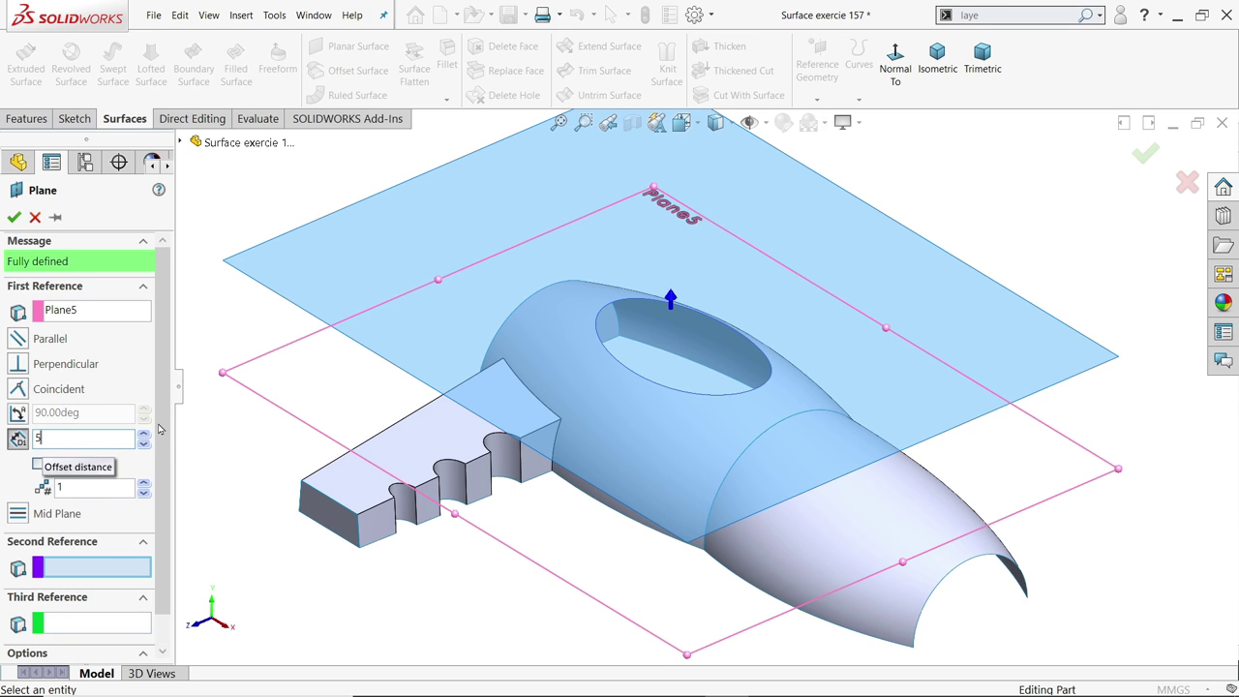
key("Return")
middle_click_drag(422, 499, 468, 406)
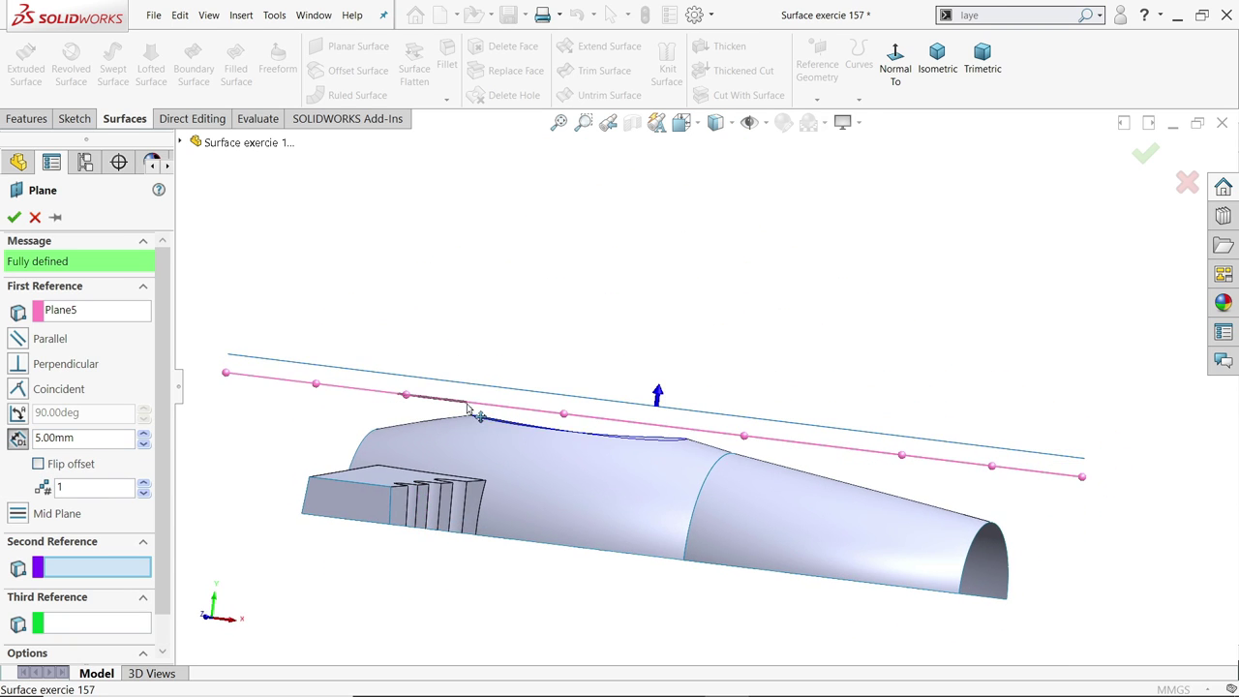
left_click(37, 465)
left_click(13, 216)
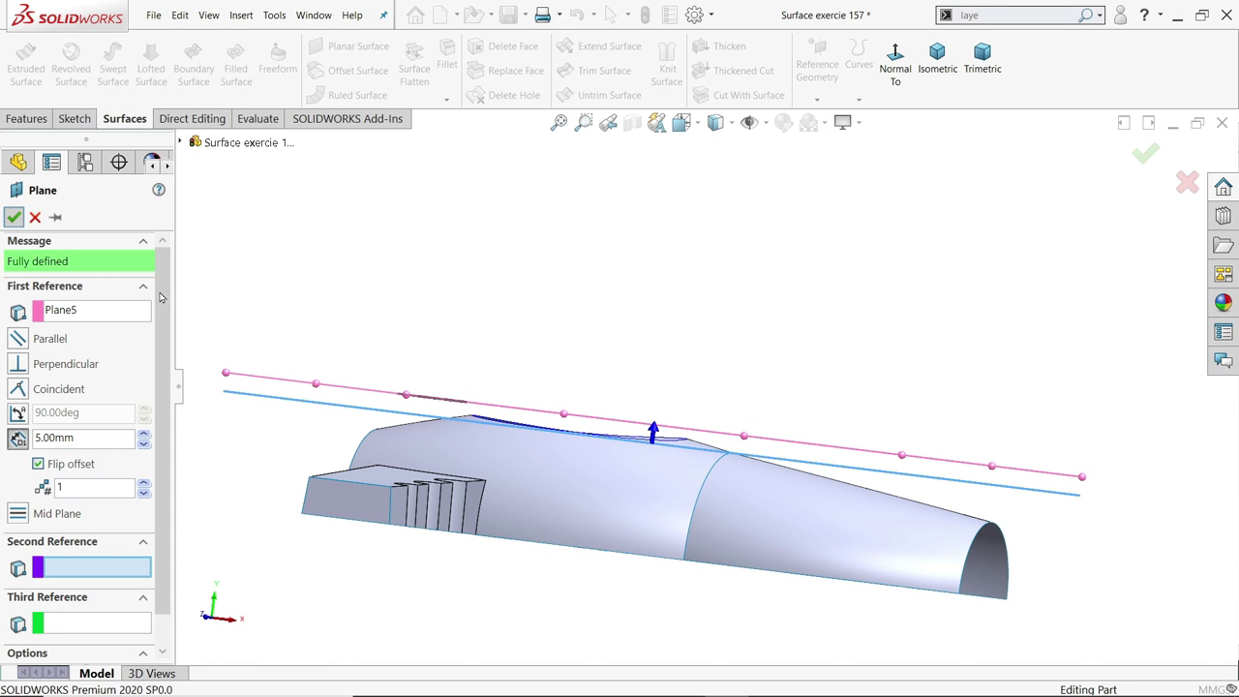
Start a sketch on Plane6 and draw a horizontal ellipse about 57 x 23 mm inside the elliptical body opening
left_click(74, 119)
left_click(21, 63)
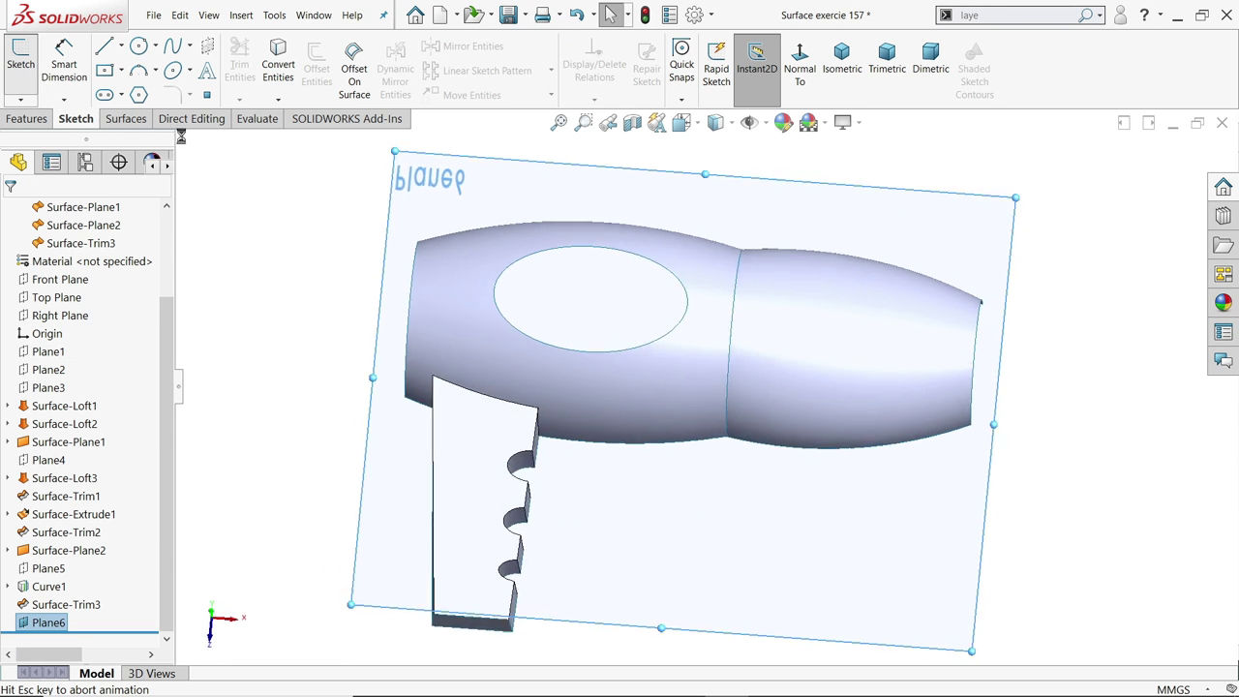
left_click(173, 70)
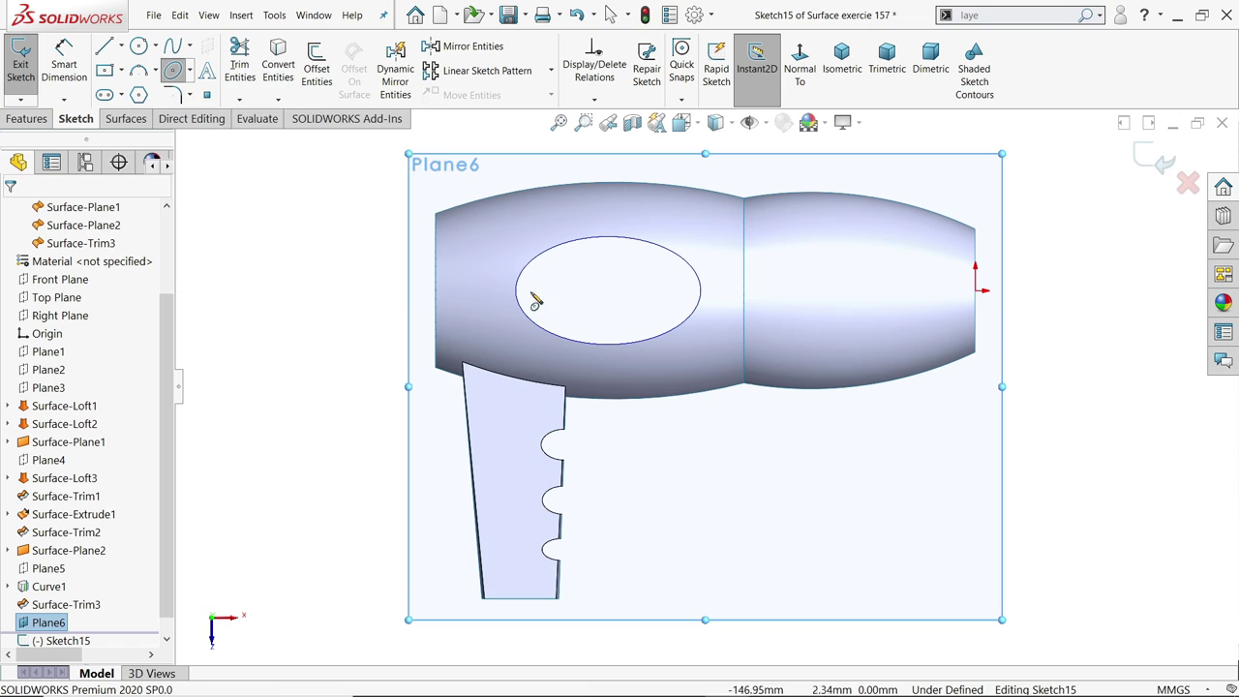
scroll(610, 304, "down", 3)
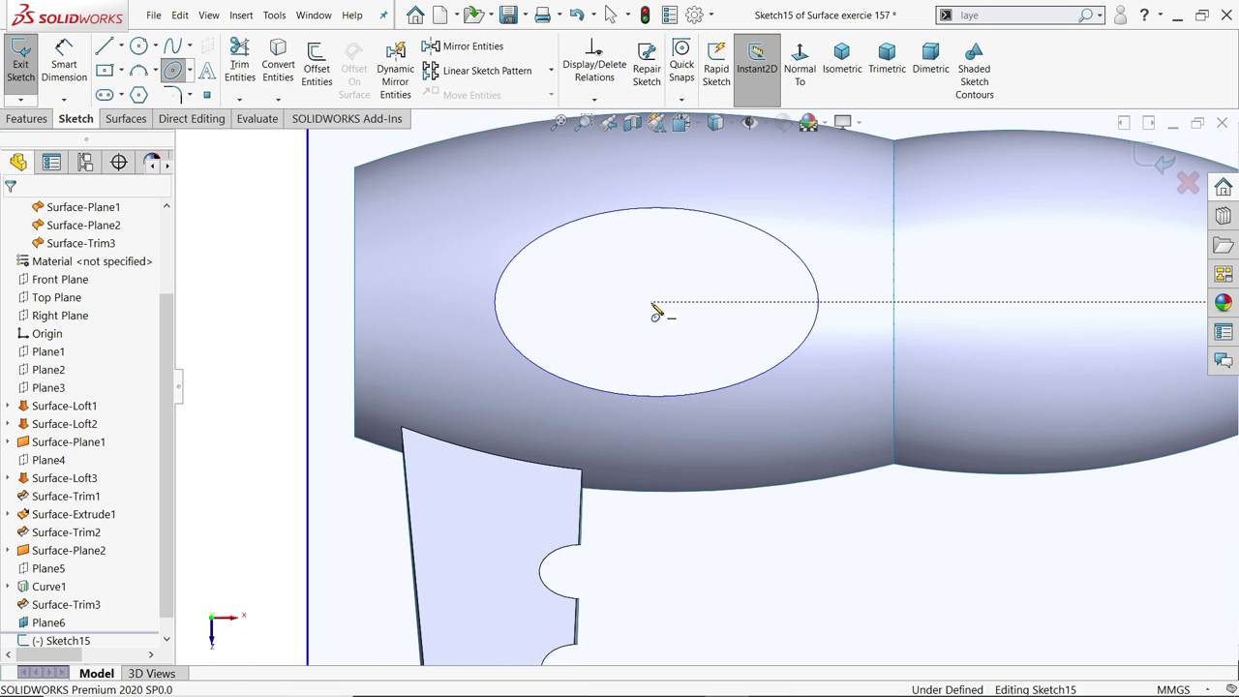
left_click(651, 301)
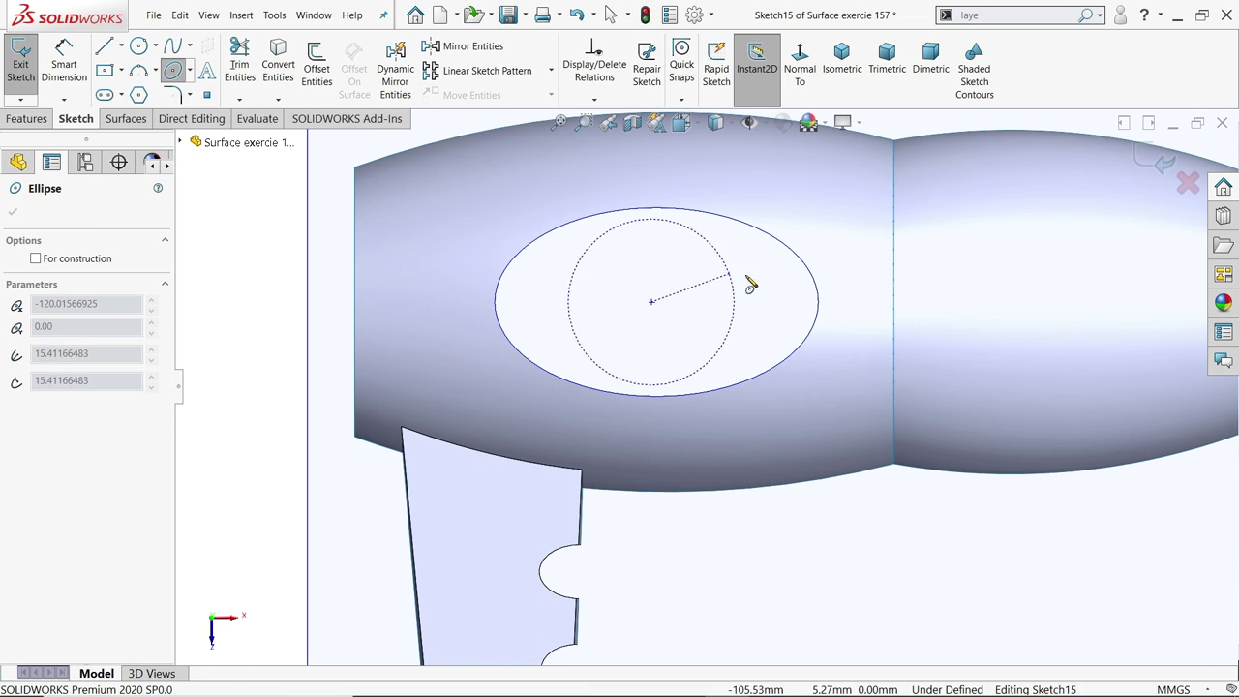
left_click(807, 306)
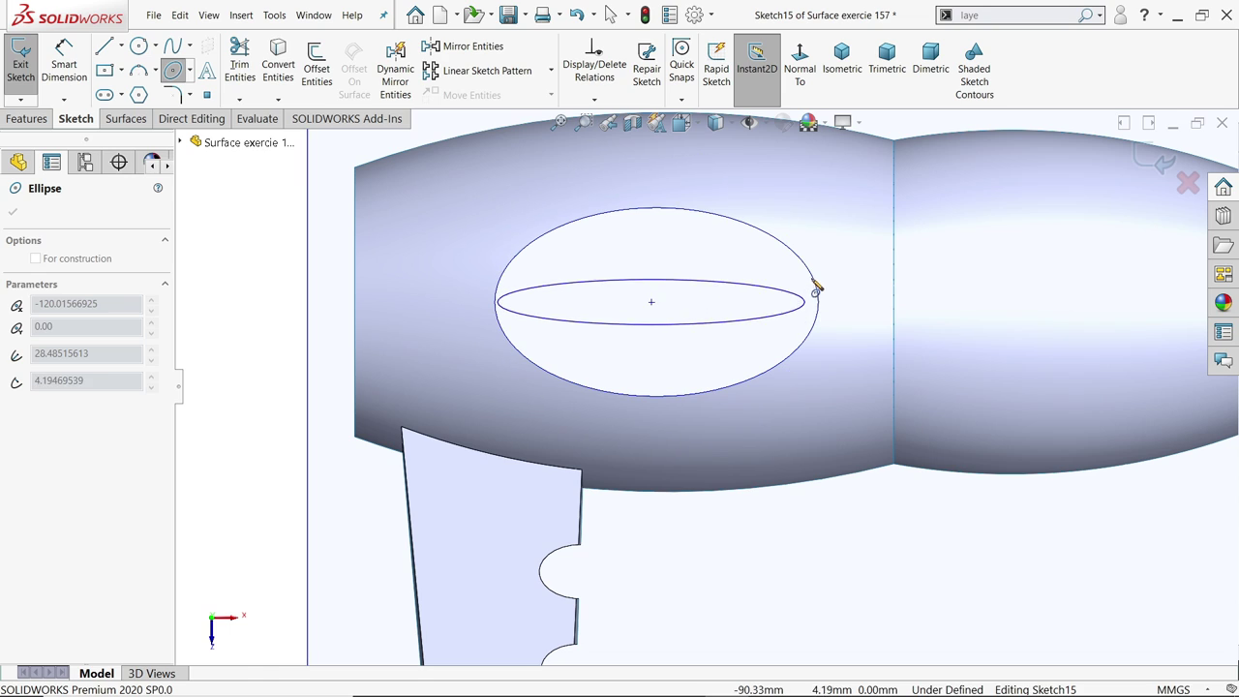
left_click(804, 244)
left_click(13, 211)
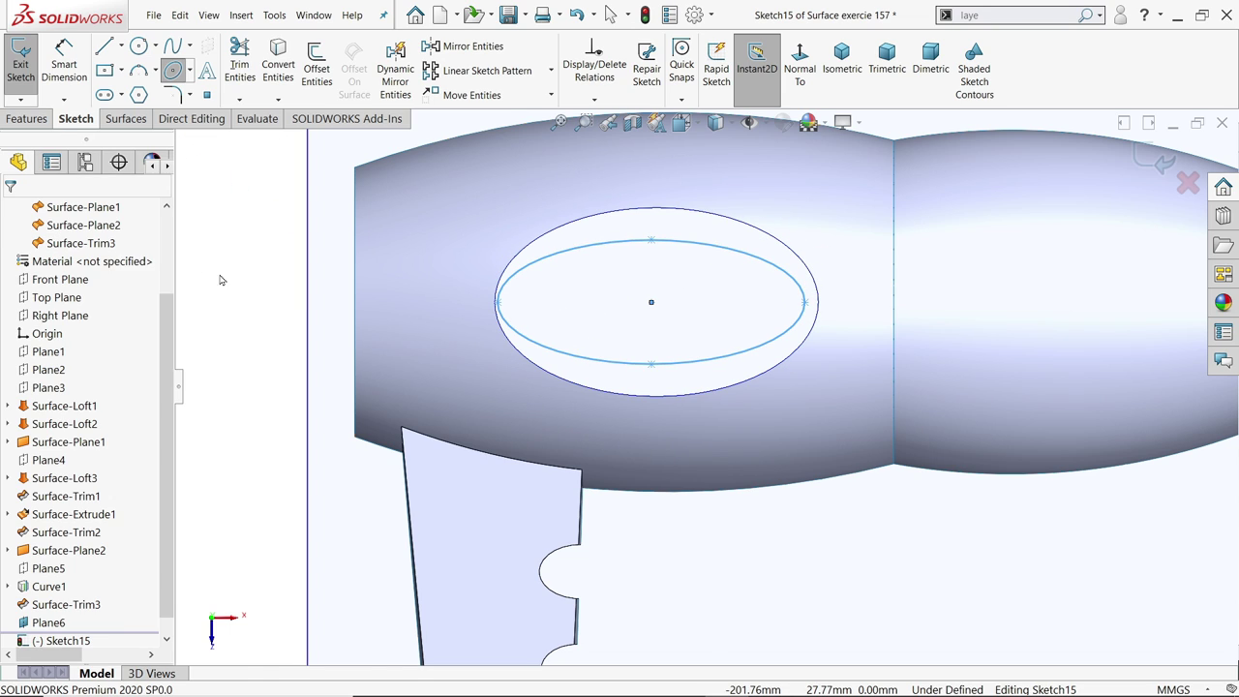
Add horizontal relations between the ellipse's centre and its major-axis endpoint, and between the centre and the origin
left_click(651, 303)
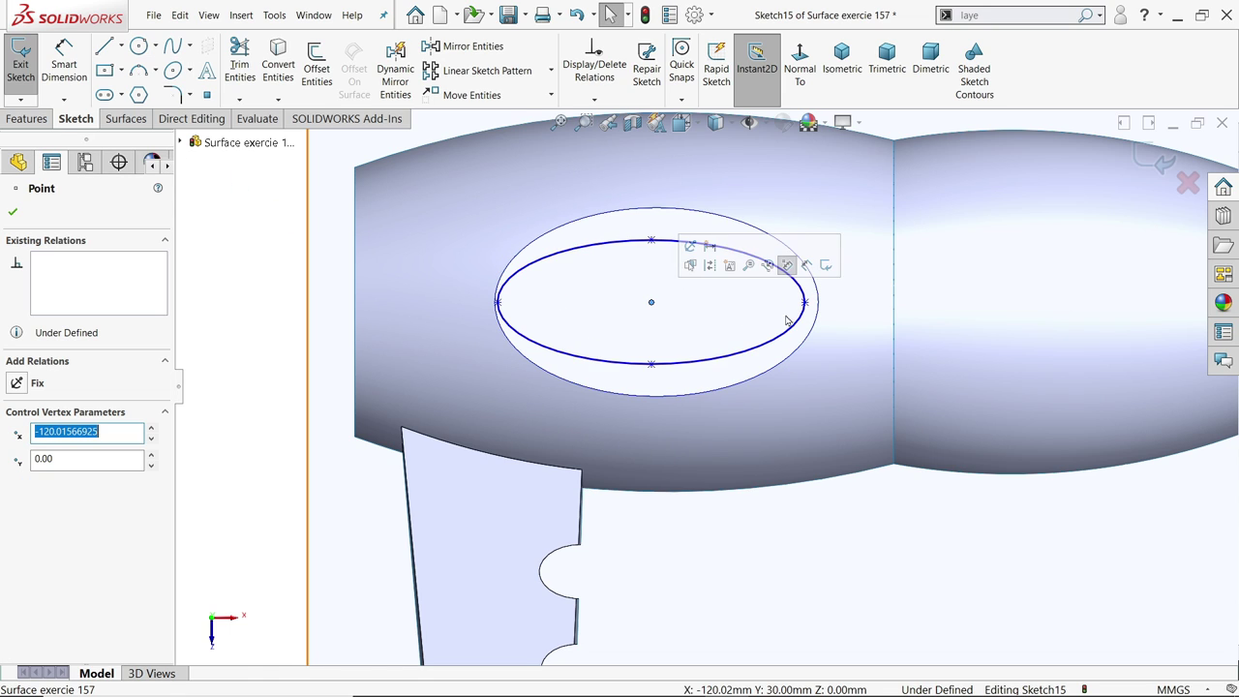
left_click(805, 302, "ctrl")
left_click(941, 268)
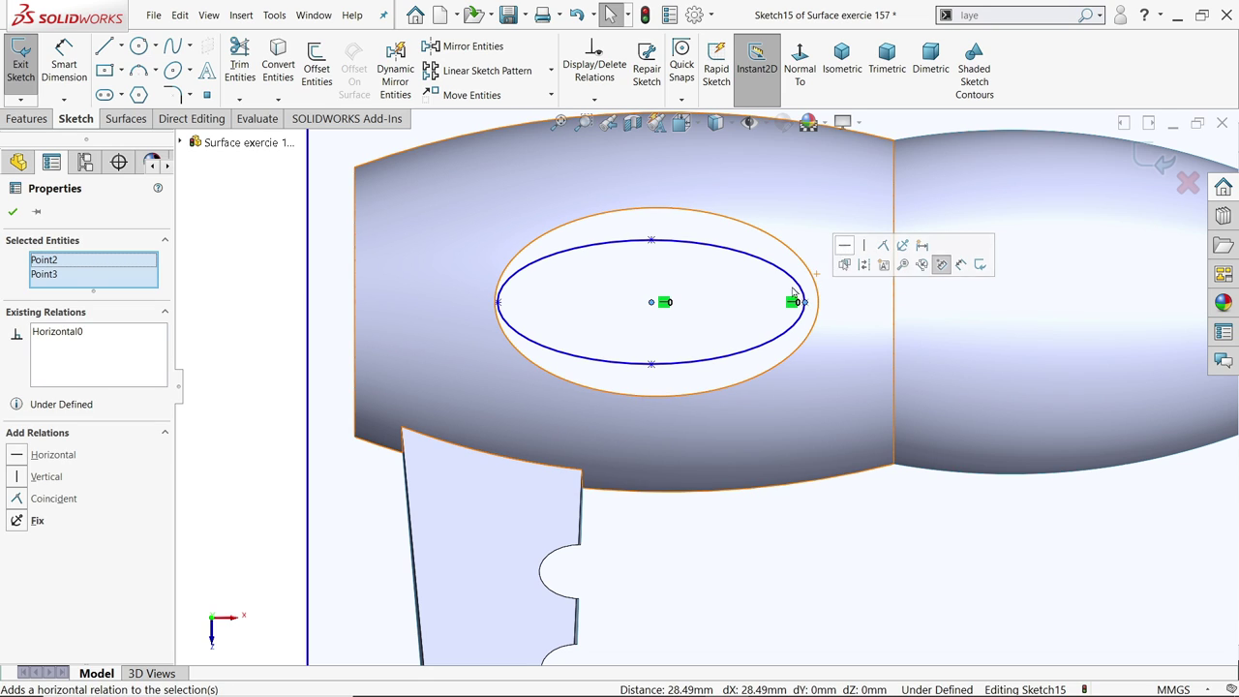
scroll(781, 334, "up", 3)
left_click(945, 354)
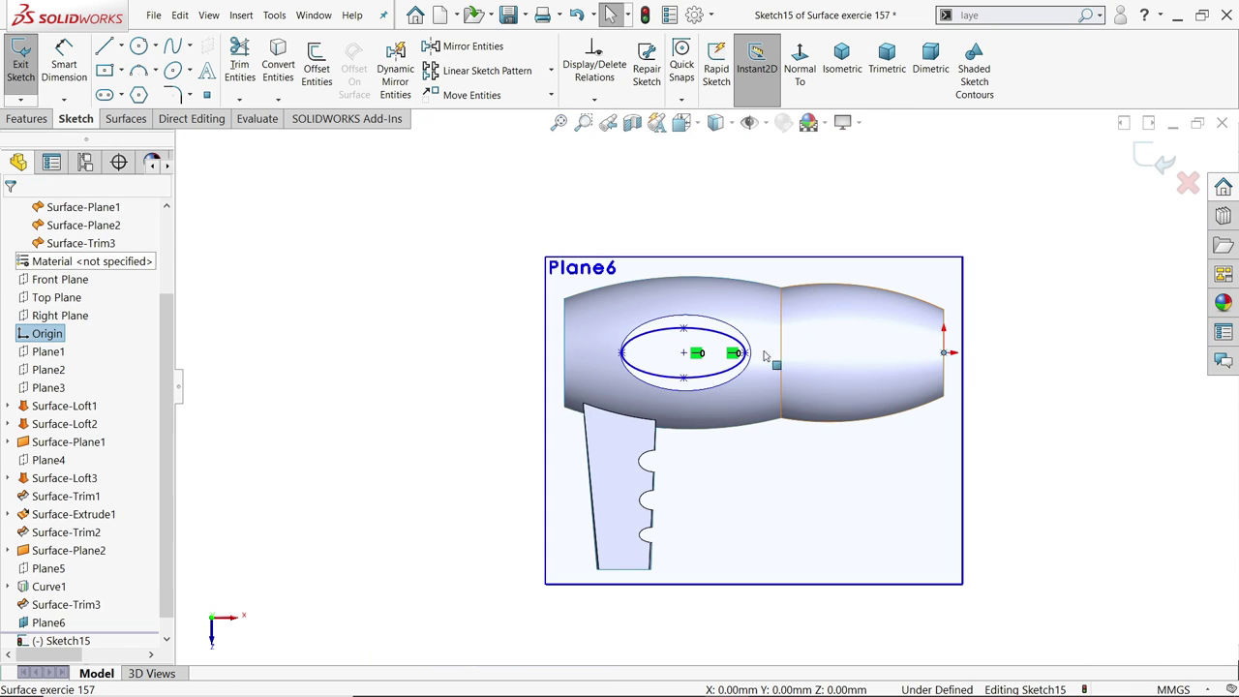
left_click(685, 355, "ctrl")
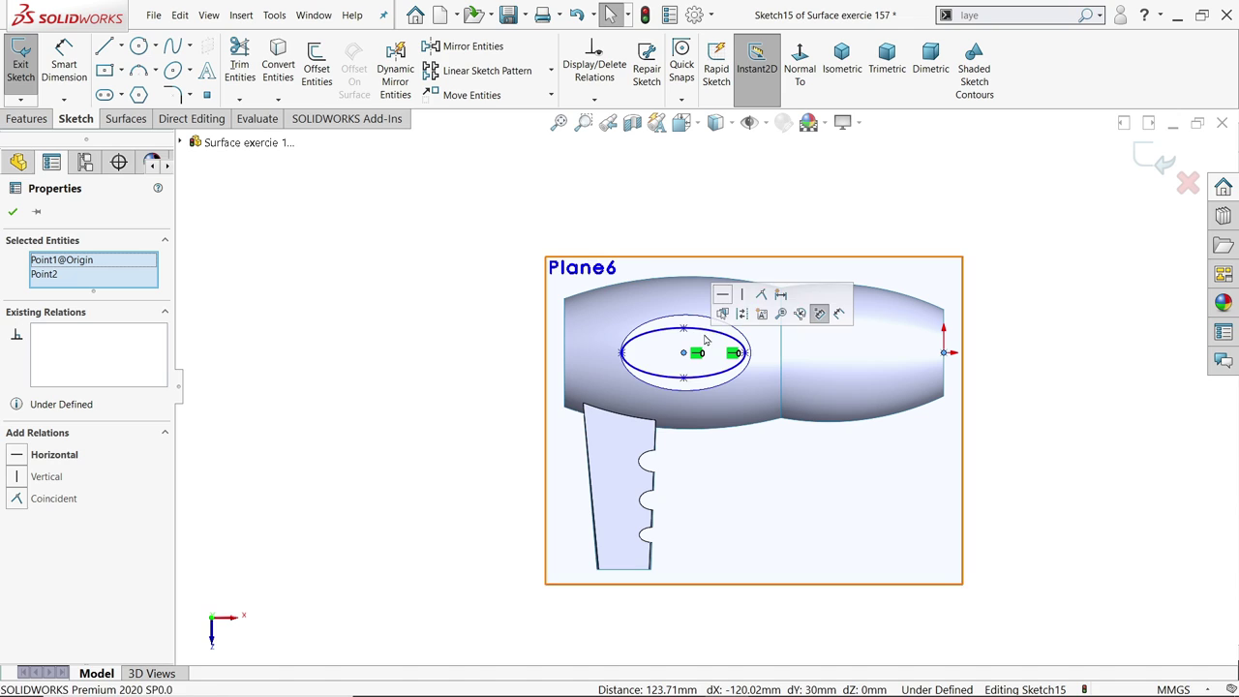
left_click(675, 204)
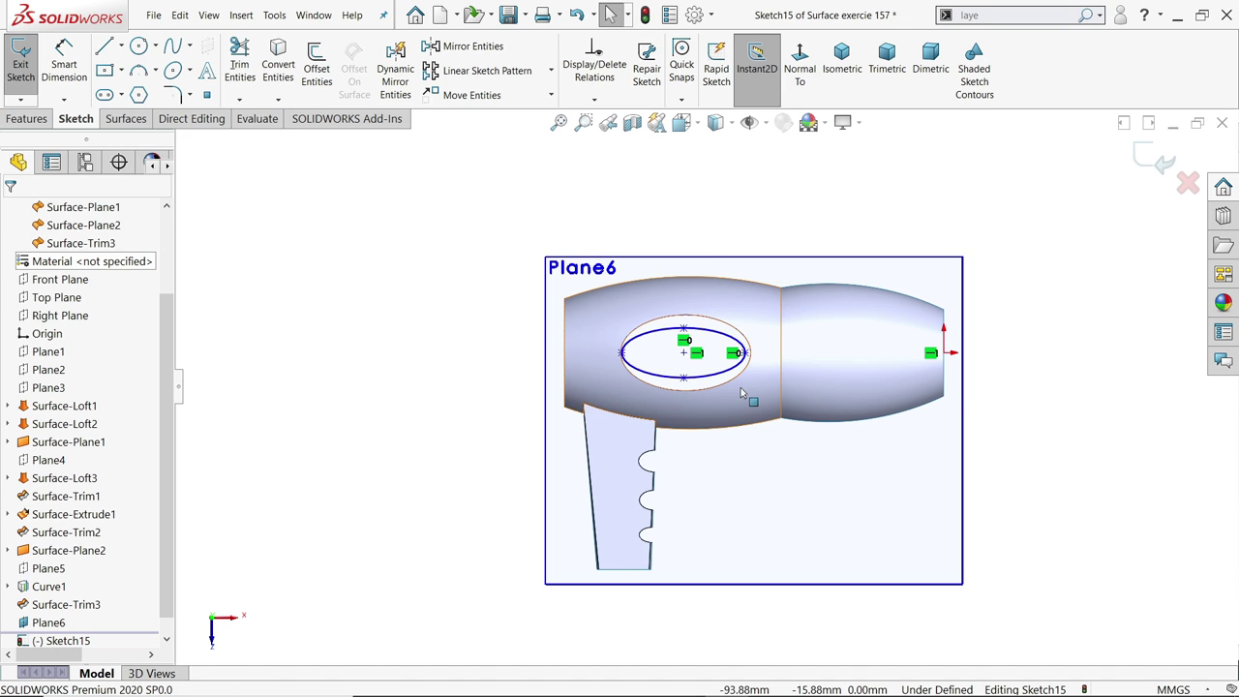
Dimension the ellipse's centre 119 mm horizontally from the origin
scroll(747, 395, "down", 2)
left_click(66, 68)
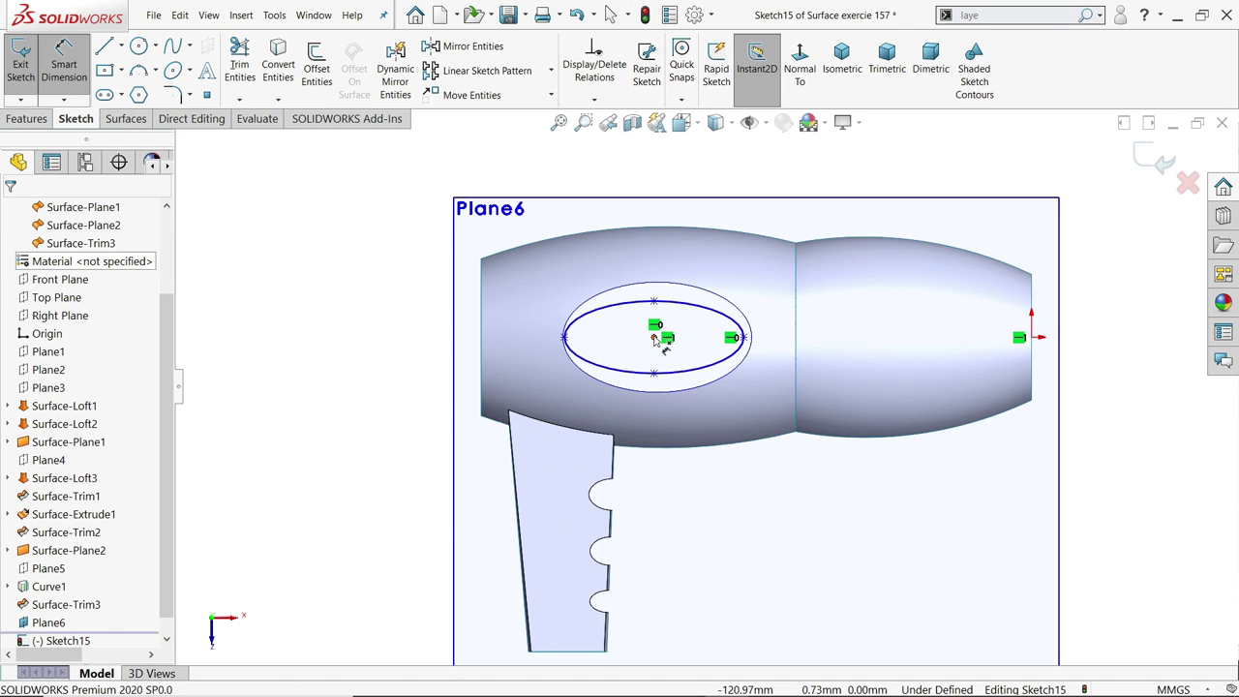
left_click(656, 338)
left_click(1031, 337)
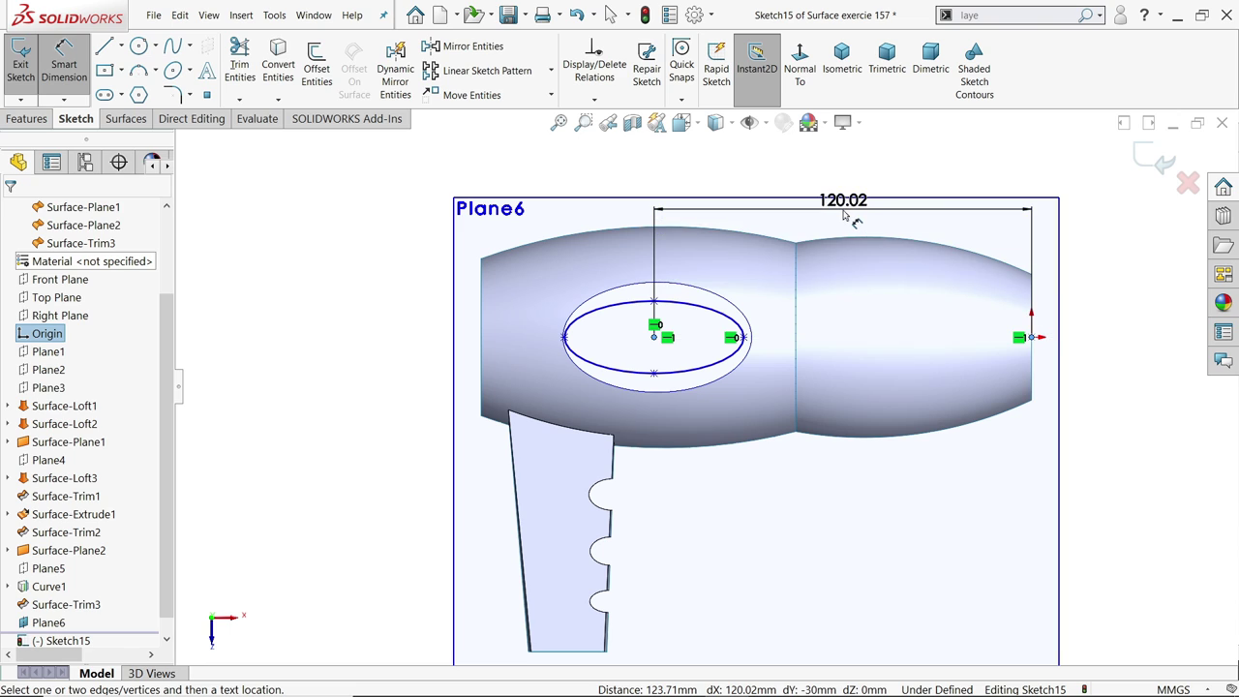
left_click(844, 217)
type("119")
key("Return")
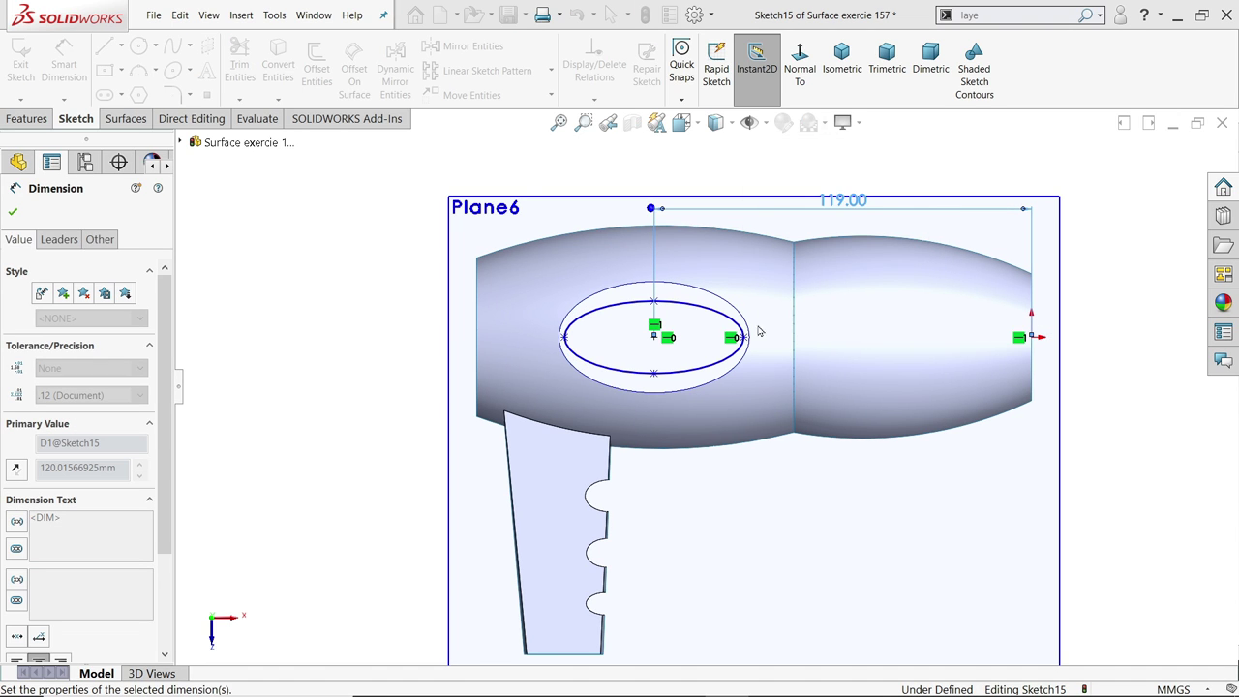
Dimension the ellipse's minor axis between its two endpoints and set it to 27 mm
scroll(759, 333, "down", 5)
scroll(669, 340, "up", 2)
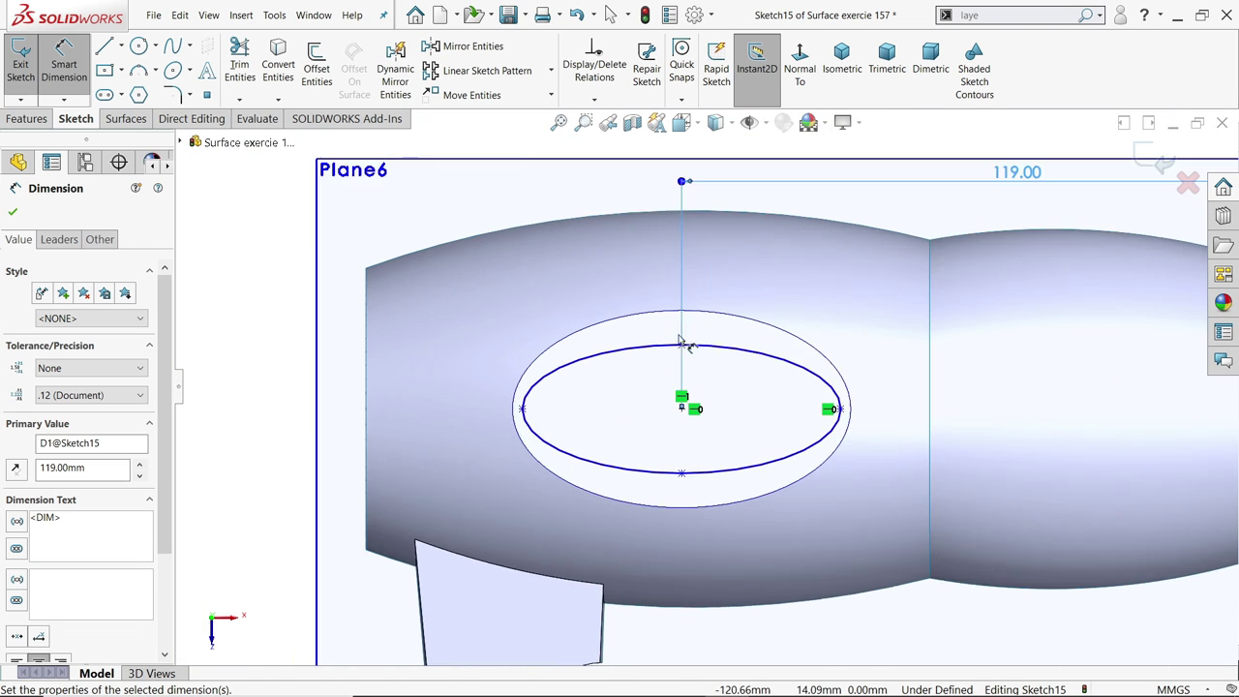
scroll(683, 342, "down", 3)
left_click(688, 361)
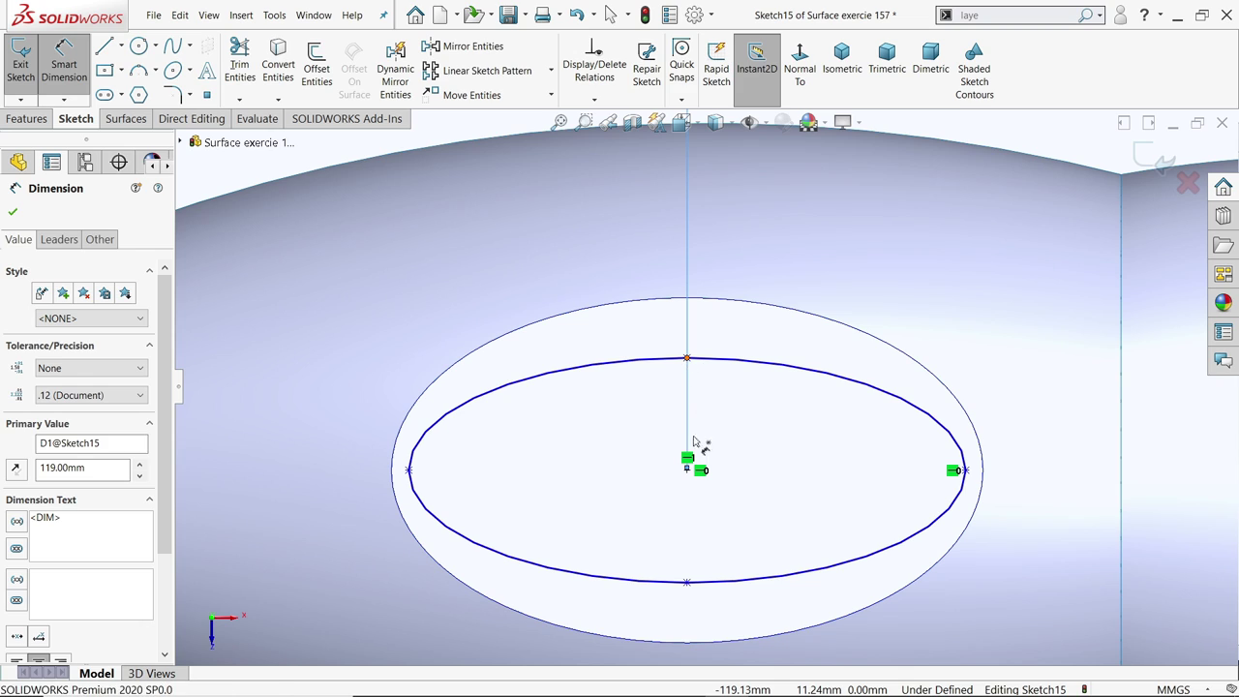
left_click(687, 583)
left_click(780, 474)
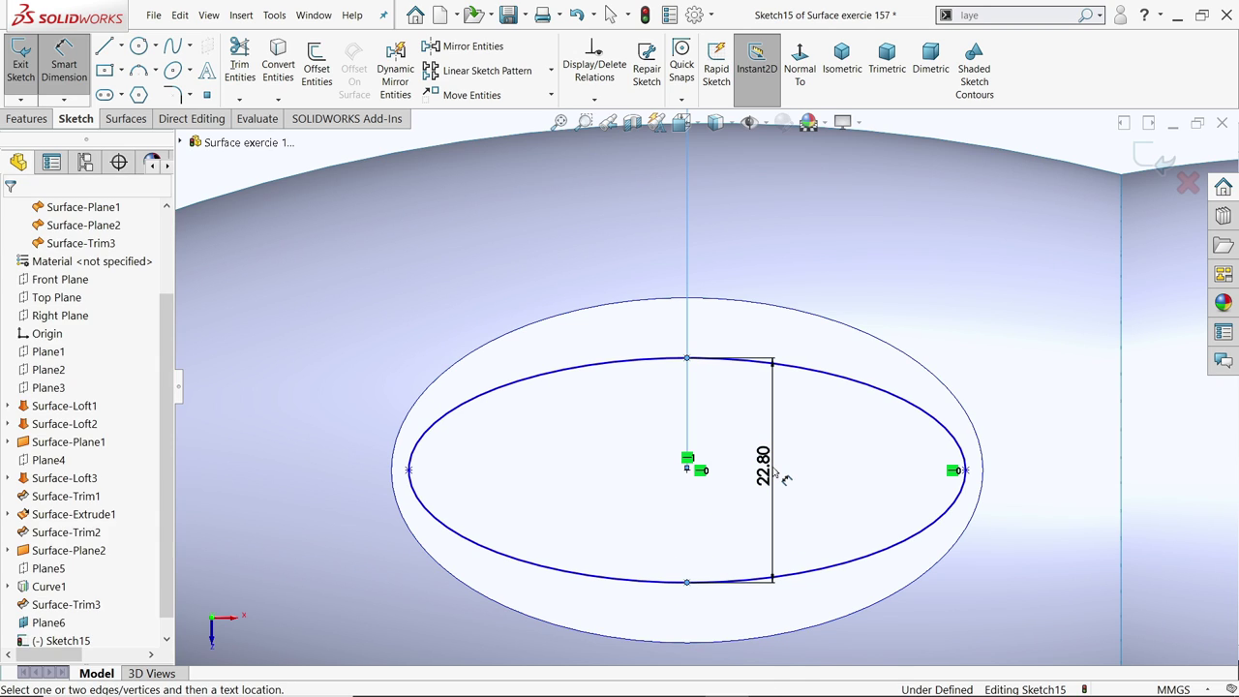
type("27")
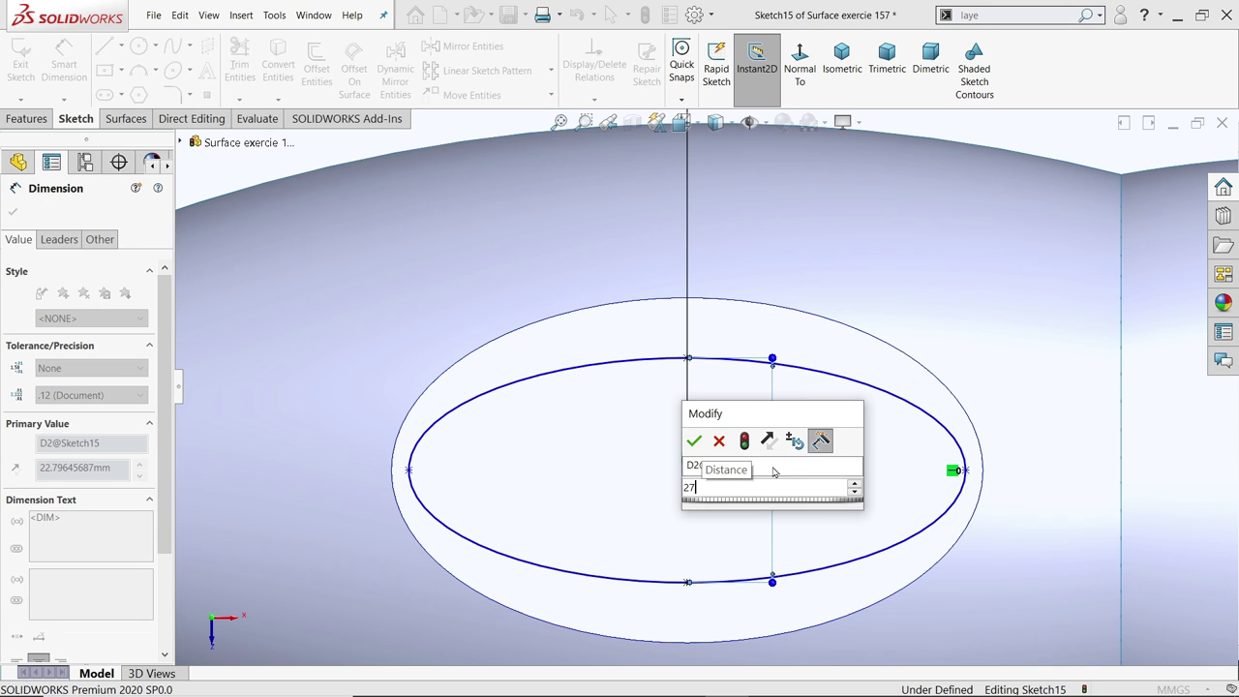
key("Return")
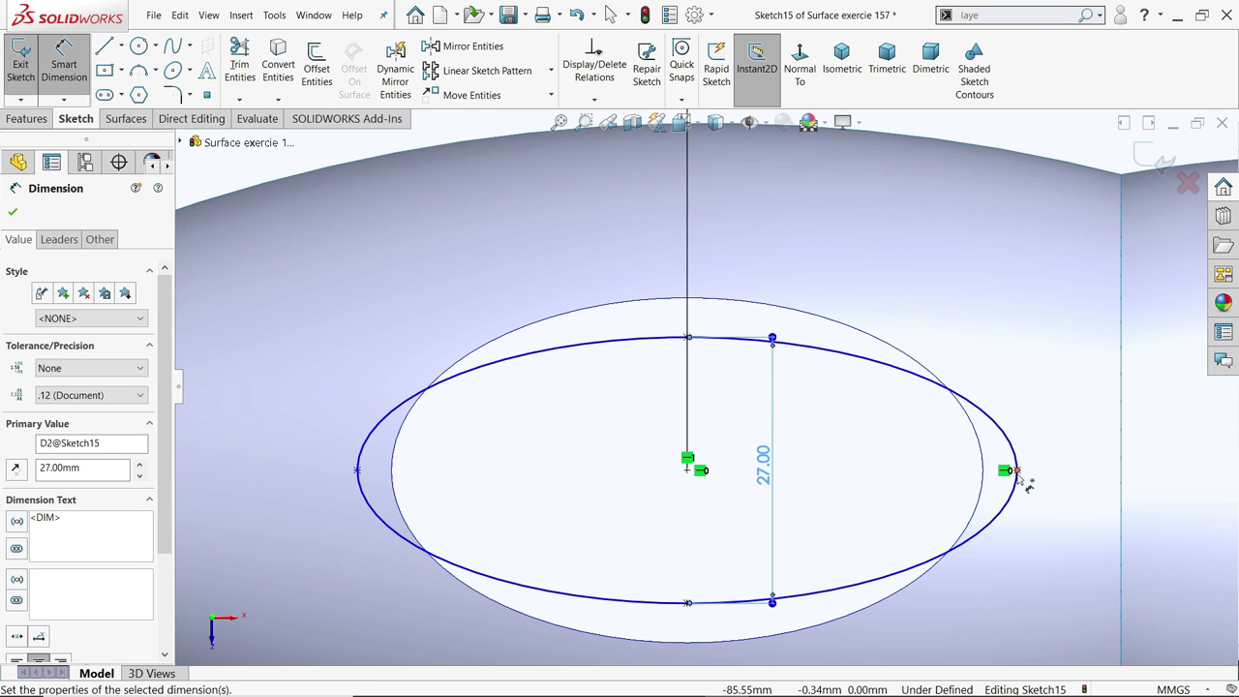
Dimension the ellipse's major axis between its two endpoints and set it to 50 mm
left_click(358, 472)
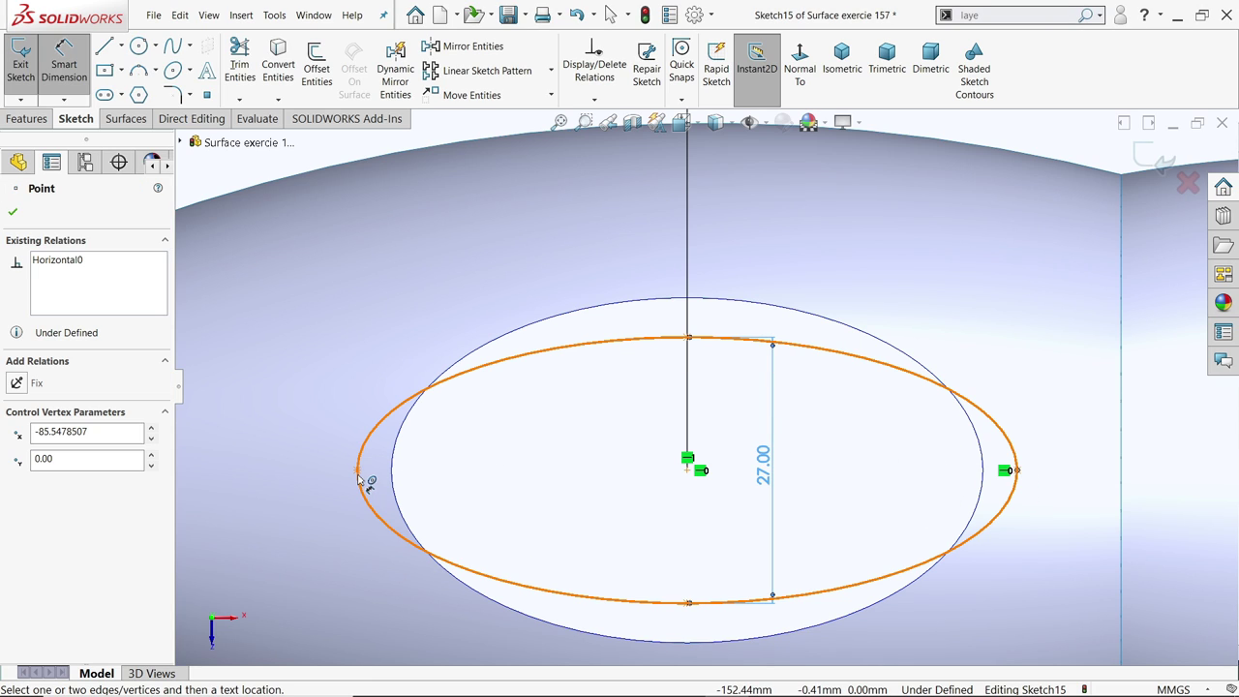
left_click(603, 477)
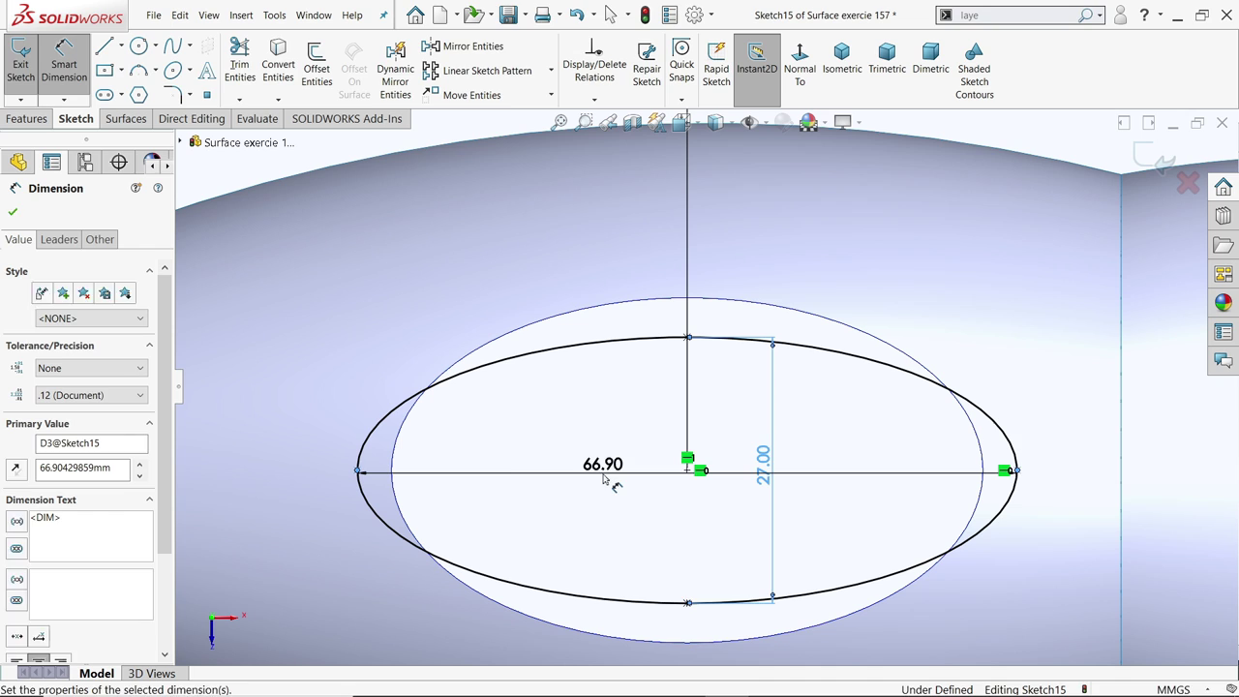
type("50")
key("Return")
scroll(713, 468, "up", 2)
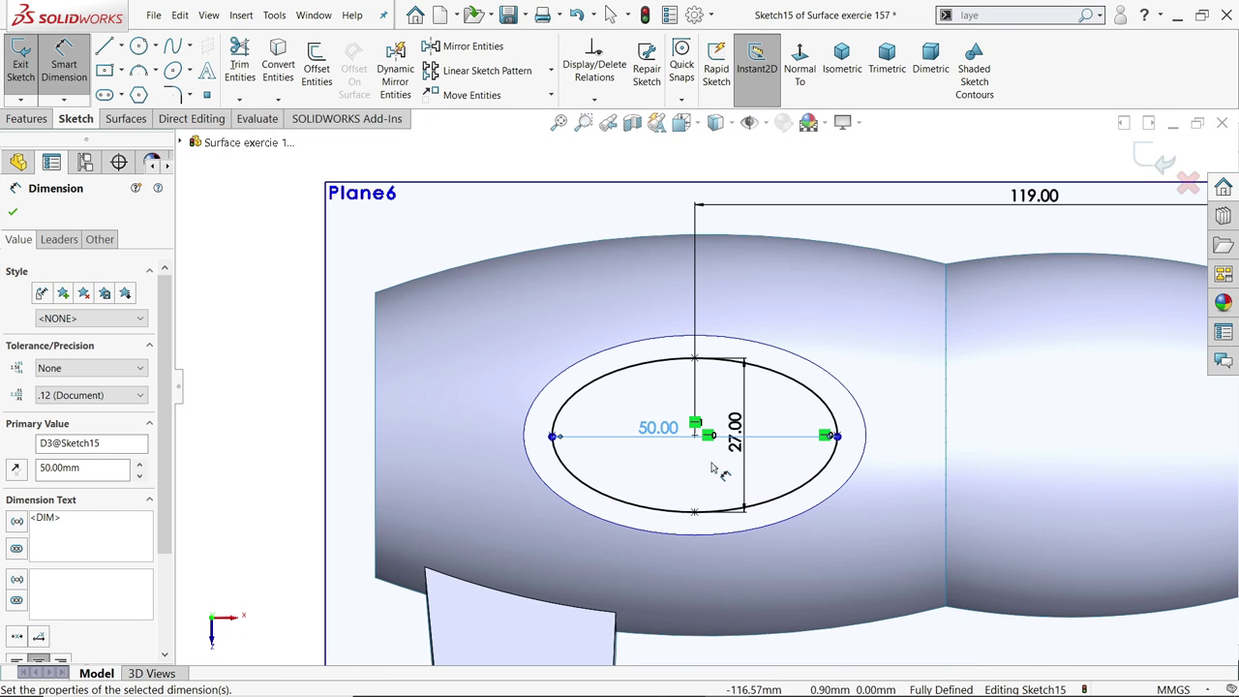
Exit the inner ellipse sketch in isometric view and hide Plane6
left_click(842, 58)
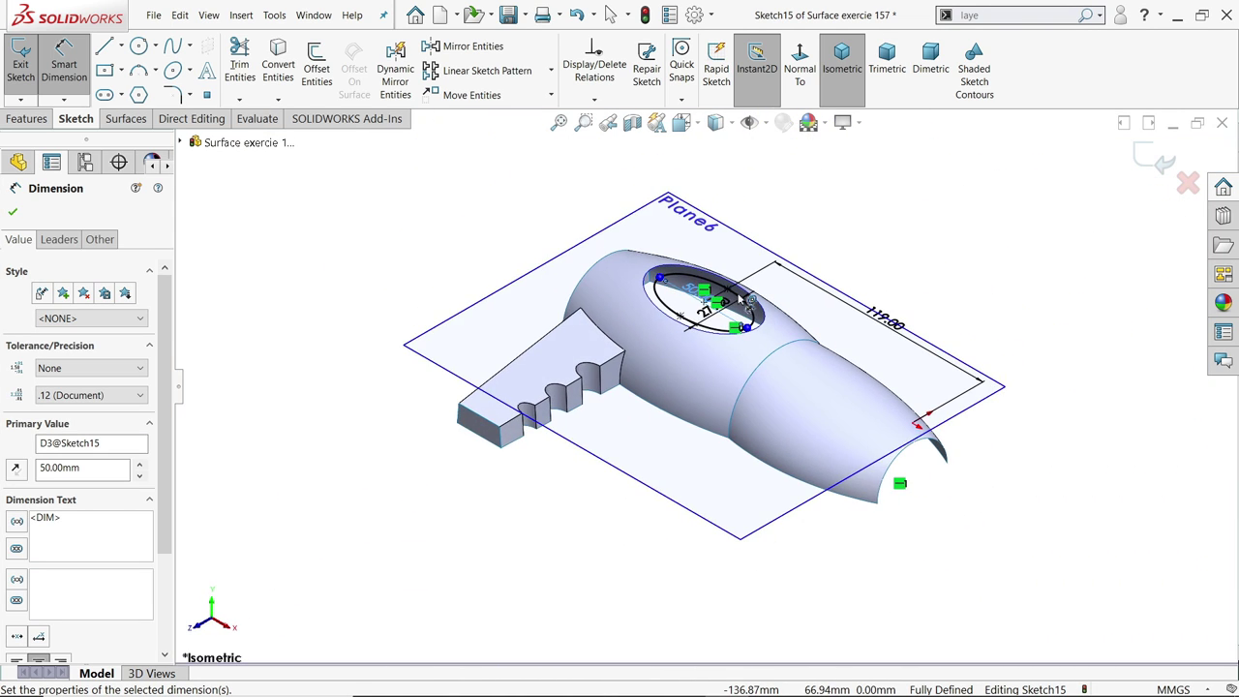
left_click(1150, 161)
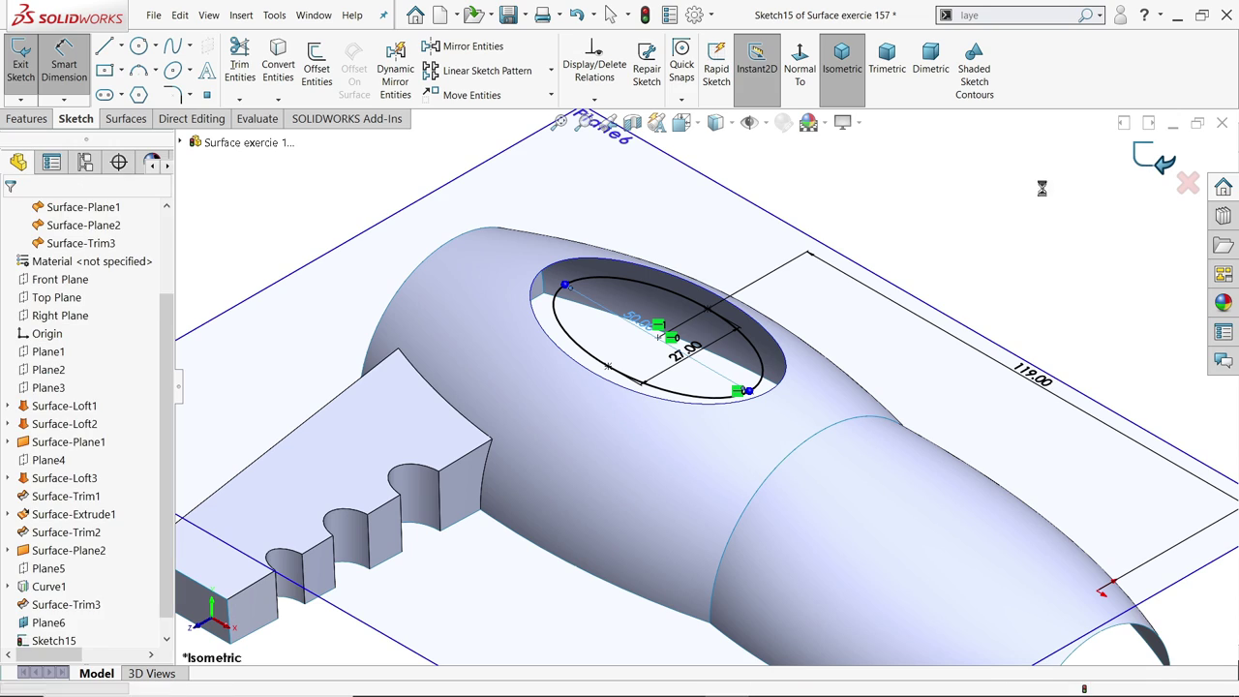
left_click(667, 174)
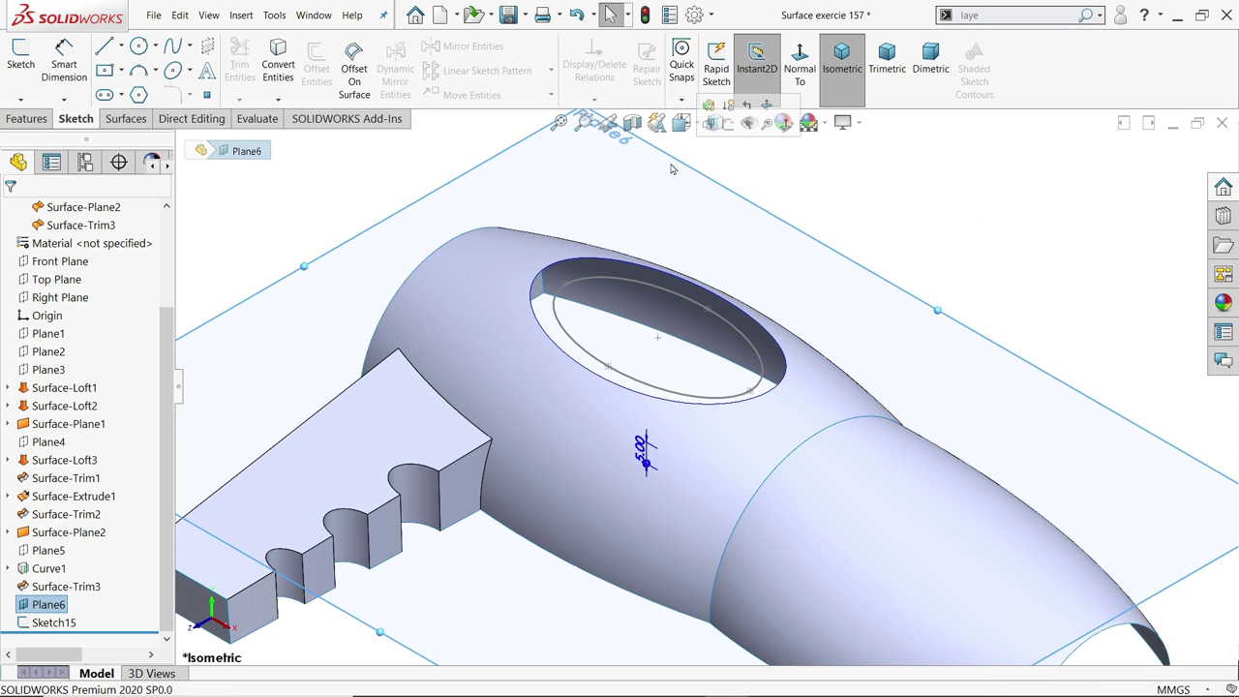
left_click(750, 127)
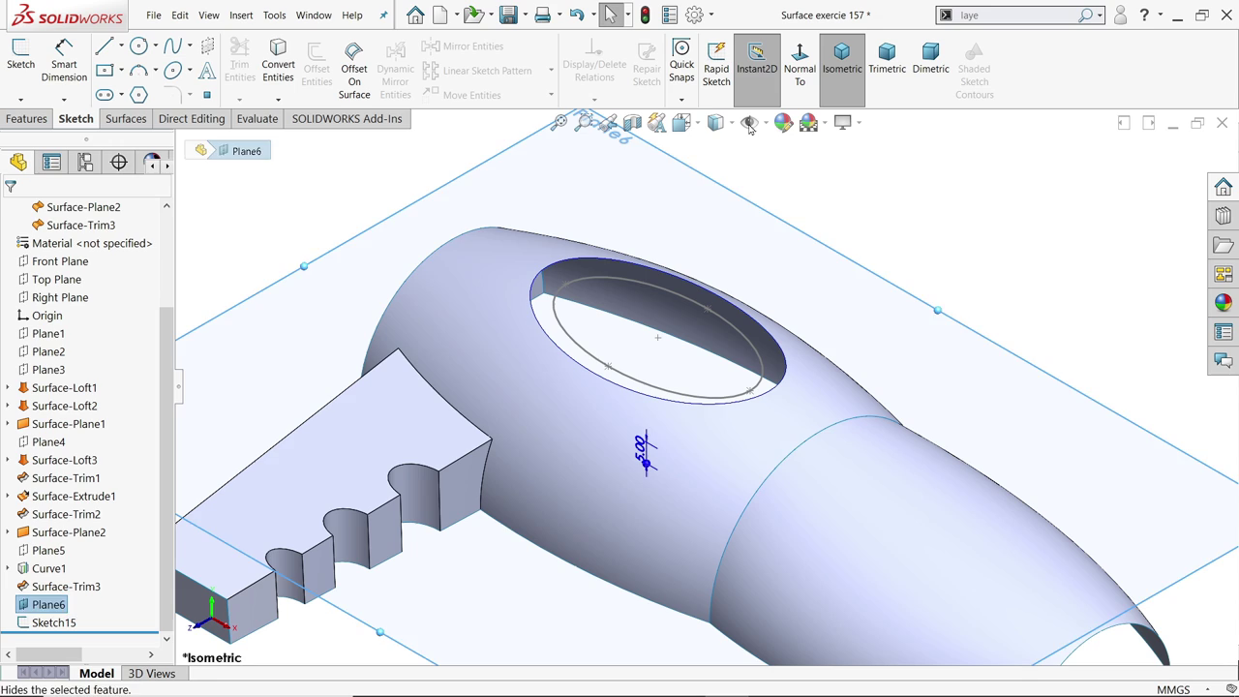
Start a Lofted Surface with the opening's Curve1 and the inner ellipse Sketch15 as profiles
left_click(121, 119)
left_click(152, 74)
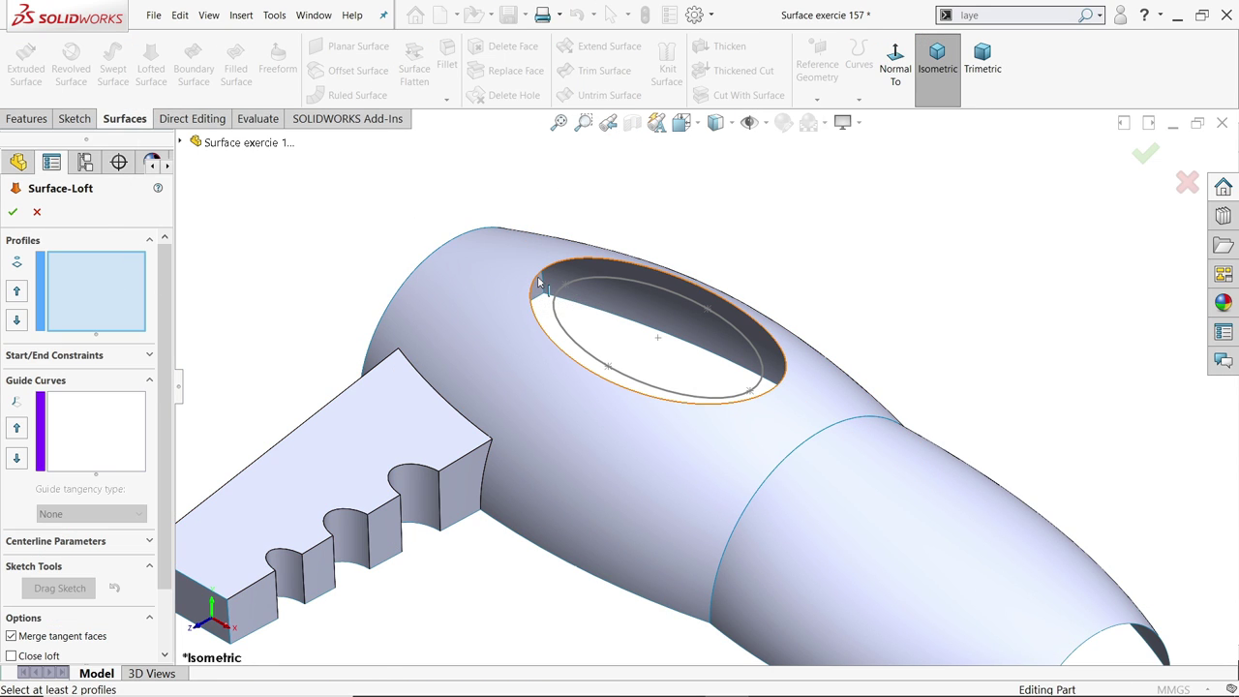
left_click(556, 299)
left_click(558, 301)
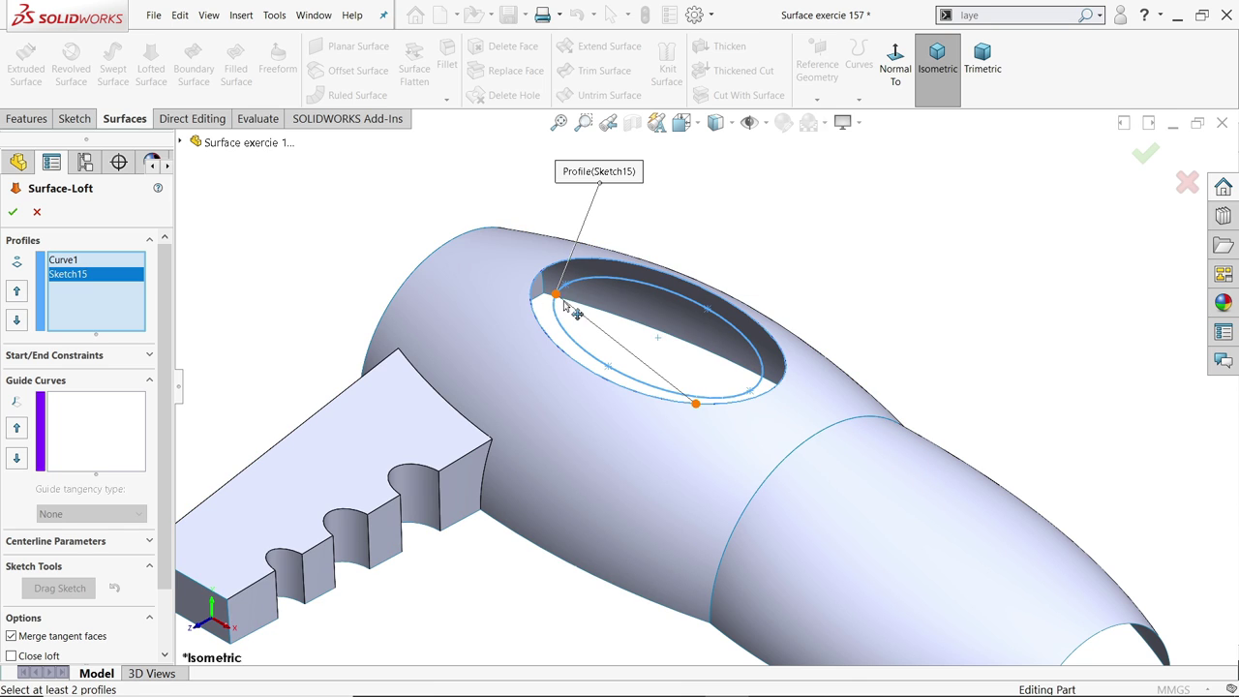
Align the loft connectors at the matching major-axis ends of both ellipses and create the lofted surface
scroll(824, 268, "down", 5)
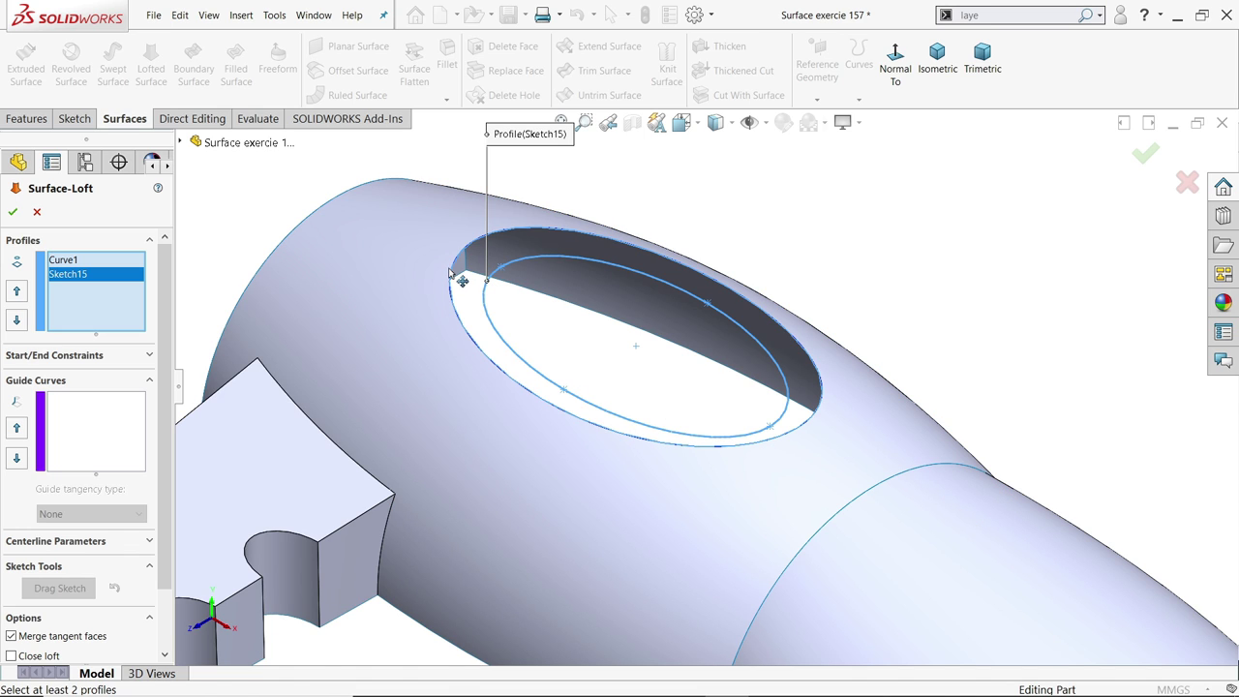
middle_click_drag(529, 320, 494, 448)
scroll(487, 462, "down", 5)
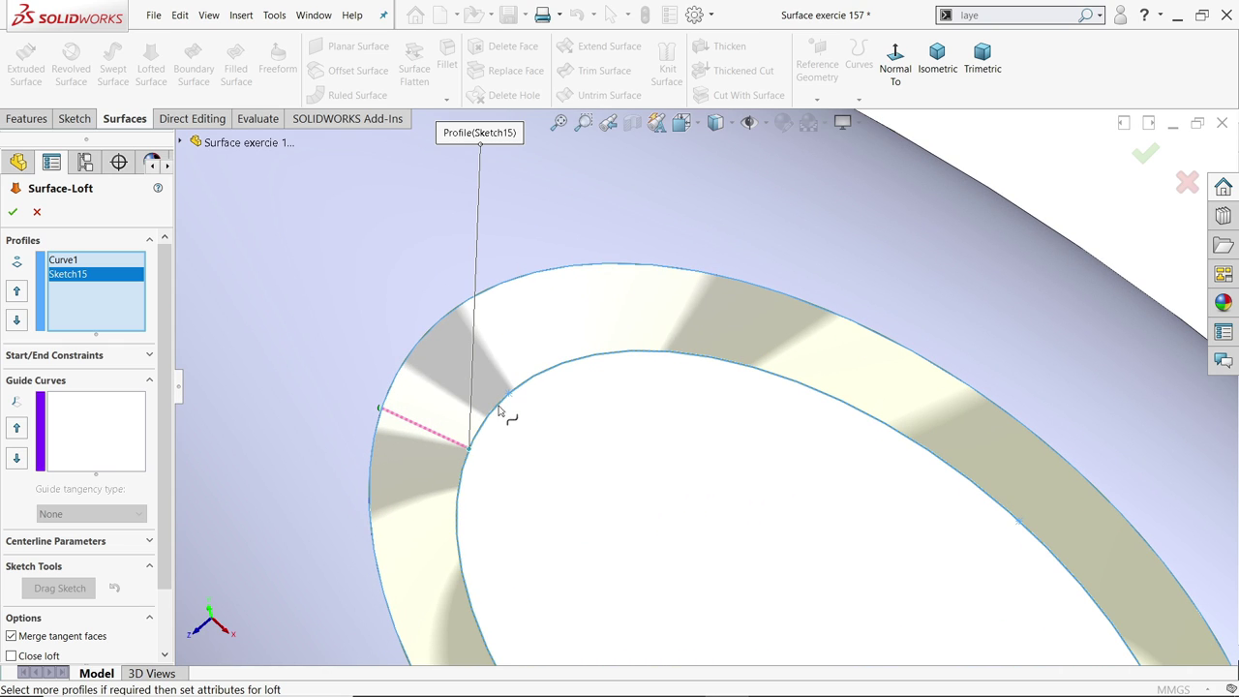
left_click_drag(508, 396, 508, 396)
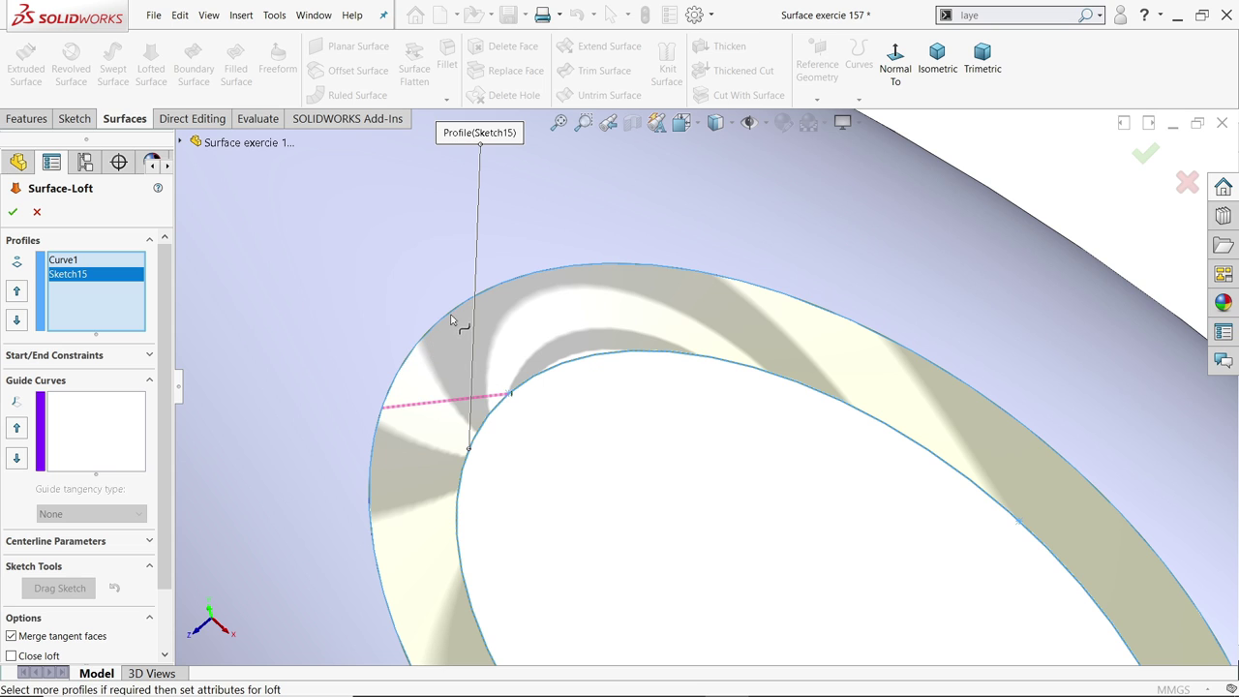
left_click_drag(451, 320, 450, 321)
scroll(450, 321, "up", 5)
middle_click_drag(450, 320, 726, 494)
scroll(733, 505, "down", 4)
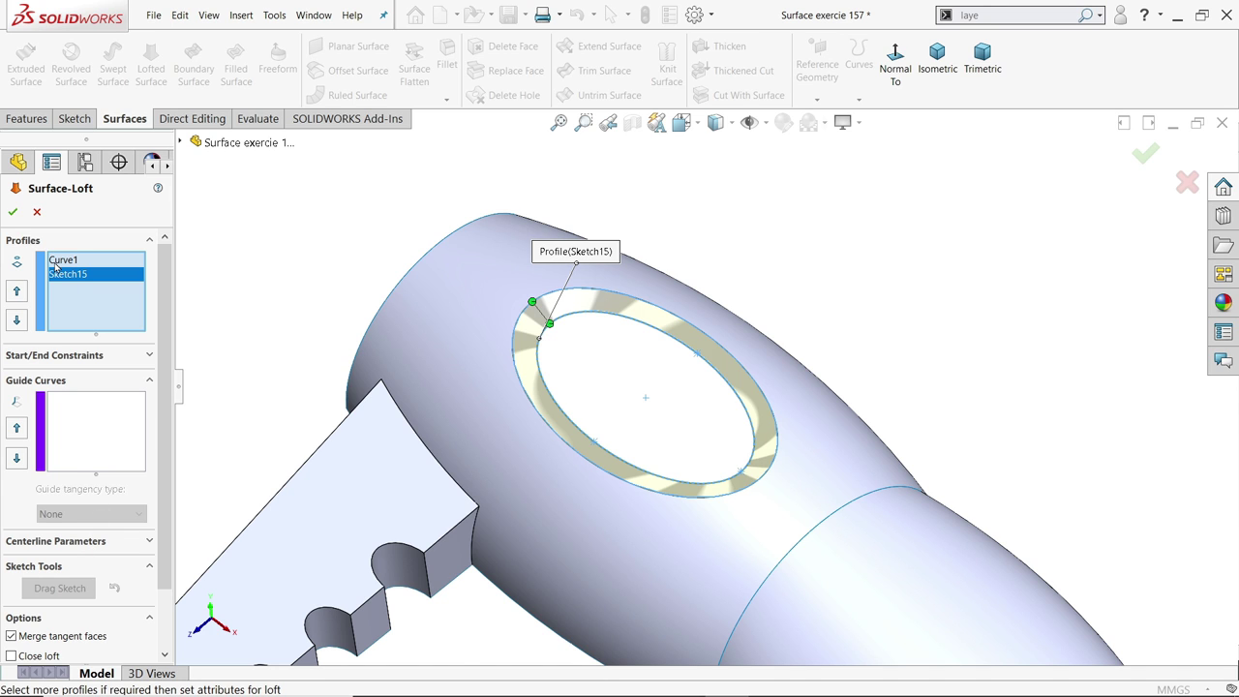
left_click(12, 214)
Examine the new lofted surface around the vent and the individual surface bodies listed for the part
scroll(857, 338, "down", 2)
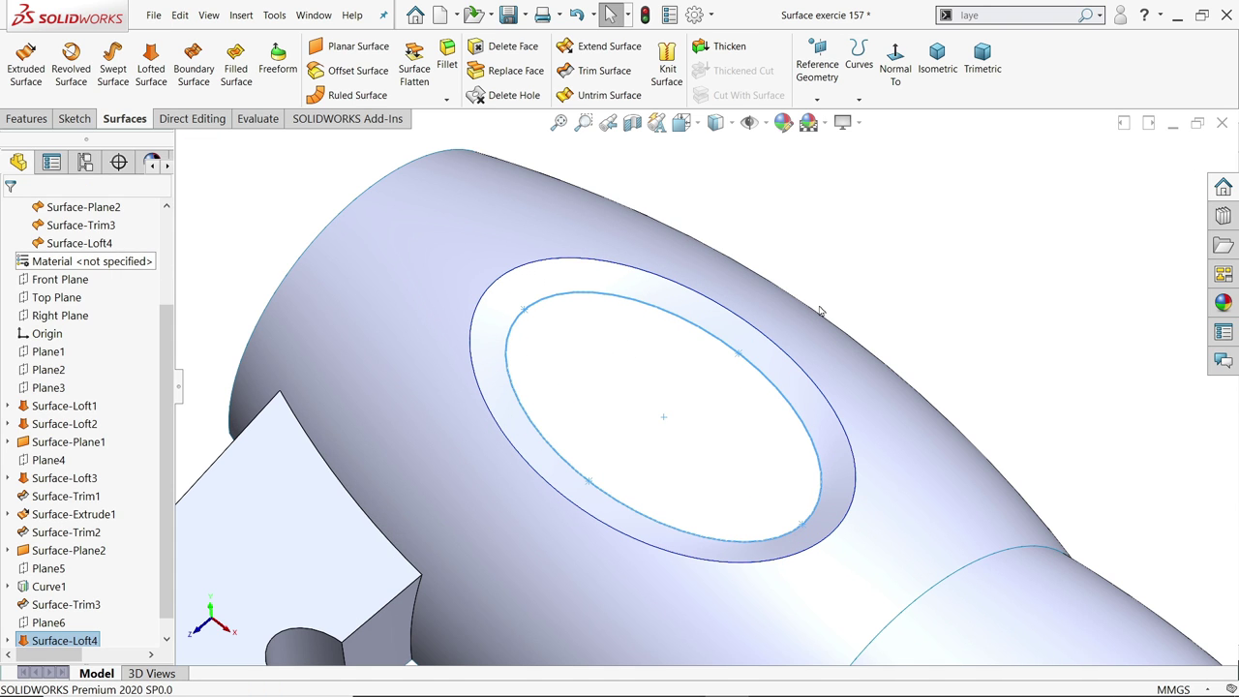
middle_click_drag(857, 338, 800, 340)
key("Escape")
scroll(160, 365, "up", 3)
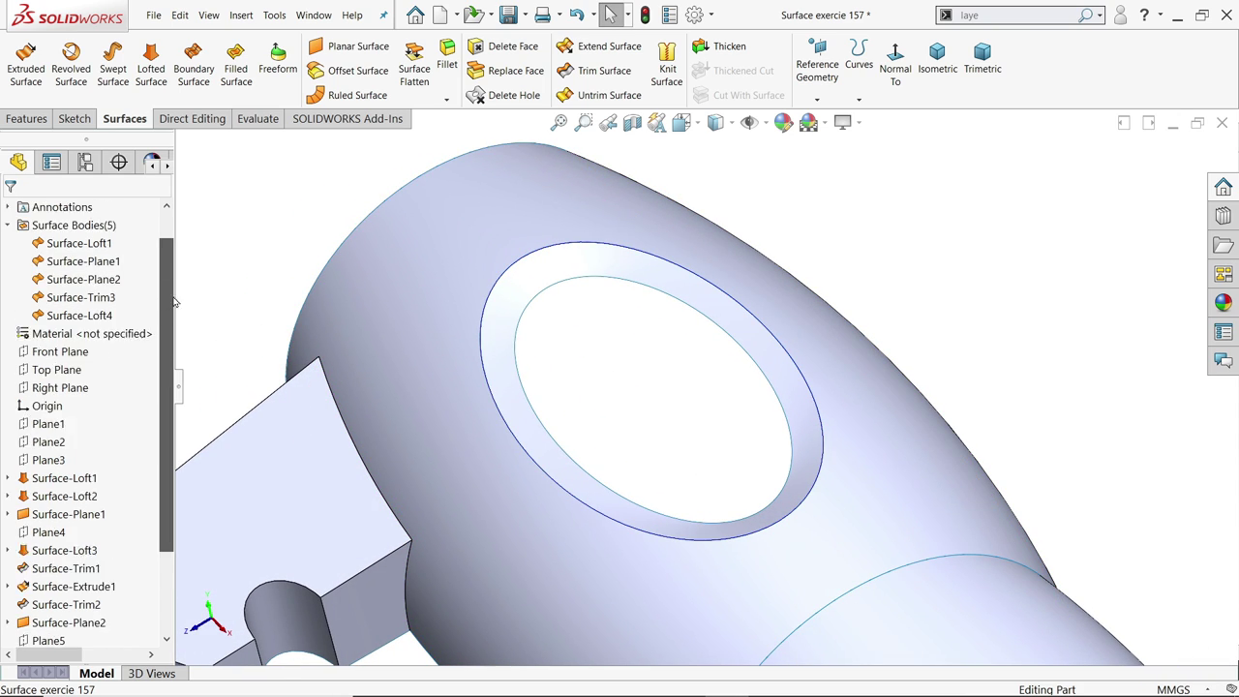
left_click(102, 300)
left_click(102, 316)
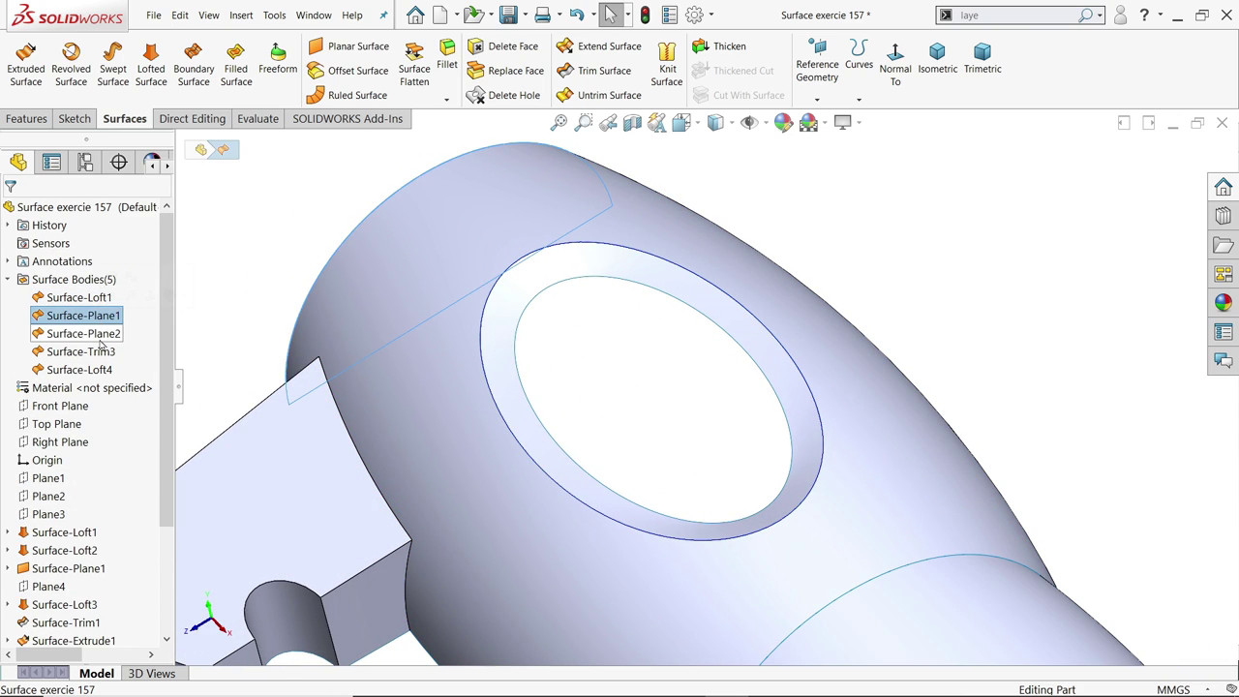
left_click(97, 333)
left_click(106, 370)
left_click(899, 277)
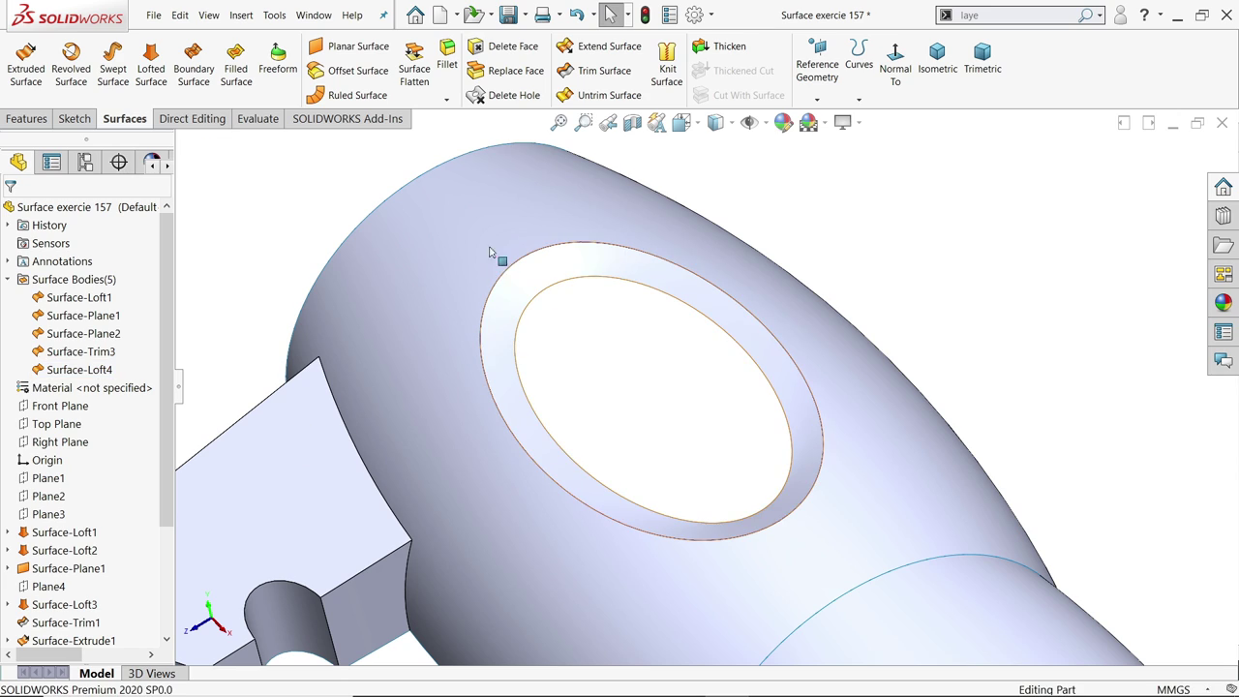
Close the vent opening with a Planar Surface bounded by the inner elliptical edge of the loft
left_click(358, 47)
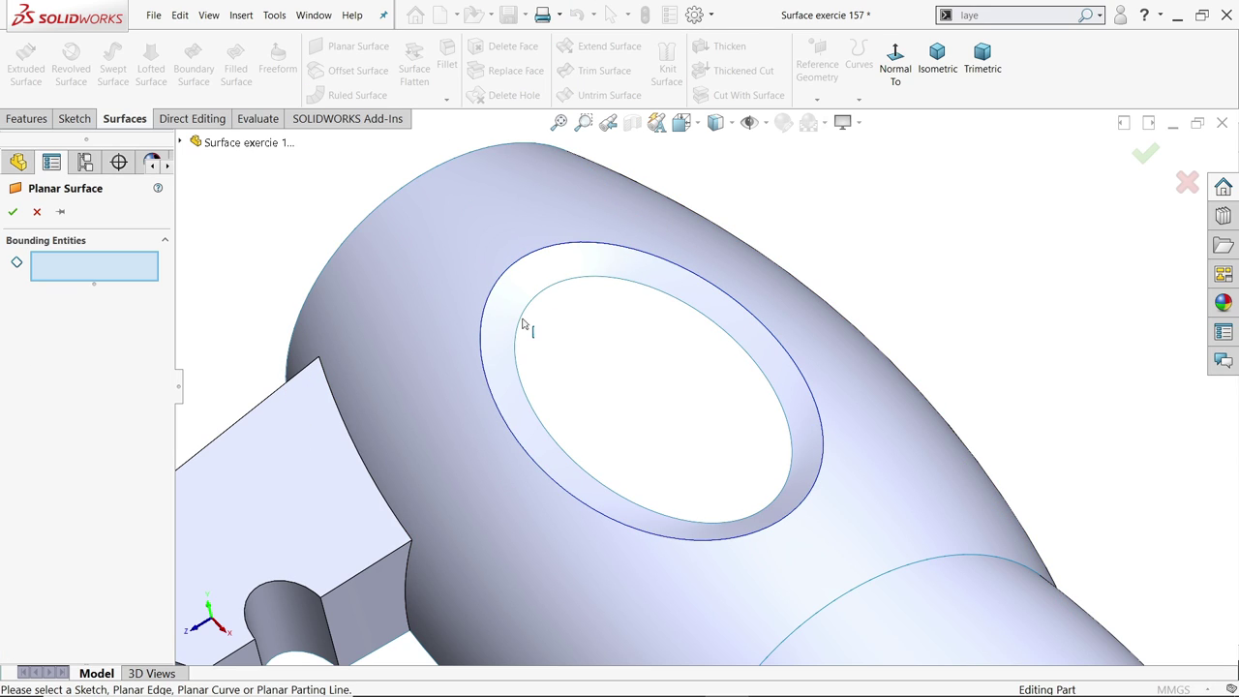
left_click(523, 324)
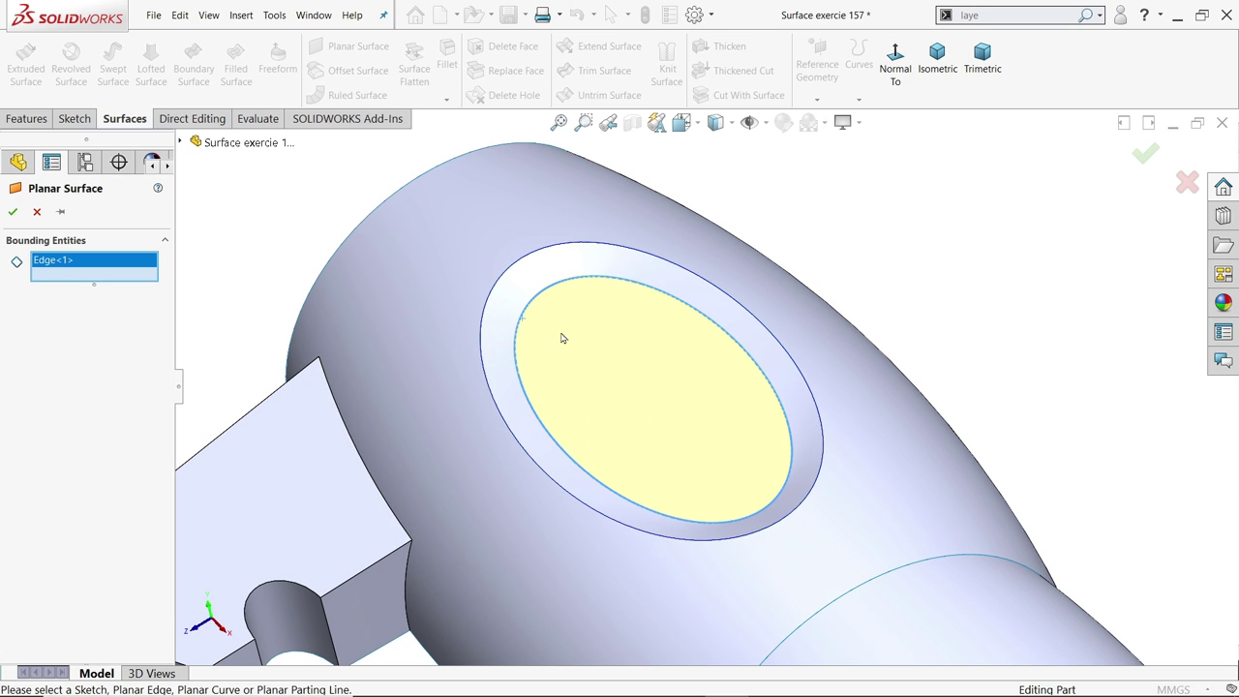
left_click(13, 215)
Start a sketch on the new elliptical planar surface
mouse_move(742, 354)
middle_mouse_down()
mouse_move(753, 387)
mouse_move(832, 264)
mouse_move(761, 379)
middle_mouse_up()
left_click(471, 415)
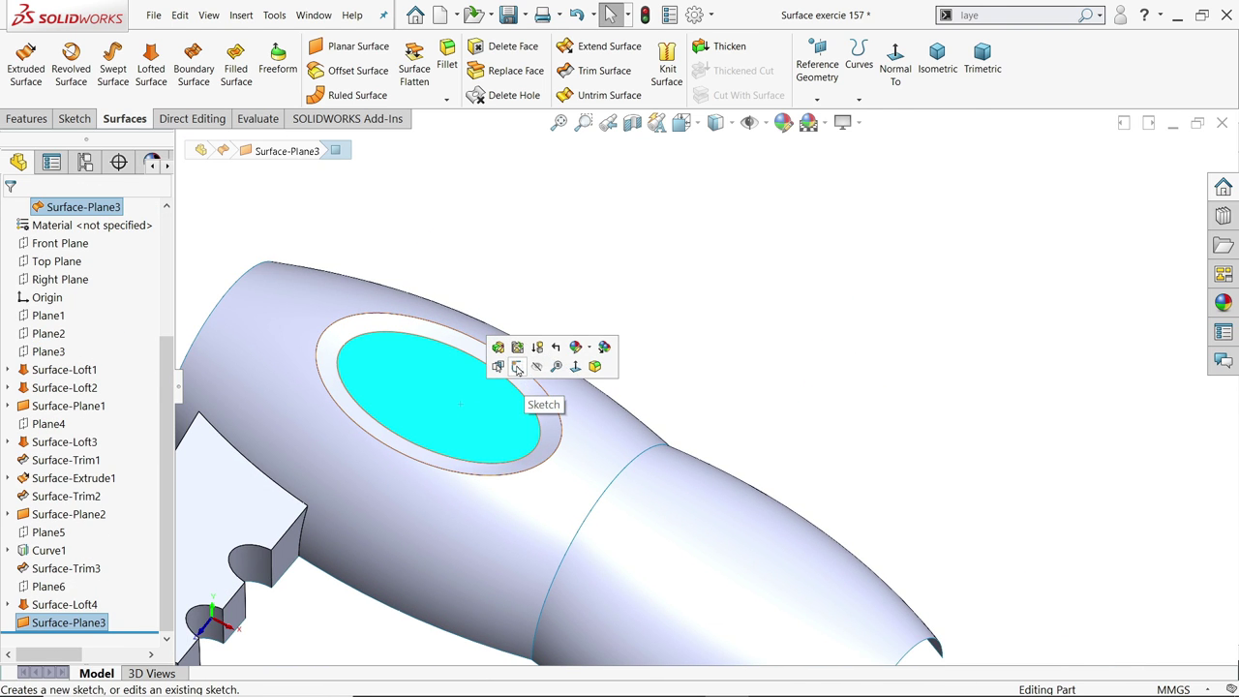
left_click(518, 369)
scroll(631, 282, "up", 3)
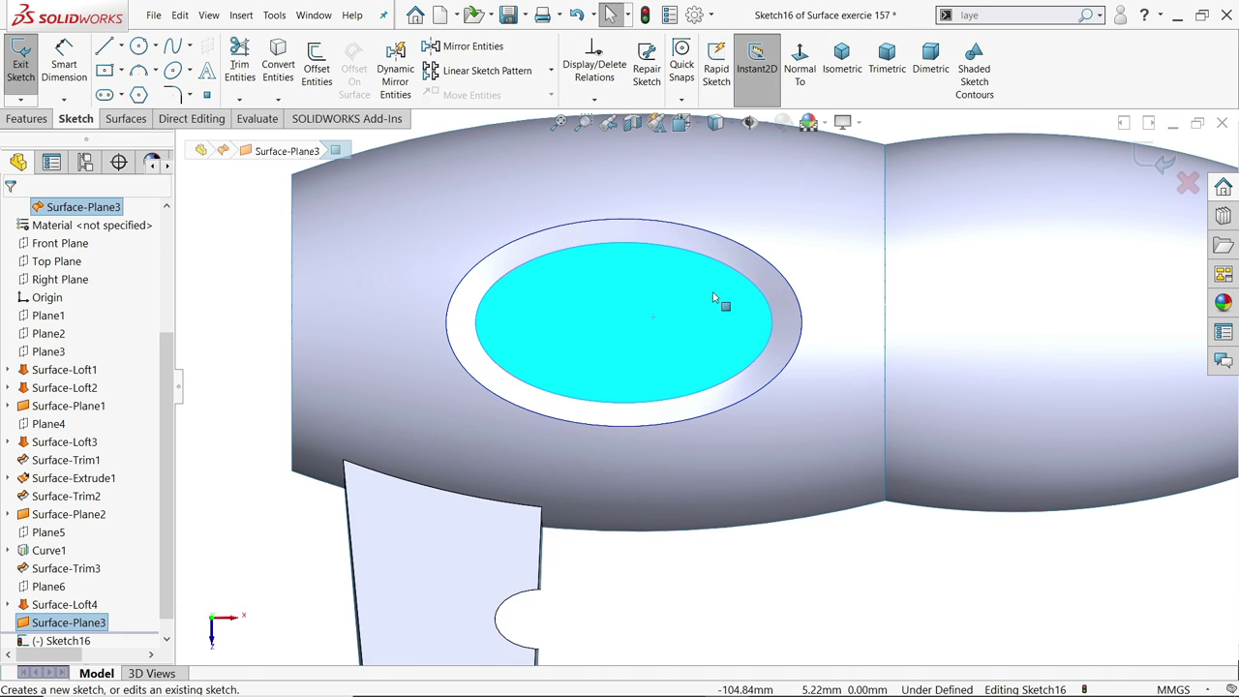
scroll(715, 298, "up", 4)
Draw a horizontal construction centerline from the origin to the far major-axis end of the inner ellipse
left_click(121, 48)
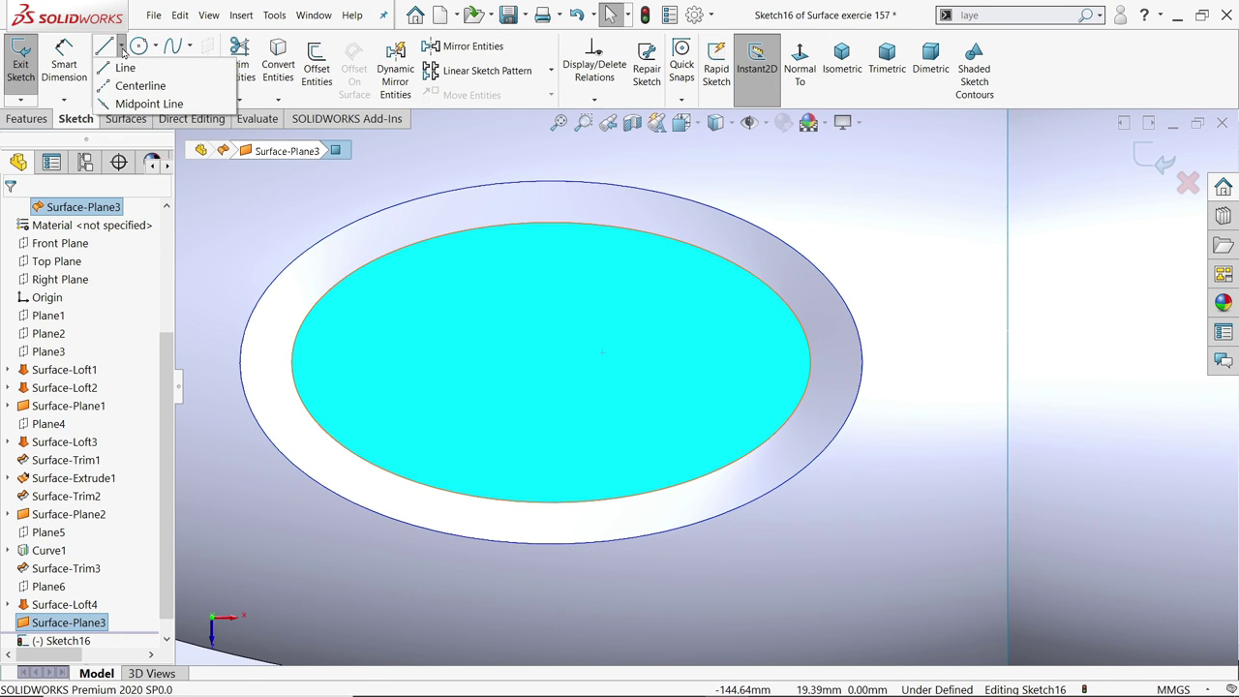
left_click(141, 85)
scroll(617, 300, "down", 6)
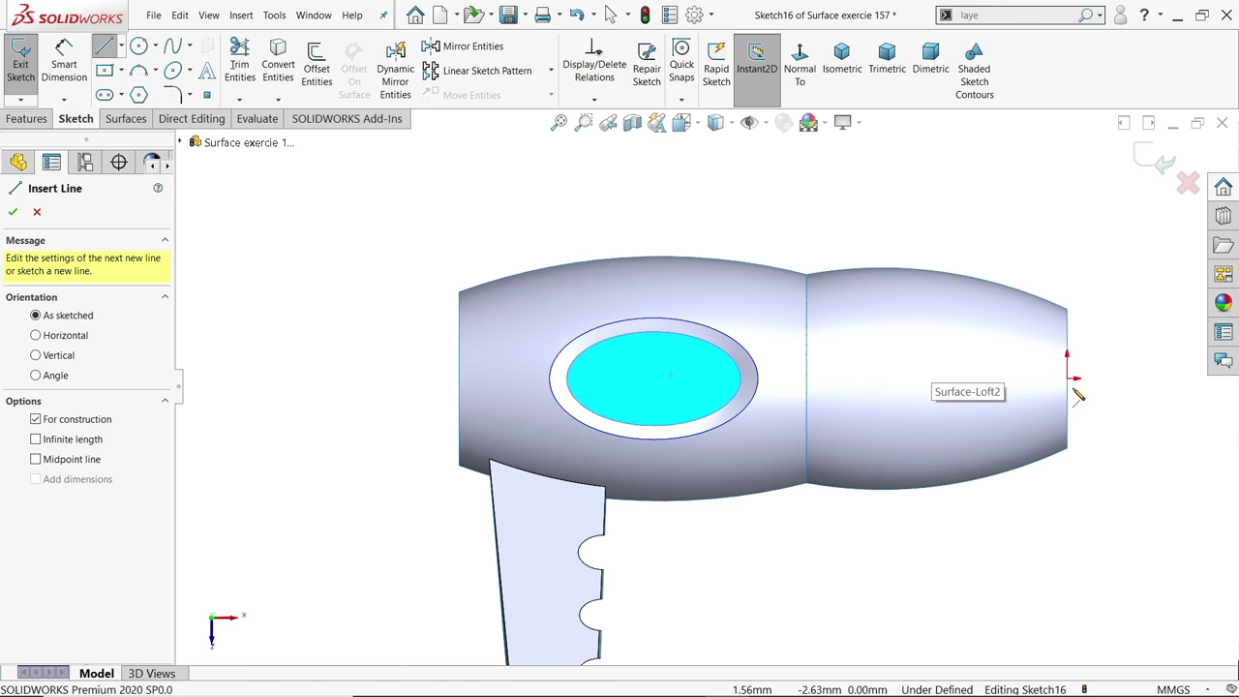
left_click(1068, 380)
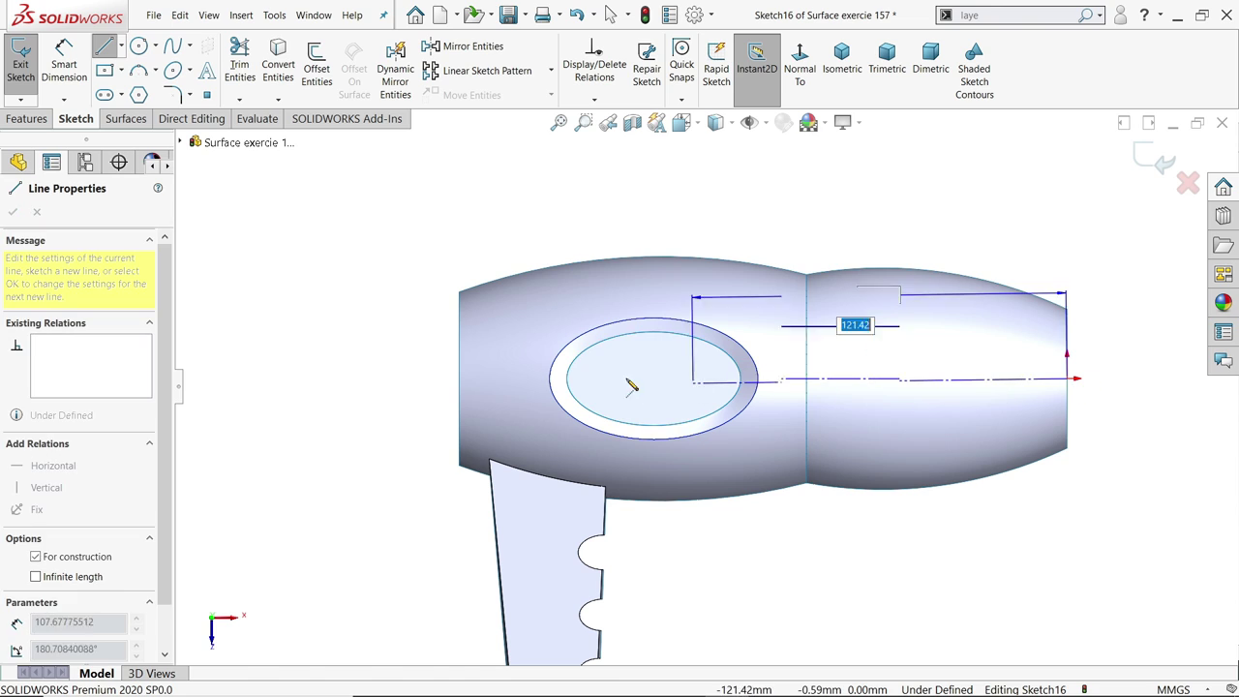
left_click(568, 379)
right_click(595, 190)
left_click(628, 249)
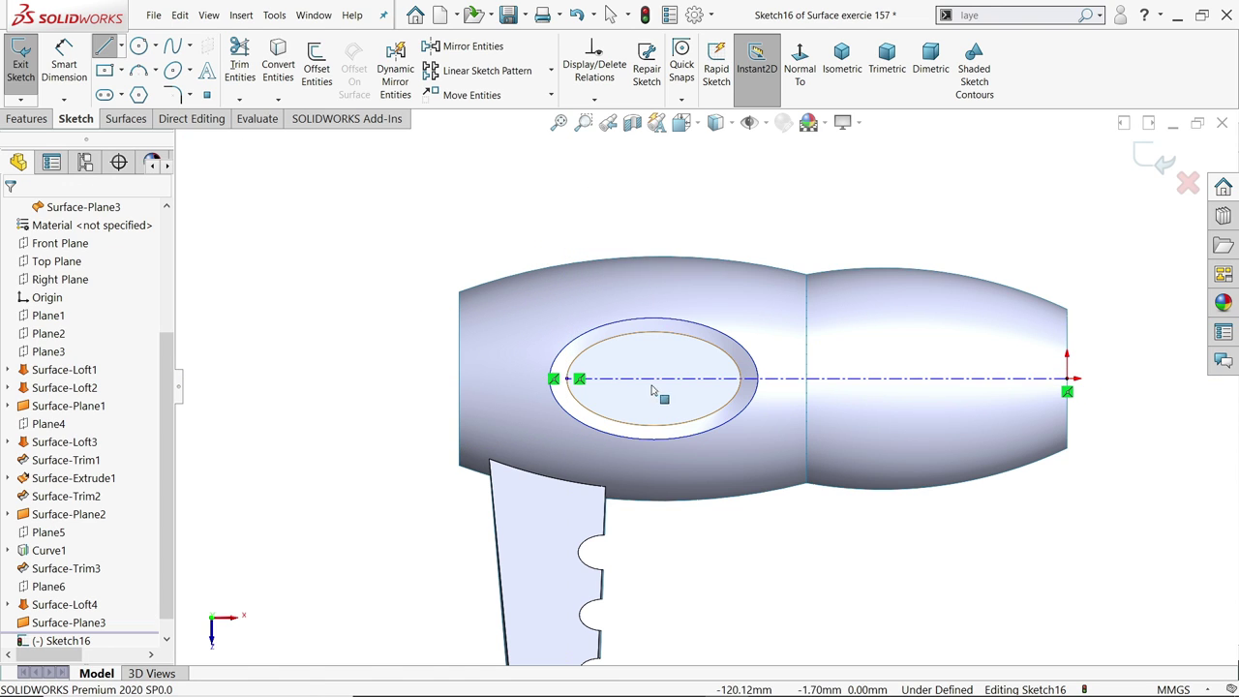
Sketch a horizontal centerpoint straight slot about 35.8 mm between centers and 2.6 mm wide, just above the centerline inside the ellipse
scroll(692, 373, "up", 3)
scroll(692, 372, "up", 2)
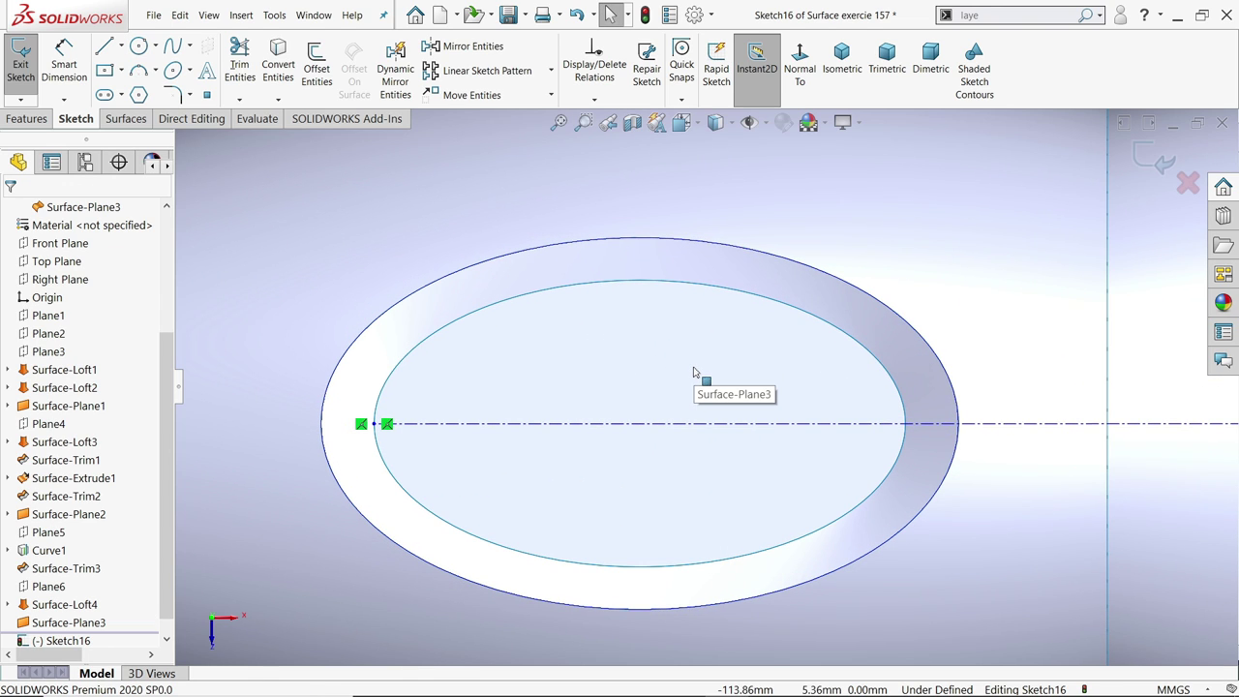
left_click(122, 96)
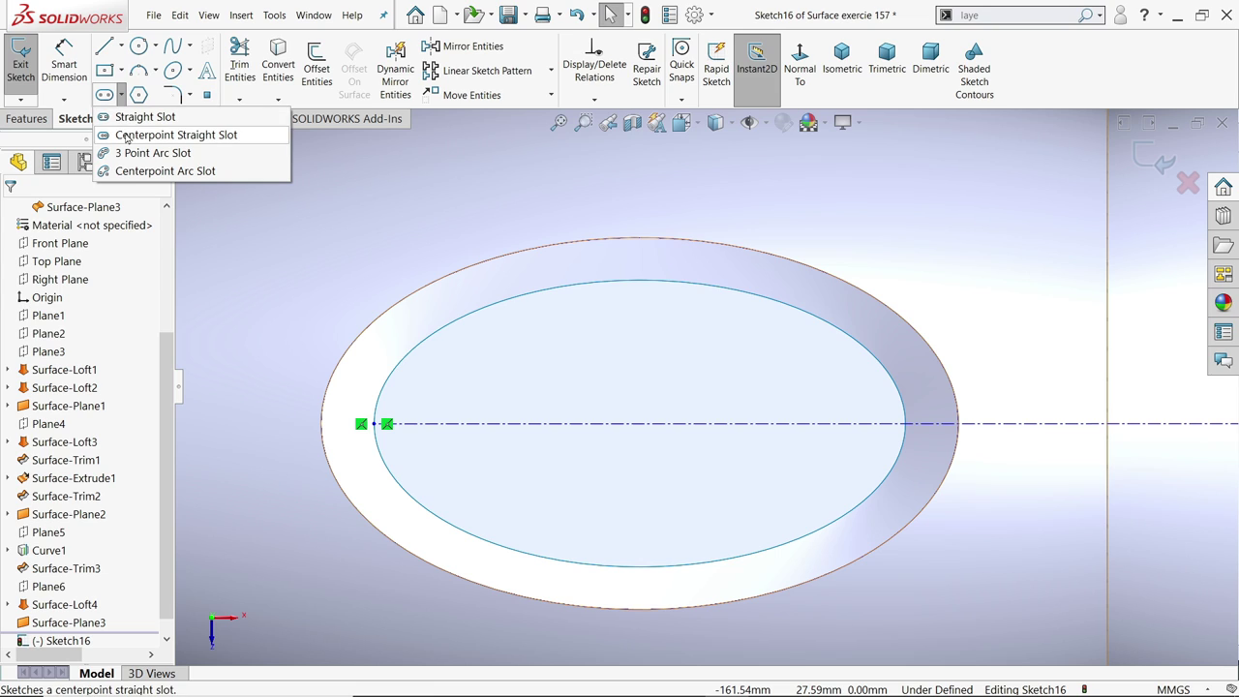
left_click(130, 137)
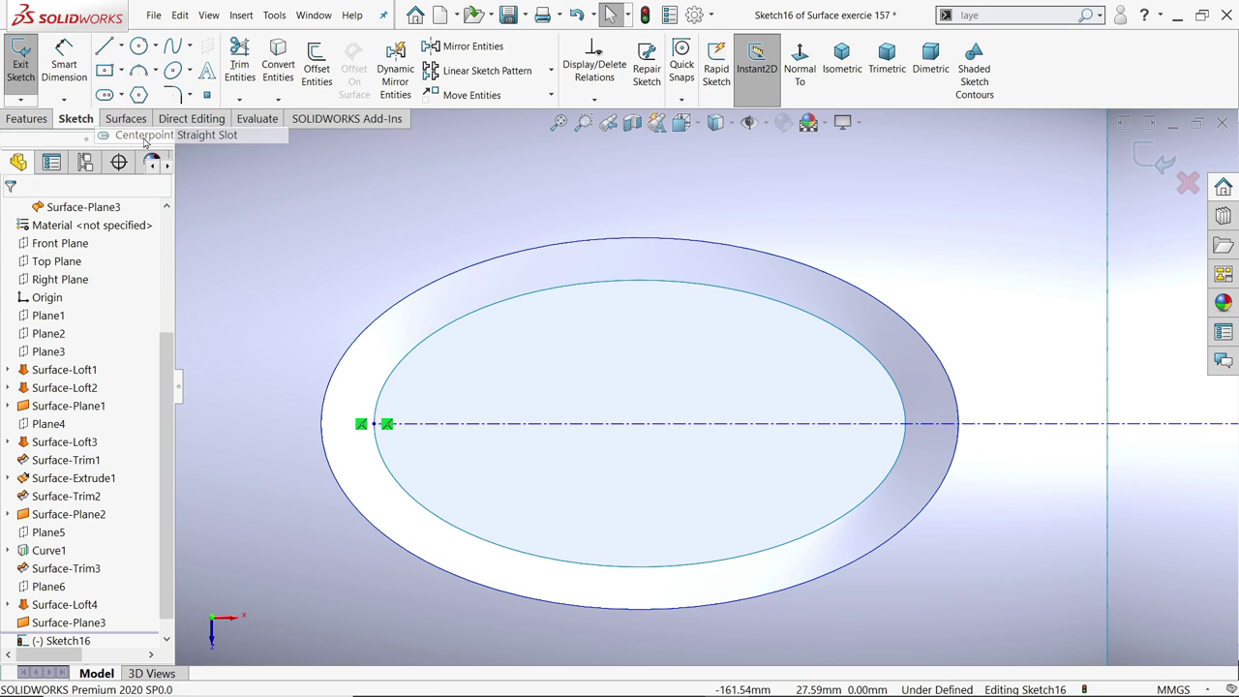
scroll(639, 415, "down", 3)
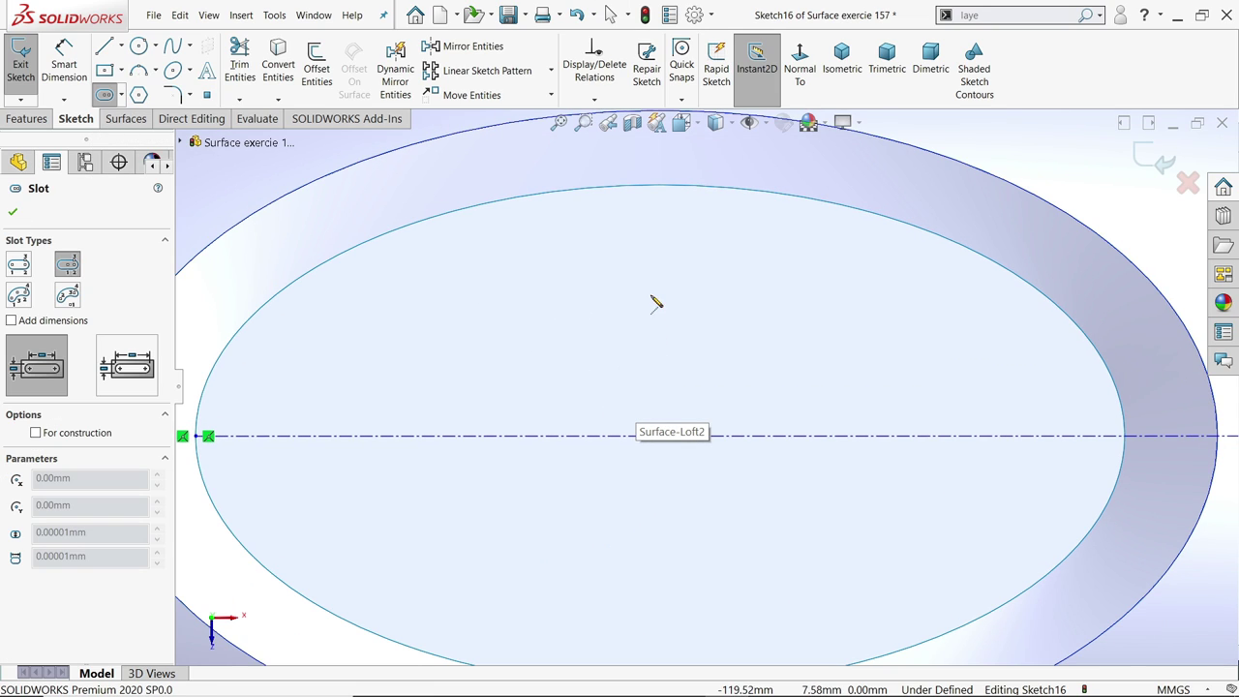
left_click(646, 384)
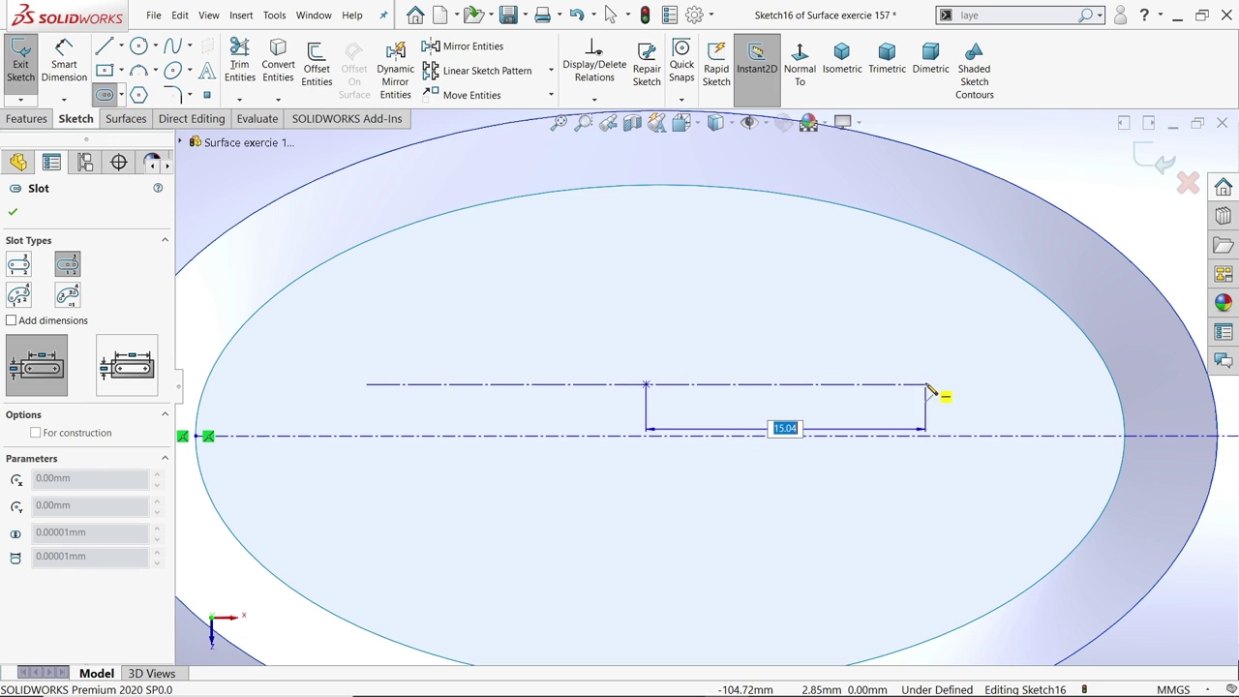
left_click(978, 387)
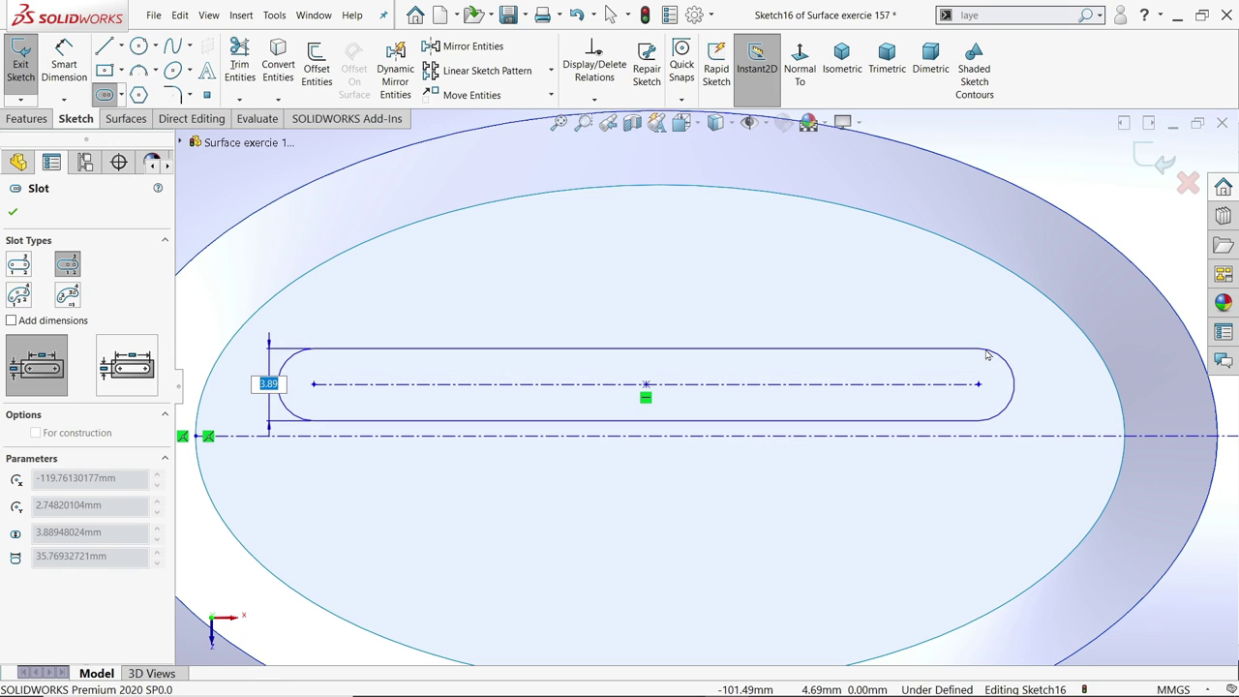
left_click(985, 360)
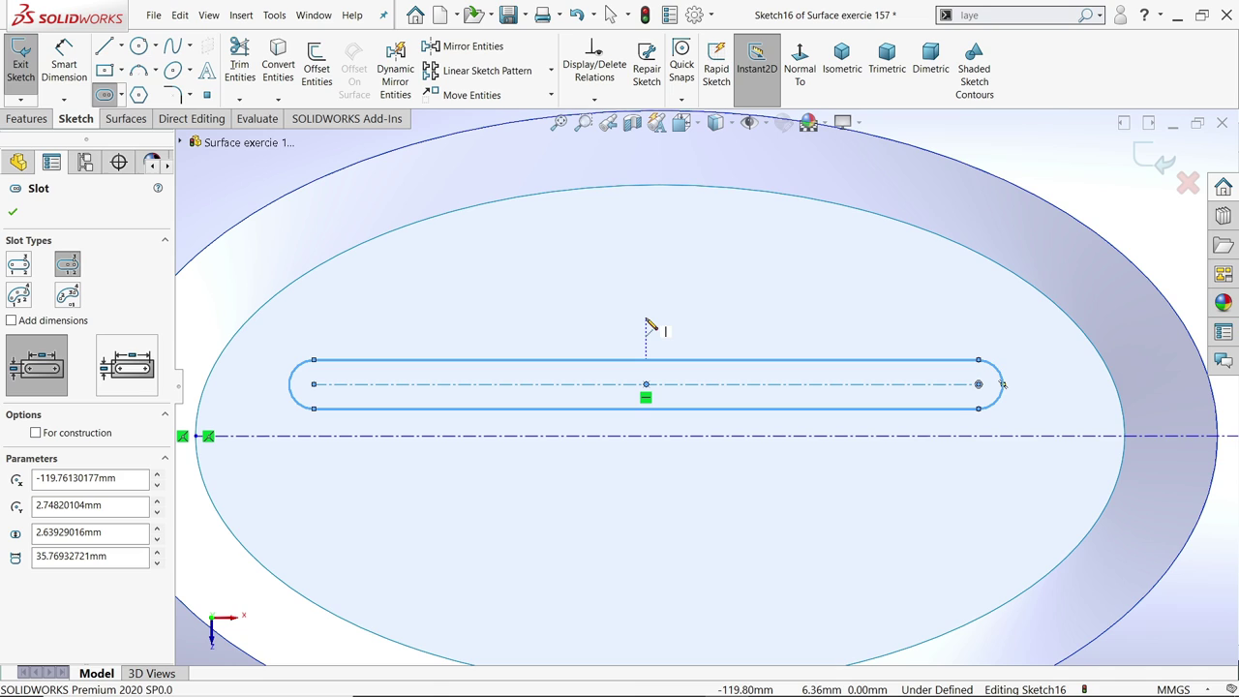
Sketch a shorter horizontal centerpoint slot about 19.2 mm between centers and 3.1 mm wide, centered above the first slot
left_click(646, 287)
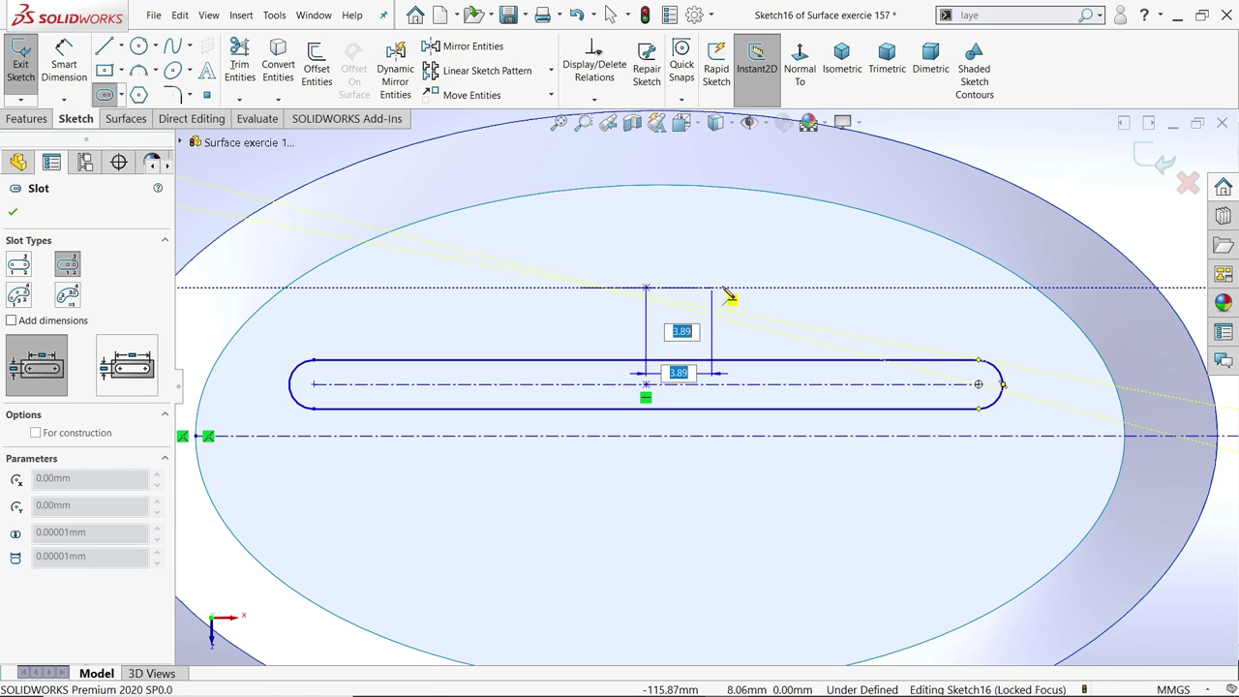
left_click(824, 290)
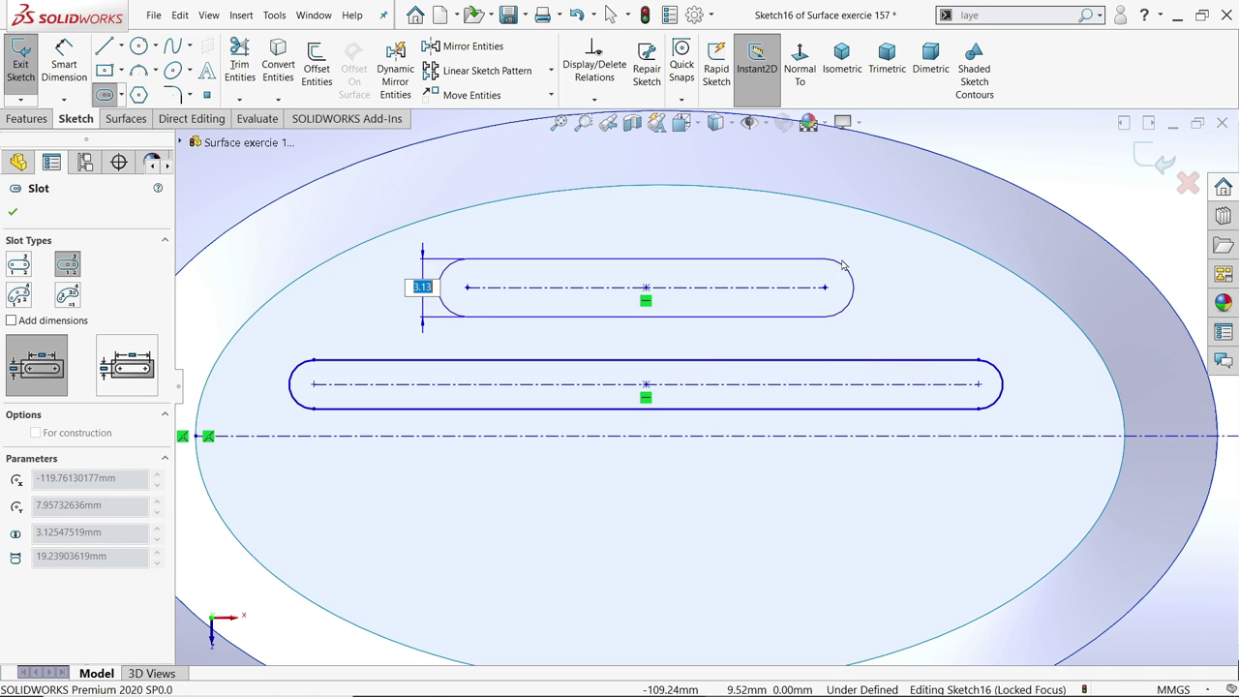
left_click(842, 263)
scroll(587, 263, "up", 4)
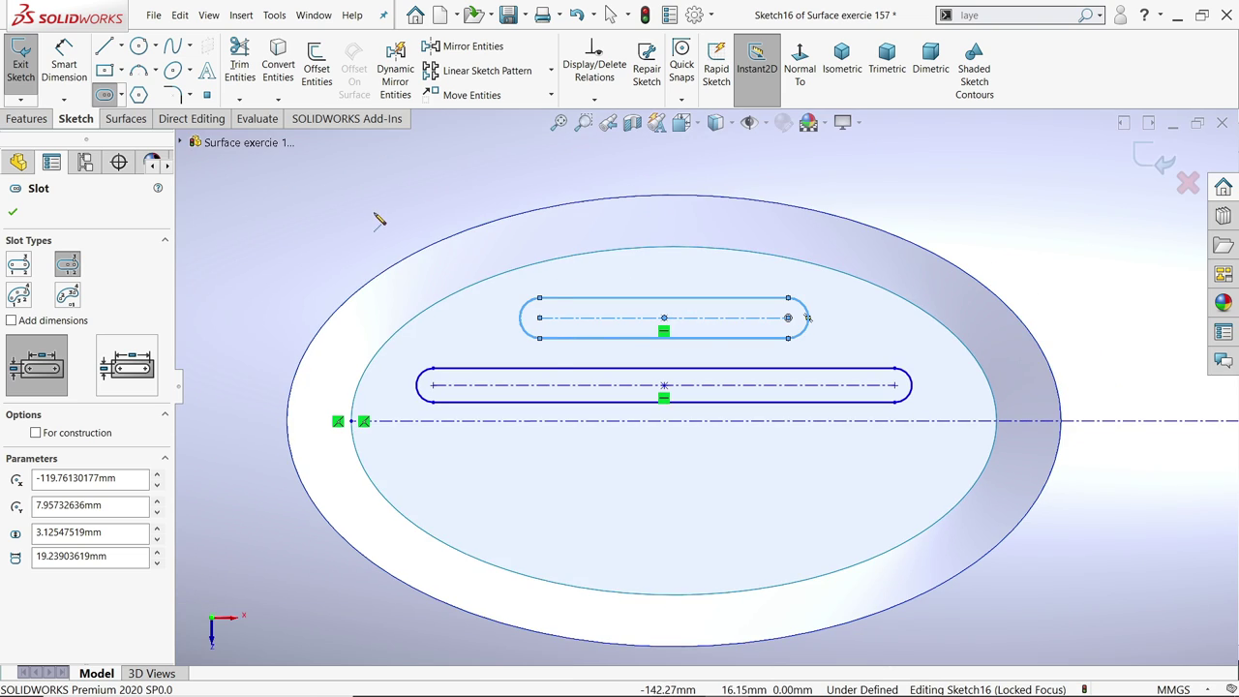
right_click(398, 224)
left_click(403, 223)
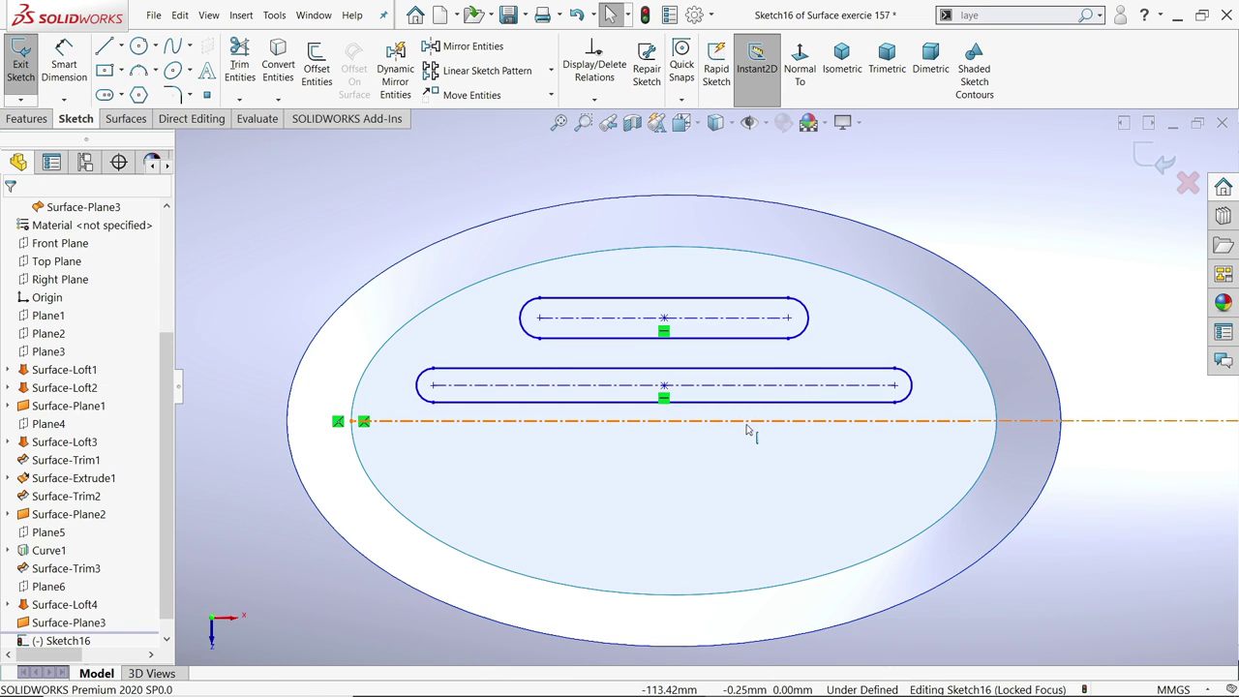
Apply an Equal relation to the end arcs of the two slots
scroll(839, 446, "down", 3)
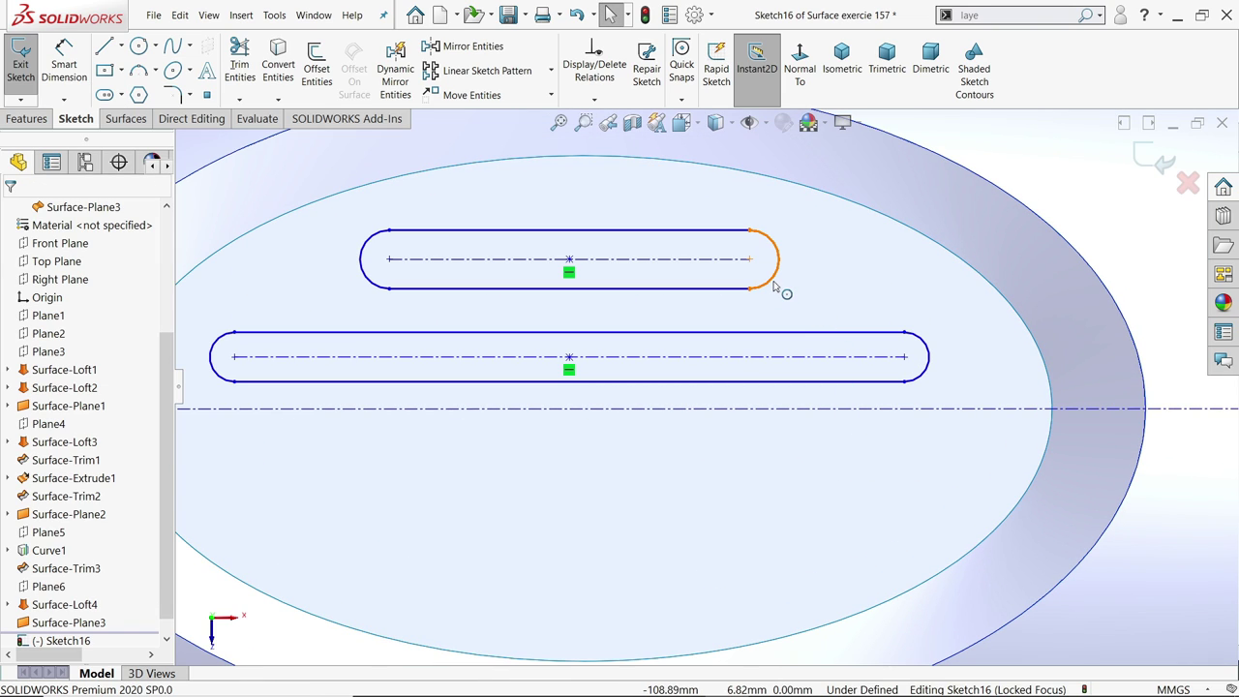
left_click(774, 287)
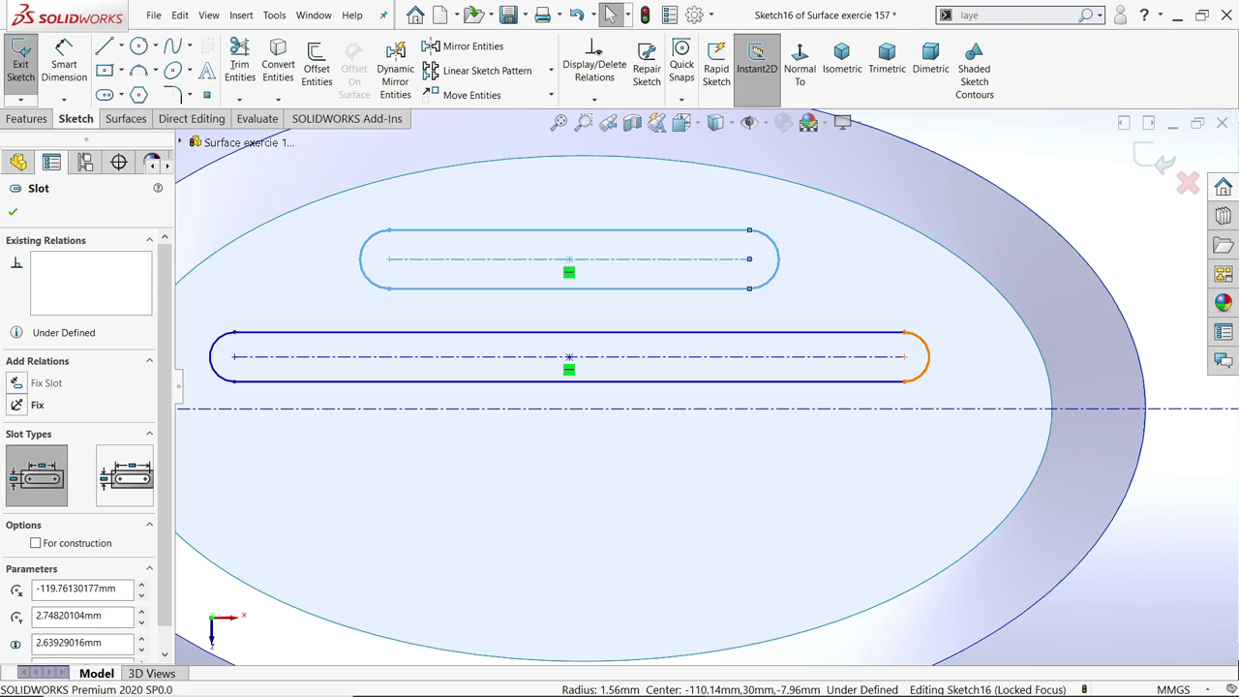
left_click(928, 378, "ctrl")
left_click(1065, 314)
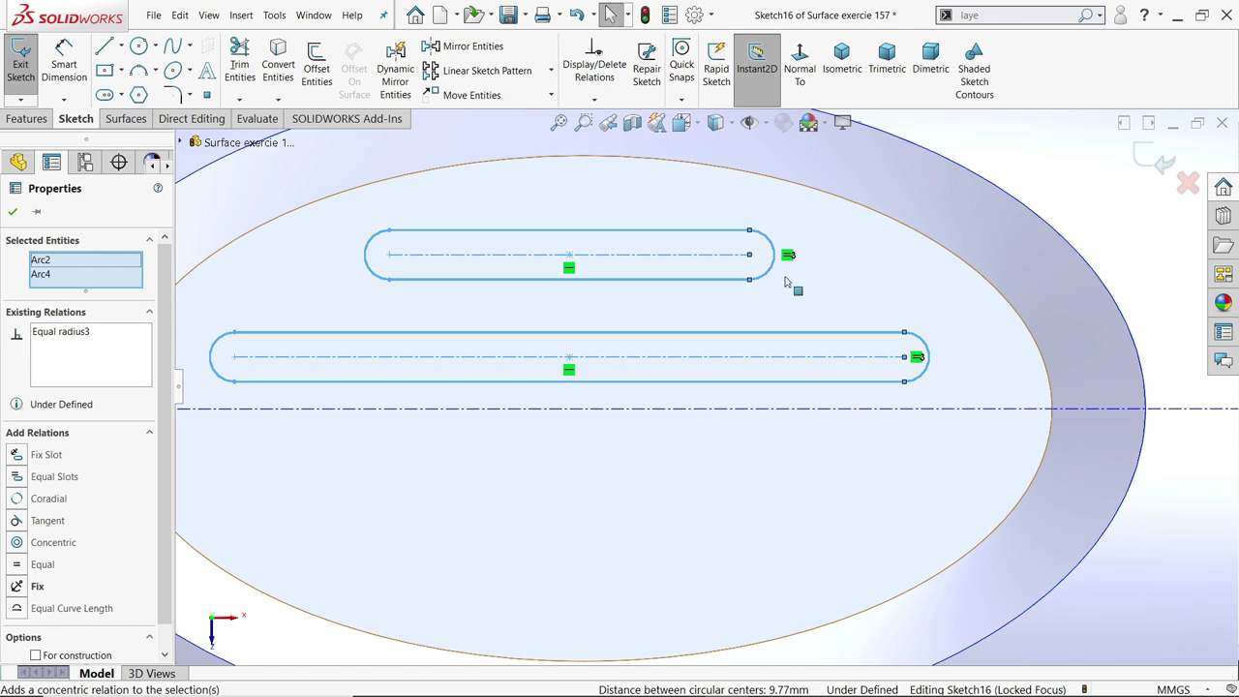
key("Escape")
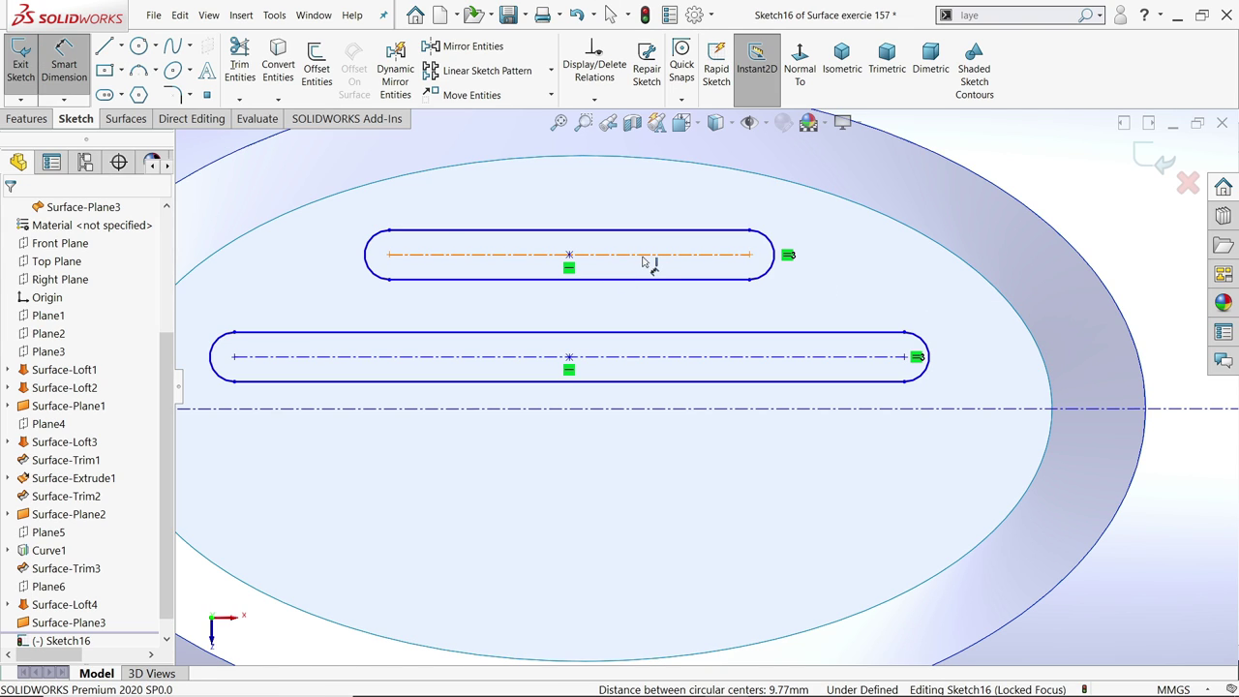
Dimension the upper slot with a 22 mm center-to-center length and a 1.5 mm end radius
left_click(642, 256)
left_click(600, 196)
type("2")
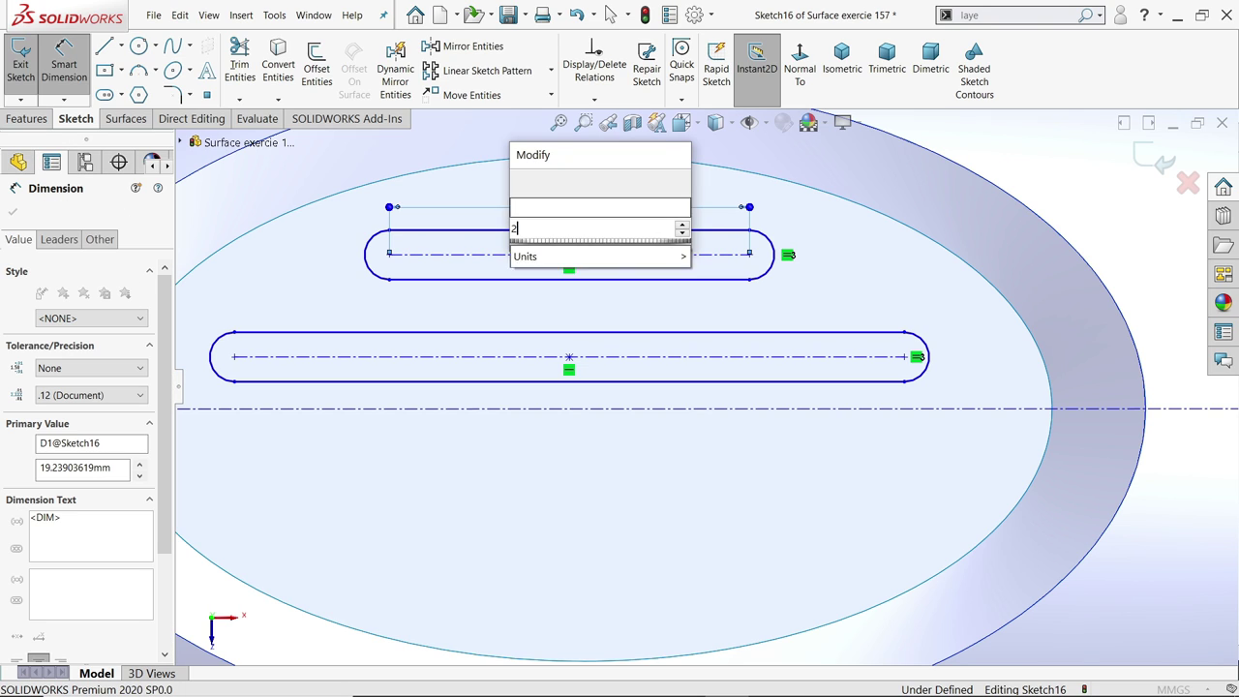
type("2")
key("Return")
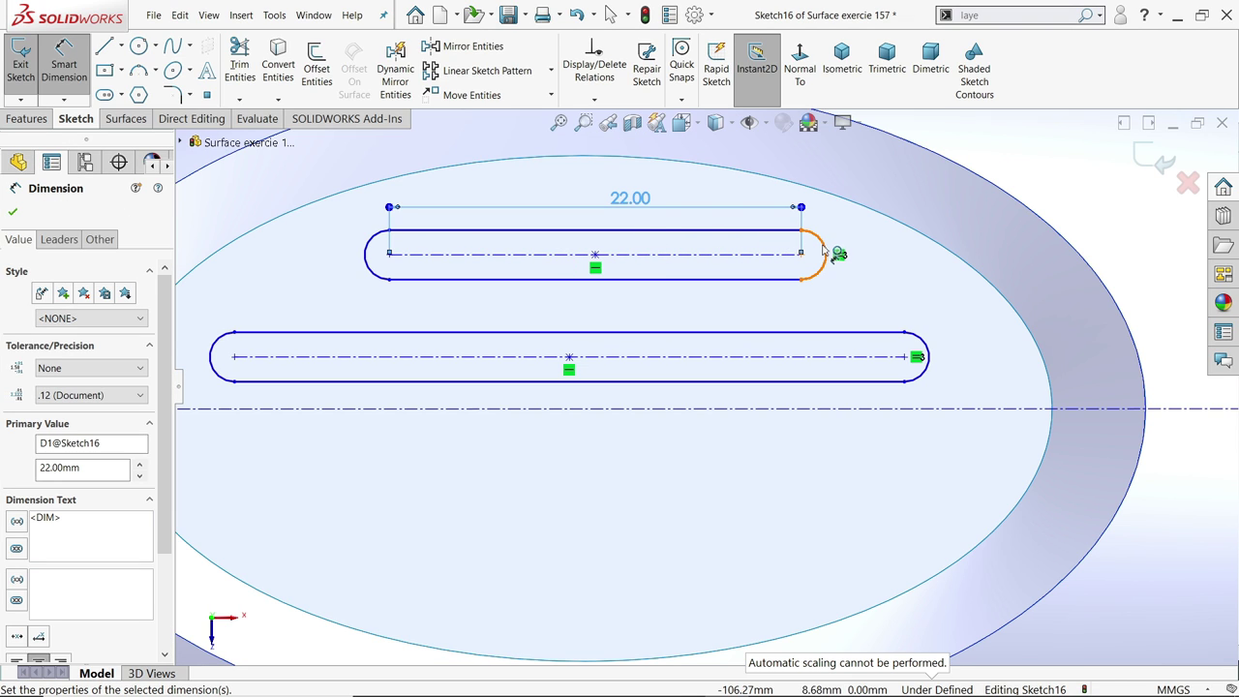
left_click(828, 251)
left_click(850, 236)
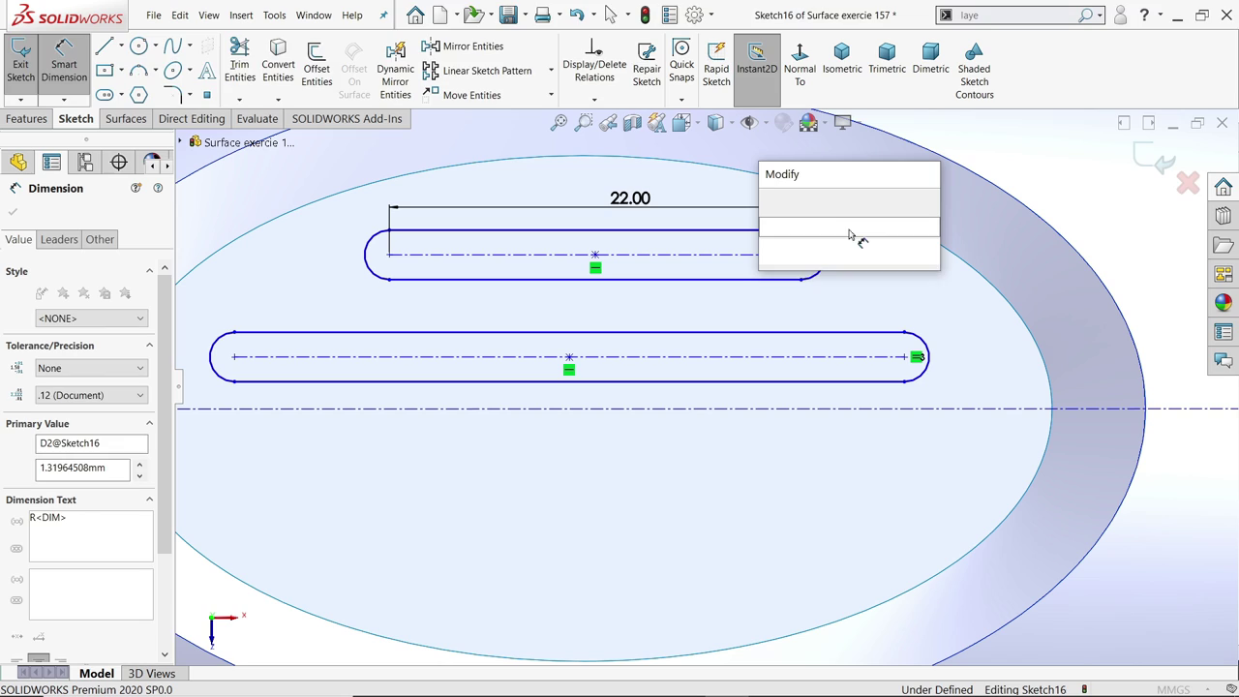
type("1.5")
key("Return")
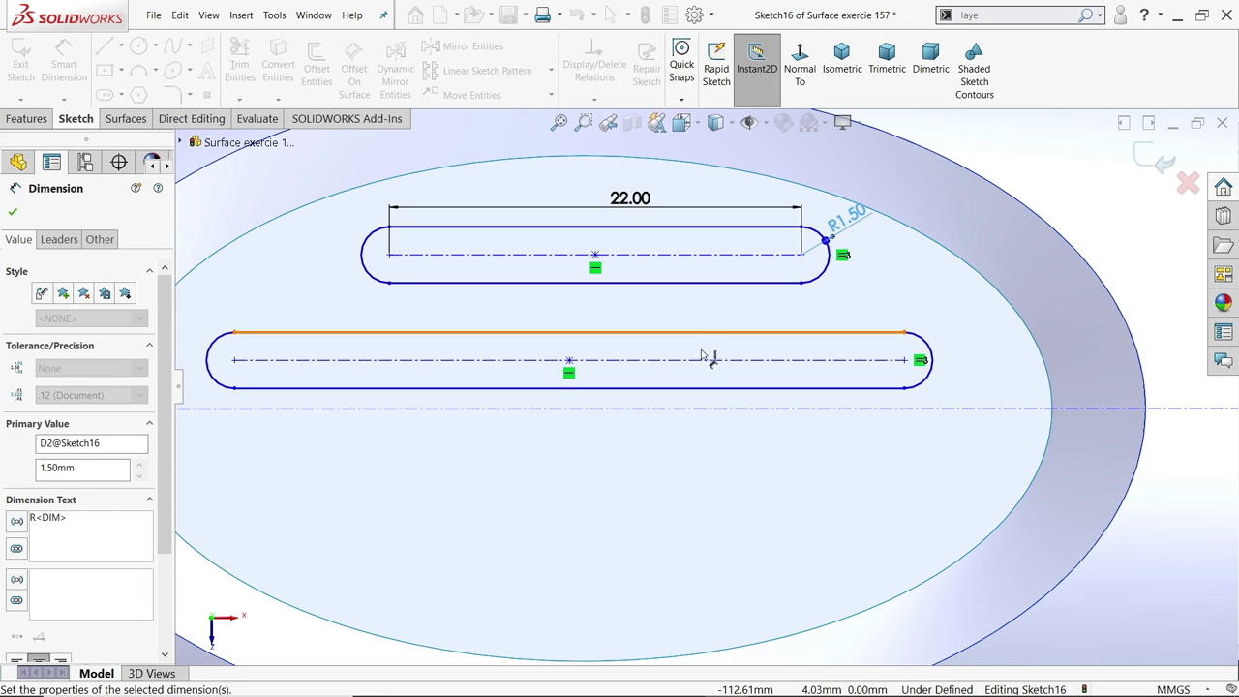
Dimension the longer lower slot's center-to-center length and set it to 38 mm
left_click(682, 362)
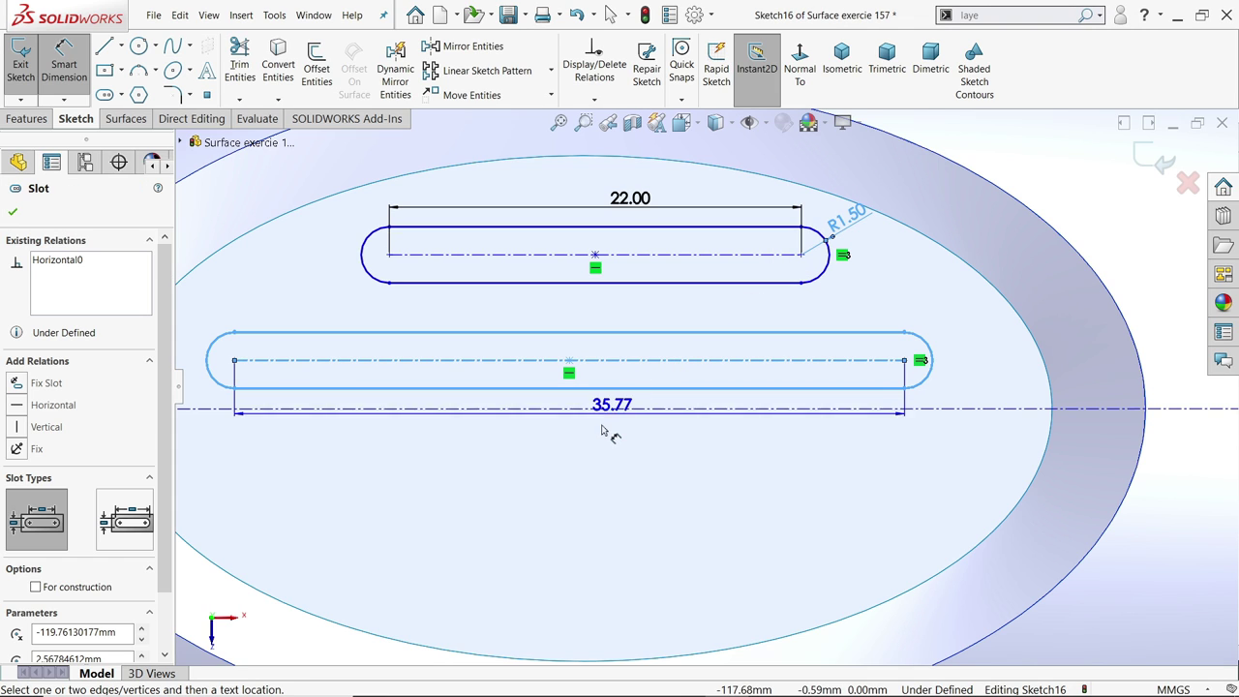
left_click(567, 472)
type("38")
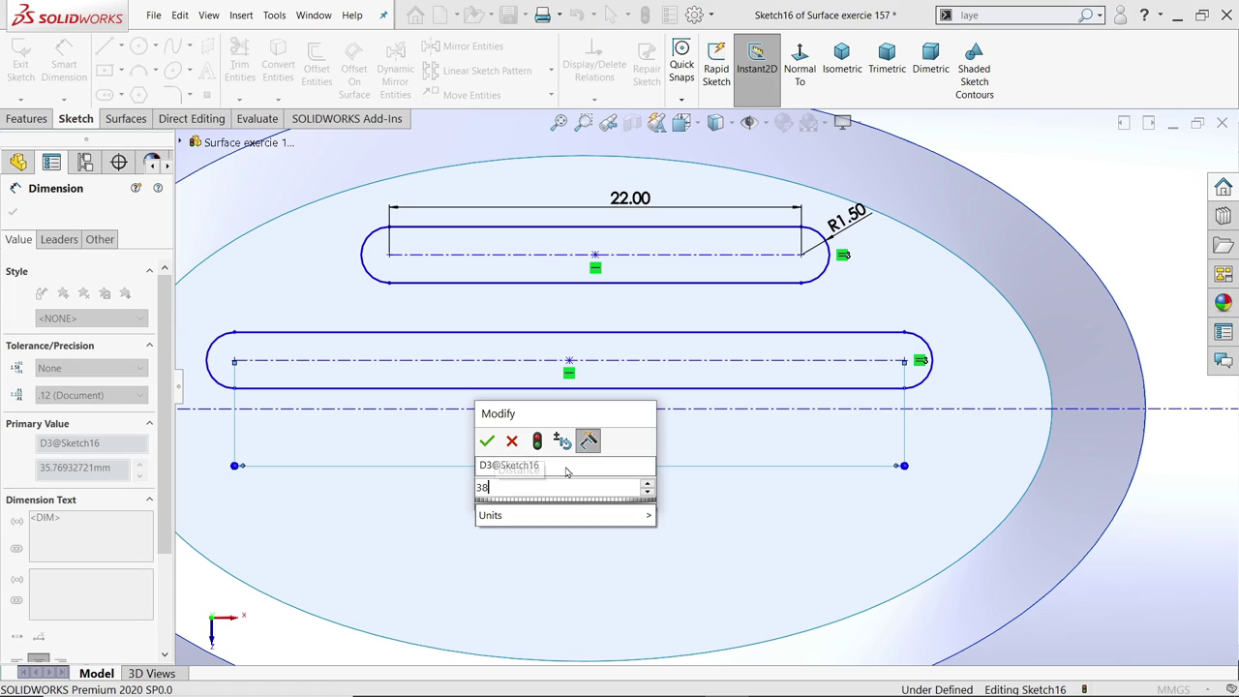
key("Return")
Dimension the gap between the upper slot's lower edge and the lower slot's upper edge as 2.5 mm
scroll(620, 387, "up", 3)
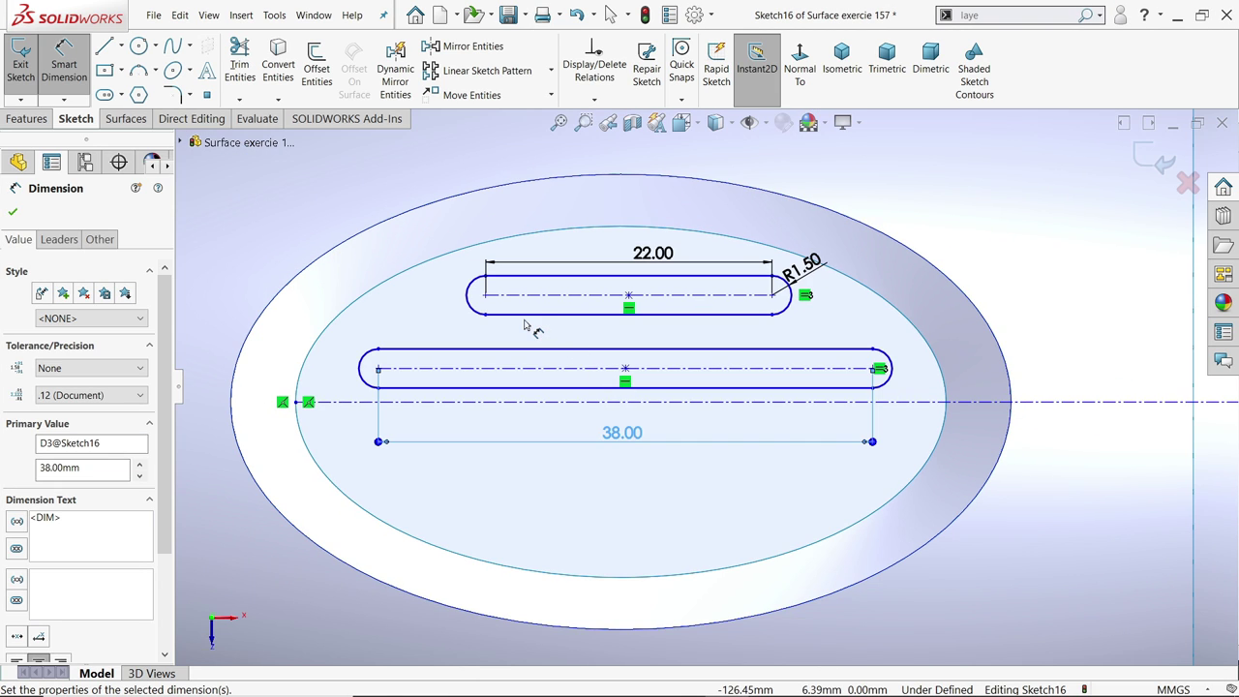
scroll(530, 329, "down", 3)
left_click(550, 327)
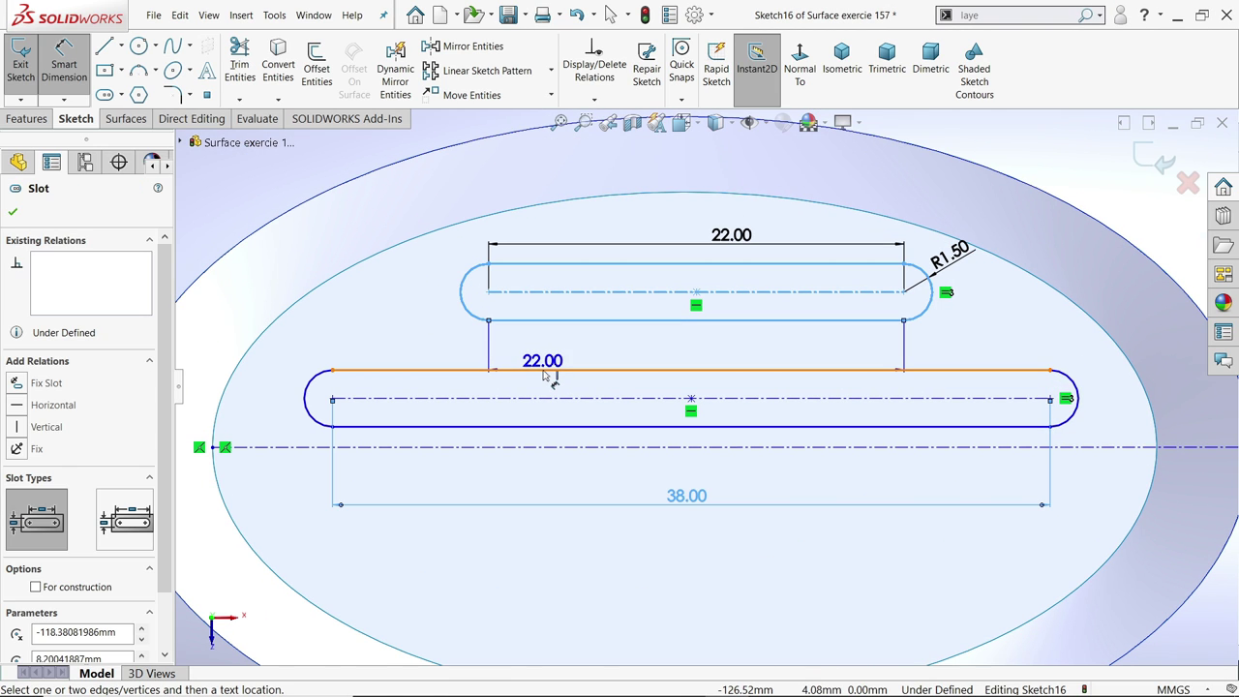
left_click(534, 371)
left_click(461, 351)
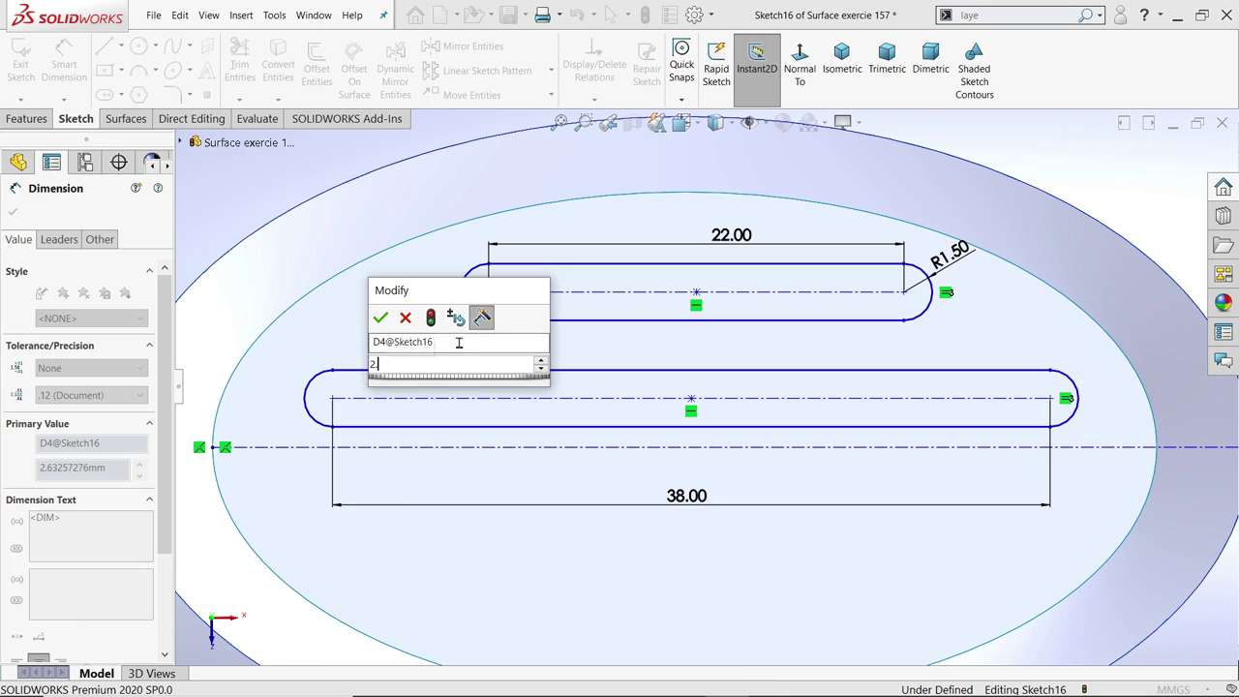
key("Return")
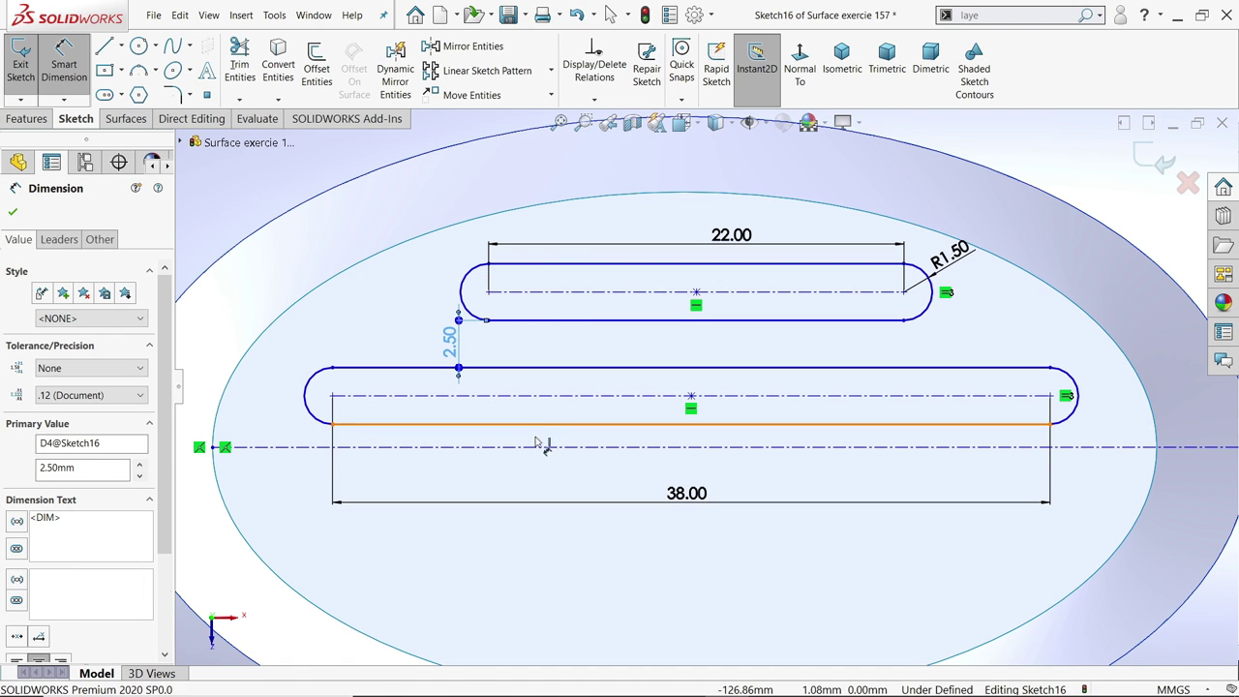
left_click(537, 442)
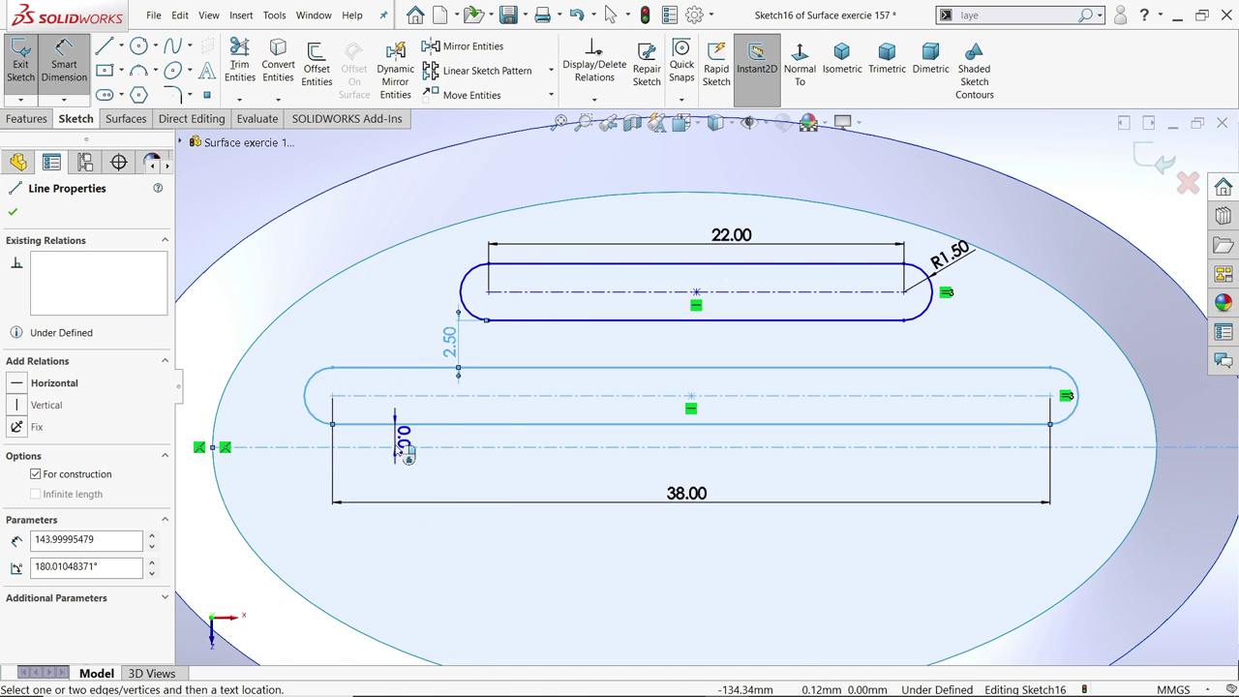
scroll(404, 455, "up", 4)
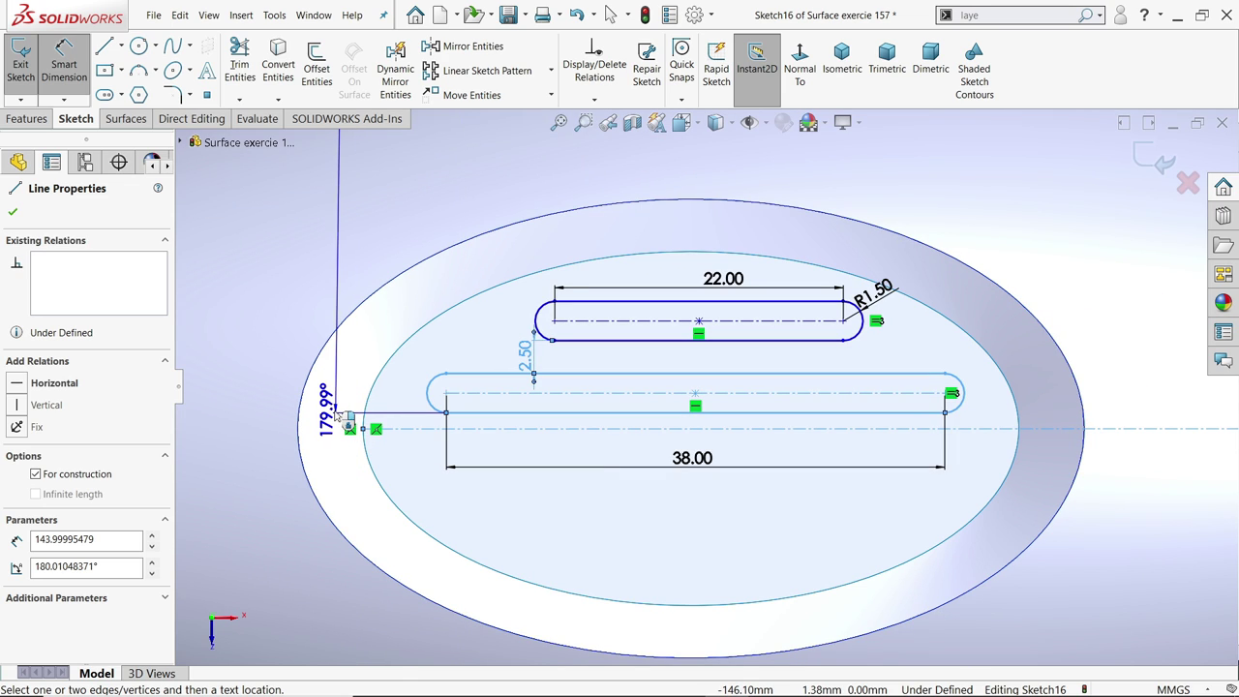
key("Escape")
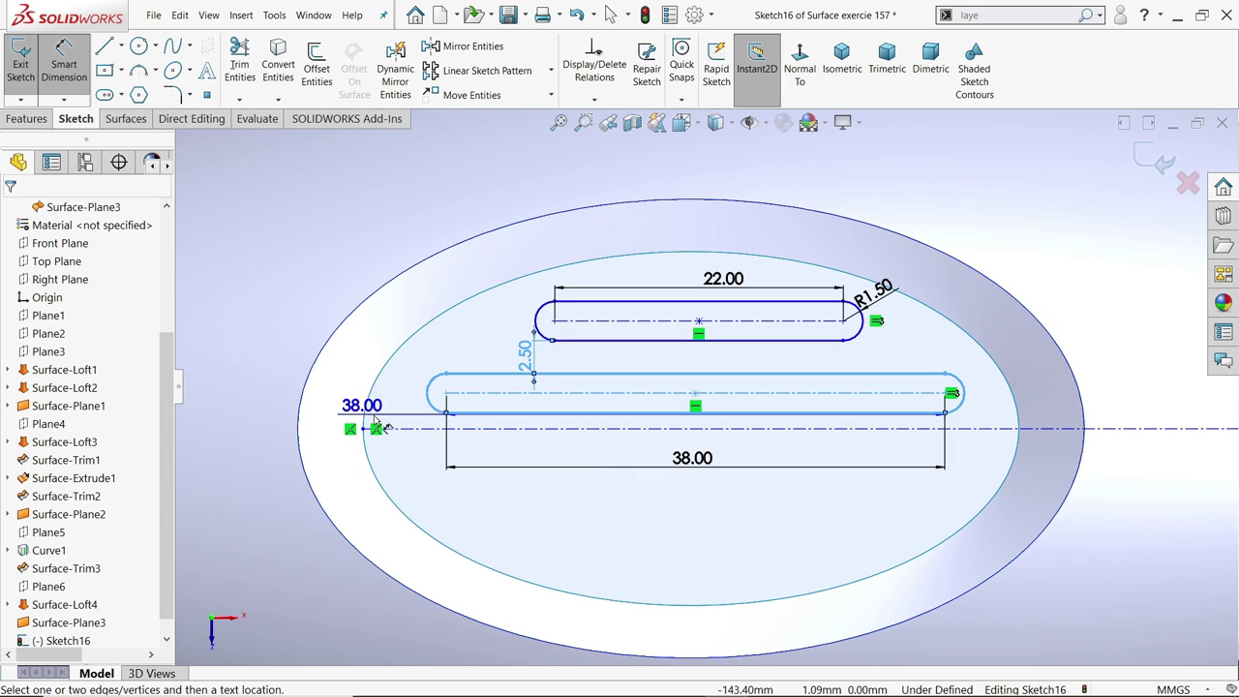
scroll(561, 397, "down", 4)
scroll(527, 393, "up", 3)
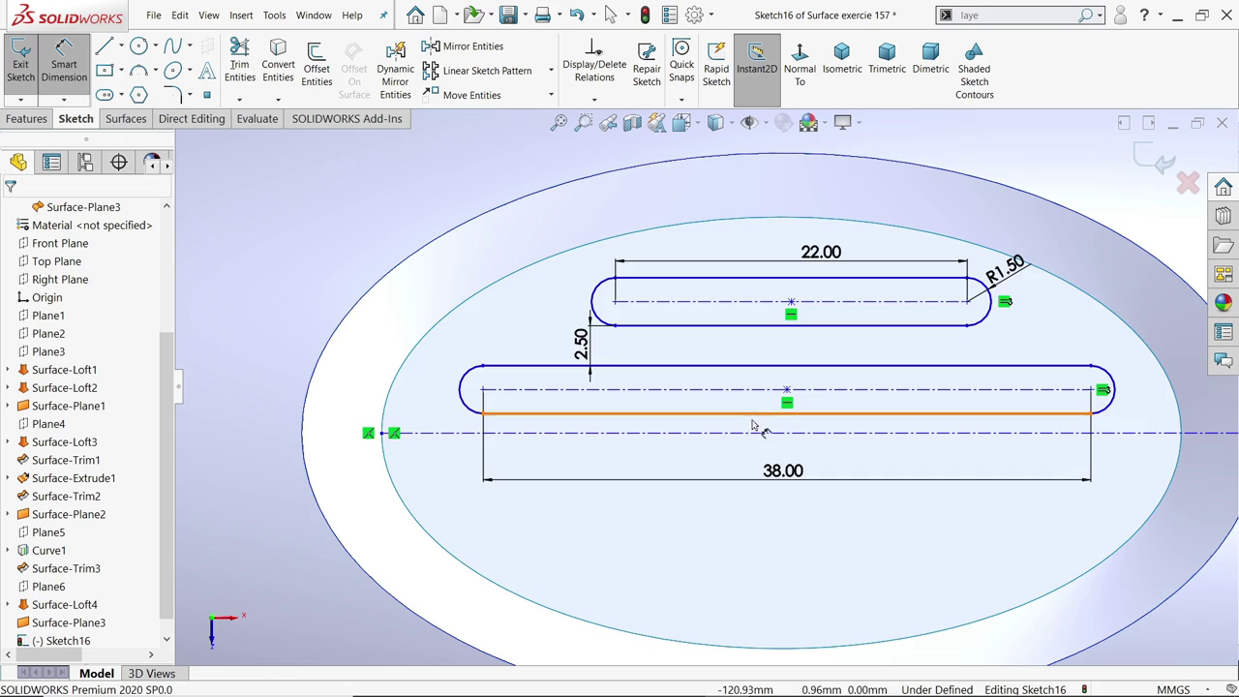
scroll(753, 429, "down", 2)
key("Escape")
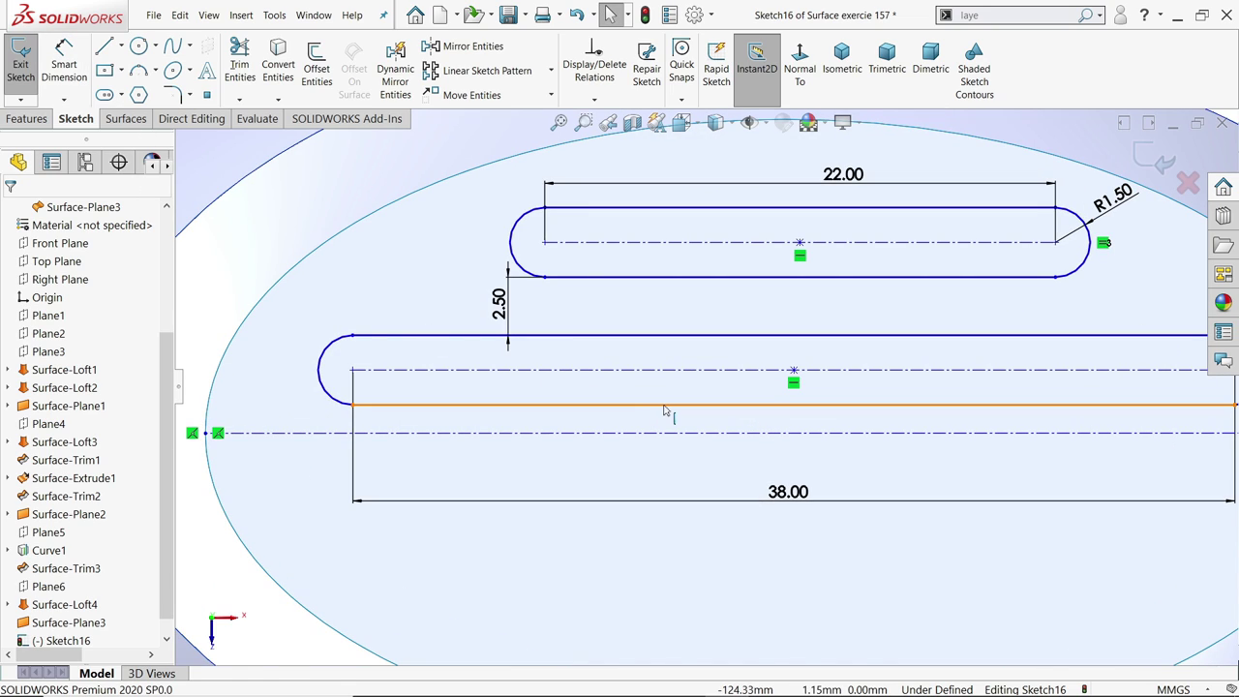
Apply a Horizontal relation to the lower straight edge of each of the two slots
left_click(666, 406)
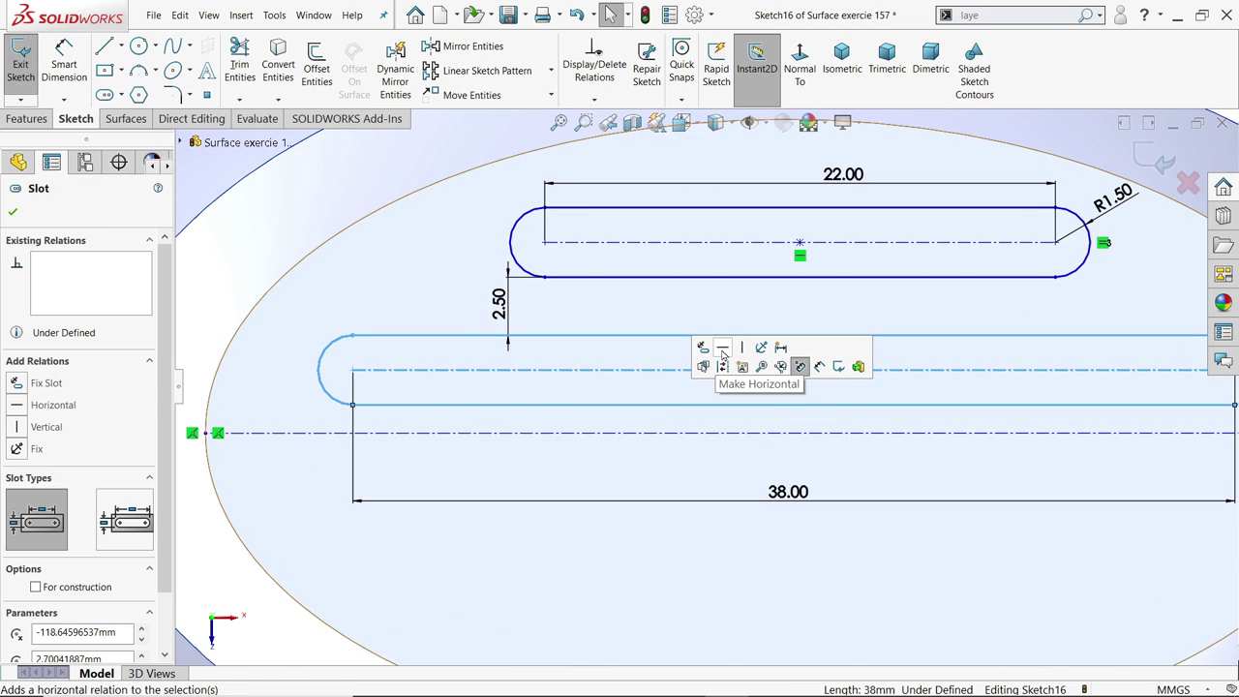
left_click(723, 354)
left_click(741, 276)
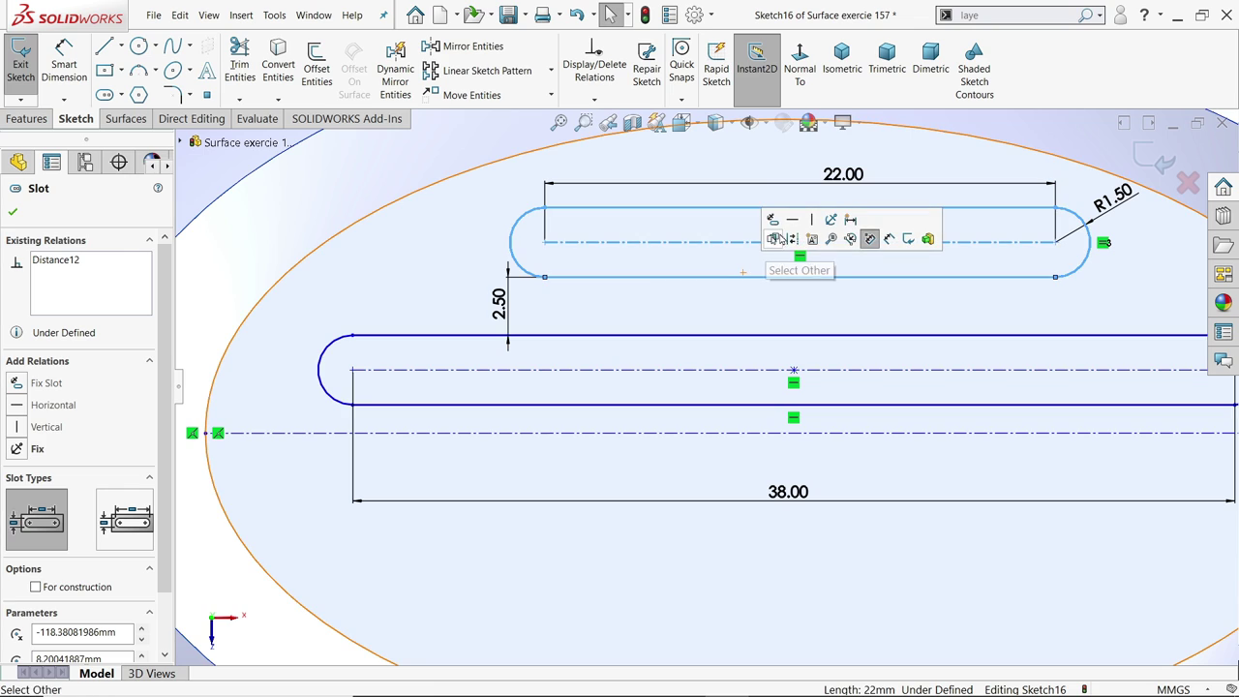
left_click(794, 239)
left_click(51, 64)
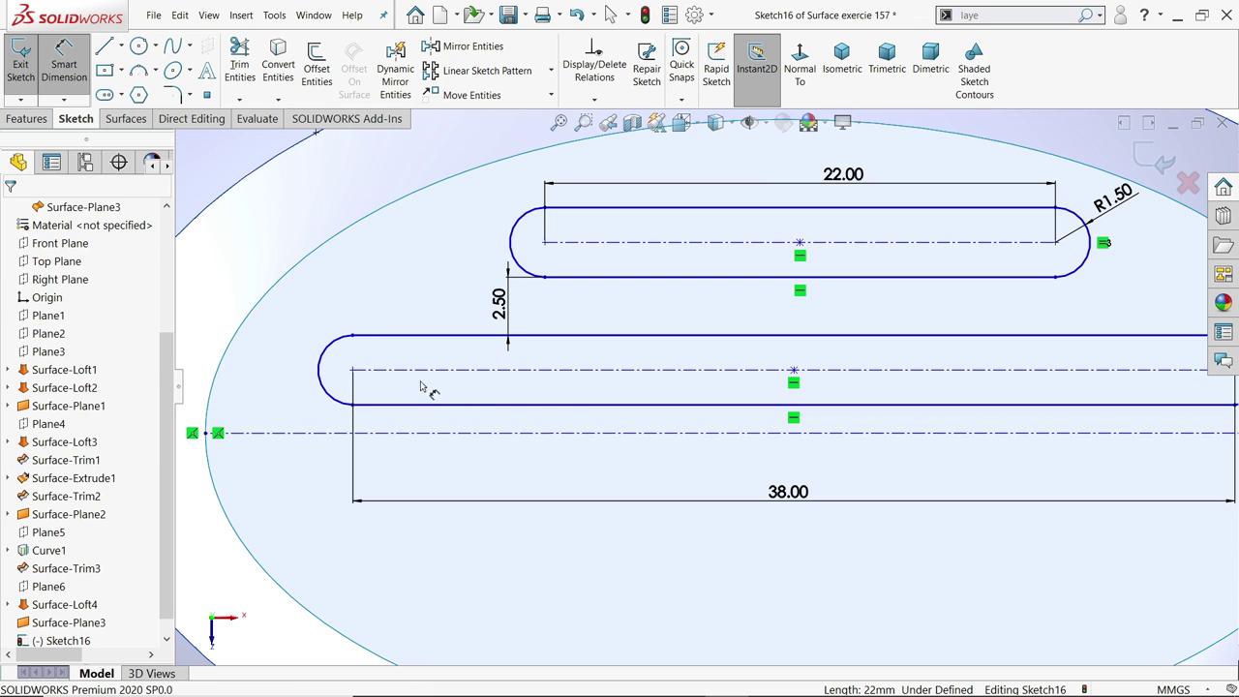
left_click(583, 432)
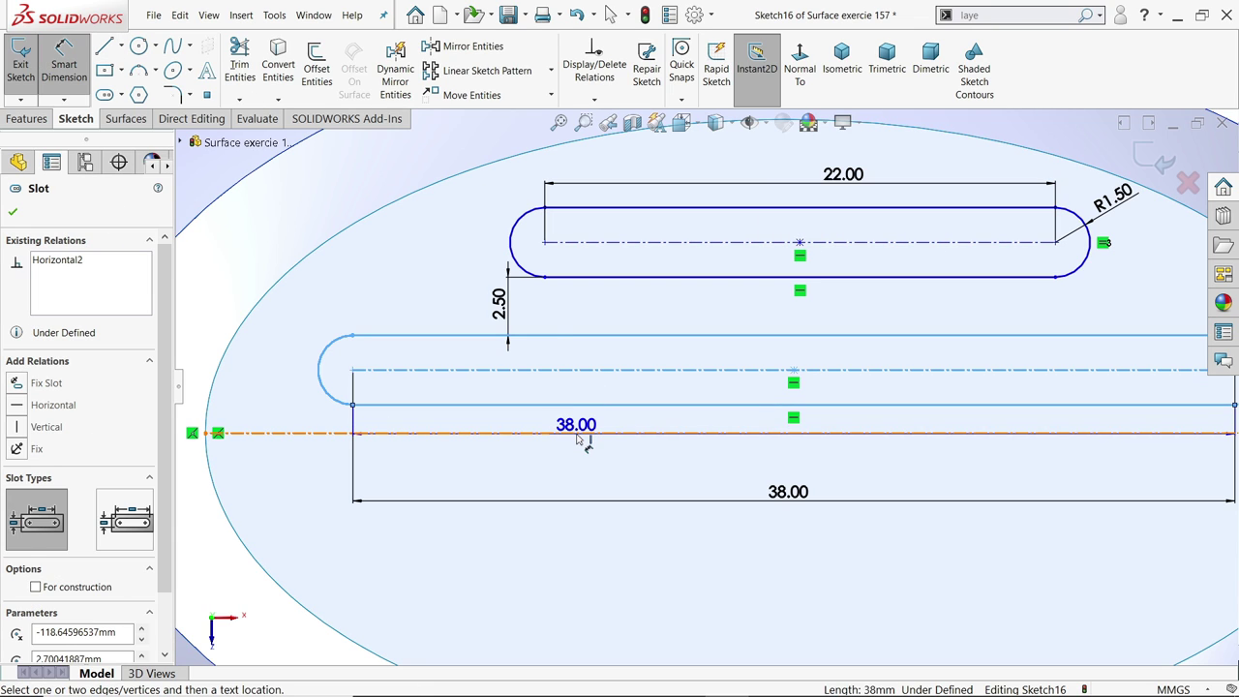
scroll(512, 443, "up", 3)
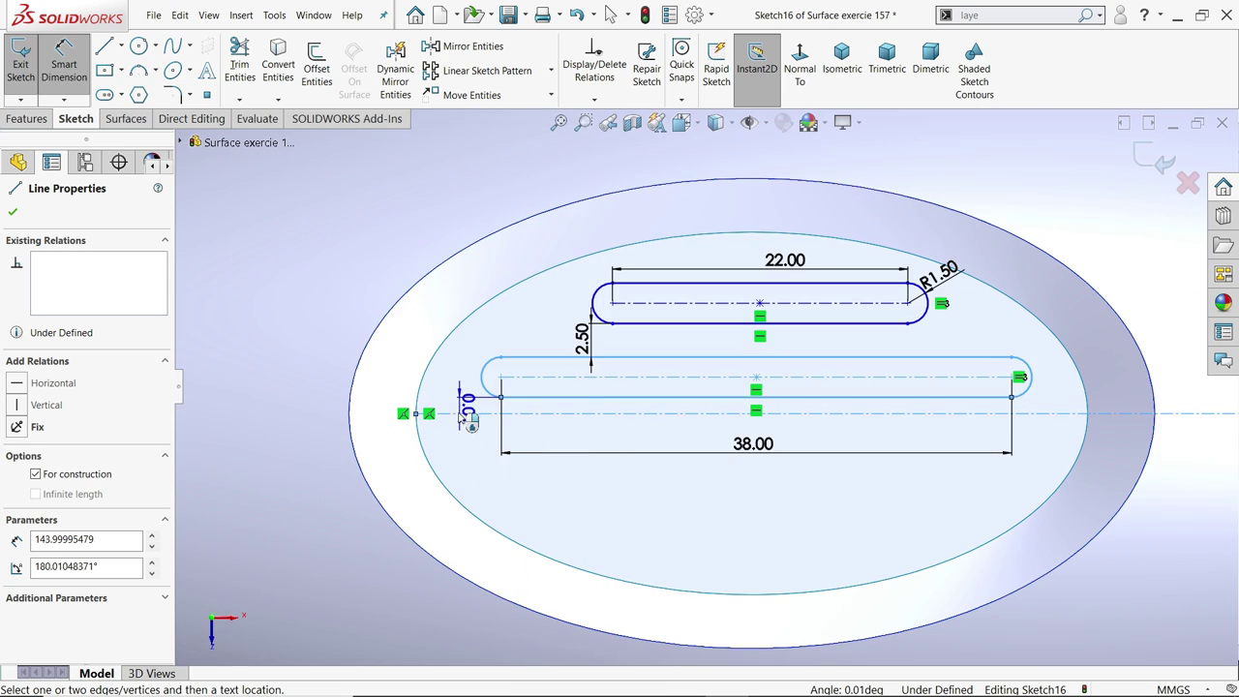
key("Escape")
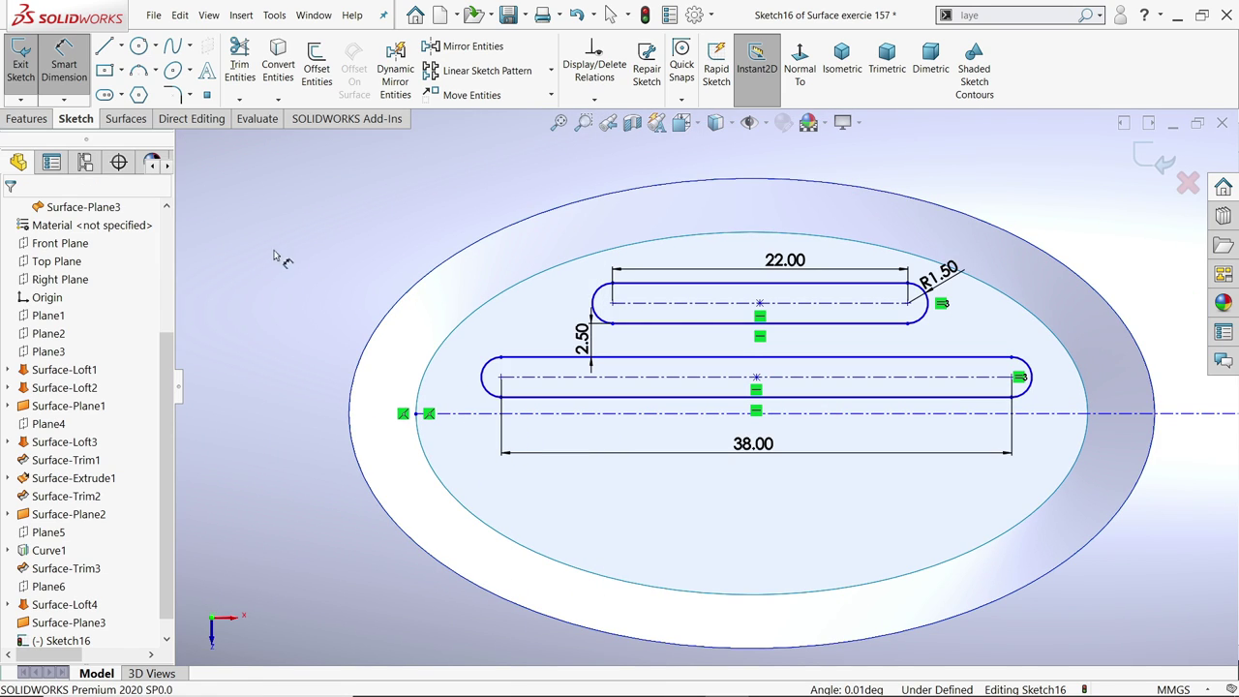
scroll(654, 419, "down", 2)
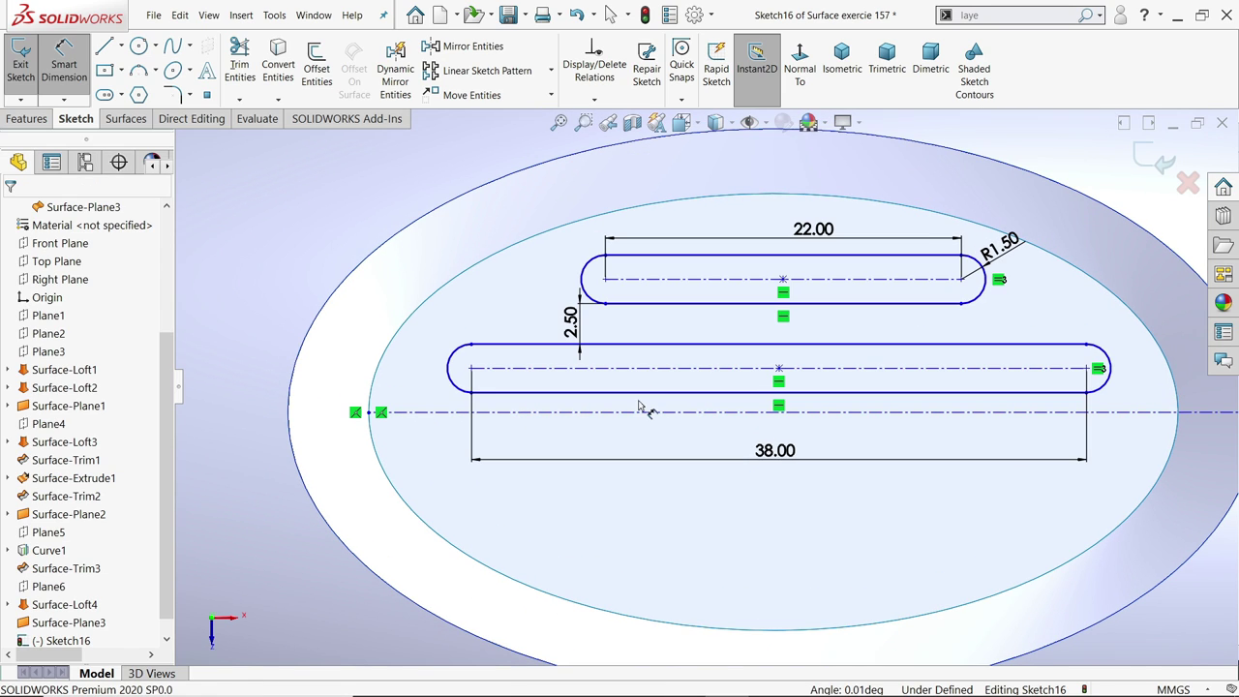
left_click(639, 411)
left_click(489, 415)
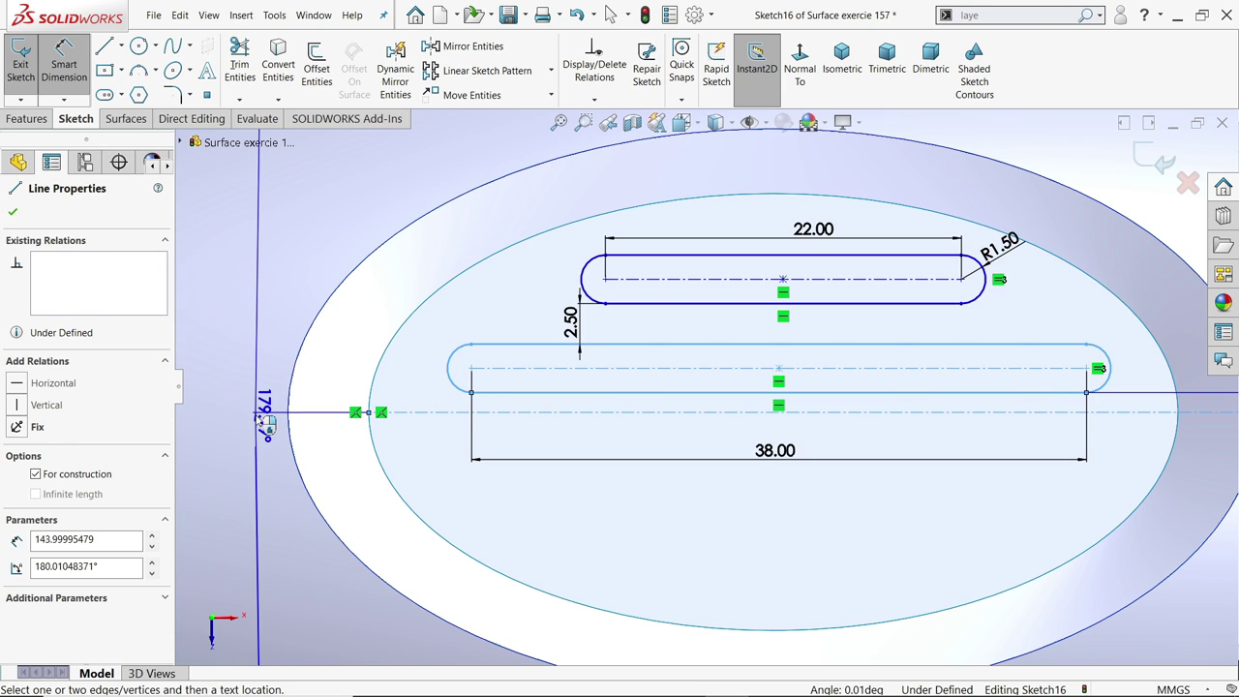
key("Escape")
key("Escape")
Apply a Horizontal relation to the long construction centerline running through the elliptical recess
key("z")
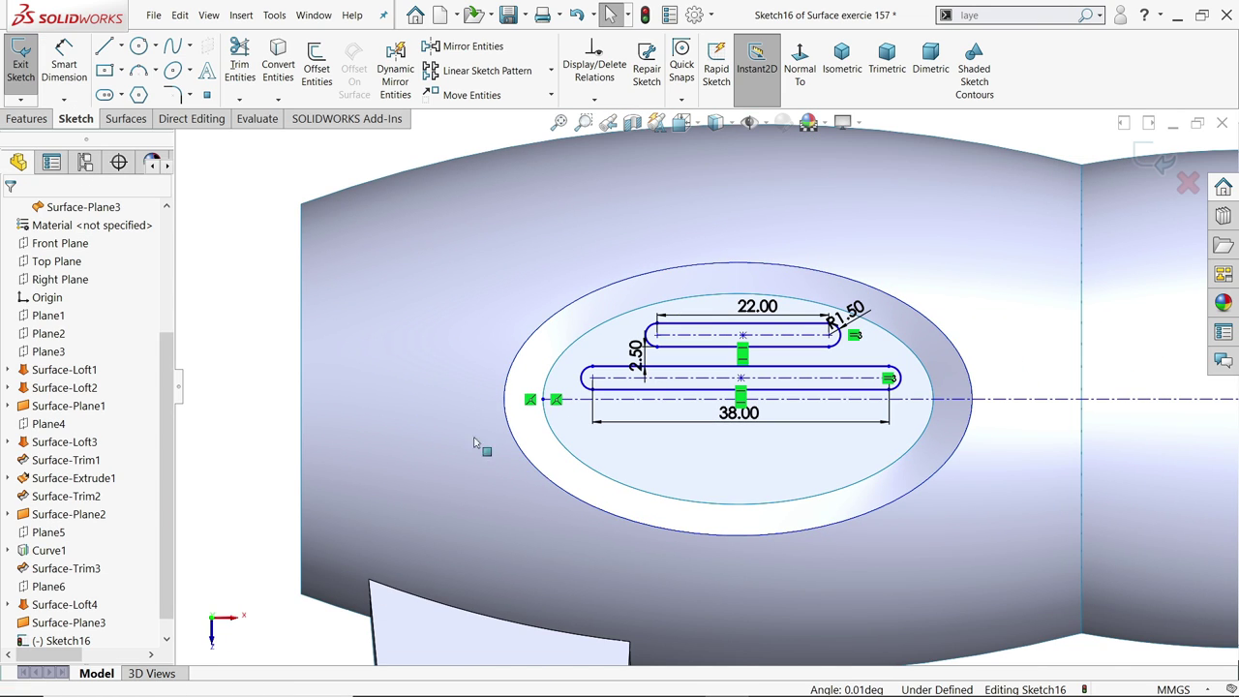
scroll(789, 412, "down", 2)
left_click(808, 400)
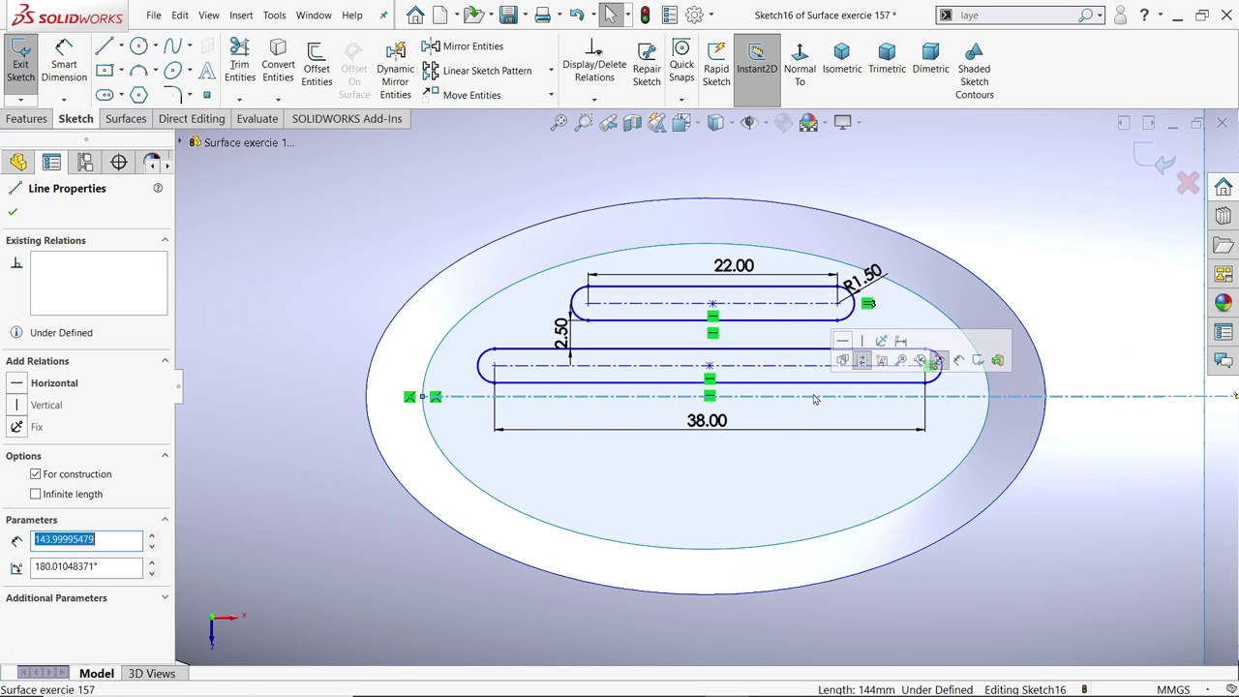
left_click(844, 344)
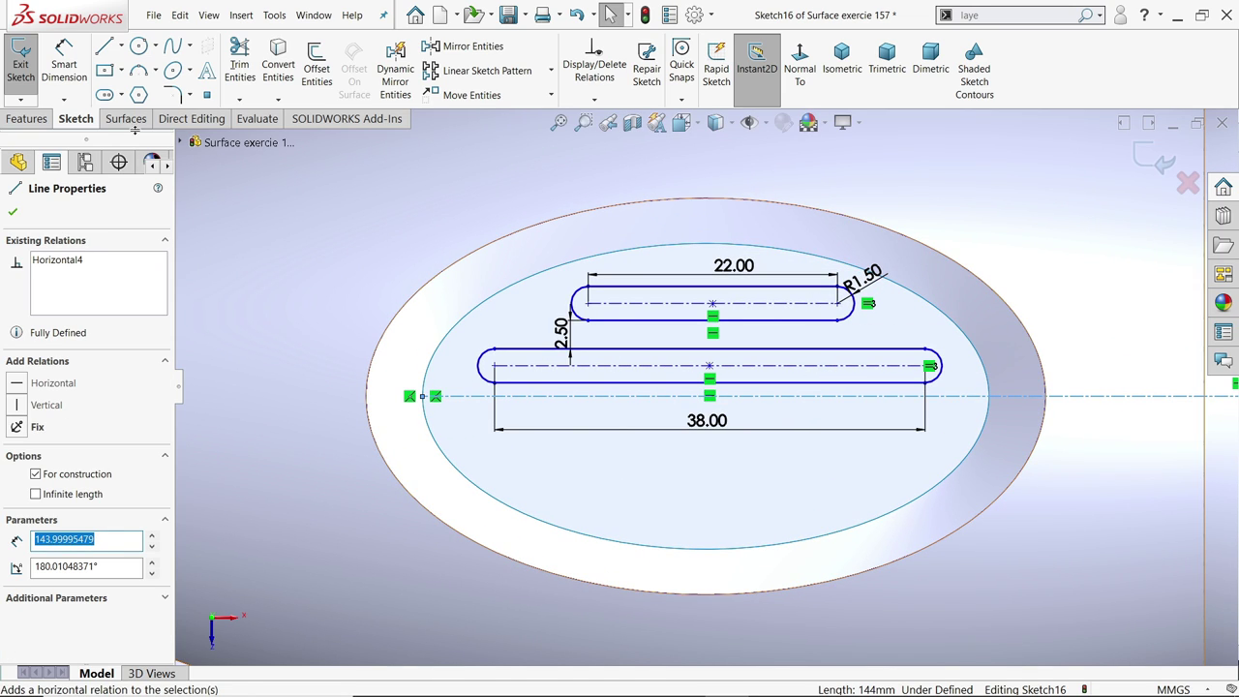
Add a doubled 4 mm dimension across the centerline from the lower slot's bottom edge
left_click(64, 65)
scroll(600, 397, "down", 6)
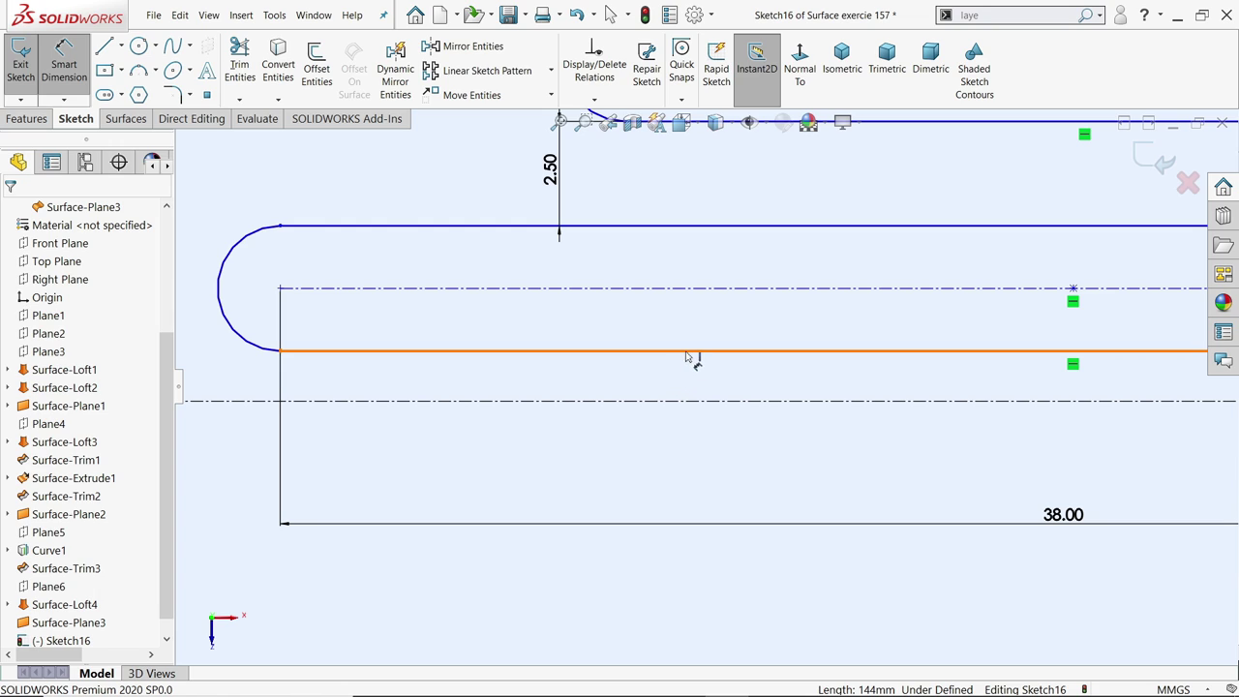
left_click(696, 351)
left_click(689, 401)
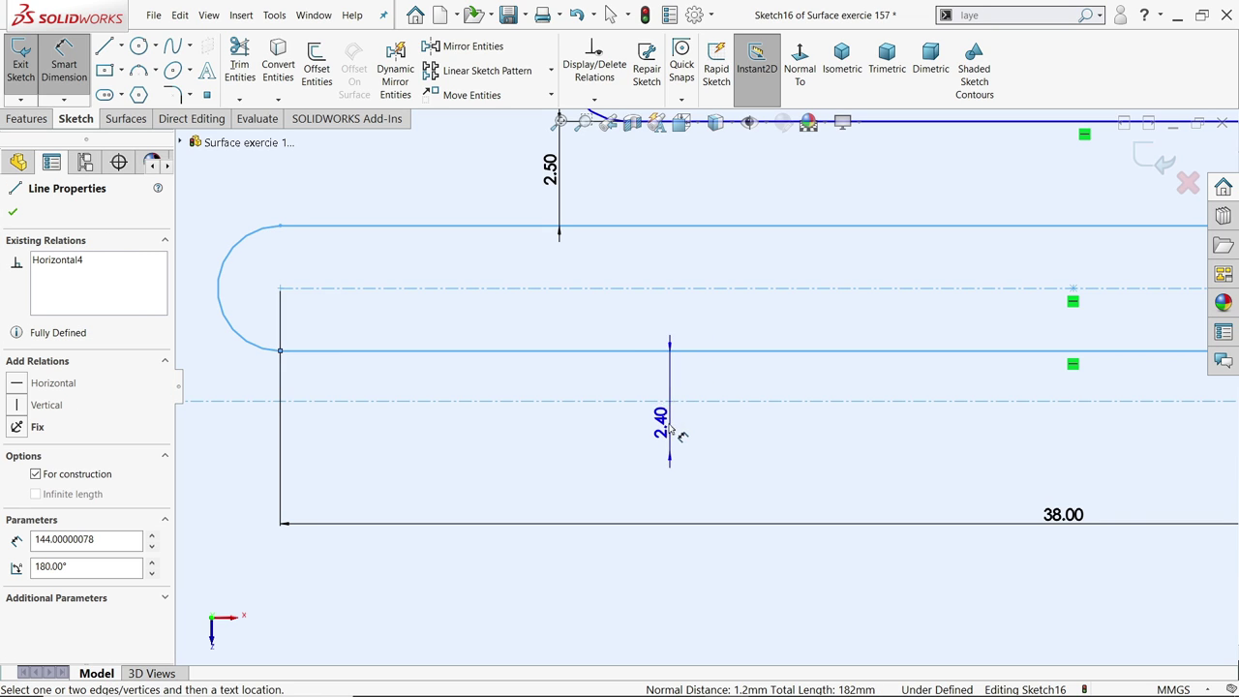
scroll(642, 436, "up", 3)
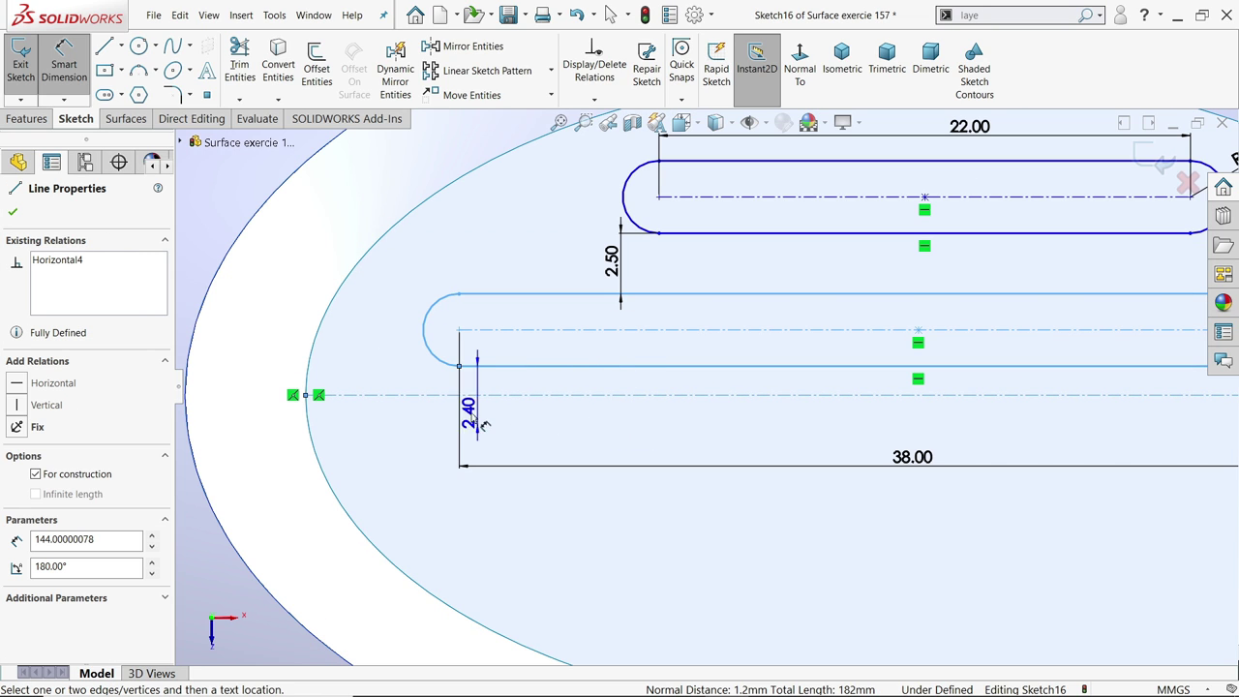
left_click(257, 407)
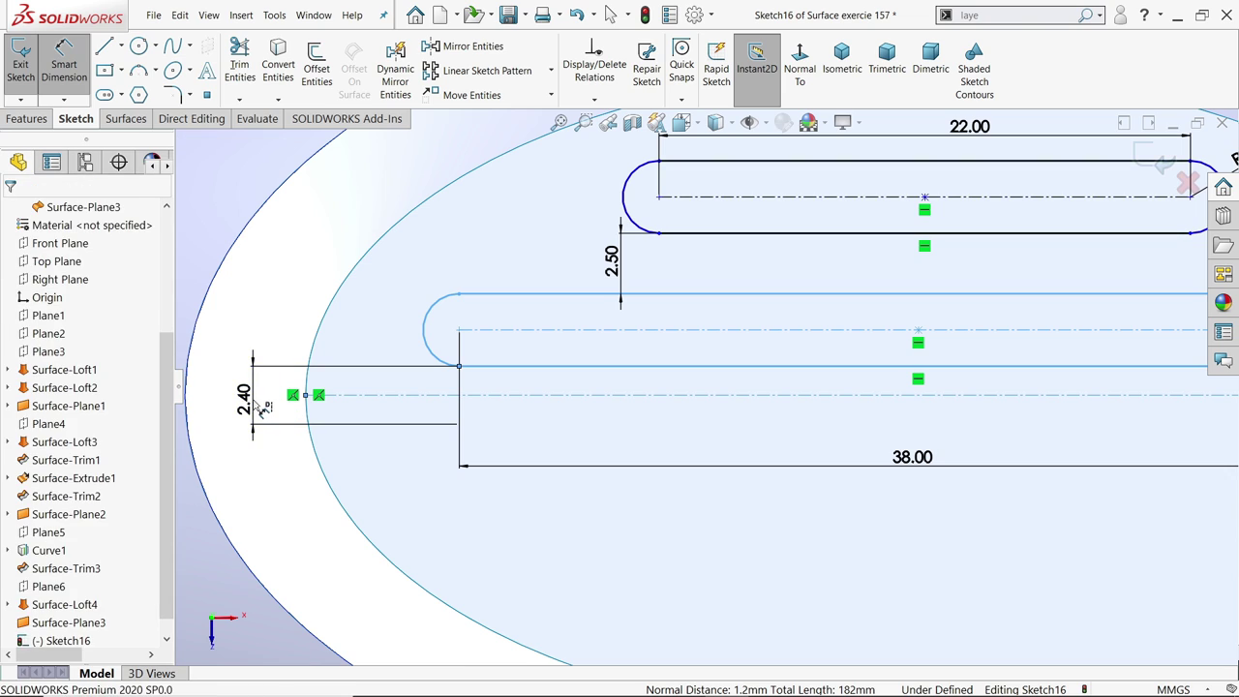
key("Return")
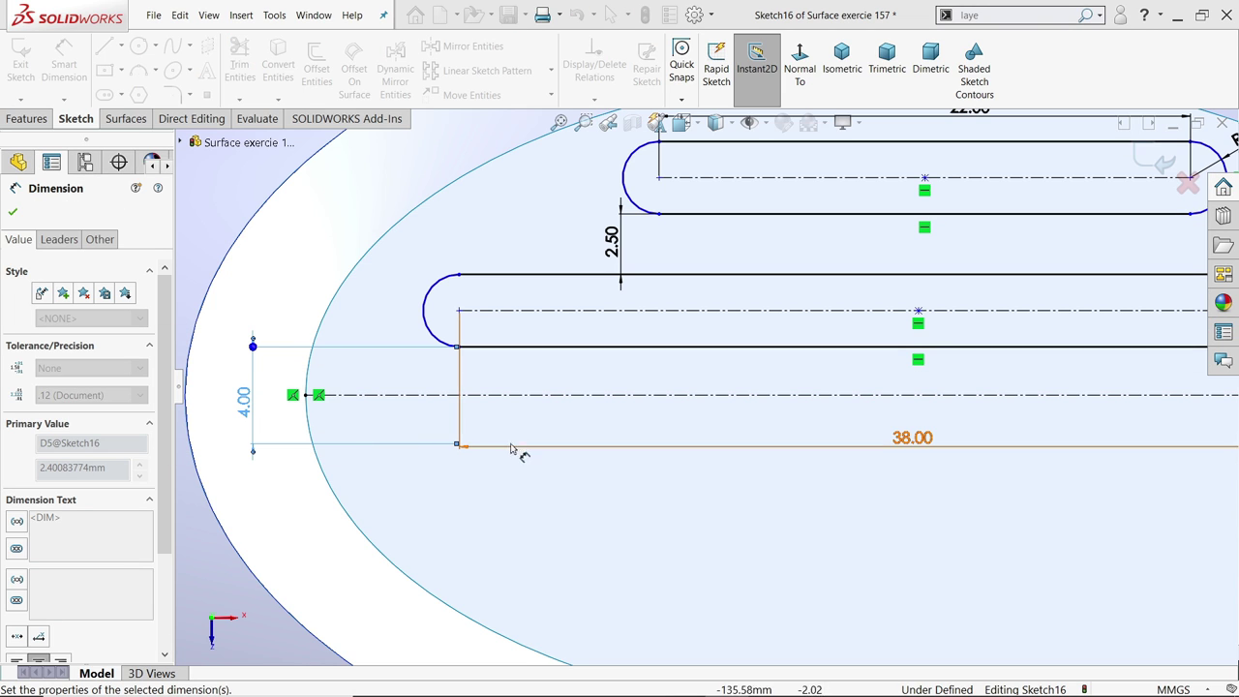
Dimension the horizontal distance from the lower slot's center point to the origin as 119 mm
scroll(697, 390, "up", 2)
mouse_move(916, 392)
middle_mouse_down()
mouse_move(921, 333)
mouse_move(862, 349)
middle_mouse_up()
scroll(842, 360, "up", 2)
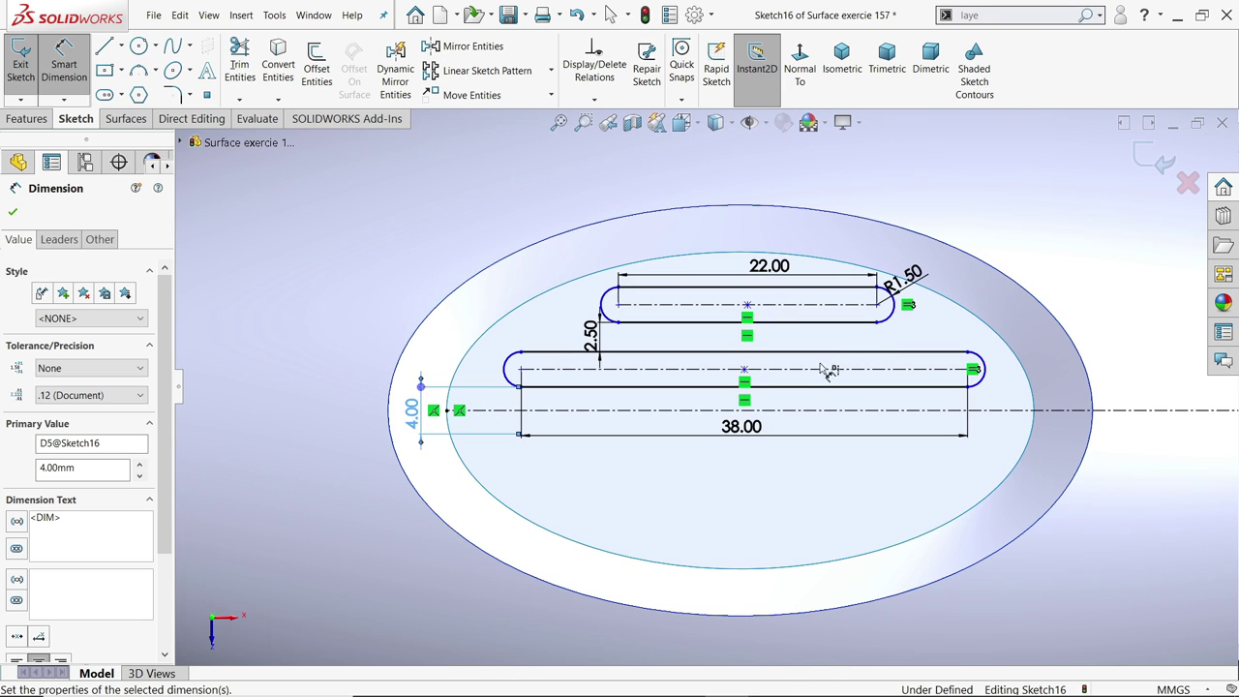
left_click(746, 393)
scroll(745, 392, "up", 4)
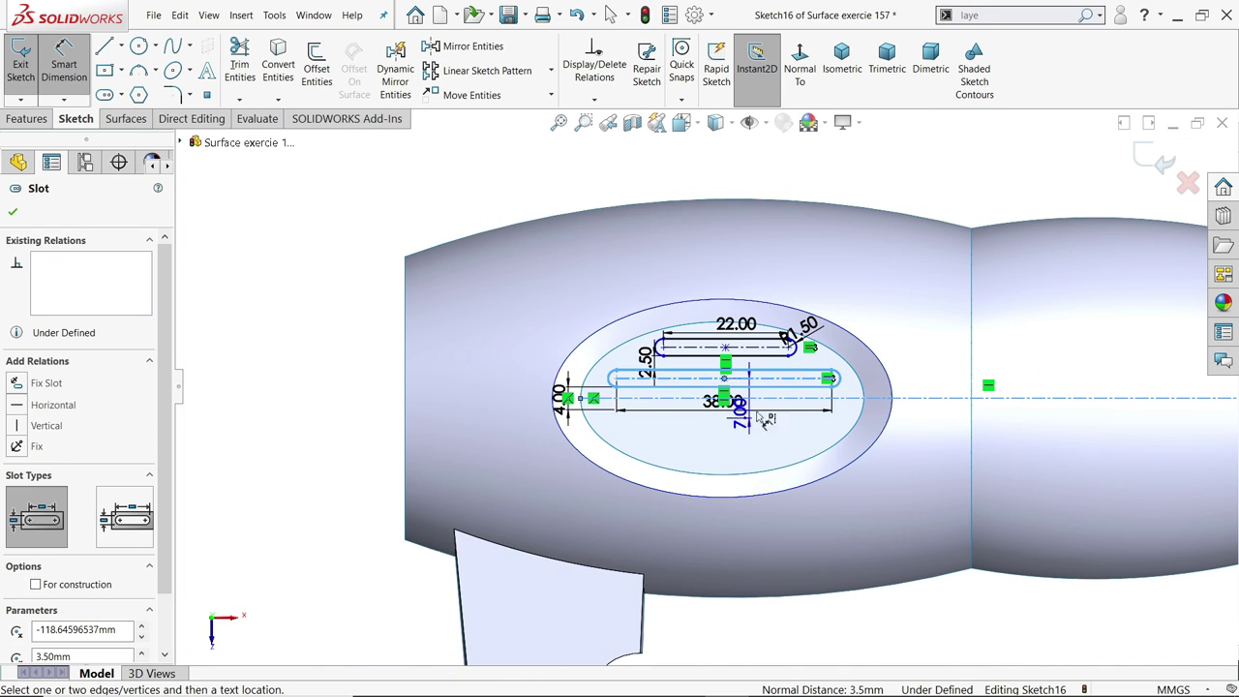
left_click(1044, 395)
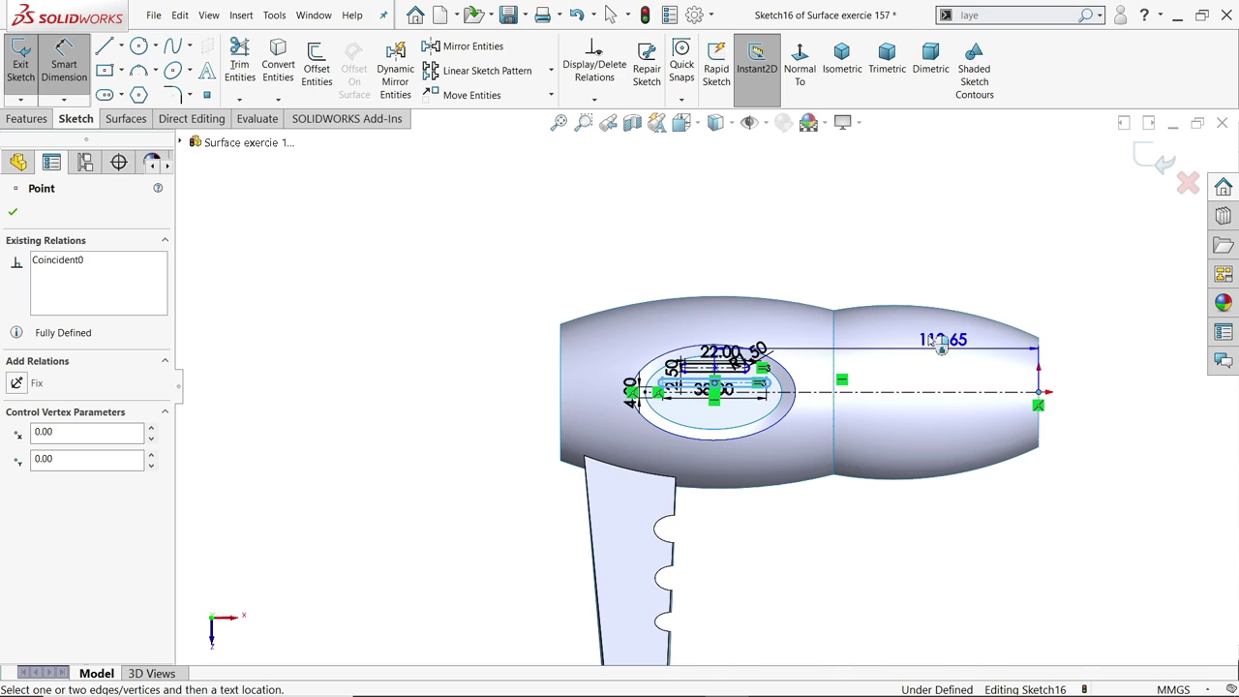
left_click(839, 254)
type("119")
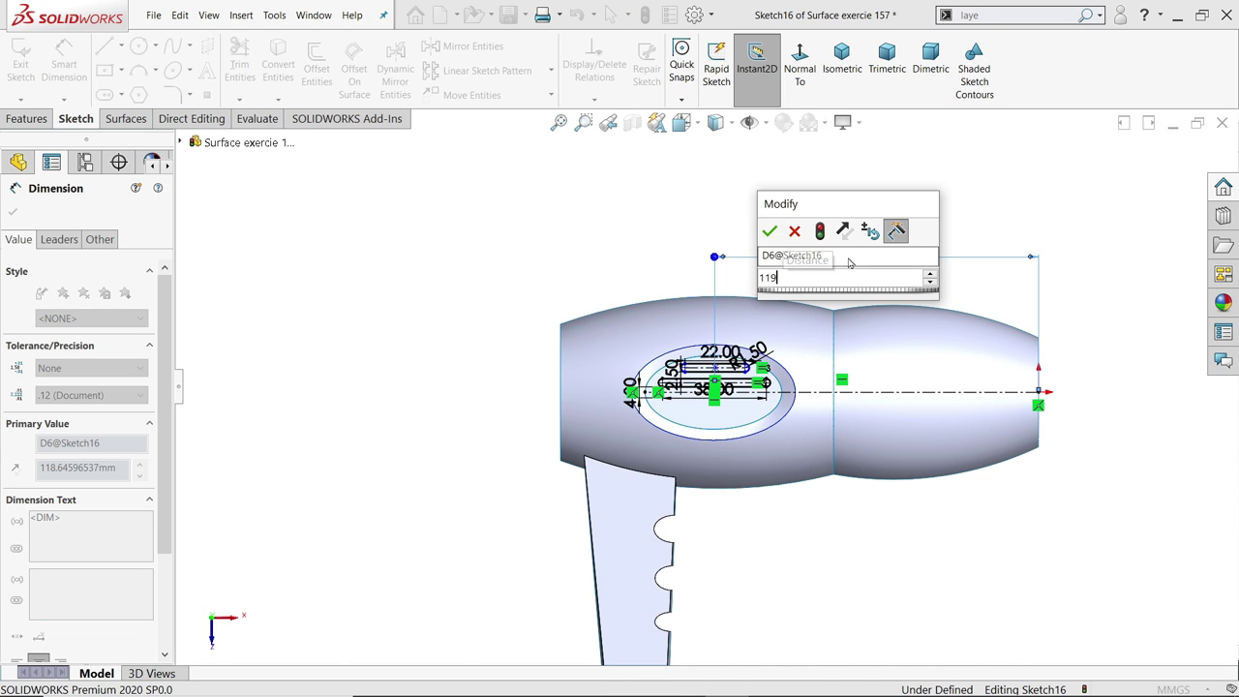
key("Return")
scroll(708, 390, "down", 1)
scroll(707, 389, "down", 4)
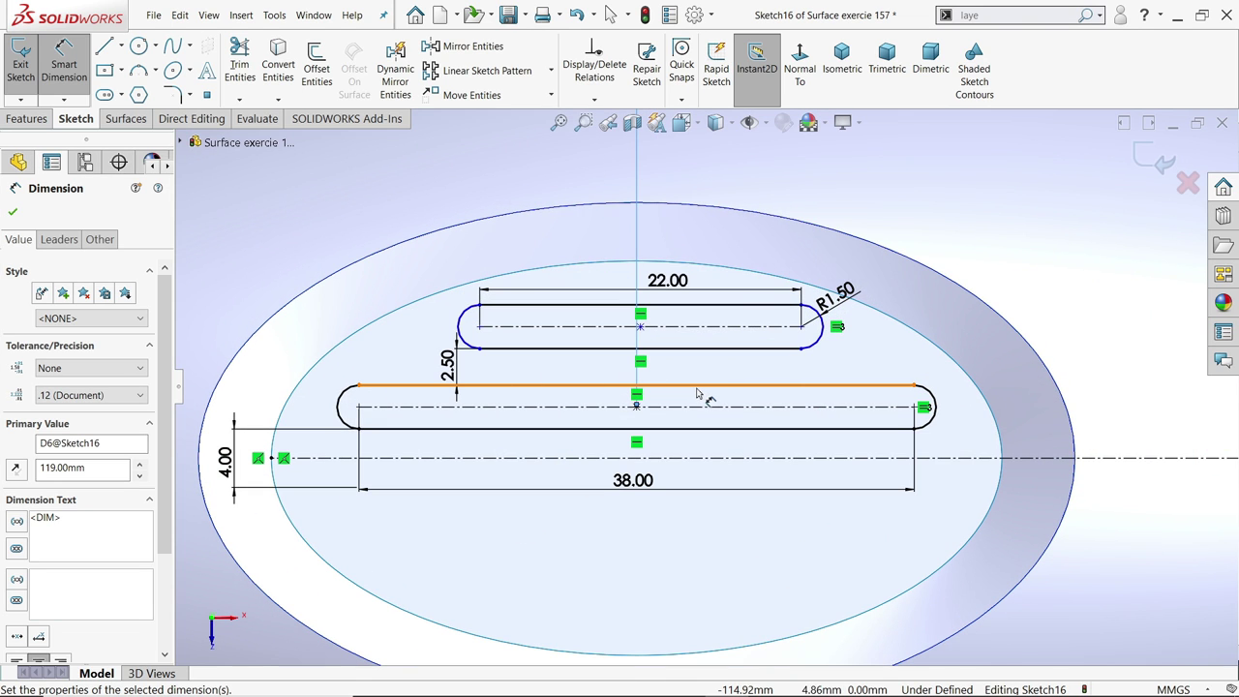
left_click(14, 215)
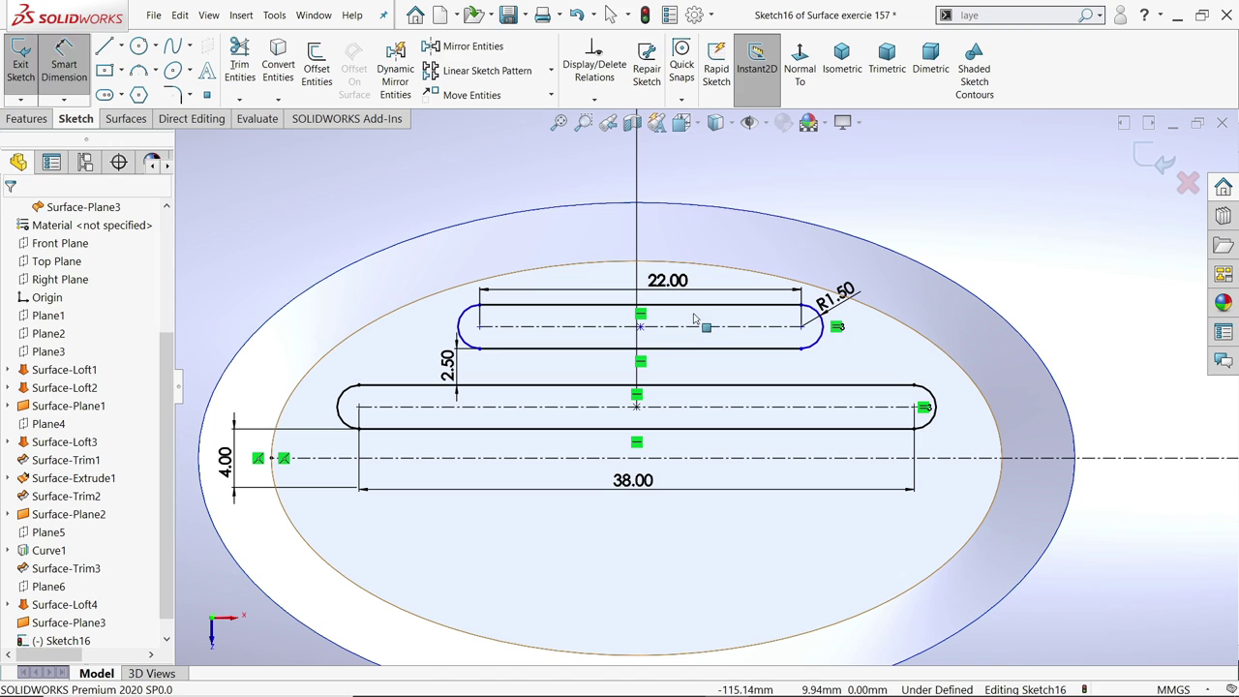
Align the center points of the two slots with a Vertical relation
left_click(639, 329)
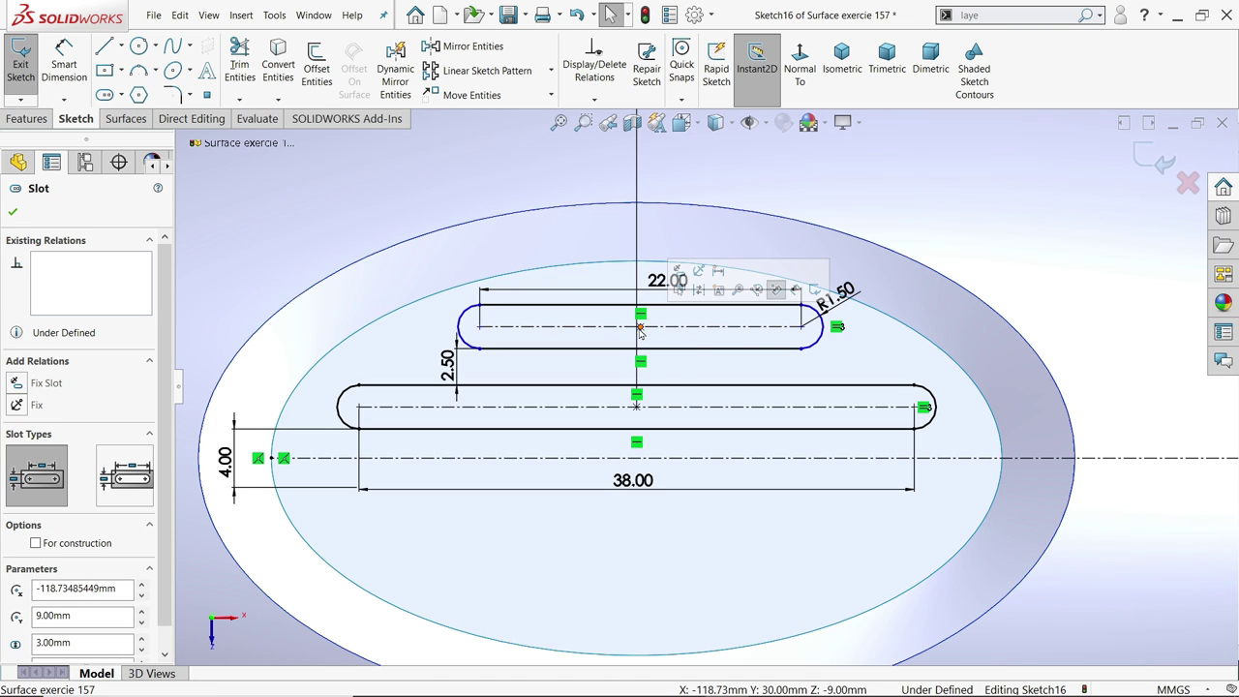
left_click(638, 408, "ctrl")
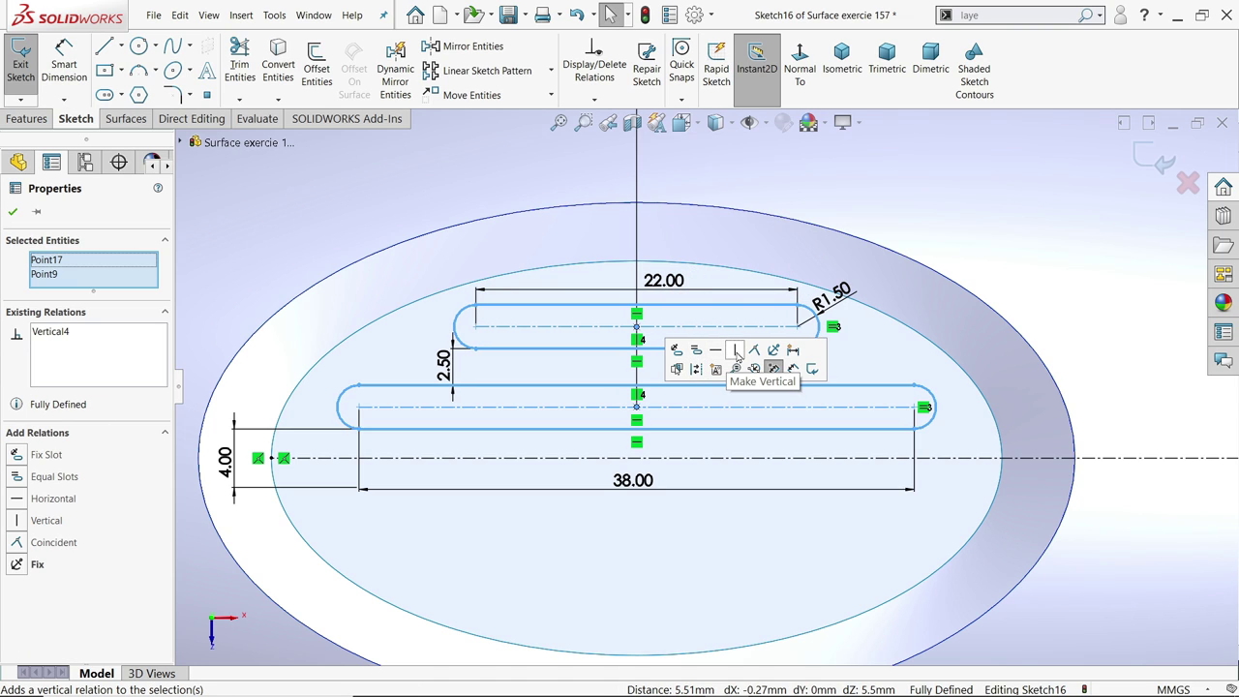
scroll(736, 357, "up", 5)
key("Escape")
scroll(746, 384, "down", 3)
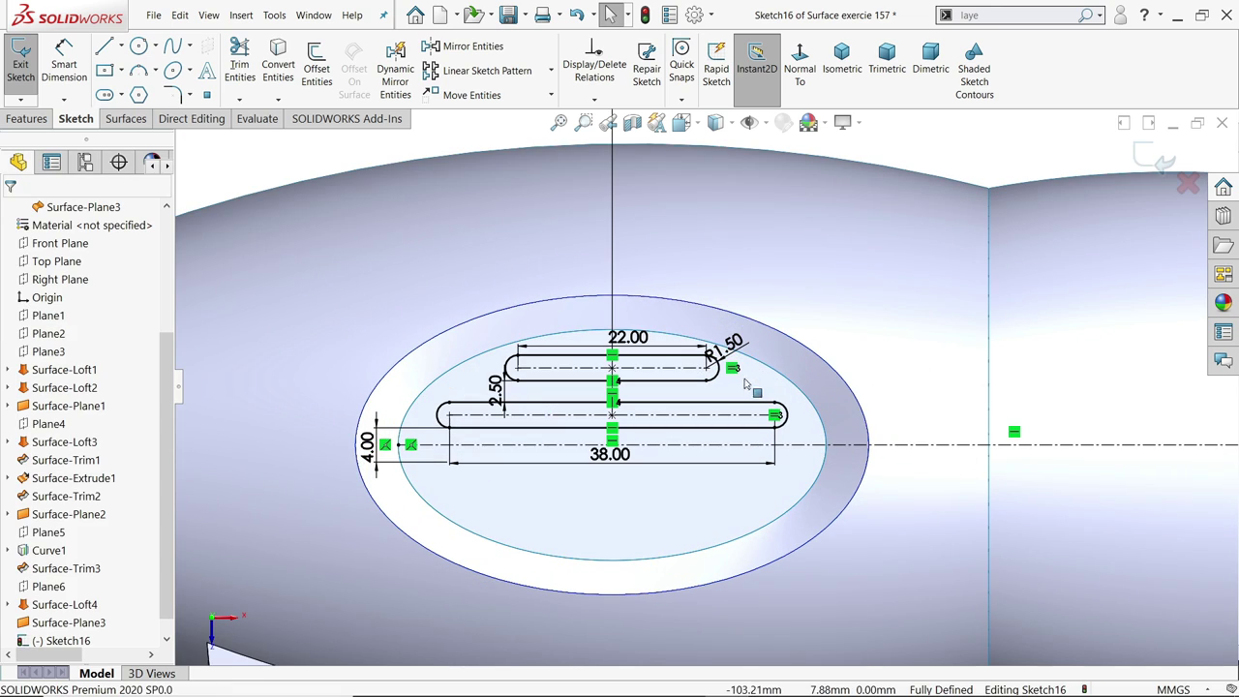
scroll(663, 402, "down", 2)
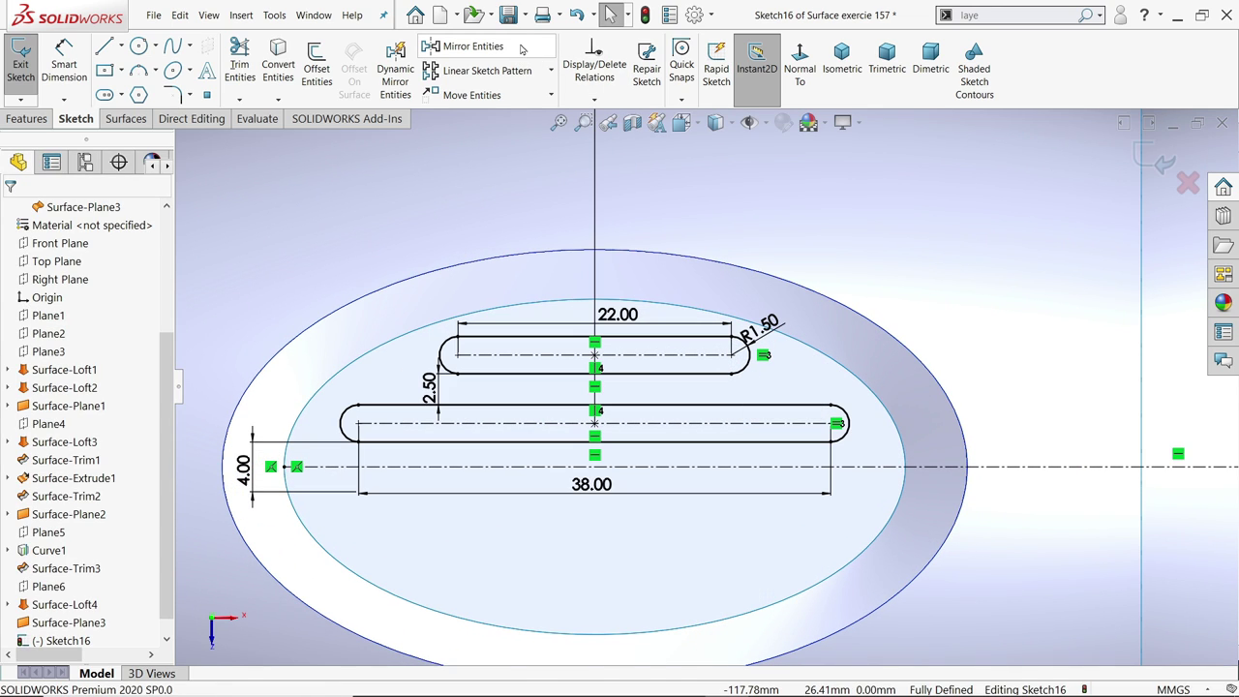
Mirror the two slots about the long horizontal construction centerline and close the slot sketch
left_click(716, 437)
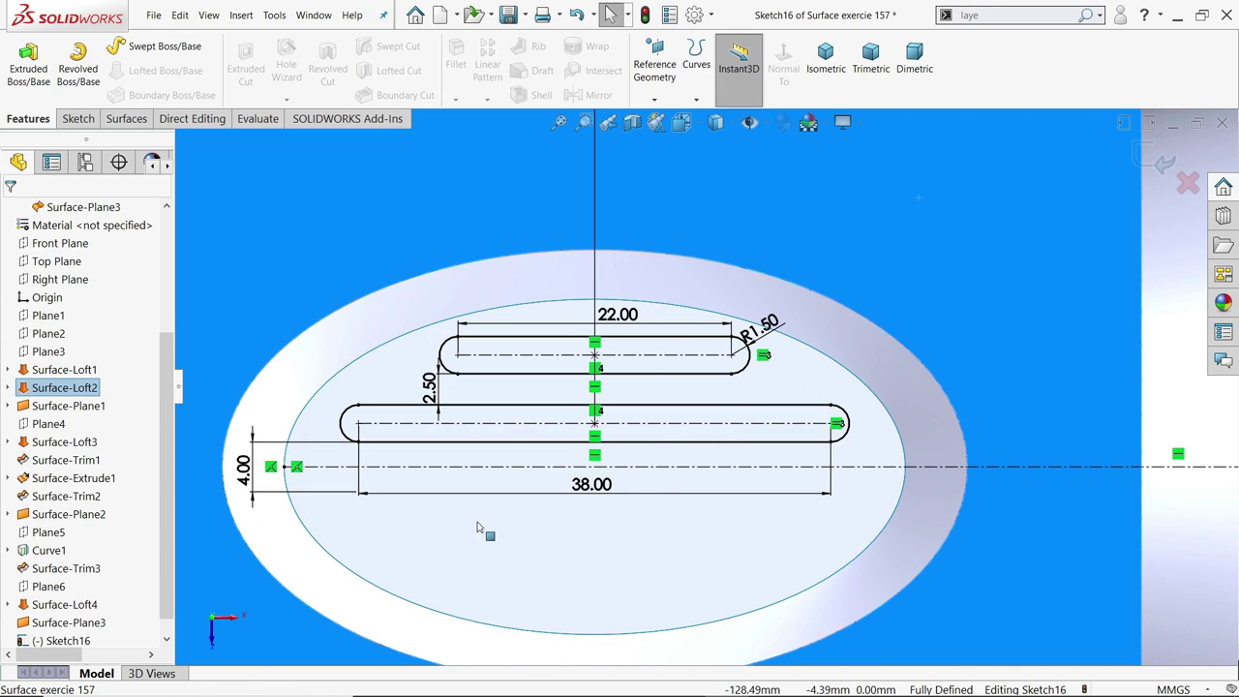
scroll(478, 528, "up", 5)
mouse_move(822, 250)
left_mouse_down()
mouse_move(709, 397)
mouse_move(497, 479)
left_mouse_up()
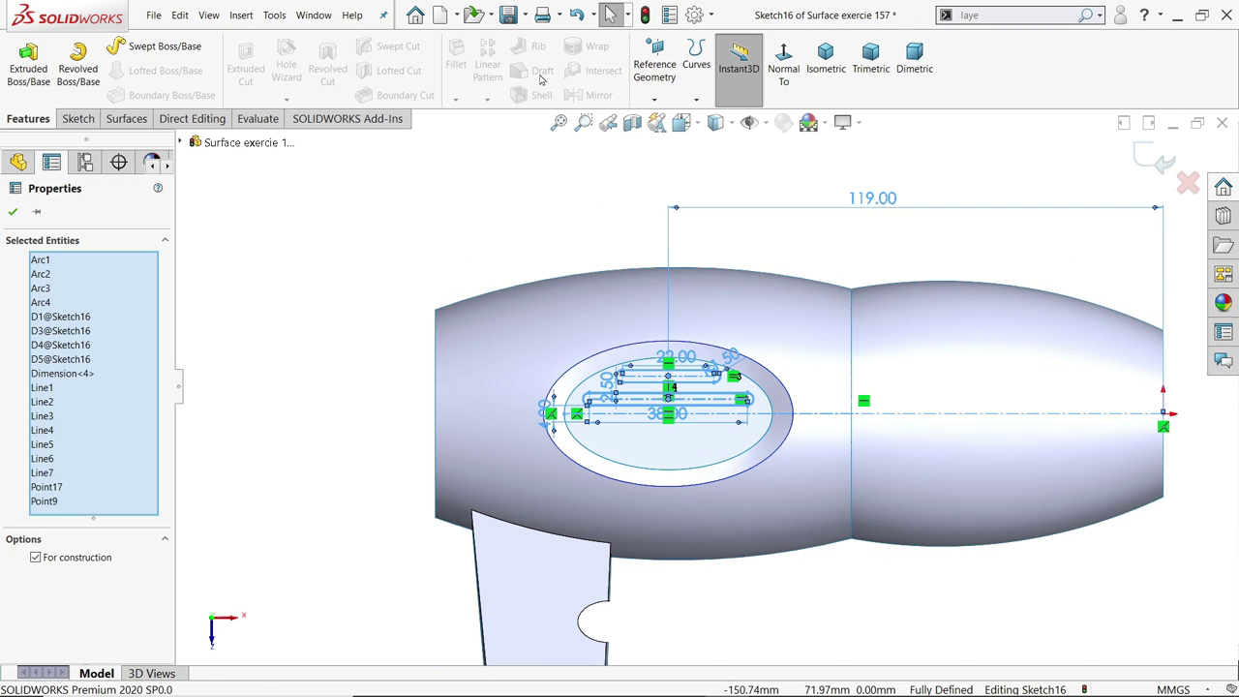
left_click(86, 122)
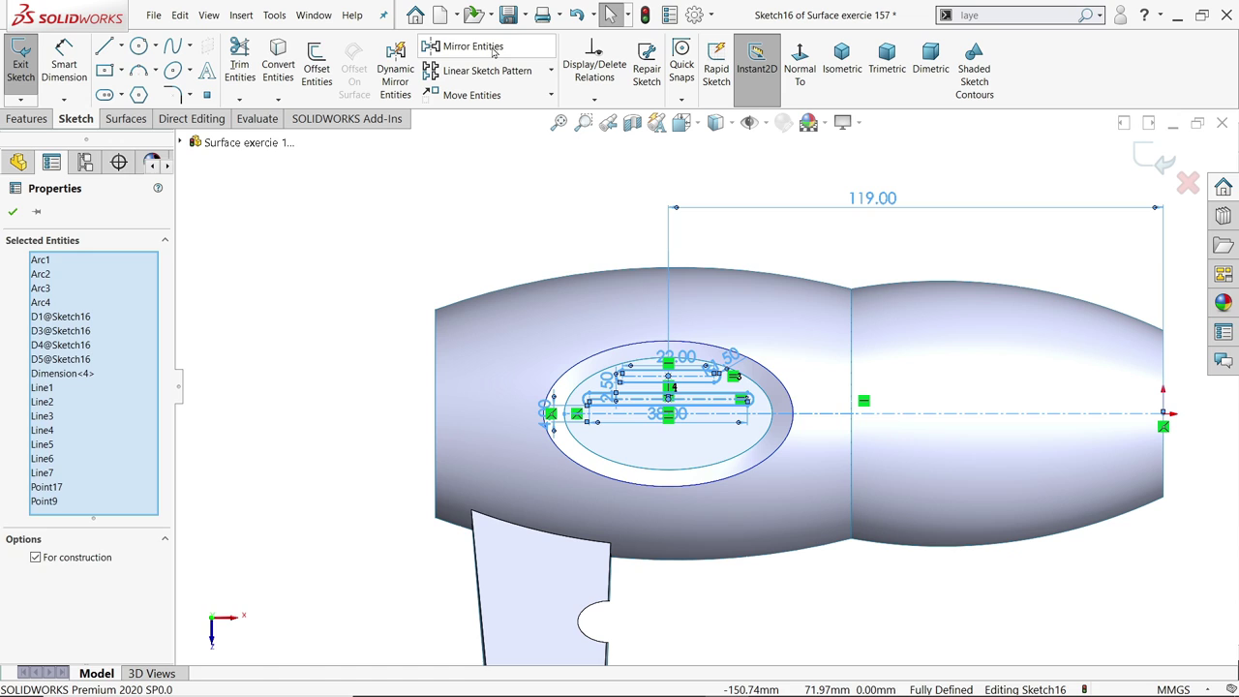
left_click(429, 47)
scroll(681, 425, "down", 5)
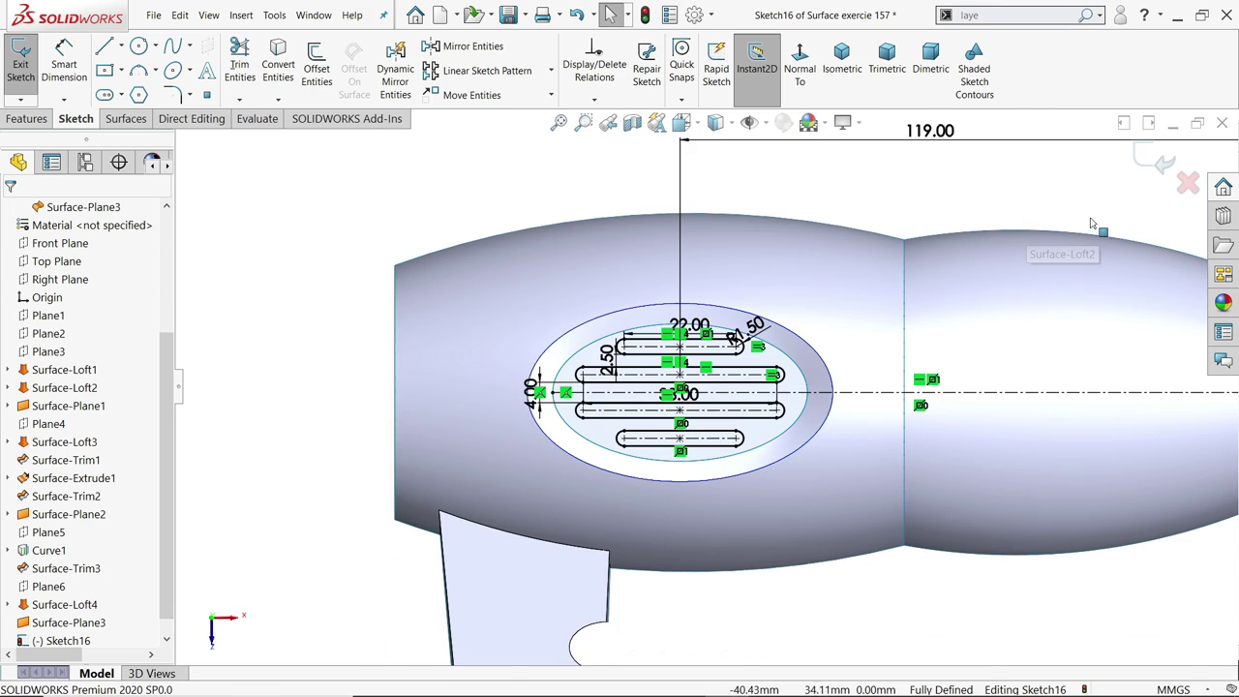
key("z")
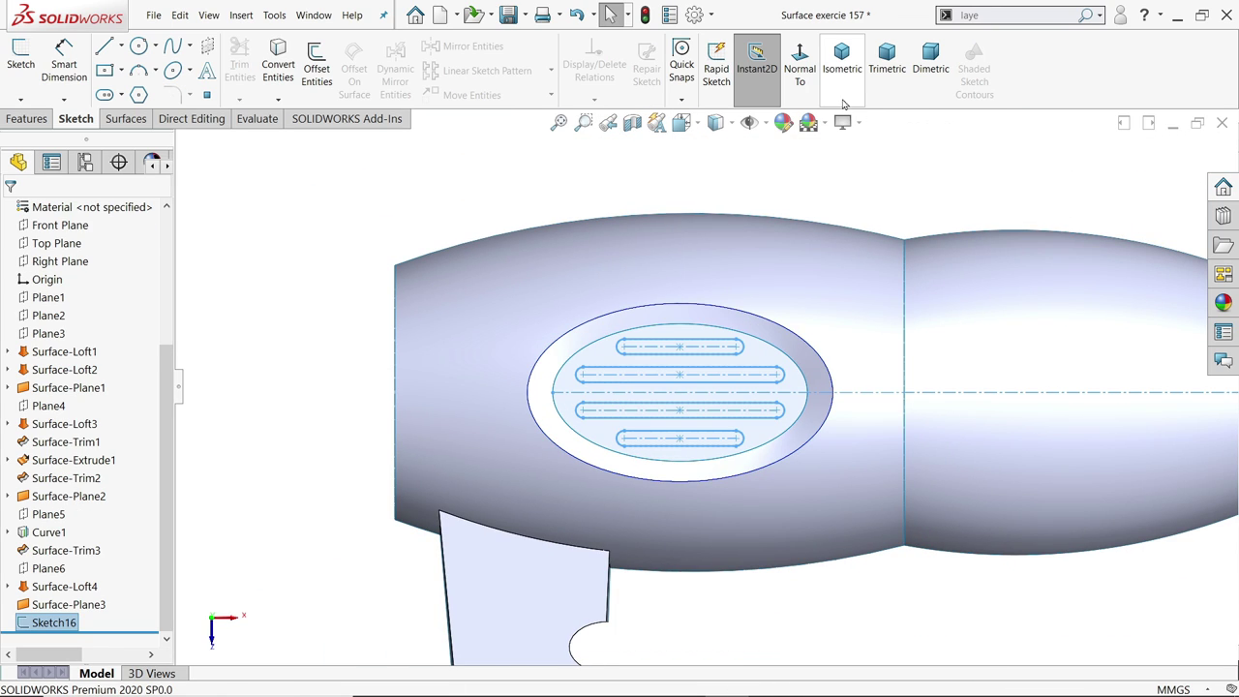
Trim the recess's planar surface with the slot sketch using a Standard trim, keeping the area around the four slots
left_click(842, 68)
scroll(769, 258, "down", 5)
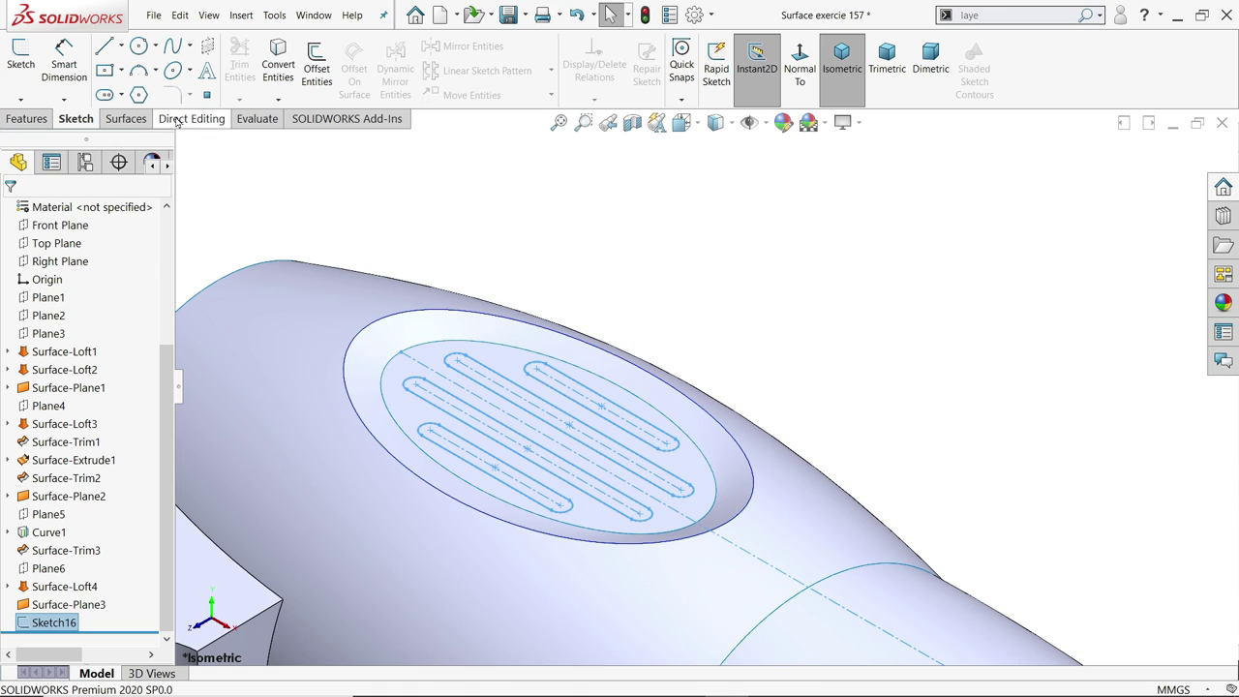
left_click(126, 118)
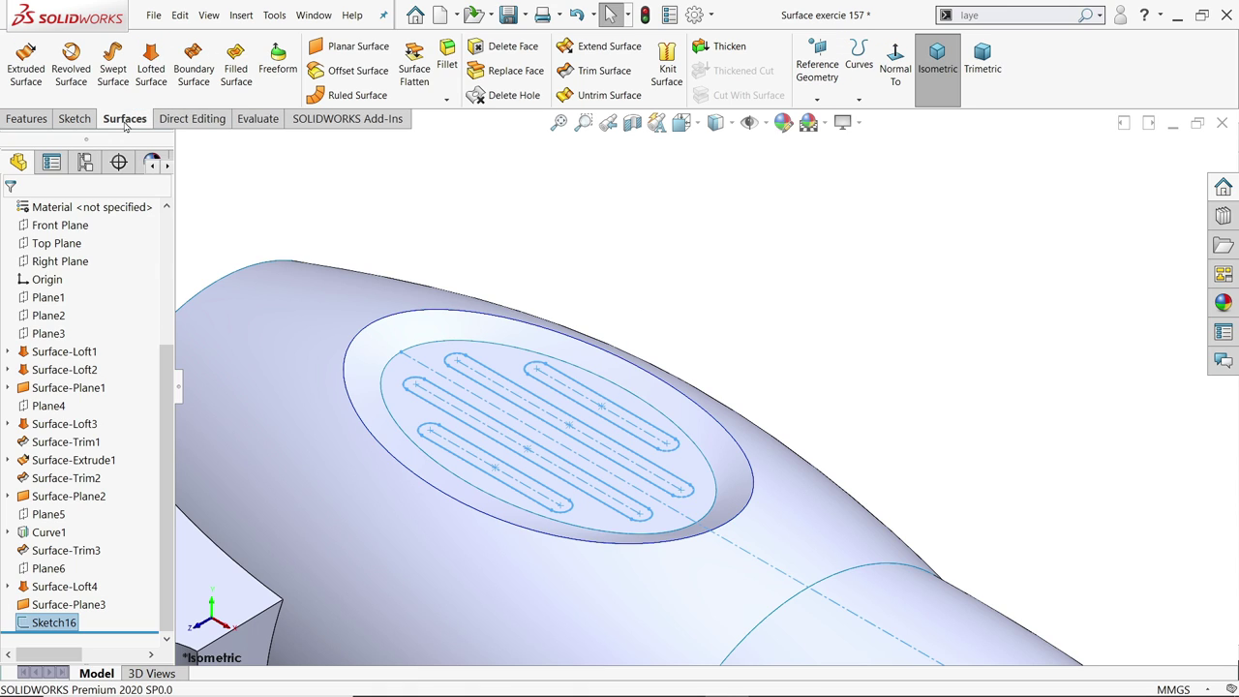
left_click(595, 75)
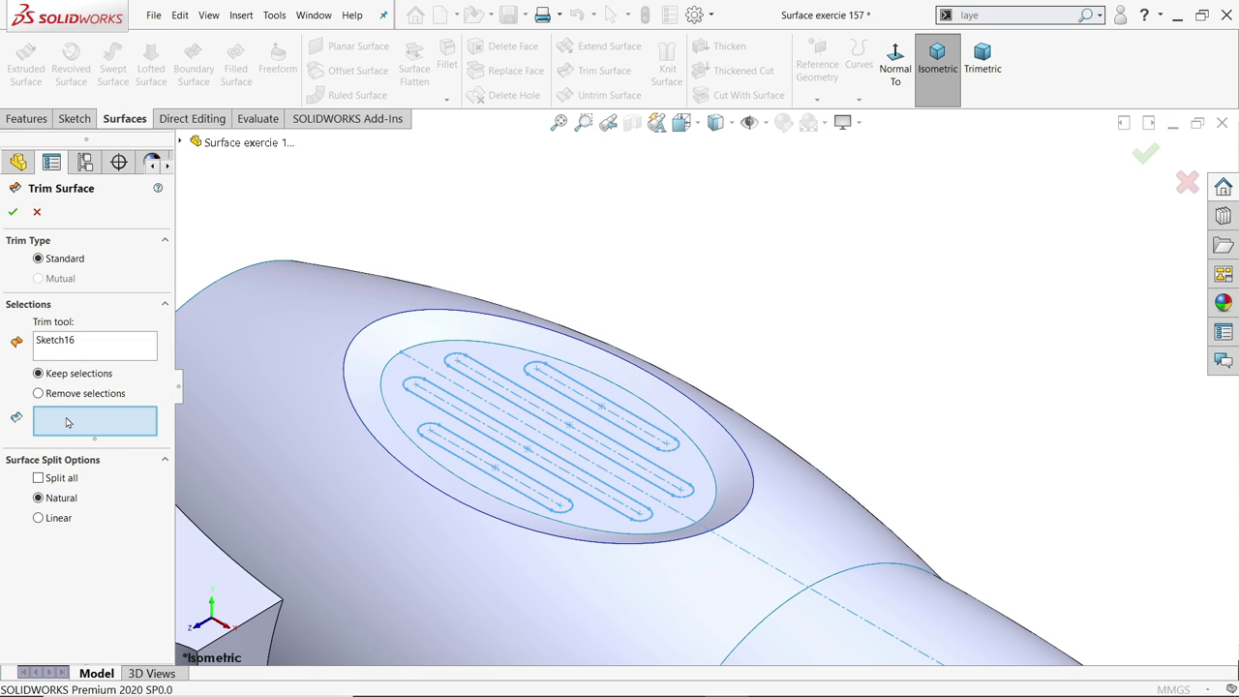
left_click(407, 412)
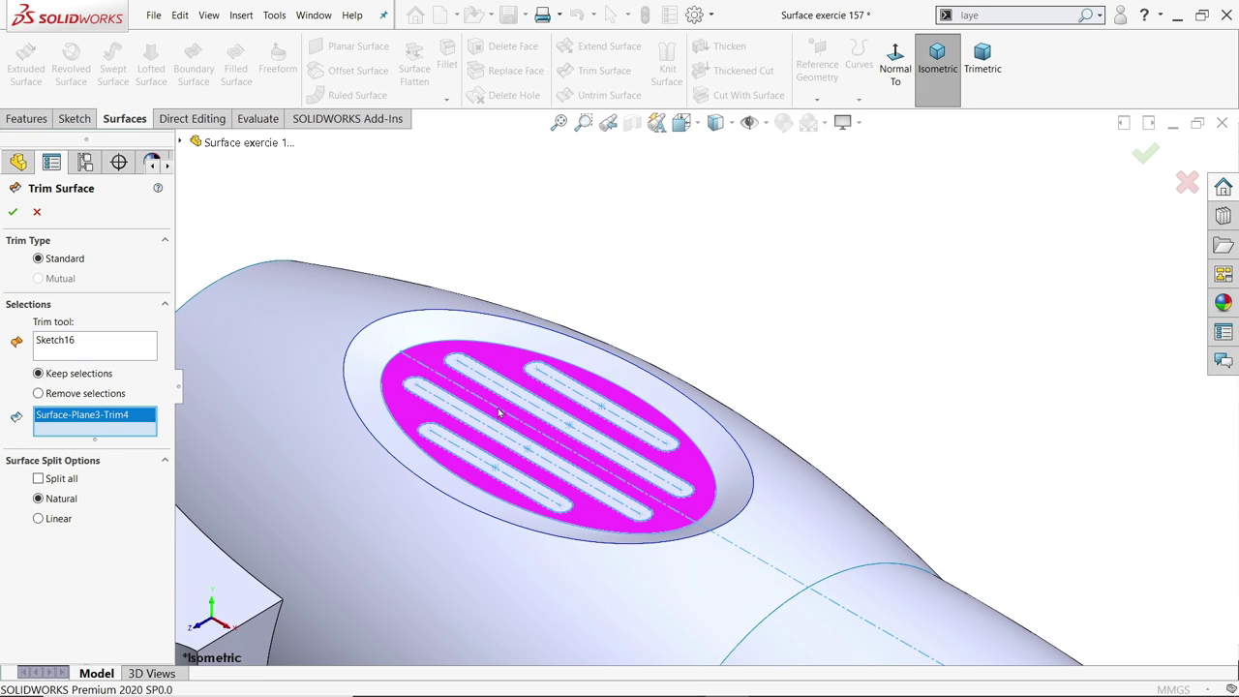
key("Down")
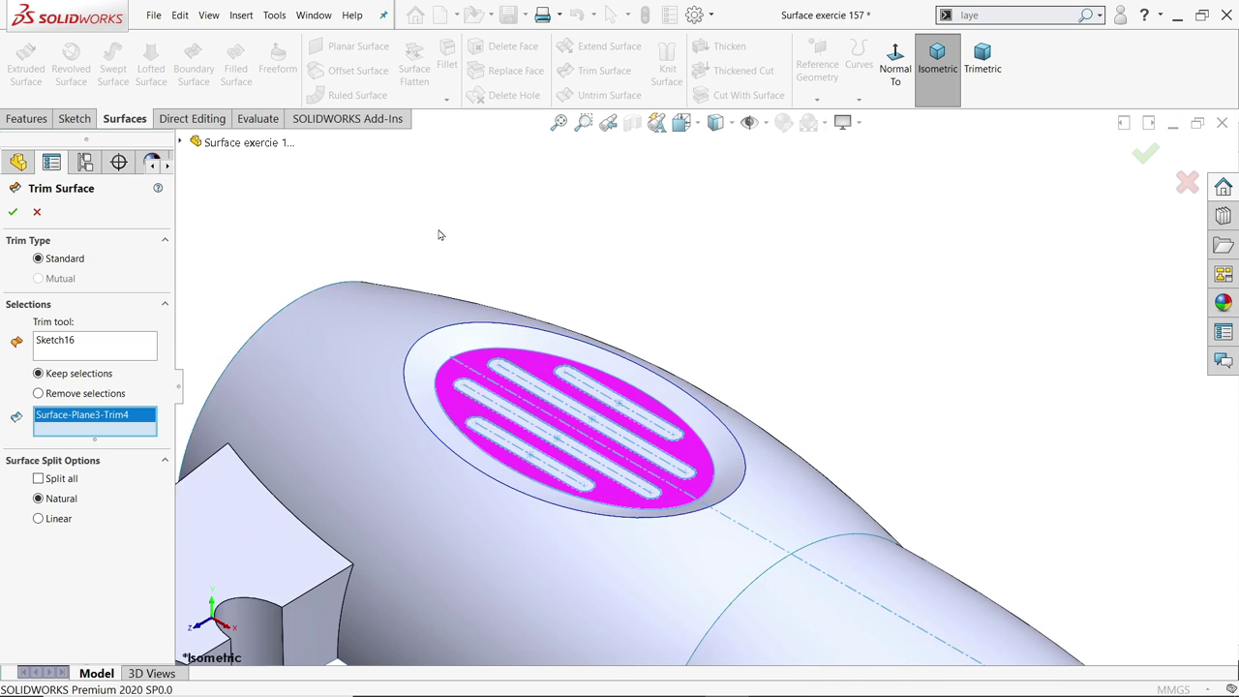
left_click(11, 213)
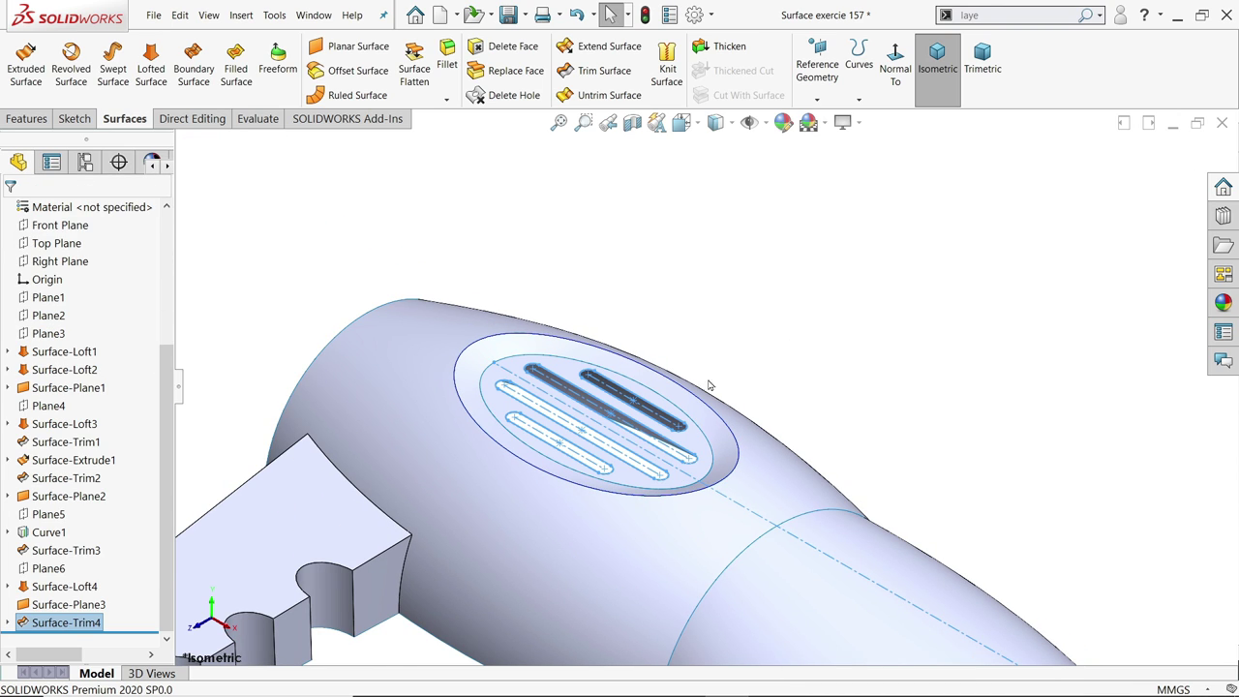
Inspect the trimmed vent slots and the whole hair dryer body from several angles, ending in the isometric view
scroll(708, 385, "up", 2)
middle_click_drag(844, 318, 820, 354)
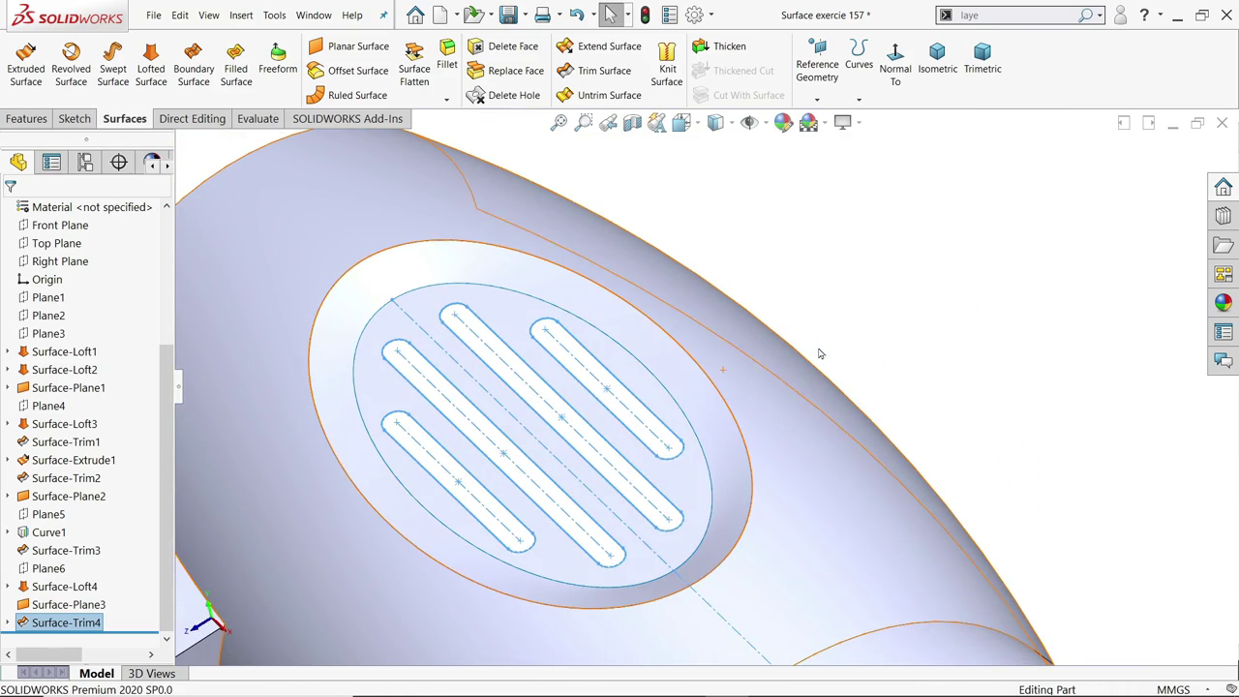
mouse_move(905, 288)
middle_mouse_down()
mouse_move(940, 257)
mouse_move(908, 305)
mouse_move(871, 326)
middle_mouse_up()
scroll(870, 334, "up", 5)
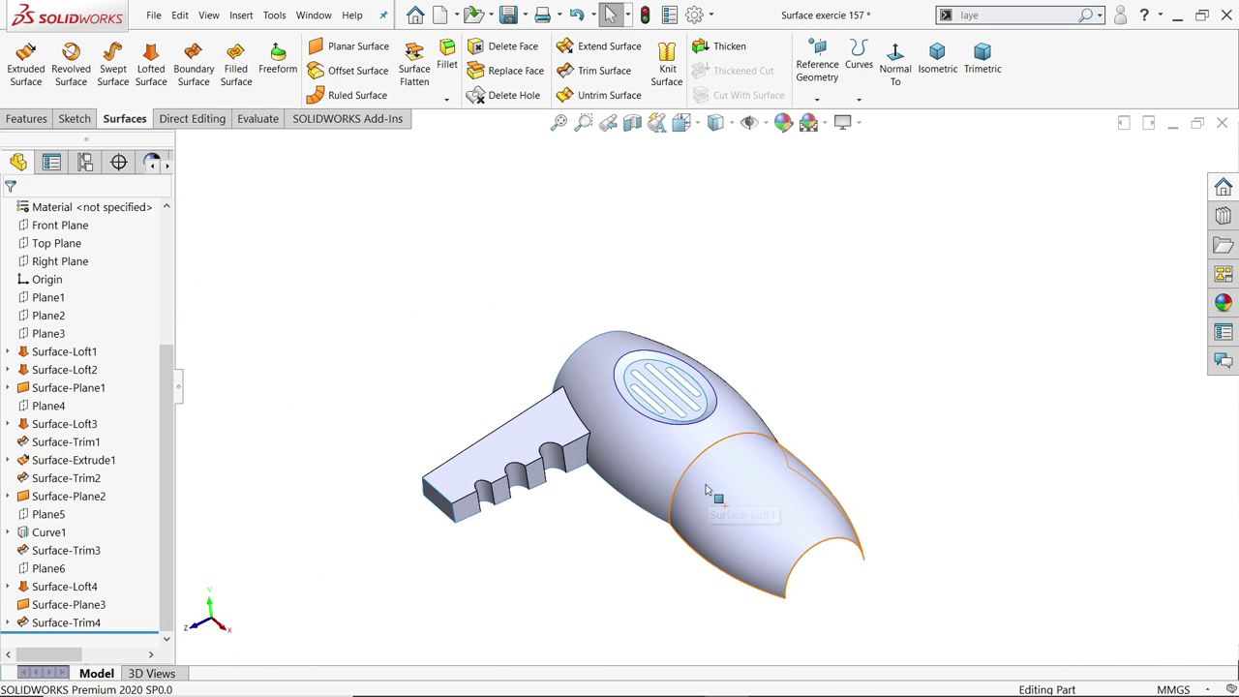
scroll(714, 500, "down", 2)
mouse_move(687, 475)
middle_mouse_down()
mouse_move(713, 457)
mouse_move(691, 465)
middle_mouse_up()
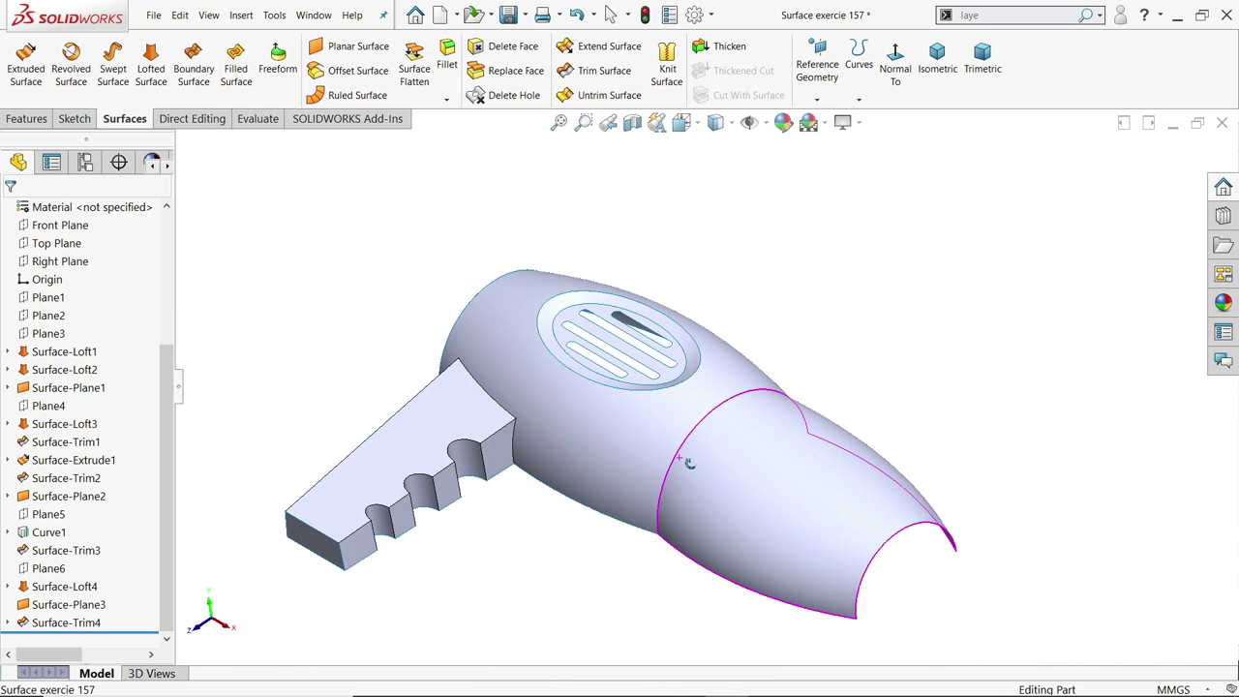
left_click(937, 60)
scroll(825, 427, "down", 3)
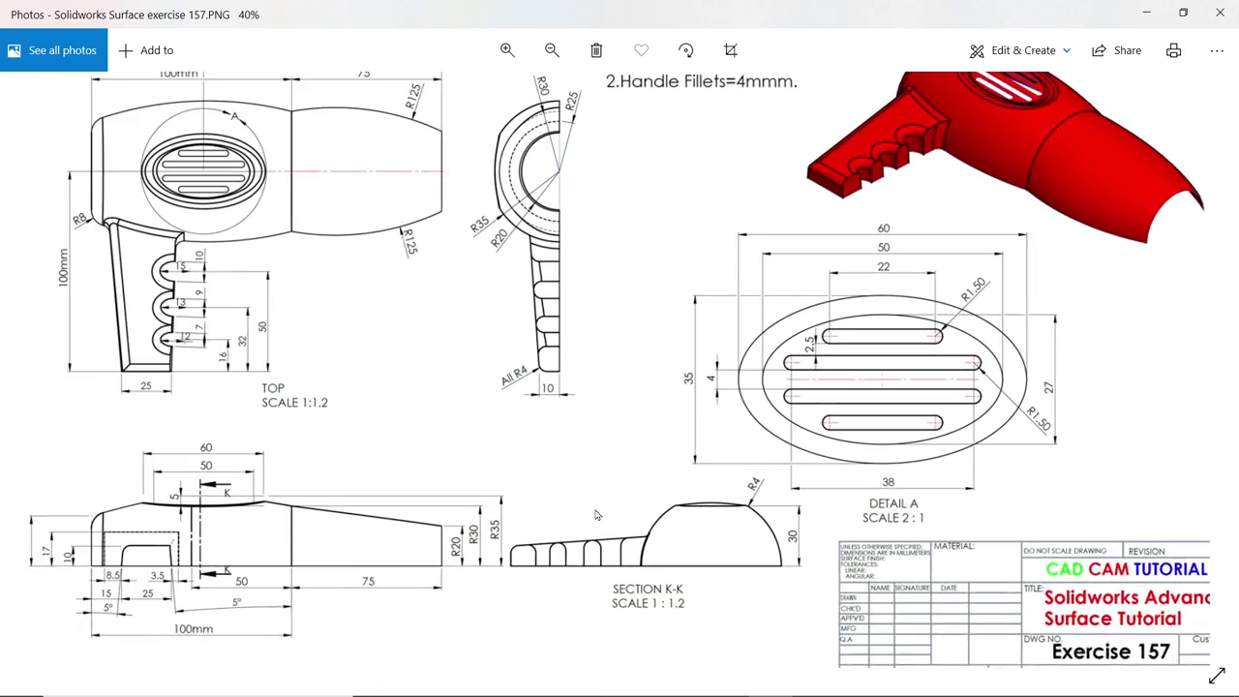
In the Photos app, examine the exercise 157 drawing's notes and the fillet callouts on the handle in the top and side views
scroll(722, 374, "up", 1)
mouse_move(719, 375)
left_mouse_down()
mouse_move(636, 521)
mouse_move(621, 622)
mouse_move(685, 473)
mouse_move(760, 411)
left_mouse_up()
left_click_drag(814, 328, 825, 322)
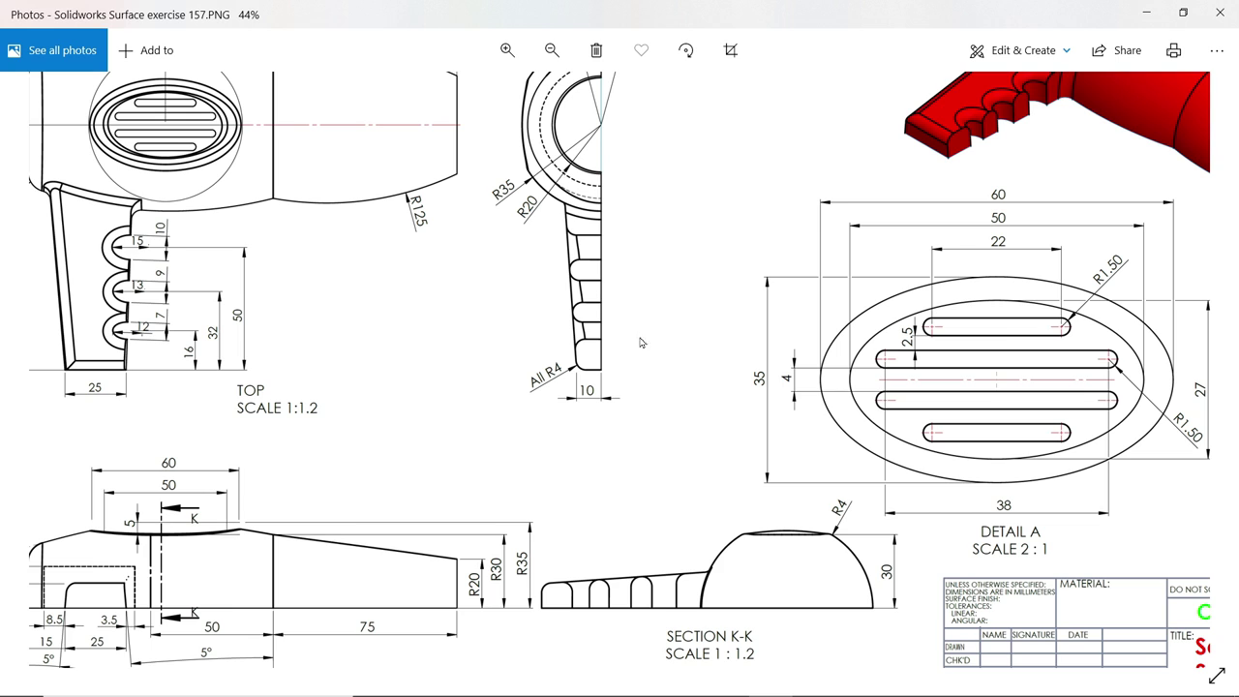
mouse_move(617, 521)
left_mouse_down()
mouse_move(667, 493)
mouse_move(645, 408)
left_mouse_up()
left_click_drag(828, 205, 760, 307)
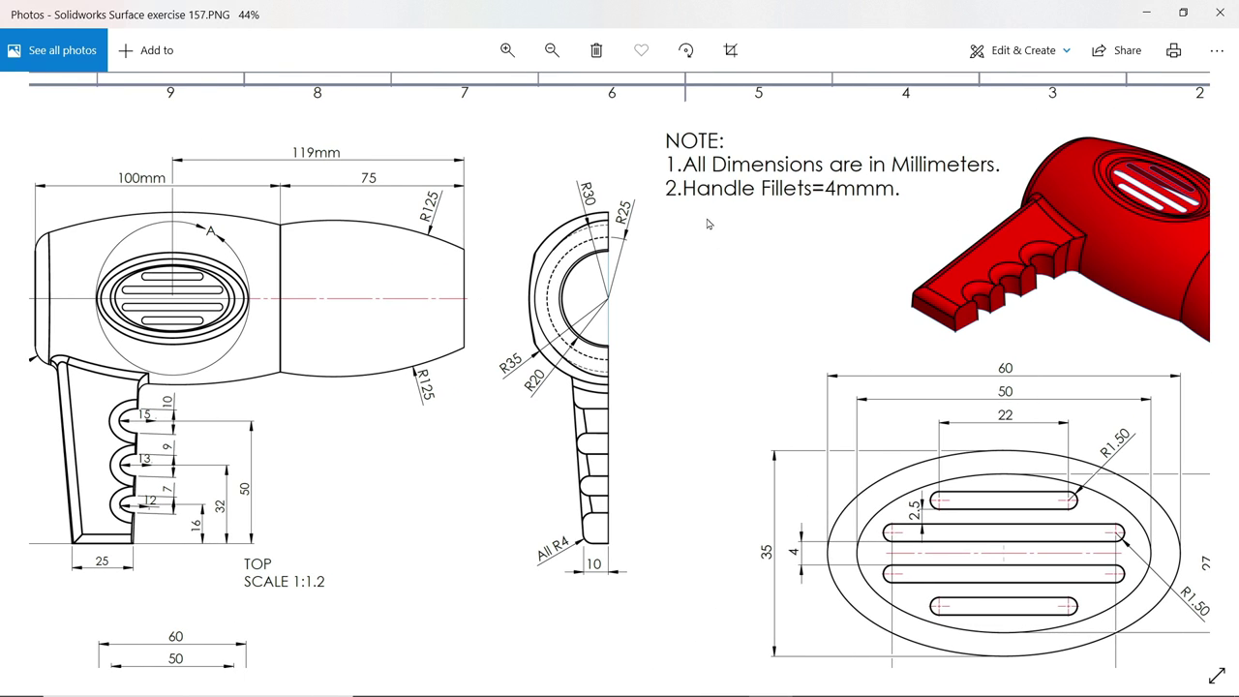
left_click_drag(571, 500, 688, 458)
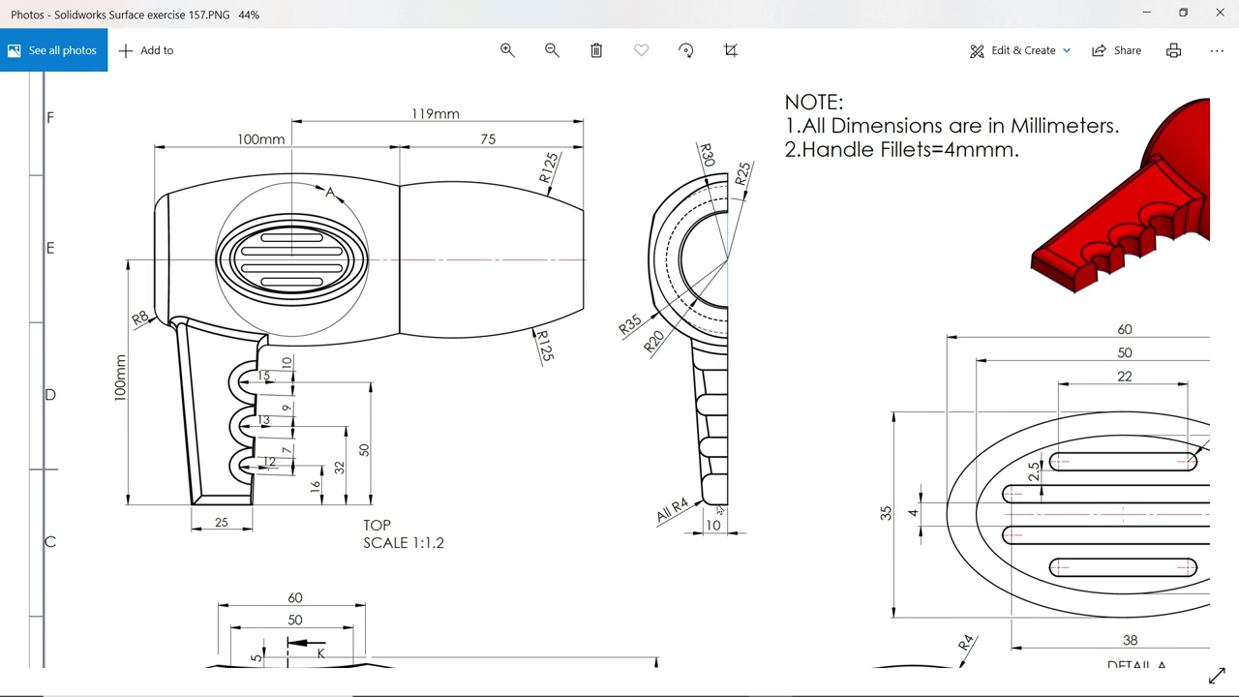
scroll(714, 505, "up", 3)
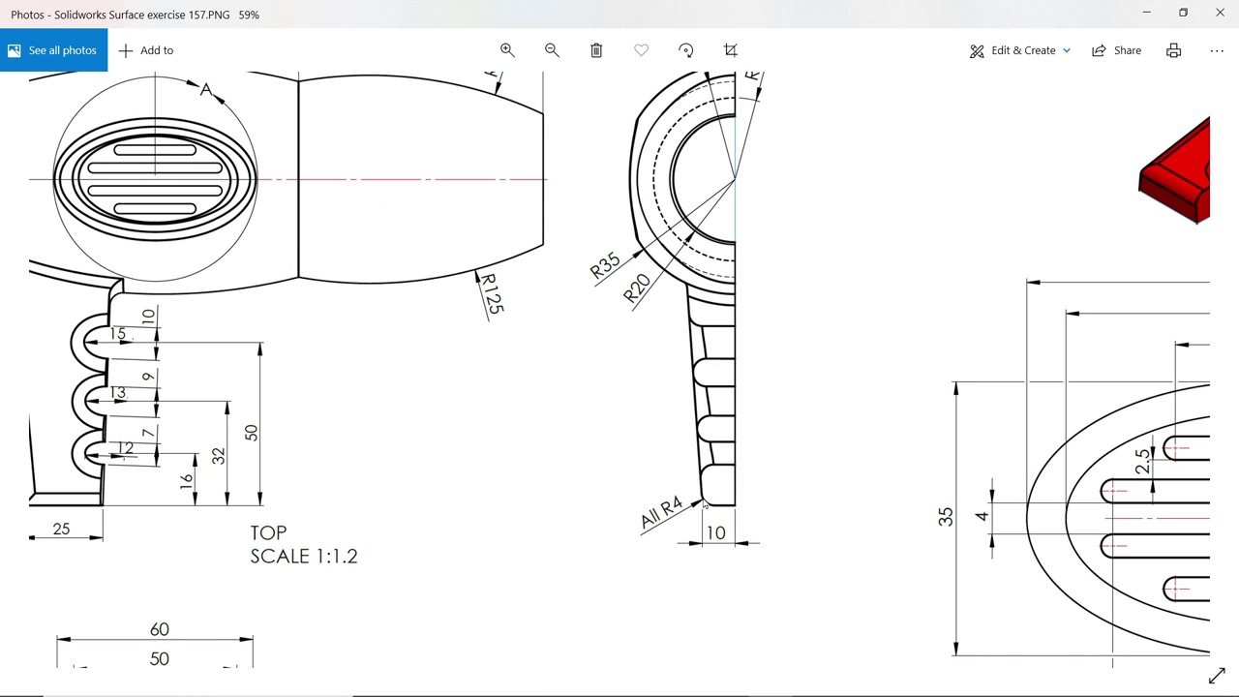
left_click_drag(703, 504, 830, 496)
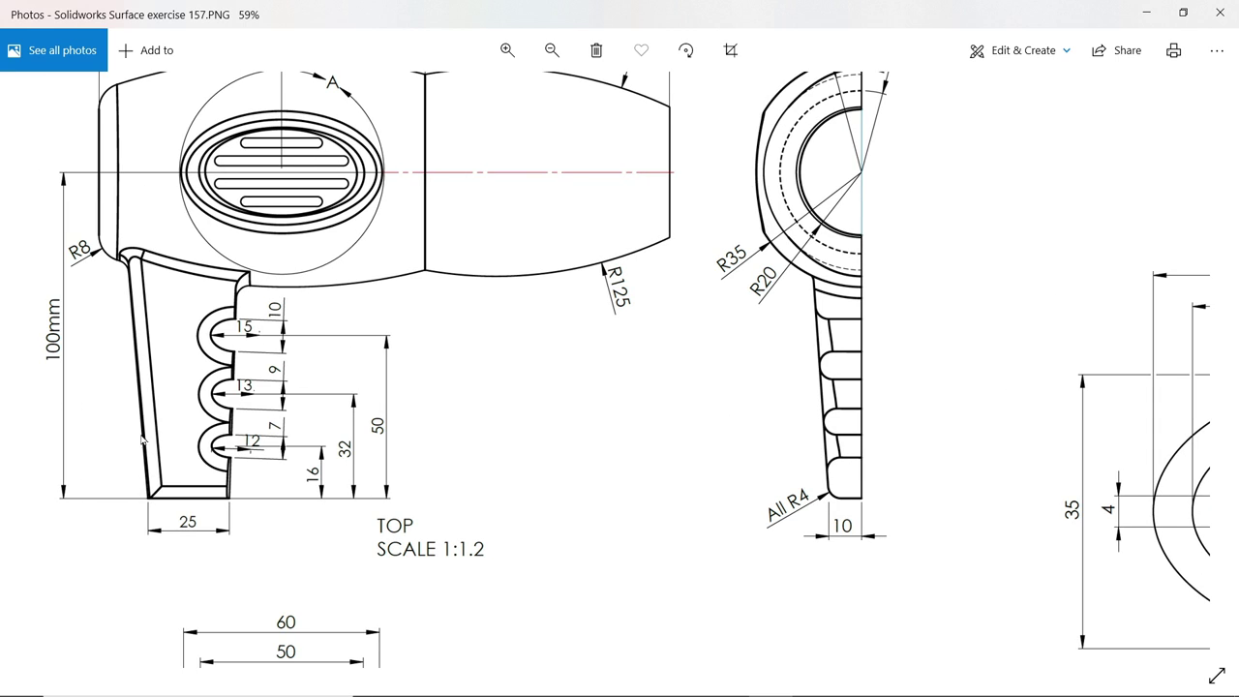
mouse_move(181, 496)
left_mouse_down()
mouse_move(185, 457)
mouse_move(196, 513)
left_mouse_up()
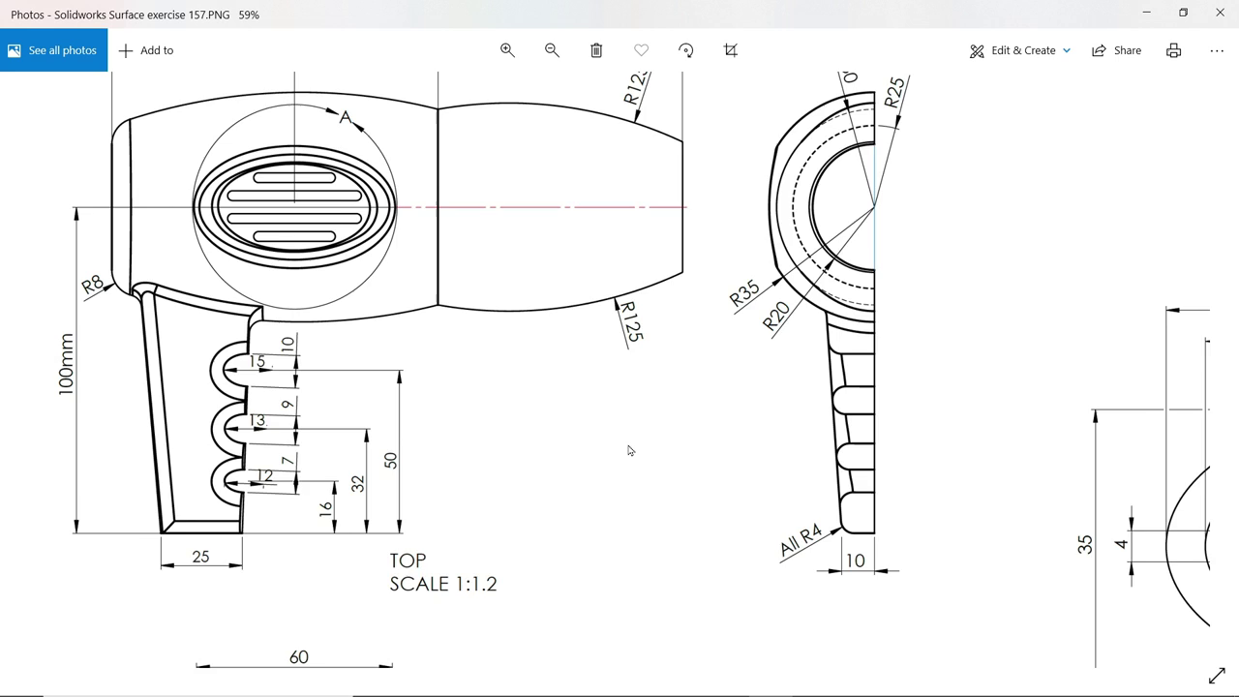
Examine the vent-edge fillet in Section K-K and the body's rear-end radius in the top view, and return to SOLIDWORKS
left_click_drag(630, 449, 386, 251)
left_click_drag(613, 390, 532, 343)
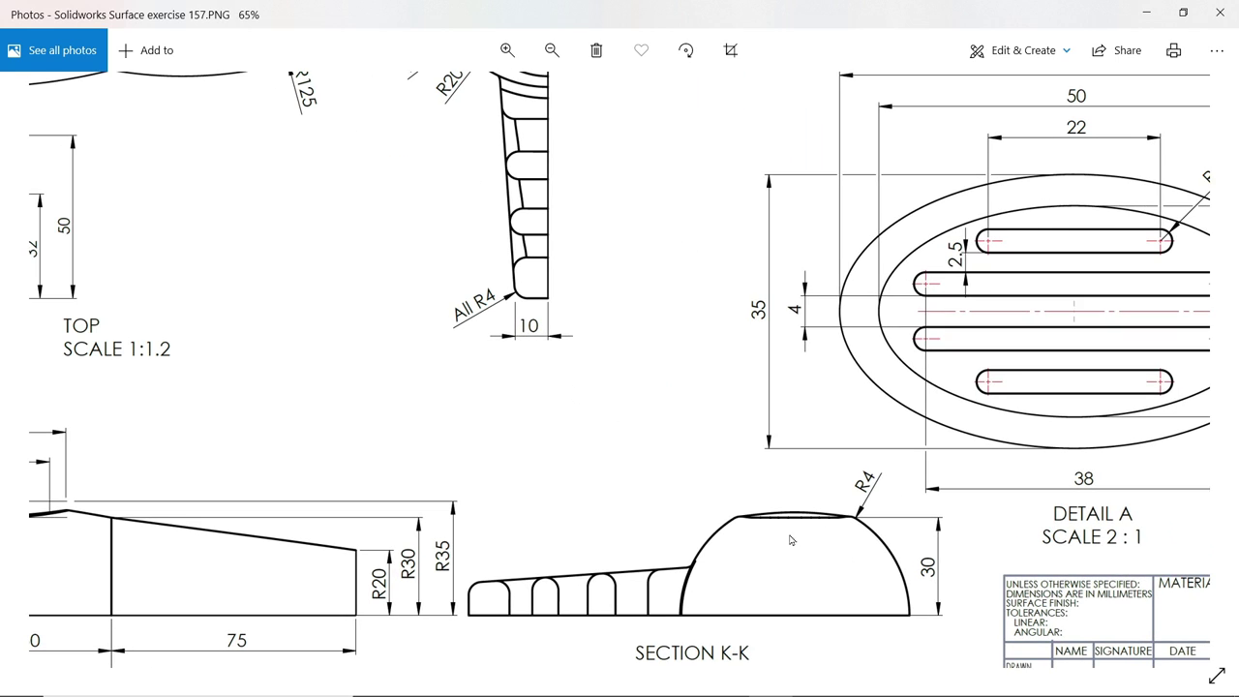
scroll(791, 540, "up", 2)
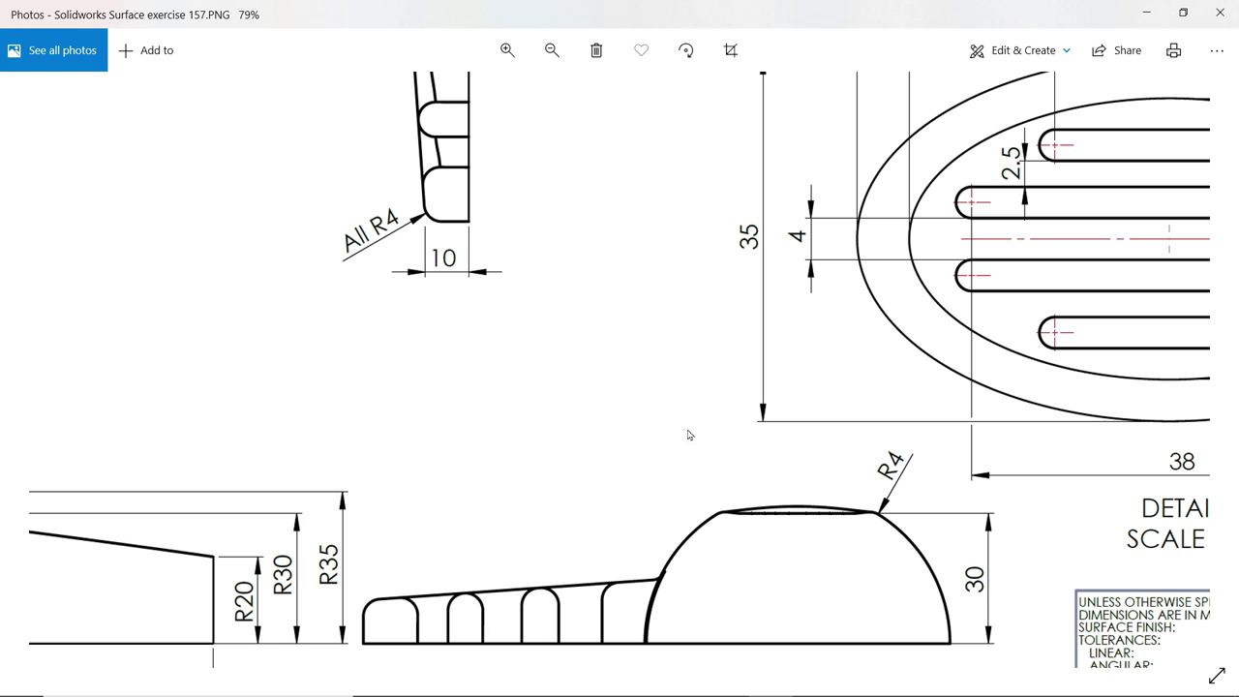
scroll(749, 496, "up", 5)
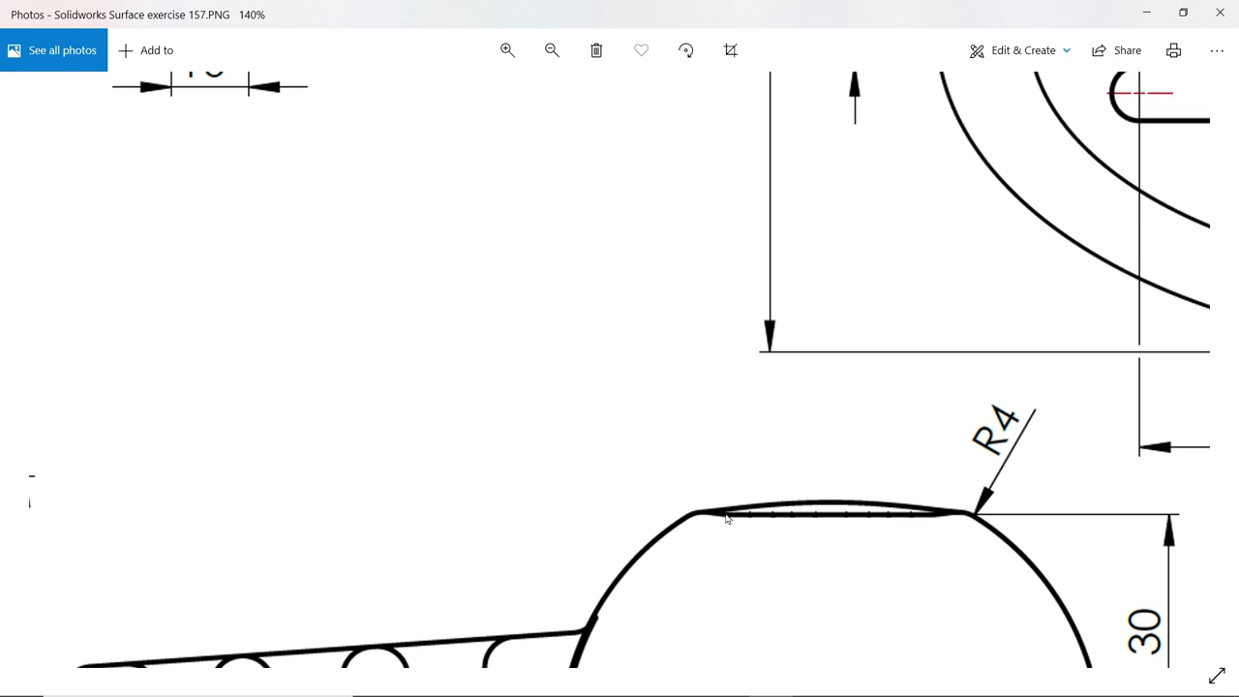
scroll(727, 518, "down", 4)
scroll(446, 393, "down", 2)
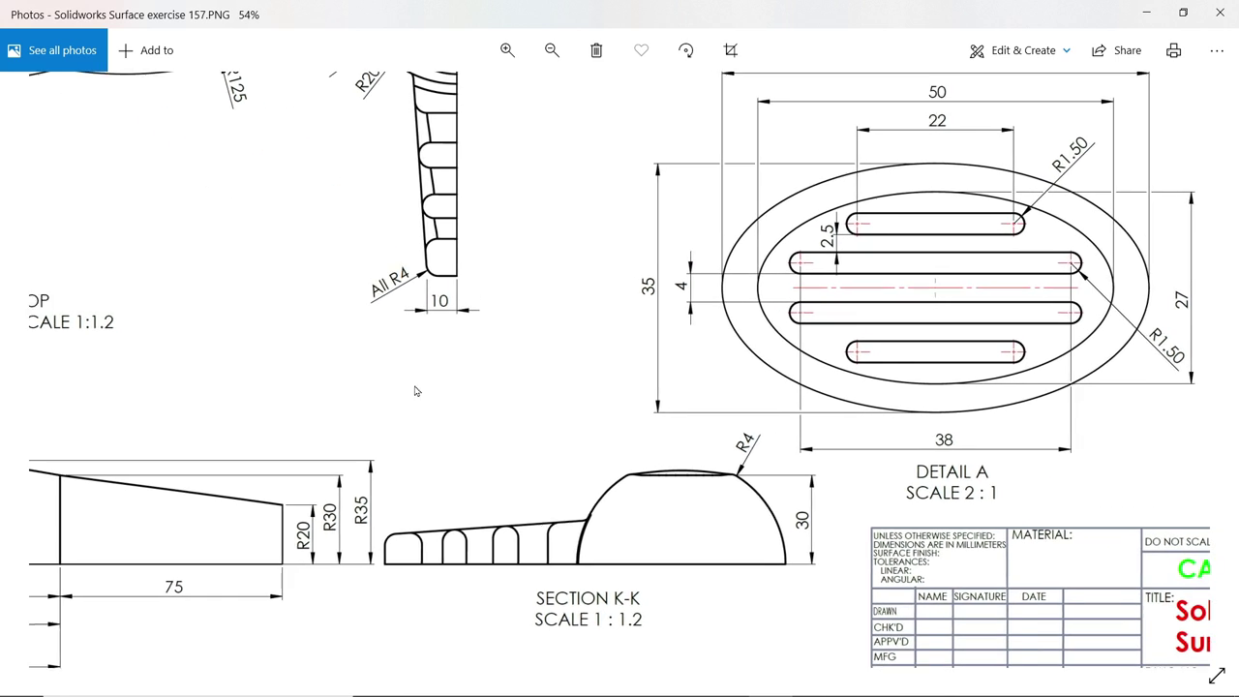
scroll(415, 391, "left", 5)
scroll(415, 390, "up", 3)
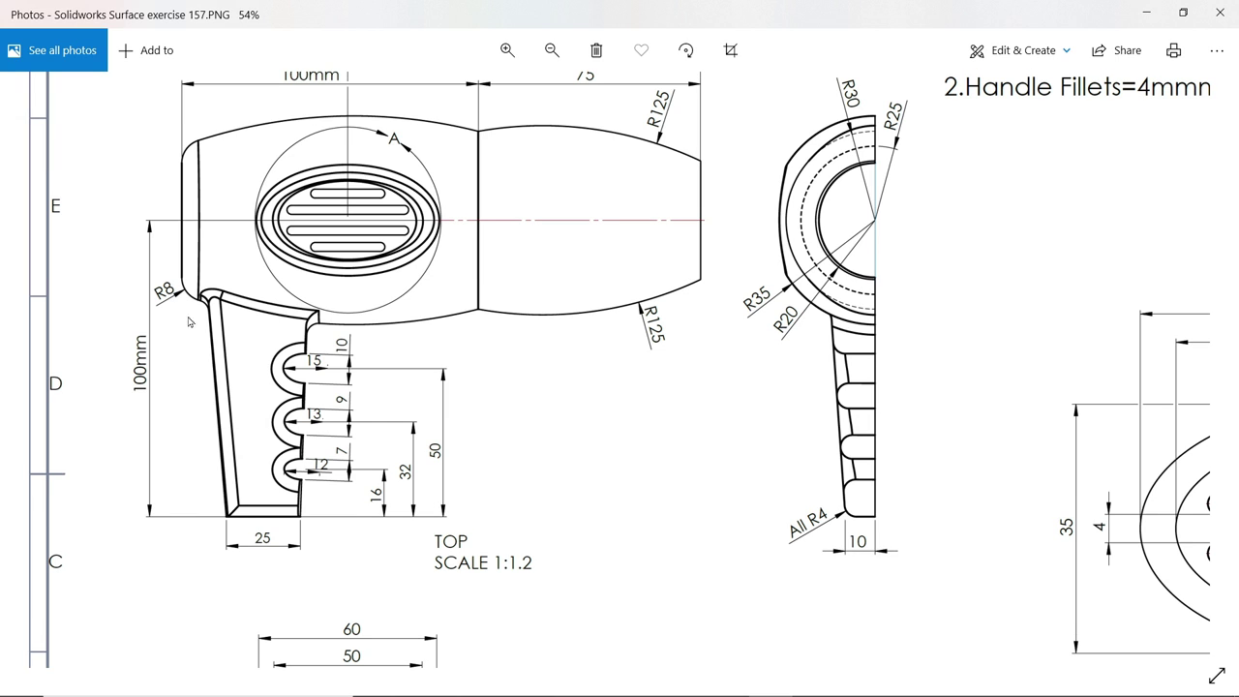
left_click(1146, 12)
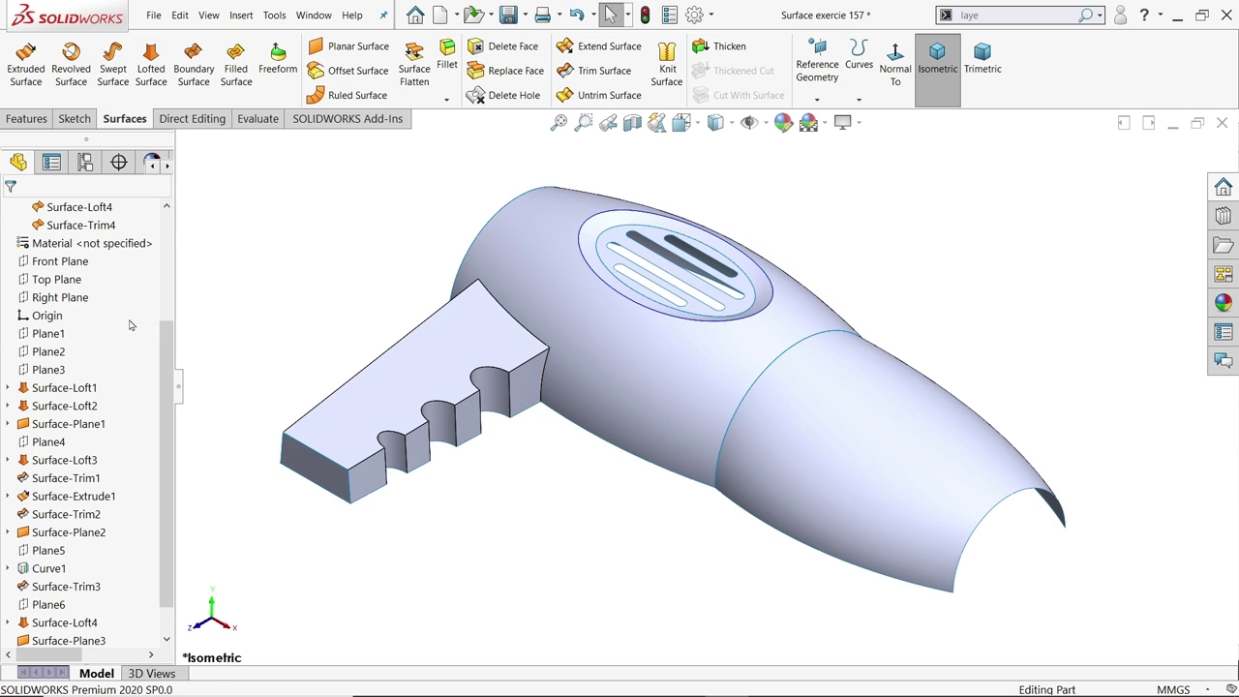
Knit the main body with handle, nozzle, slotted vent, recess wall, rear end cap and handle end cap surfaces, with Merge entities enabled
scroll(125, 329, "up", 5)
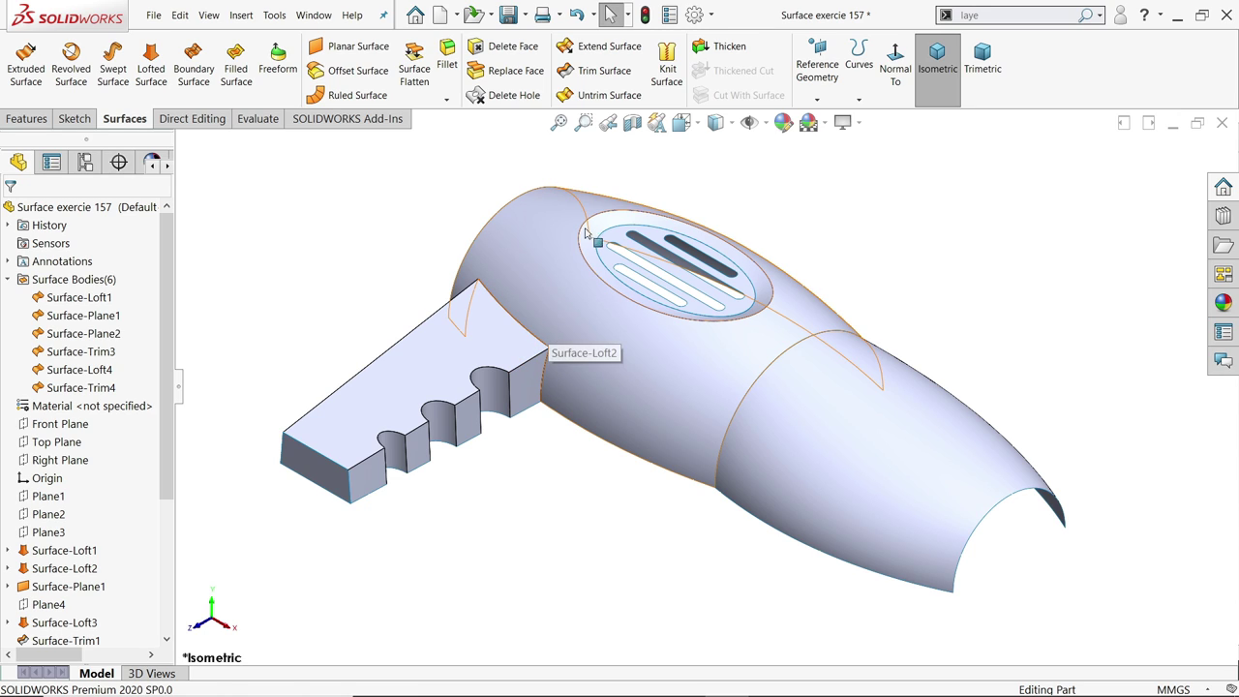
left_click(666, 73)
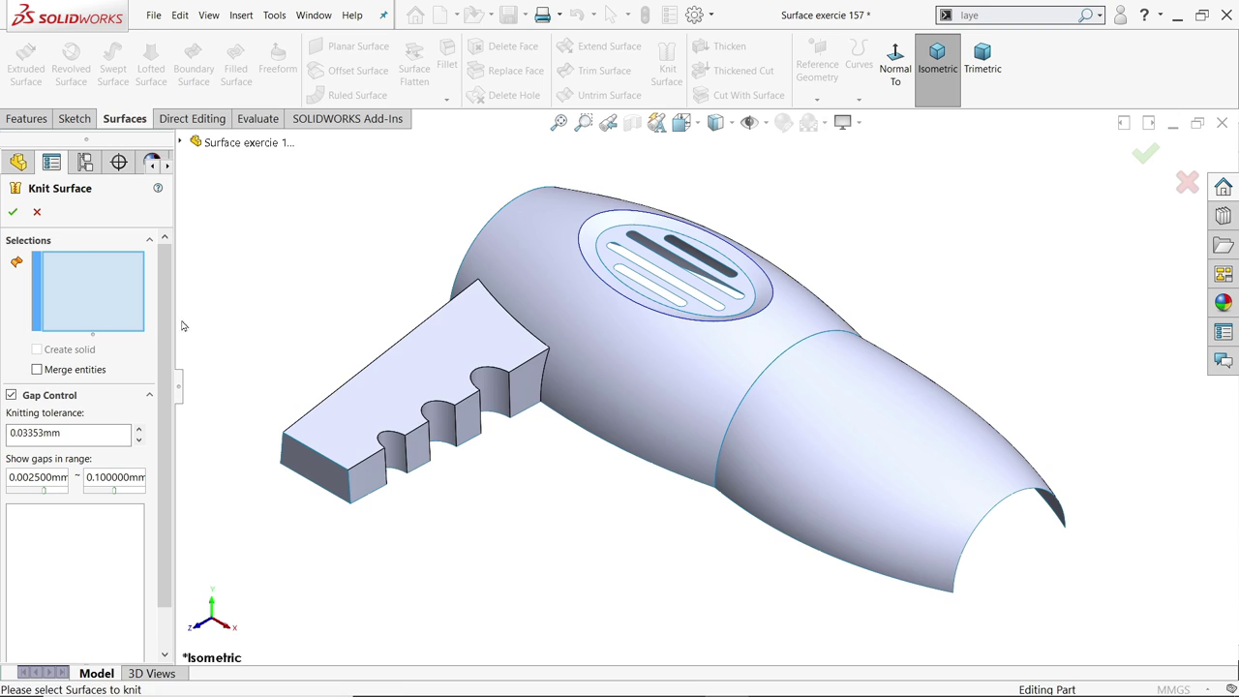
left_click(628, 335)
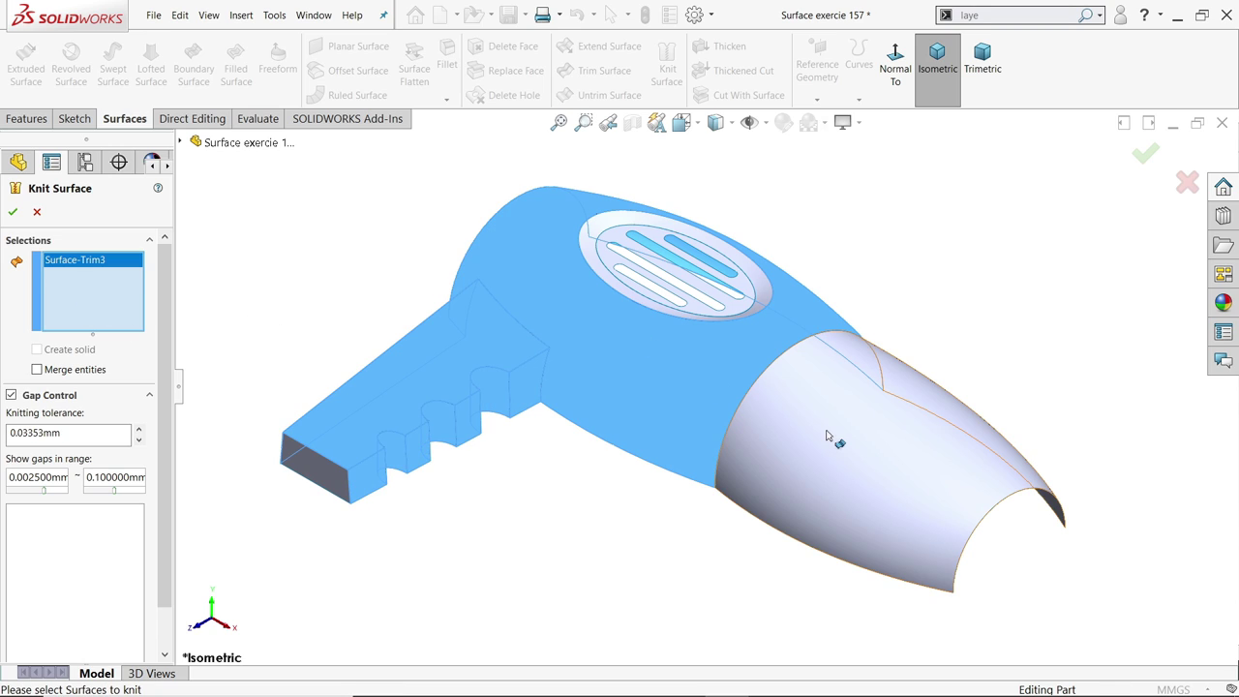
left_click(835, 435)
left_click(731, 305)
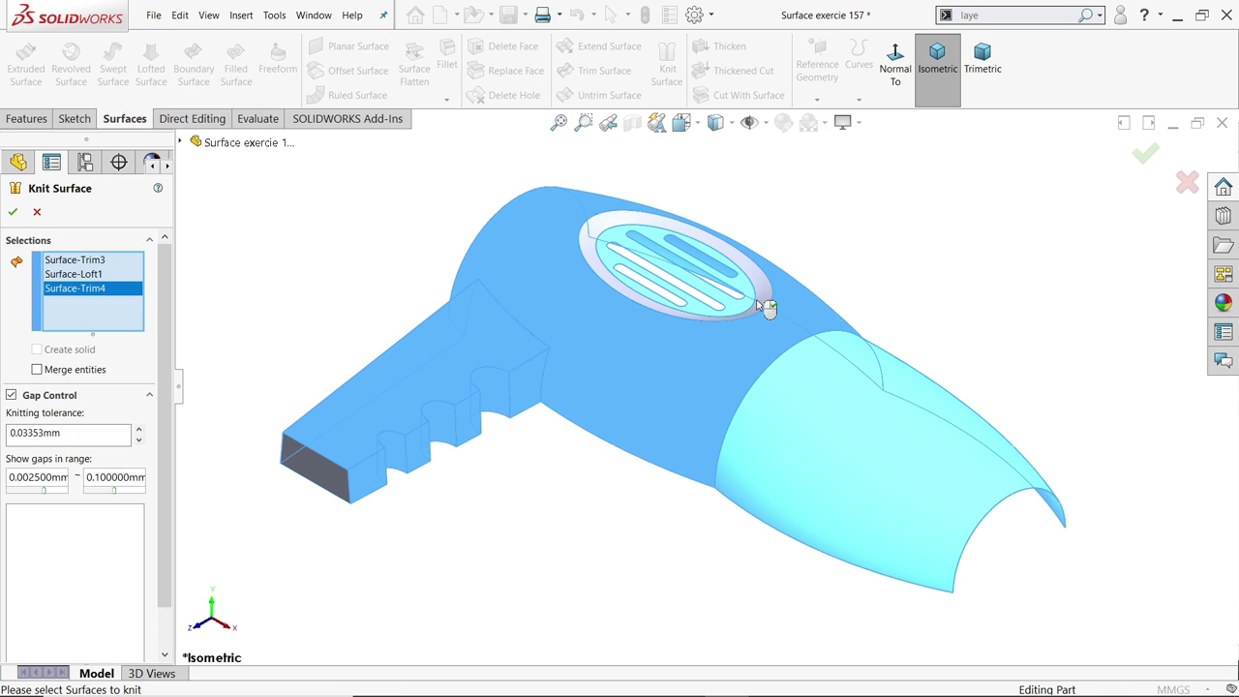
left_click(765, 291)
middle_click_drag(720, 343, 811, 340)
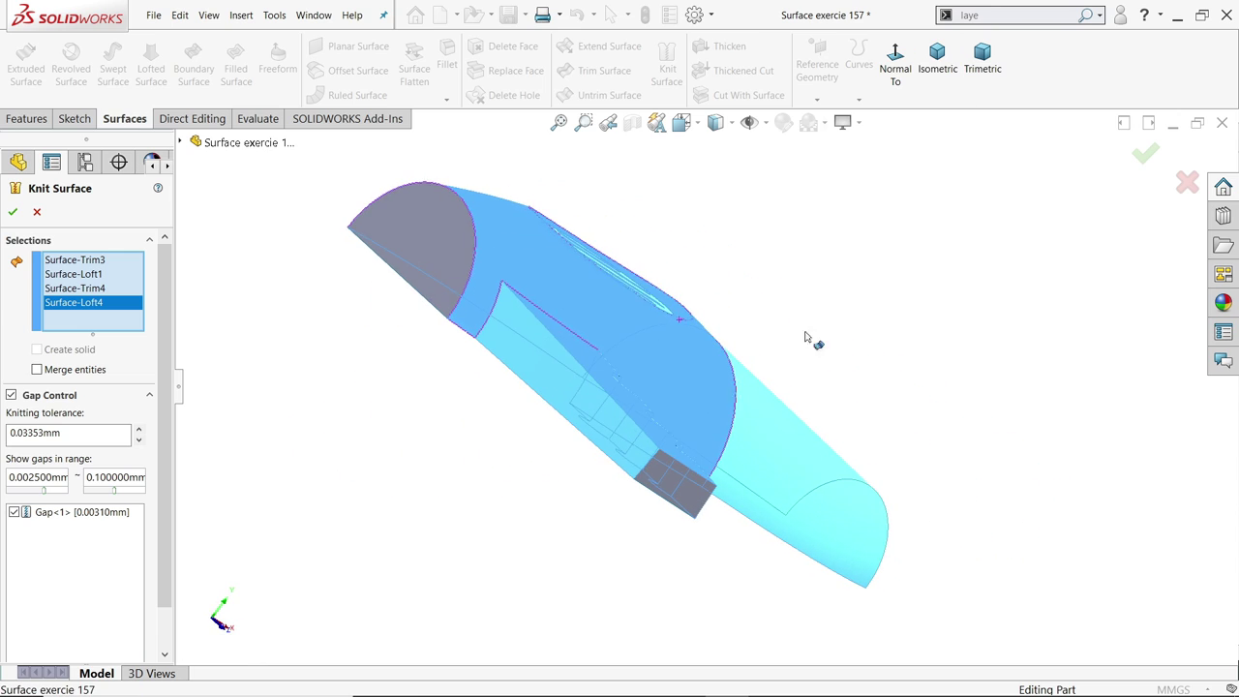
left_click(451, 249)
left_click(694, 508)
key("ctrl+7")
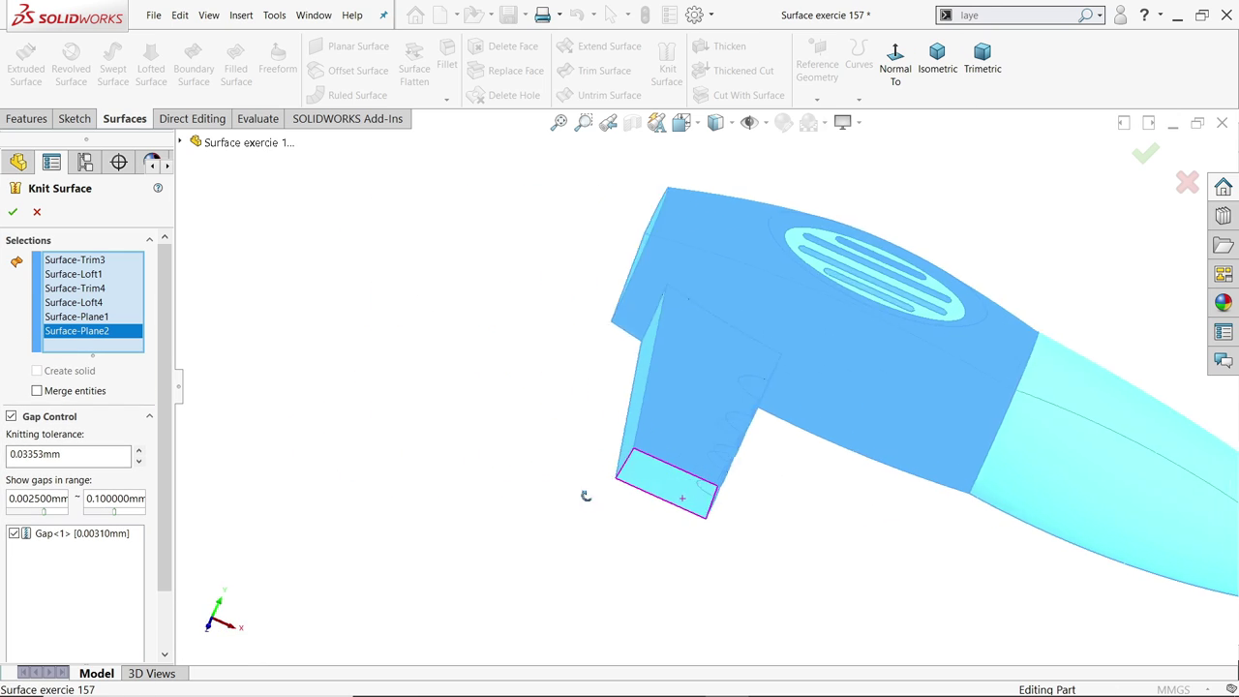
key("f")
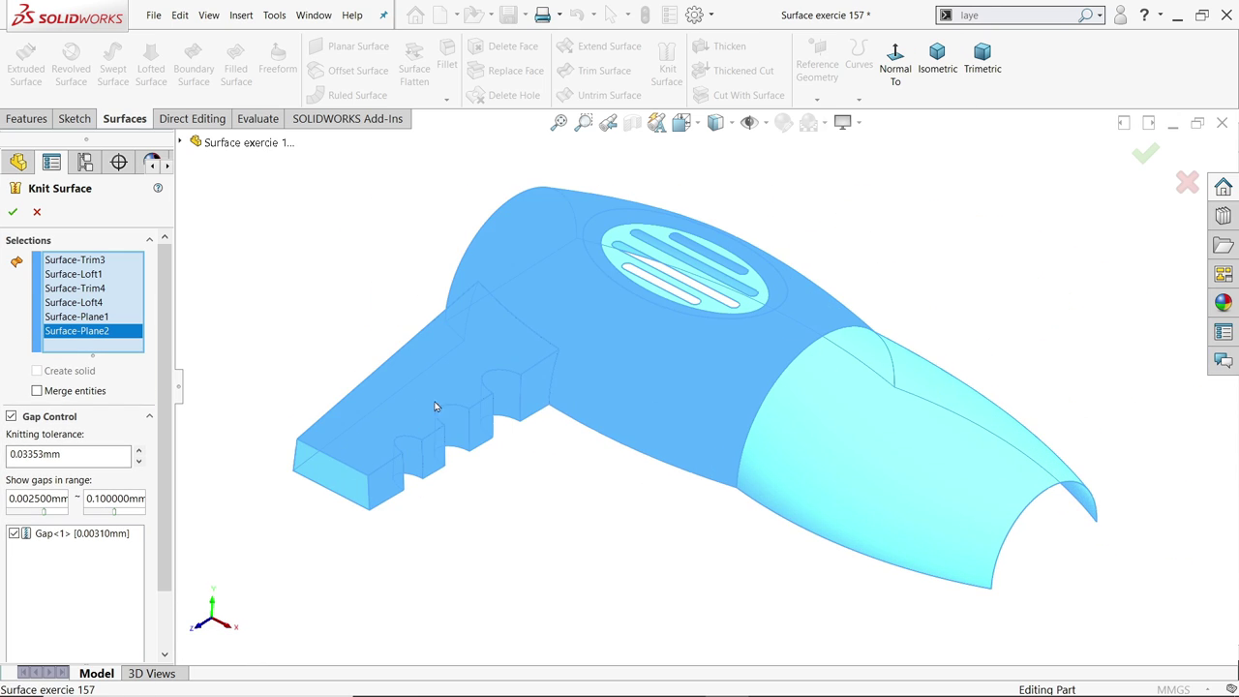
left_click(13, 213)
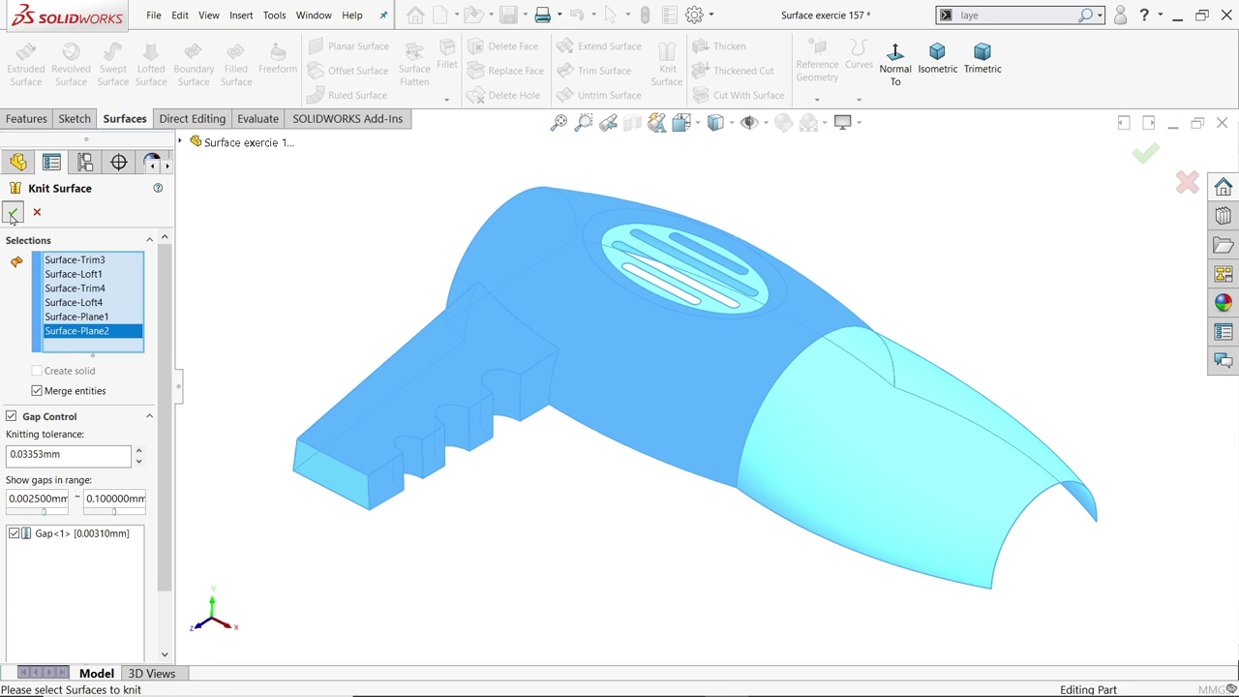
Fillet the edge around the body's rear end cap with an 8 mm radius
left_click(72, 302)
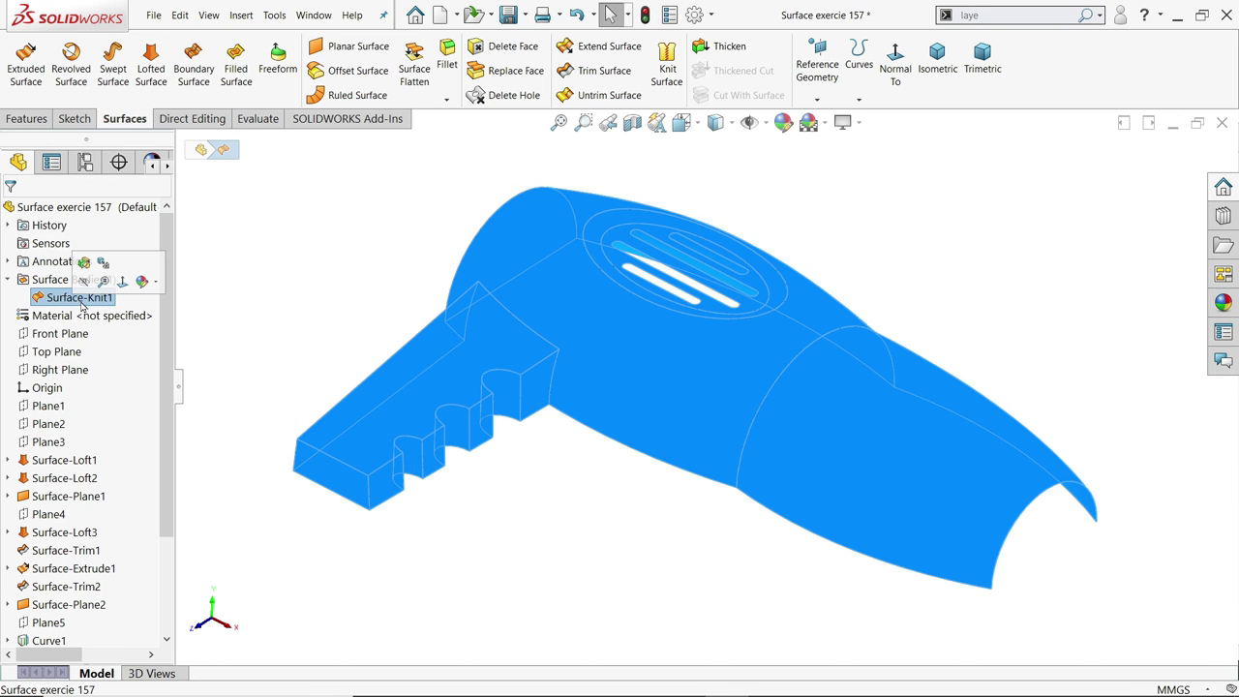
left_click(296, 284)
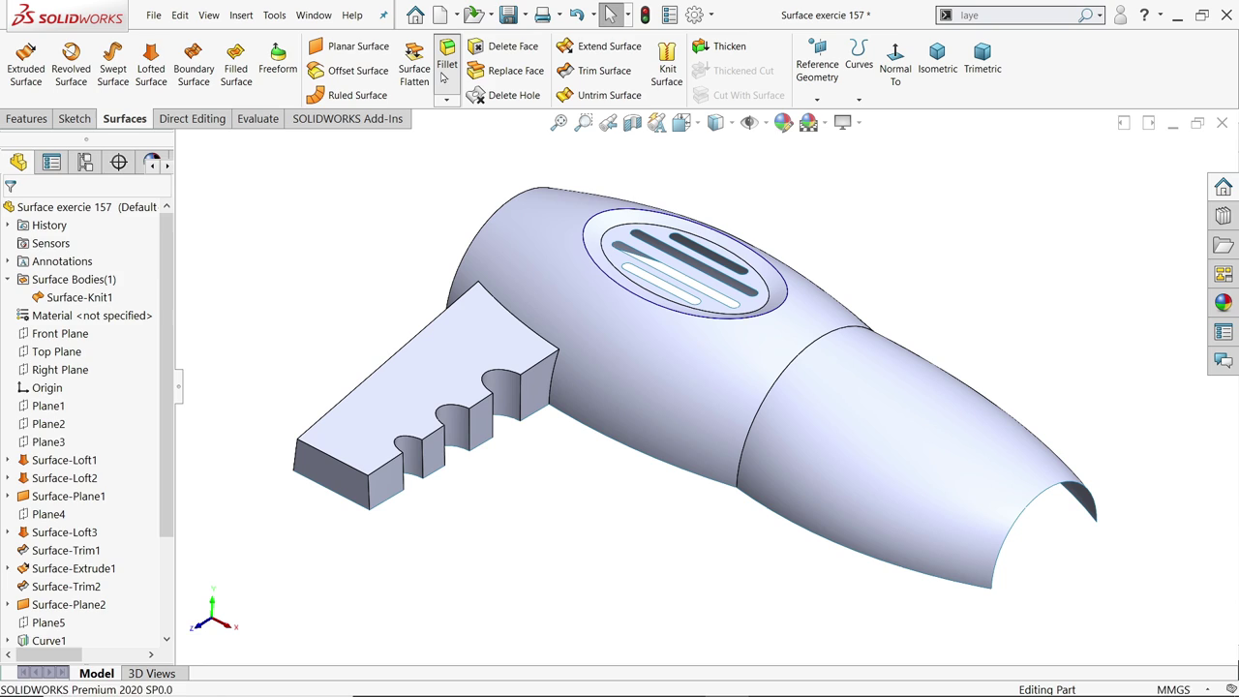
left_click(444, 76)
type("8")
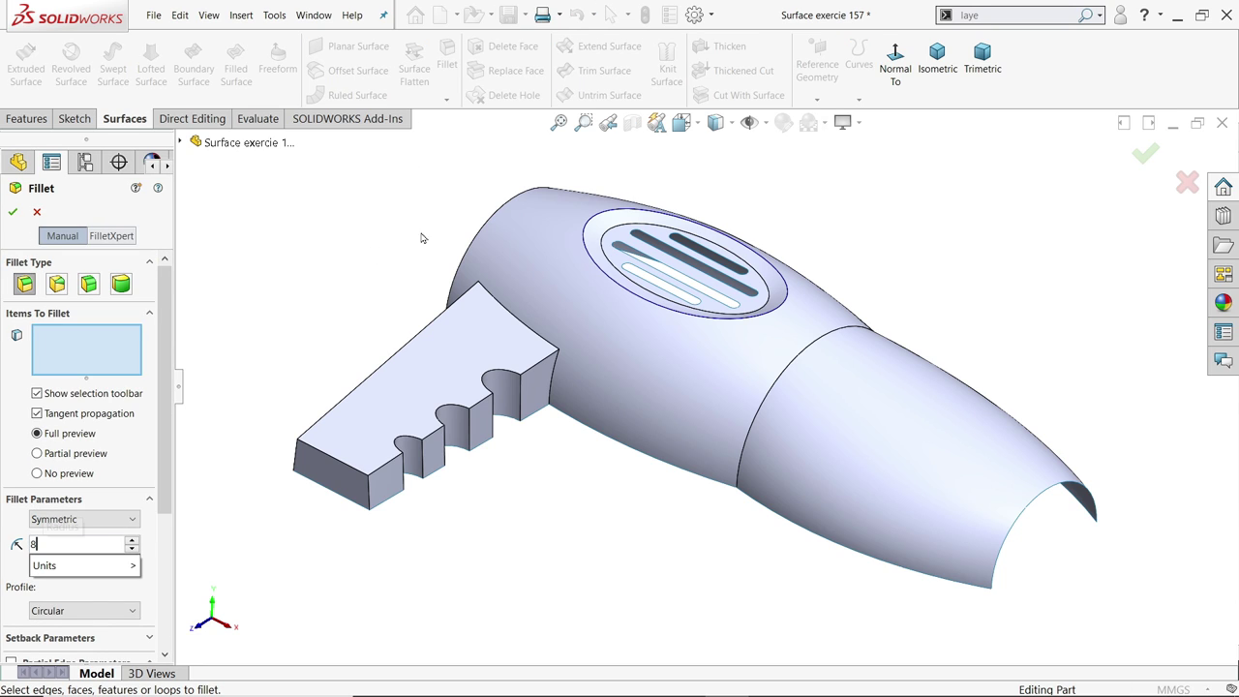
left_click(465, 260)
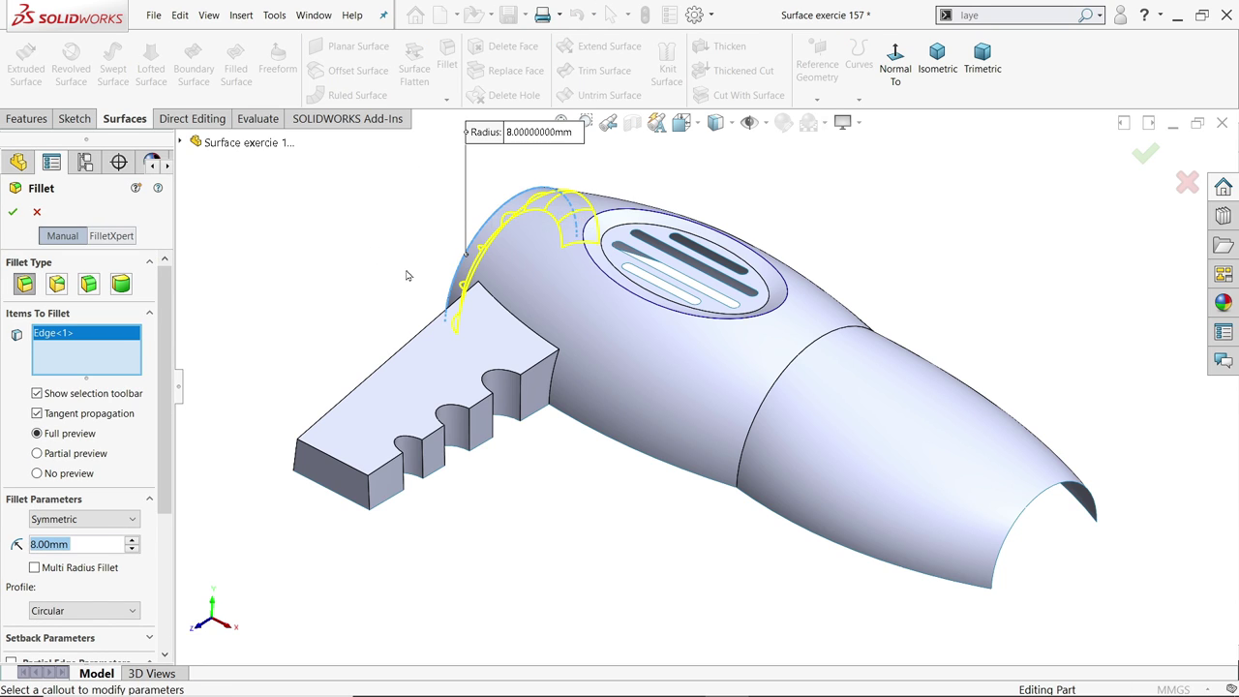
middle_click_drag(409, 271, 380, 365)
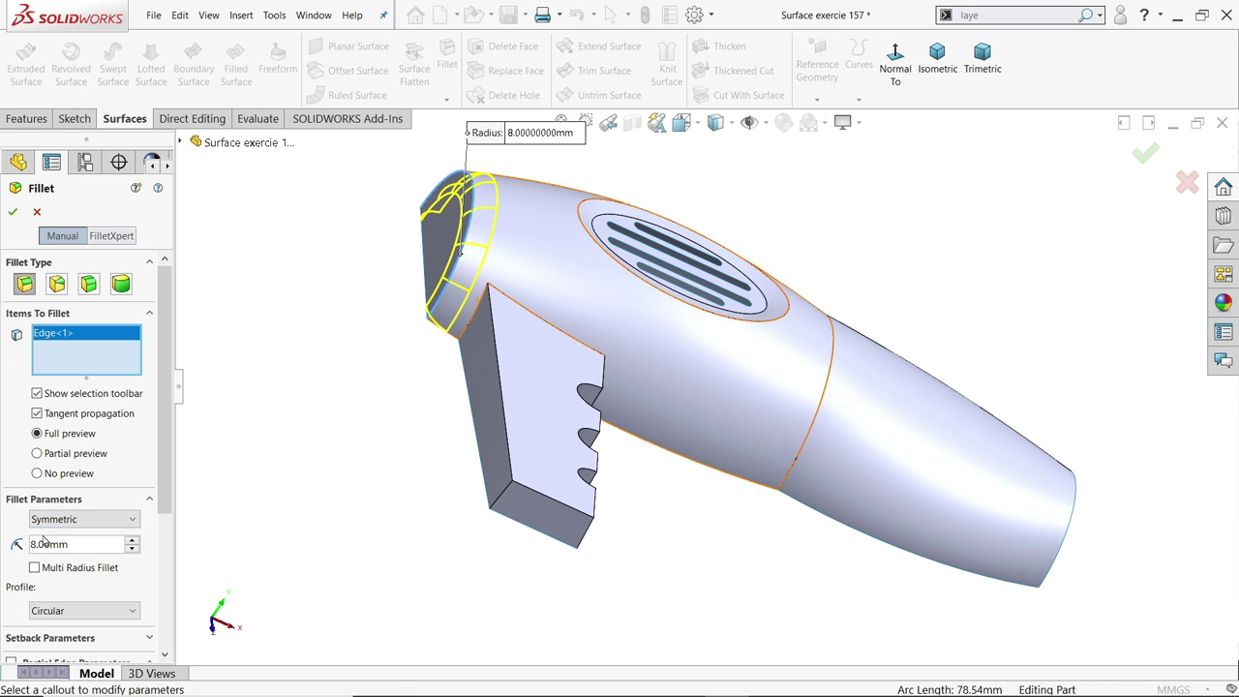
key("Return")
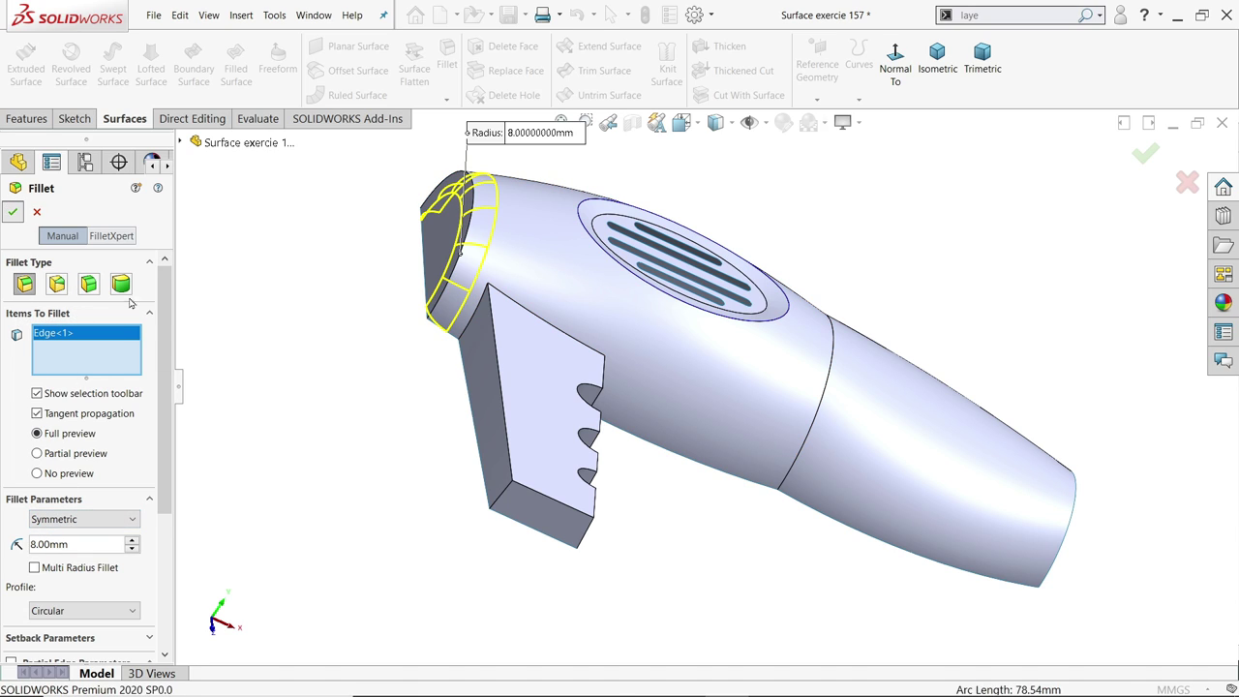
Set up a 4 mm fillet on the handle's long back edge, end edge, adjoining short front edge and the first finger notch's edge
left_click(448, 64)
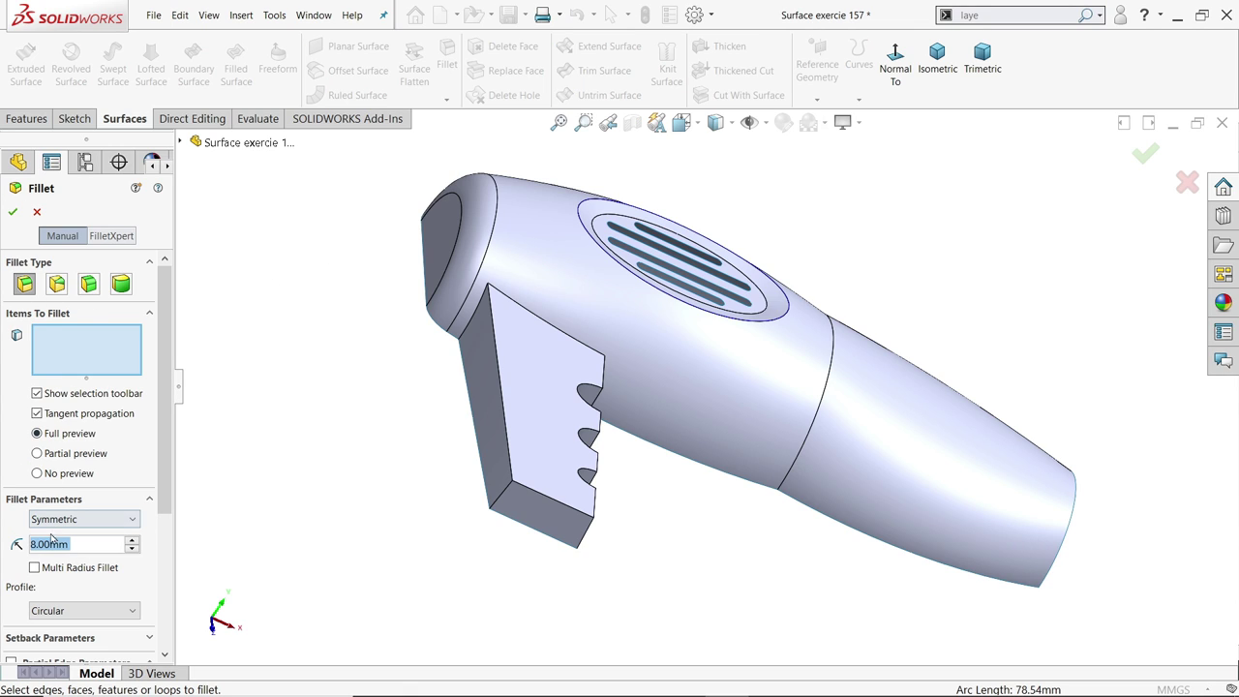
type("4")
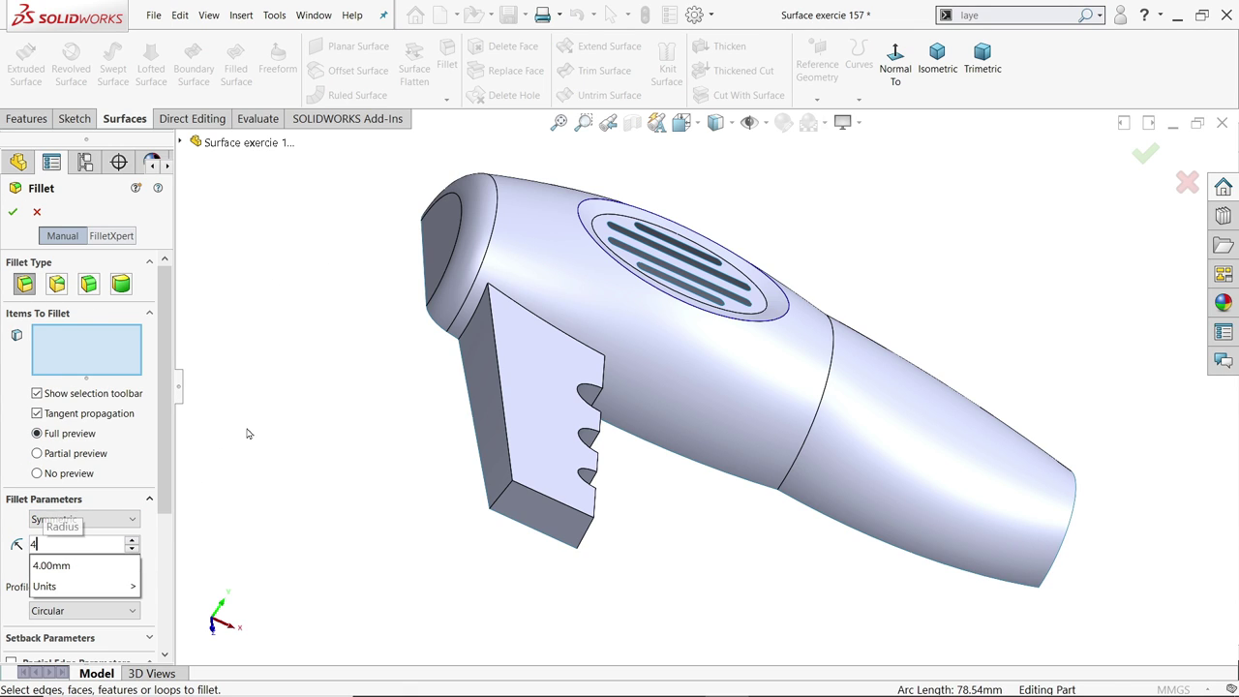
key("Return")
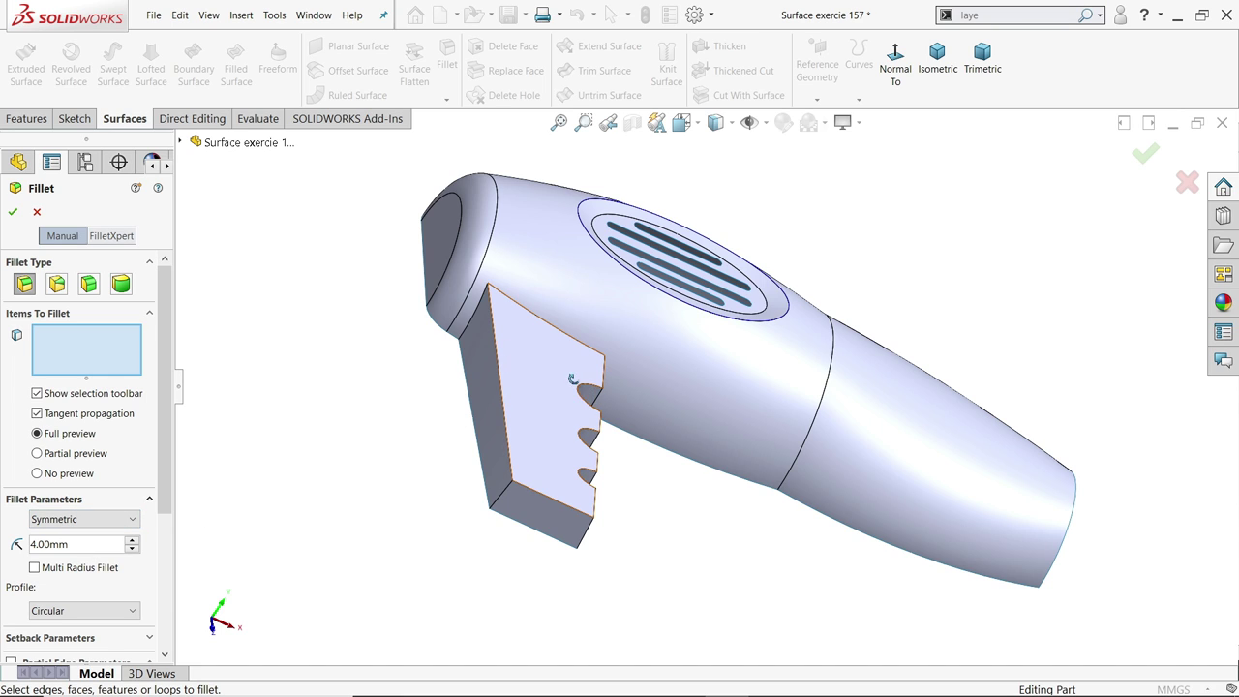
middle_click_drag(576, 384, 503, 355)
scroll(513, 422, "down", 2)
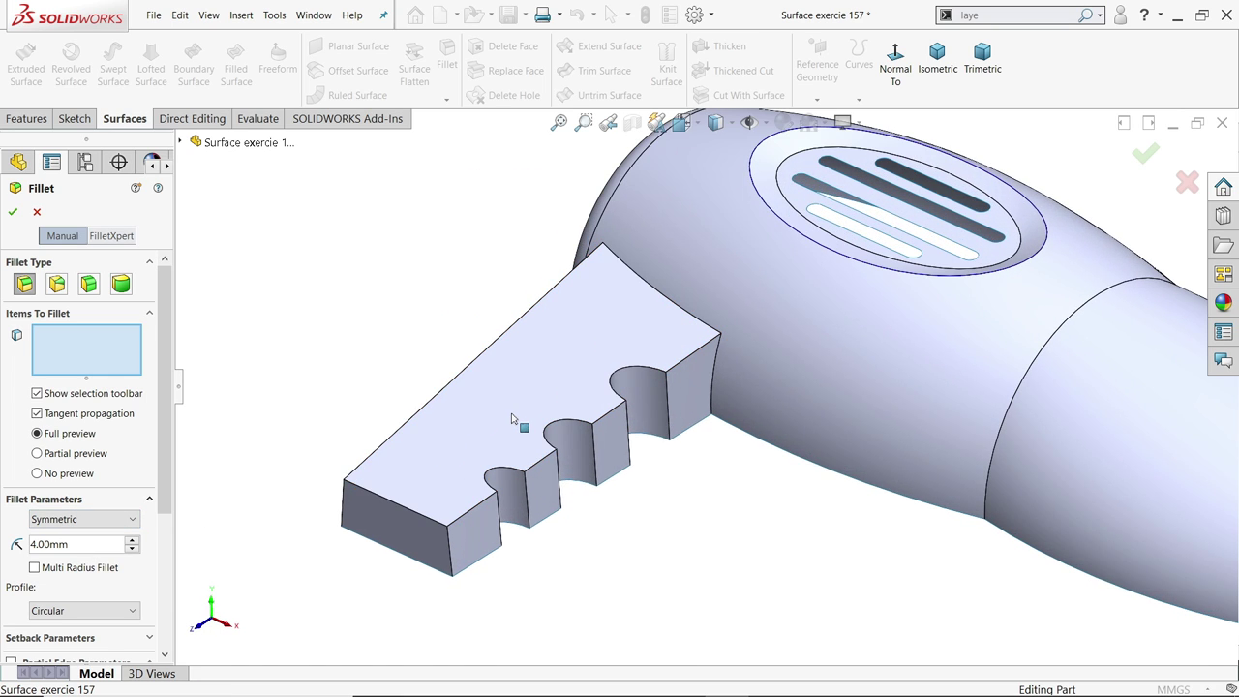
left_click(473, 369)
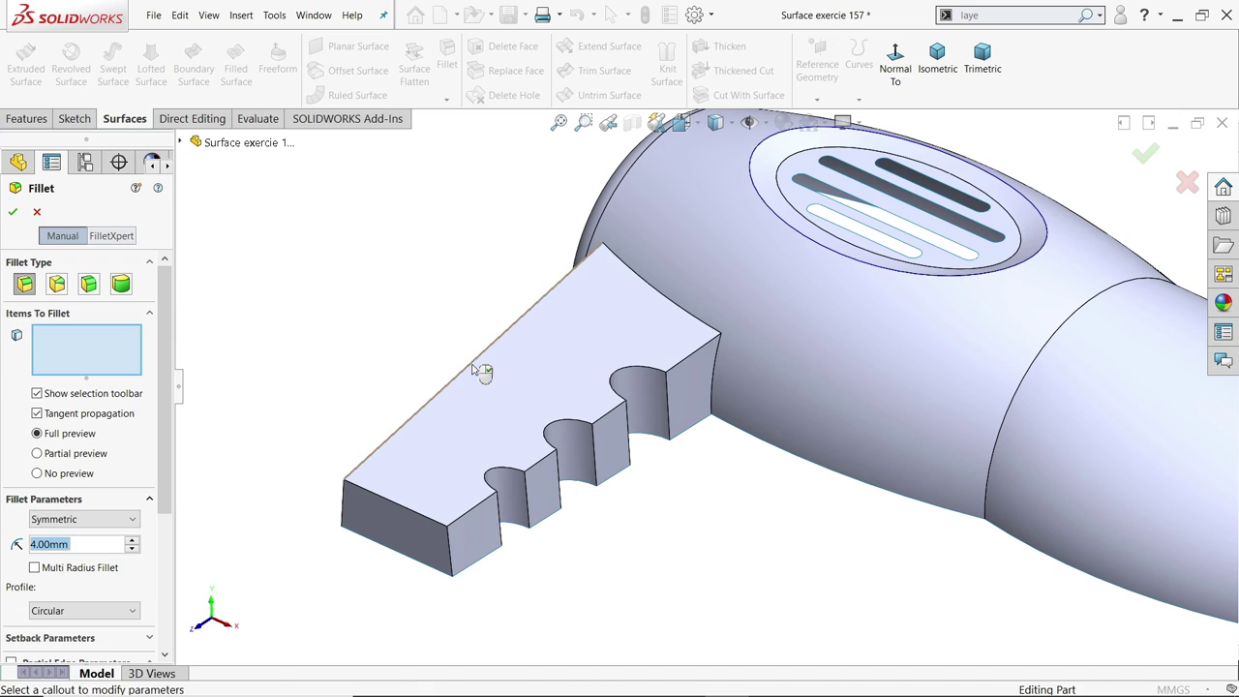
left_click(439, 525)
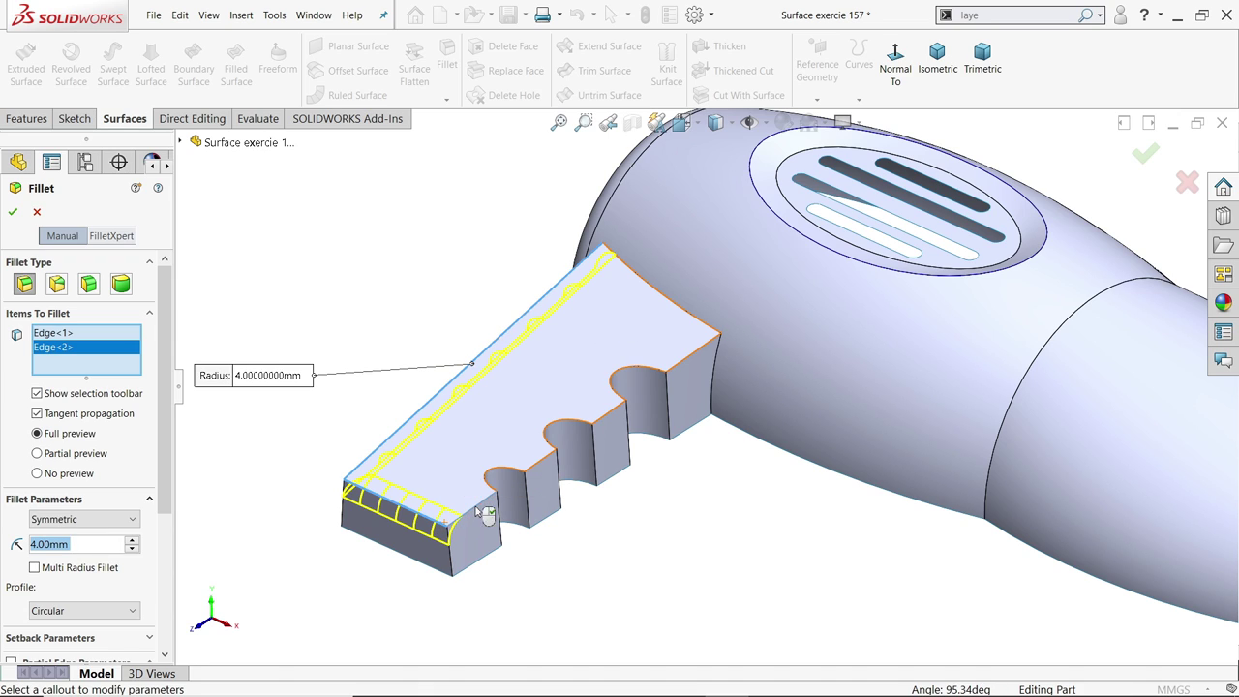
left_click(481, 503)
left_click(491, 475)
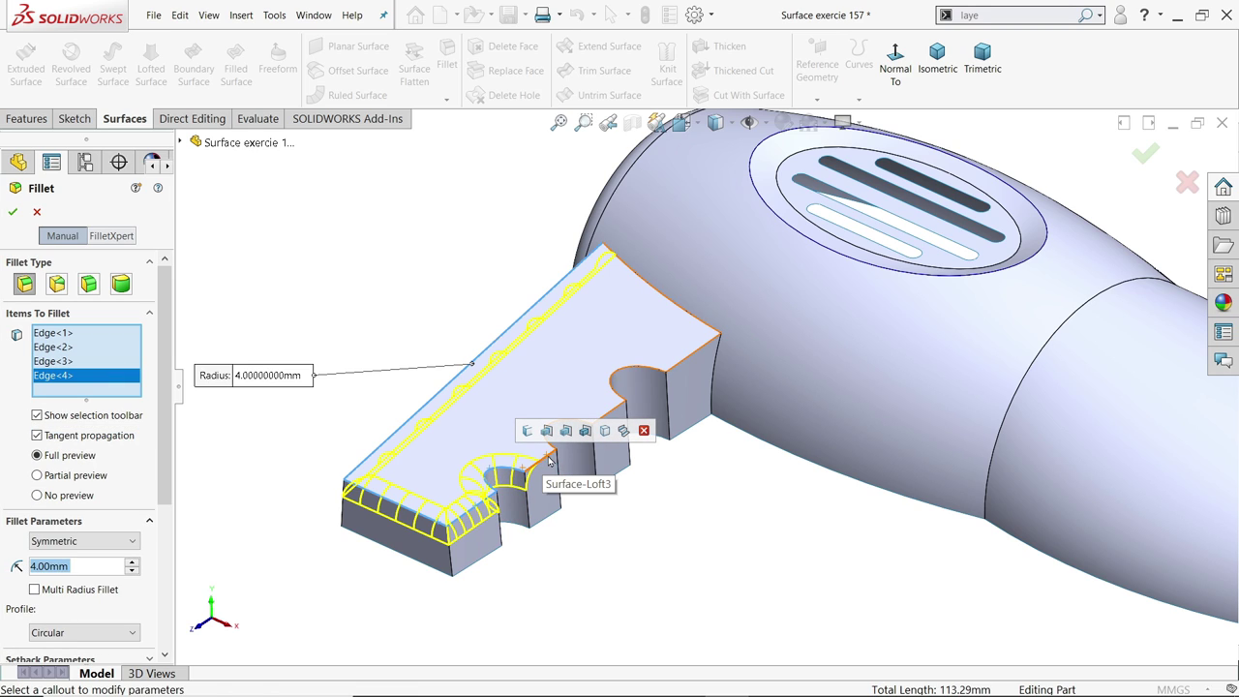
Add the other two finger-notch edges, the short edges between the notches and the handle's broad side face to the 4 mm fillet
left_click(622, 376)
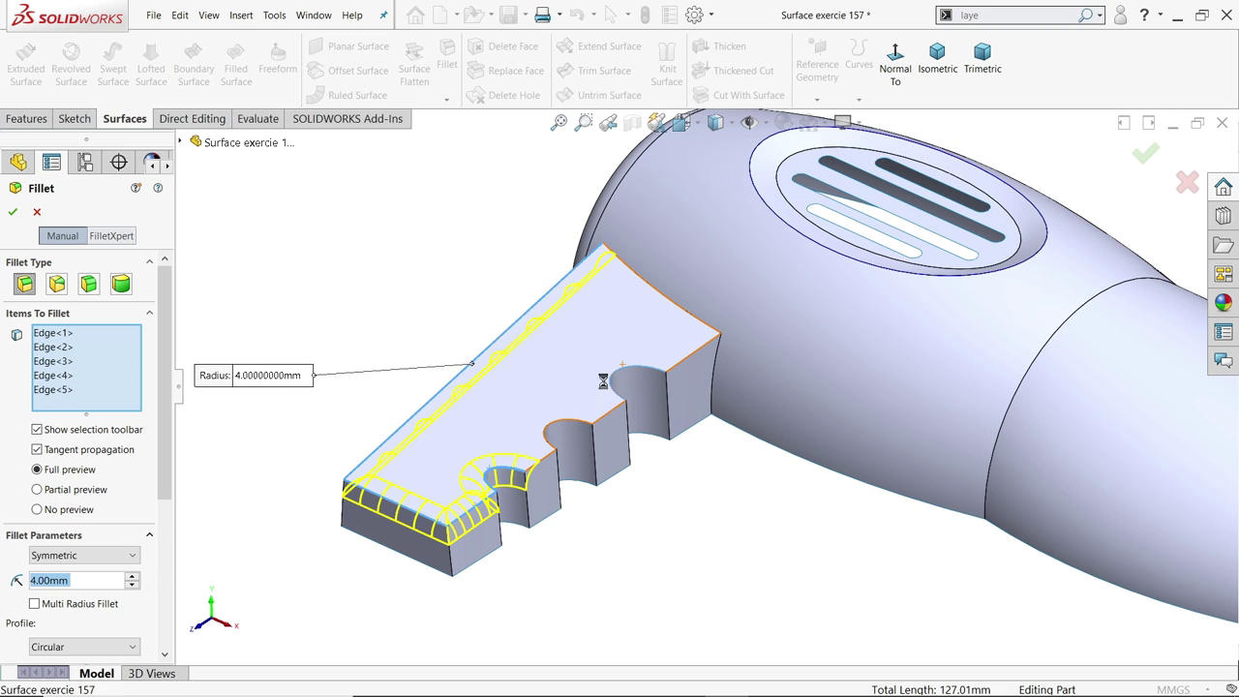
left_click(553, 427)
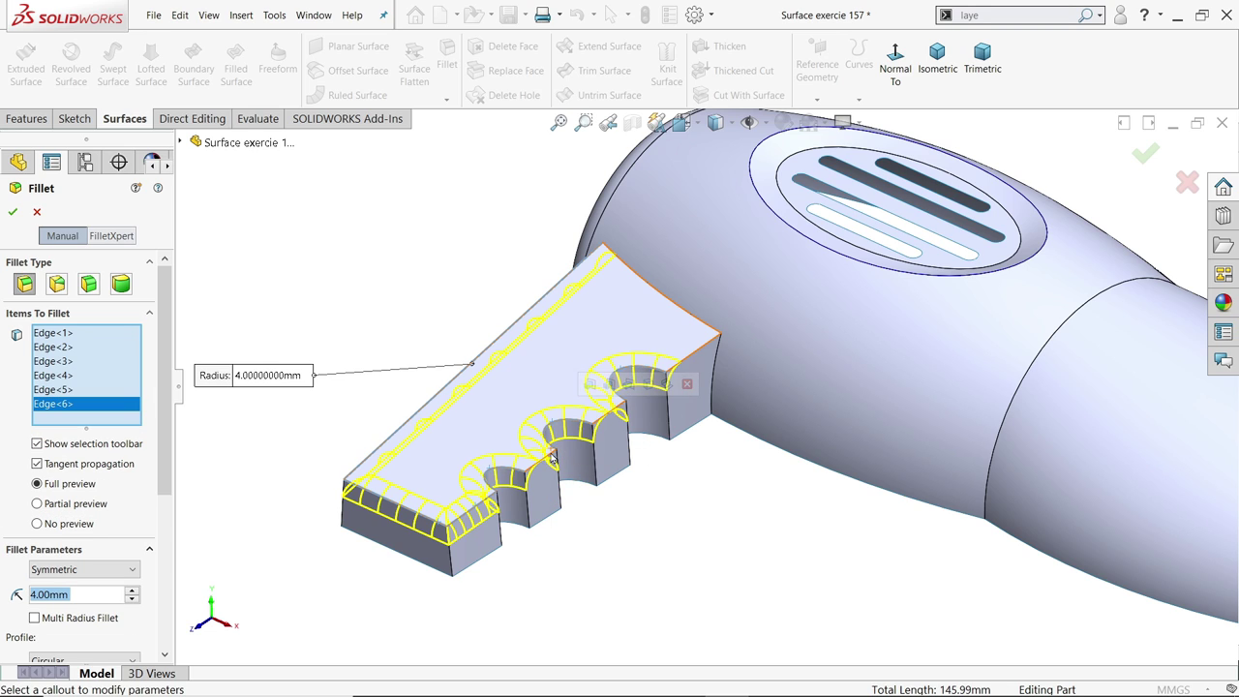
left_click(562, 480)
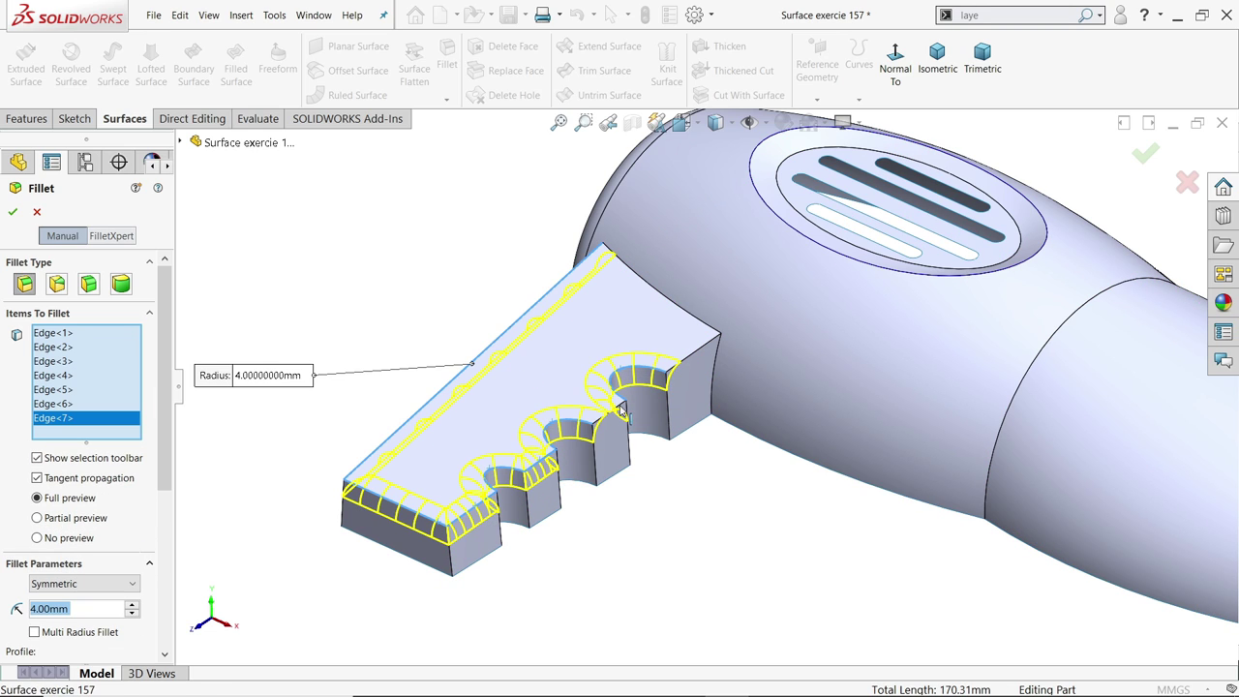
left_click(701, 348)
left_click(705, 334)
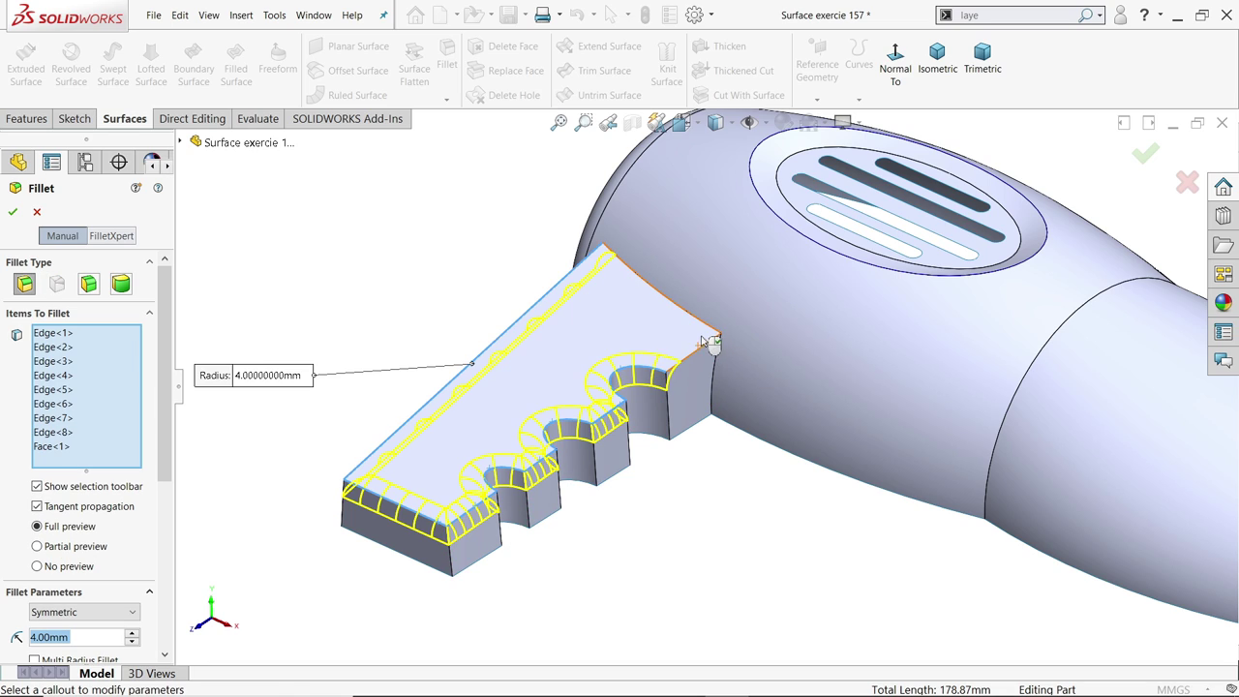
mouse_move(713, 474)
middle_mouse_down()
mouse_move(678, 455)
mouse_move(727, 481)
middle_mouse_up()
scroll(824, 253, "down", 3)
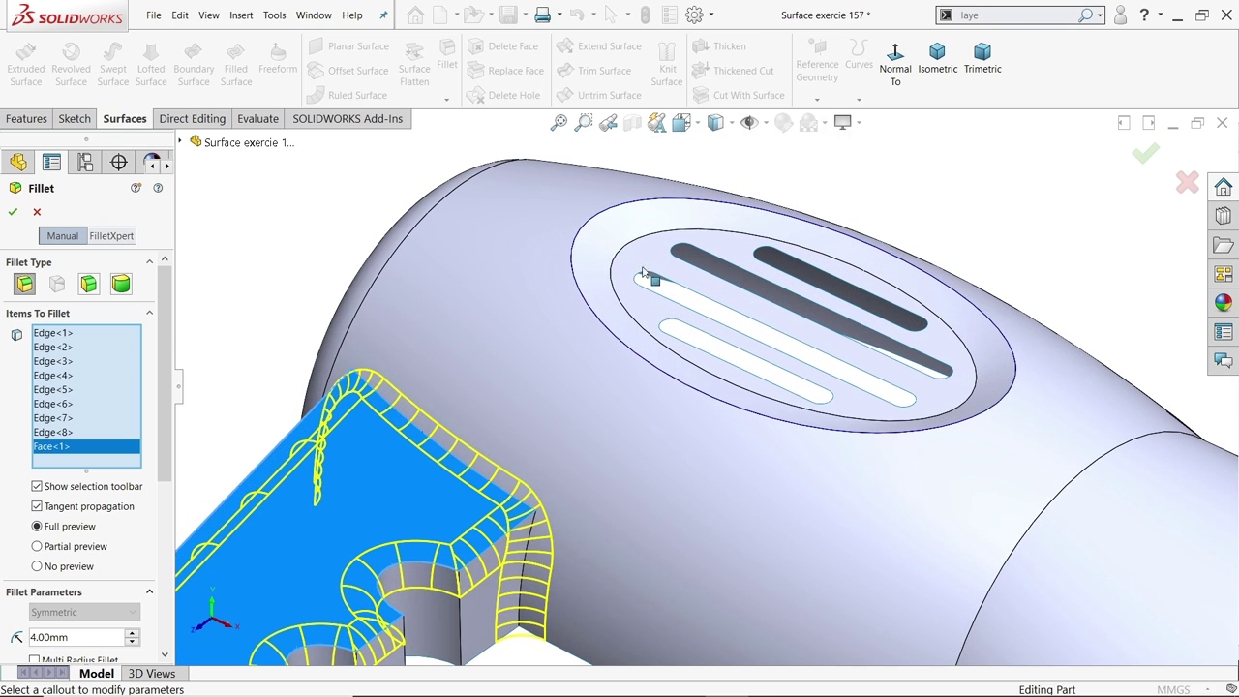
Add the inner and outer oval edges of the vent recess to the selection and create the 4 mm fillet
left_click(611, 262)
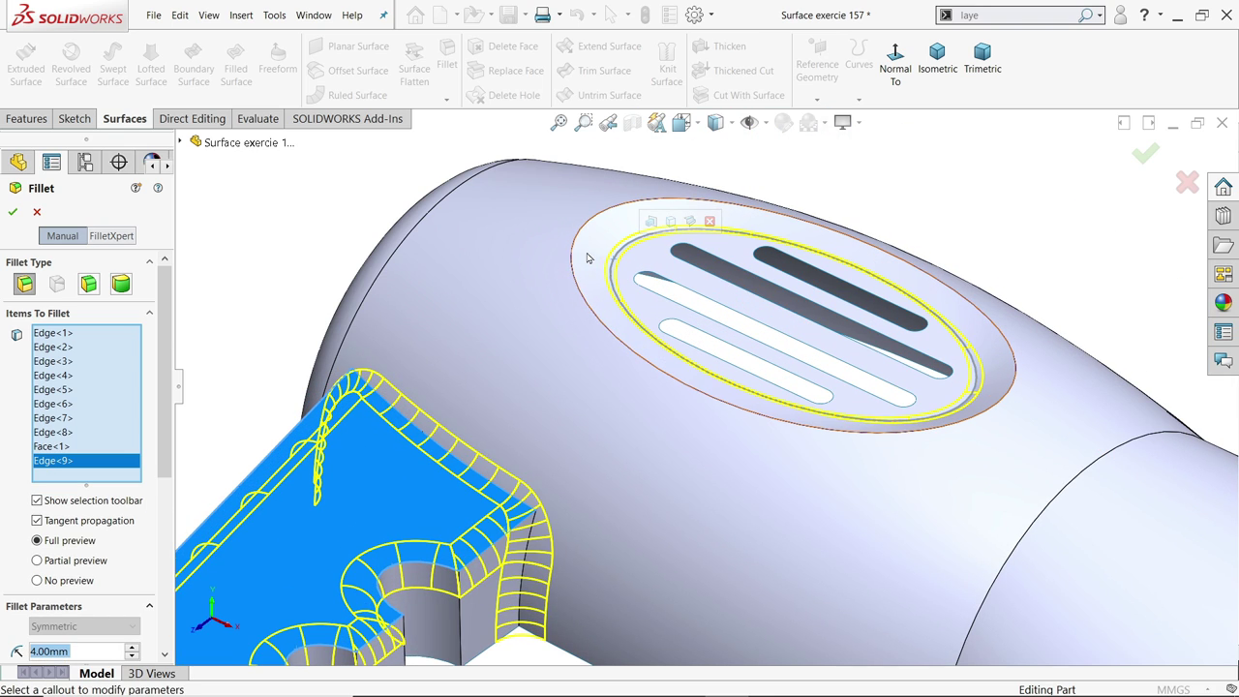
left_click(572, 250)
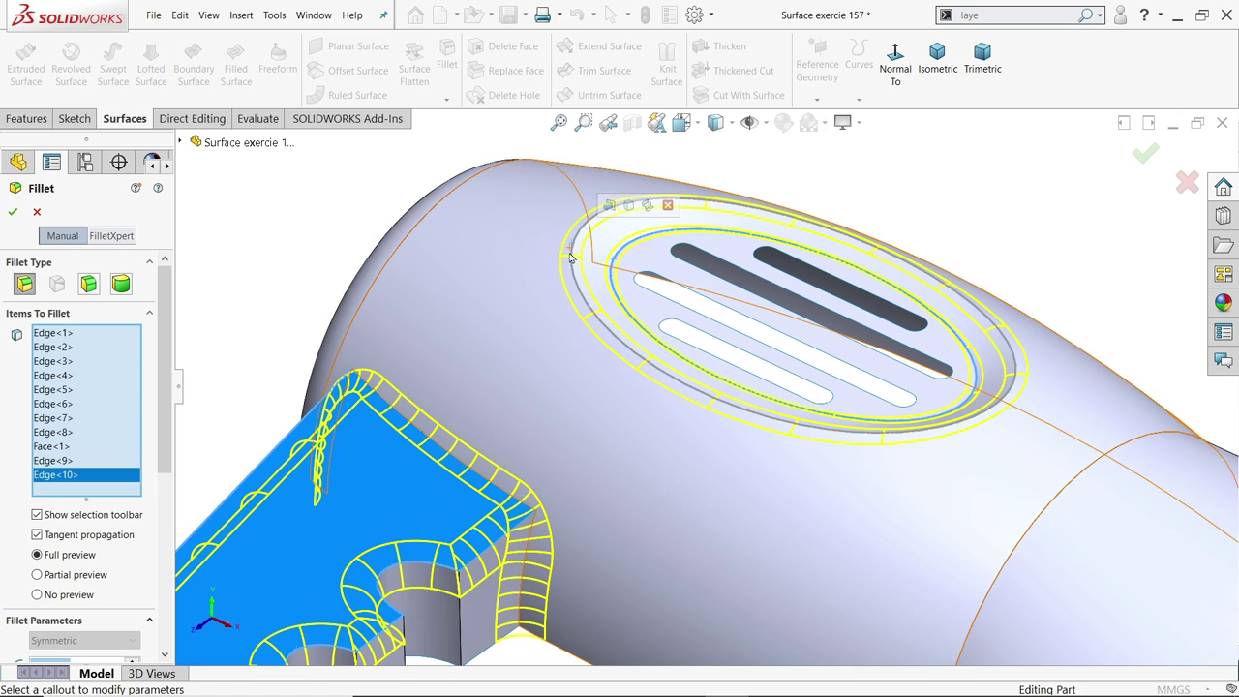
scroll(600, 322, "up", 5)
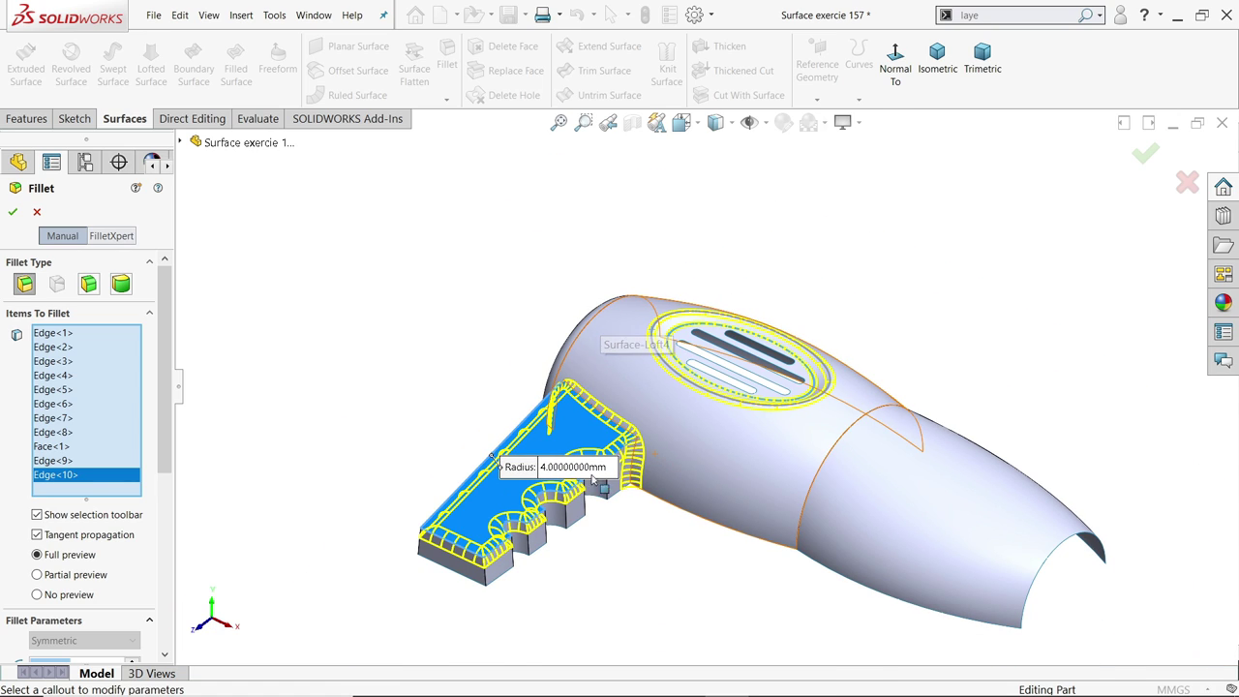
left_click_drag(160, 326, 158, 468)
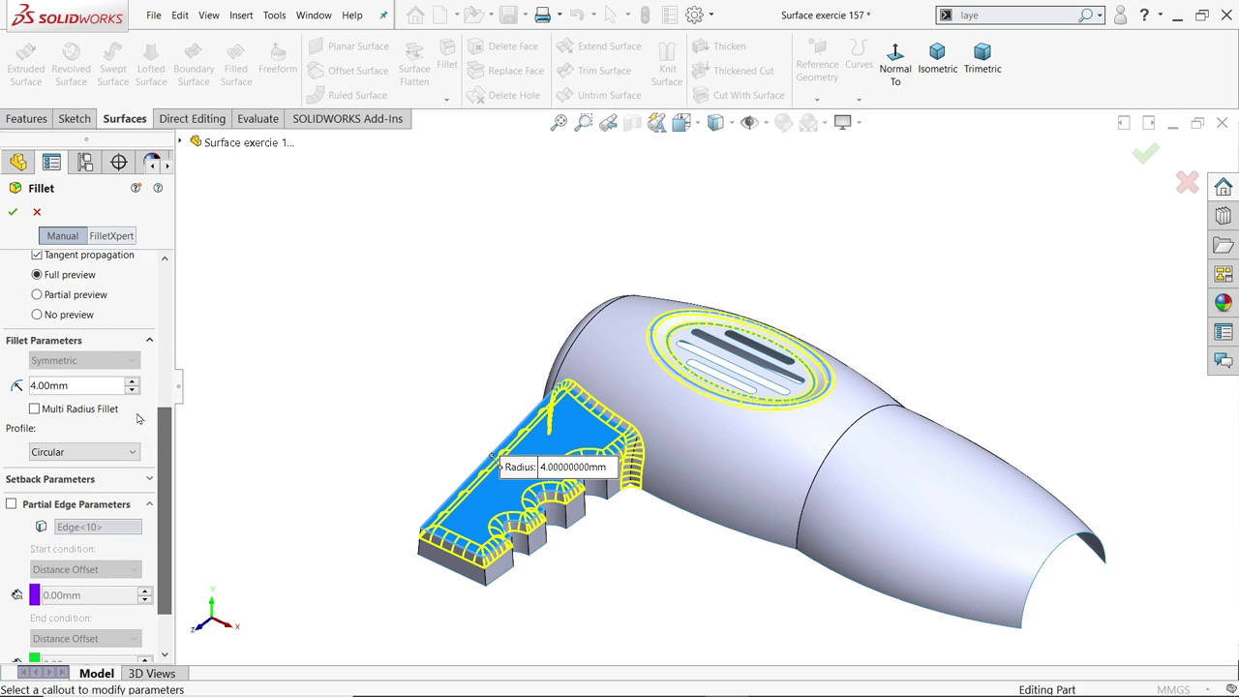
left_click(13, 211)
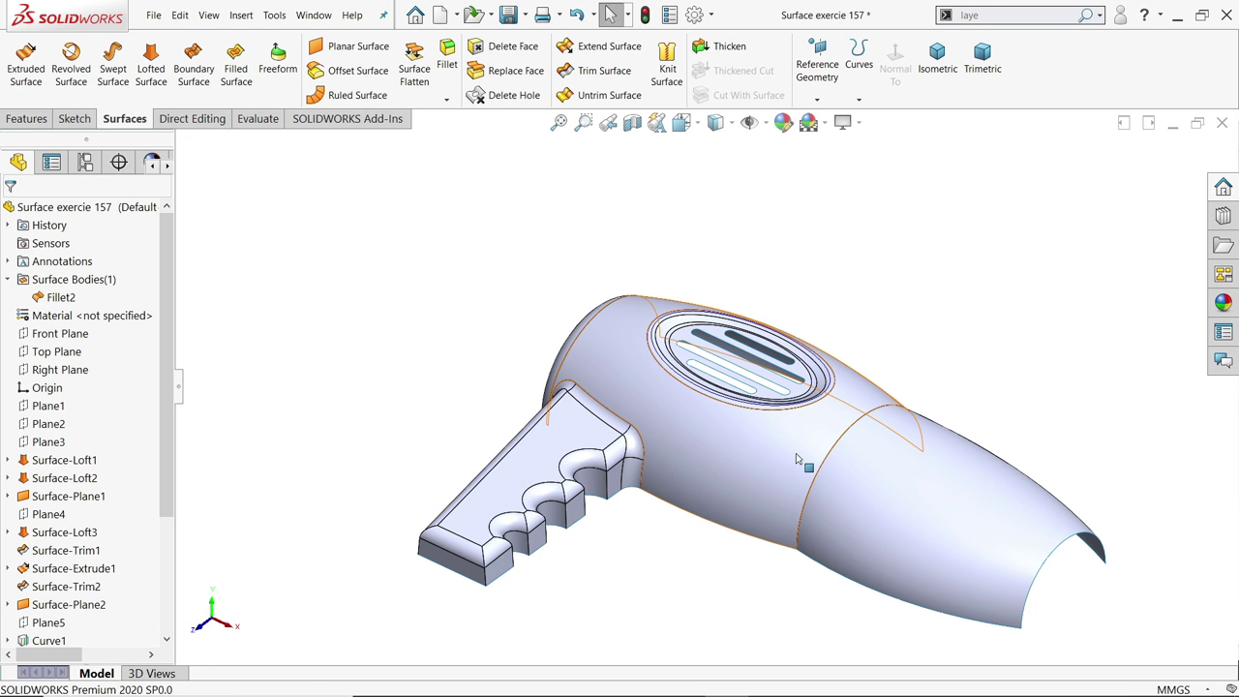
Hide the leftover projected curve around the vent recess
scroll(802, 474, "down", 2)
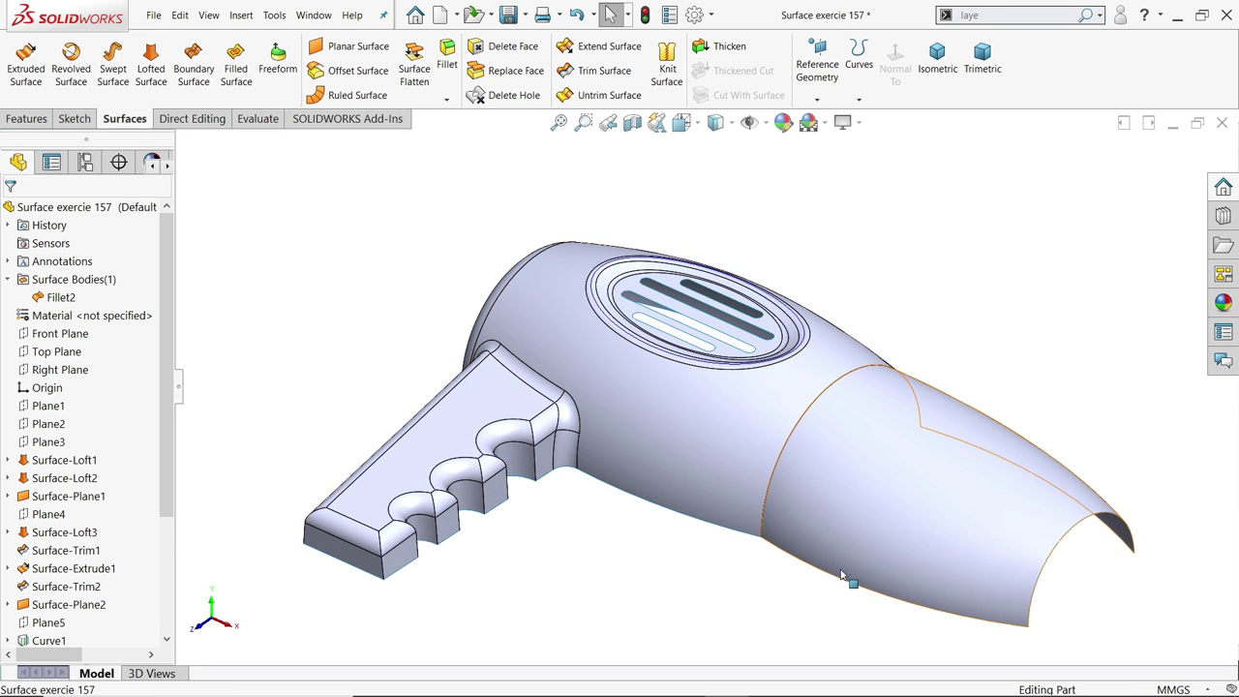
scroll(963, 533, "down", 3)
scroll(700, 352, "up", 3)
middle_click_drag(700, 351, 672, 416)
scroll(671, 250, "down", 3)
scroll(671, 250, "down", 3)
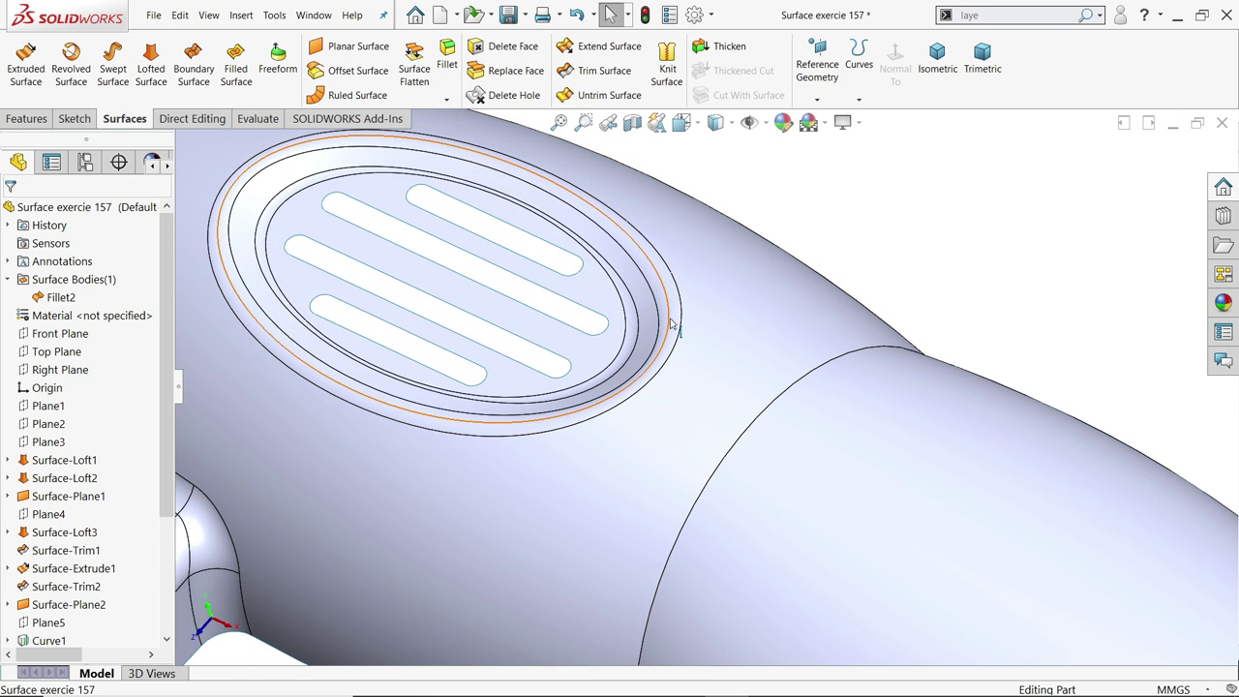
left_click(671, 323)
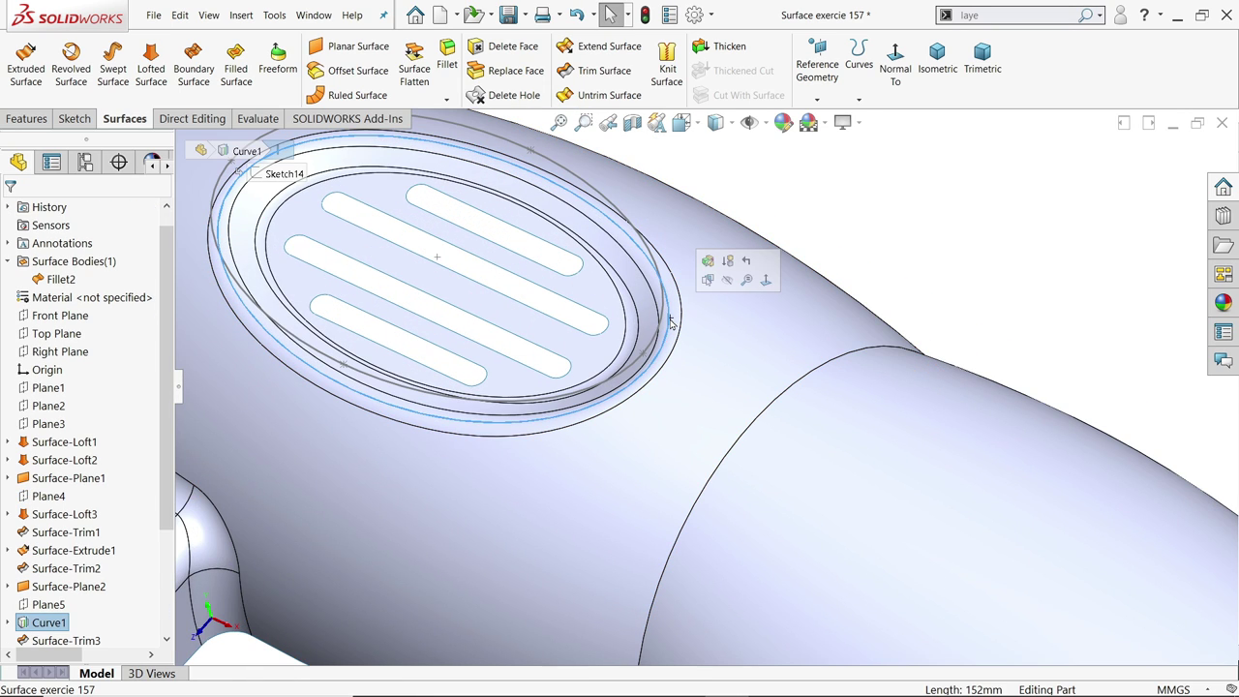
left_click(727, 279)
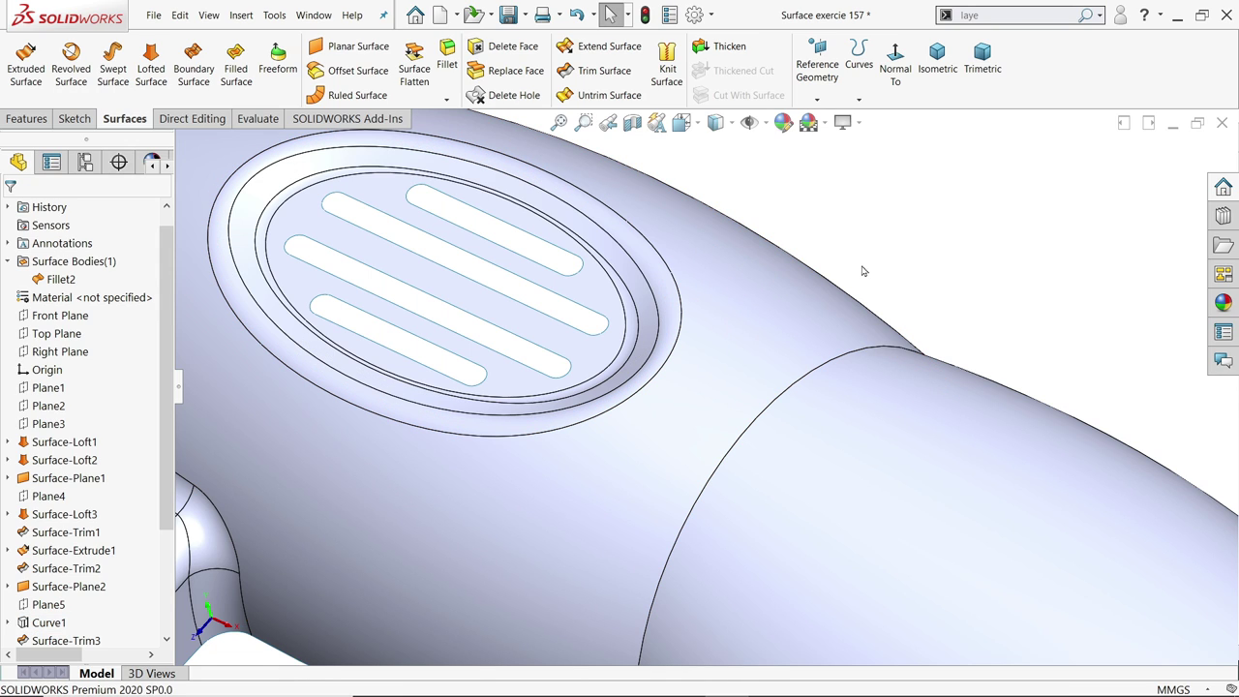
Inspect the filleted vent recess, the nozzle opening and the whole hair dryer body
scroll(864, 271, "up", 5)
scroll(777, 323, "down", 5)
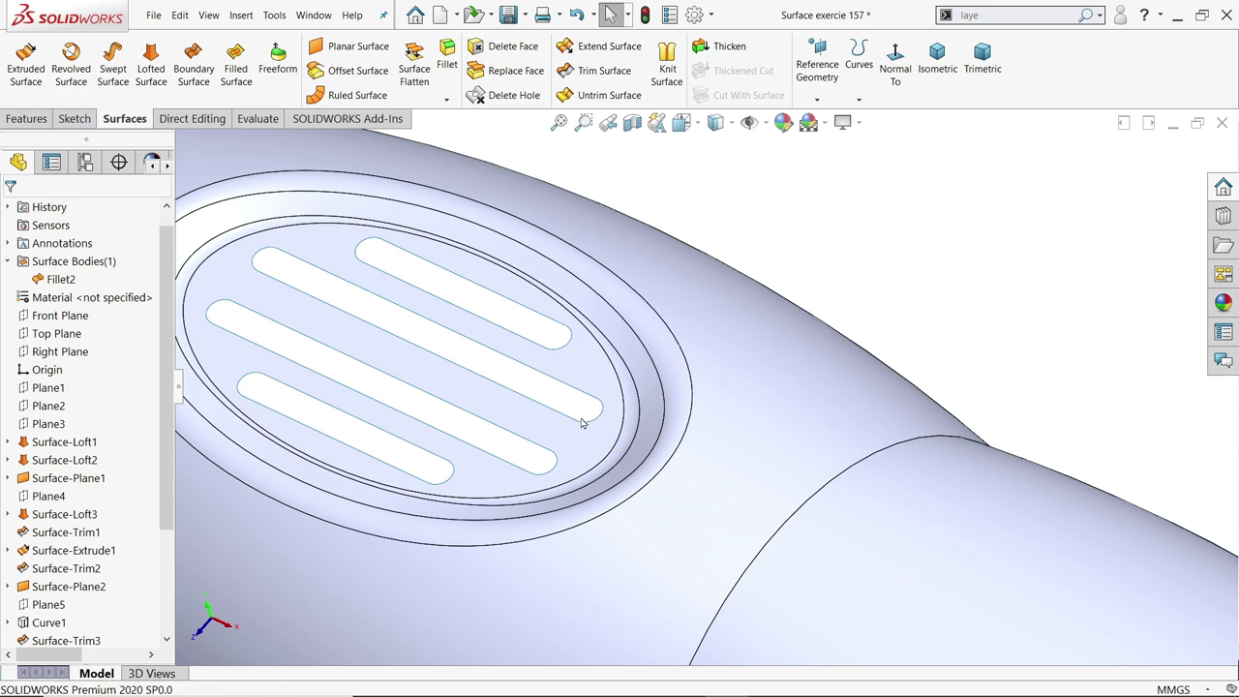
scroll(581, 422, "up", 2)
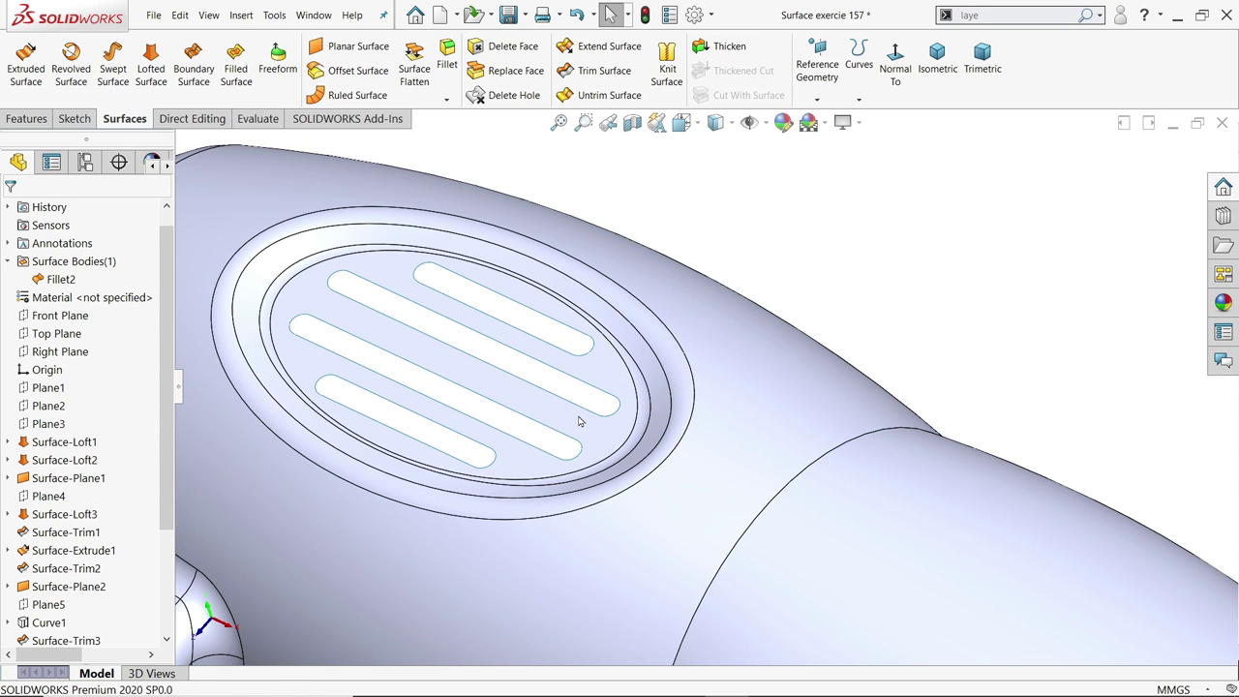
scroll(580, 421, "up", 5)
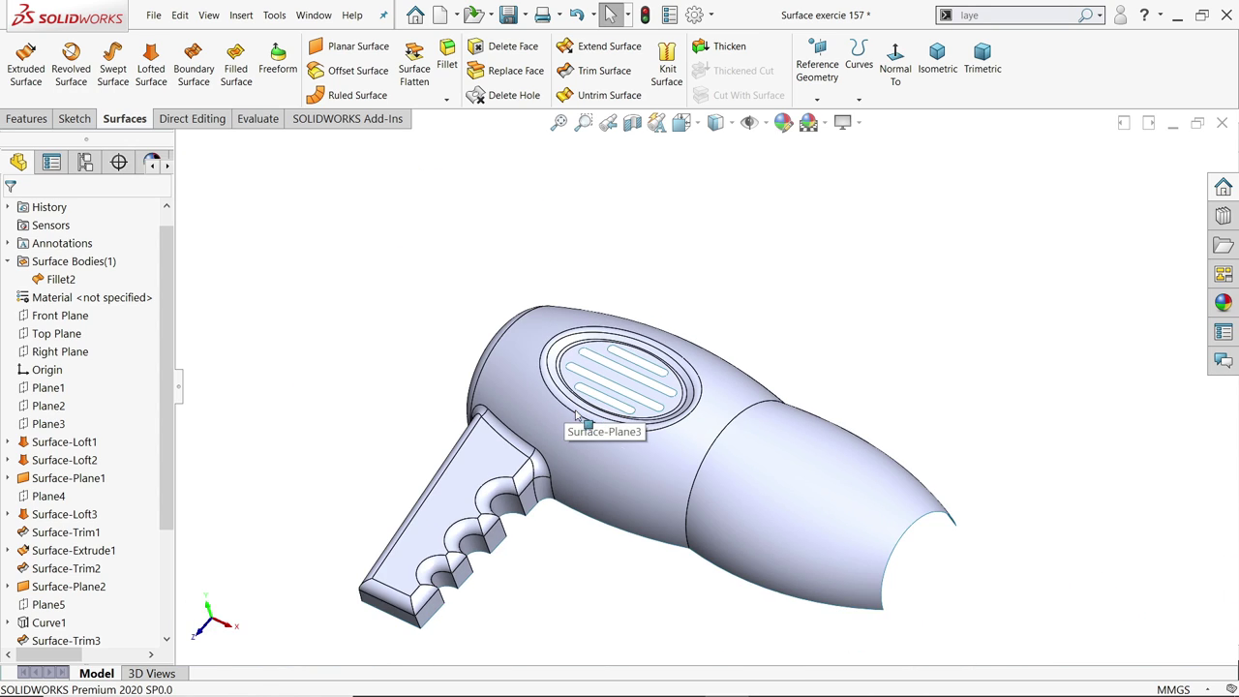
scroll(853, 538, "down", 6)
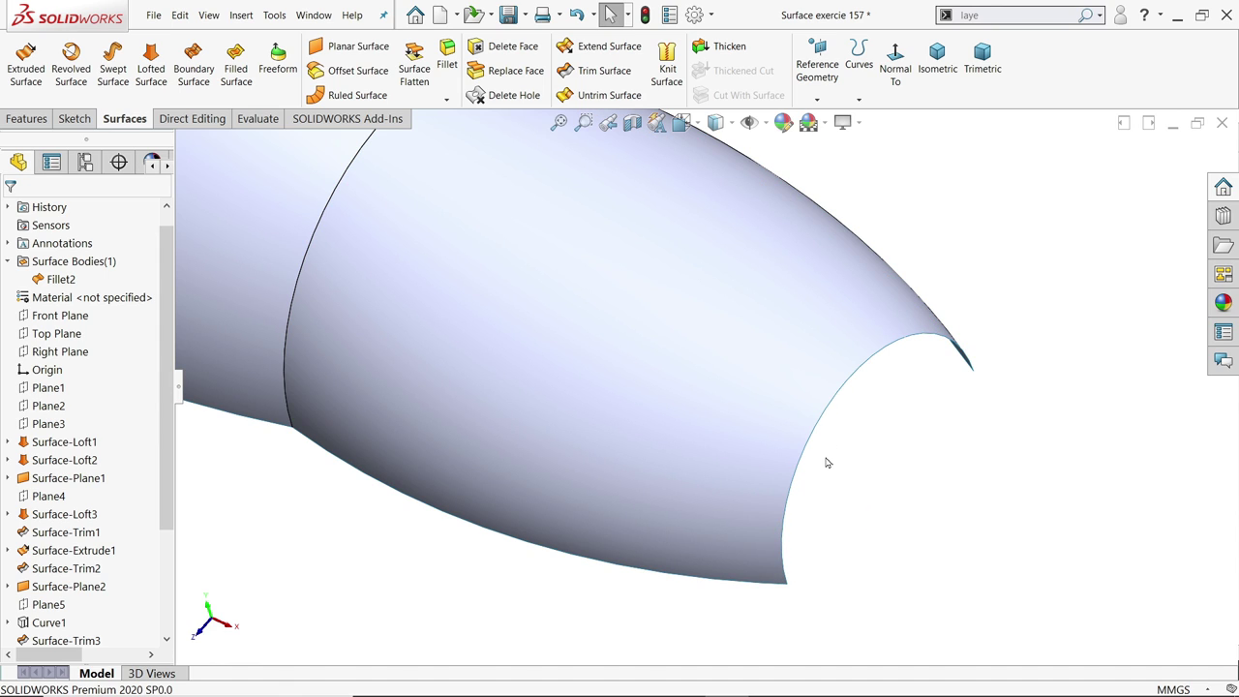
scroll(829, 460, "up", 5)
middle_click_drag(829, 457, 546, 354)
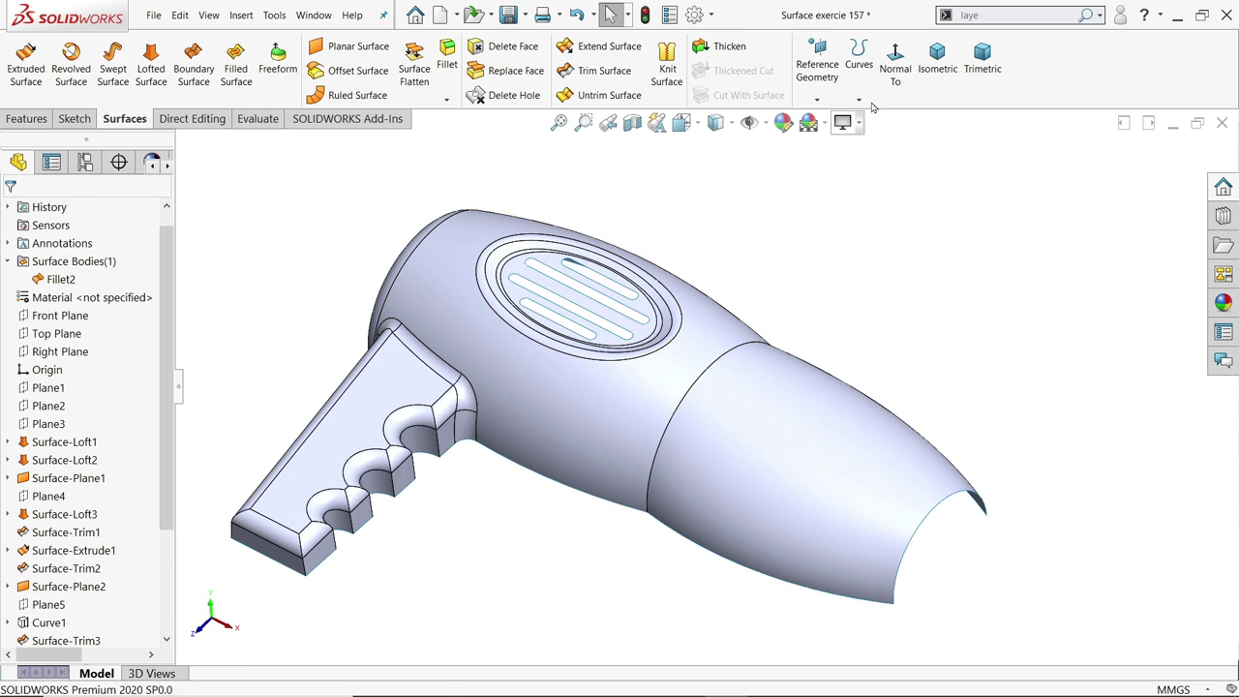
Apply the Red appearance from the Solid category to the whole hair dryer
left_click(1222, 303)
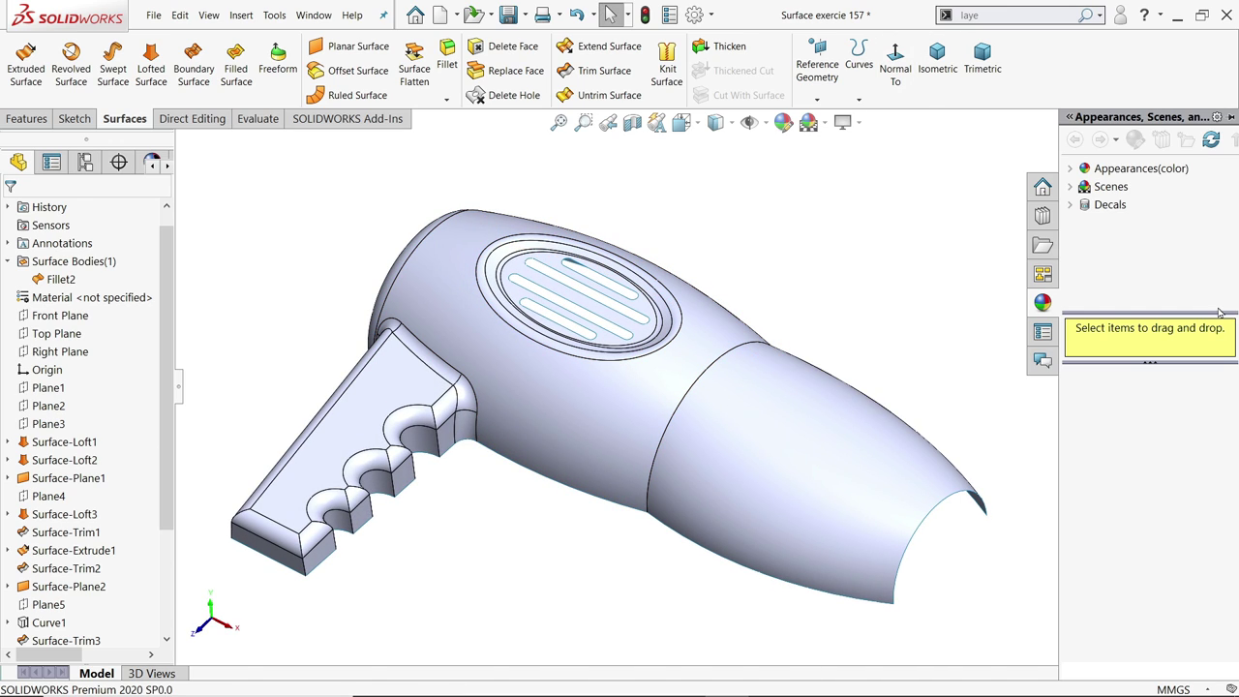
left_click(1070, 187)
left_click(1070, 169)
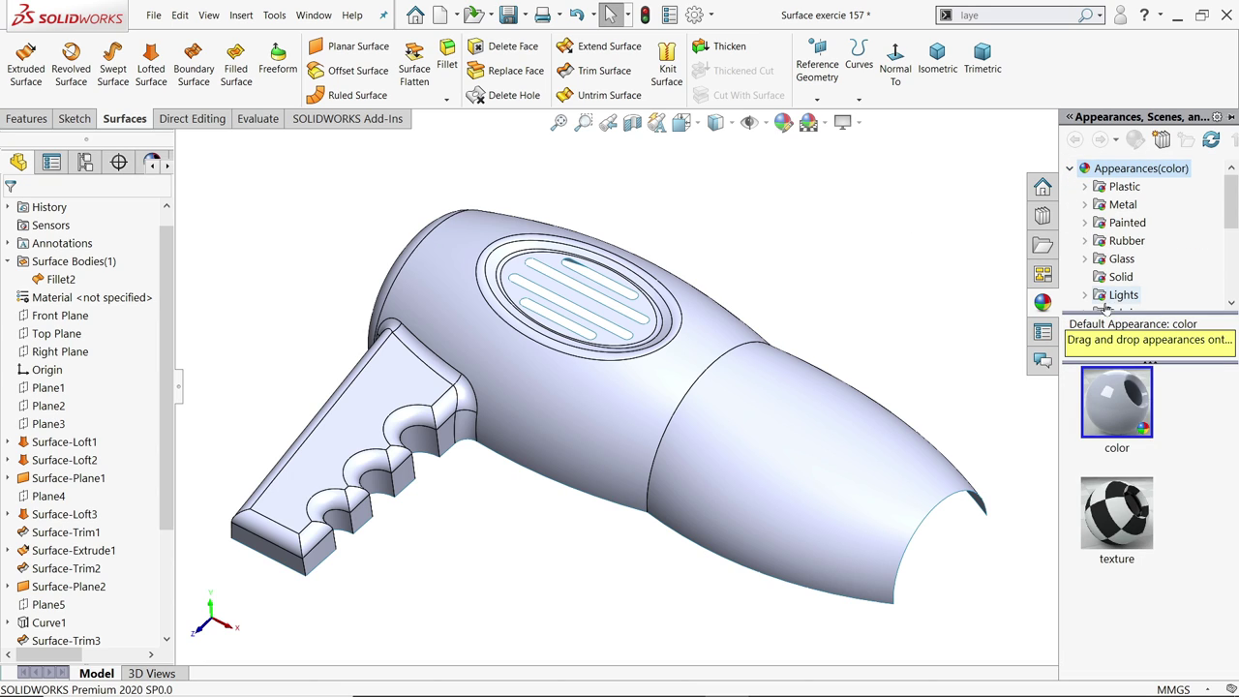
left_click(1121, 277)
double_click(1118, 520)
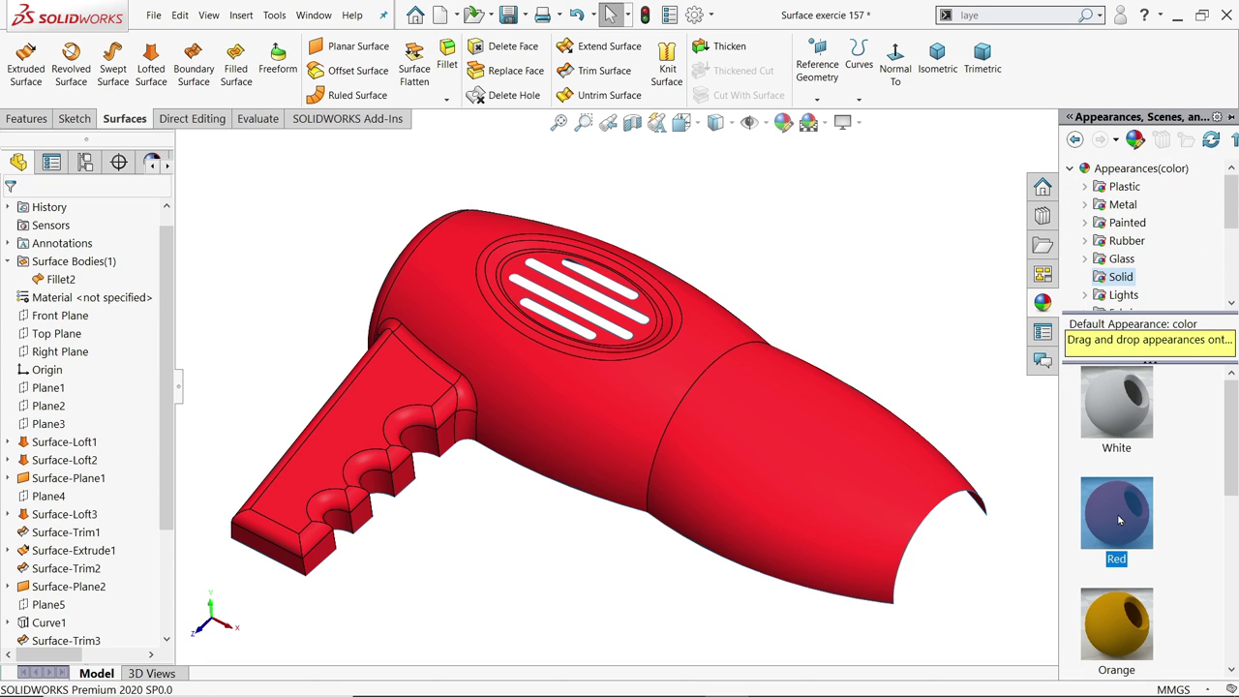
left_click(782, 123)
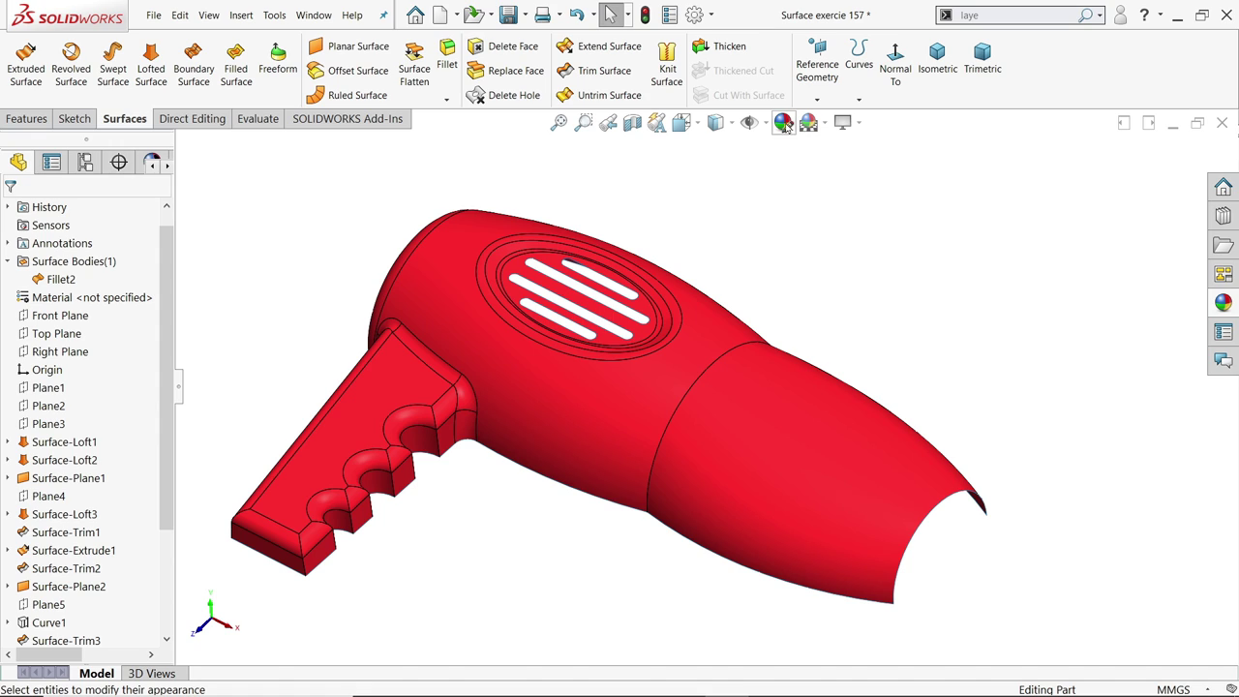
left_click(43, 578)
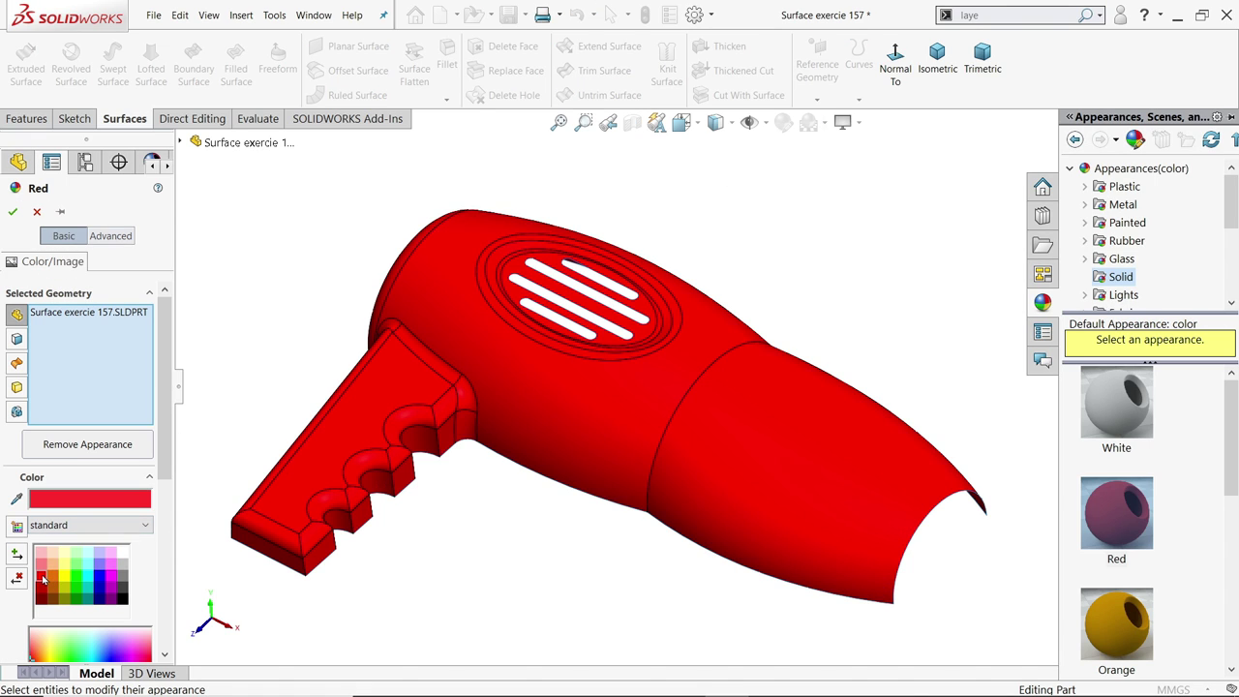
left_click(42, 565)
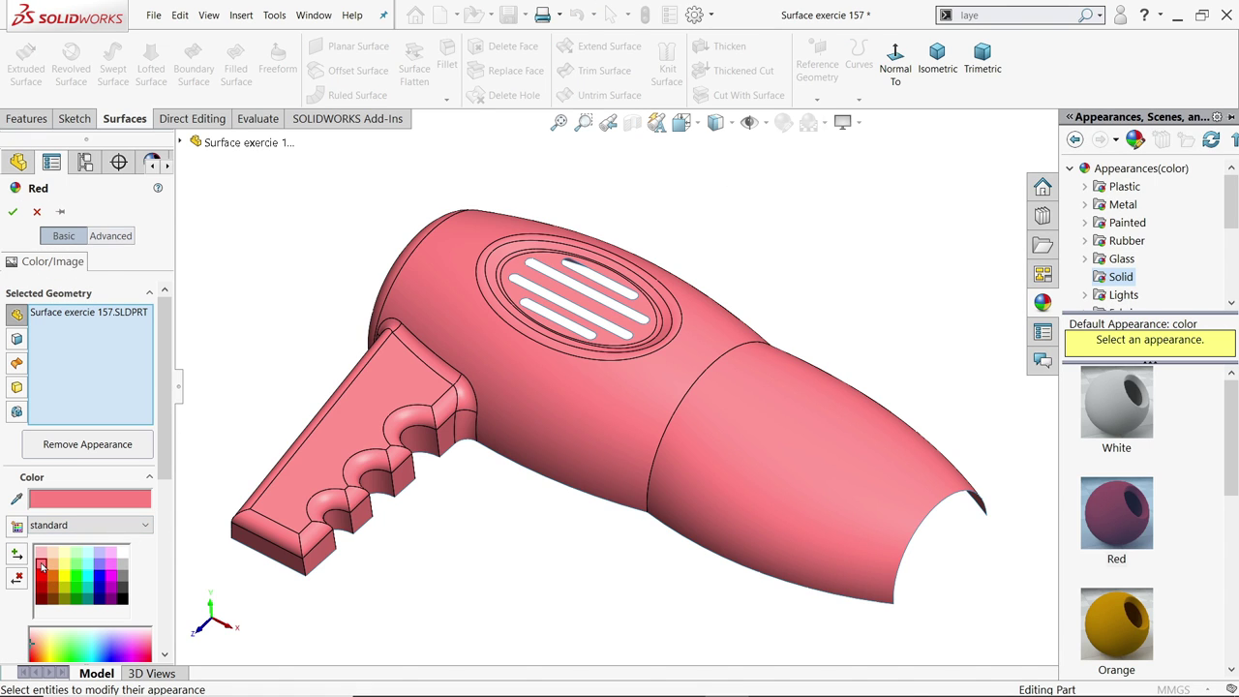
left_click(36, 213)
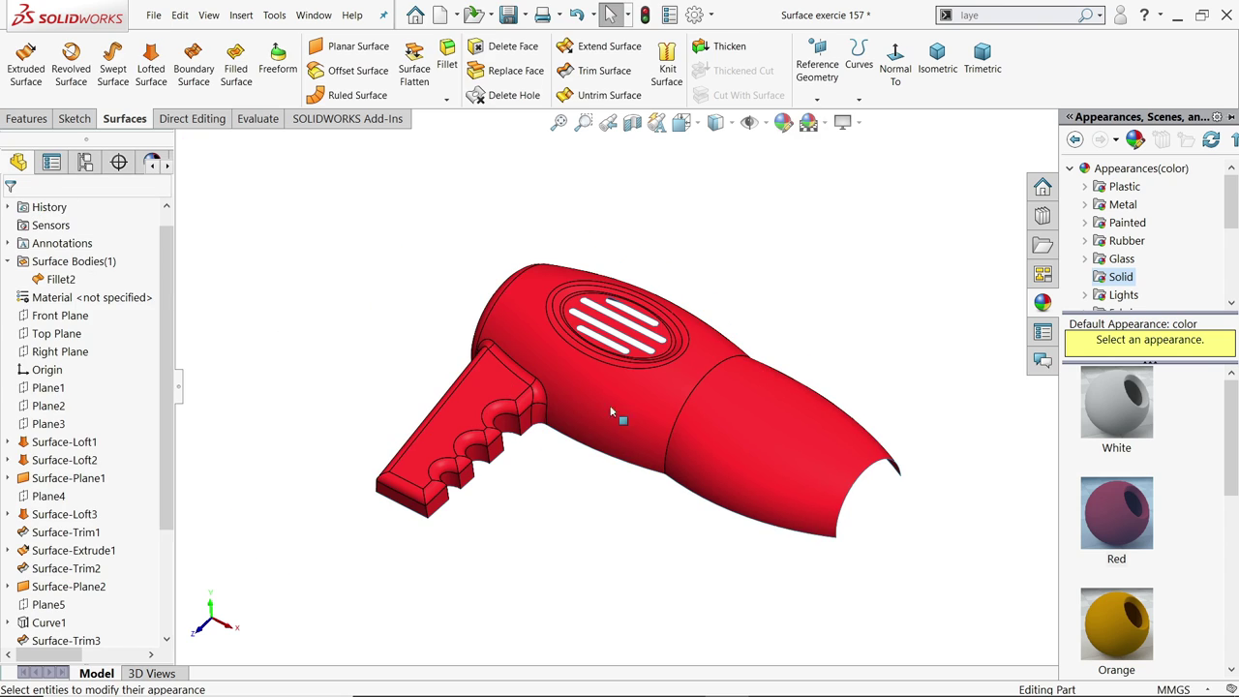
Examine the finished red hair dryer from slightly different angles and dismiss the unsaved-document notification
middle_click_drag(637, 417, 616, 389)
middle_click_drag(659, 352, 655, 459)
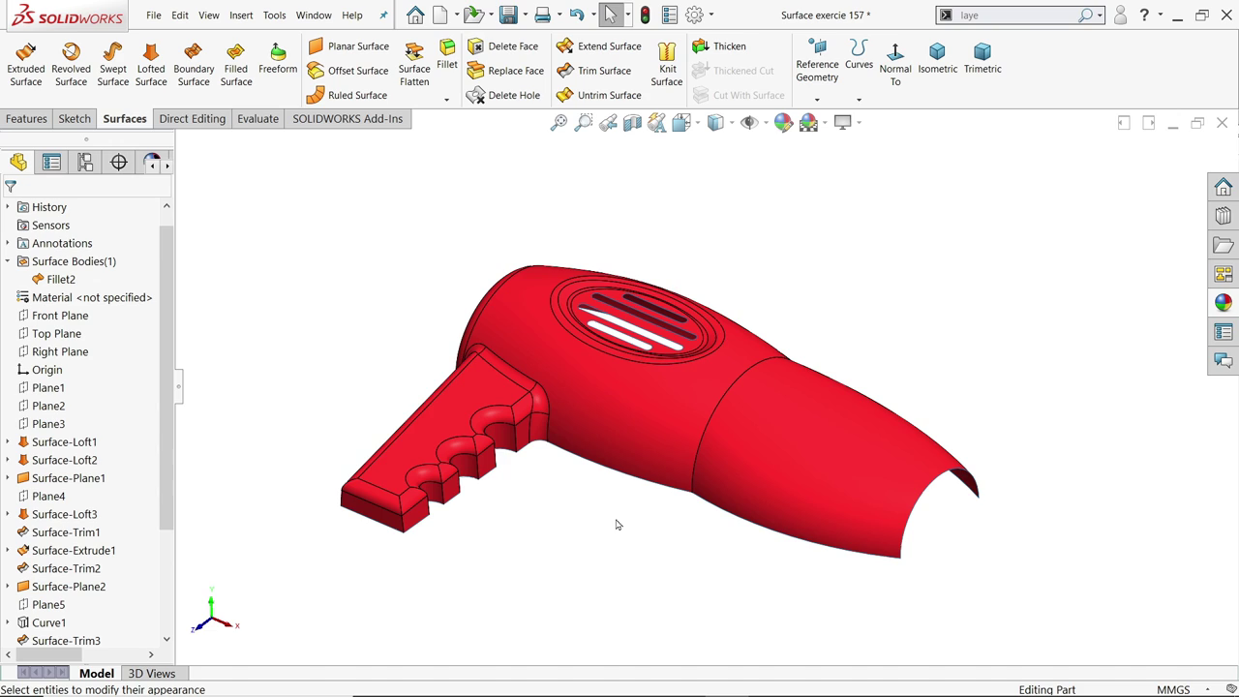
middle_click_drag(618, 525, 612, 521)
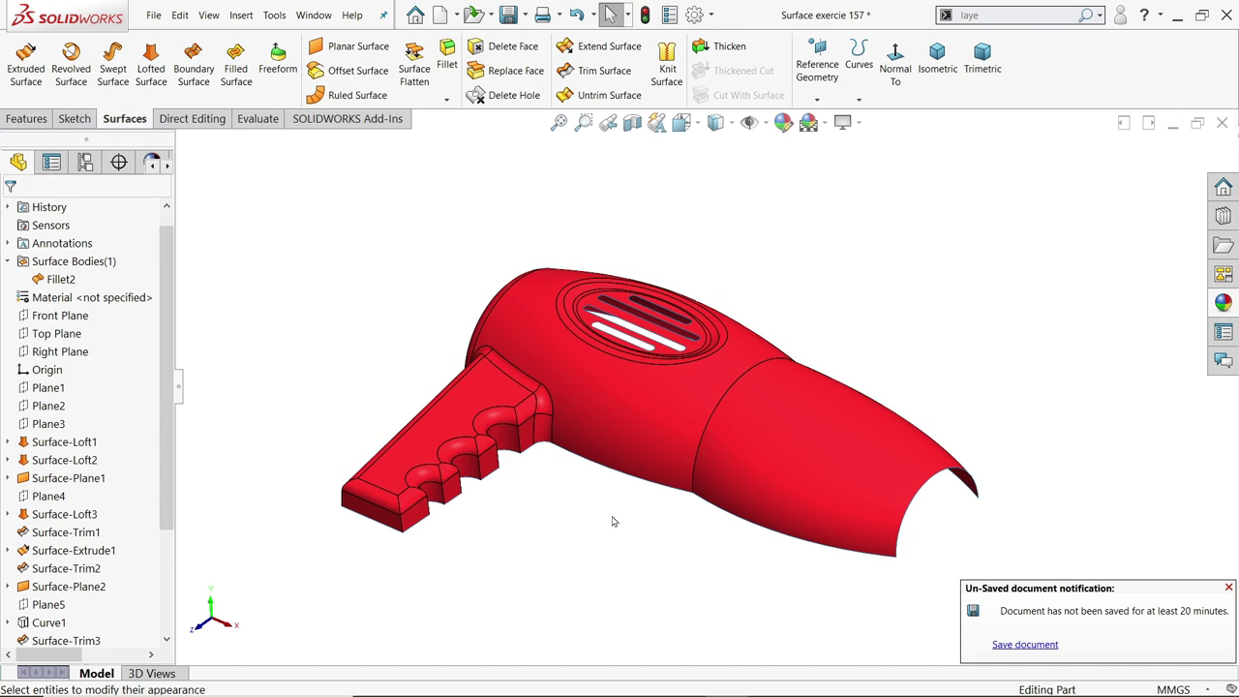
left_click(1228, 589)
scroll(1011, 376, "down", 2)
scroll(1011, 375, "up", 2)
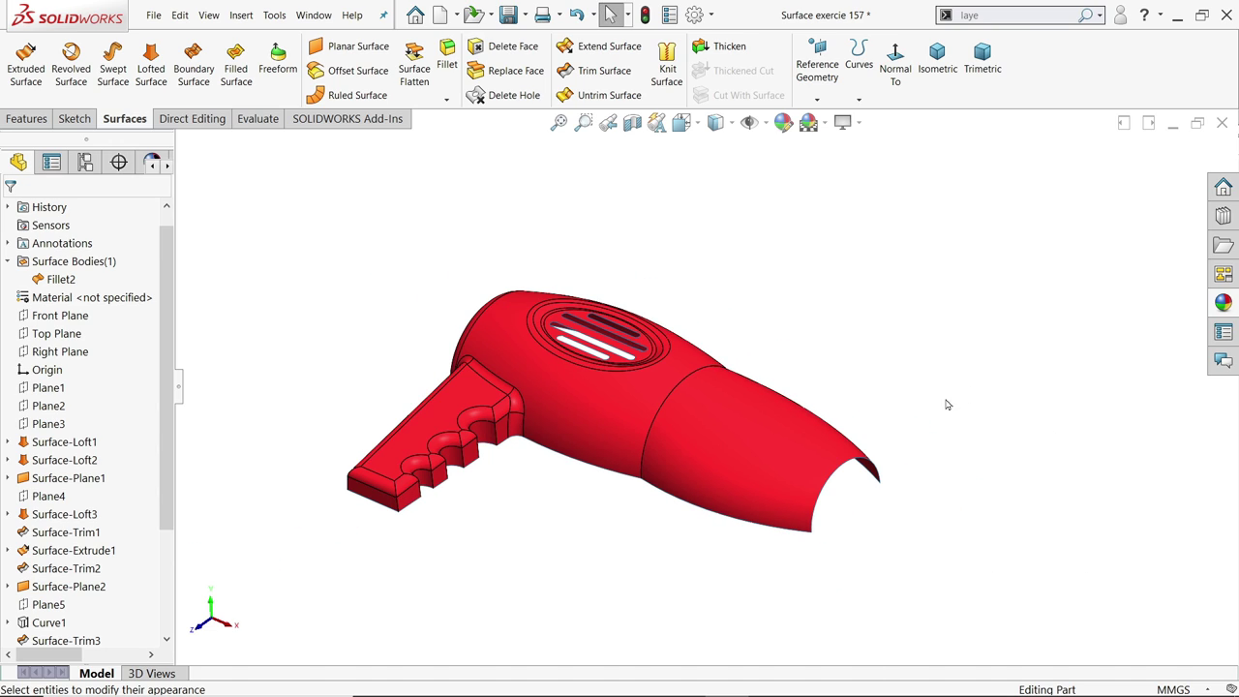
scroll(445, 436, "down", 2)
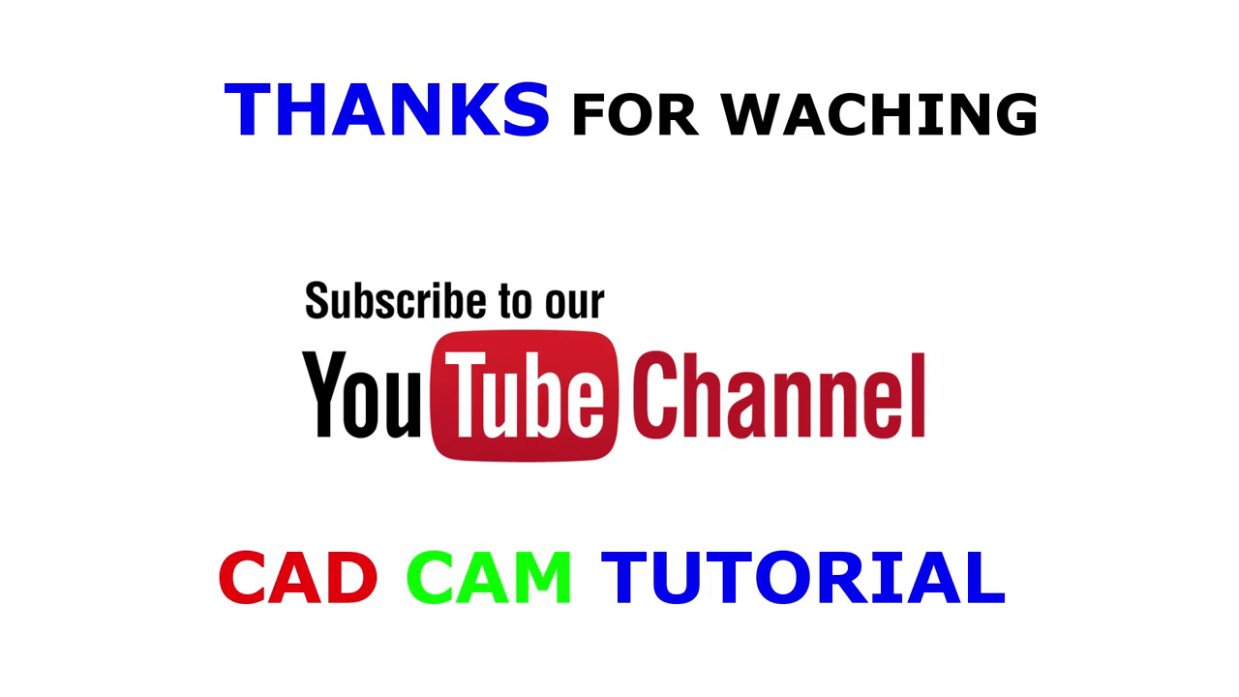